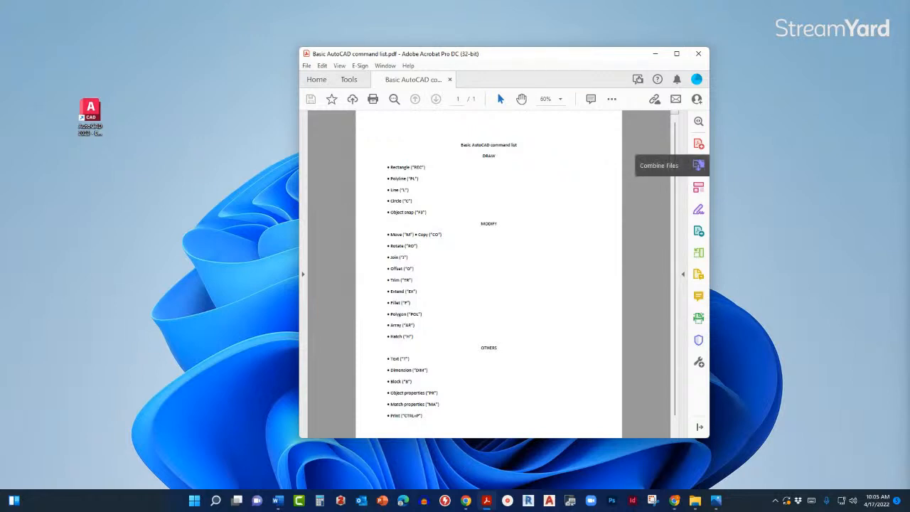
- Move the command list PDF aside and show the playback speed options of the LEARN AutoCAD 2022 YouTube video
{"action": "left_click_drag", "start_coordinate": [540, 58], "coordinate": [909, 135]}
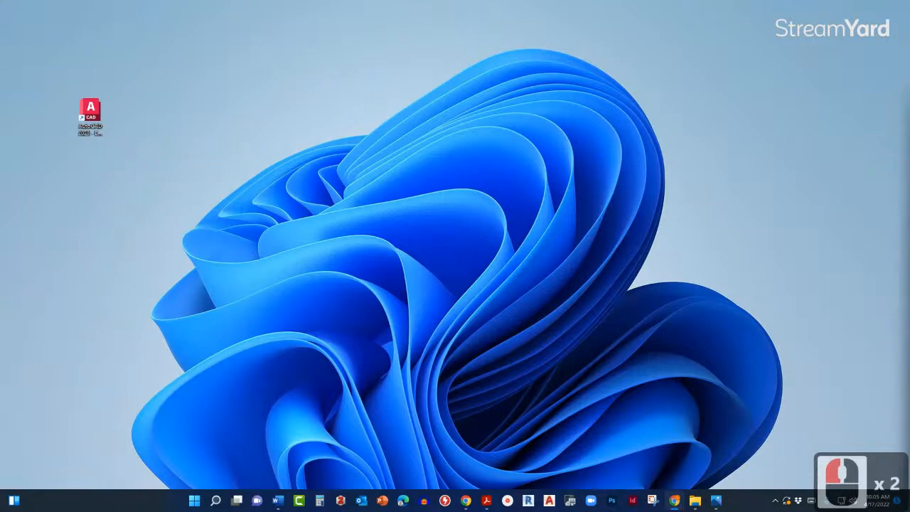
{"action": "left_click_drag", "start_coordinate": [909, 153], "coordinate": [502, 2]}
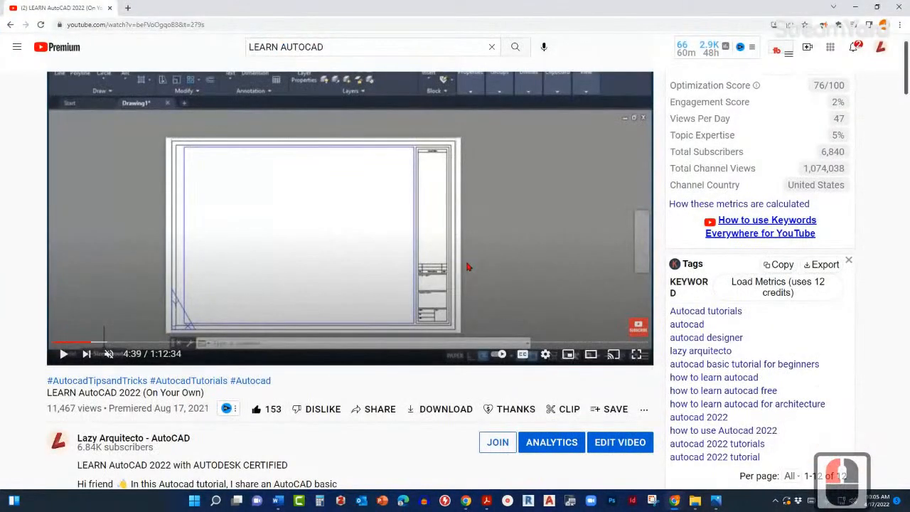
{"action": "scroll", "coordinate": [326, 288], "scroll_direction": "down", "scroll_amount": 5}
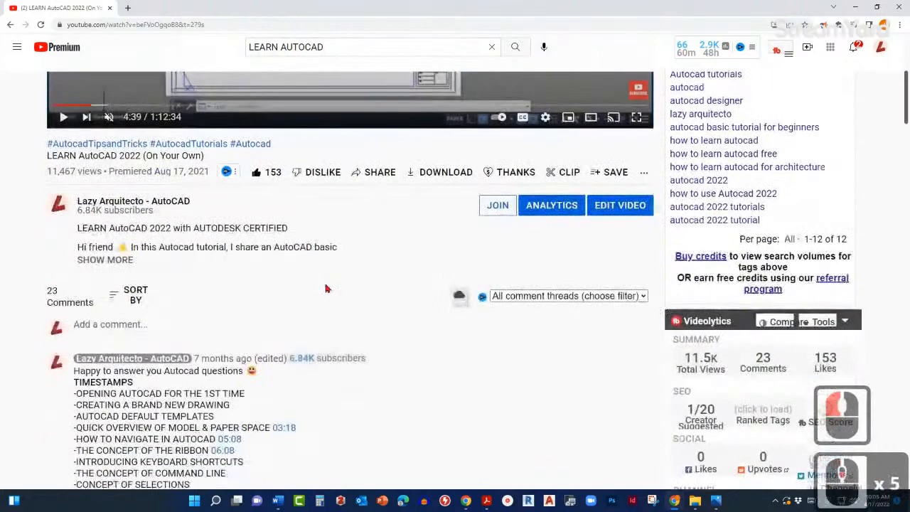
{"action": "scroll", "coordinate": [423, 270], "scroll_direction": "down", "scroll_amount": 2}
{"action": "scroll", "coordinate": [437, 260], "scroll_direction": "up", "scroll_amount": 5}
{"action": "scroll", "coordinate": [526, 219], "scroll_direction": "up", "scroll_amount": 3}
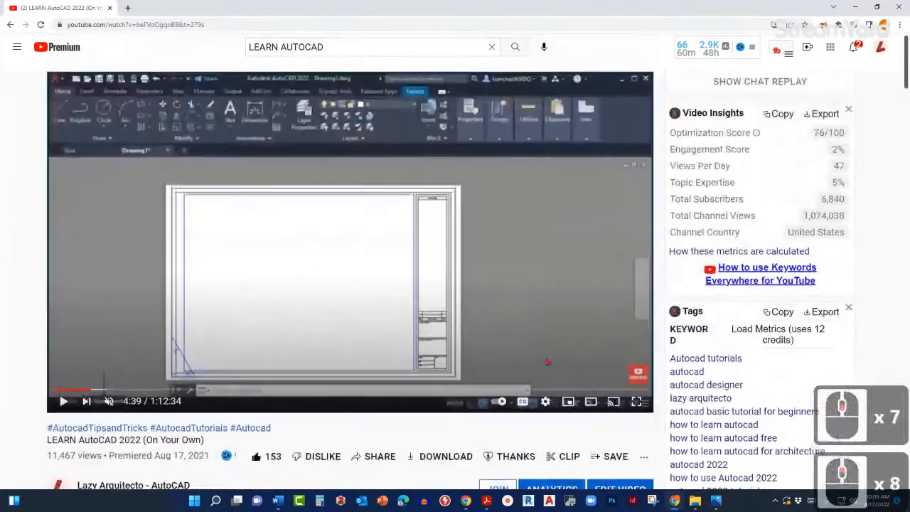
{"action": "left_click", "coordinate": [546, 402]}
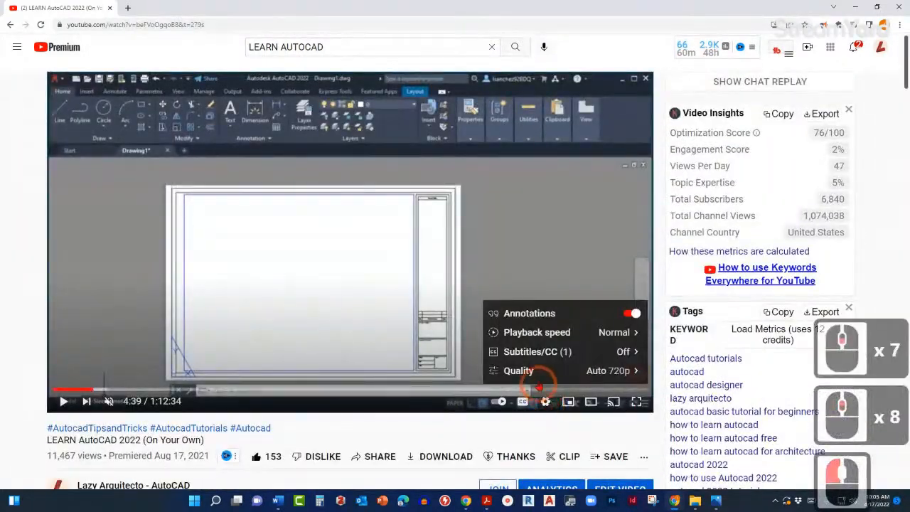
{"action": "left_click", "coordinate": [562, 332]}
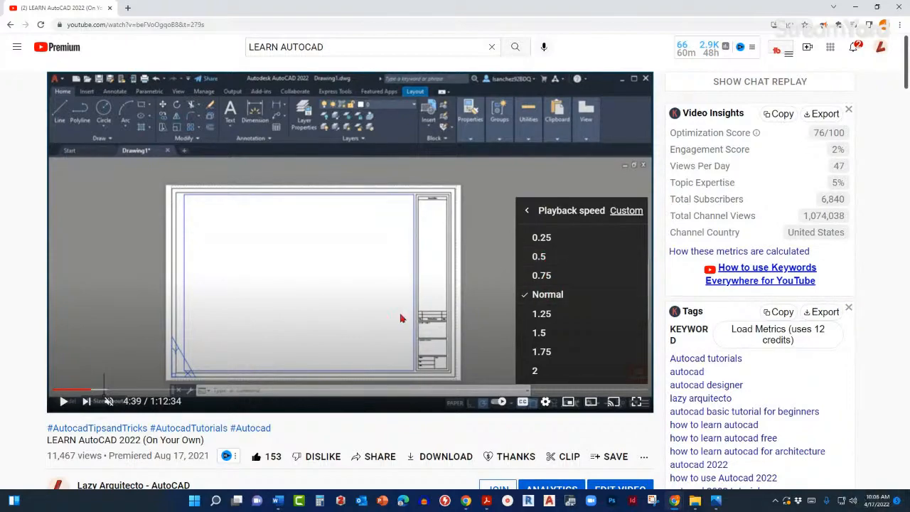
- Jump the video to the 05:08 navigation timestamp listed in the comments, pause it and move the browser off the screen
{"action": "scroll", "coordinate": [393, 331], "scroll_direction": "down", "scroll_amount": 4}
{"action": "scroll", "coordinate": [393, 332], "scroll_direction": "down", "scroll_amount": 6}
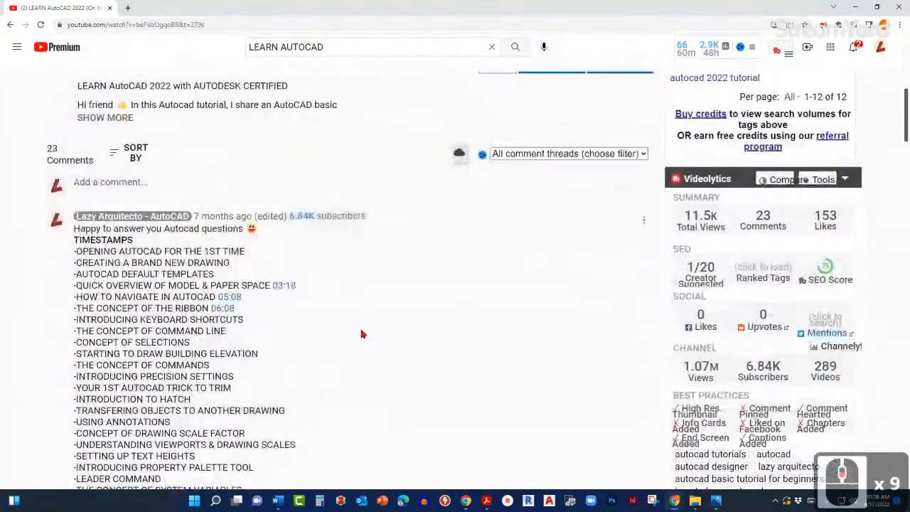
{"action": "scroll", "coordinate": [361, 334], "scroll_direction": "down", "scroll_amount": 2}
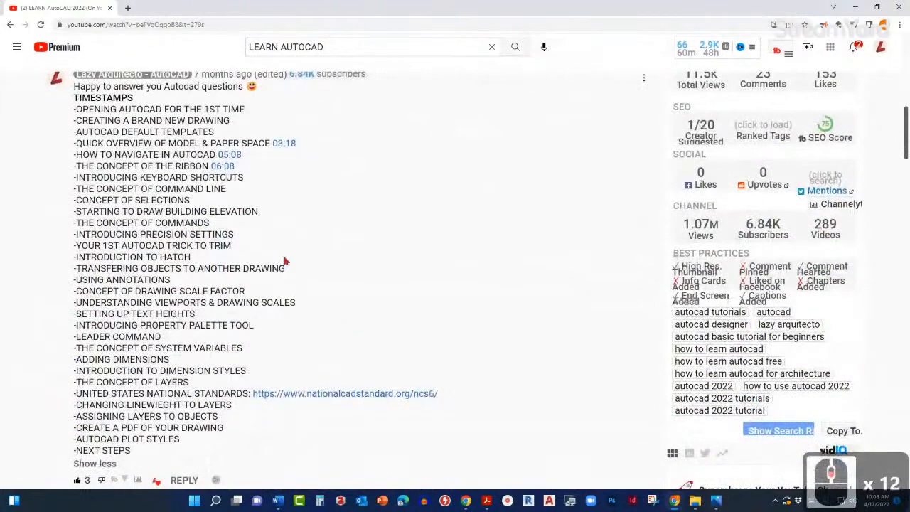
{"action": "scroll", "coordinate": [155, 165], "scroll_direction": "up", "scroll_amount": 3}
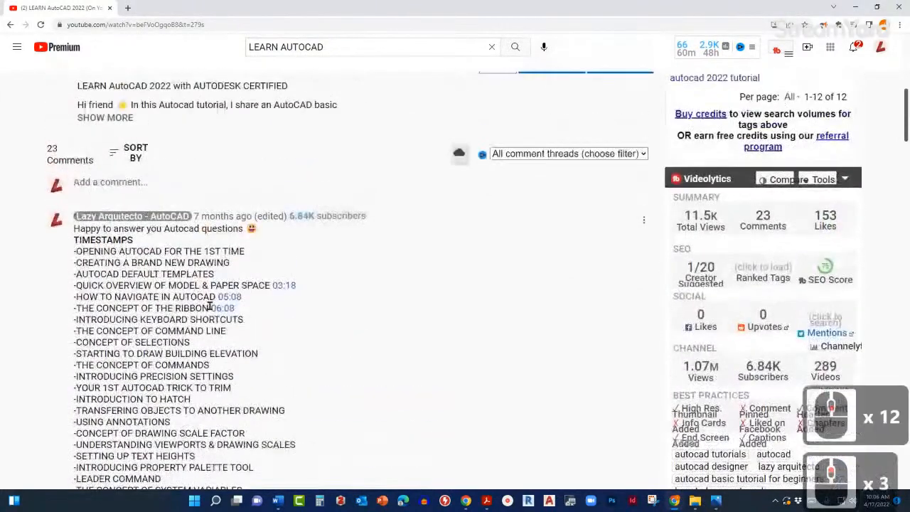
{"action": "left_click", "coordinate": [225, 298]}
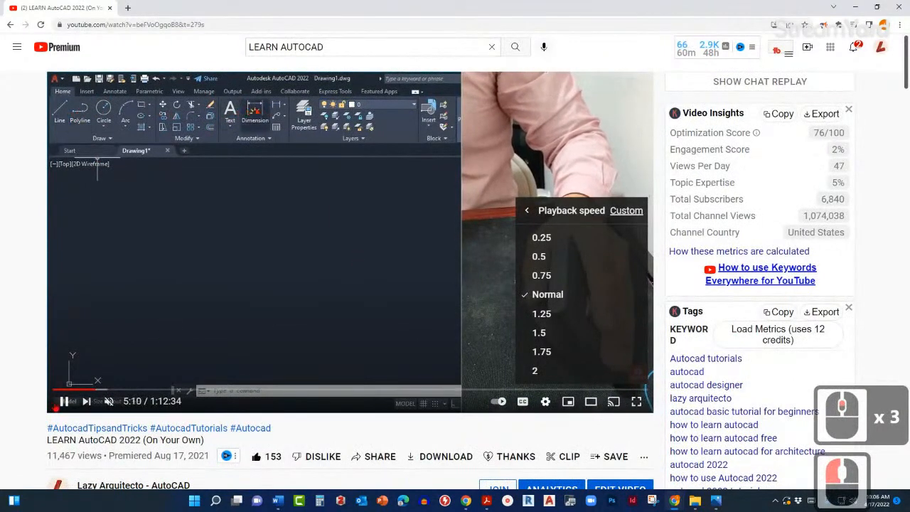
{"action": "left_click", "coordinate": [62, 401]}
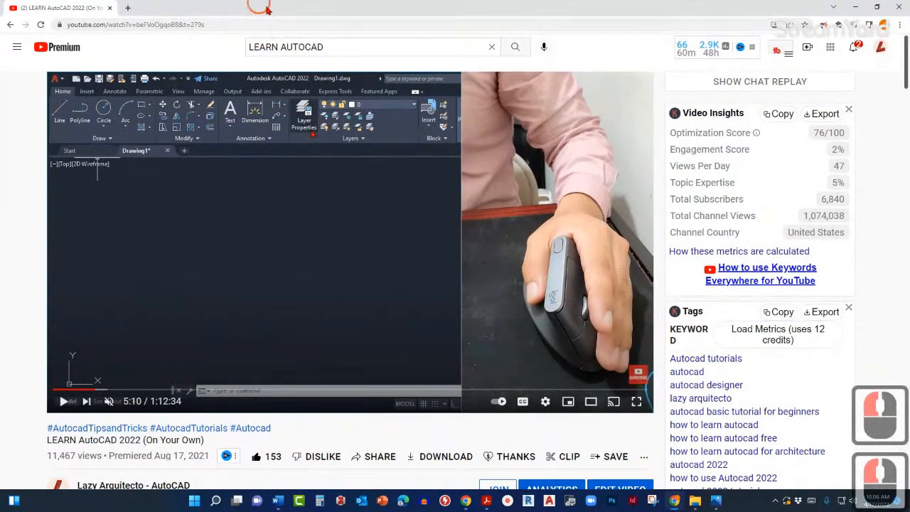
{"action": "left_click_drag", "start_coordinate": [260, 8], "coordinate": [909, 121]}
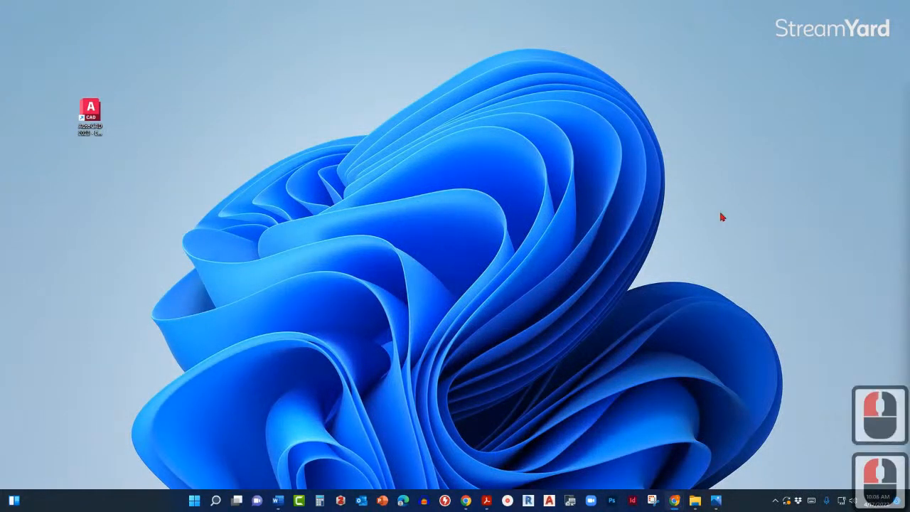
- Launch AutoCAD 2023 from its desktop shortcut
{"action": "left_click", "coordinate": [549, 179]}
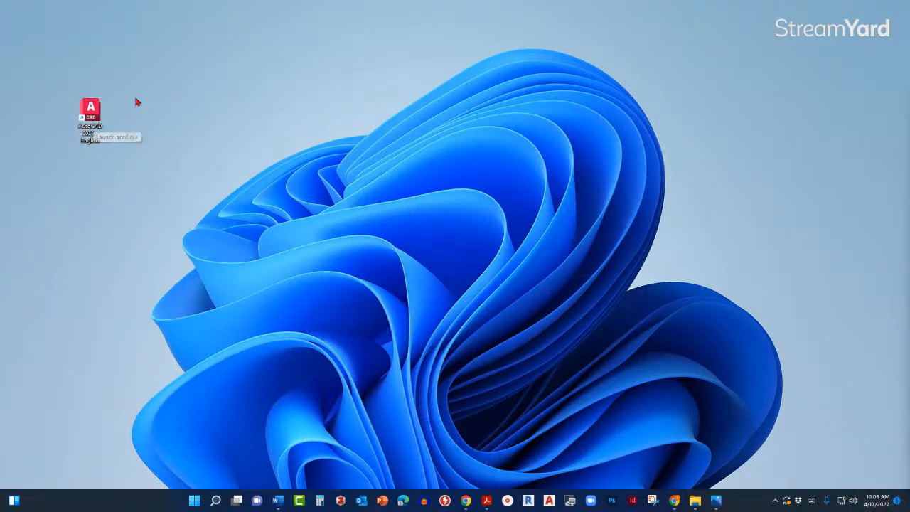
{"action": "double_click", "coordinate": [90, 109]}
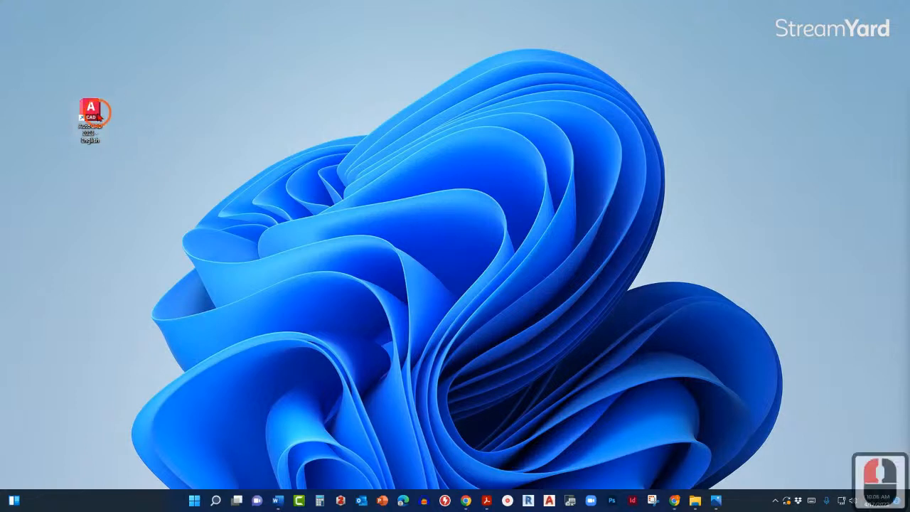
{"action": "right_click", "coordinate": [92, 108]}
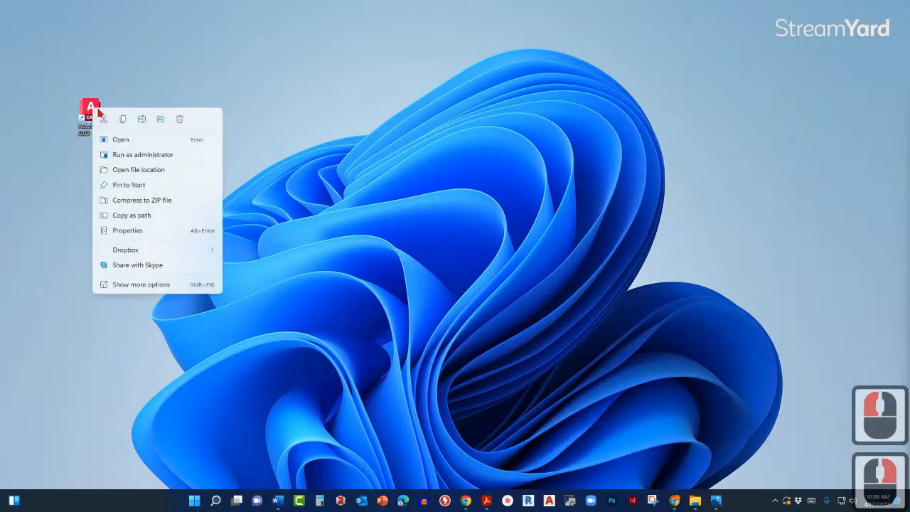
{"action": "left_click", "coordinate": [120, 141]}
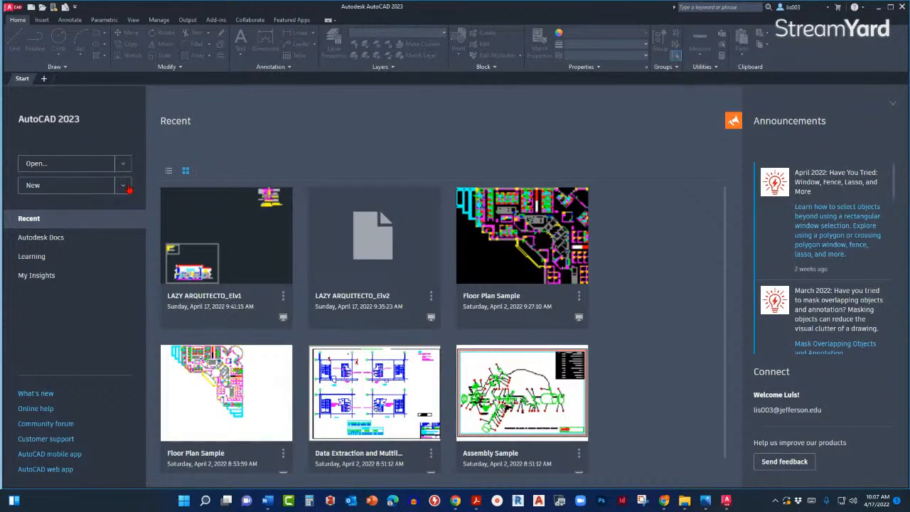
- Start a new drawing to bring up the template selection, and move that dialog to the middle of the screen
{"action": "left_click", "coordinate": [127, 188]}
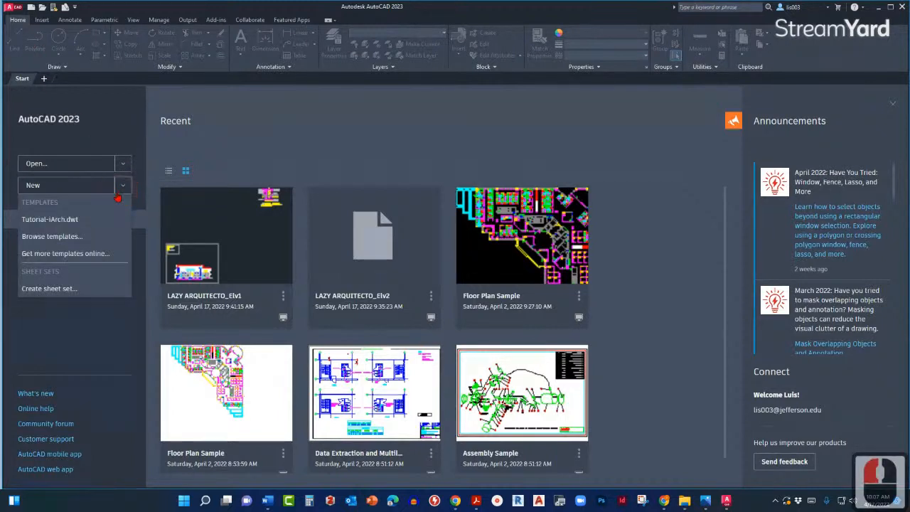
{"action": "left_click", "coordinate": [12, 11]}
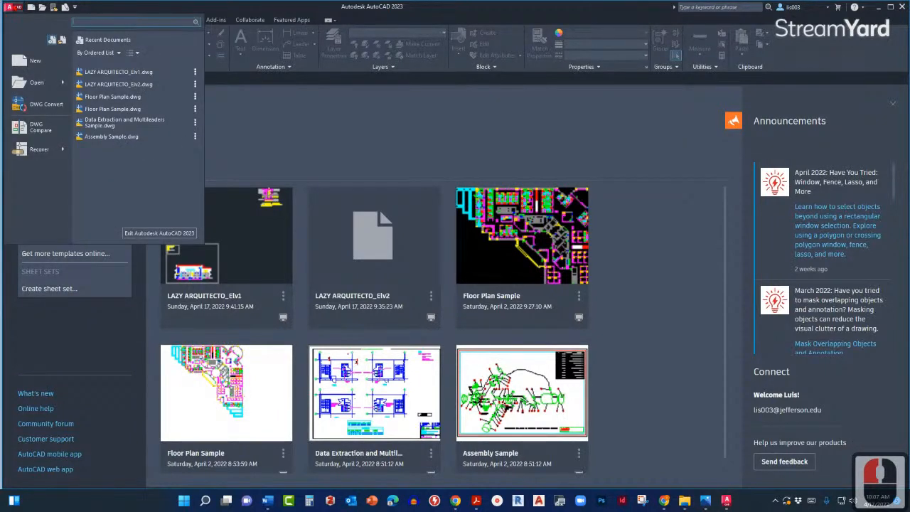
{"action": "left_click", "coordinate": [43, 61]}
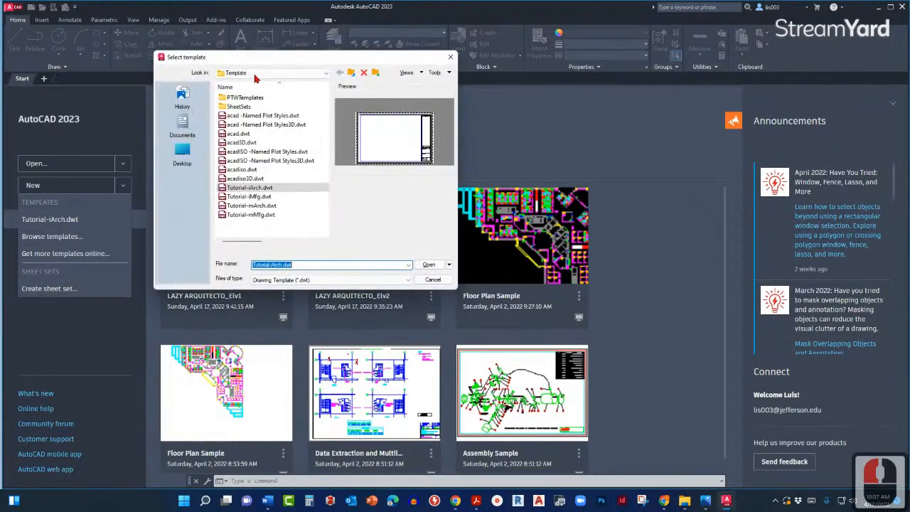
{"action": "left_click_drag", "start_coordinate": [255, 59], "coordinate": [398, 93]}
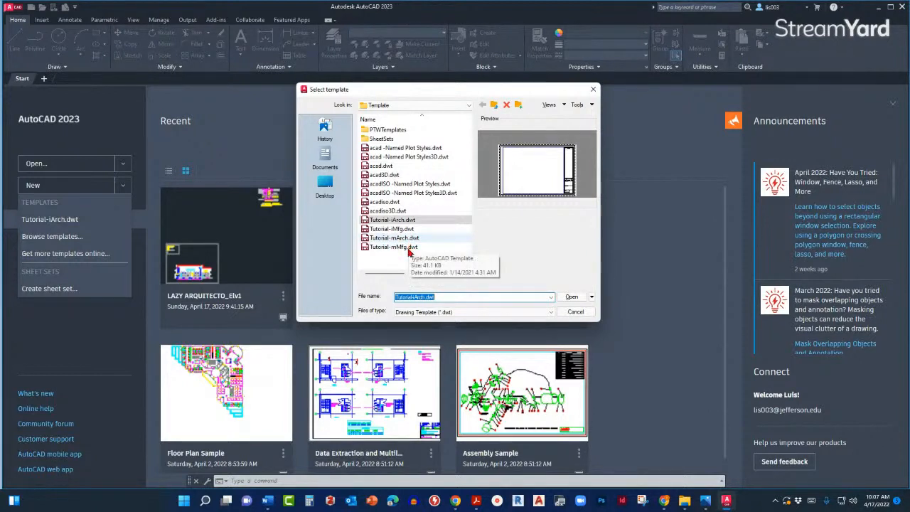
- Preview the Tutorial iArch, iMfg, mArch and mMfg templates and create the drawing from Tutorial-iArch.dwt
{"action": "left_click", "coordinate": [393, 224]}
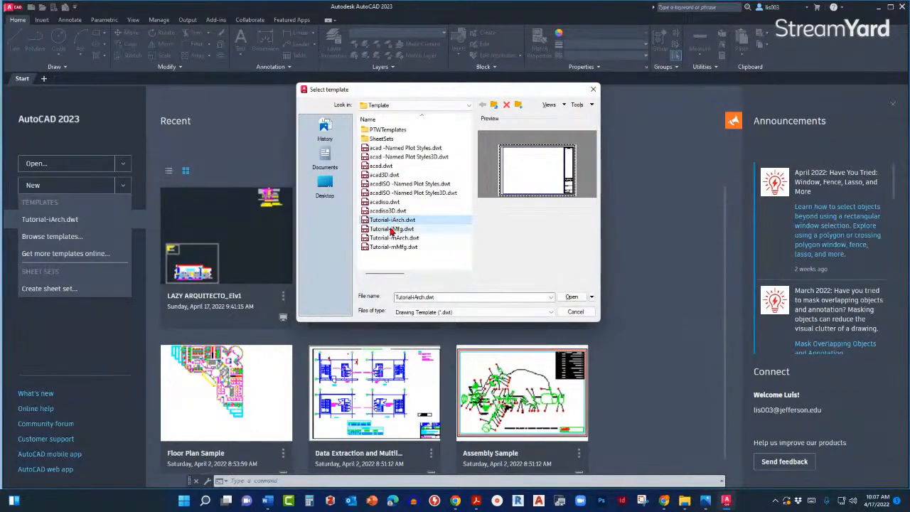
{"action": "left_click", "coordinate": [389, 231]}
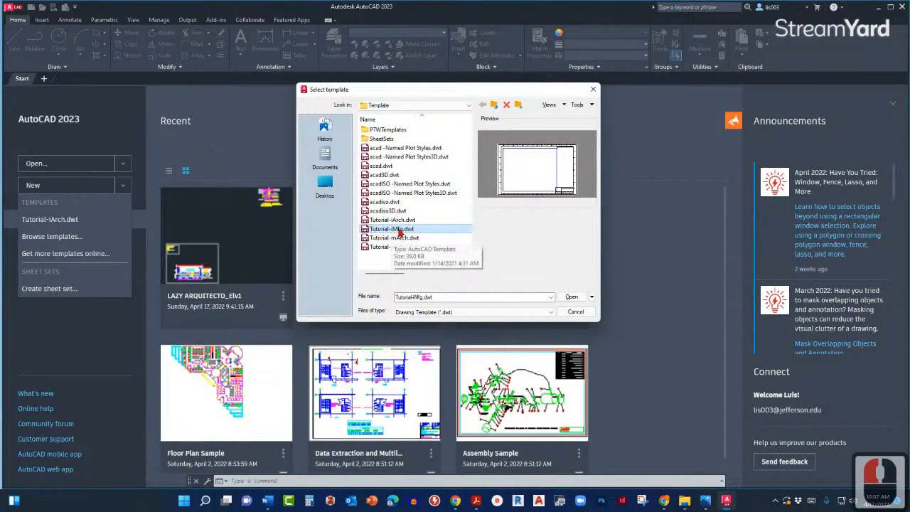
{"action": "left_click", "coordinate": [396, 238]}
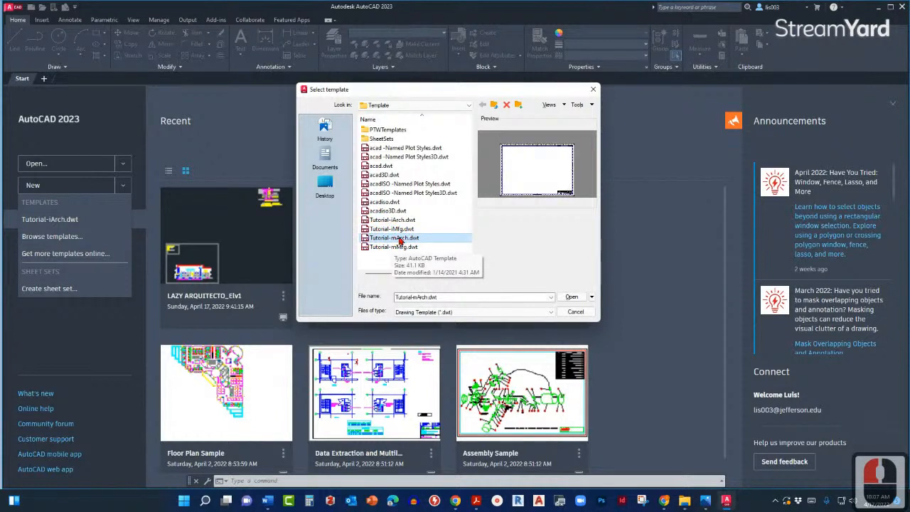
{"action": "left_click", "coordinate": [404, 248]}
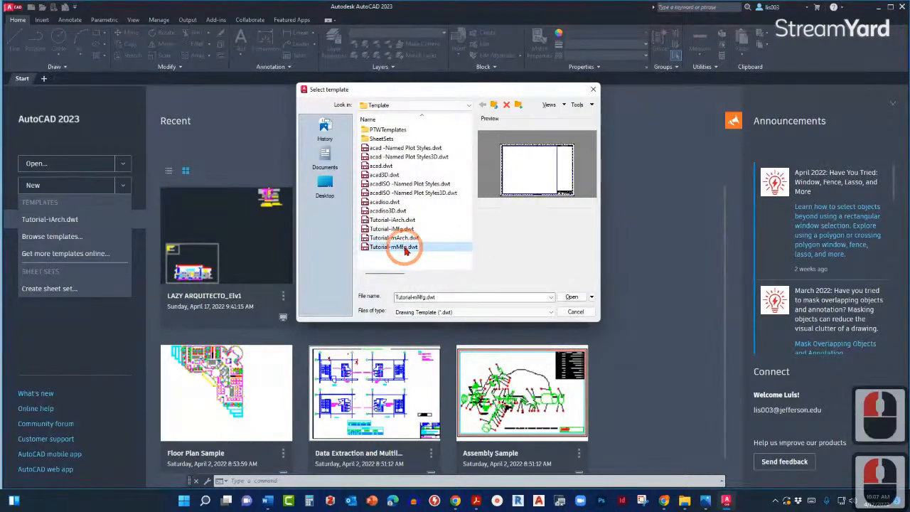
{"action": "left_click", "coordinate": [407, 221]}
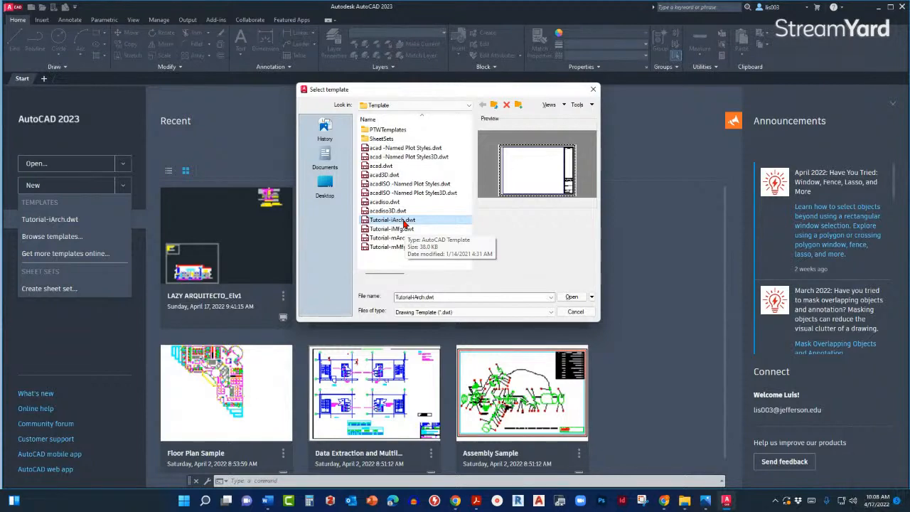
{"action": "left_click", "coordinate": [571, 297]}
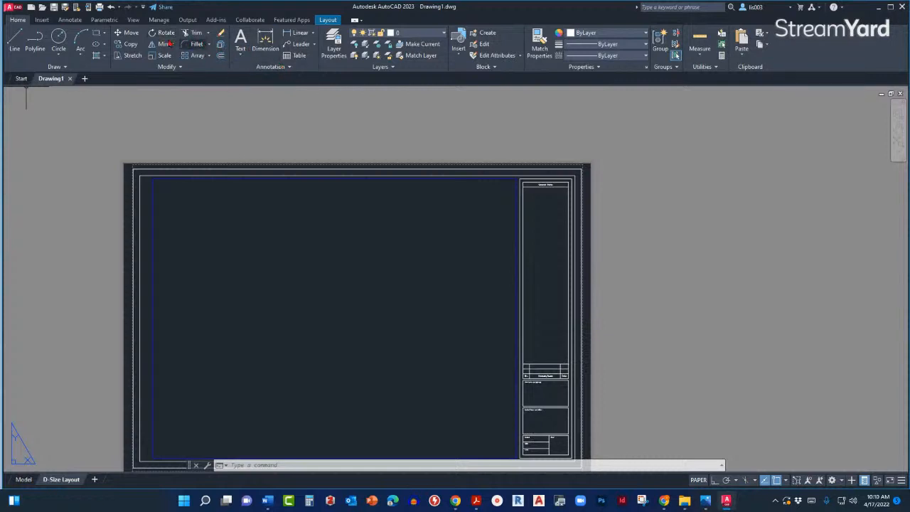
- Look over the ribbon's Insert tools and return to the Home tools
{"action": "left_click", "coordinate": [43, 20]}
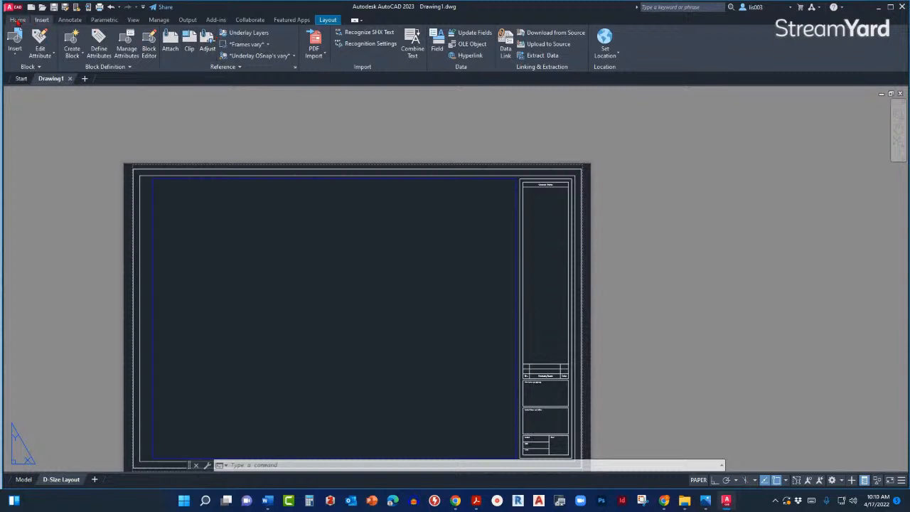
{"action": "left_click", "coordinate": [18, 20]}
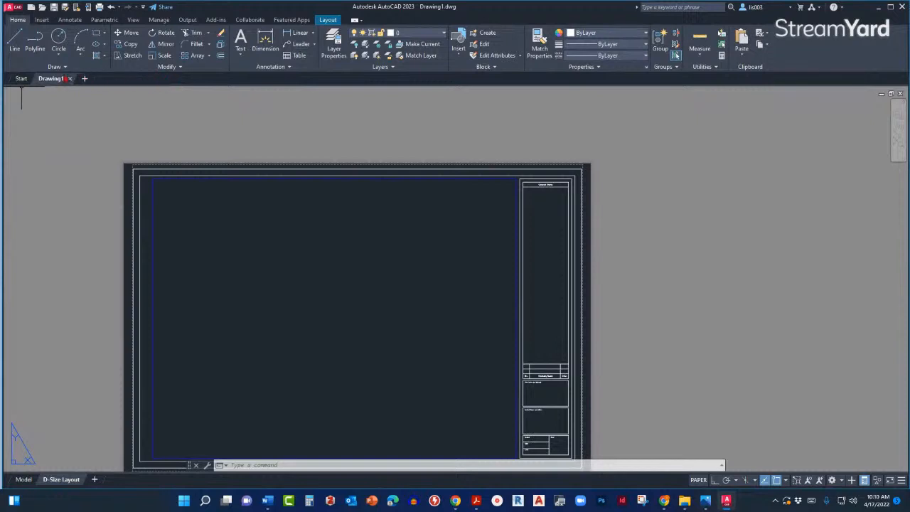
{"action": "mouse_move", "coordinate": [66, 79]}
- Switch to model space to view the empty drawing area and return to the D-Size Layout
{"action": "middle_click_drag", "start_coordinate": [250, 276], "coordinate": [270, 224]}
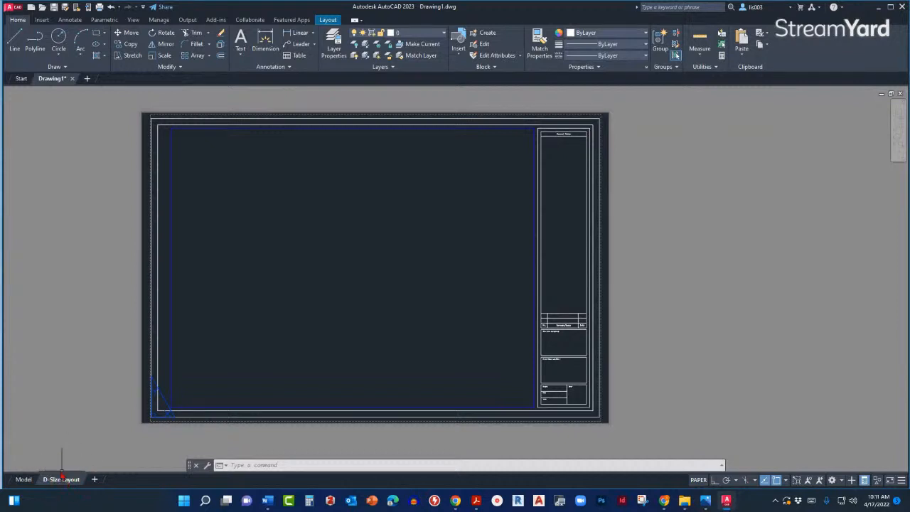
{"action": "mouse_move", "coordinate": [27, 482]}
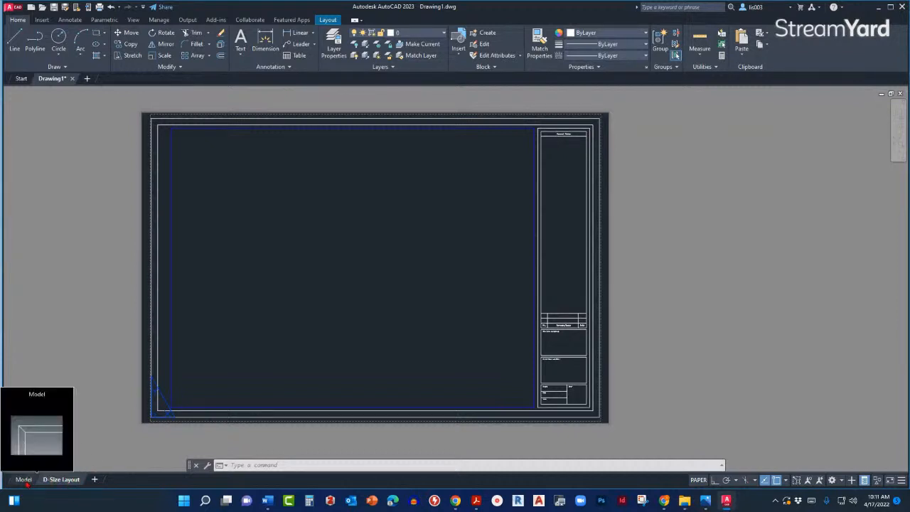
{"action": "left_click", "coordinate": [25, 479]}
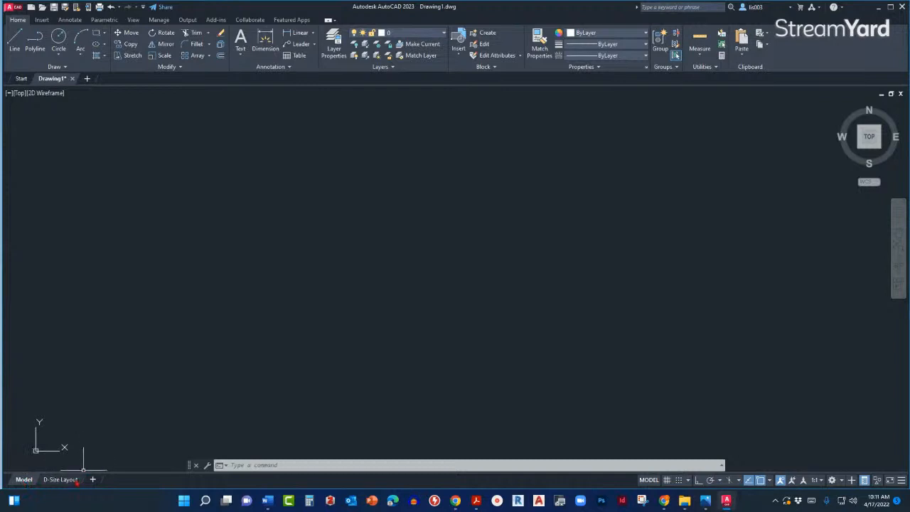
{"action": "mouse_move", "coordinate": [59, 483]}
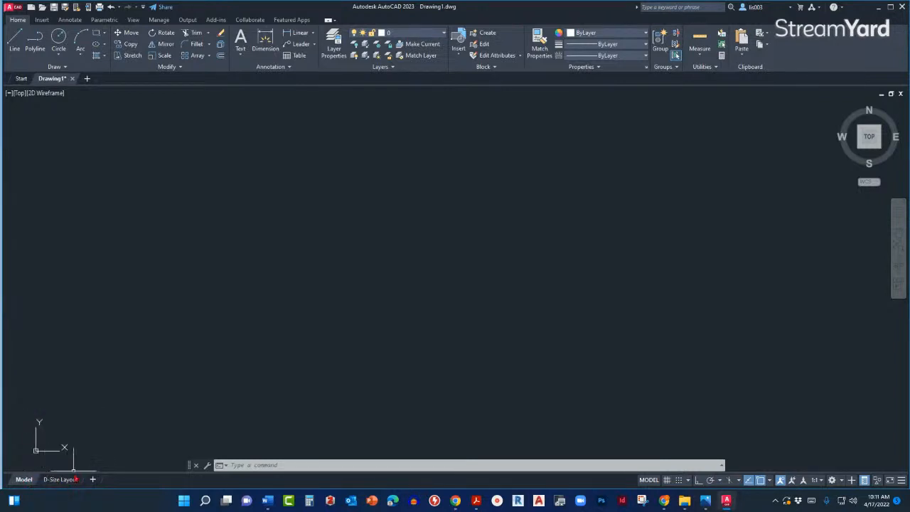
{"action": "left_click", "coordinate": [62, 481]}
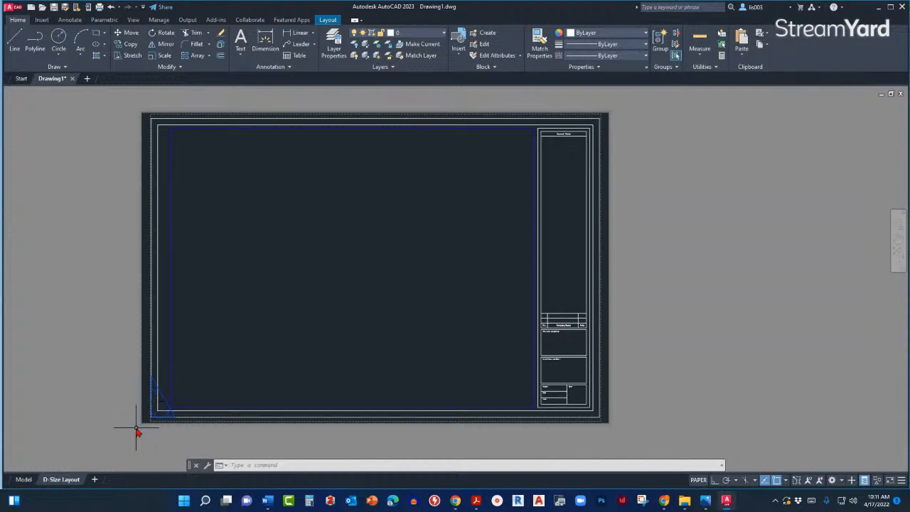
- Review the D-Size Layout's plotter and plot size in the Page Setup Manager and close it
{"action": "right_click", "coordinate": [61, 480]}
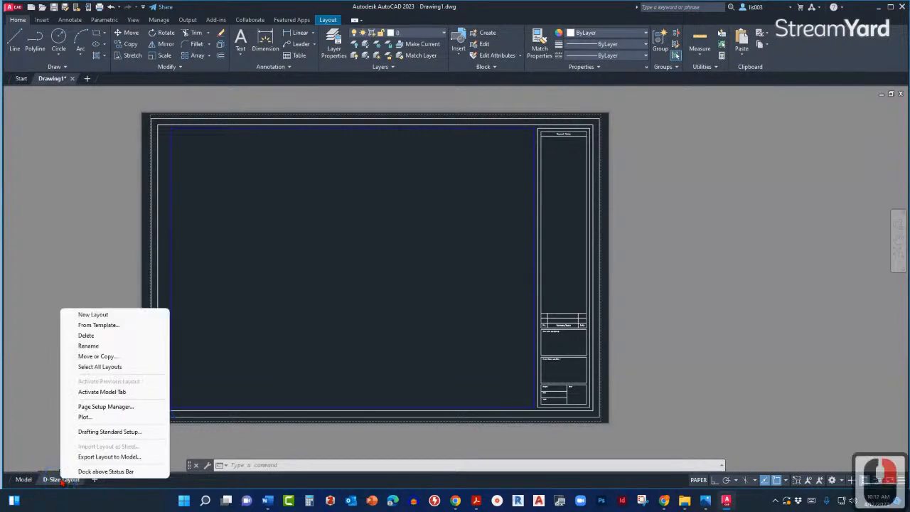
{"action": "left_click", "coordinate": [94, 408]}
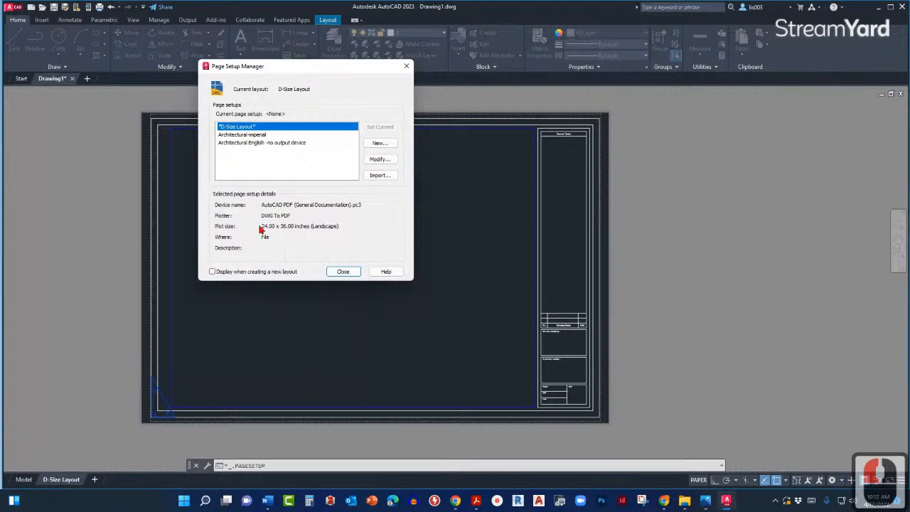
{"action": "left_click", "coordinate": [259, 226]}
{"action": "left_click", "coordinate": [342, 271]}
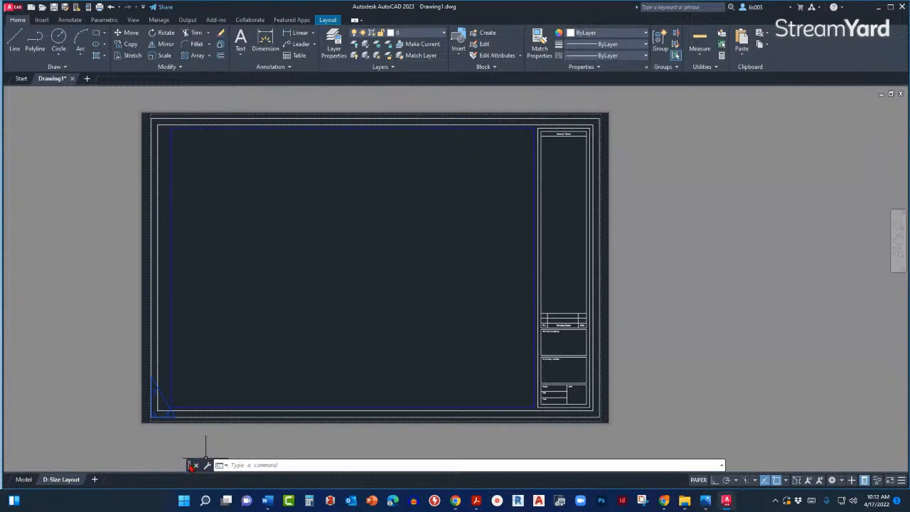
- Draw a short diagonal line in the lower middle of the sheet with the LINE command, and undo it
{"action": "mouse_move", "coordinate": [190, 465]}
{"action": "left_mouse_down"}
{"action": "mouse_move", "coordinate": [179, 445]}
{"action": "mouse_move", "coordinate": [227, 396]}
{"action": "mouse_move", "coordinate": [209, 441]}
{"action": "mouse_move", "coordinate": [249, 448]}
{"action": "mouse_move", "coordinate": [184, 465]}
{"action": "left_mouse_up"}
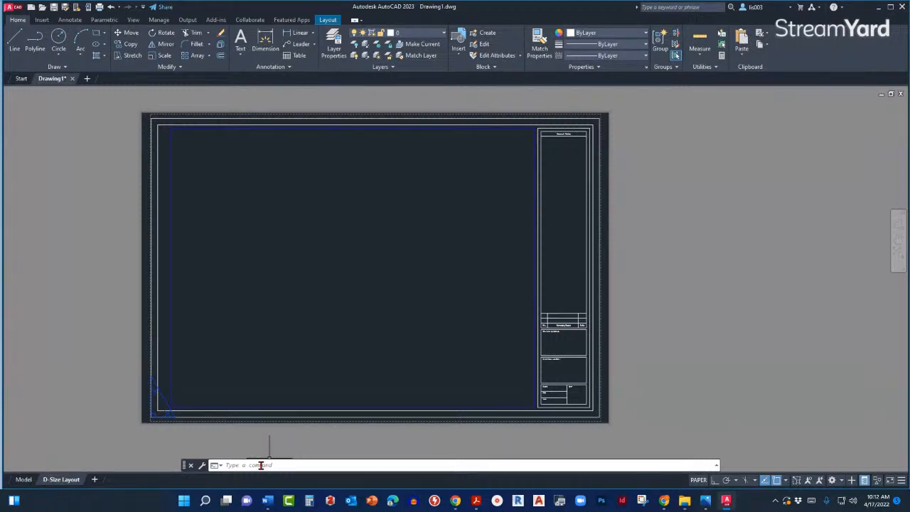
{"action": "type", "text": "L"}
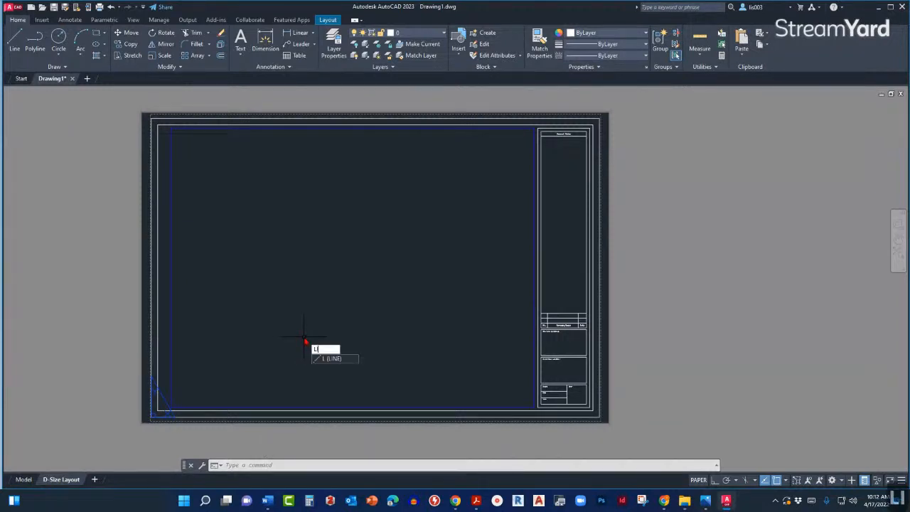
{"action": "type", "text": "INE"}
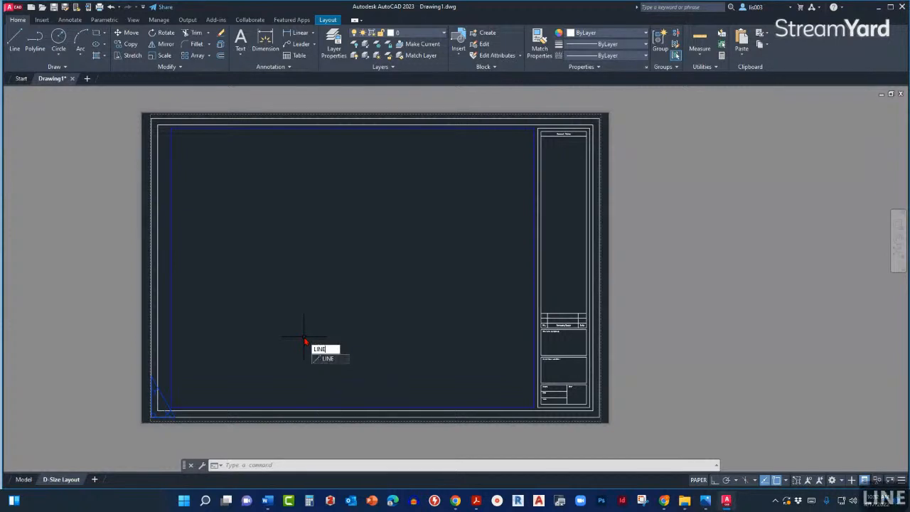
{"action": "key", "text": "Return"}
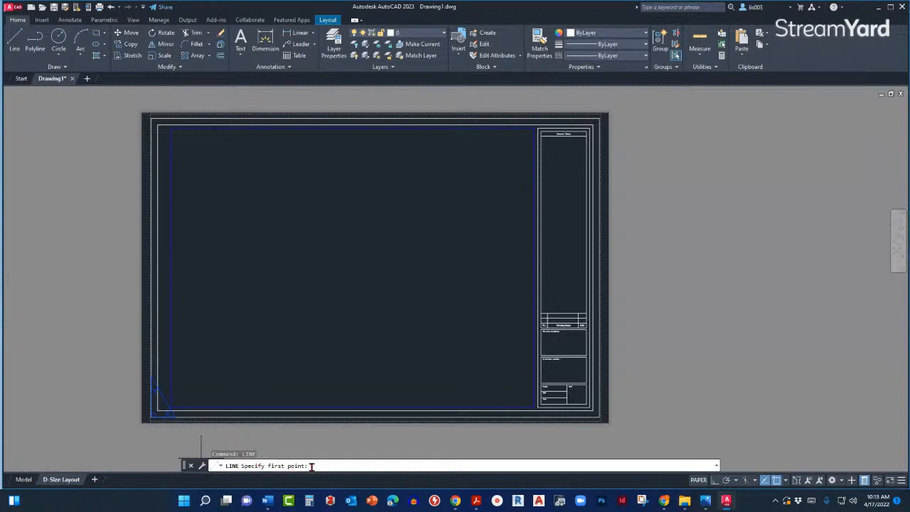
{"action": "left_click", "coordinate": [306, 305]}
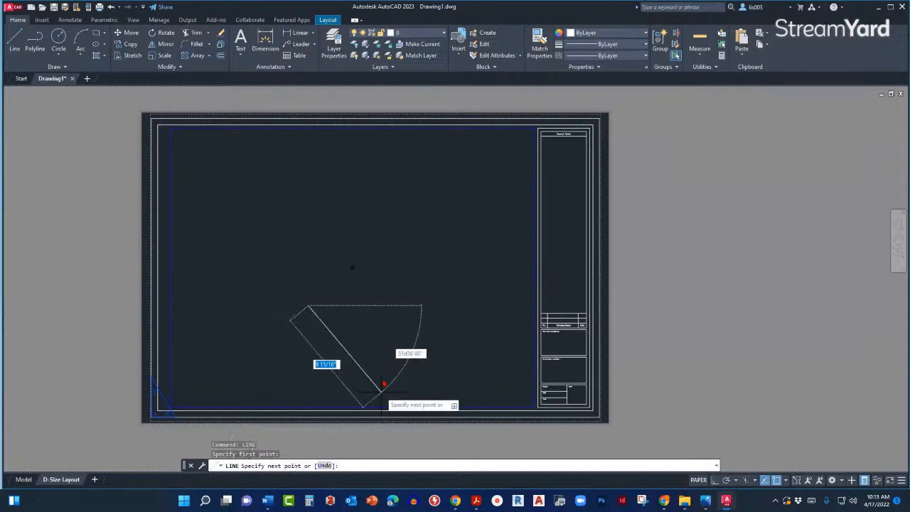
{"action": "left_click", "coordinate": [375, 347]}
{"action": "key", "text": "Escape"}
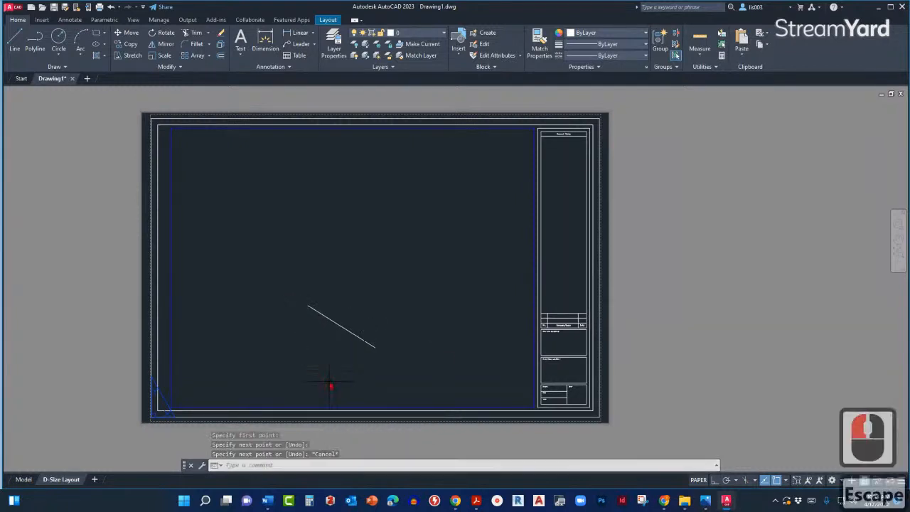
{"action": "key", "text": "ctrl+z"}
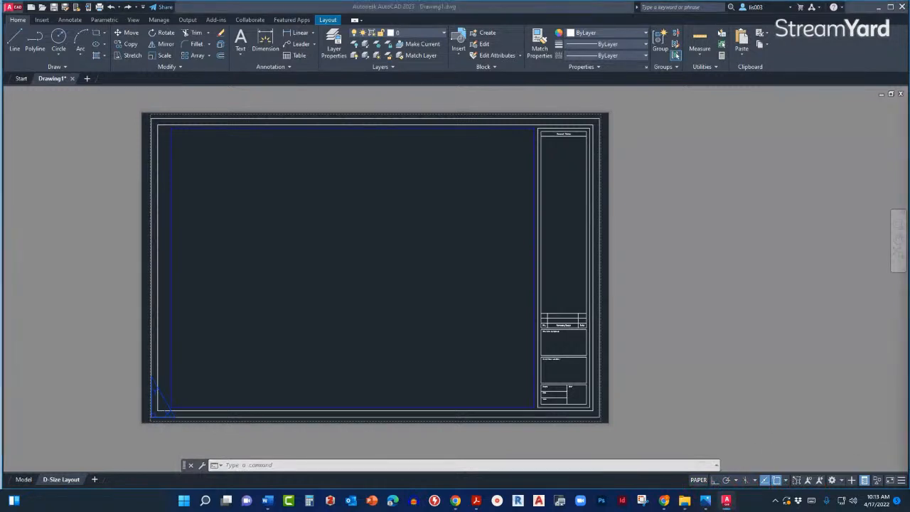
- Turn off Quick Properties, object snap and object snap tracking for the drawing
{"action": "left_click", "coordinate": [731, 396]}
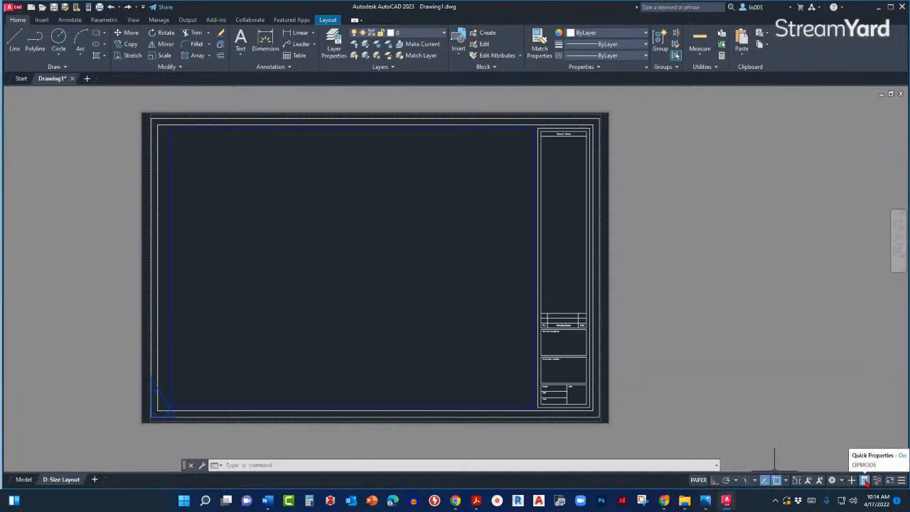
{"action": "left_click", "coordinate": [865, 481]}
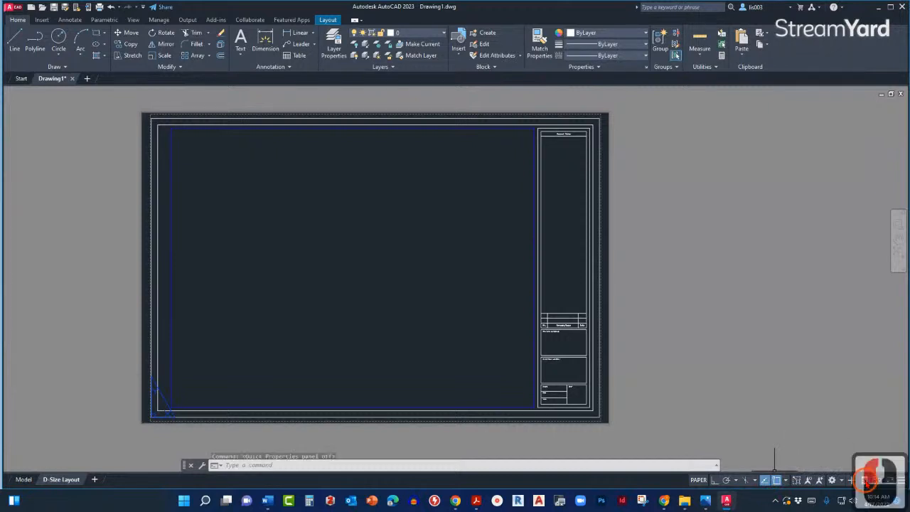
{"action": "left_click", "coordinate": [776, 480]}
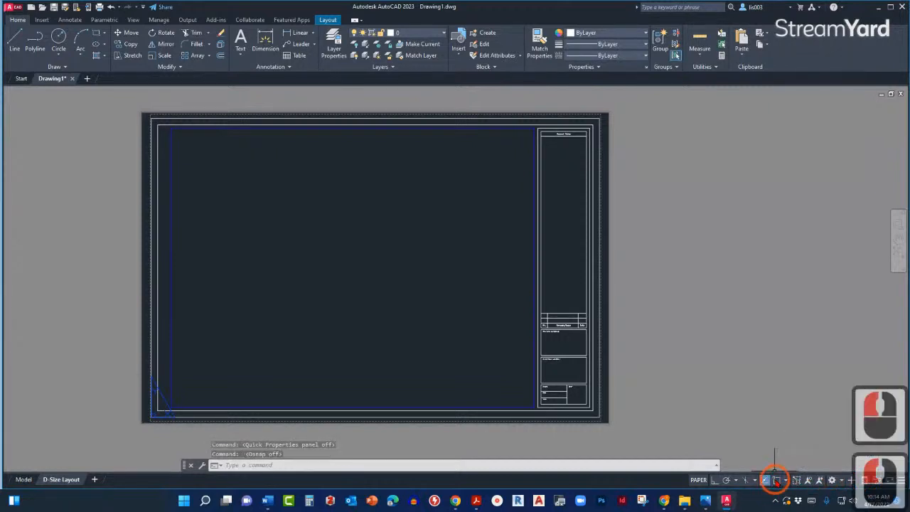
{"action": "left_click", "coordinate": [765, 480]}
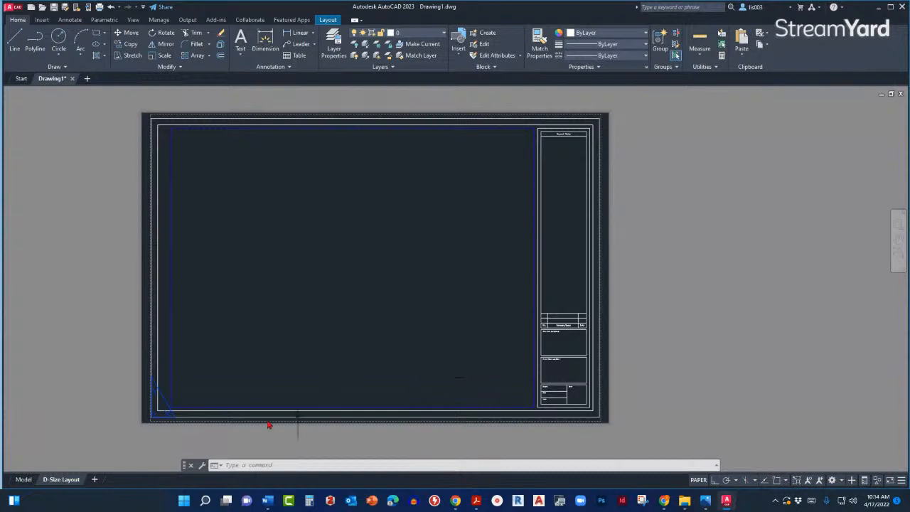
- Look over the application menu's options for new drawings and for opening existing files
{"action": "mouse_move", "coordinate": [23, 480]}
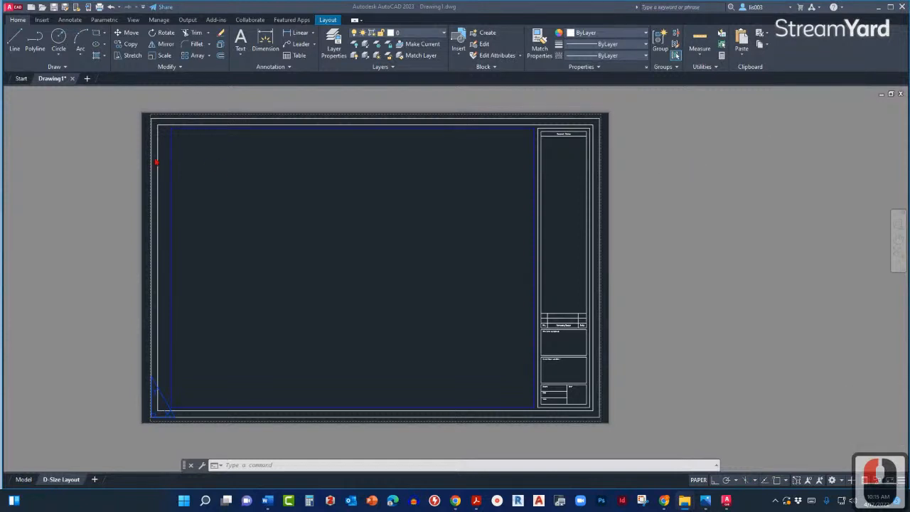
{"action": "left_click", "coordinate": [84, 144]}
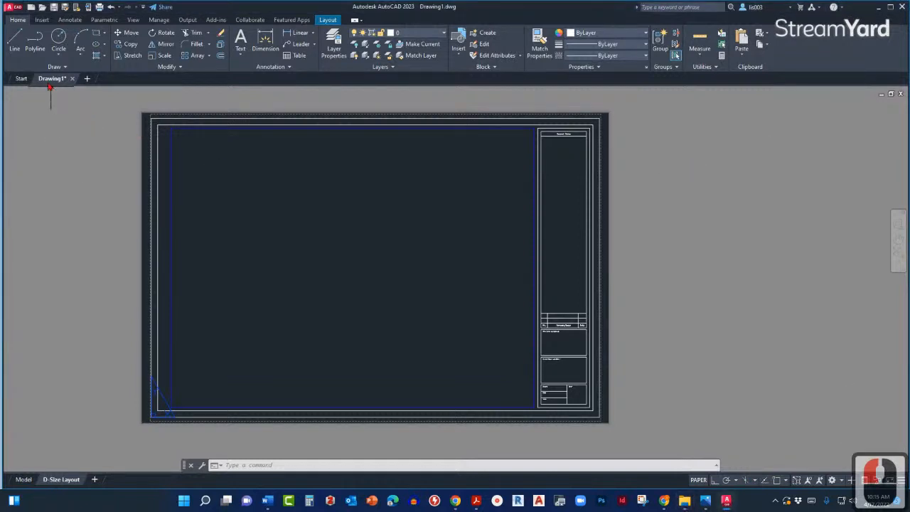
{"action": "mouse_move", "coordinate": [48, 84]}
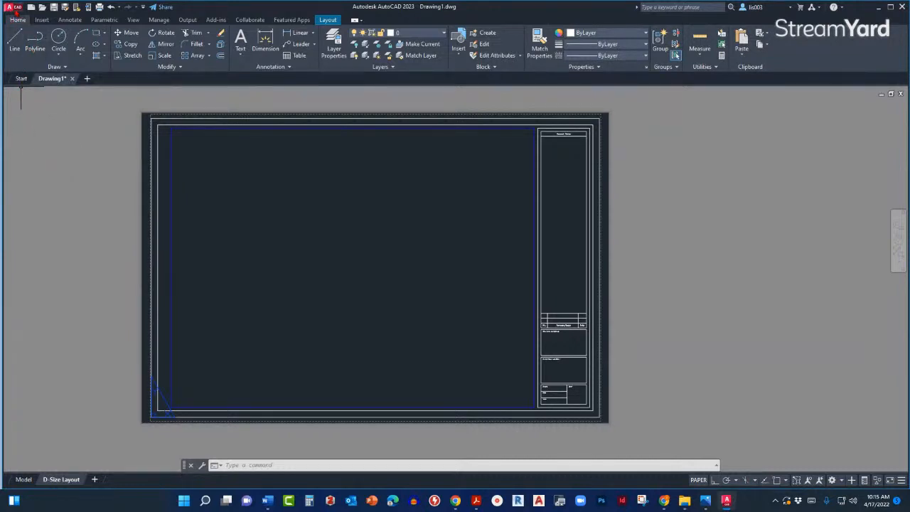
{"action": "left_click", "coordinate": [10, 7]}
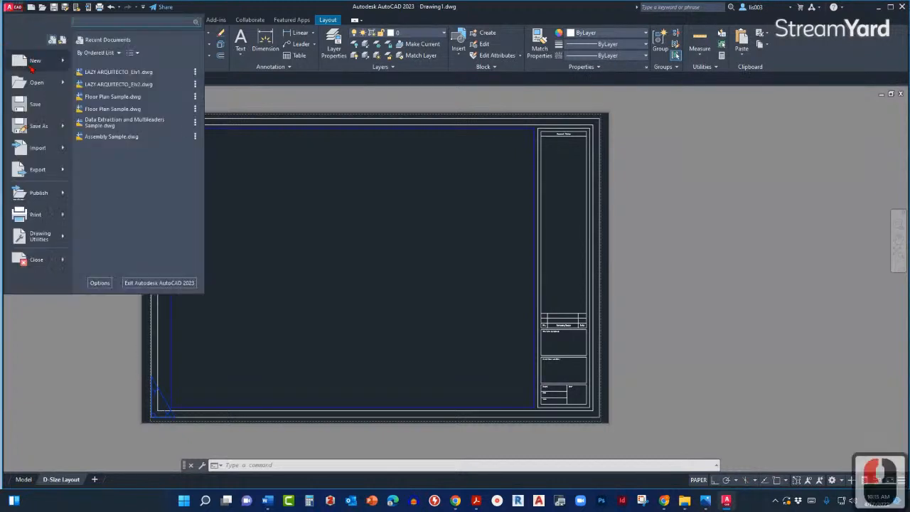
{"action": "mouse_move", "coordinate": [37, 69]}
{"action": "mouse_move", "coordinate": [40, 87]}
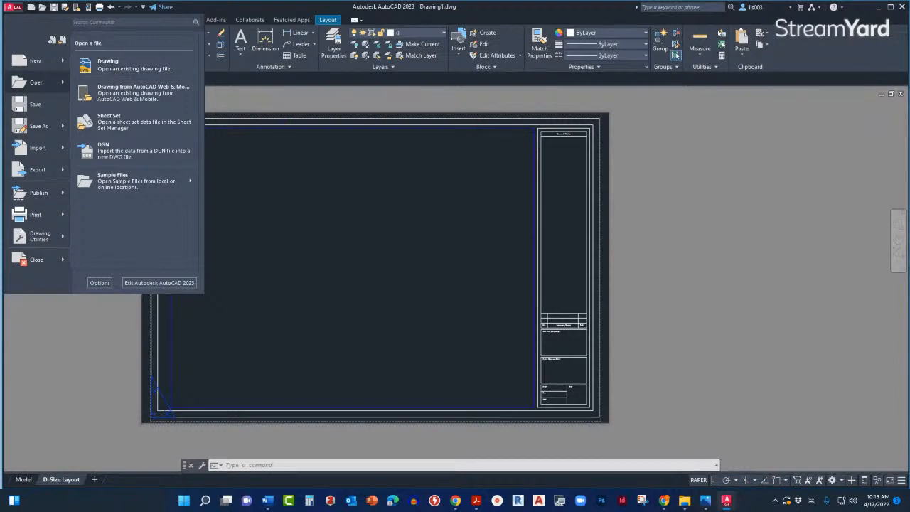
- Open LAZY ARQUITECTO_Elv1.dwg from the ELEVATIONS 01 folder in File Explorer and frame the storefront elevation
{"action": "mouse_move", "coordinate": [909, 77]}
{"action": "left_mouse_down"}
{"action": "mouse_move", "coordinate": [755, 117]}
{"action": "mouse_move", "coordinate": [537, 141]}
{"action": "mouse_move", "coordinate": [400, 130]}
{"action": "left_mouse_up"}
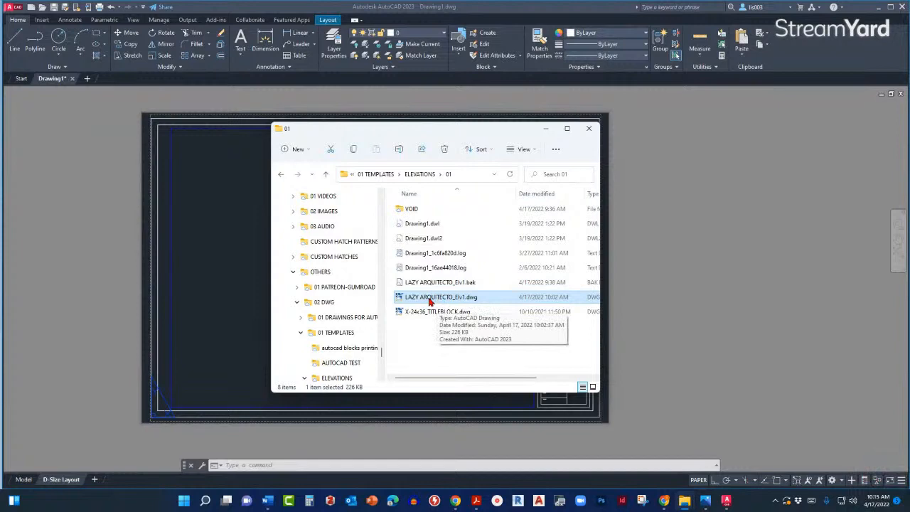
{"action": "double_click", "coordinate": [429, 303]}
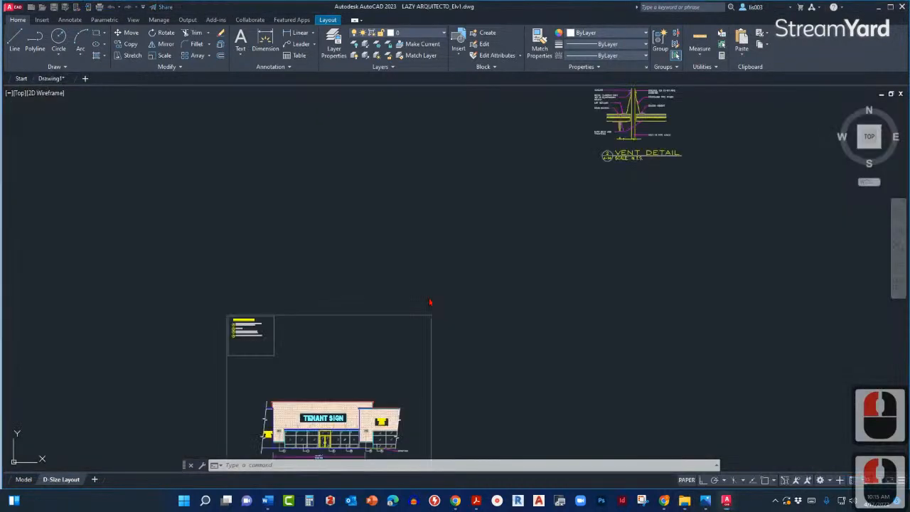
{"action": "middle_click_drag", "start_coordinate": [366, 320], "coordinate": [420, 205]}
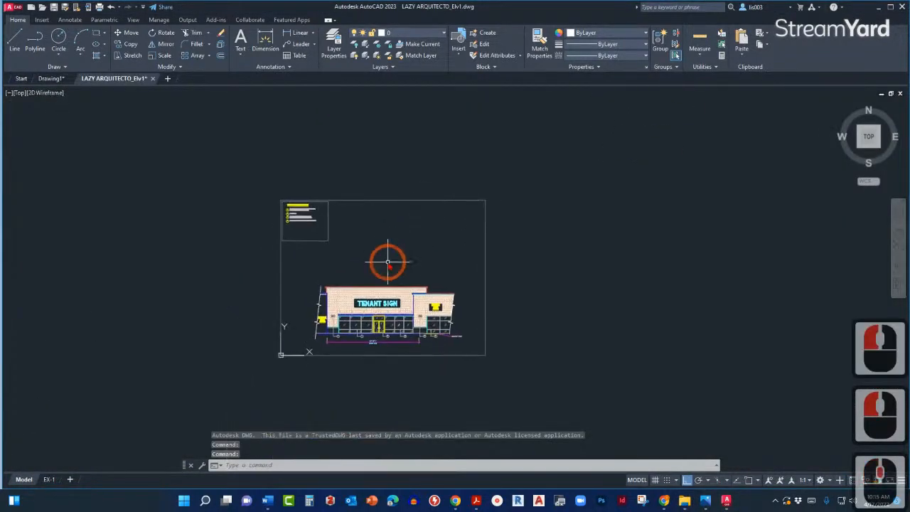
{"action": "scroll", "coordinate": [388, 263], "scroll_direction": "up", "scroll_amount": 5}
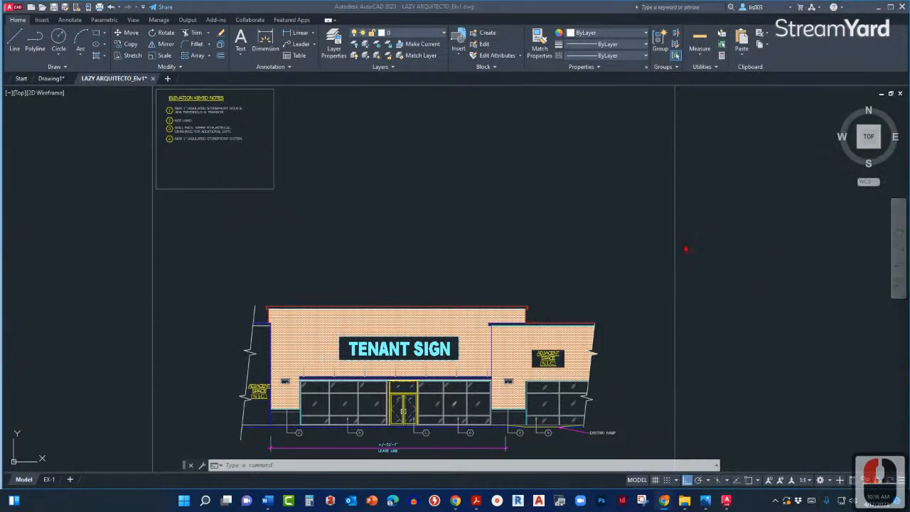
- Examine the storefront elevation's brick wall and right-hand ADJACENT SPACE label up close and from afar
{"action": "left_click", "coordinate": [683, 244]}
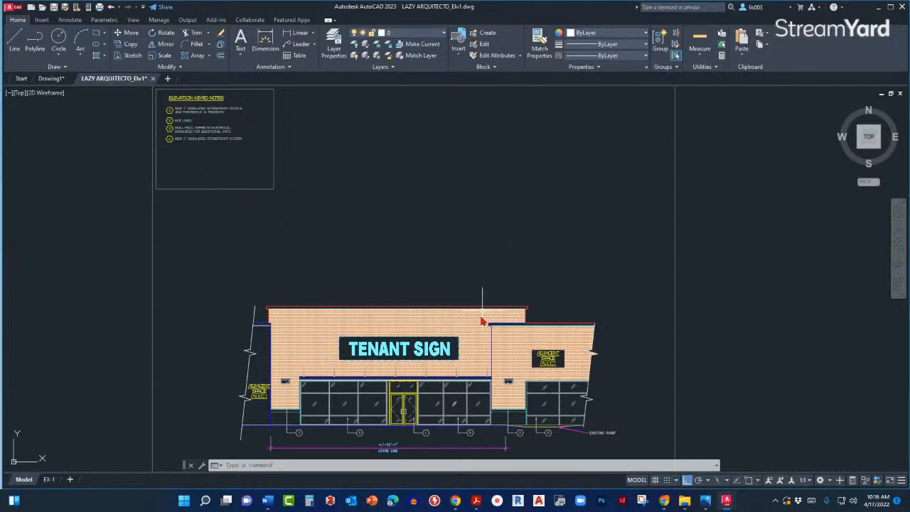
{"action": "scroll", "coordinate": [546, 357], "scroll_direction": "up", "scroll_amount": 2}
{"action": "scroll", "coordinate": [546, 354], "scroll_direction": "up", "scroll_amount": 4}
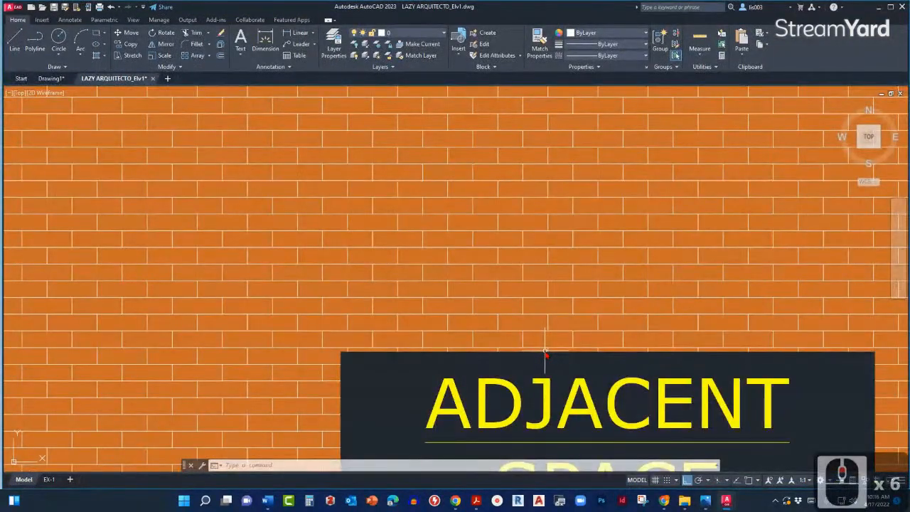
{"action": "scroll", "coordinate": [502, 240], "scroll_direction": "down", "scroll_amount": 5}
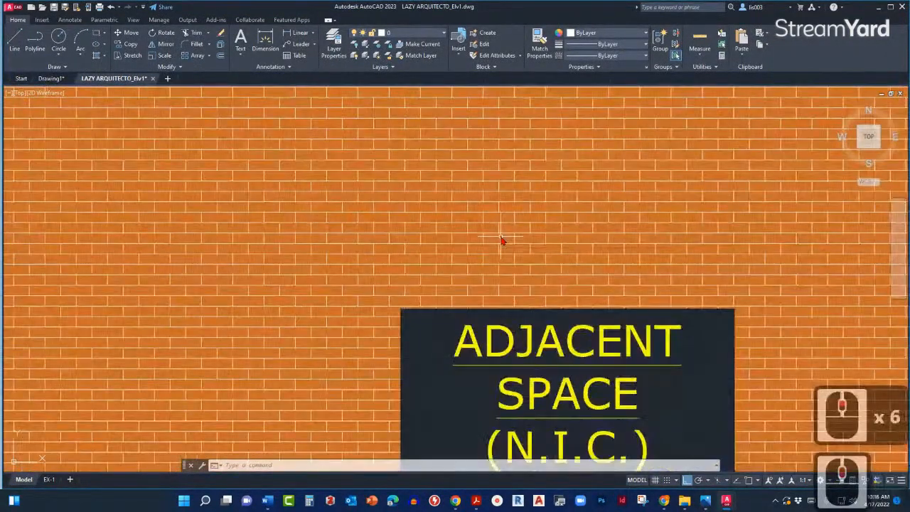
{"action": "scroll", "coordinate": [501, 241], "scroll_direction": "down", "scroll_amount": 5}
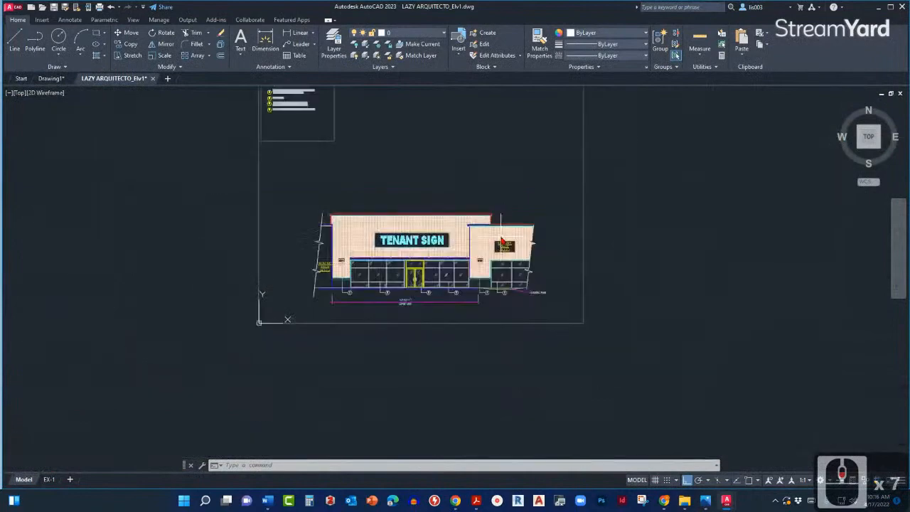
{"action": "scroll", "coordinate": [502, 240], "scroll_direction": "up", "scroll_amount": 4}
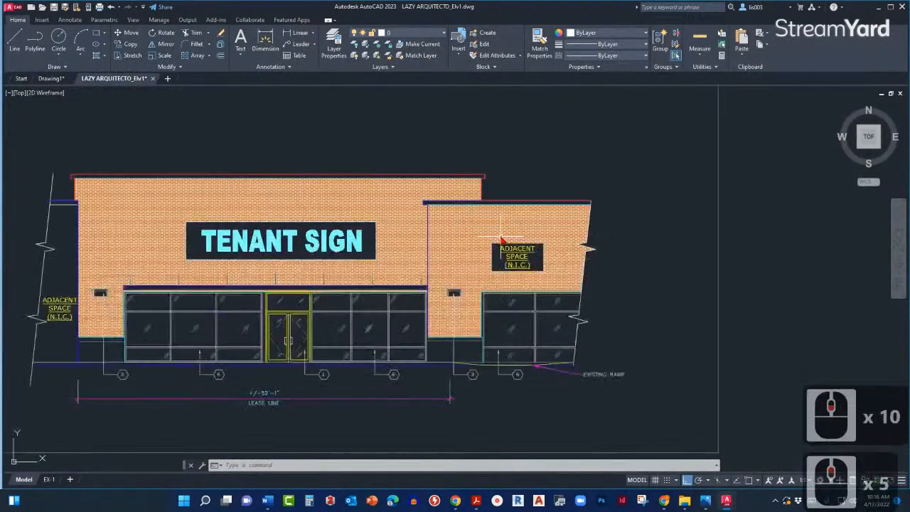
{"action": "scroll", "coordinate": [501, 241], "scroll_direction": "down", "scroll_amount": 4}
{"action": "scroll", "coordinate": [504, 242], "scroll_direction": "down", "scroll_amount": 6}
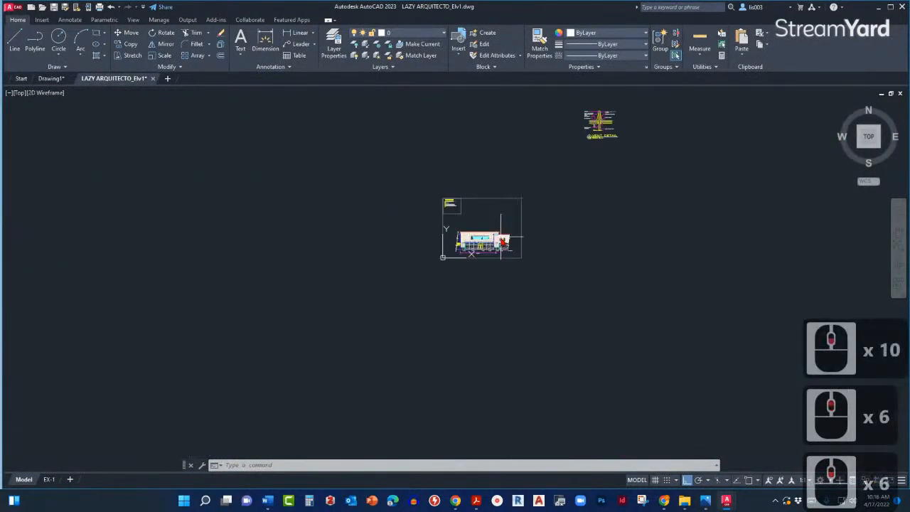
{"action": "scroll", "coordinate": [448, 245], "scroll_direction": "up", "scroll_amount": 6}
{"action": "scroll", "coordinate": [484, 238], "scroll_direction": "up", "scroll_amount": 2}
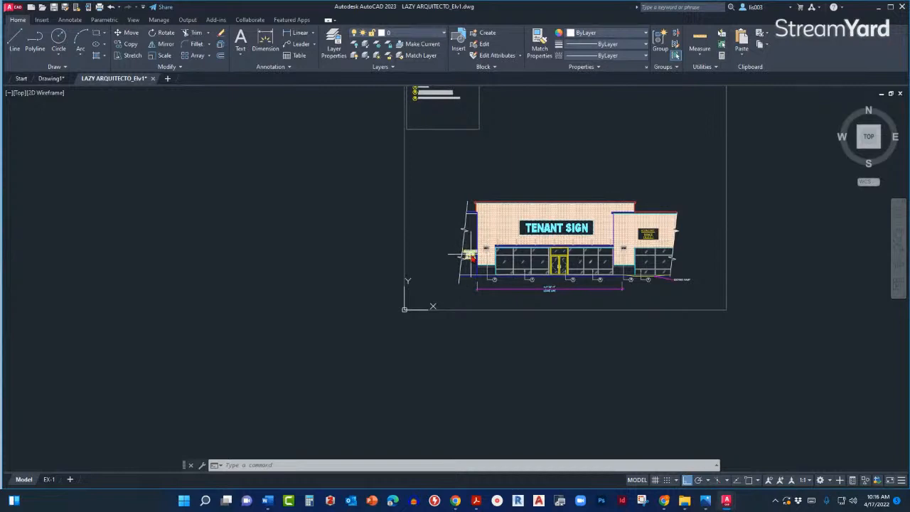
- Inspect the ADJACENT SPACE (N.I.C.) text left of the building and return to the whole elevation, centred
{"action": "mouse_move", "coordinate": [470, 258]}
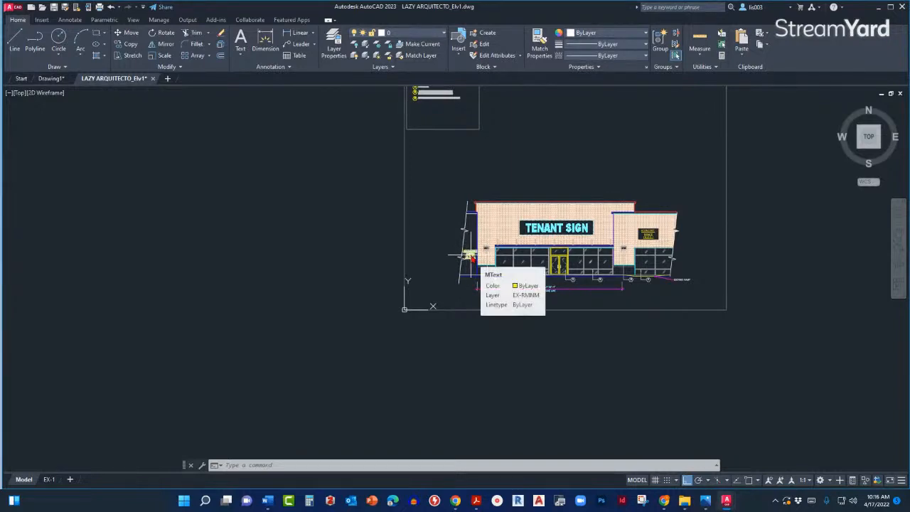
{"action": "scroll", "coordinate": [469, 258], "scroll_direction": "up", "scroll_amount": 7}
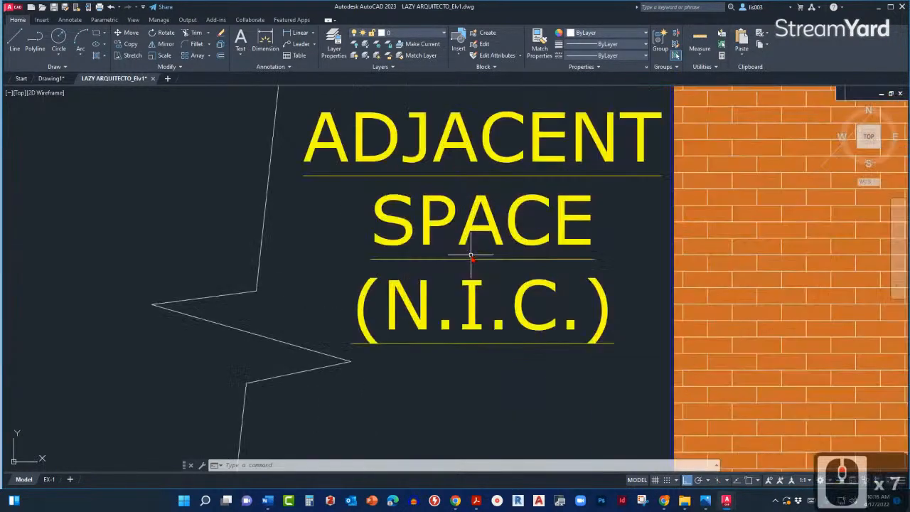
{"action": "scroll", "coordinate": [470, 258], "scroll_direction": "up", "scroll_amount": 1}
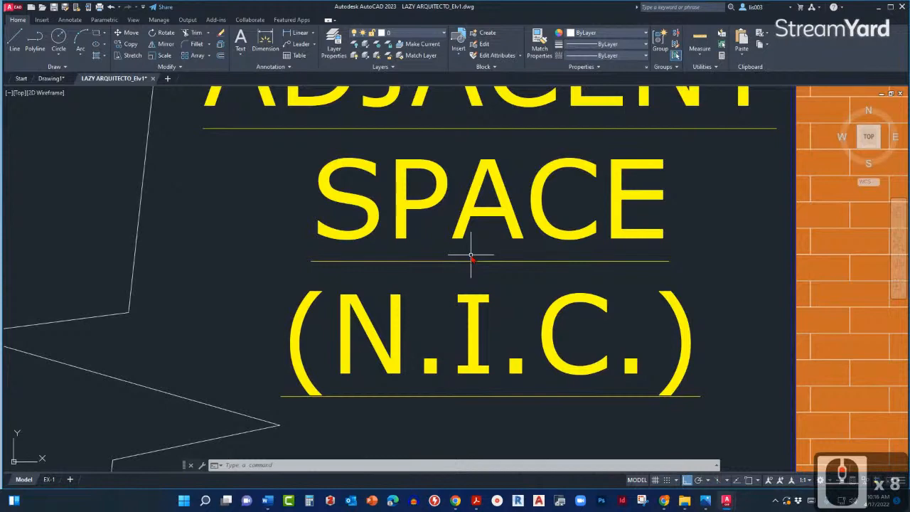
{"action": "scroll", "coordinate": [470, 257], "scroll_direction": "down", "scroll_amount": 7}
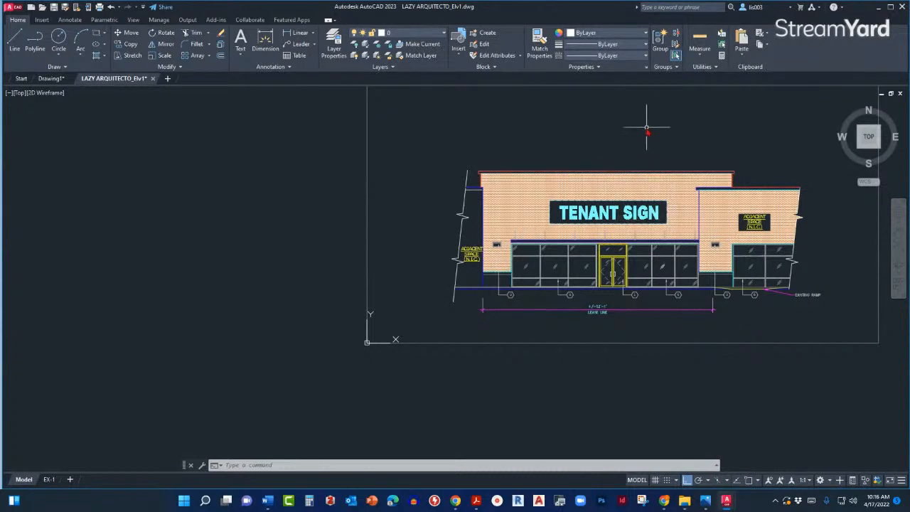
{"action": "mouse_move", "coordinate": [633, 133]}
{"action": "middle_mouse_down"}
{"action": "mouse_move", "coordinate": [638, 140]}
{"action": "mouse_move", "coordinate": [514, 181]}
{"action": "middle_mouse_up"}
{"action": "mouse_move", "coordinate": [569, 174]}
{"action": "middle_mouse_down"}
{"action": "mouse_move", "coordinate": [512, 200]}
{"action": "mouse_move", "coordinate": [436, 204]}
{"action": "mouse_move", "coordinate": [356, 226]}
{"action": "mouse_move", "coordinate": [334, 209]}
{"action": "mouse_move", "coordinate": [616, 209]}
{"action": "mouse_move", "coordinate": [389, 217]}
{"action": "mouse_move", "coordinate": [590, 159]}
{"action": "mouse_move", "coordinate": [429, 207]}
{"action": "mouse_move", "coordinate": [471, 120]}
{"action": "mouse_move", "coordinate": [576, 167]}
{"action": "mouse_move", "coordinate": [544, 188]}
{"action": "middle_mouse_up"}
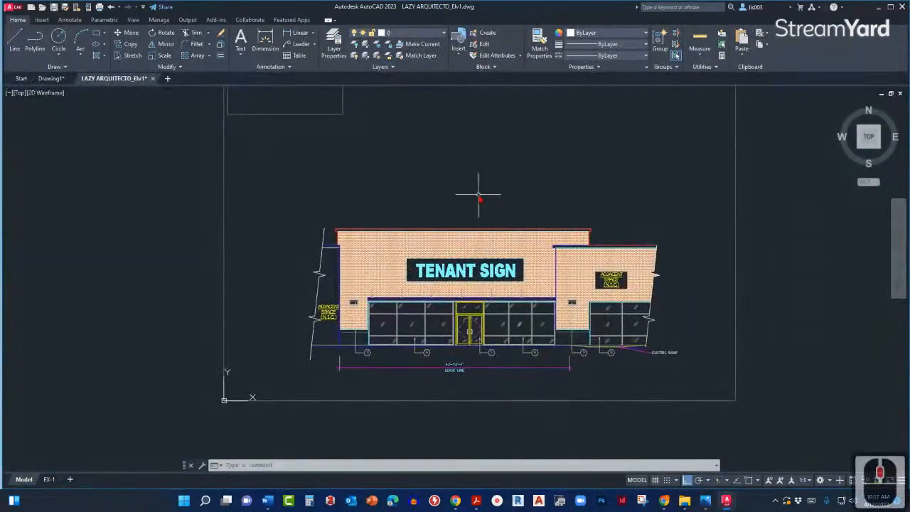
- Examine the storefront elevation's TENANT SIGN, brick wall and glazing up close, and return to the whole elevation
{"action": "mouse_move", "coordinate": [478, 196]}
{"action": "middle_mouse_down"}
{"action": "mouse_move", "coordinate": [465, 206]}
{"action": "mouse_move", "coordinate": [349, 201]}
{"action": "mouse_move", "coordinate": [554, 138]}
{"action": "mouse_move", "coordinate": [346, 227]}
{"action": "mouse_move", "coordinate": [536, 154]}
{"action": "mouse_move", "coordinate": [297, 211]}
{"action": "mouse_move", "coordinate": [474, 192]}
{"action": "middle_mouse_up"}
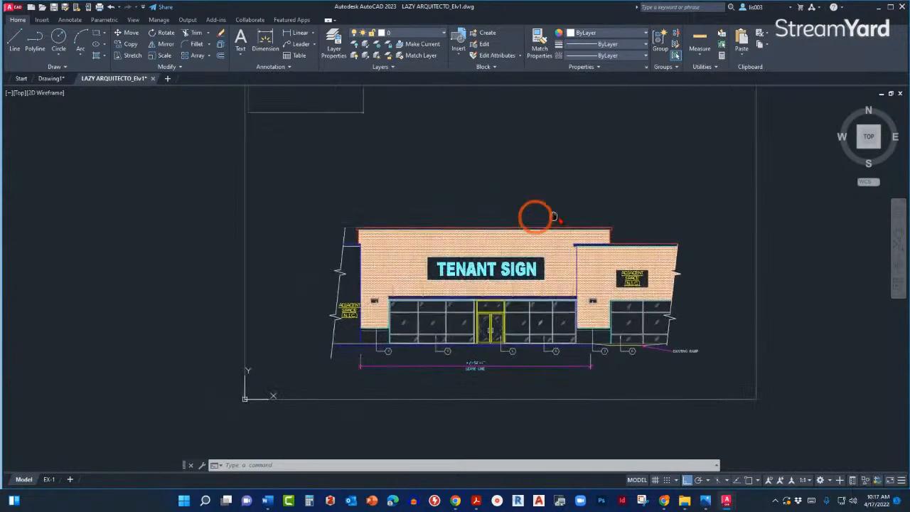
{"action": "scroll", "coordinate": [548, 288], "scroll_direction": "up", "scroll_amount": 6}
{"action": "scroll", "coordinate": [370, 263], "scroll_direction": "down", "scroll_amount": 10}
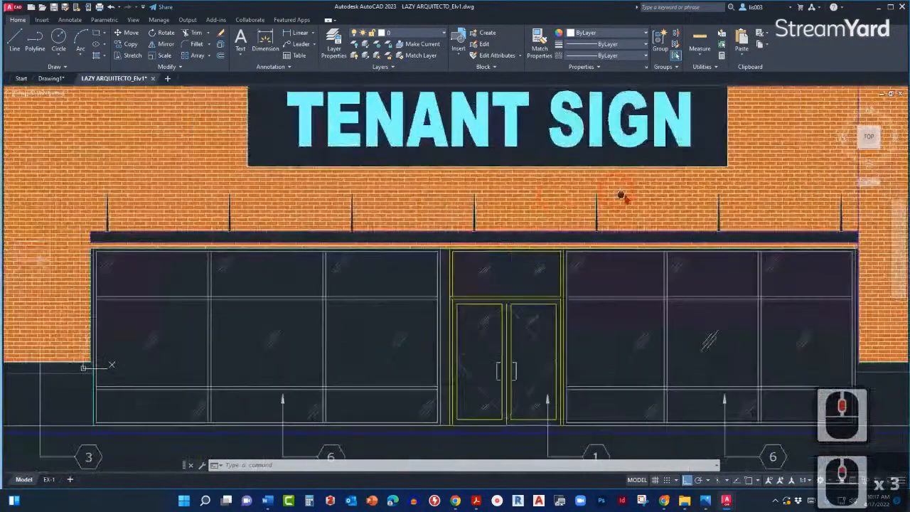
{"action": "scroll", "coordinate": [488, 250], "scroll_direction": "up", "scroll_amount": 8}
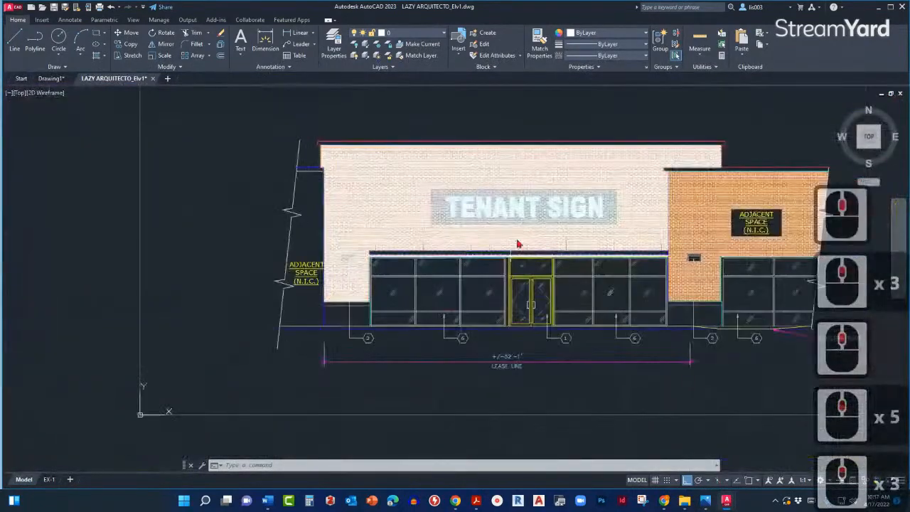
{"action": "scroll", "coordinate": [491, 310], "scroll_direction": "up", "scroll_amount": 3}
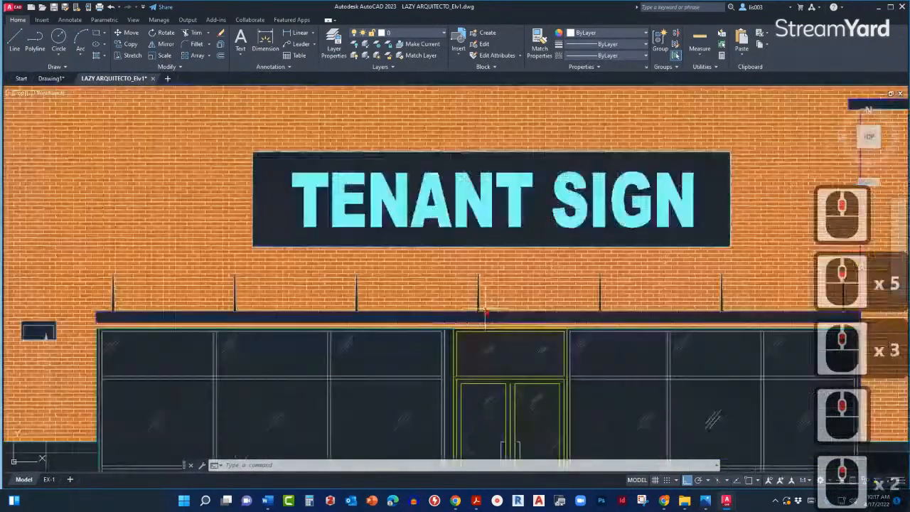
{"action": "scroll", "coordinate": [524, 261], "scroll_direction": "down", "scroll_amount": 5}
{"action": "scroll", "coordinate": [406, 237], "scroll_direction": "up", "scroll_amount": 2}
{"action": "middle_click_drag", "start_coordinate": [407, 237], "coordinate": [281, 214]}
{"action": "scroll", "coordinate": [279, 264], "scroll_direction": "down", "scroll_amount": 3}
{"action": "scroll", "coordinate": [337, 267], "scroll_direction": "up", "scroll_amount": 2}
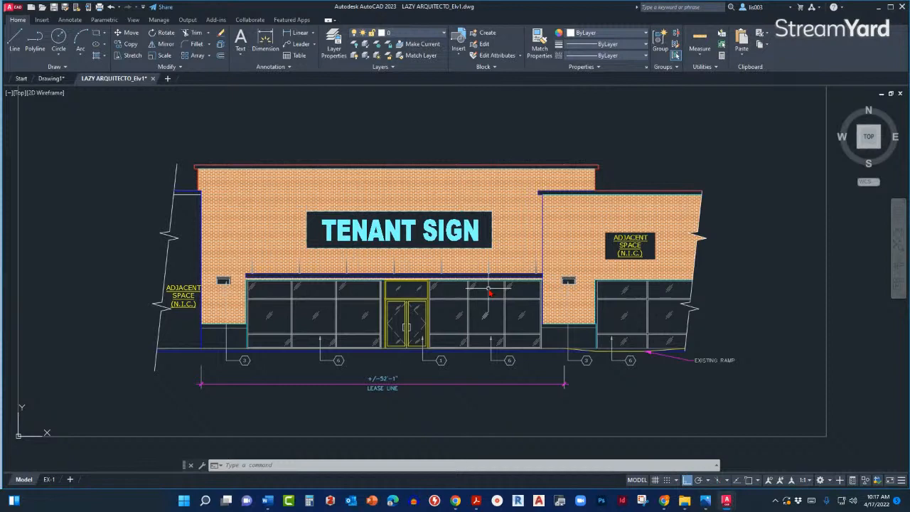
- Zoom to the extents of the whole drawing and return to a framed view of the storefront elevation
{"action": "scroll", "coordinate": [483, 290], "scroll_direction": "up", "scroll_amount": 2}
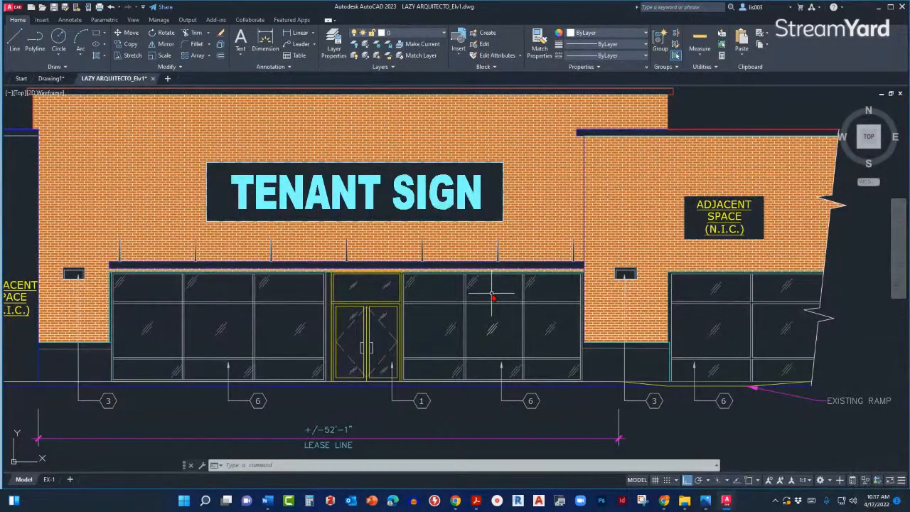
{"action": "middle_click", "coordinate": [491, 293]}
{"action": "middle_click", "coordinate": [492, 293]}
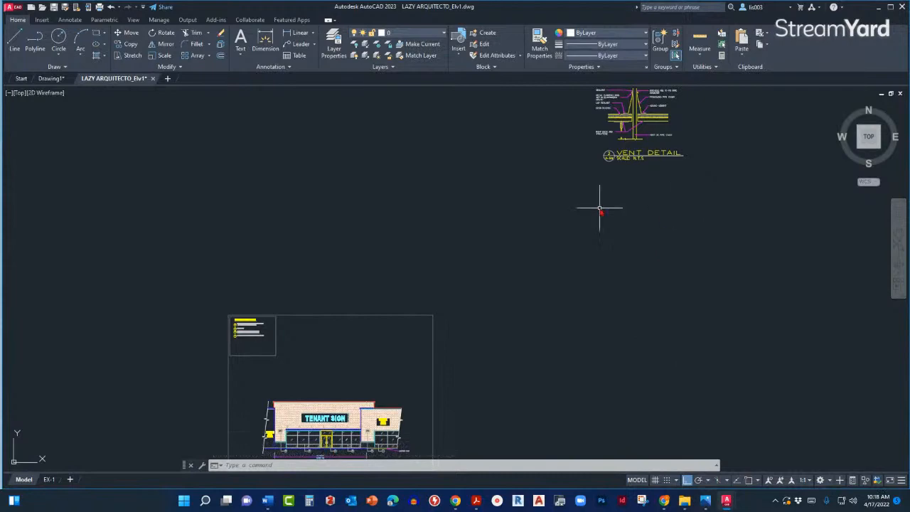
{"action": "scroll", "coordinate": [313, 390], "scroll_direction": "up", "scroll_amount": 3}
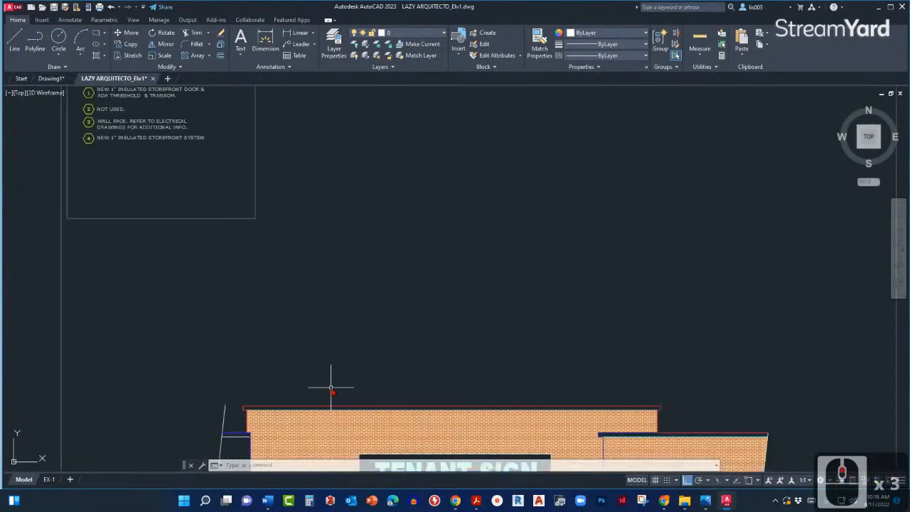
{"action": "middle_click_drag", "start_coordinate": [330, 390], "coordinate": [436, 230]}
{"action": "scroll", "coordinate": [469, 227], "scroll_direction": "down", "scroll_amount": 2}
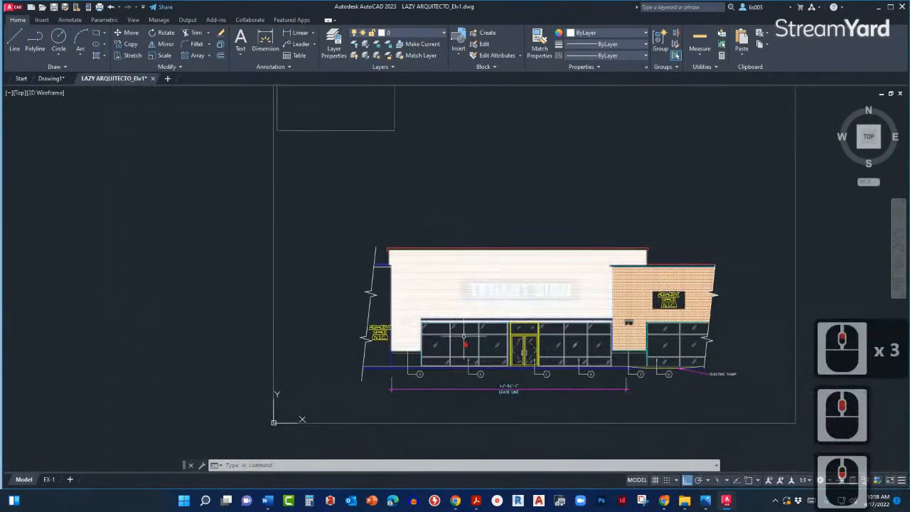
{"action": "scroll", "coordinate": [466, 344], "scroll_direction": "up", "scroll_amount": 3}
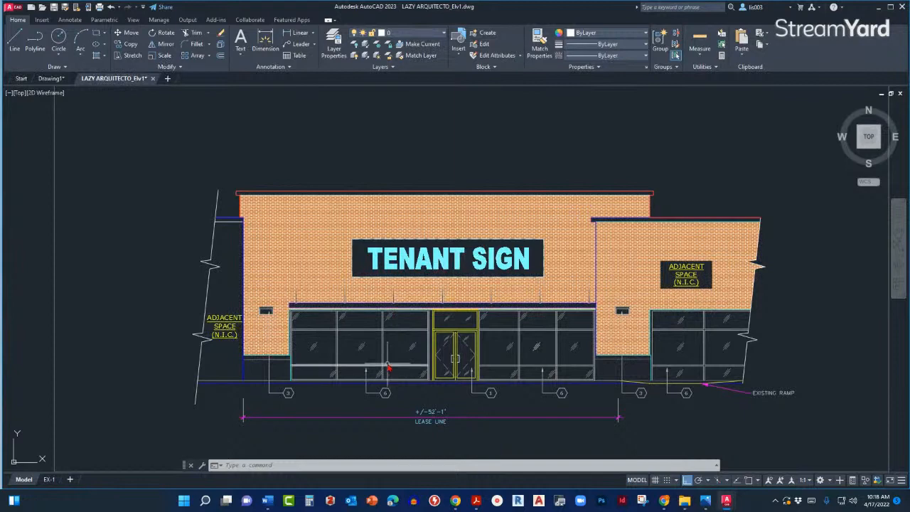
- Select the break line beside the left ADJACENT SPACE (N.I.C.) label as a single object and clear the selection
{"action": "scroll", "coordinate": [390, 371], "scroll_direction": "up", "scroll_amount": 3}
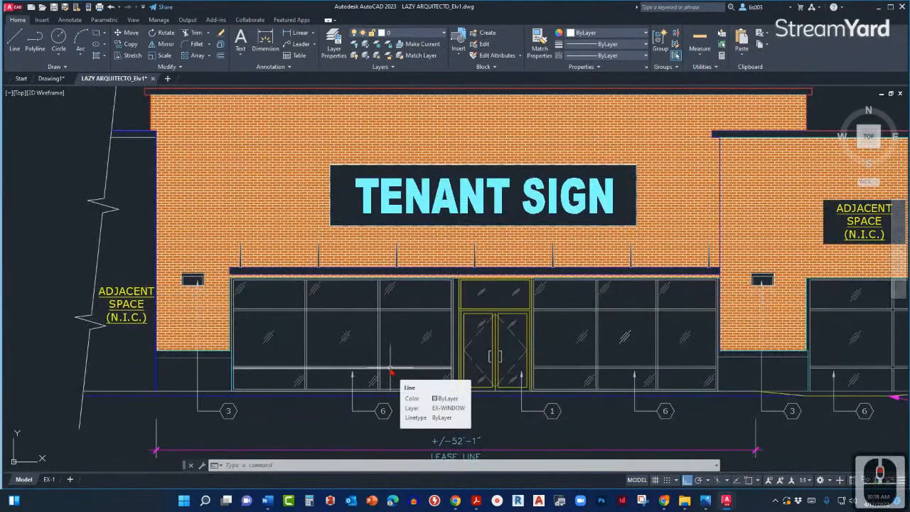
{"action": "scroll", "coordinate": [391, 370], "scroll_direction": "down", "scroll_amount": 2}
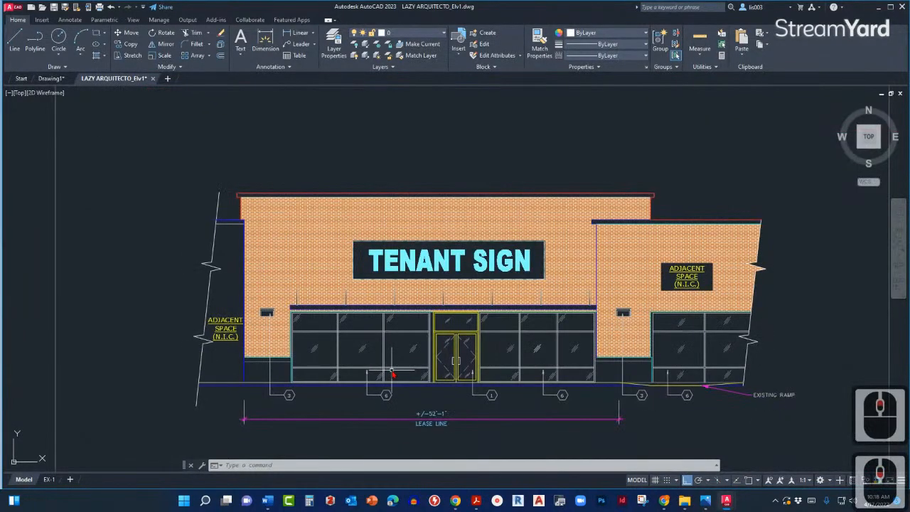
{"action": "middle_click_drag", "start_coordinate": [281, 371], "coordinate": [378, 362]}
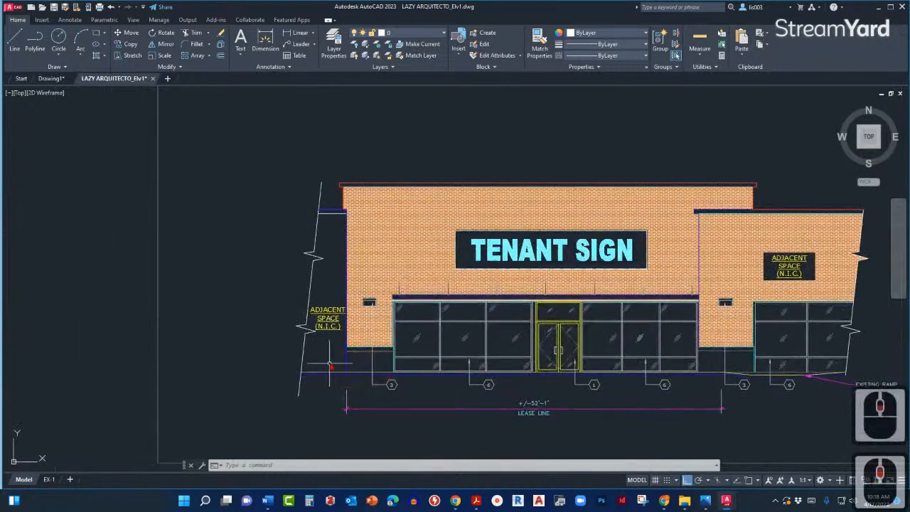
{"action": "scroll", "coordinate": [327, 361], "scroll_direction": "up", "scroll_amount": 3}
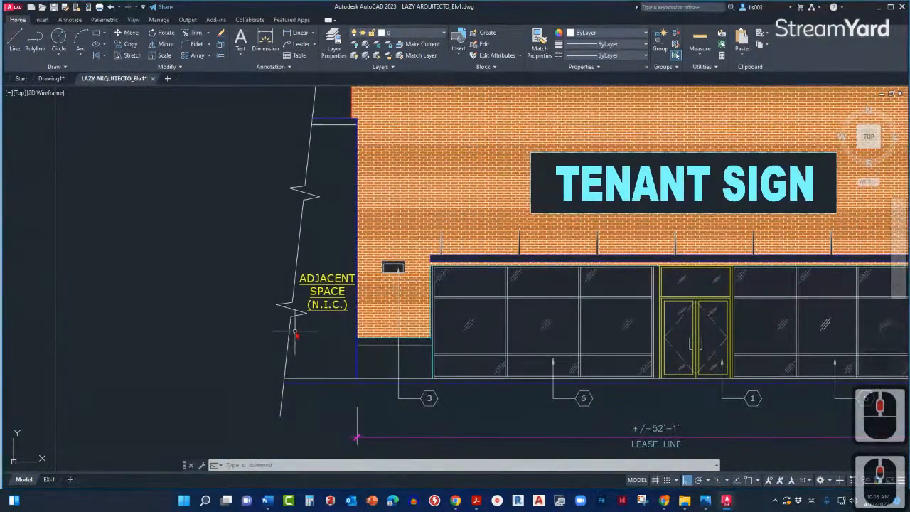
{"action": "left_click", "coordinate": [297, 255]}
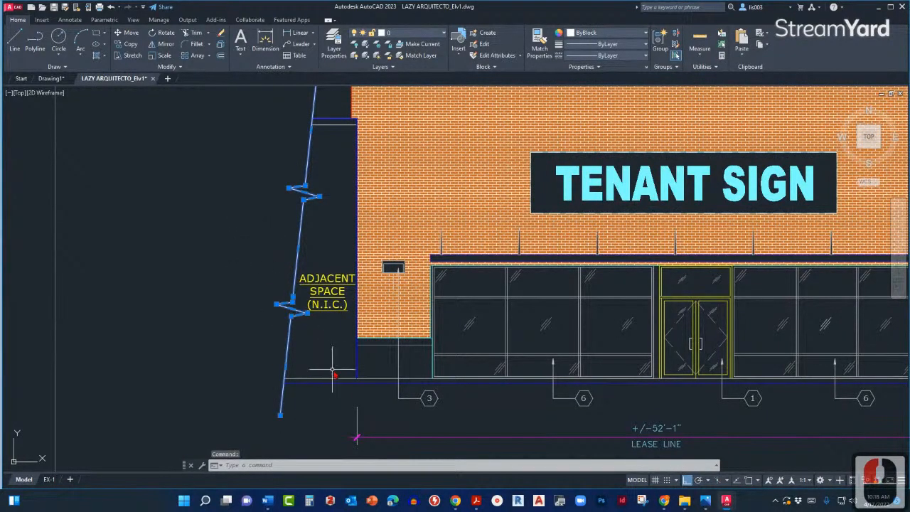
{"action": "key", "text": "Escape"}
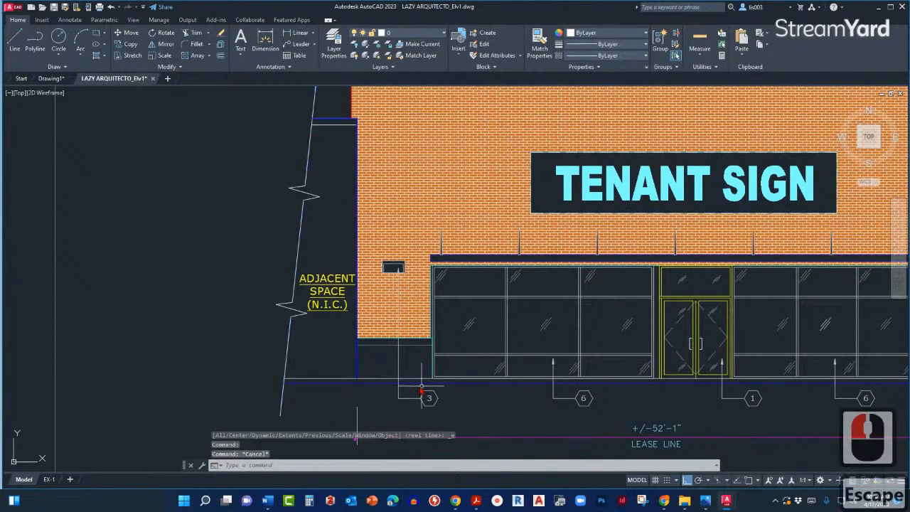
- Select the left ADJACENT SPACE (N.I.C.) text together with the nearby keynote tags 3 and 6, and clear the selection
{"action": "left_click", "coordinate": [327, 288]}
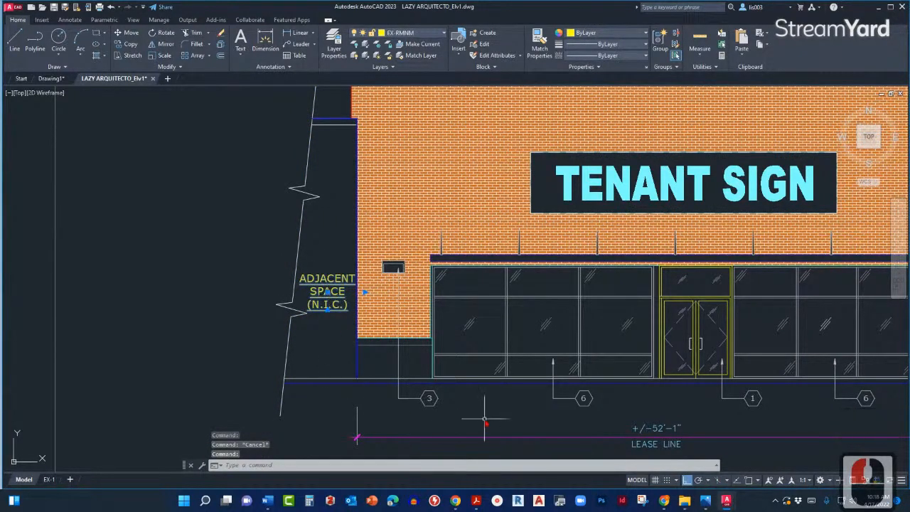
{"action": "left_click", "coordinate": [583, 398]}
{"action": "left_click", "coordinate": [440, 399]}
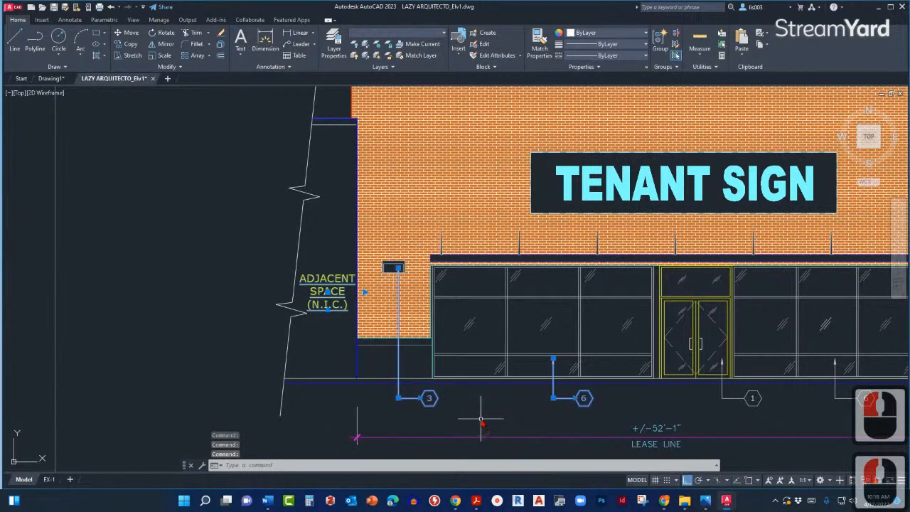
{"action": "key", "text": "Escape"}
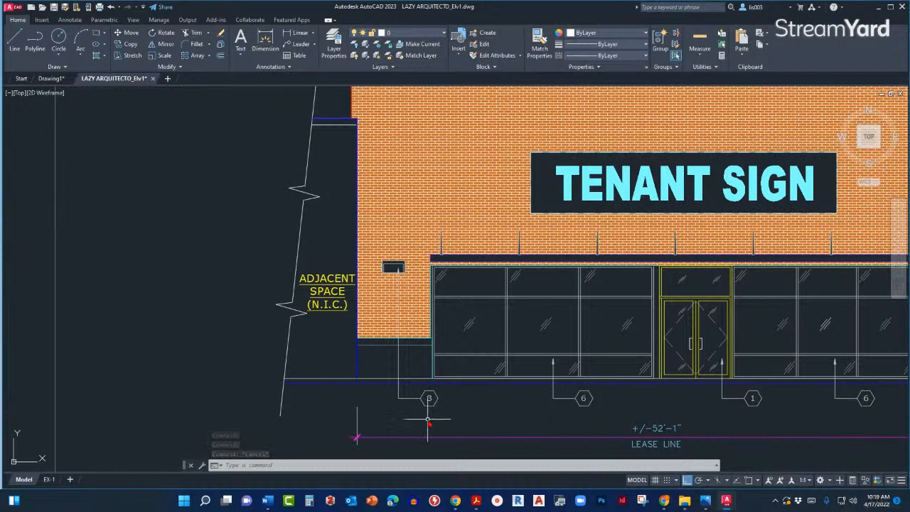
- Try out window and crossing selection boxes in the empty area left of the building without picking any objects
{"action": "scroll", "coordinate": [372, 370], "scroll_direction": "down", "scroll_amount": 4}
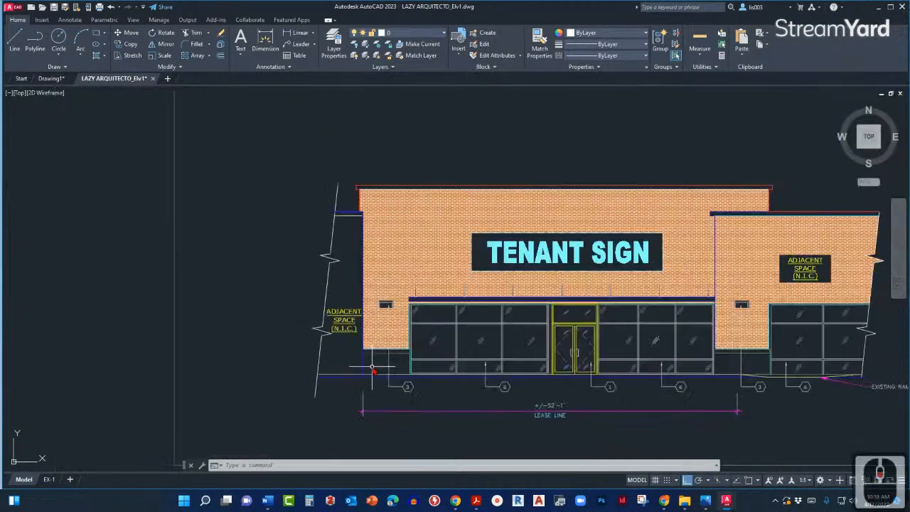
{"action": "left_click", "coordinate": [294, 198]}
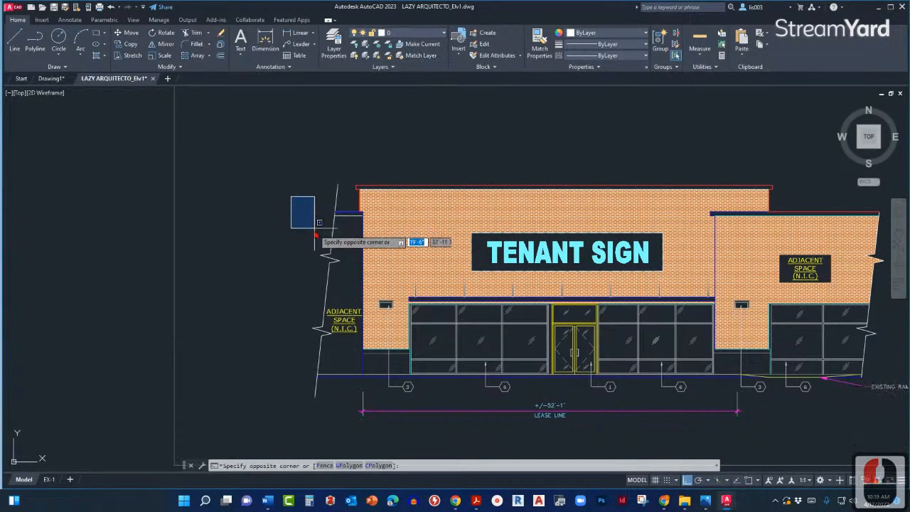
{"action": "left_click", "coordinate": [289, 194]}
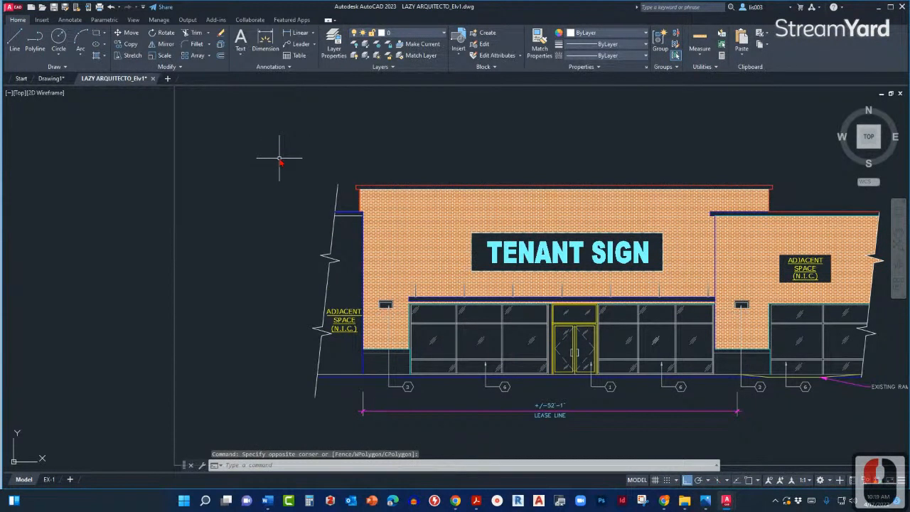
{"action": "left_click", "coordinate": [231, 187]}
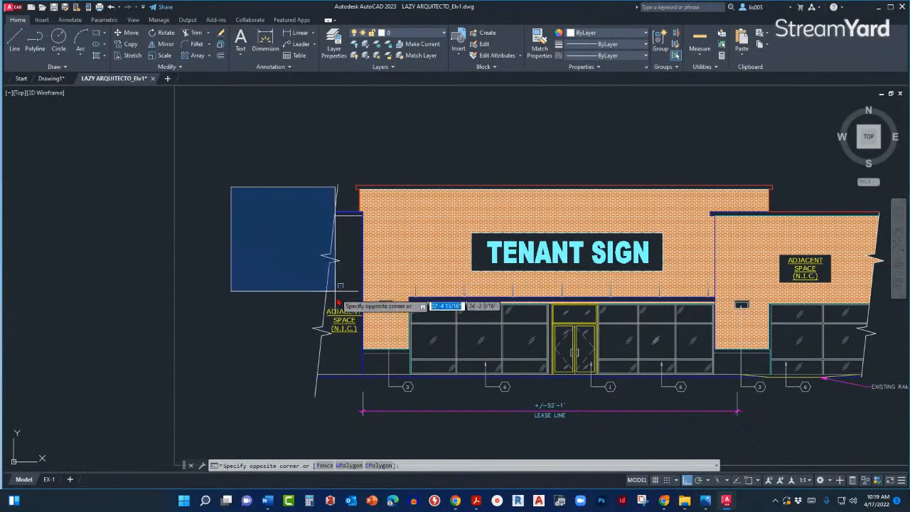
{"action": "left_click", "coordinate": [275, 287]}
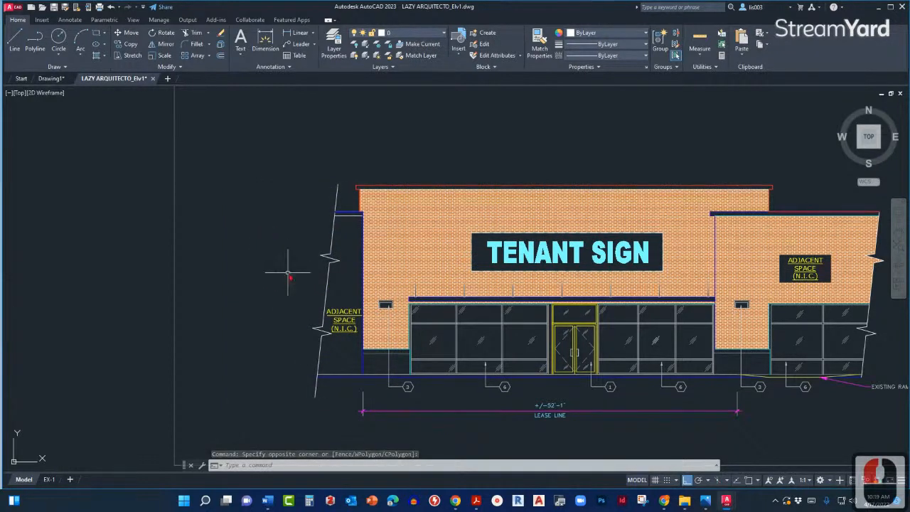
{"action": "left_click", "coordinate": [287, 271]}
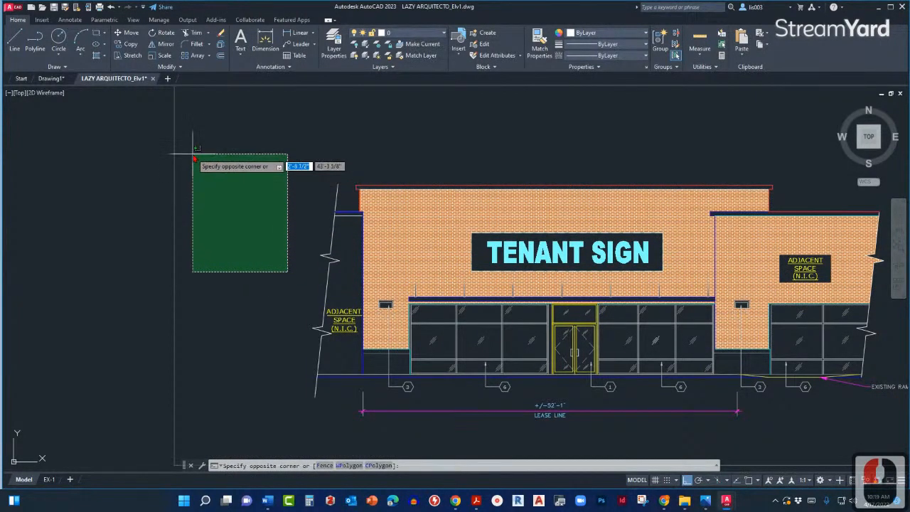
{"action": "left_click", "coordinate": [286, 273]}
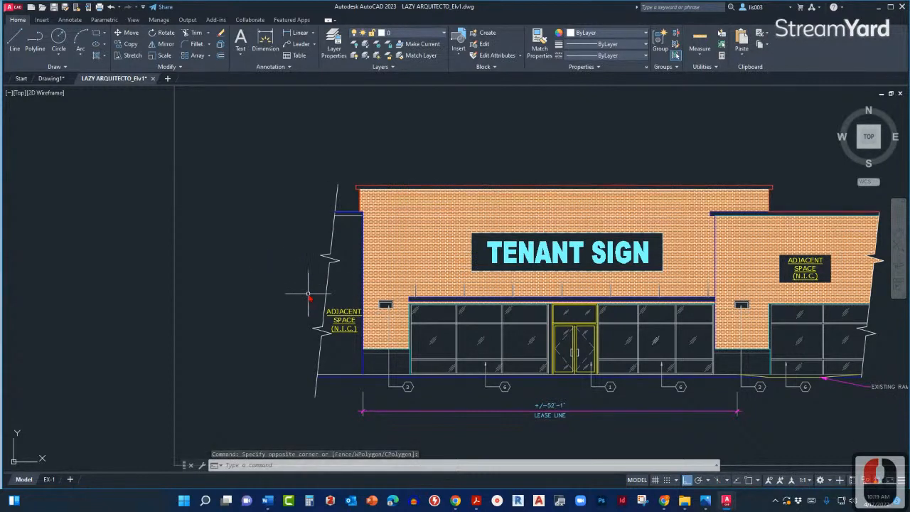
- Select the TENANT SIGN with a window selection fully enclosing it, and clear the selection
{"action": "left_click", "coordinate": [427, 162]}
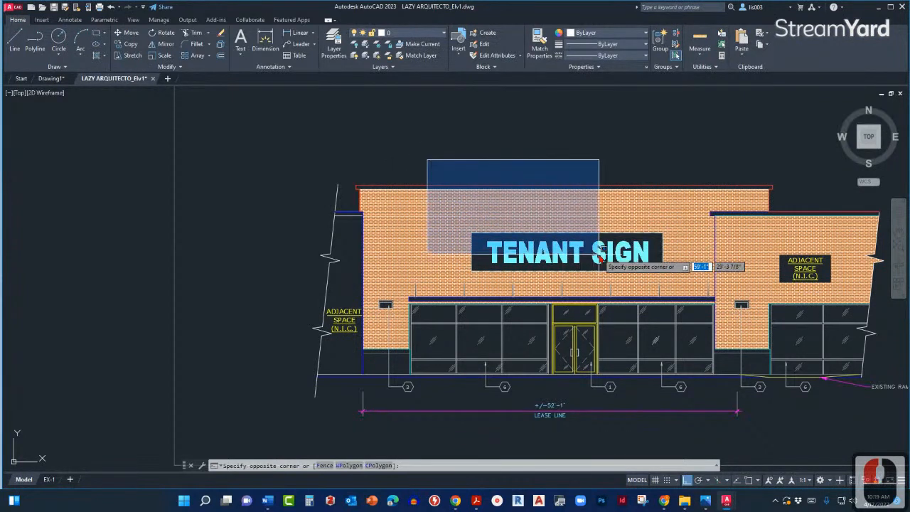
{"action": "left_click", "coordinate": [677, 285]}
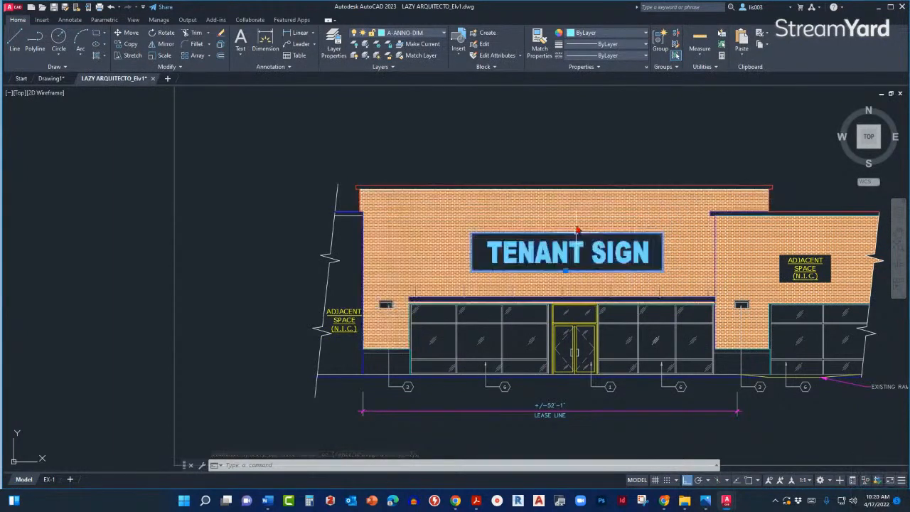
{"action": "key", "text": "Escape"}
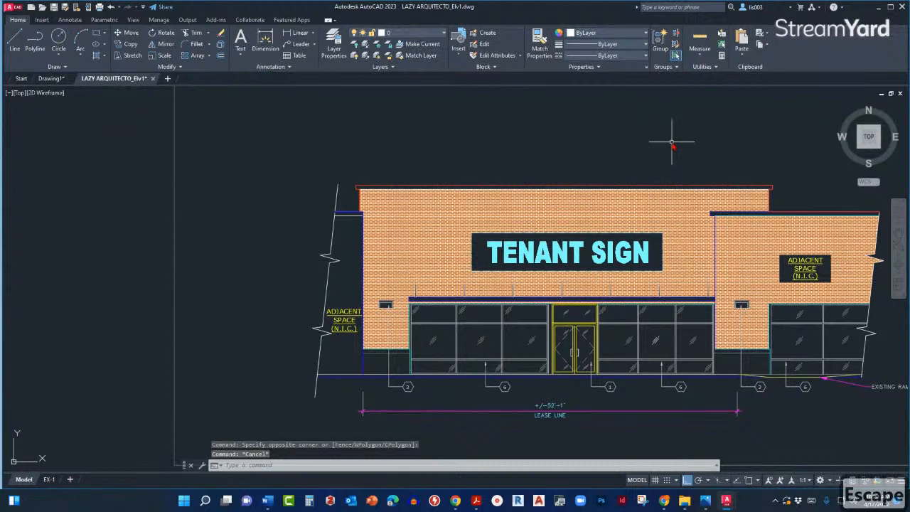
- Select the main brick wall, roof edge, sign and canopy with a crossing selection over the facade, and clear the selection
{"action": "left_click", "coordinate": [671, 142]}
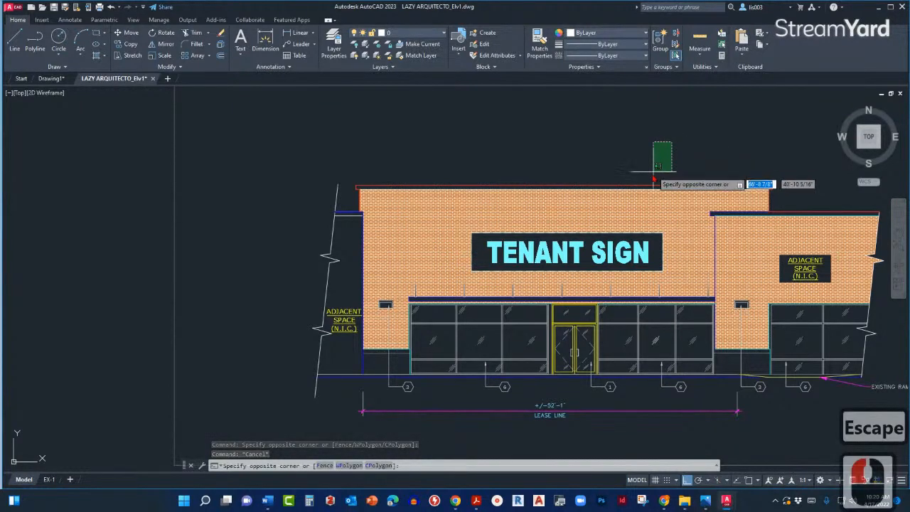
{"action": "left_click", "coordinate": [465, 274]}
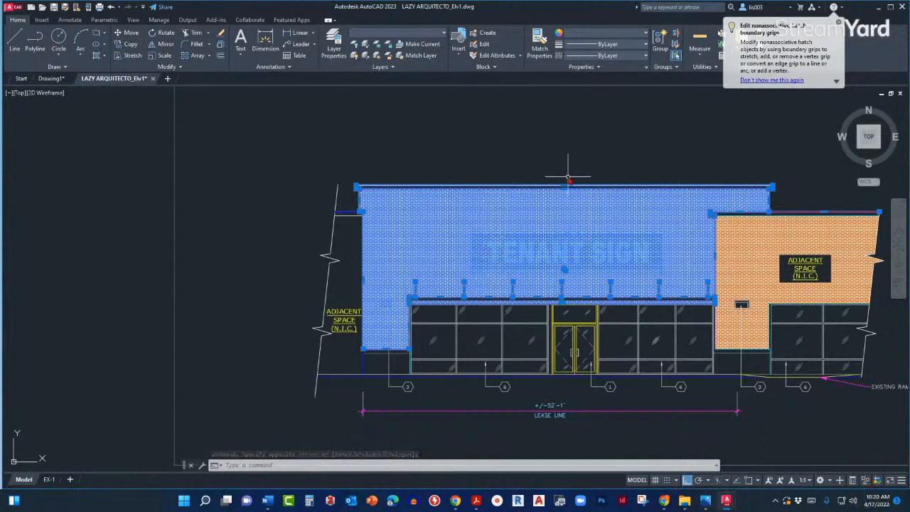
{"action": "key", "text": "Escape"}
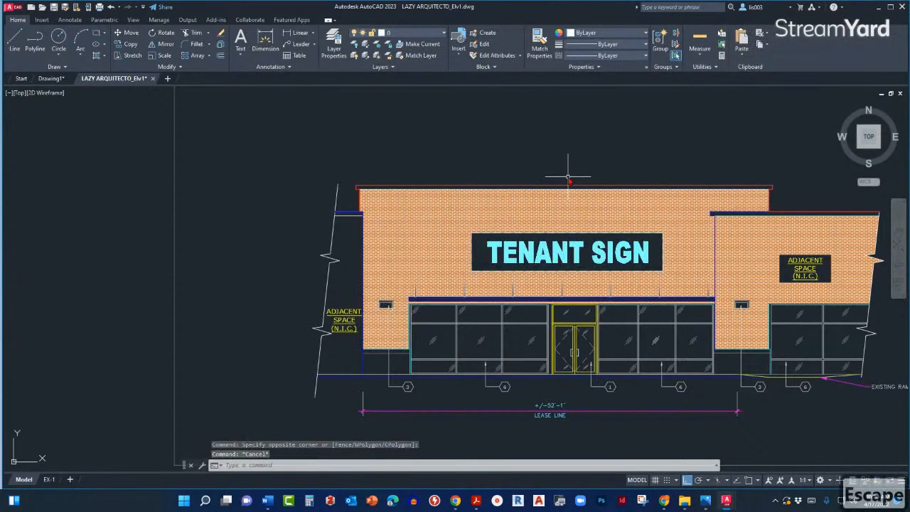
- Try a window box over the building's left end, then select the left break line with a crossing selection and clear it
{"action": "left_click", "coordinate": [275, 152]}
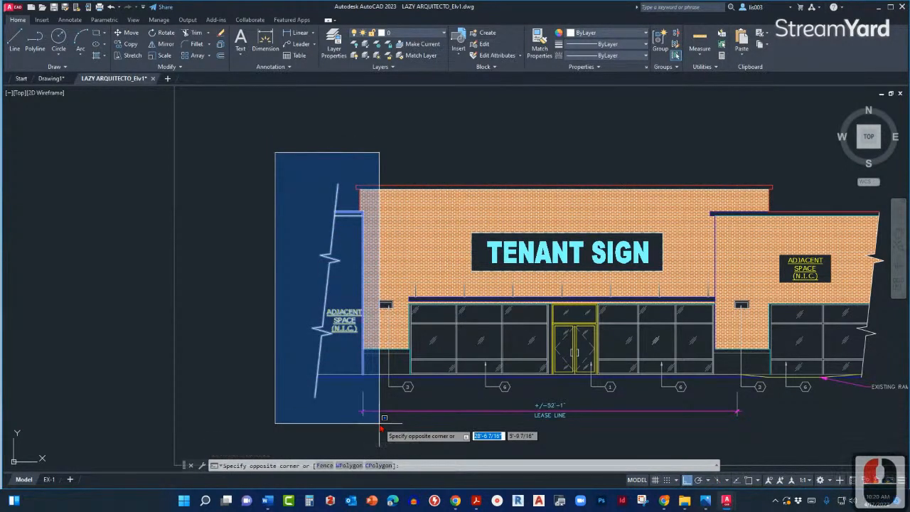
{"action": "left_click", "coordinate": [372, 147]}
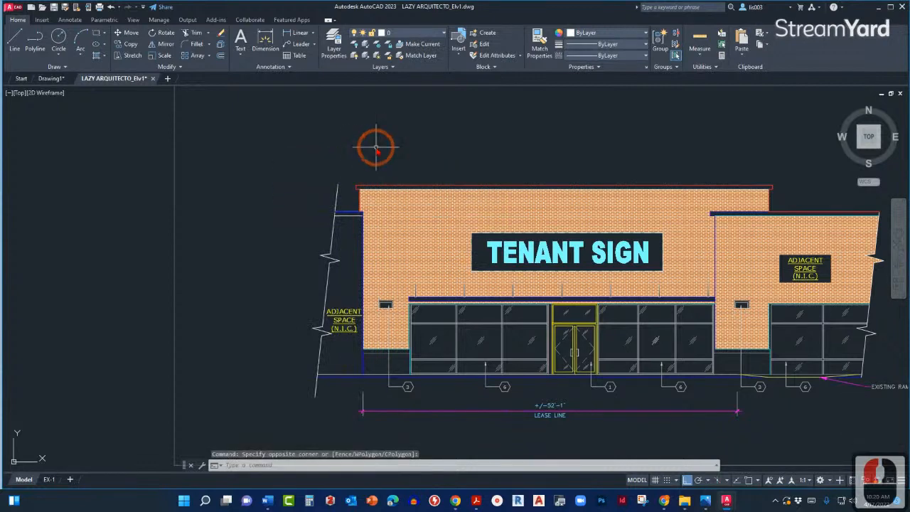
{"action": "left_click", "coordinate": [361, 156]}
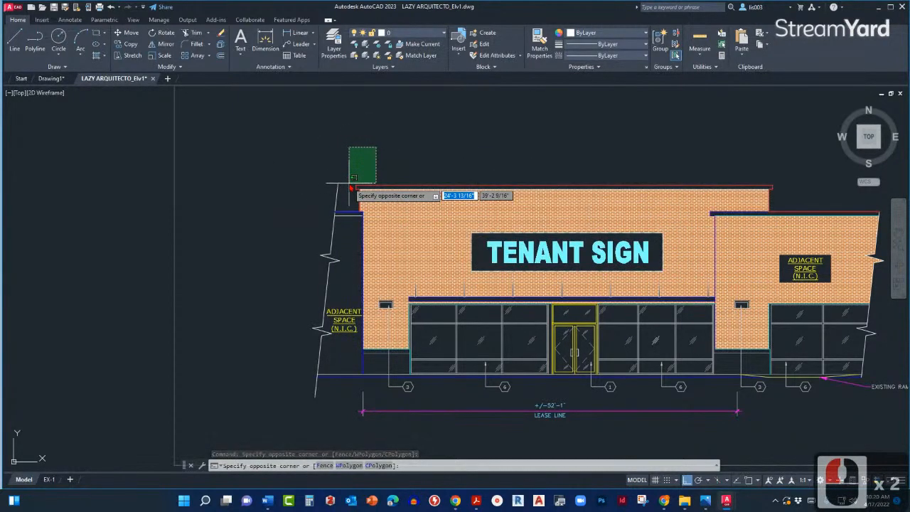
{"action": "scroll", "coordinate": [354, 188], "scroll_direction": "up", "scroll_amount": 2}
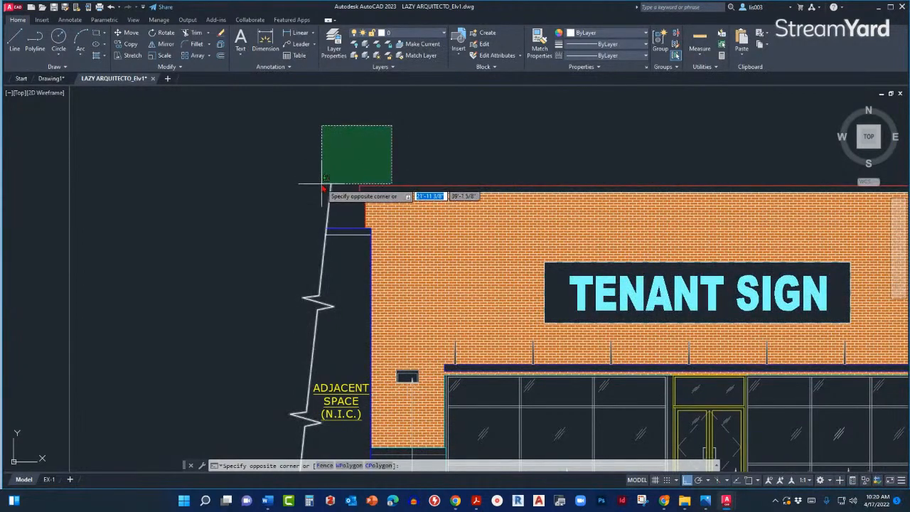
{"action": "left_click", "coordinate": [322, 184]}
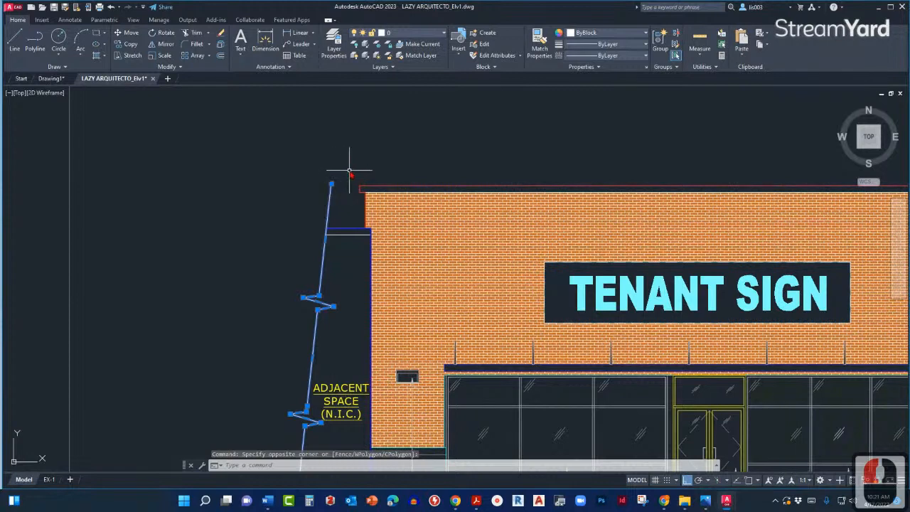
{"action": "key", "text": "Escape"}
- Zoom to the drawing extents and look over the storefront elevation sheet and the separate VENT DETAIL
{"action": "scroll", "coordinate": [350, 175], "scroll_direction": "down", "scroll_amount": 2}
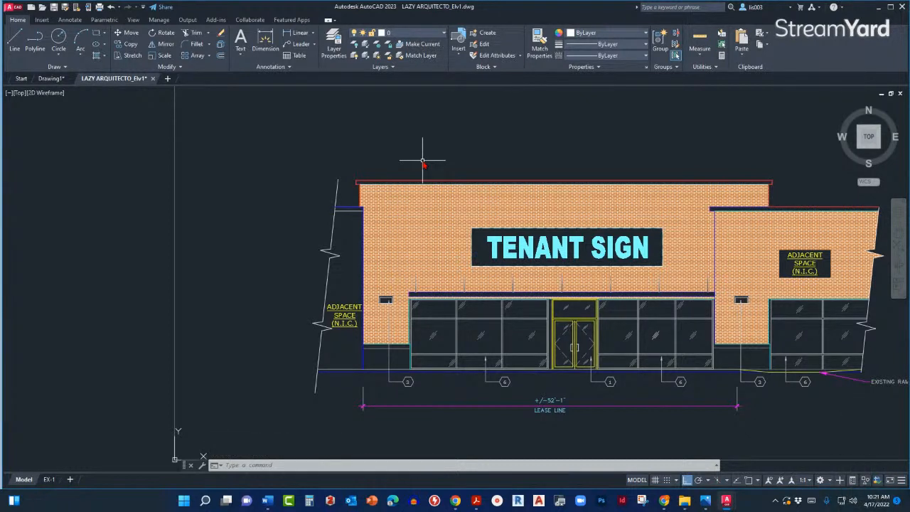
{"action": "scroll", "coordinate": [422, 164], "scroll_direction": "down", "scroll_amount": 2}
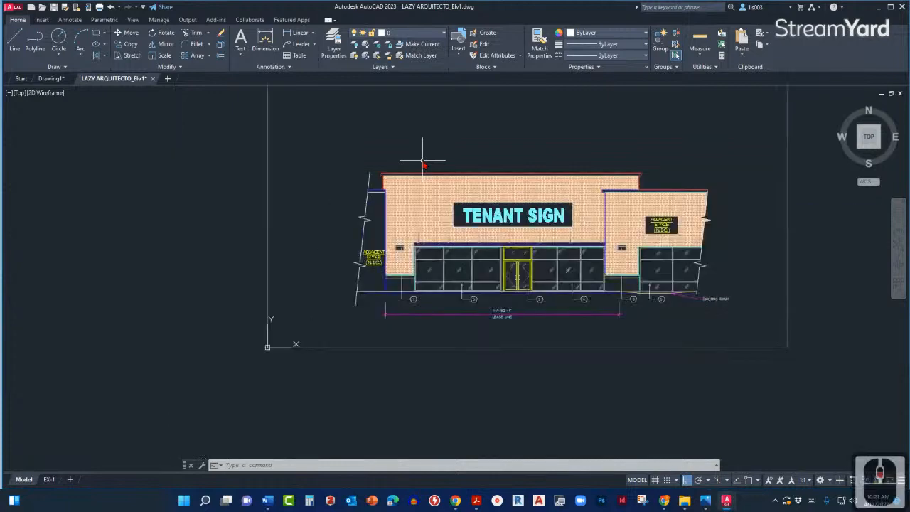
{"action": "middle_click", "coordinate": [423, 164]}
{"action": "middle_click", "coordinate": [423, 163]}
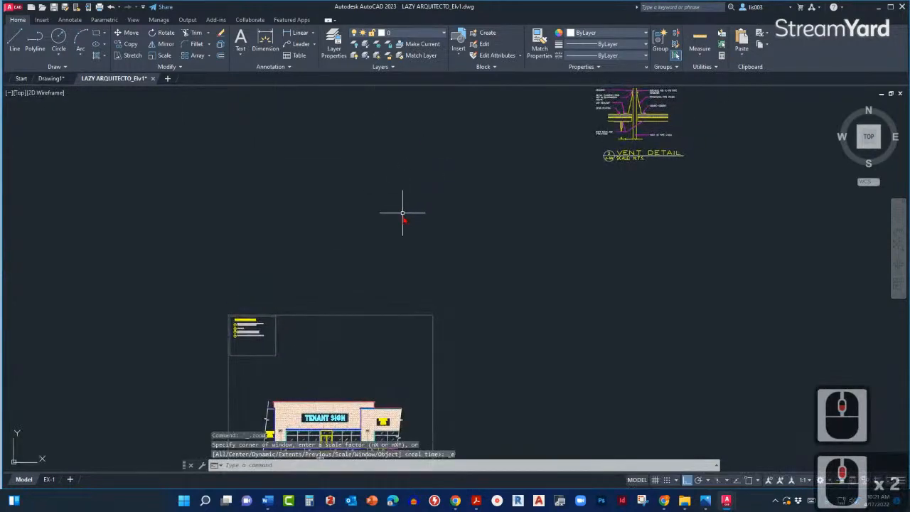
{"action": "middle_click_drag", "start_coordinate": [401, 216], "coordinate": [422, 180]}
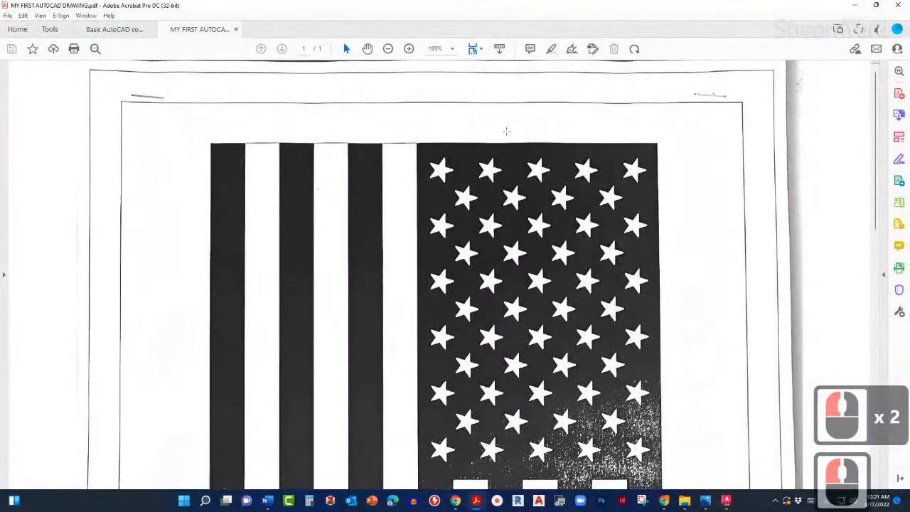
- Examine the whole American Flag sheet in MY FIRST AUTOCAD DRAWING.pdf in Acrobat and return to AutoCAD
{"action": "scroll", "coordinate": [514, 120], "scroll_direction": "down", "scroll_amount": 4, "text": "ctrl"}
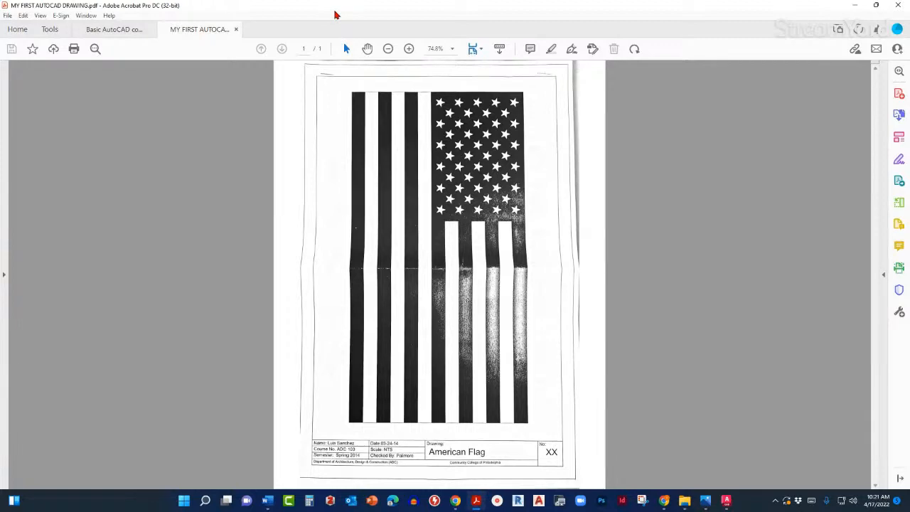
{"action": "left_click_drag", "start_coordinate": [316, 8], "coordinate": [575, 192]}
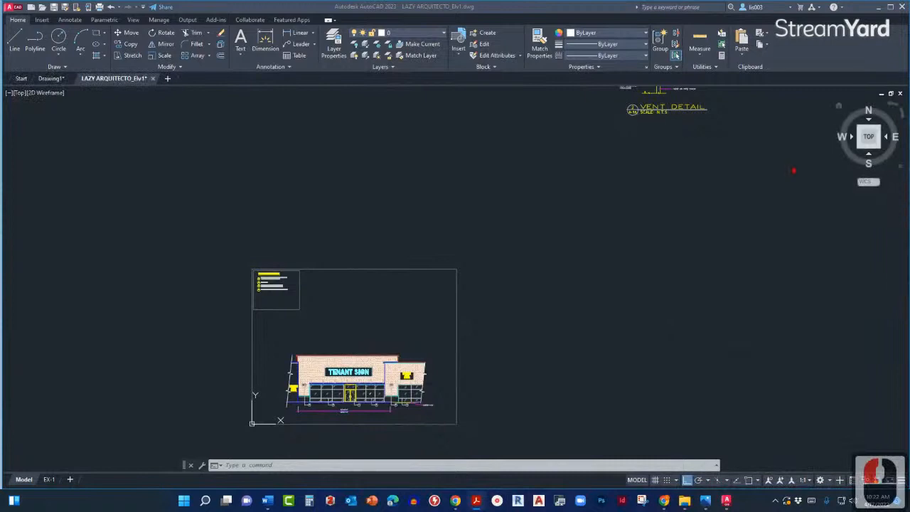
{"action": "left_click", "coordinate": [525, 164]}
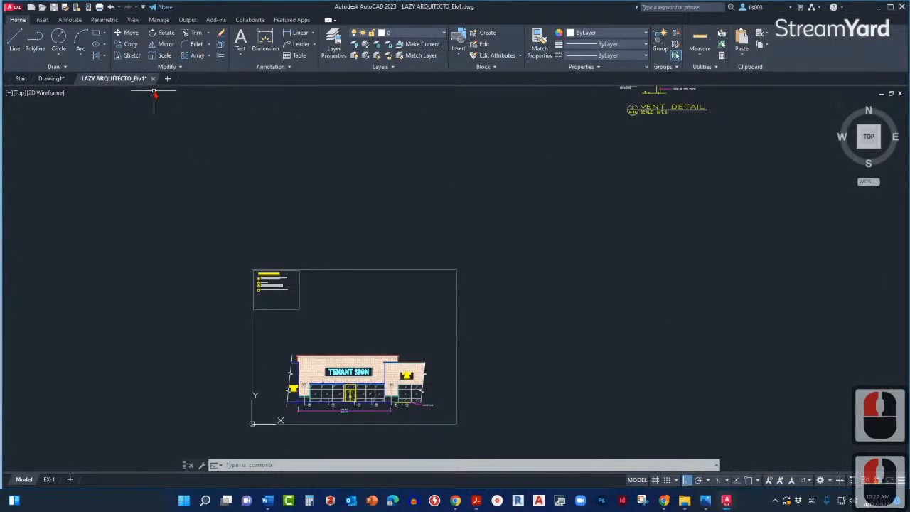
- Switch to Drawing1 and change from its D-Size Layout to model space
{"action": "left_click", "coordinate": [63, 83]}
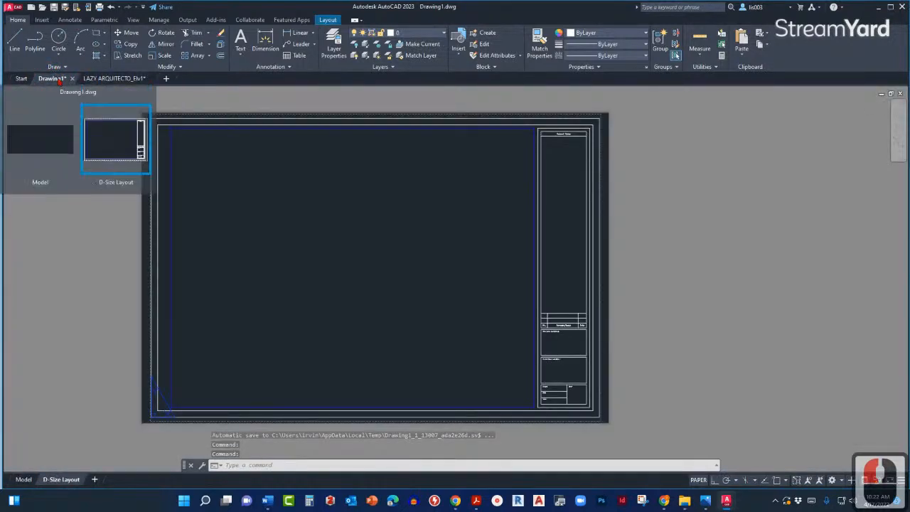
{"action": "left_click", "coordinate": [89, 78]}
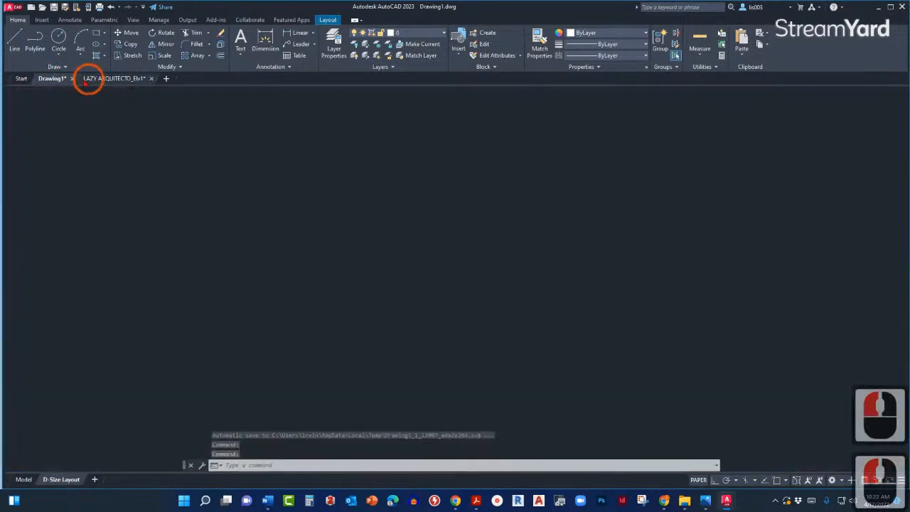
{"action": "left_click", "coordinate": [59, 80]}
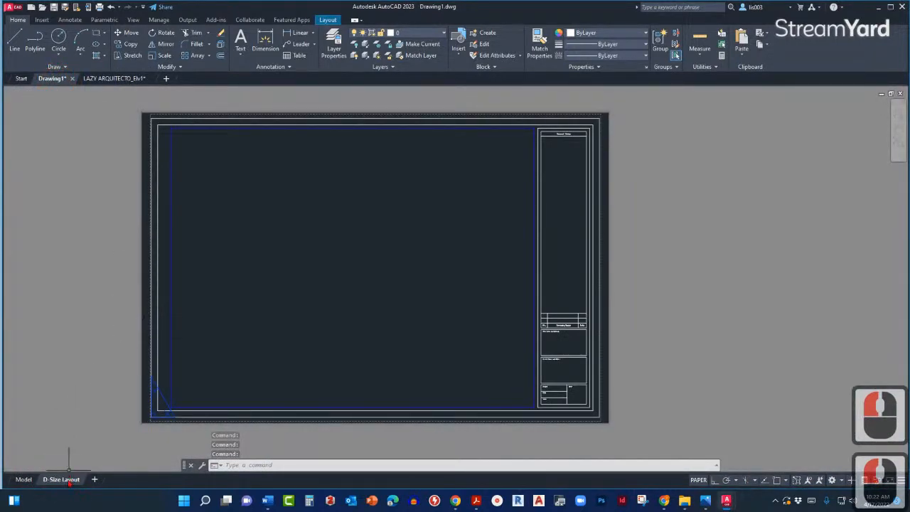
{"action": "left_click", "coordinate": [205, 500]}
{"action": "left_click", "coordinate": [133, 432]}
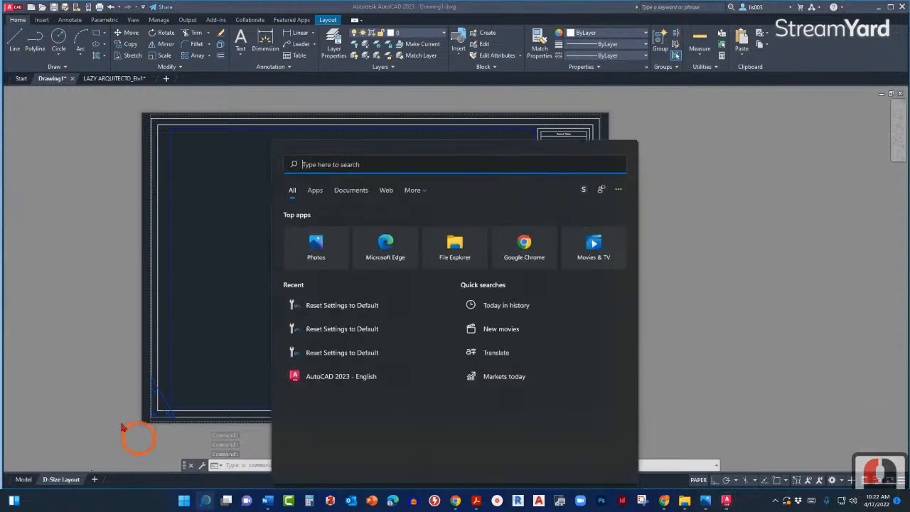
{"action": "double_click", "coordinate": [88, 420]}
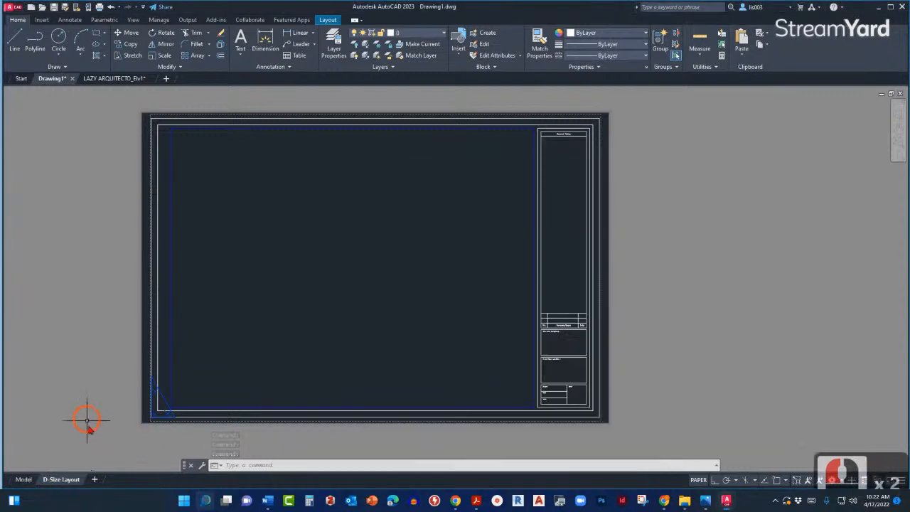
{"action": "left_click", "coordinate": [28, 481]}
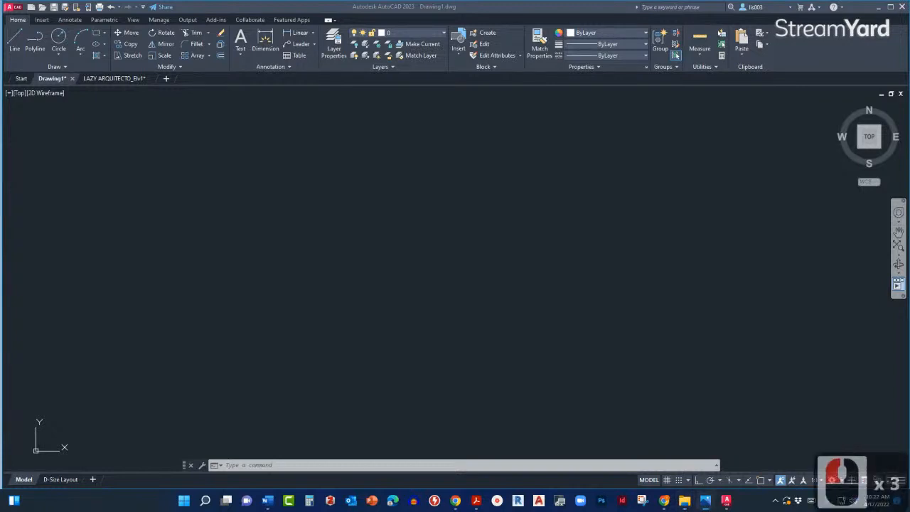
- Examine the flag proportions A to H in AMERICAN FLAG WITH DIMENSIONS.png in Photos and return to AutoCAD
{"action": "left_click_drag", "start_coordinate": [909, 77], "coordinate": [368, 1]}
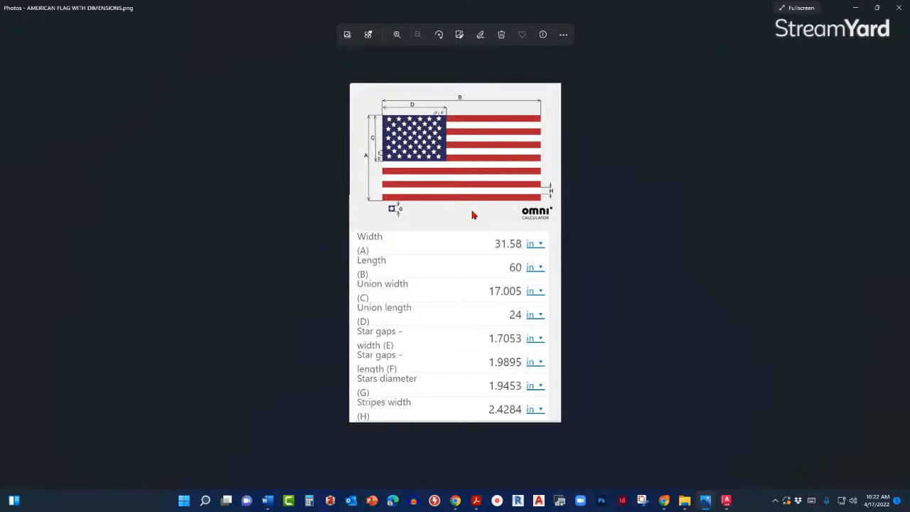
{"action": "key", "text": "Escape"}
{"action": "left_click_drag", "start_coordinate": [672, 8], "coordinate": [909, 170]}
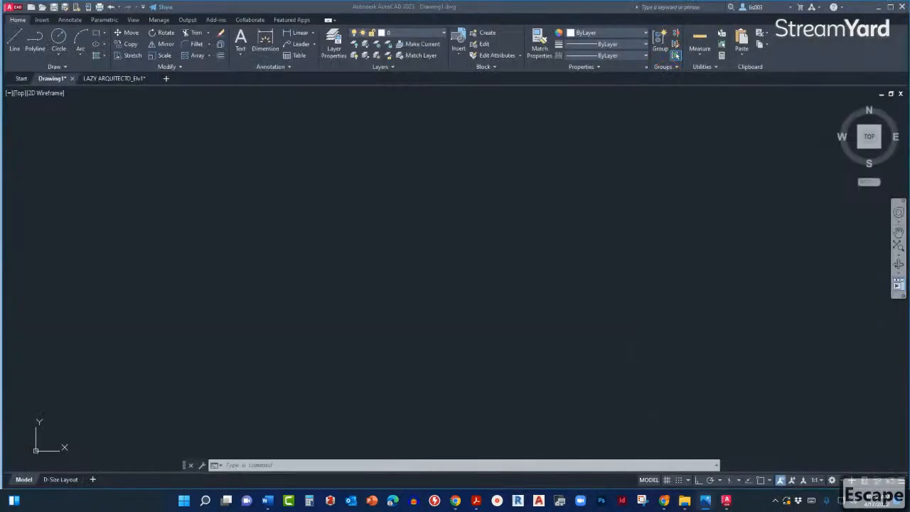
{"action": "left_click", "coordinate": [463, 201]}
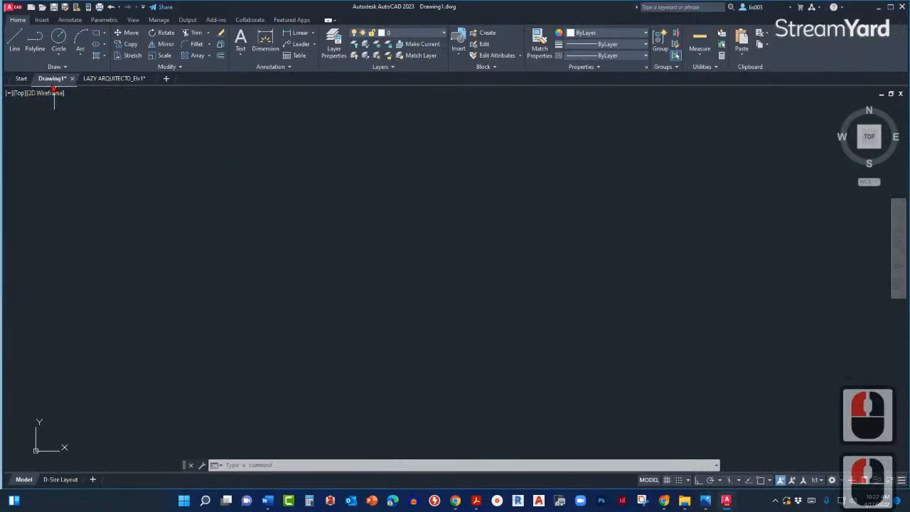
{"action": "mouse_move", "coordinate": [58, 83]}
{"action": "left_click", "coordinate": [40, 139]}
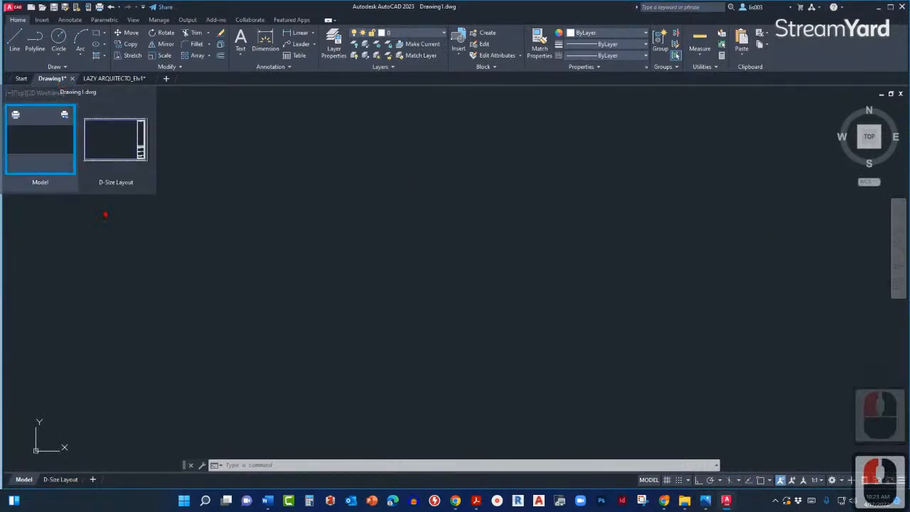
{"action": "left_click", "coordinate": [24, 479]}
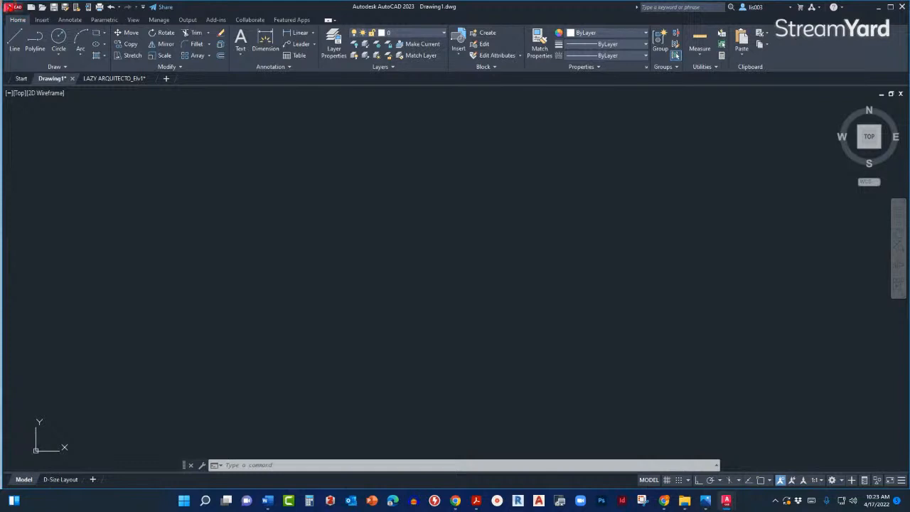
- Create a new drawing from the Tutorial-iArch.dwt template and switch it to model space
{"action": "left_click", "coordinate": [12, 7]}
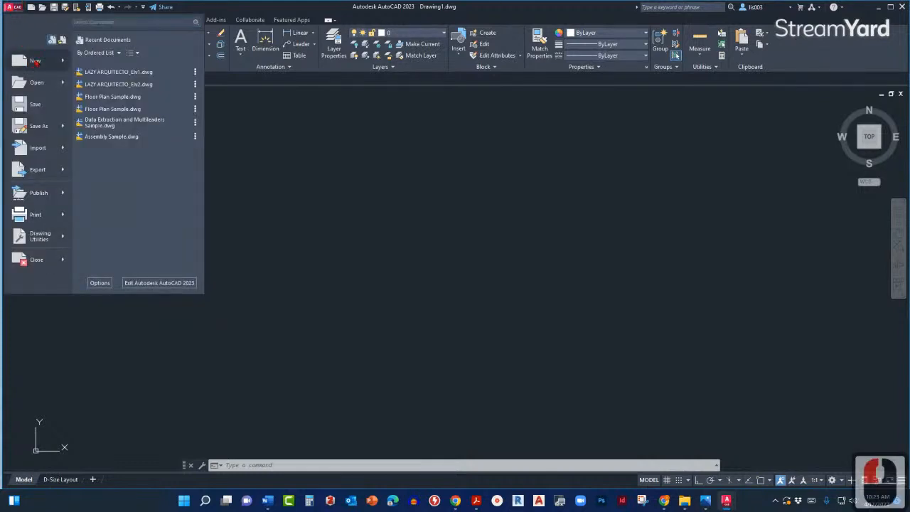
{"action": "mouse_move", "coordinate": [35, 63]}
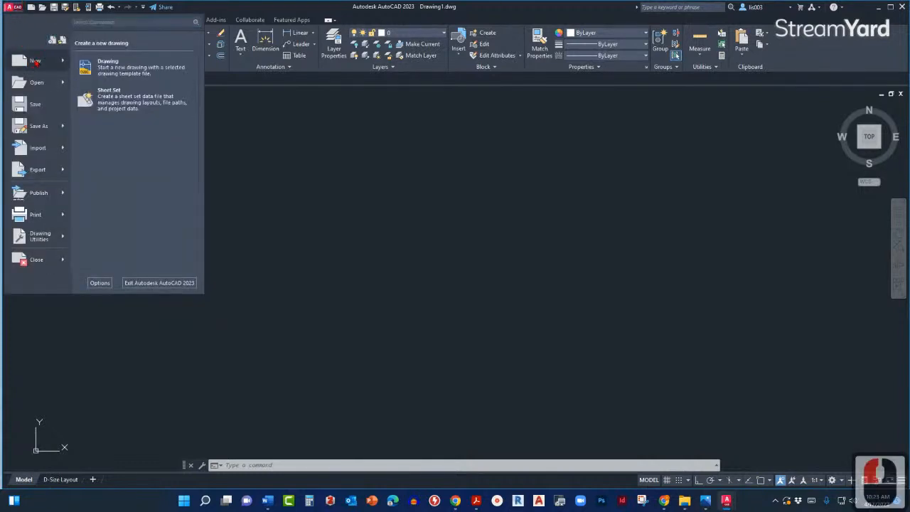
{"action": "left_click", "coordinate": [112, 71]}
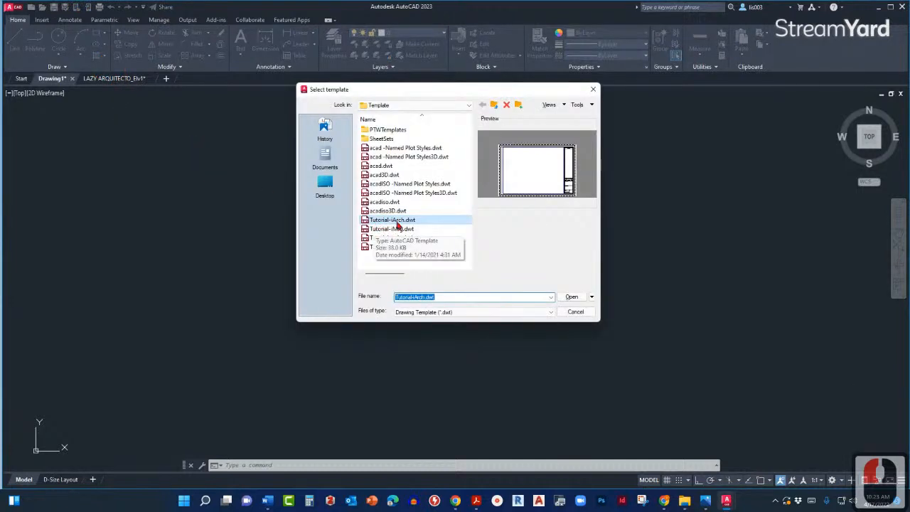
{"action": "left_click", "coordinate": [572, 297]}
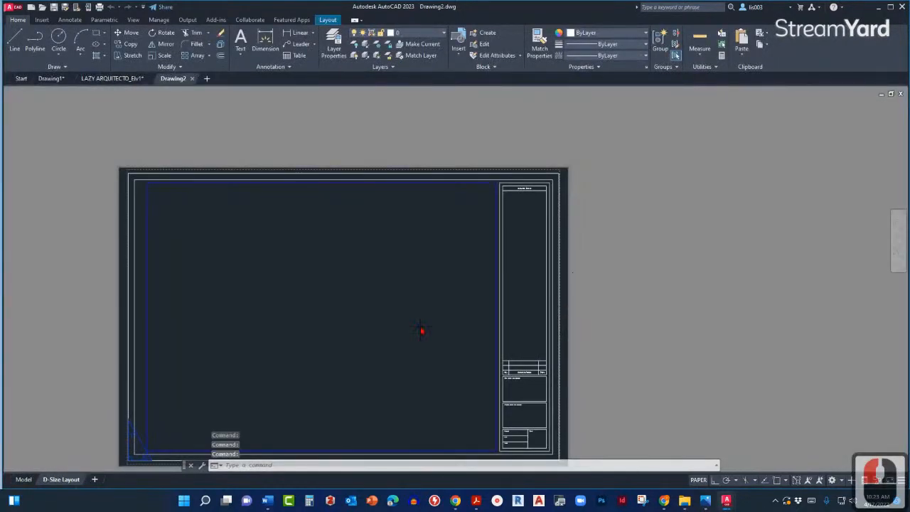
{"action": "mouse_move", "coordinate": [29, 482]}
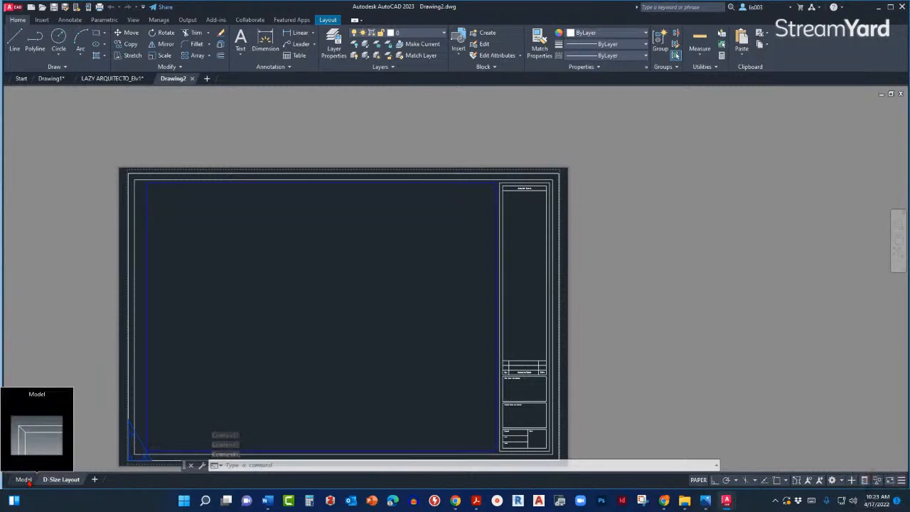
{"action": "left_click", "coordinate": [24, 480]}
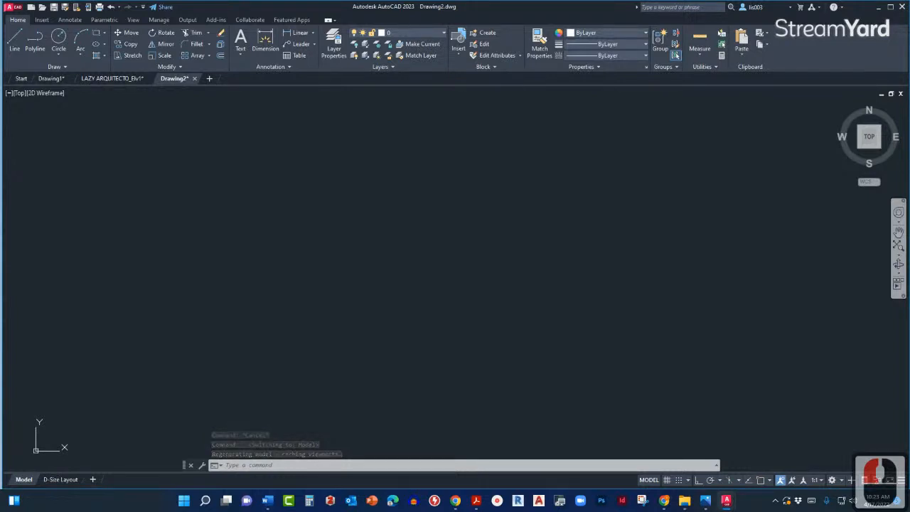
- Insert AMERICAN FLAG WITH DIMENSIONS.png from the Learn AutoCAD 2023 folder into model space with scale factor 1 and rotation angle 0
{"action": "left_click_drag", "start_coordinate": [909, 138], "coordinate": [254, 114]}
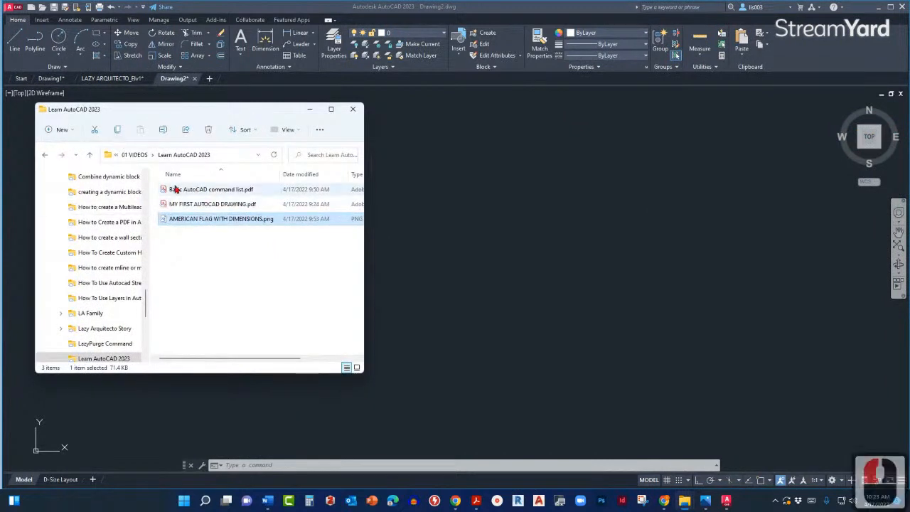
{"action": "left_click", "coordinate": [183, 223]}
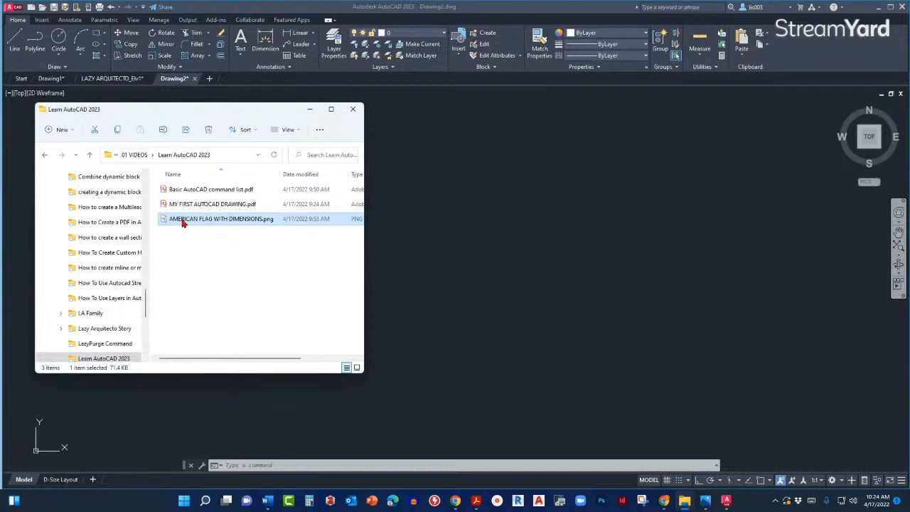
{"action": "left_click_drag", "start_coordinate": [185, 223], "coordinate": [545, 253]}
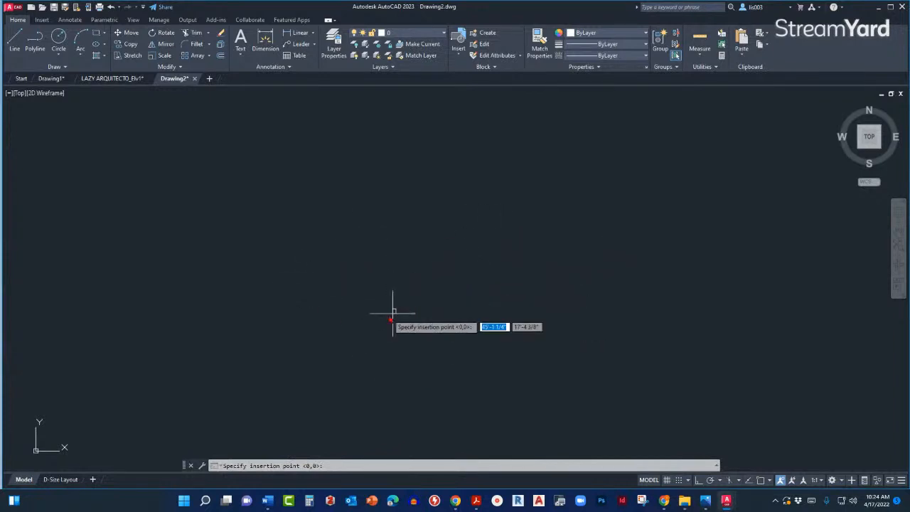
{"action": "left_click", "coordinate": [477, 246]}
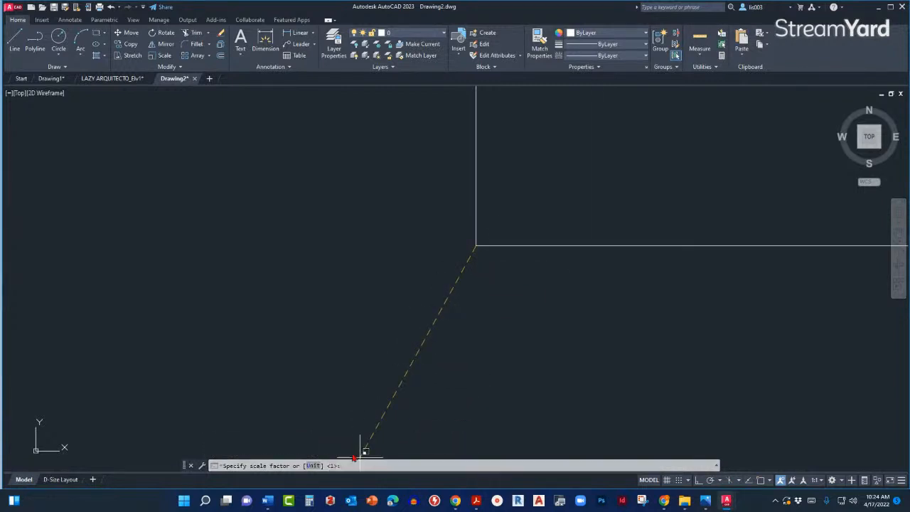
{"action": "left_click", "coordinate": [483, 275]}
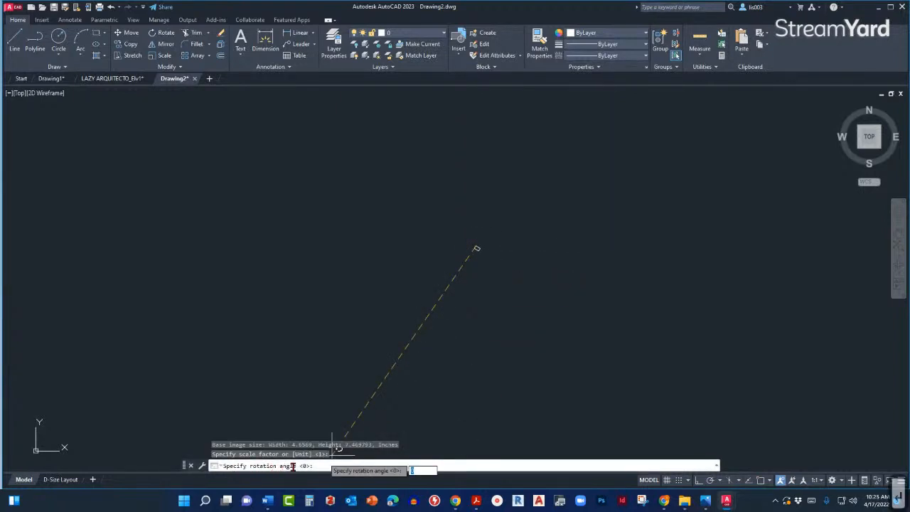
{"action": "left_click", "coordinate": [418, 350]}
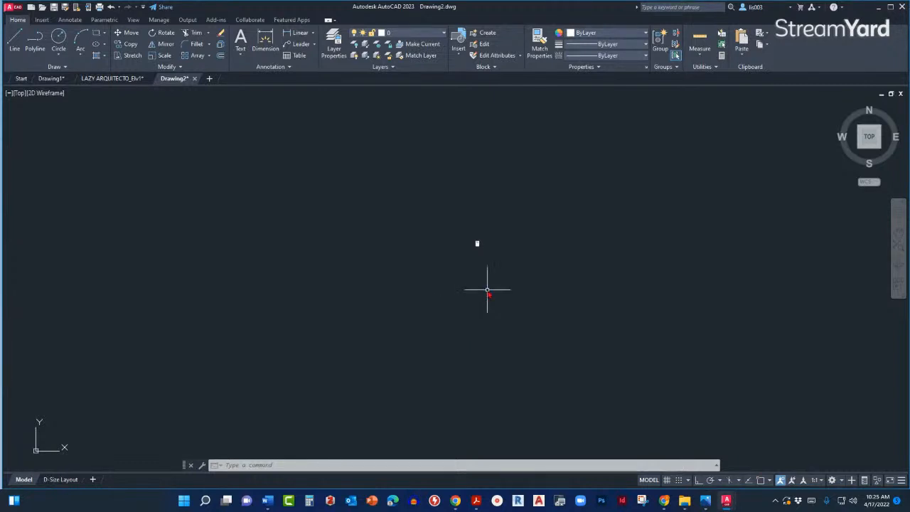
- Zoom to the extents of the flag image and undock Drawing2 into its own floating window
{"action": "middle_click", "coordinate": [487, 289]}
{"action": "middle_click", "coordinate": [487, 289]}
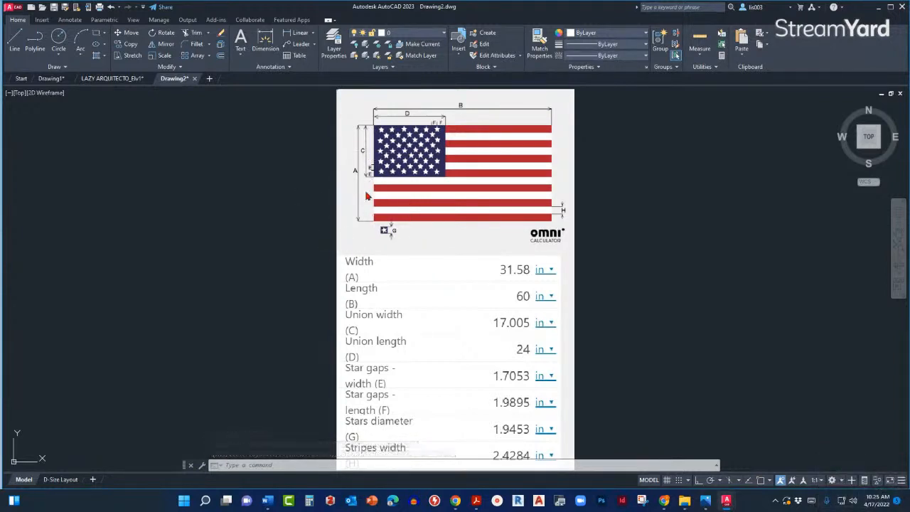
{"action": "mouse_move", "coordinate": [186, 79]}
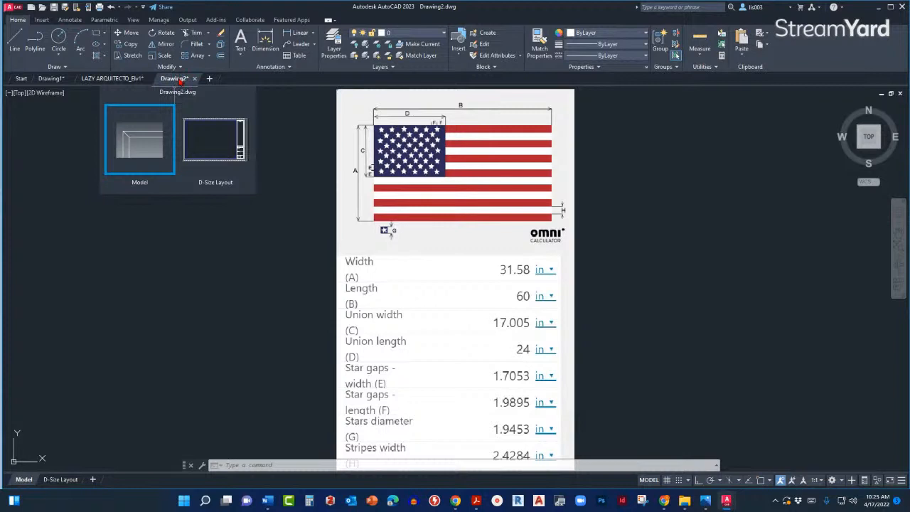
{"action": "left_click", "coordinate": [180, 80]}
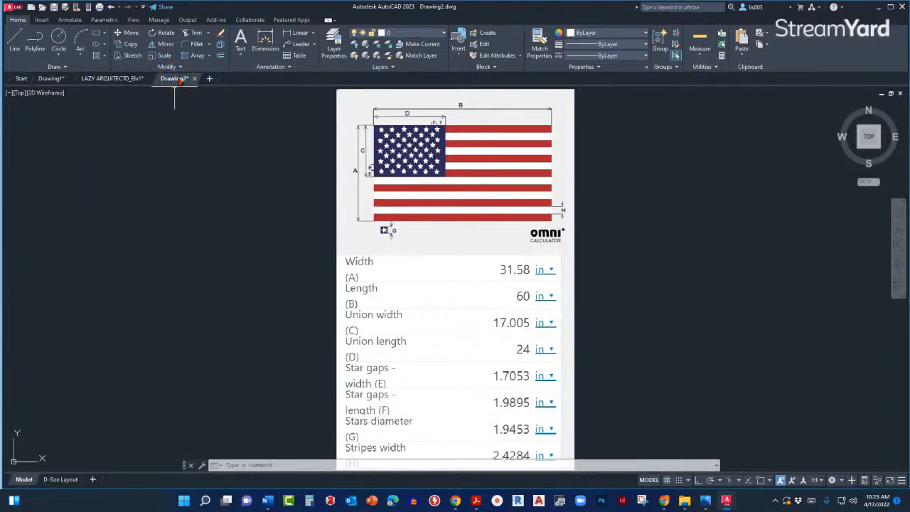
{"action": "mouse_move", "coordinate": [177, 80]}
{"action": "left_mouse_down"}
{"action": "mouse_move", "coordinate": [177, 98]}
{"action": "mouse_move", "coordinate": [227, 115]}
{"action": "mouse_move", "coordinate": [228, 162]}
{"action": "mouse_move", "coordinate": [312, 209]}
{"action": "mouse_move", "coordinate": [465, 198]}
{"action": "mouse_move", "coordinate": [482, 172]}
{"action": "mouse_move", "coordinate": [483, 152]}
{"action": "mouse_move", "coordinate": [370, 203]}
{"action": "mouse_move", "coordinate": [447, 159]}
{"action": "mouse_move", "coordinate": [465, 163]}
{"action": "mouse_move", "coordinate": [365, 155]}
{"action": "mouse_move", "coordinate": [512, 113]}
{"action": "left_mouse_up"}
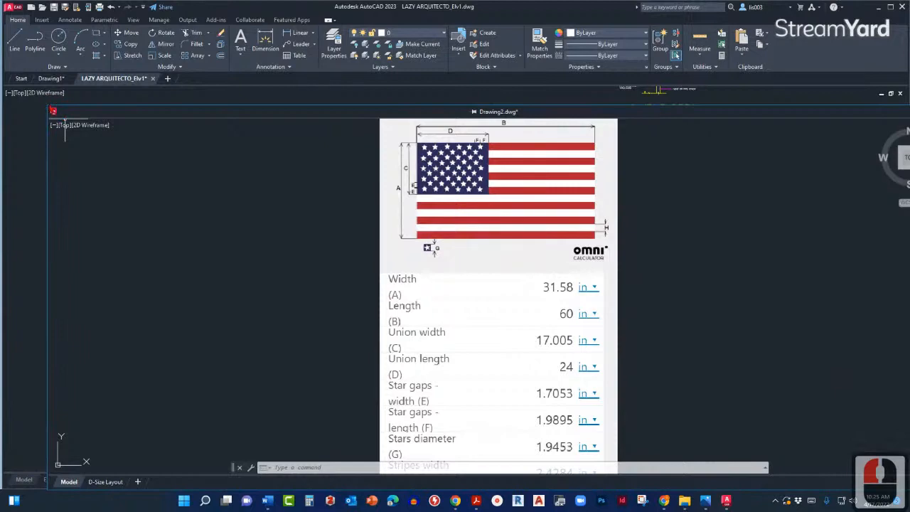
- Place the floating Drawing2 window in the screen's upper-right corner, resize it and fit the flag reference image inside
{"action": "mouse_move", "coordinate": [53, 111]}
{"action": "left_mouse_down"}
{"action": "mouse_move", "coordinate": [266, 165]}
{"action": "mouse_move", "coordinate": [413, 169]}
{"action": "mouse_move", "coordinate": [504, 189]}
{"action": "mouse_move", "coordinate": [706, 200]}
{"action": "mouse_move", "coordinate": [720, 180]}
{"action": "mouse_move", "coordinate": [687, 80]}
{"action": "mouse_move", "coordinate": [703, 69]}
{"action": "mouse_move", "coordinate": [699, 11]}
{"action": "left_mouse_up"}
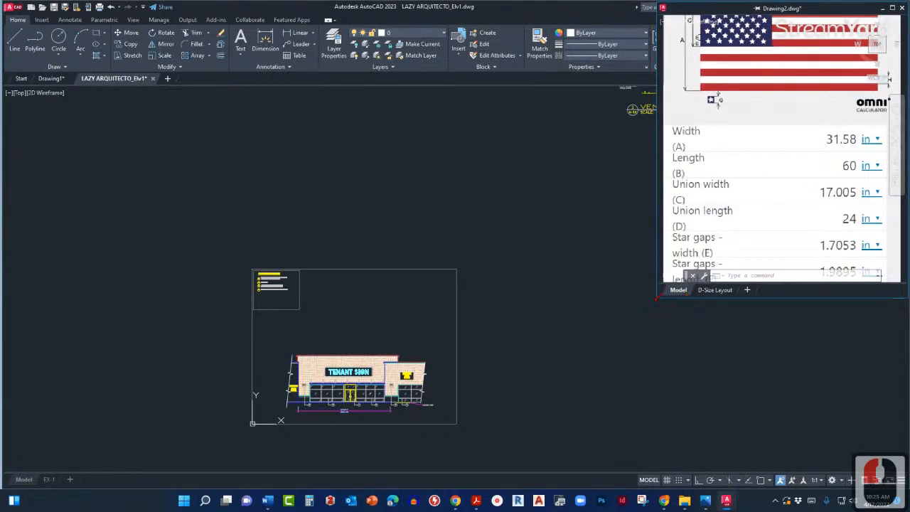
{"action": "left_click_drag", "start_coordinate": [657, 297], "coordinate": [659, 338]}
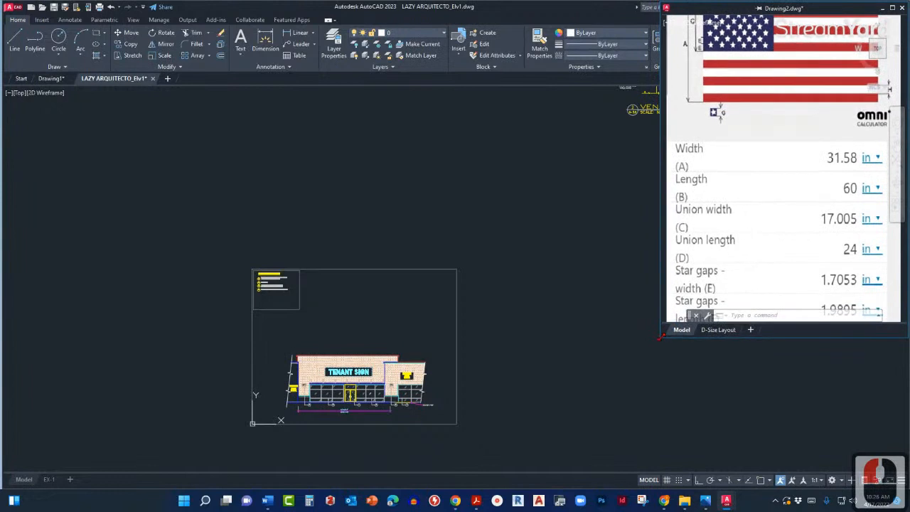
{"action": "scroll", "coordinate": [768, 229], "scroll_direction": "down", "scroll_amount": 2}
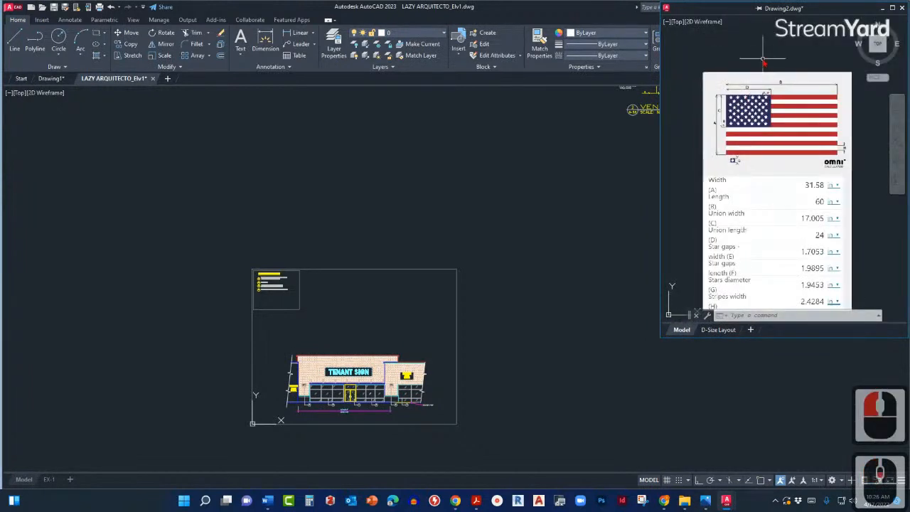
{"action": "middle_click", "coordinate": [759, 89]}
{"action": "middle_click", "coordinate": [759, 88]}
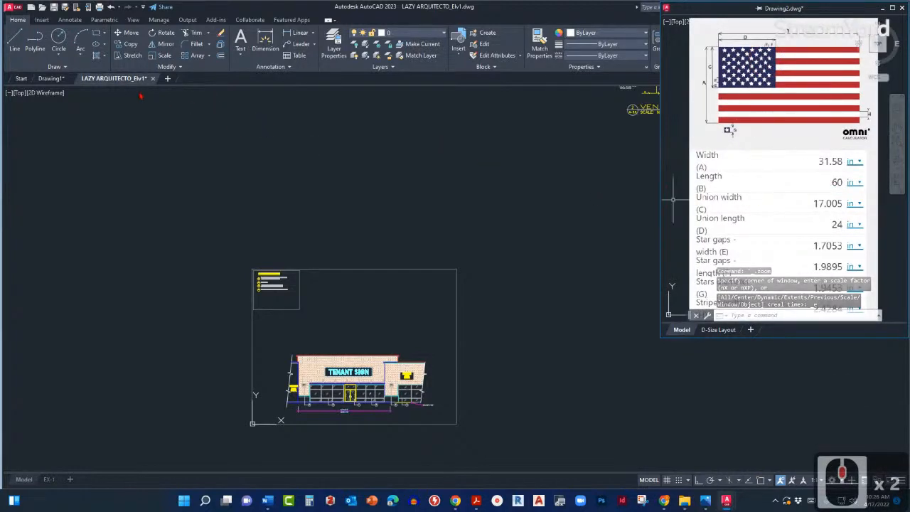
- Close the LAZY ARQUITECTO_Elv1 drawing and save its changes
{"action": "left_click", "coordinate": [100, 79]}
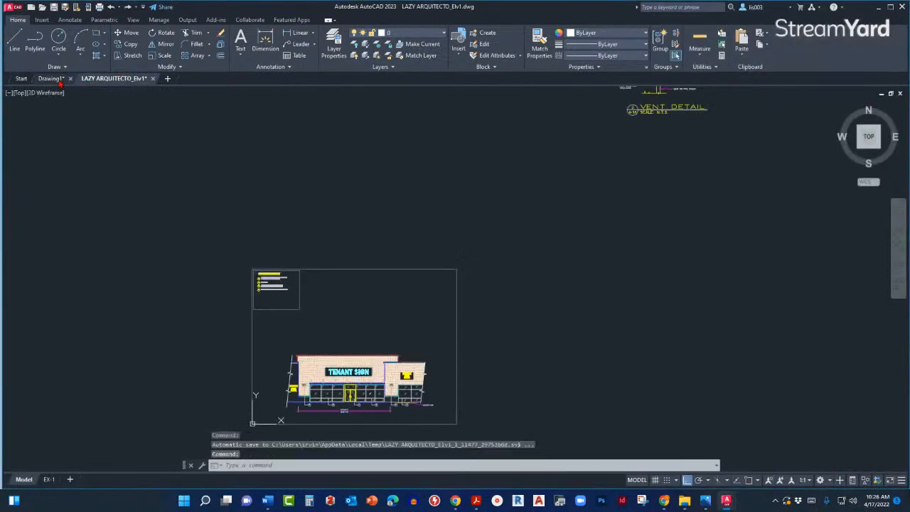
{"action": "left_click", "coordinate": [49, 79]}
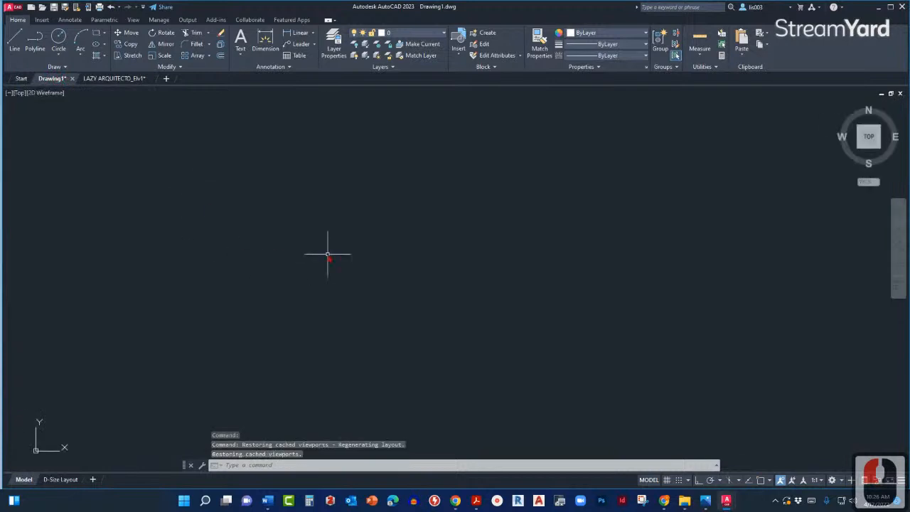
{"action": "left_click", "coordinate": [106, 80]}
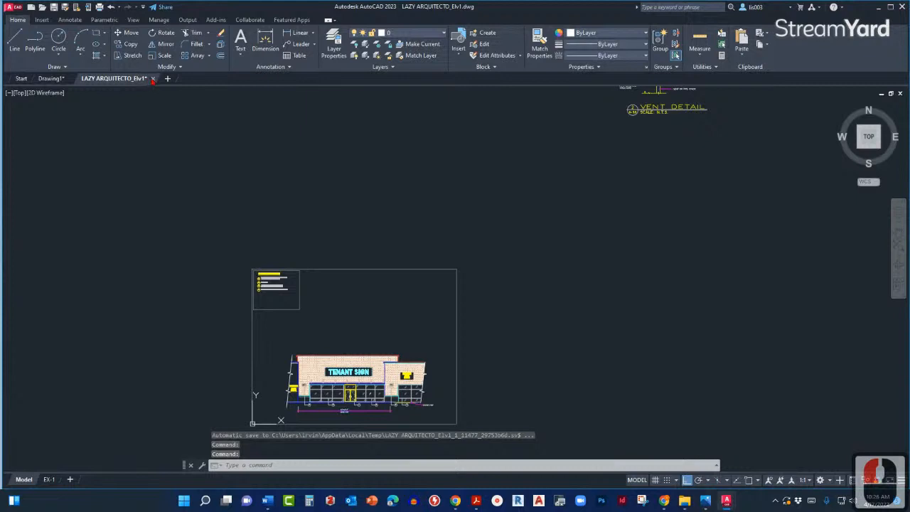
{"action": "left_click", "coordinate": [152, 78]}
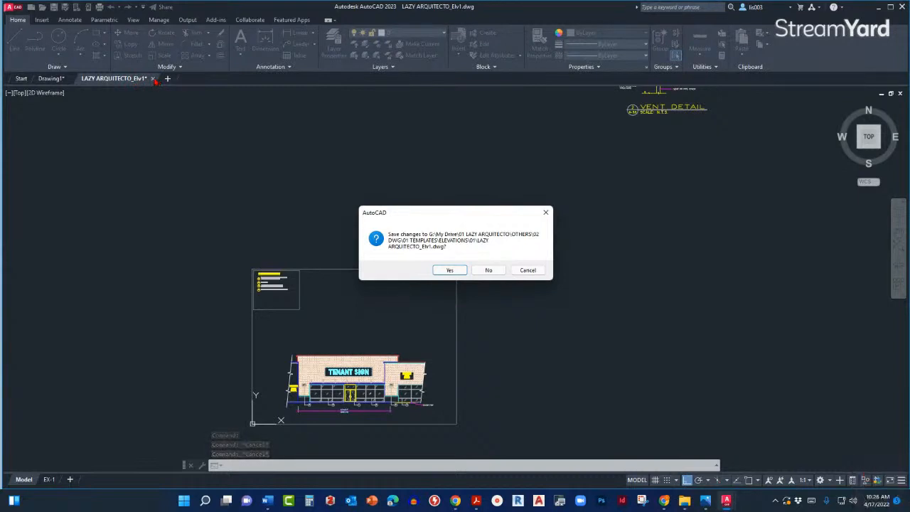
{"action": "left_click", "coordinate": [449, 273]}
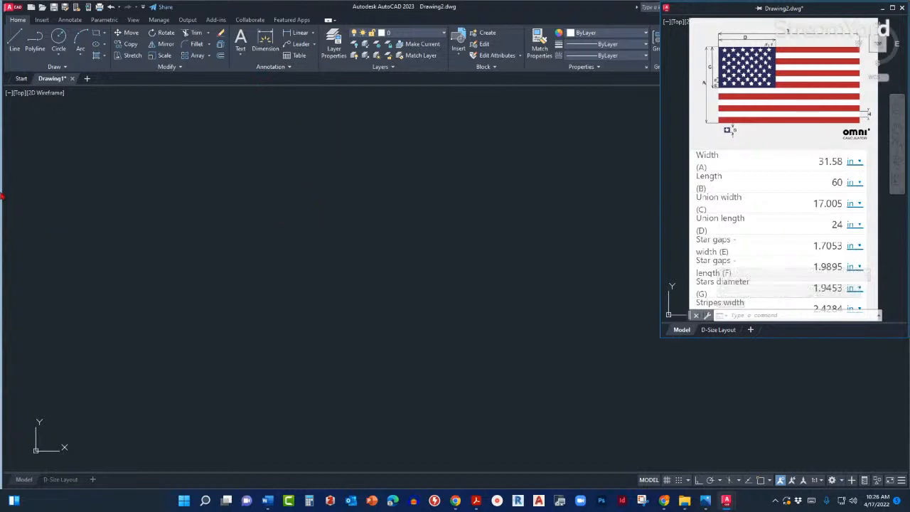
- Bring the floating Drawing2 window back to the front, pin it on top and return to Drawing1
{"action": "left_click", "coordinate": [51, 194]}
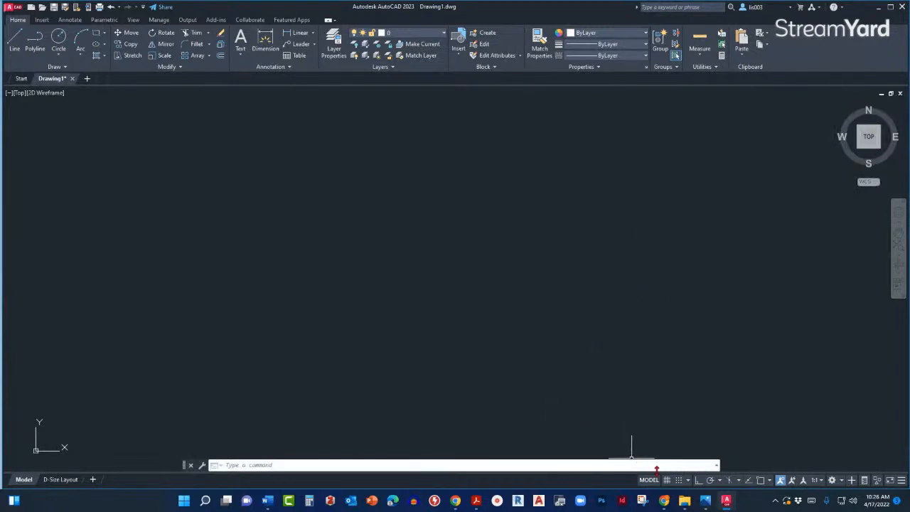
{"action": "left_click", "coordinate": [731, 500]}
{"action": "left_click", "coordinate": [765, 469]}
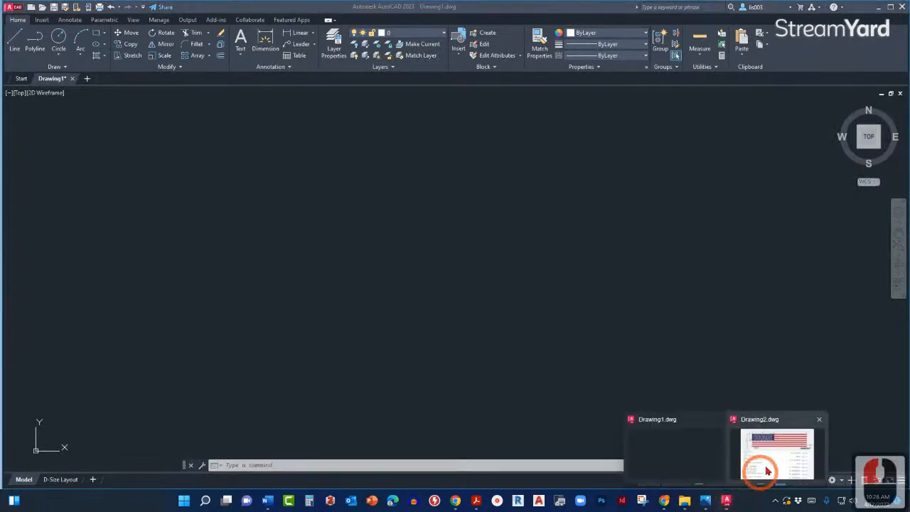
{"action": "left_click", "coordinate": [773, 462]}
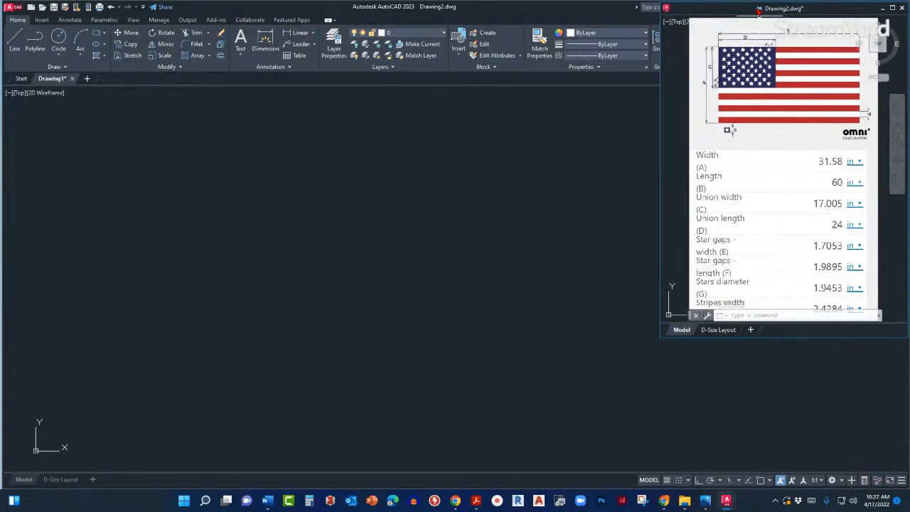
{"action": "left_click", "coordinate": [759, 8]}
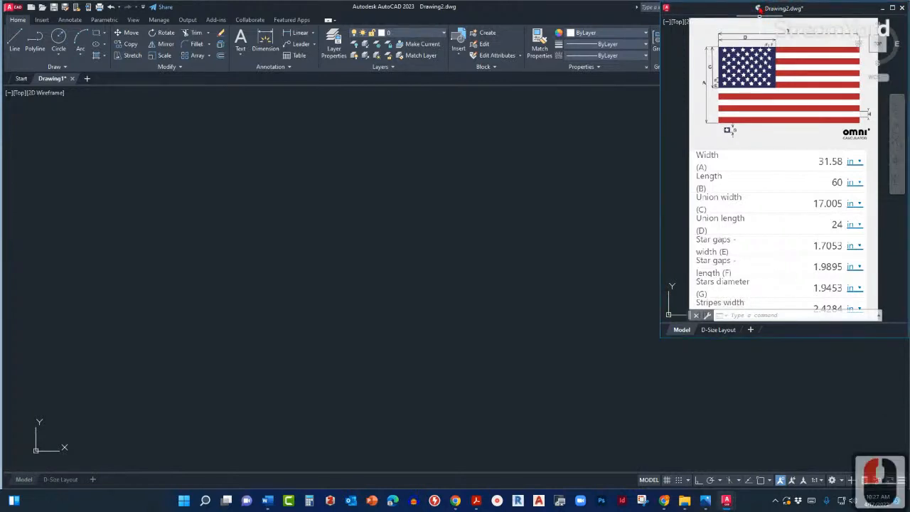
{"action": "left_click", "coordinate": [339, 205]}
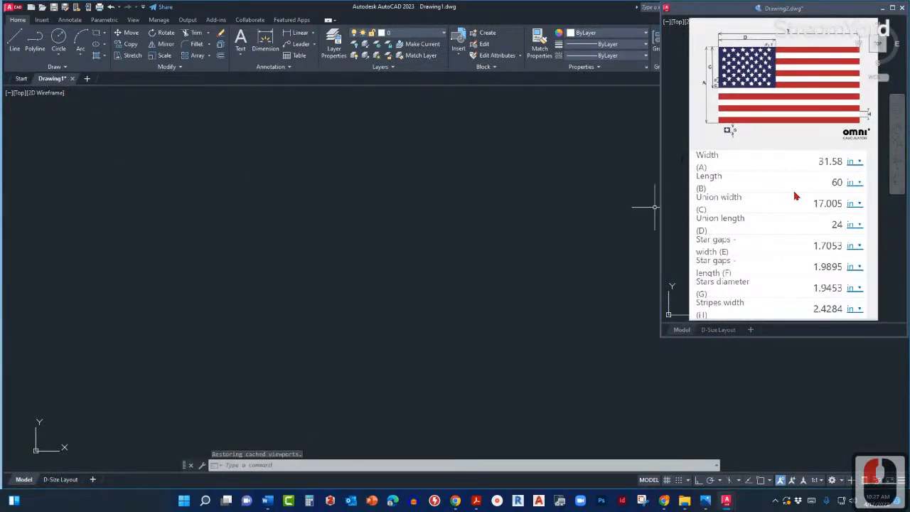
{"action": "scroll", "coordinate": [498, 249], "scroll_direction": "down", "scroll_amount": 2}
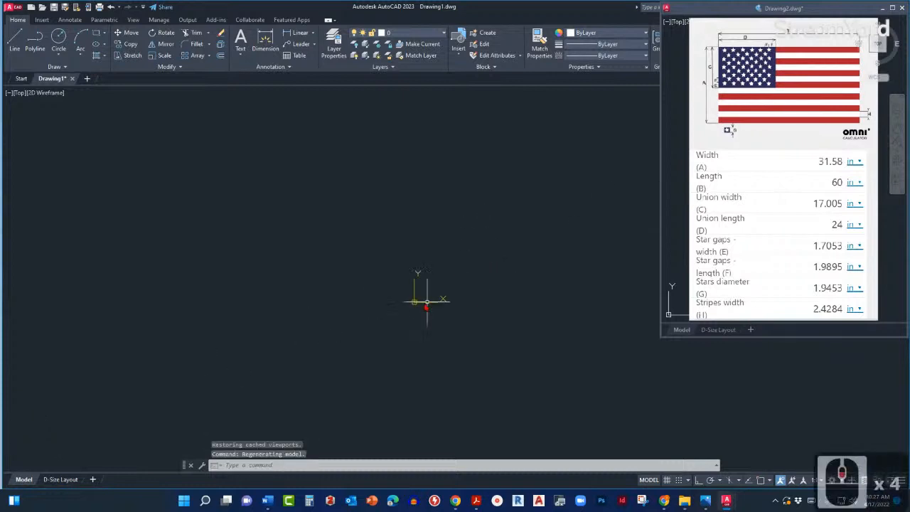
{"action": "scroll", "coordinate": [422, 240], "scroll_direction": "up", "scroll_amount": 4}
{"action": "scroll", "coordinate": [465, 258], "scroll_direction": "up", "scroll_amount": 3}
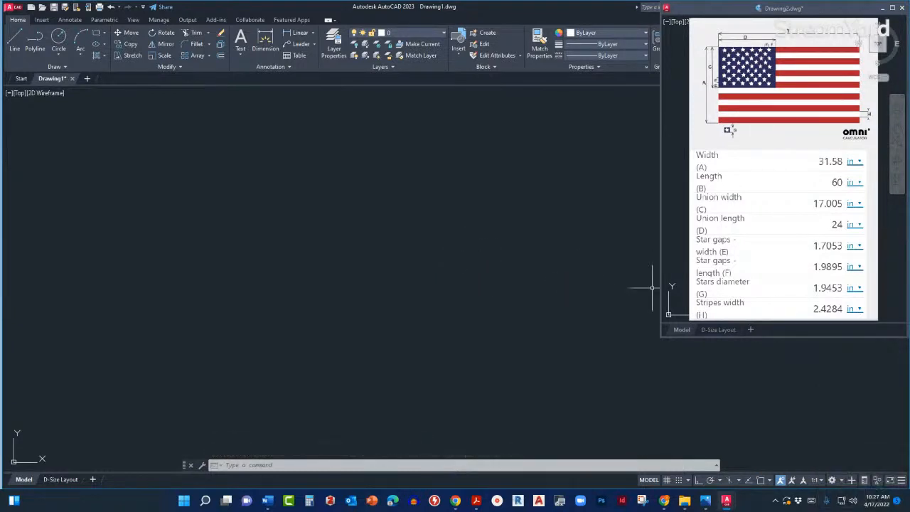
{"action": "left_click", "coordinate": [499, 301]}
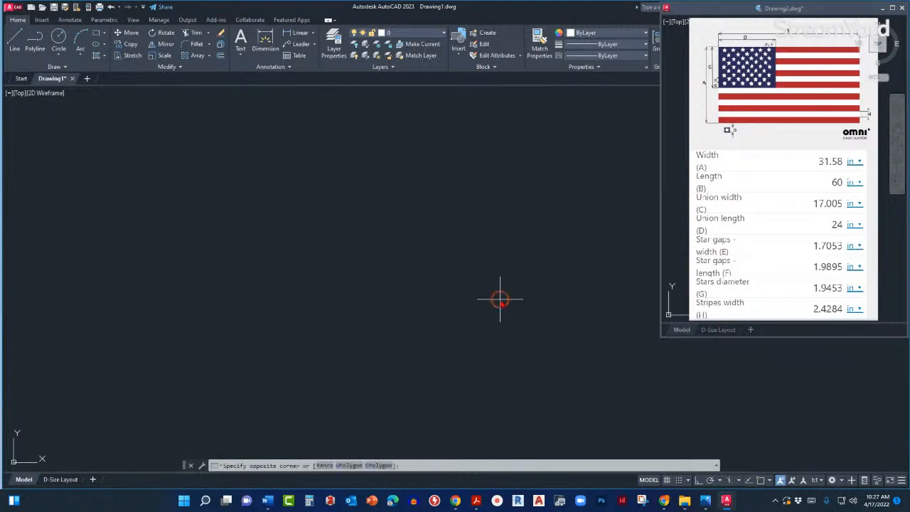
{"action": "left_click", "coordinate": [462, 269]}
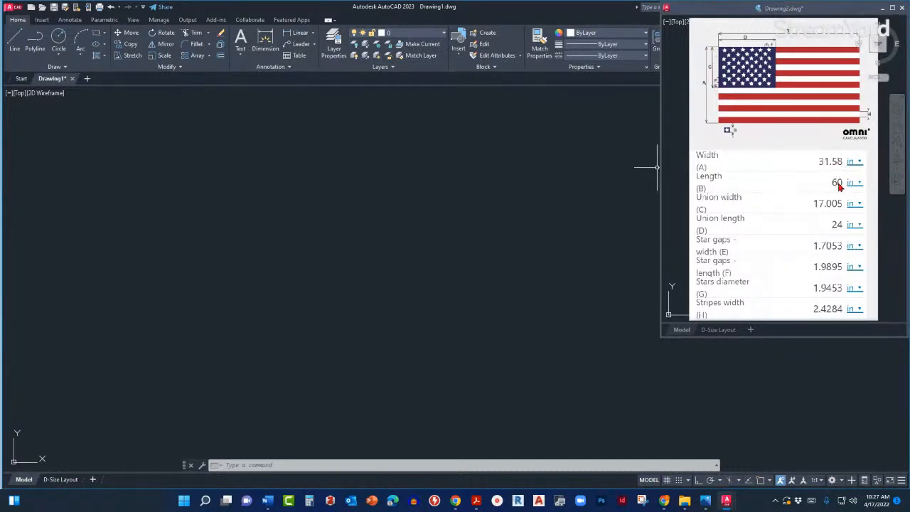
{"action": "left_click", "coordinate": [375, 238]}
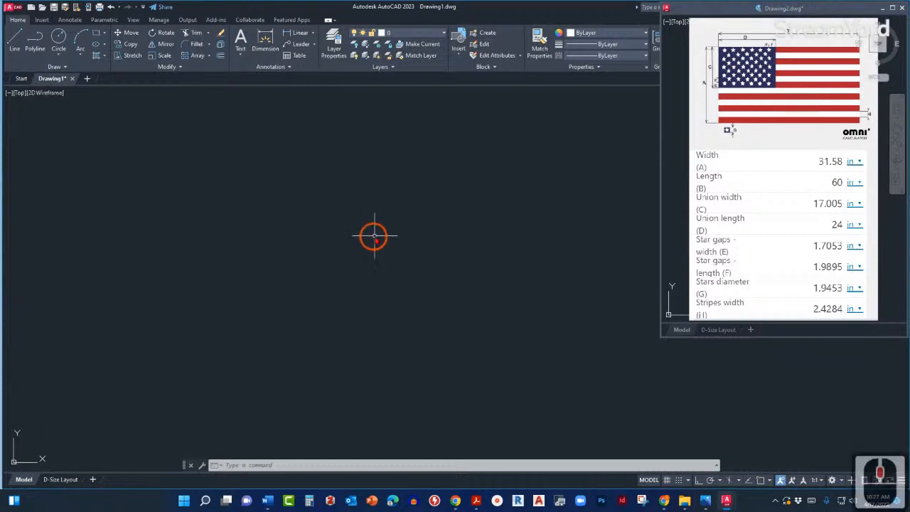
{"action": "middle_click", "coordinate": [375, 236]}
{"action": "middle_click", "coordinate": [375, 235]}
{"action": "middle_click", "coordinate": [374, 235]}
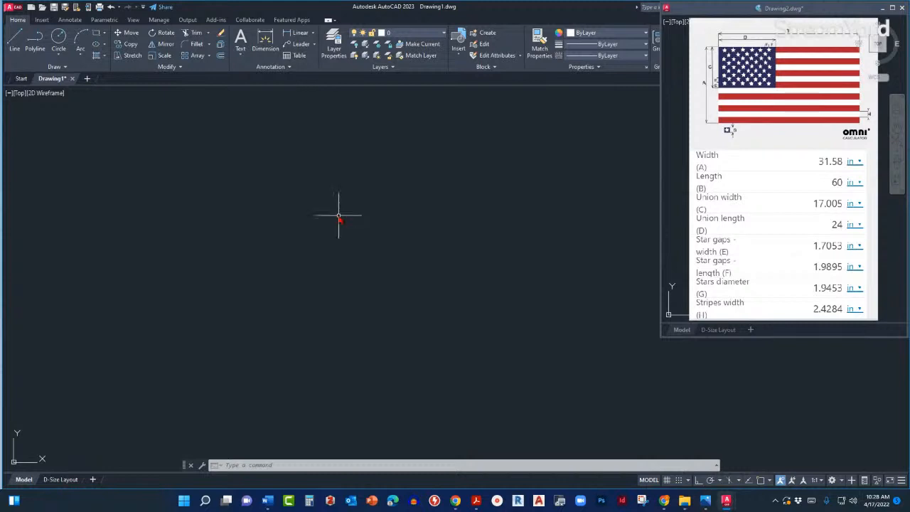
- Check the length type, precision and insertion scale in Drawing1's Drawing Units settings and close them
{"action": "type", "text": "UN"}
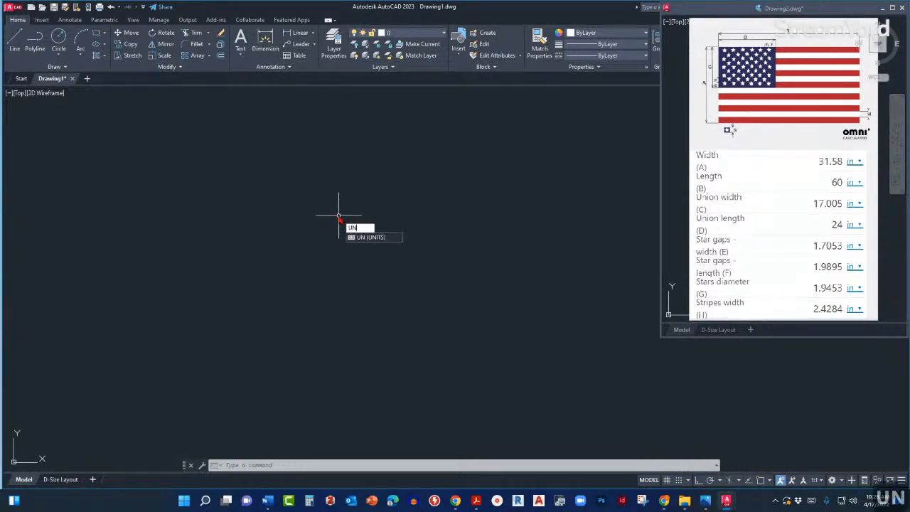
{"action": "type", "text": "IT"}
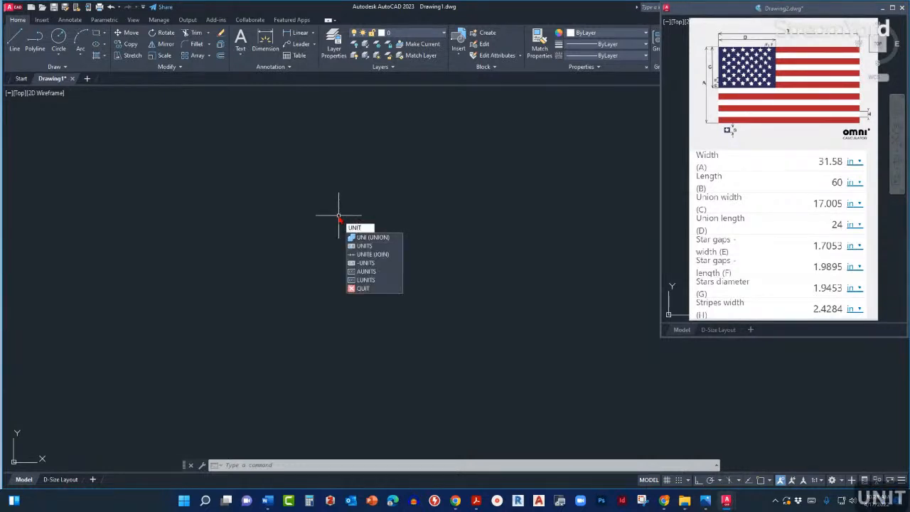
{"action": "type", "text": "S"}
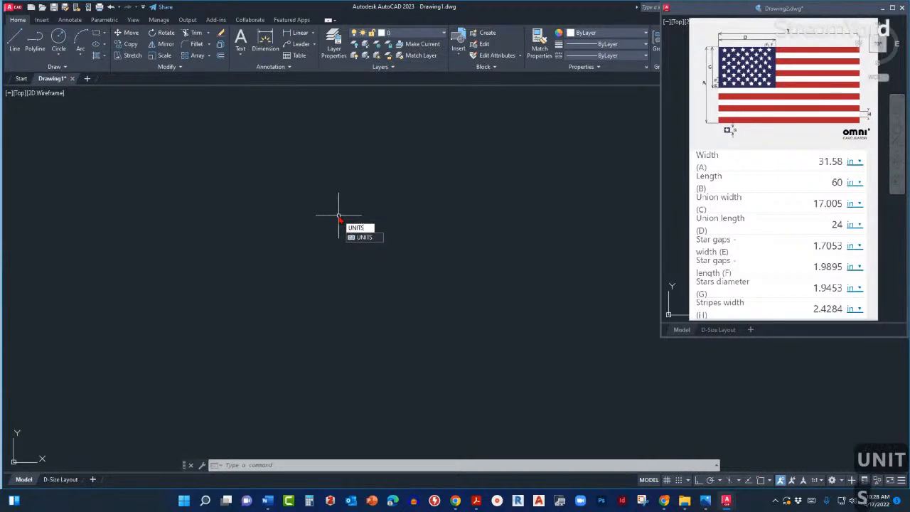
{"action": "key", "text": "Return"}
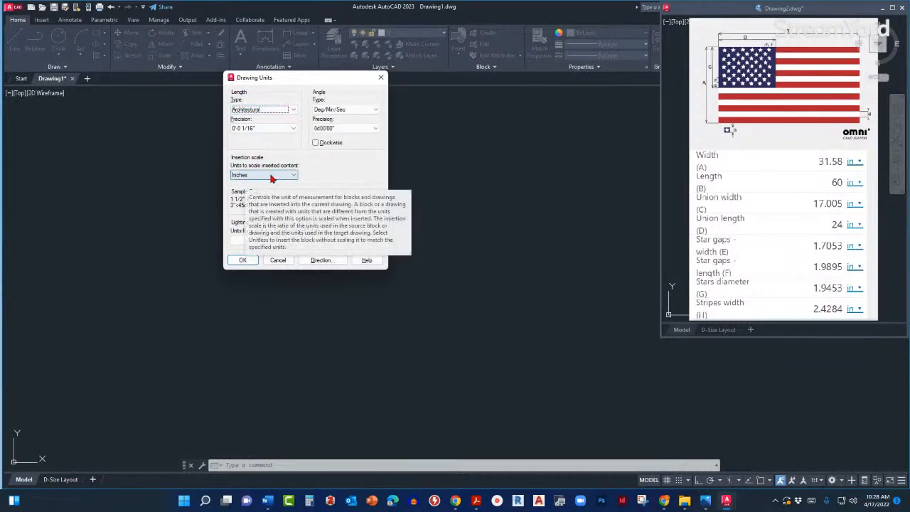
{"action": "left_click", "coordinate": [381, 80]}
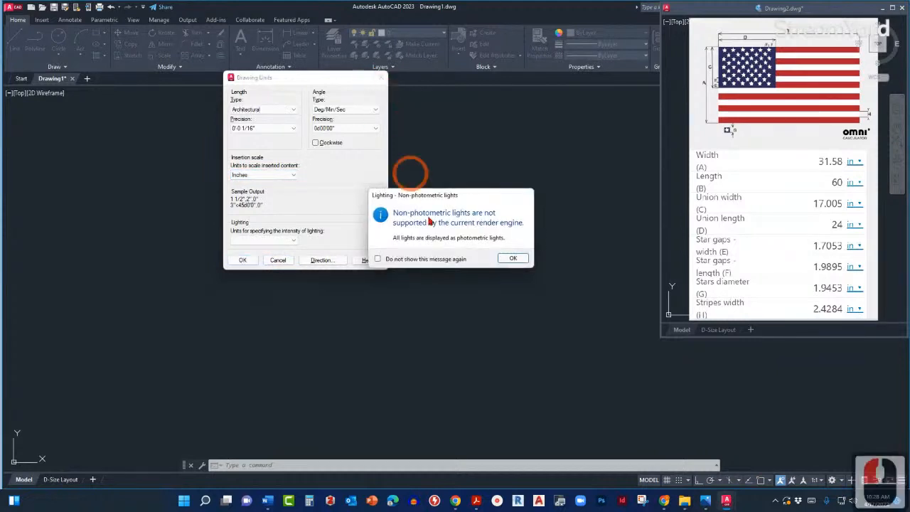
{"action": "left_click", "coordinate": [510, 259]}
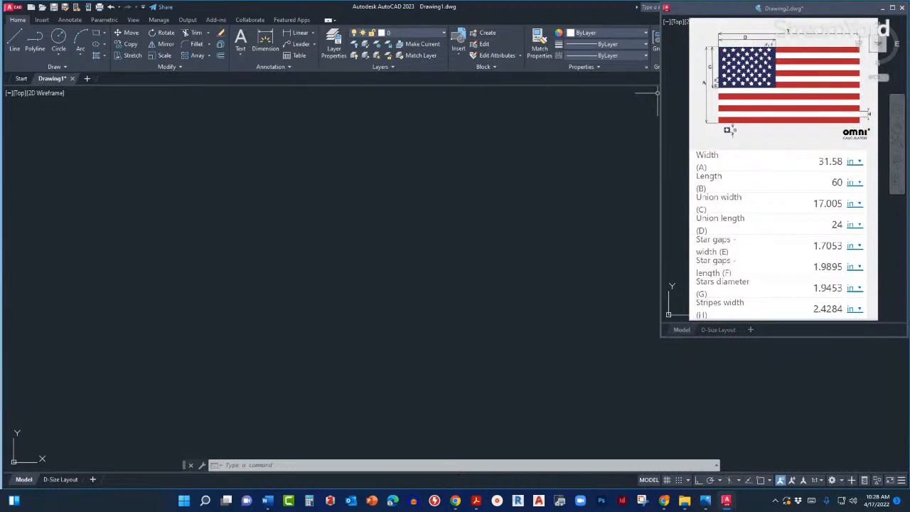
{"action": "left_click", "coordinate": [666, 501]}
{"action": "scroll", "coordinate": [455, 256], "scroll_direction": "down", "scroll_amount": 12}
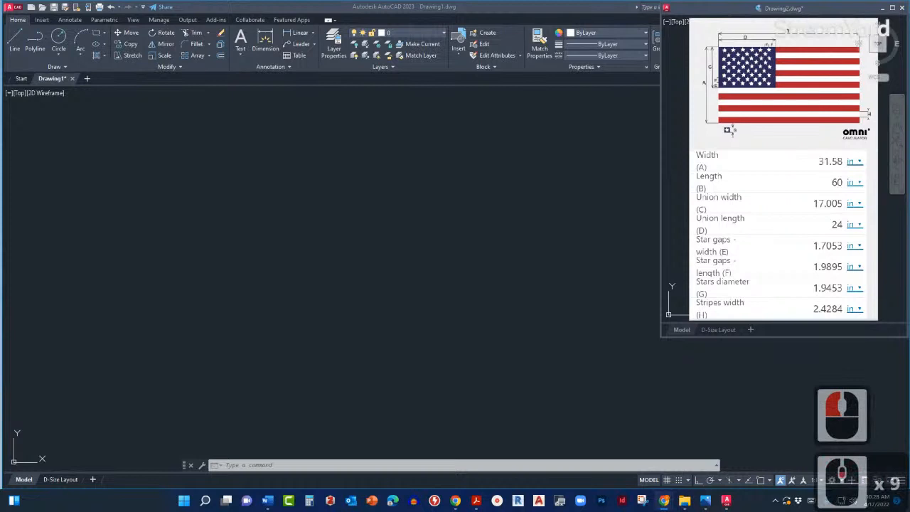
{"action": "scroll", "coordinate": [456, 256], "scroll_direction": "down", "scroll_amount": 1}
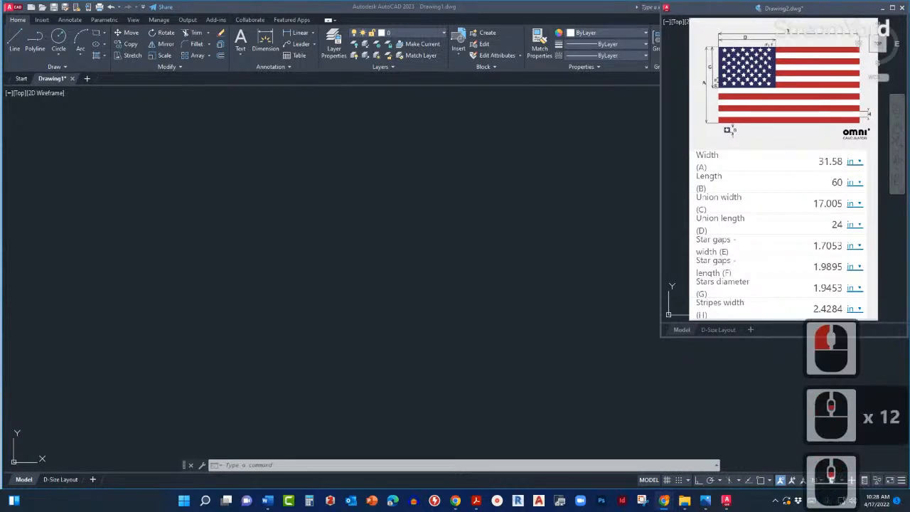
{"action": "scroll", "coordinate": [455, 256], "scroll_direction": "down", "scroll_amount": 3}
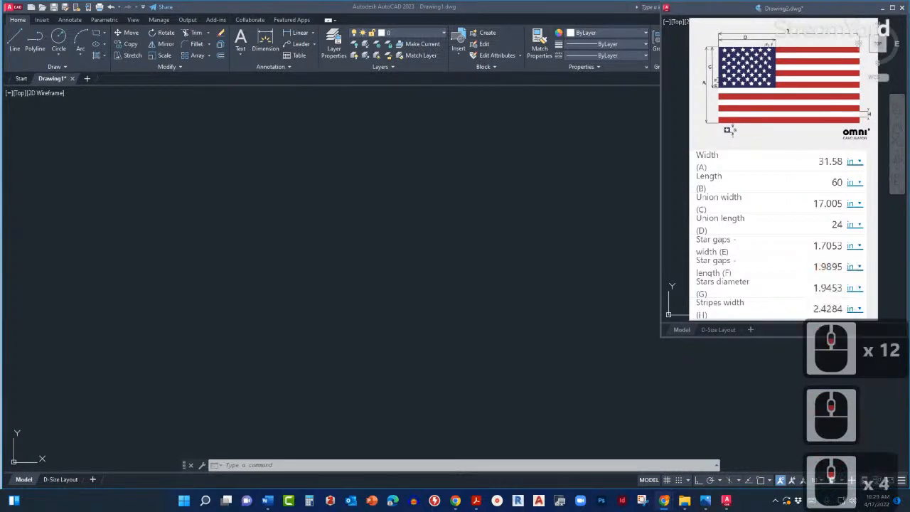
- Draw the flag outline as a rectangle by dimensions, 60 in long and 31.58 in wide, extending up and right from its first corner
{"action": "left_click", "coordinate": [378, 243]}
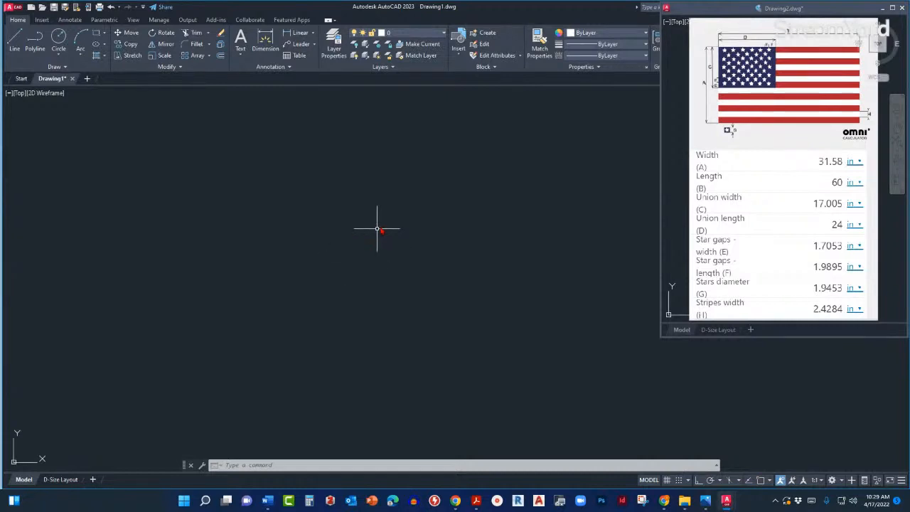
{"action": "type", "text": "R"}
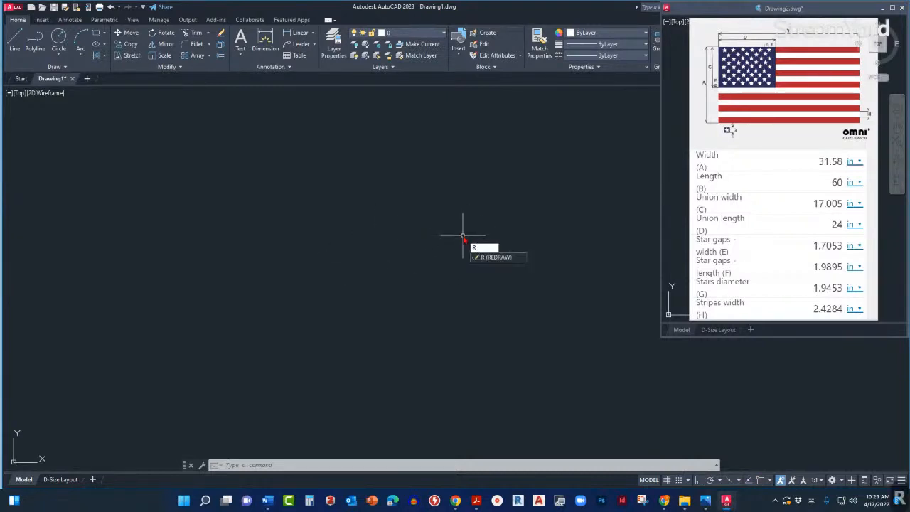
{"action": "type", "text": "EC"}
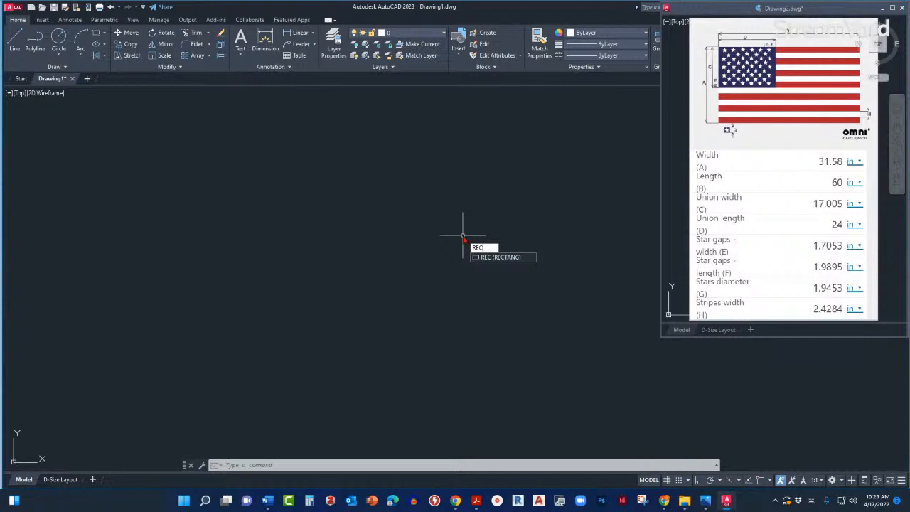
{"action": "key", "text": "Return"}
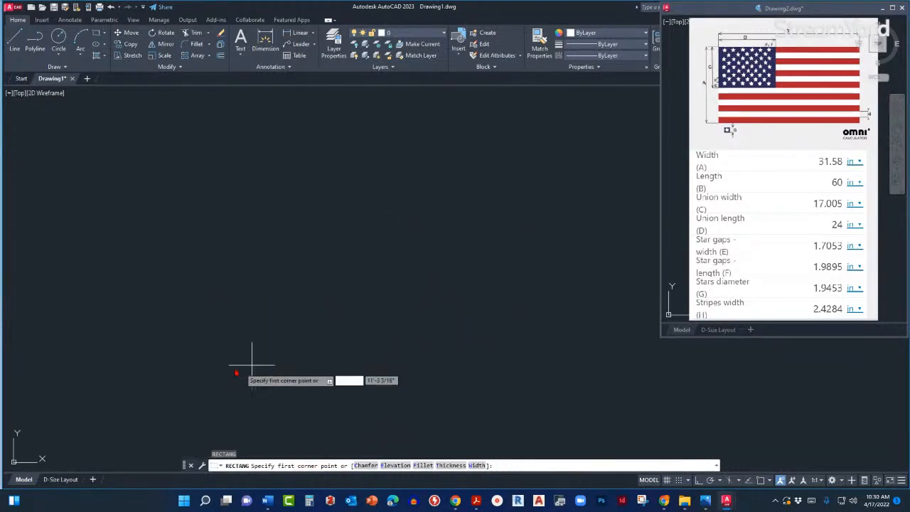
{"action": "left_click", "coordinate": [224, 362]}
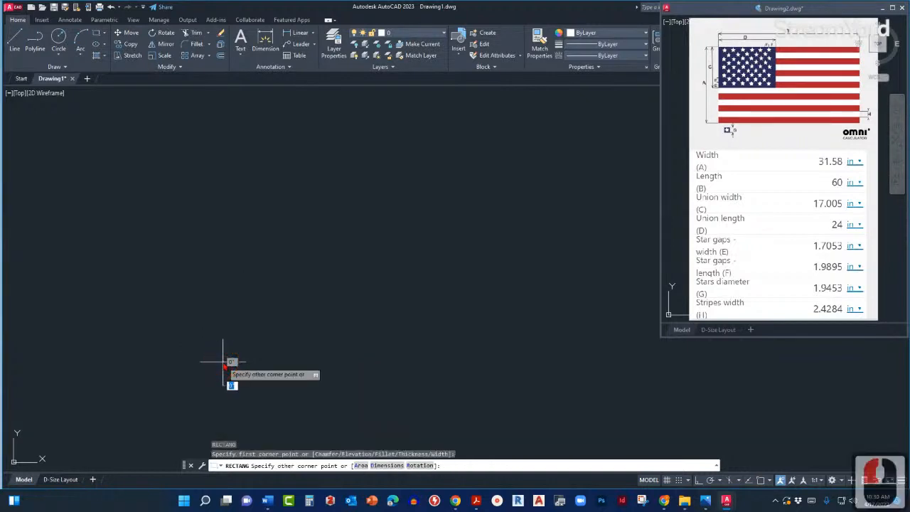
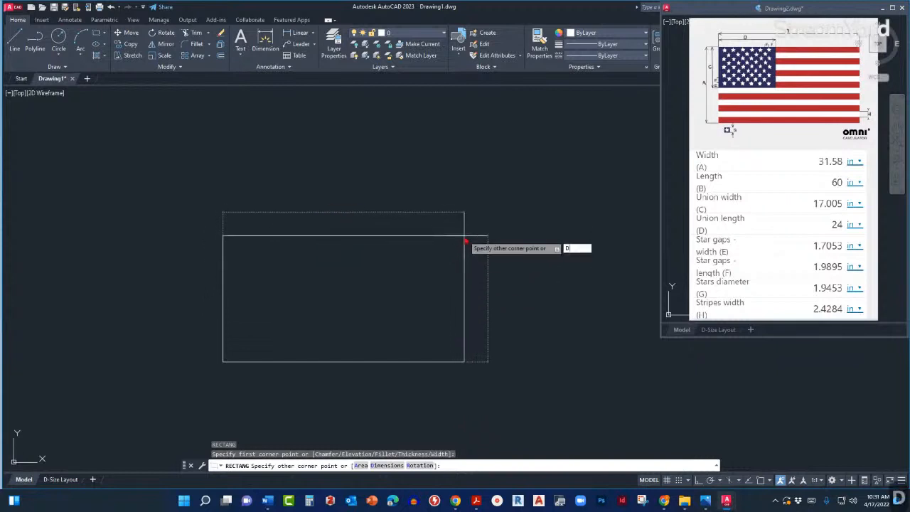
{"action": "key", "text": "Return"}
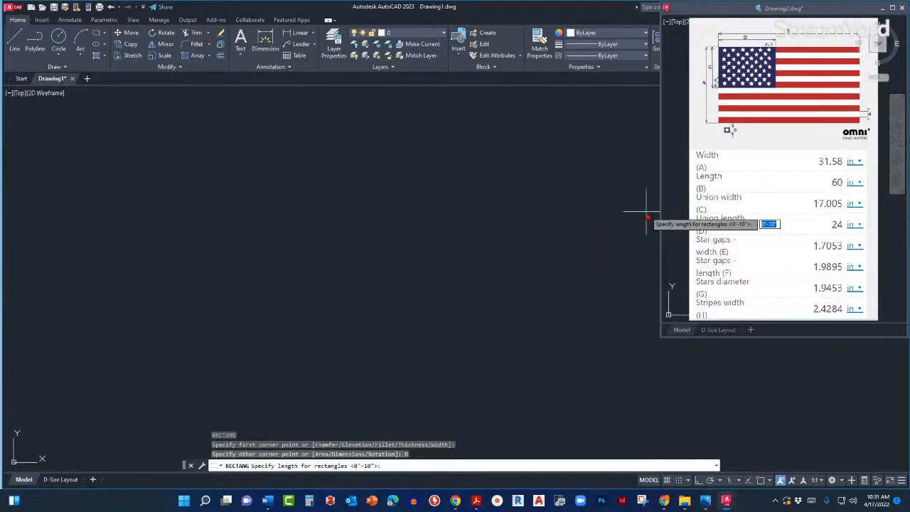
{"action": "type", "text": "60"}
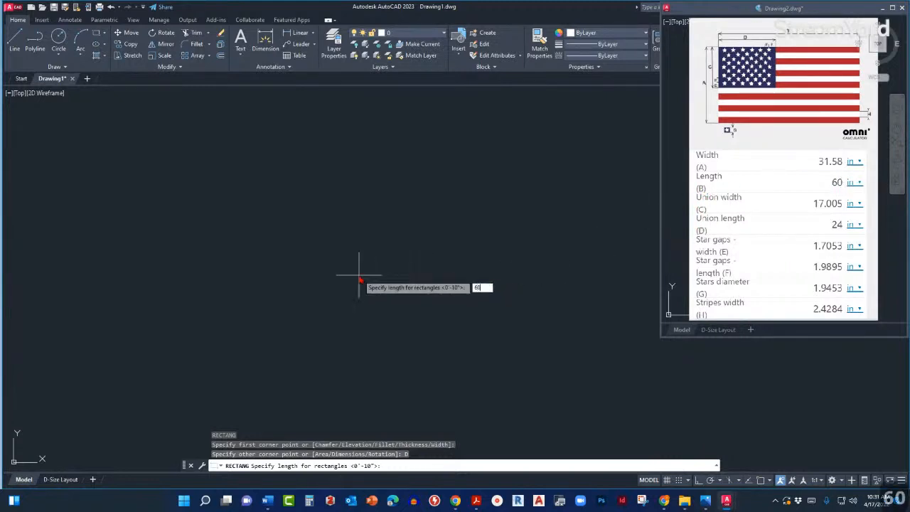
{"action": "key", "text": "Return"}
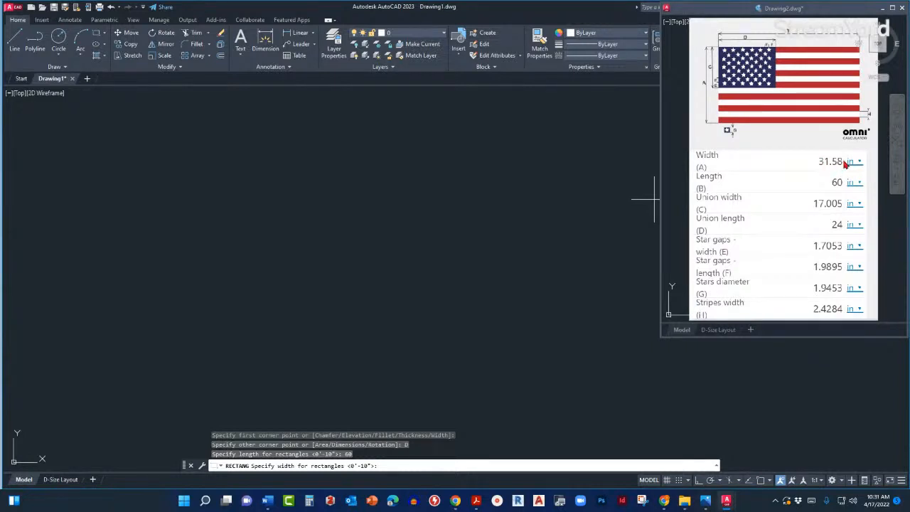
{"action": "type", "text": "3"}
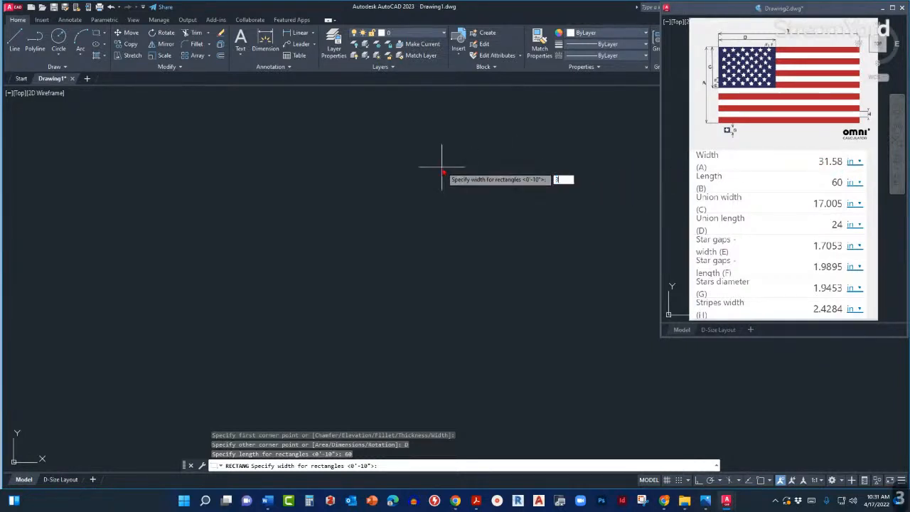
{"action": "type", "text": "1.58"}
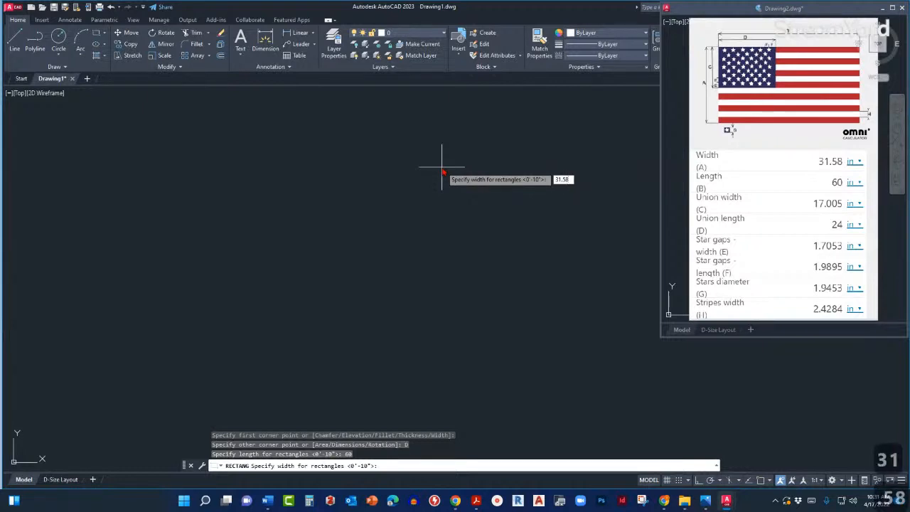
{"action": "key", "text": "Return"}
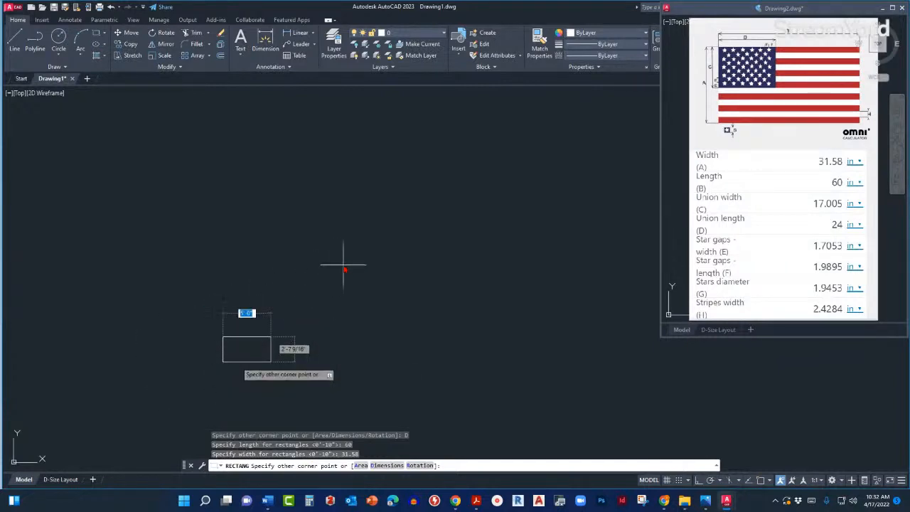
{"action": "left_click", "coordinate": [366, 266]}
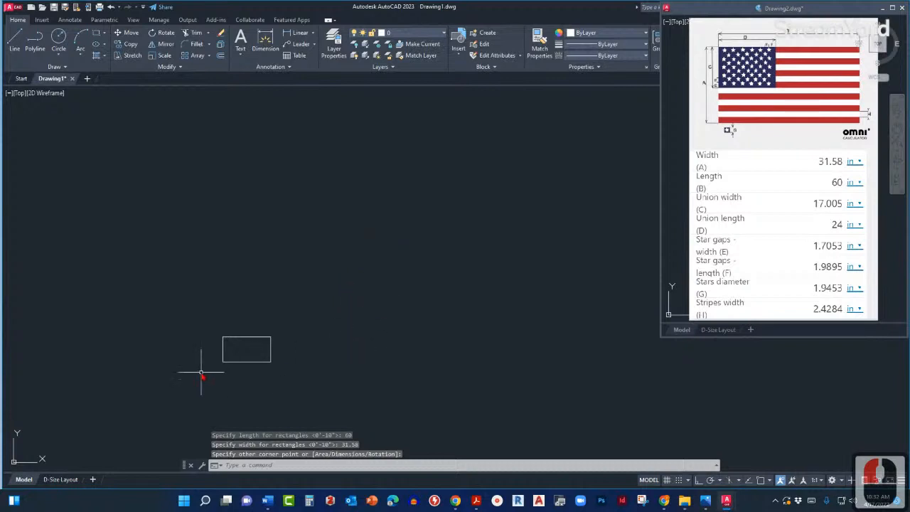
- Zoom and pan around the new flag outline until the whole rectangle is enlarged and centred in the drawing area
{"action": "scroll", "coordinate": [210, 361], "scroll_direction": "up", "scroll_amount": 3}
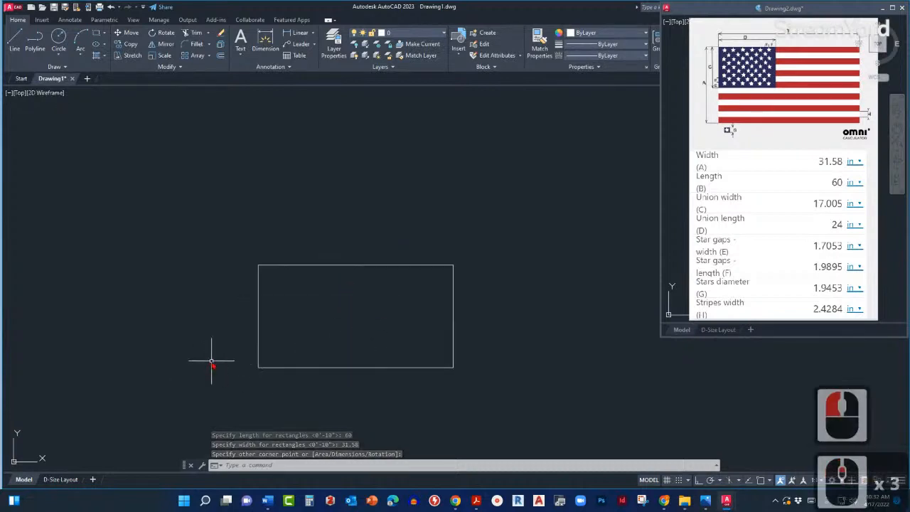
{"action": "scroll", "coordinate": [275, 352], "scroll_direction": "up", "scroll_amount": 2}
{"action": "scroll", "coordinate": [290, 348], "scroll_direction": "down", "scroll_amount": 3}
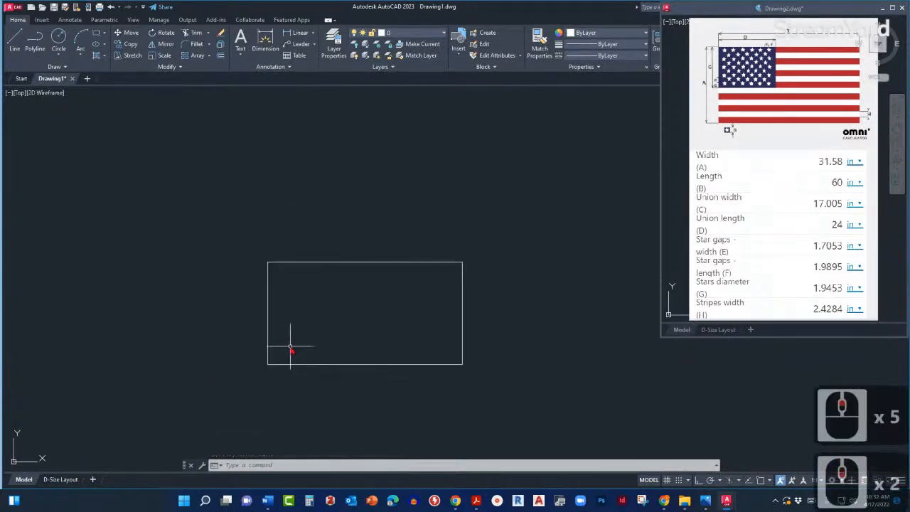
{"action": "scroll", "coordinate": [328, 340], "scroll_direction": "up", "scroll_amount": 4}
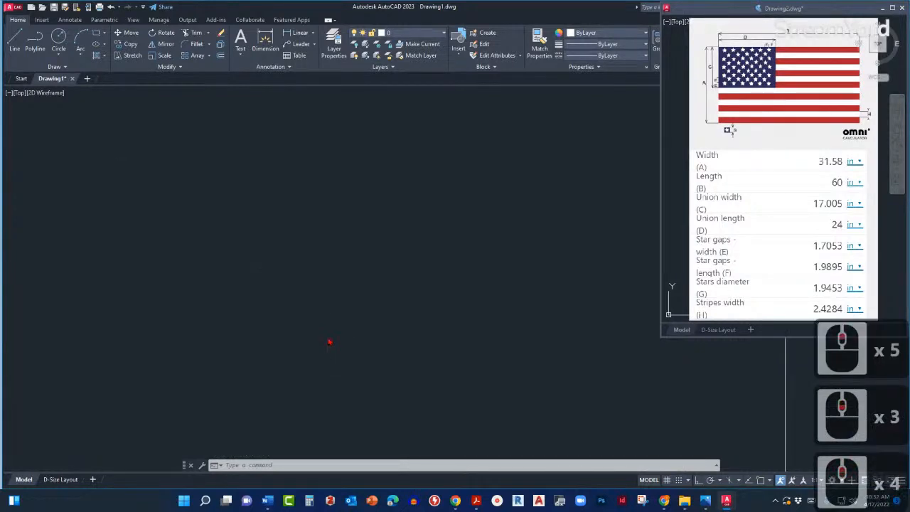
{"action": "scroll", "coordinate": [328, 341], "scroll_direction": "down", "scroll_amount": 2}
{"action": "scroll", "coordinate": [327, 335], "scroll_direction": "down", "scroll_amount": 2}
{"action": "scroll", "coordinate": [316, 326], "scroll_direction": "up", "scroll_amount": 2}
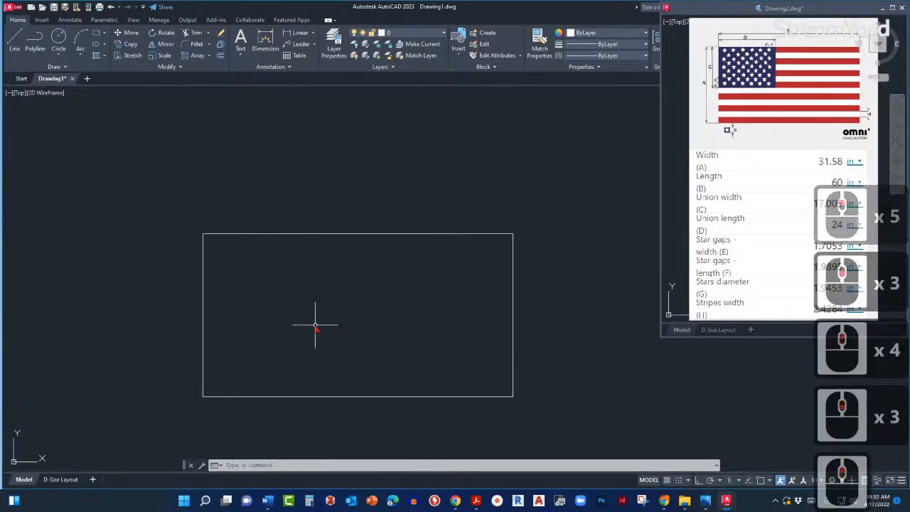
{"action": "middle_click_drag", "start_coordinate": [326, 318], "coordinate": [385, 271]}
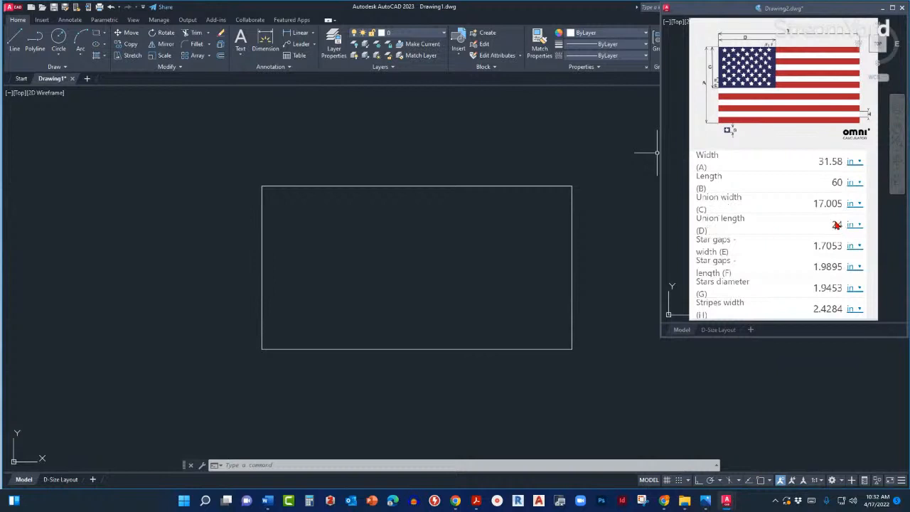
{"action": "middle_click_drag", "start_coordinate": [366, 244], "coordinate": [380, 237]}
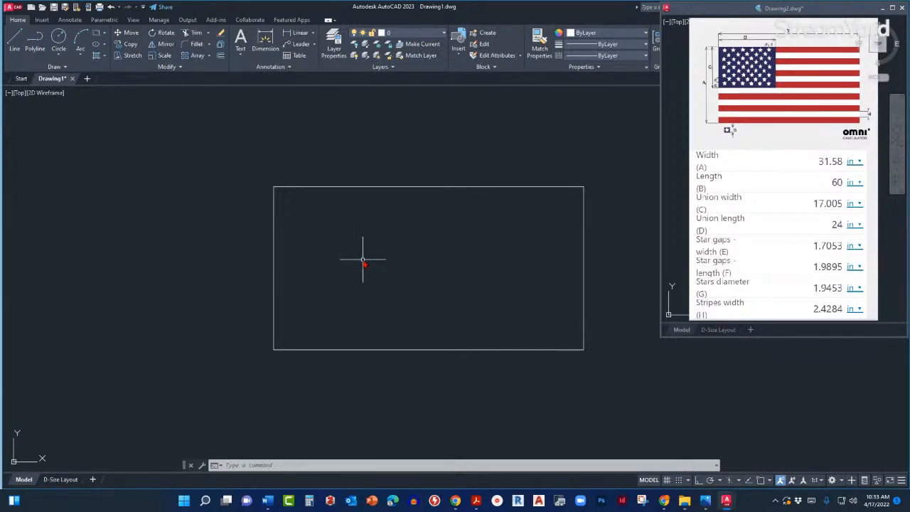
{"action": "type", "text": "PL"}
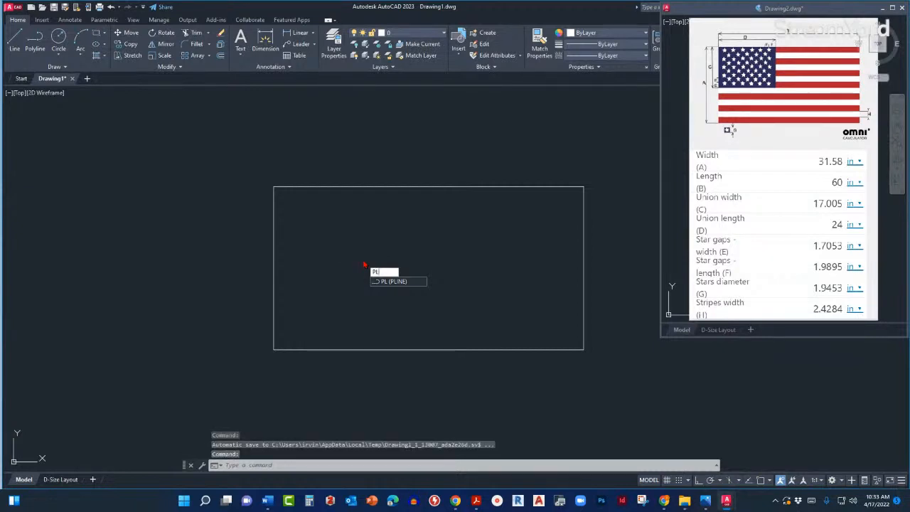
{"action": "key", "text": "Return"}
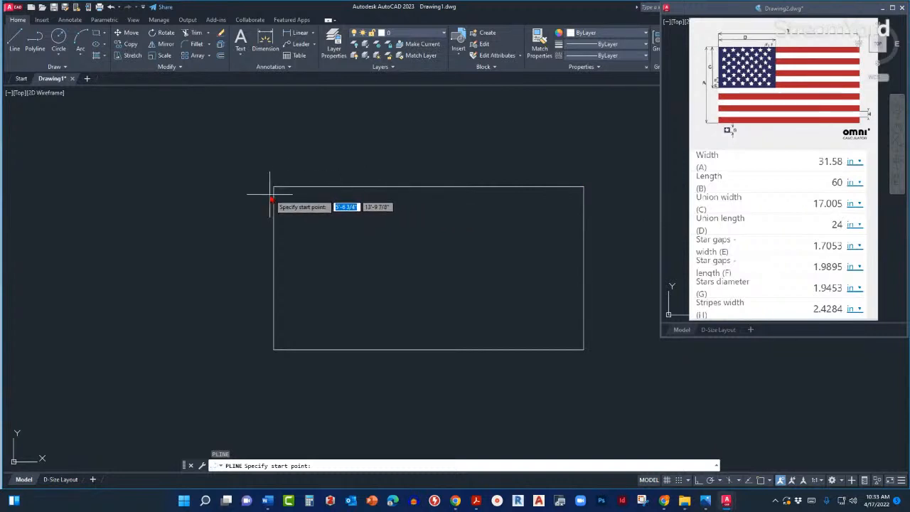
{"action": "scroll", "coordinate": [270, 193], "scroll_direction": "up", "scroll_amount": 2}
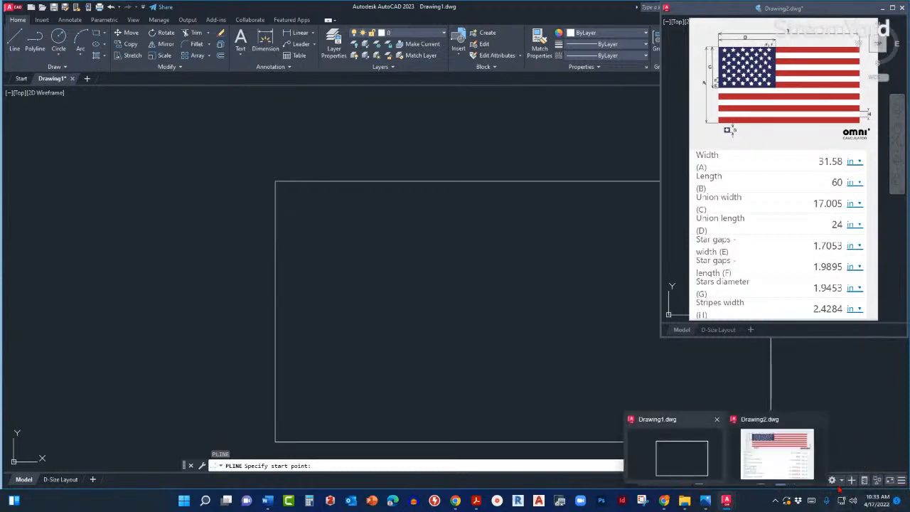
- Turn on object snap and clear all of its snap modes, from Parallel up through Endpoint
{"action": "left_click", "coordinate": [782, 480]}
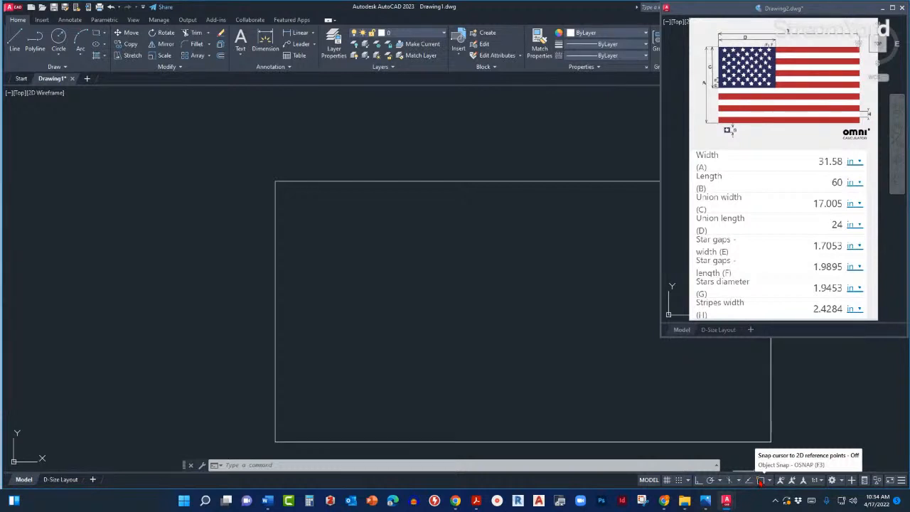
{"action": "left_click", "coordinate": [760, 480]}
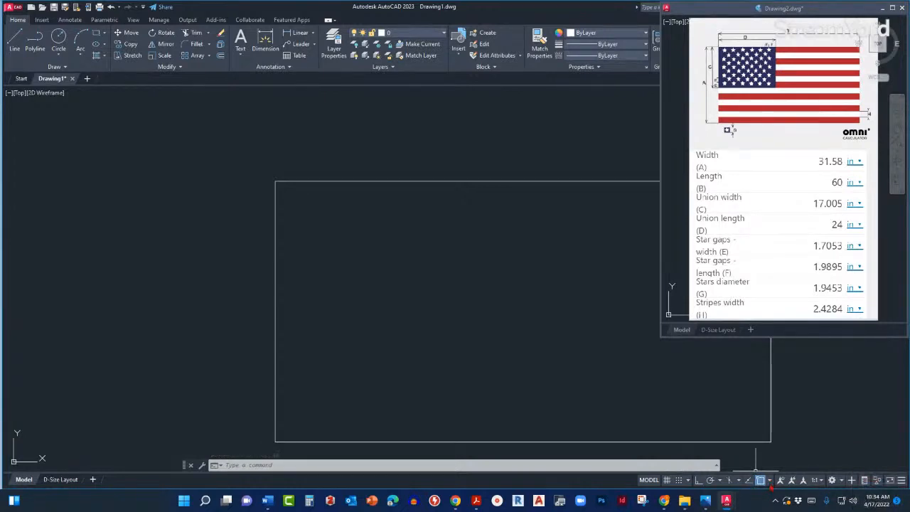
{"action": "left_click", "coordinate": [769, 481]}
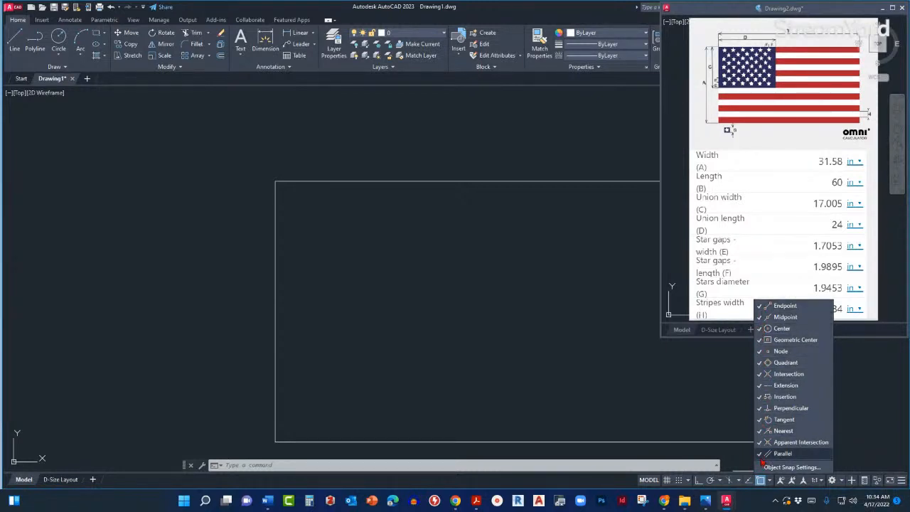
{"action": "left_click", "coordinate": [761, 453]}
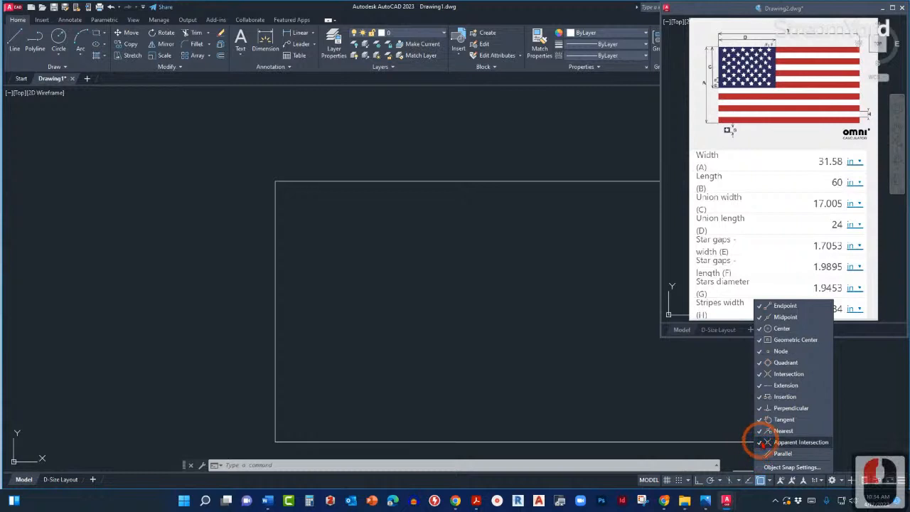
{"action": "left_click", "coordinate": [763, 431]}
{"action": "left_click", "coordinate": [761, 420]}
{"action": "left_click", "coordinate": [762, 410]}
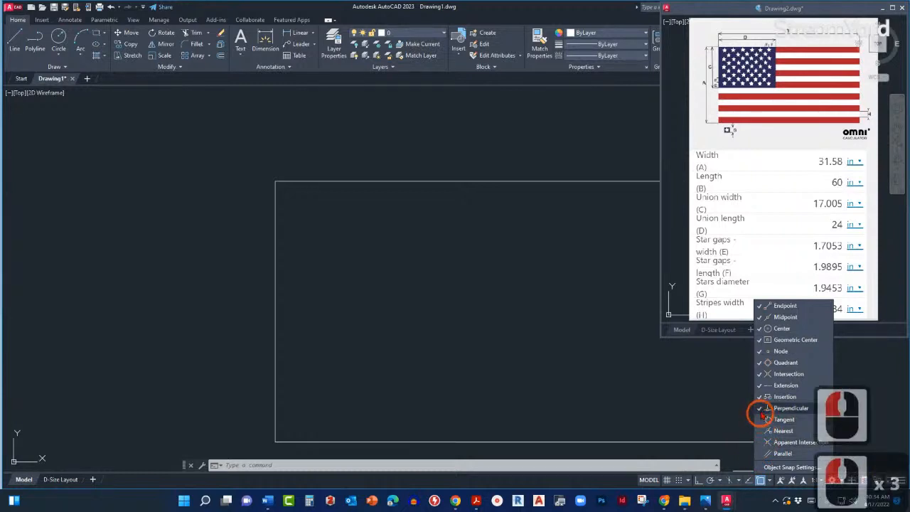
{"action": "left_click", "coordinate": [761, 401]}
{"action": "left_click", "coordinate": [760, 397]}
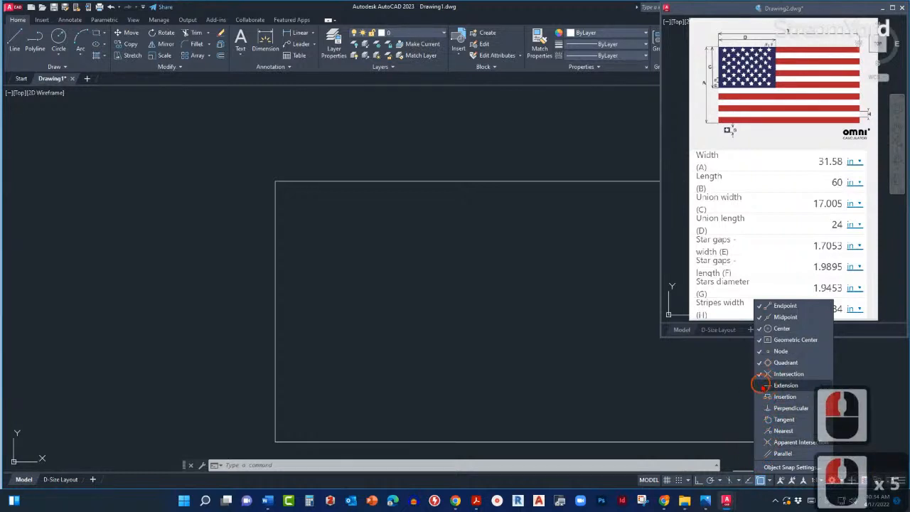
{"action": "left_click", "coordinate": [760, 385]}
{"action": "left_click", "coordinate": [760, 373]}
{"action": "left_click", "coordinate": [760, 363]}
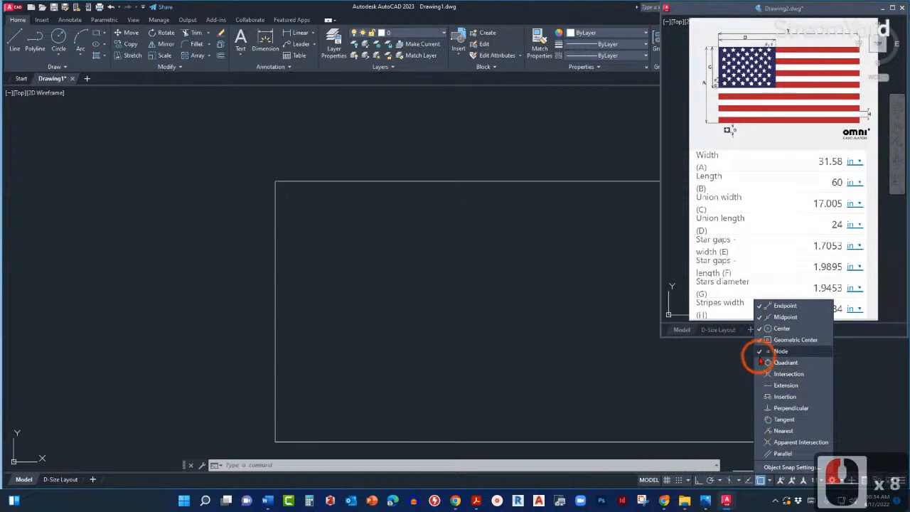
{"action": "left_click", "coordinate": [760, 351]}
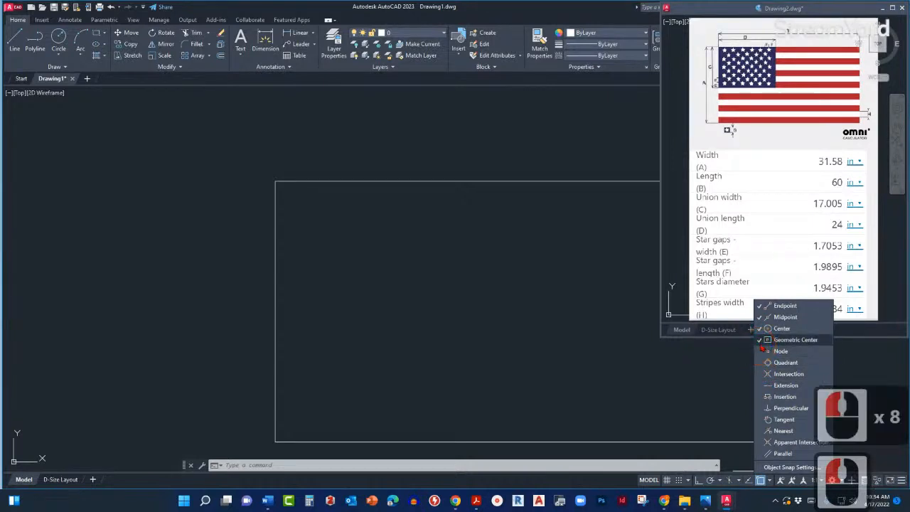
{"action": "left_click", "coordinate": [760, 340]}
{"action": "left_click", "coordinate": [761, 329]}
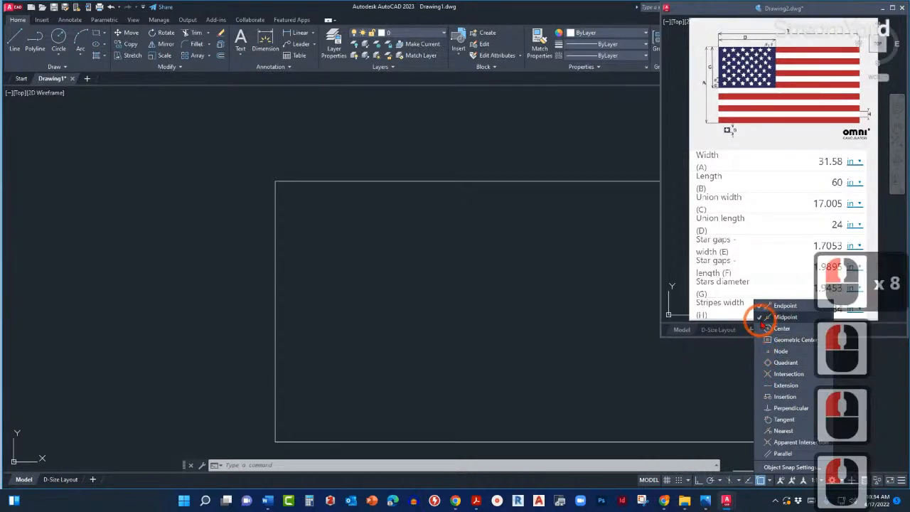
{"action": "left_click", "coordinate": [762, 318]}
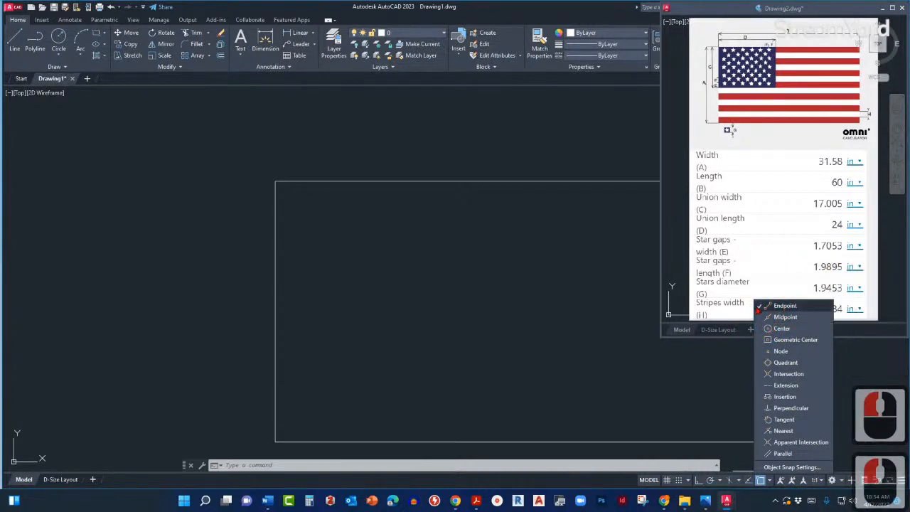
{"action": "left_click", "coordinate": [781, 308]}
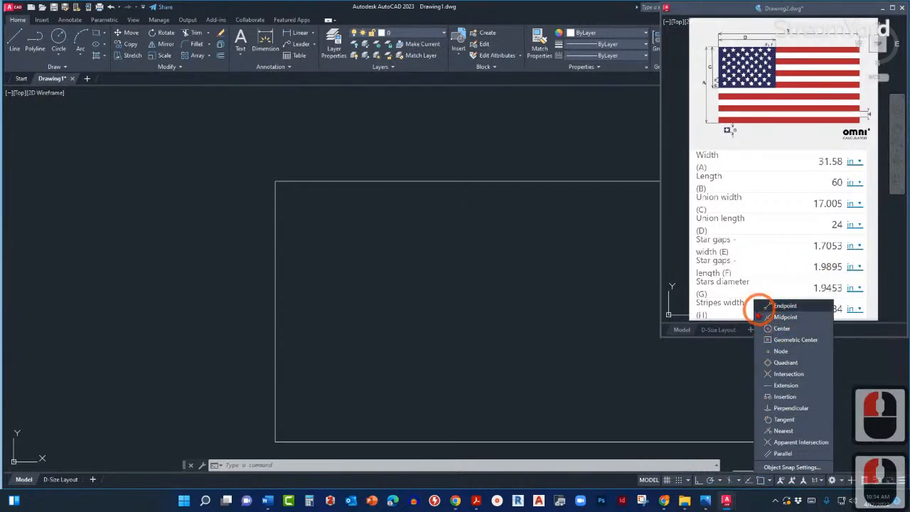
{"action": "left_click", "coordinate": [453, 275]}
- Enable the Endpoint object snap during the Polyline command and try starting a polyline at the flag outline's upper-left corner
{"action": "type", "text": "Pl"}
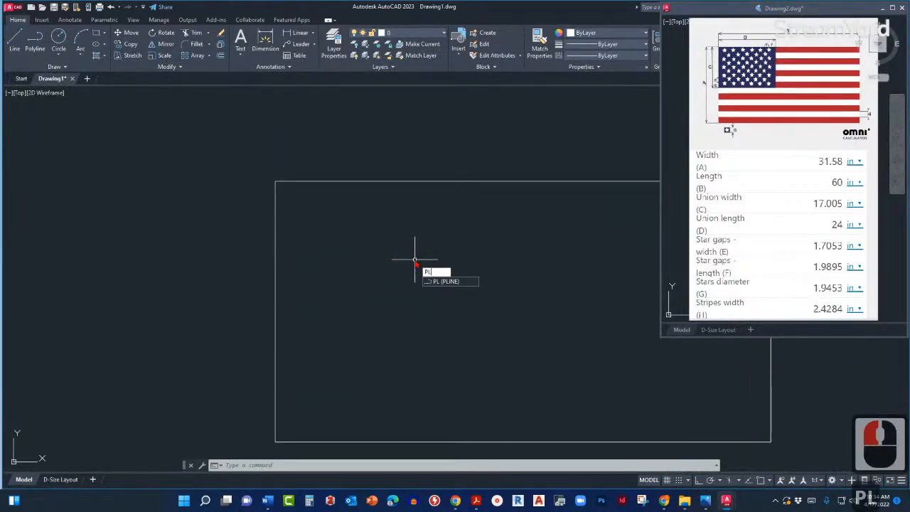
{"action": "key", "text": "Return"}
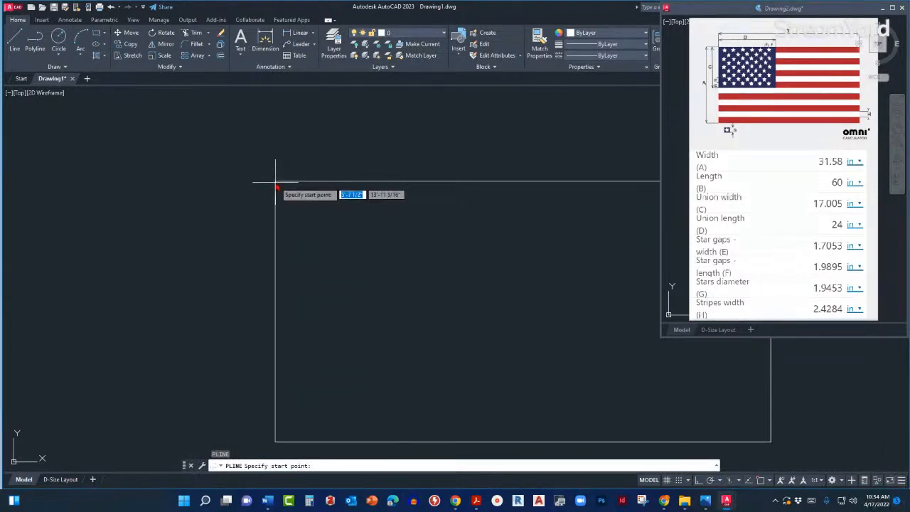
{"action": "scroll", "coordinate": [276, 182], "scroll_direction": "up", "scroll_amount": 2}
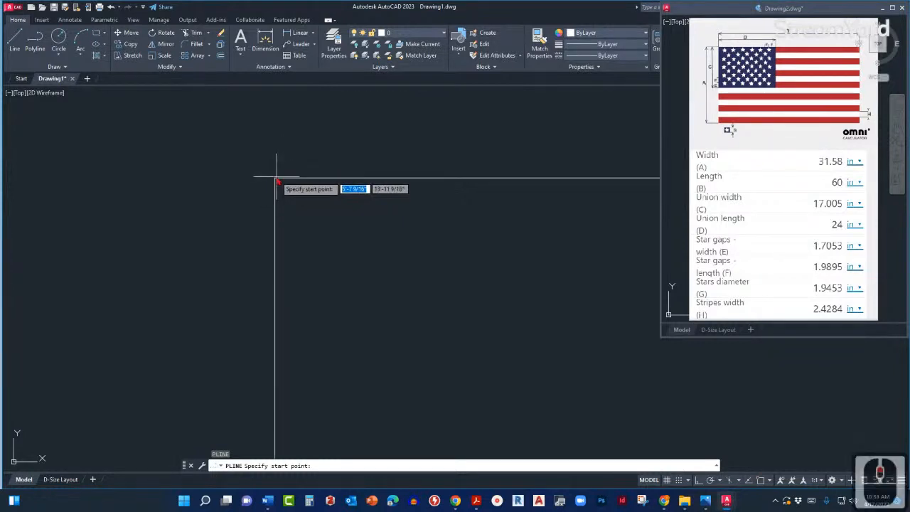
{"action": "scroll", "coordinate": [315, 209], "scroll_direction": "down", "scroll_amount": 2}
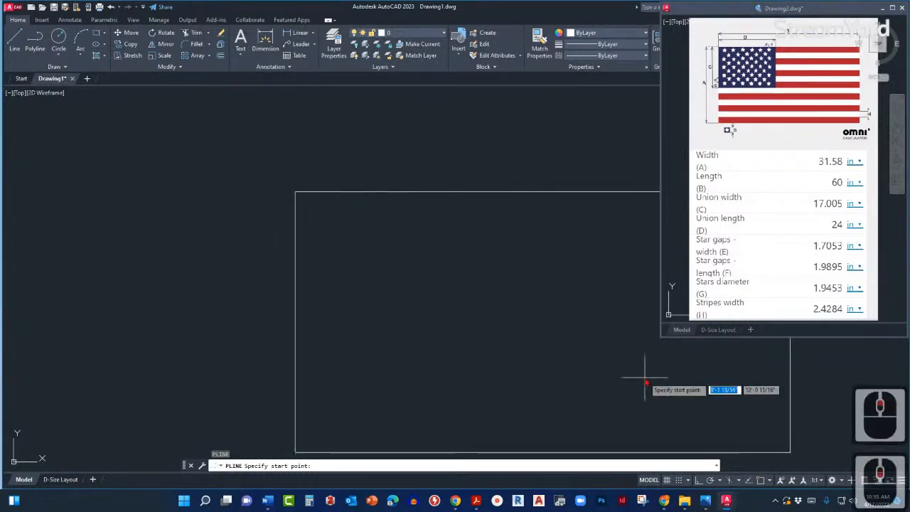
{"action": "left_click", "coordinate": [771, 480]}
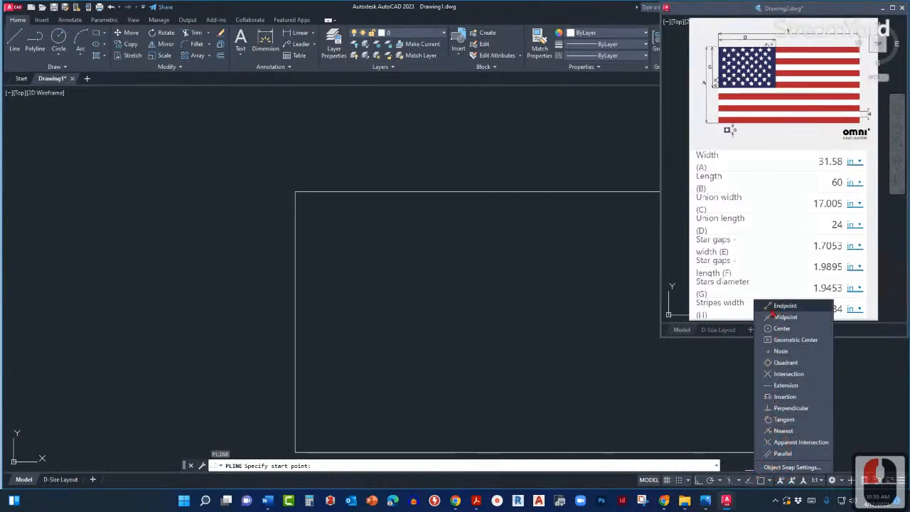
{"action": "left_click", "coordinate": [762, 306]}
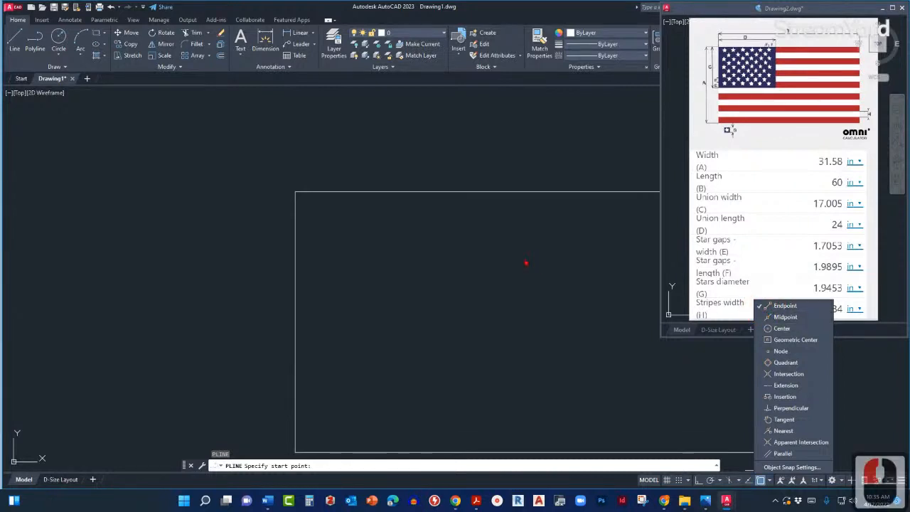
{"action": "left_click", "coordinate": [308, 207]}
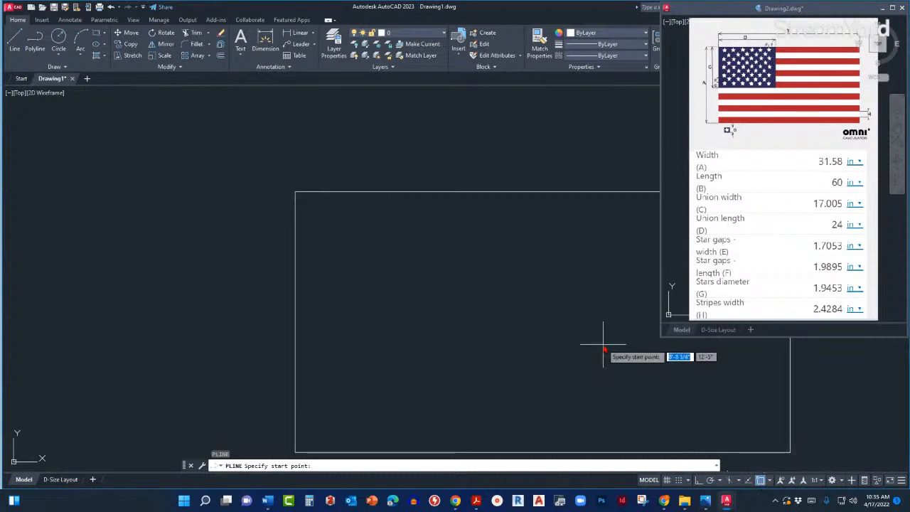
{"action": "left_click", "coordinate": [296, 192]}
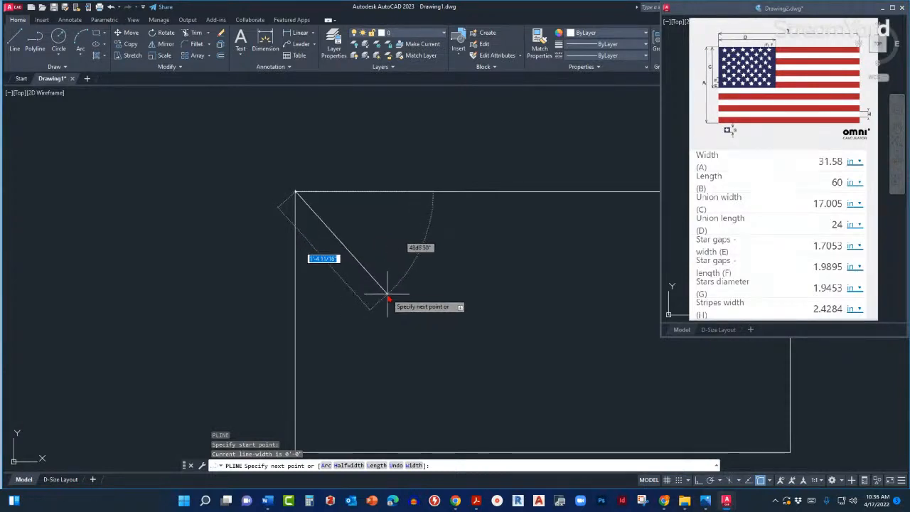
{"action": "key", "text": "Escape"}
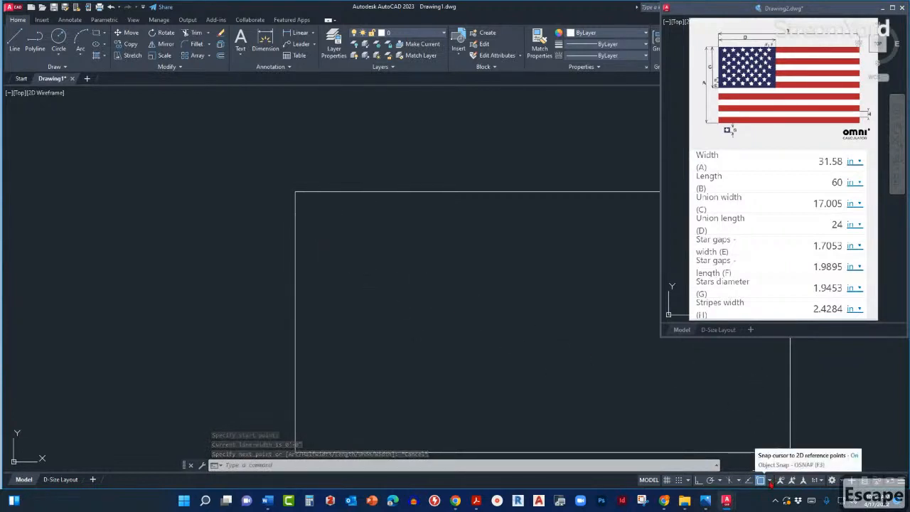
- Add Extension to the active object snap modes alongside Endpoint
{"action": "left_click", "coordinate": [770, 482]}
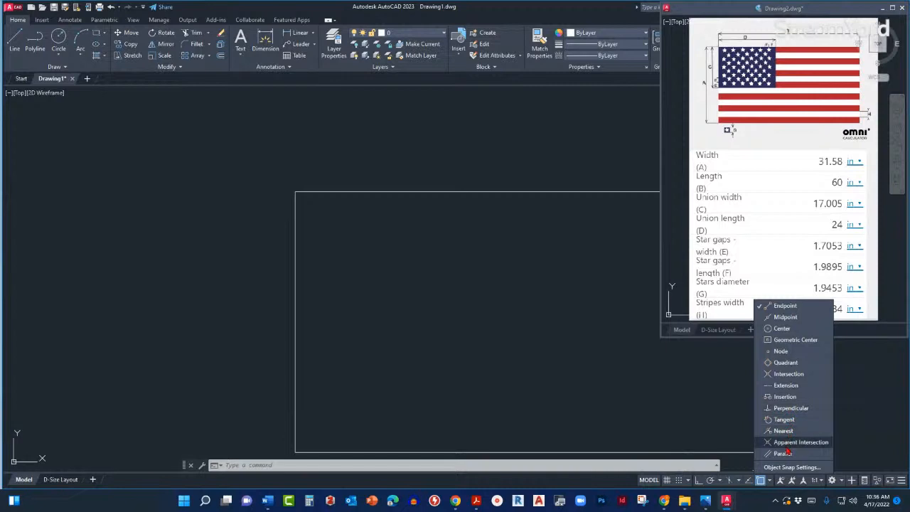
{"action": "left_click", "coordinate": [786, 386]}
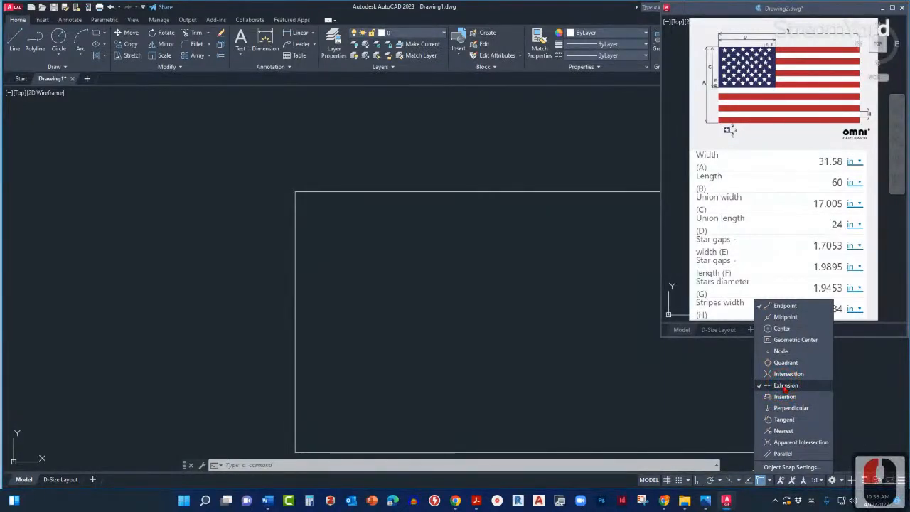
{"action": "left_click", "coordinate": [549, 338]}
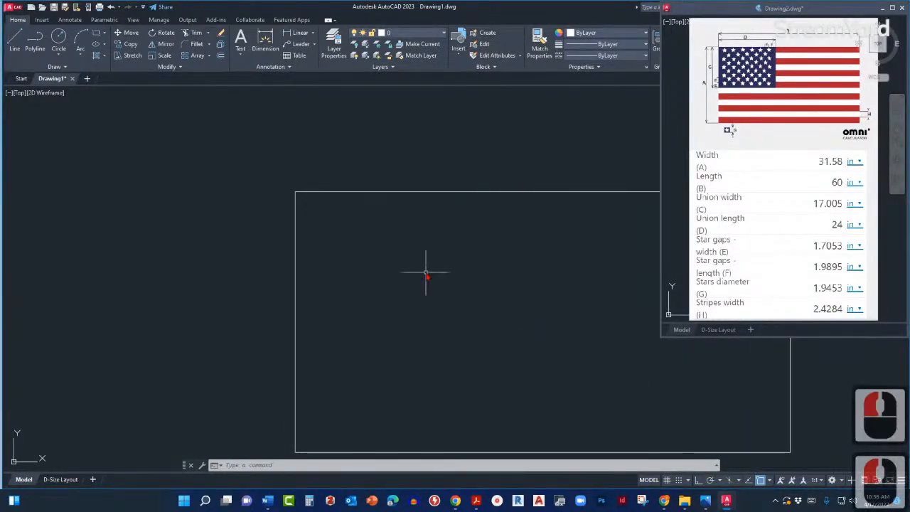
- Start a polyline on the outline's left edge, 17.005 in below the upper-left corner, and draw a 24 in segment horizontally right with Ortho on
{"action": "type", "text": "PL"}
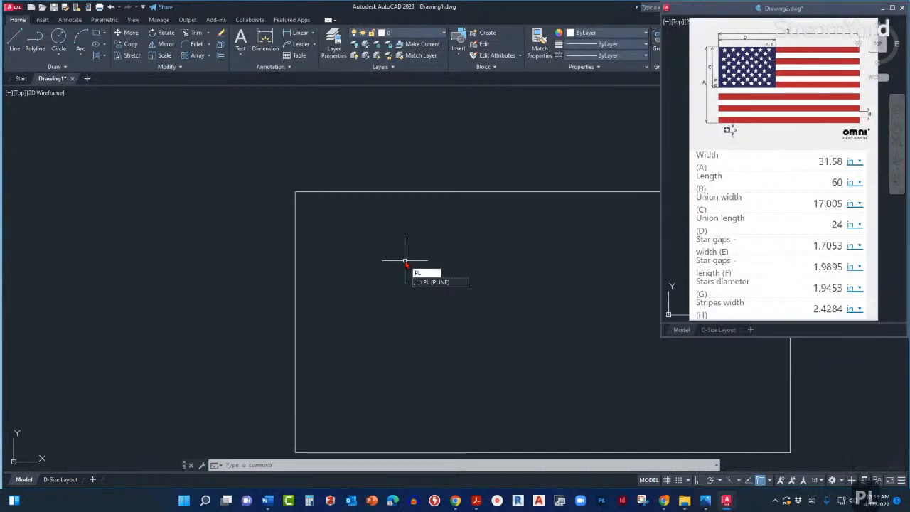
{"action": "key", "text": "Return"}
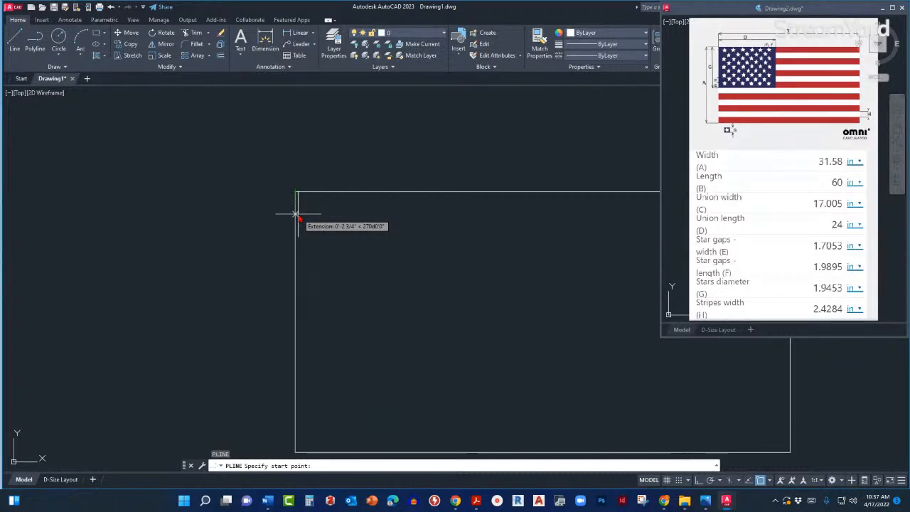
{"action": "type", "text": "17"}
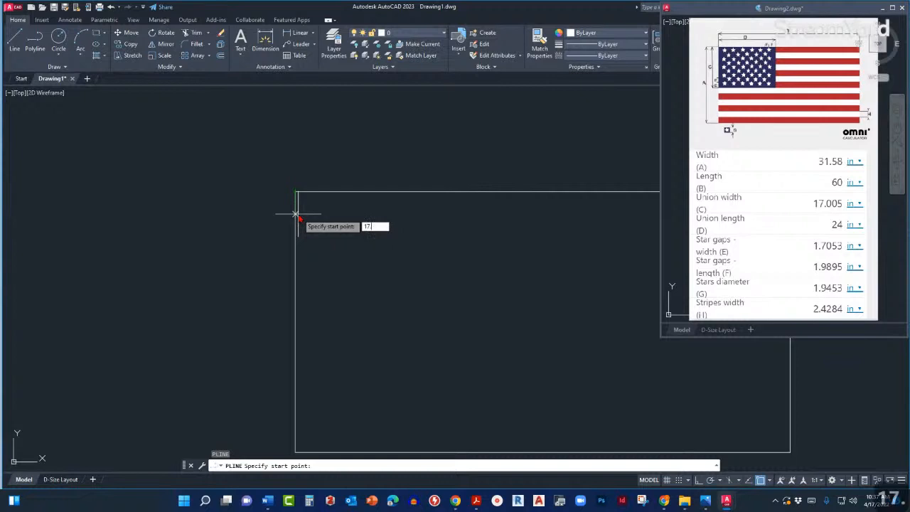
{"action": "type", "text": ".005"}
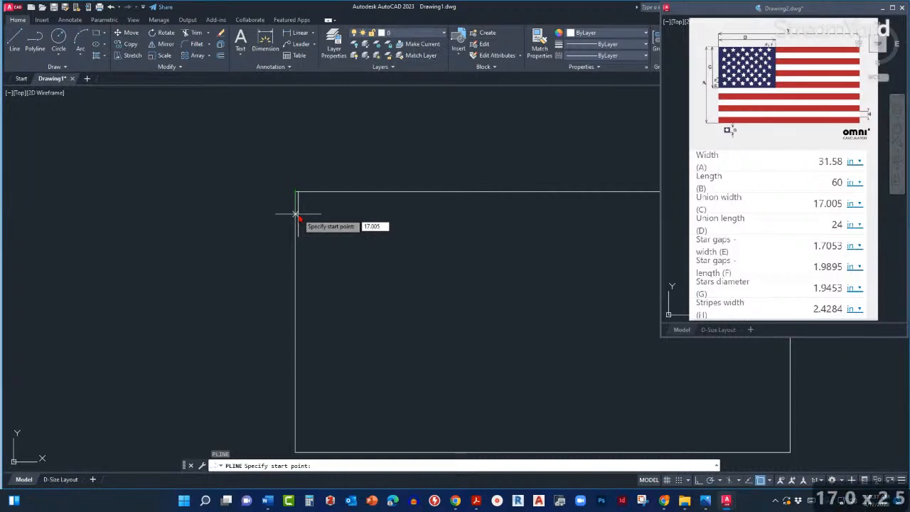
{"action": "key", "text": "Return"}
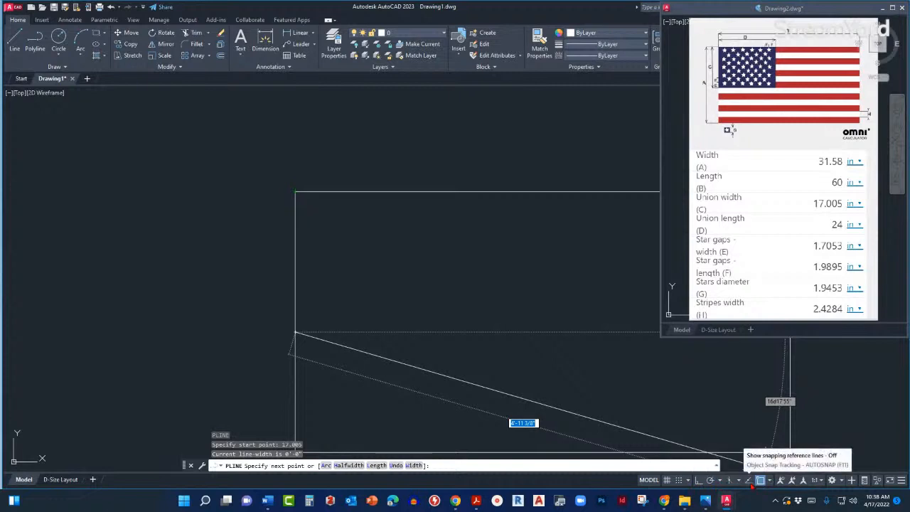
{"action": "left_click", "coordinate": [699, 482]}
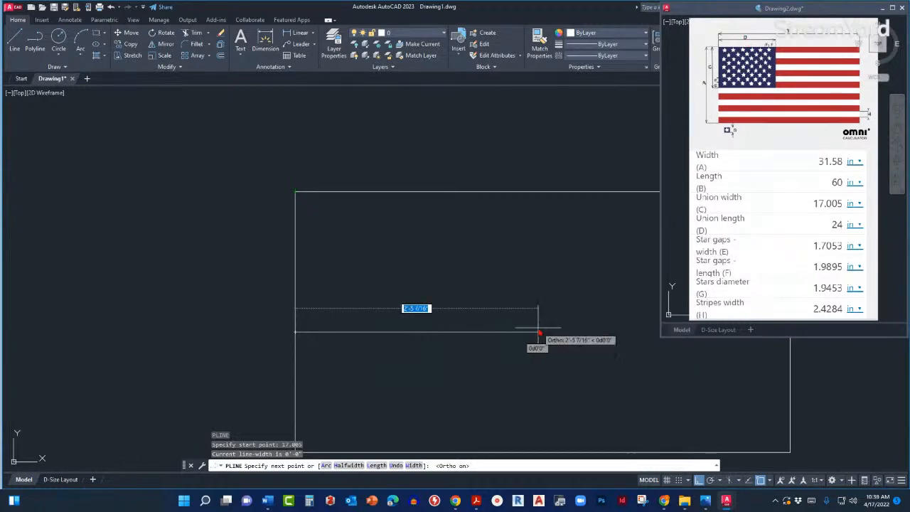
{"action": "type", "text": "24"}
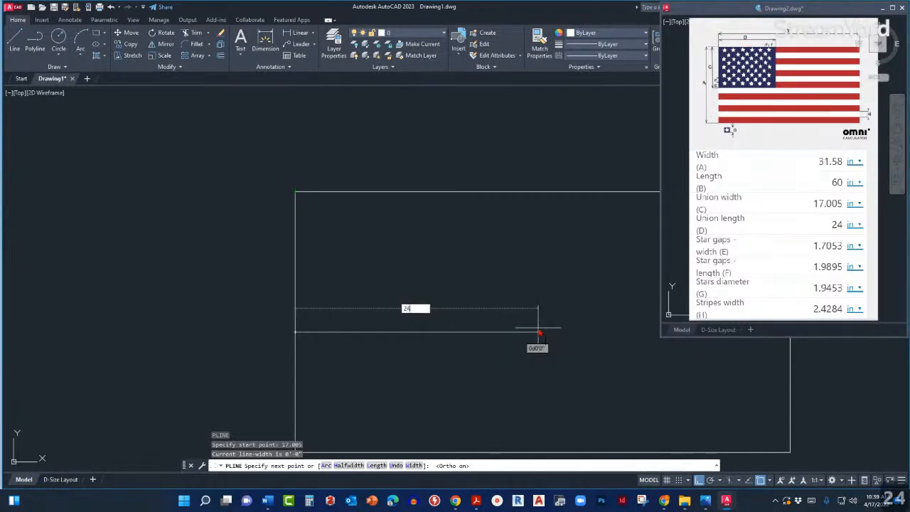
{"action": "key", "text": "Return"}
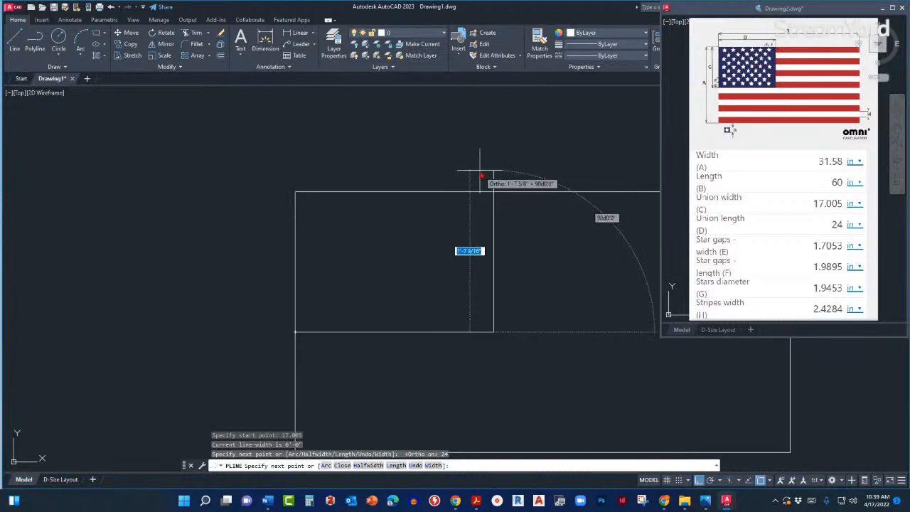
- Add Perpendicular to the active object snap modes while the union polyline is still being drawn
{"action": "scroll", "coordinate": [499, 199], "scroll_direction": "up", "scroll_amount": 2}
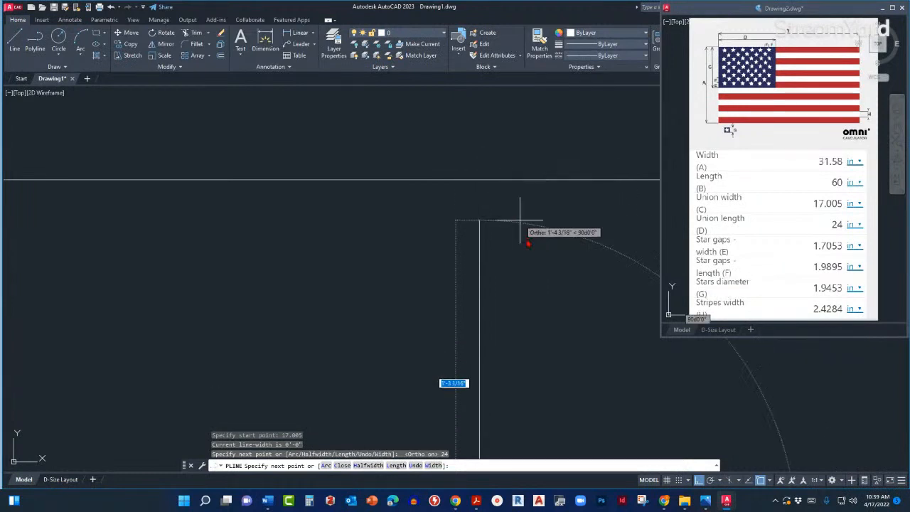
{"action": "scroll", "coordinate": [555, 306], "scroll_direction": "down", "scroll_amount": 3}
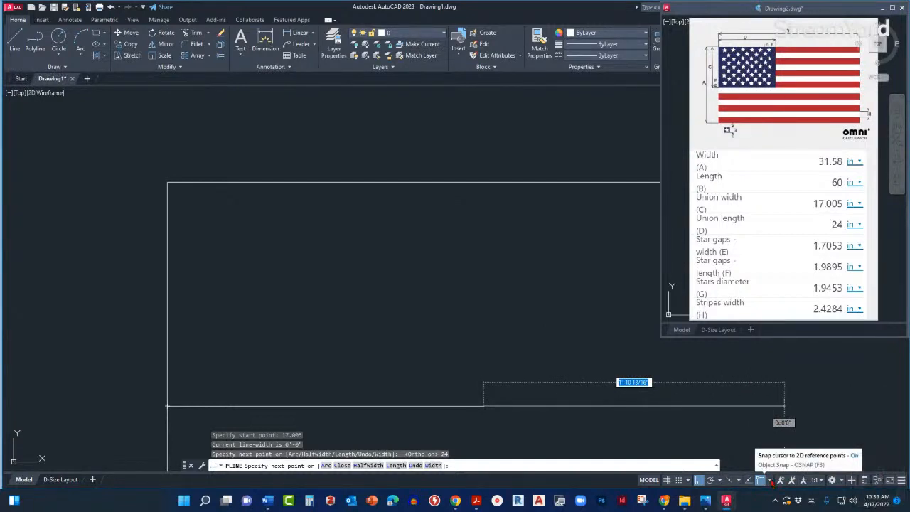
{"action": "left_click", "coordinate": [771, 481]}
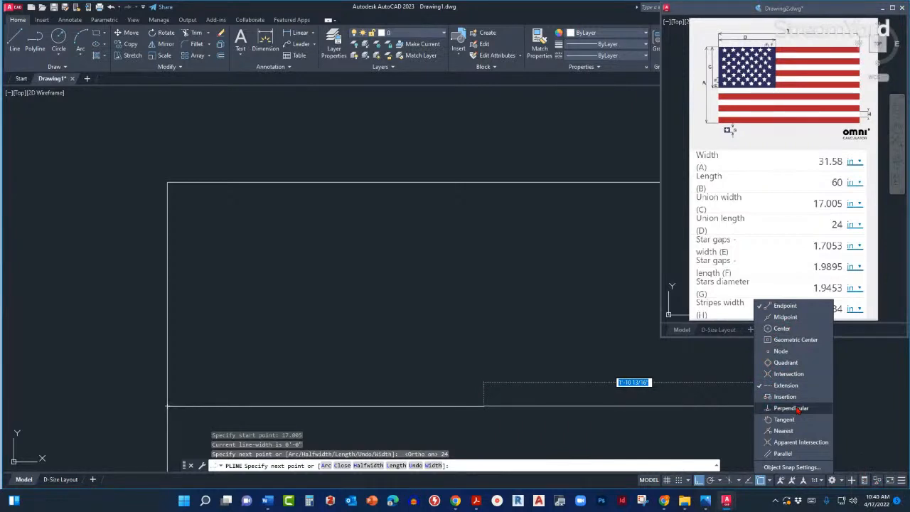
{"action": "left_click", "coordinate": [768, 410]}
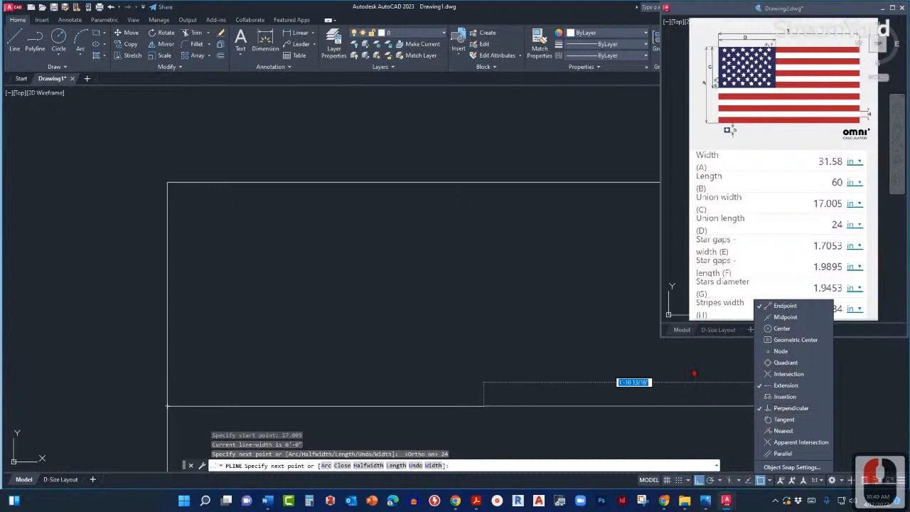
{"action": "left_click", "coordinate": [516, 243]}
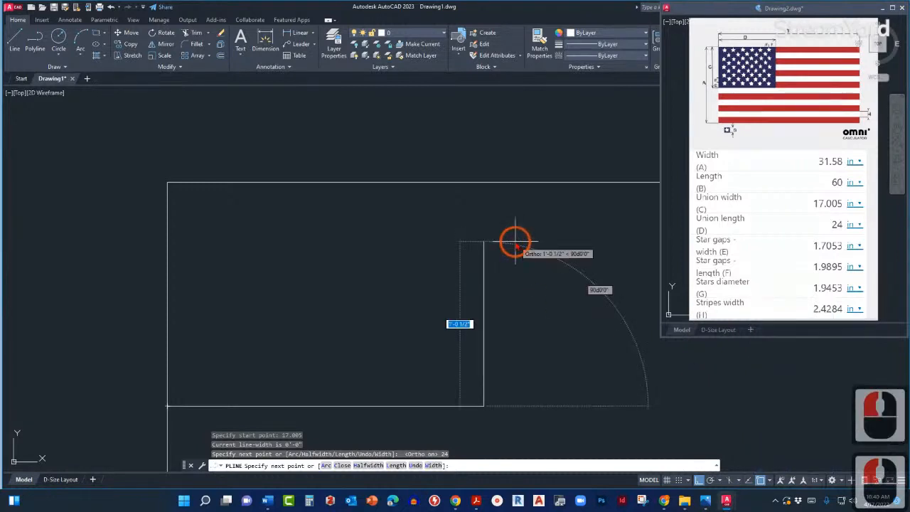
- Complete the union boundary with a vertical segment snapped perpendicular to the outline's top edge, and end the polyline
{"action": "left_click", "coordinate": [484, 185]}
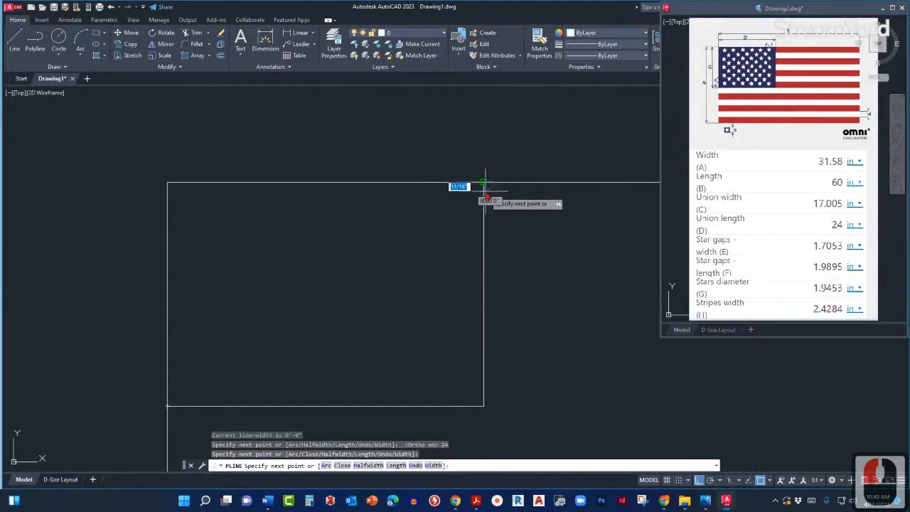
{"action": "scroll", "coordinate": [483, 183], "scroll_direction": "up", "scroll_amount": 3}
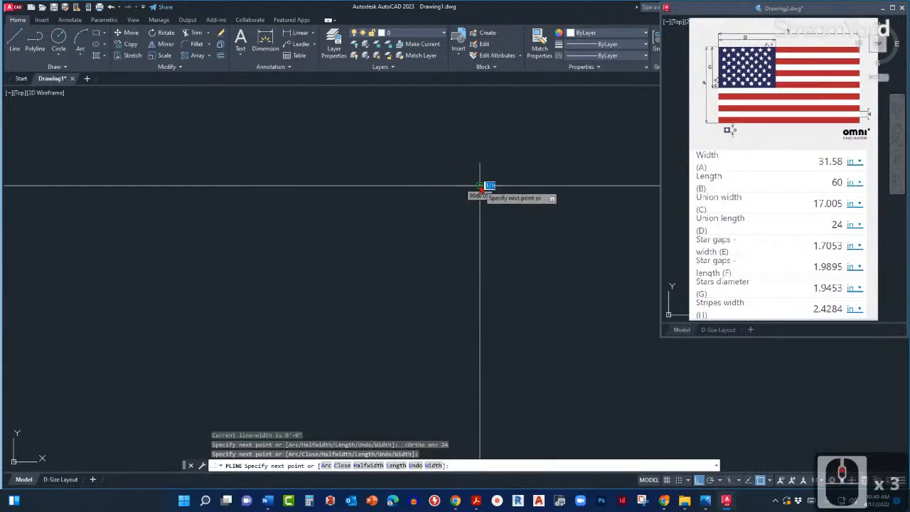
{"action": "scroll", "coordinate": [521, 253], "scroll_direction": "down", "scroll_amount": 4}
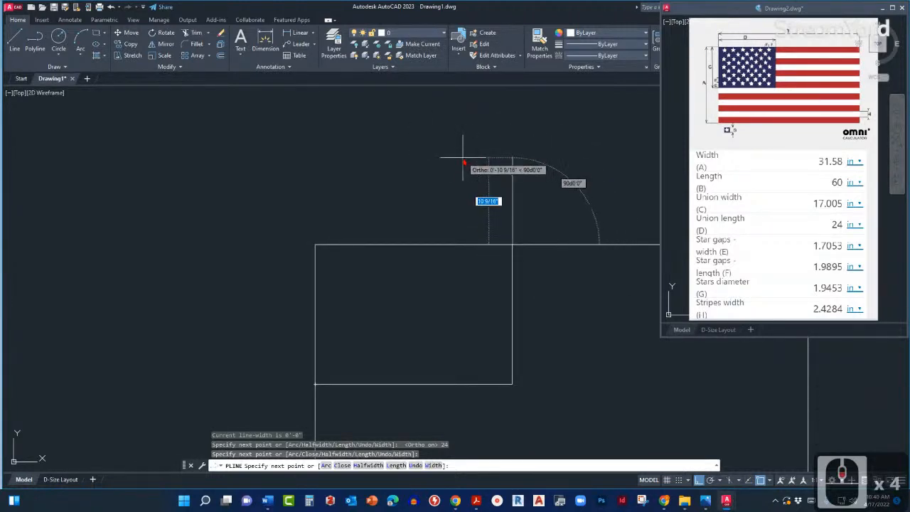
{"action": "key", "text": "Escape"}
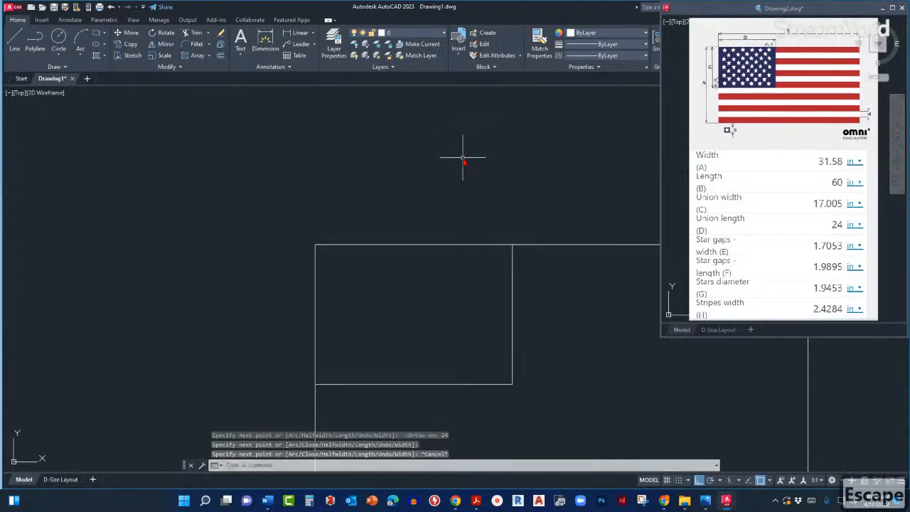
- Examine the whole flag outline and its union area against the stripe layout in the reference drawing
{"action": "left_click", "coordinate": [672, 163]}
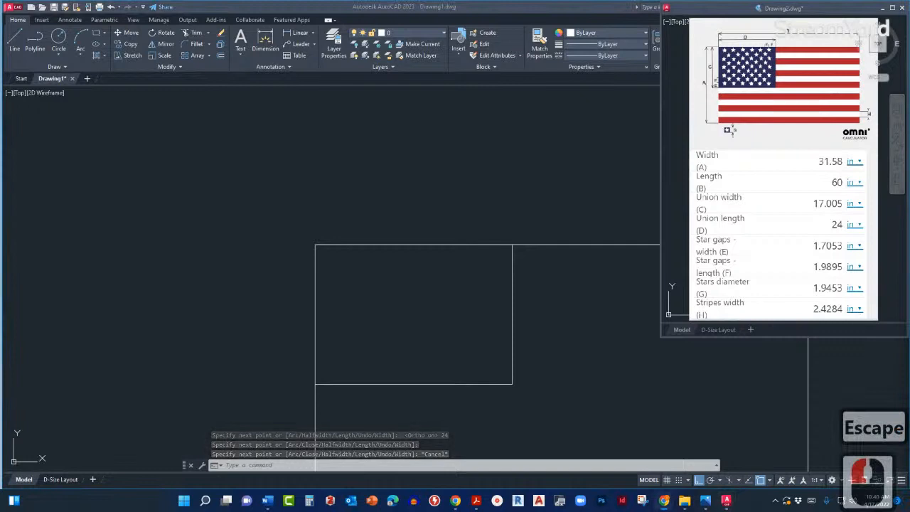
{"action": "left_click", "coordinate": [444, 177]}
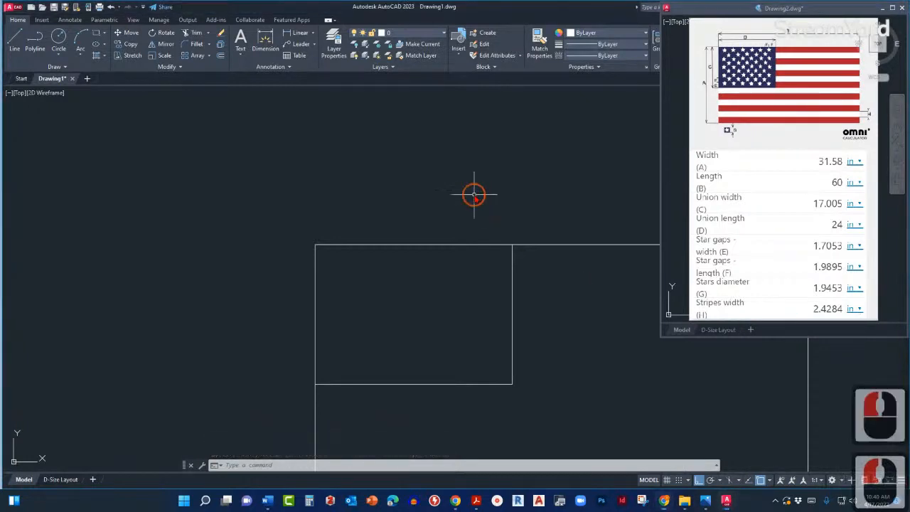
{"action": "scroll", "coordinate": [444, 177], "scroll_direction": "down", "scroll_amount": 2}
{"action": "middle_click_drag", "start_coordinate": [532, 261], "coordinate": [455, 246]}
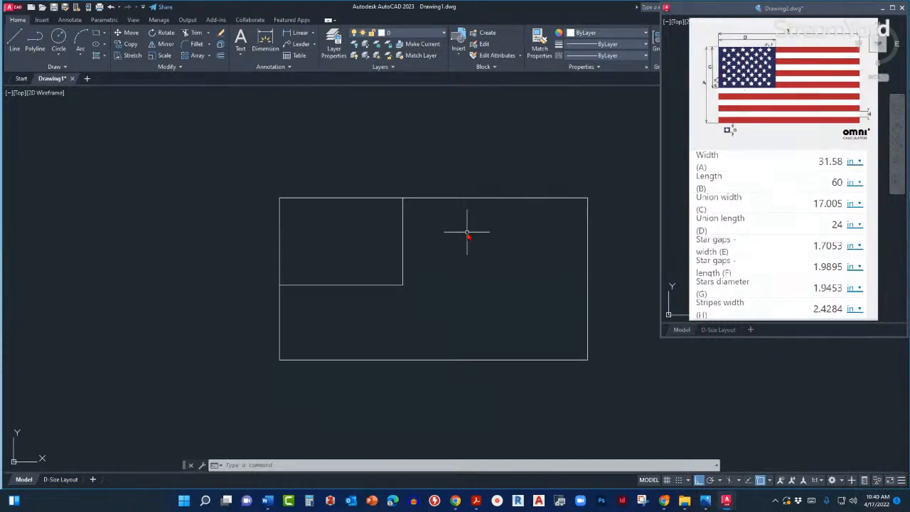
{"action": "scroll", "coordinate": [430, 267], "scroll_direction": "up", "scroll_amount": 3}
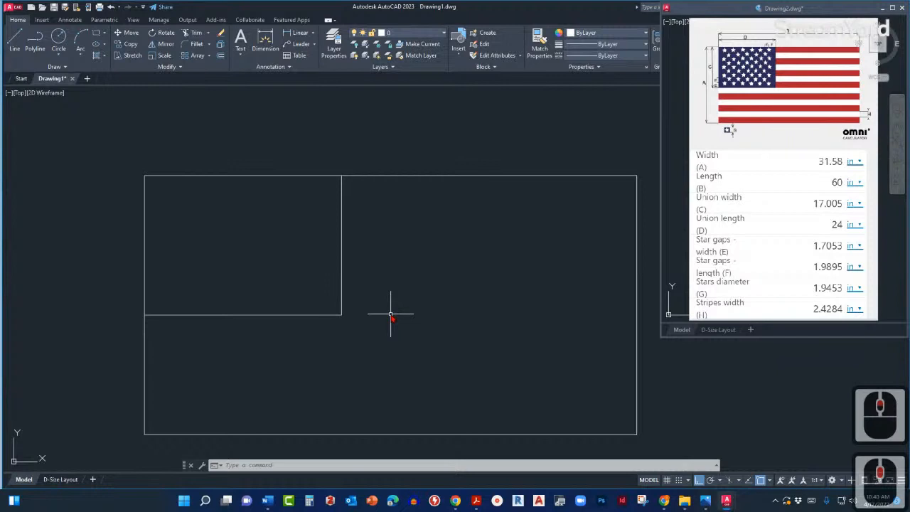
{"action": "middle_click_drag", "start_coordinate": [391, 313], "coordinate": [391, 269]}
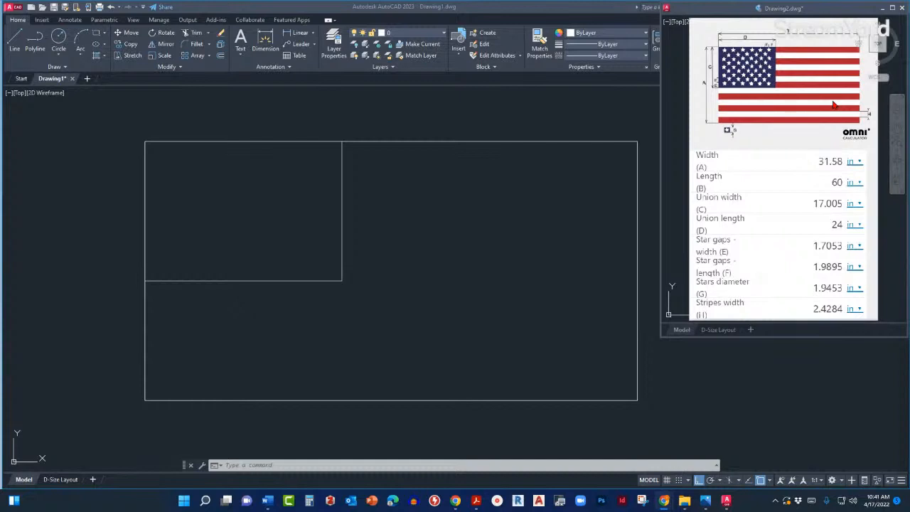
{"action": "left_click", "coordinate": [561, 190]}
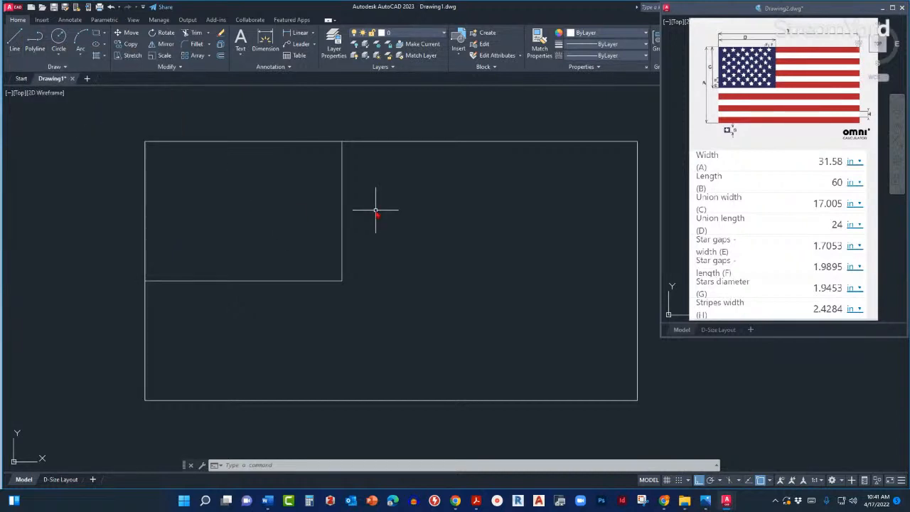
{"action": "middle_click_drag", "start_coordinate": [375, 210], "coordinate": [404, 225]}
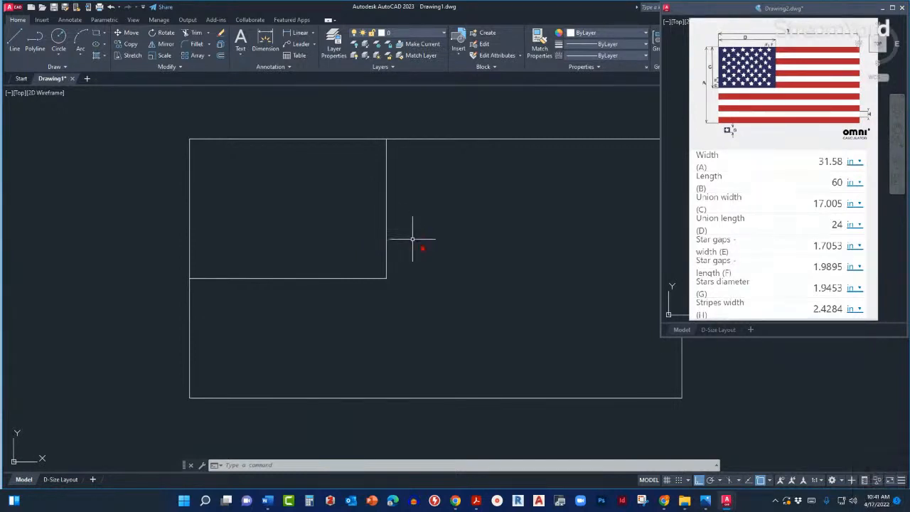
{"action": "middle_click_drag", "start_coordinate": [417, 244], "coordinate": [376, 249]}
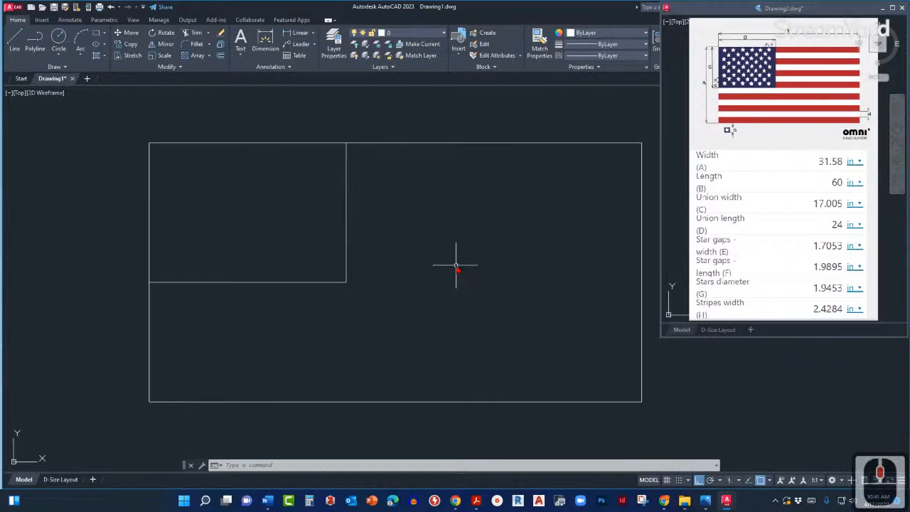
{"action": "type", "text": "l"}
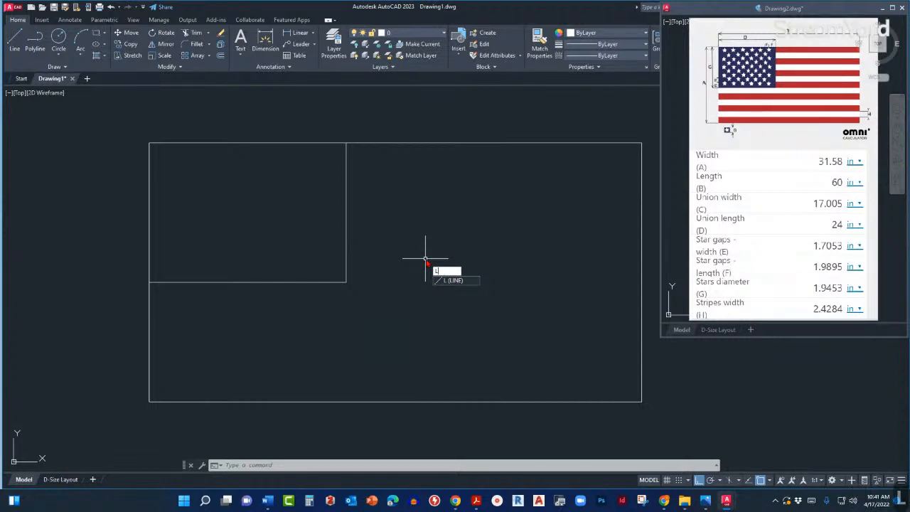
{"action": "key", "text": "Return"}
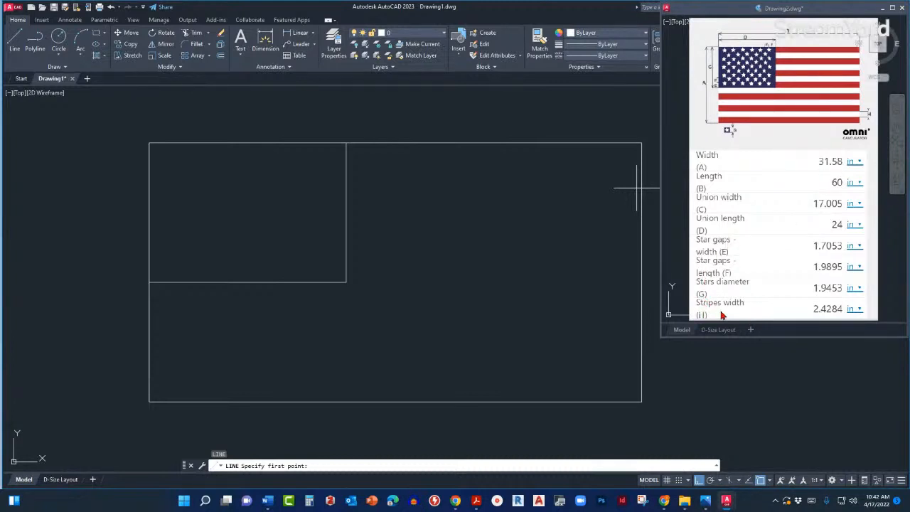
- Examine the stripe width (H) row of the dimension table in the Drawing2 reference, and return to Drawing1
{"action": "left_click", "coordinate": [783, 219]}
{"action": "scroll", "coordinate": [777, 218], "scroll_direction": "down", "scroll_amount": 1}
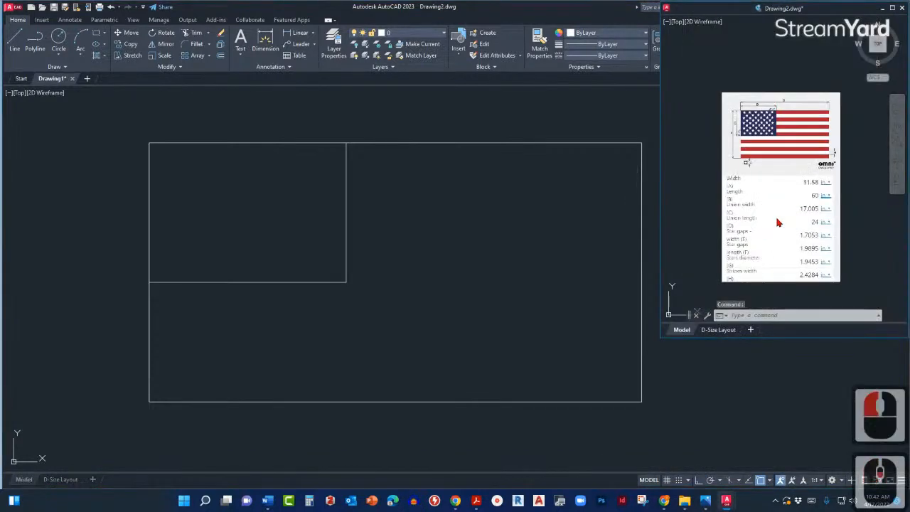
{"action": "scroll", "coordinate": [786, 280], "scroll_direction": "up", "scroll_amount": 1}
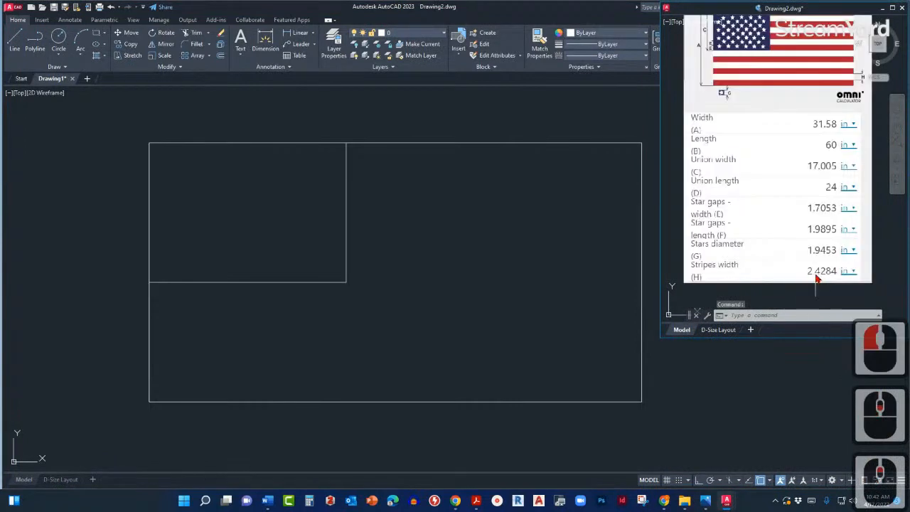
{"action": "left_click", "coordinate": [800, 283]}
{"action": "middle_click", "coordinate": [800, 283]}
{"action": "middle_click", "coordinate": [800, 283]}
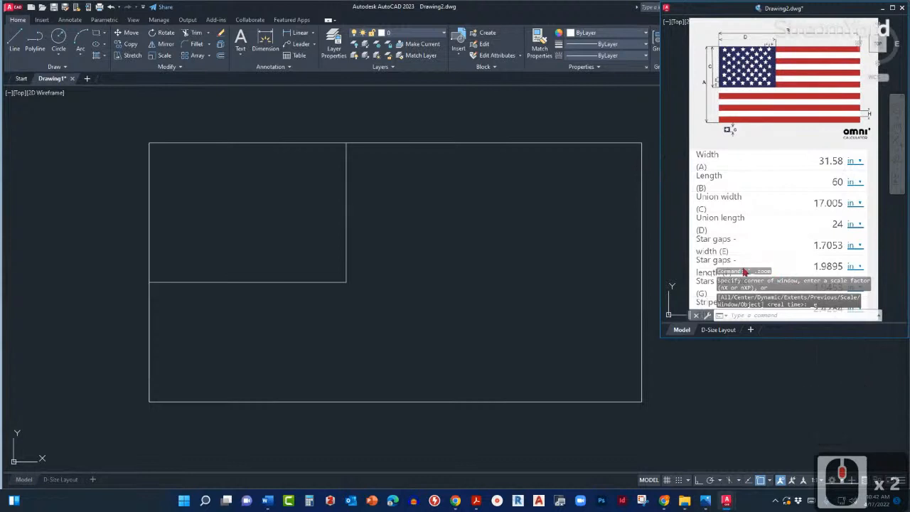
{"action": "left_click", "coordinate": [448, 246]}
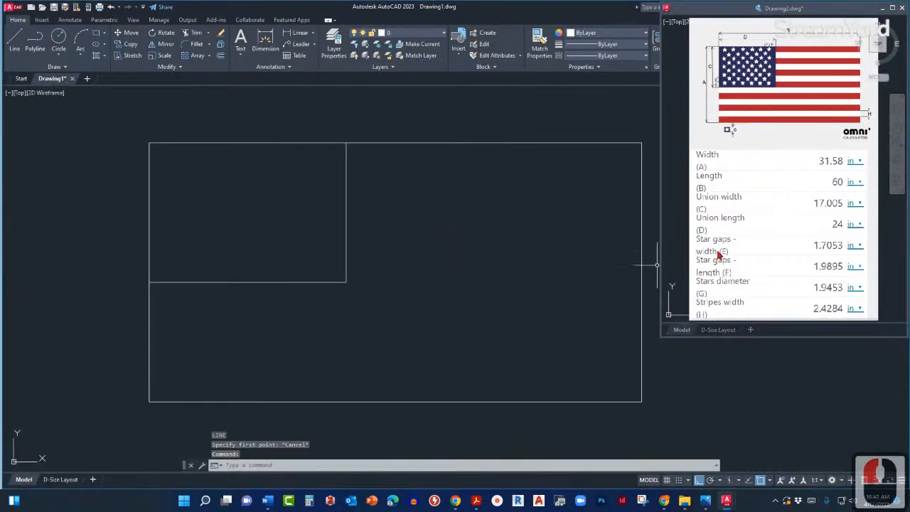
{"action": "middle_click", "coordinate": [732, 230]}
{"action": "middle_click", "coordinate": [727, 220]}
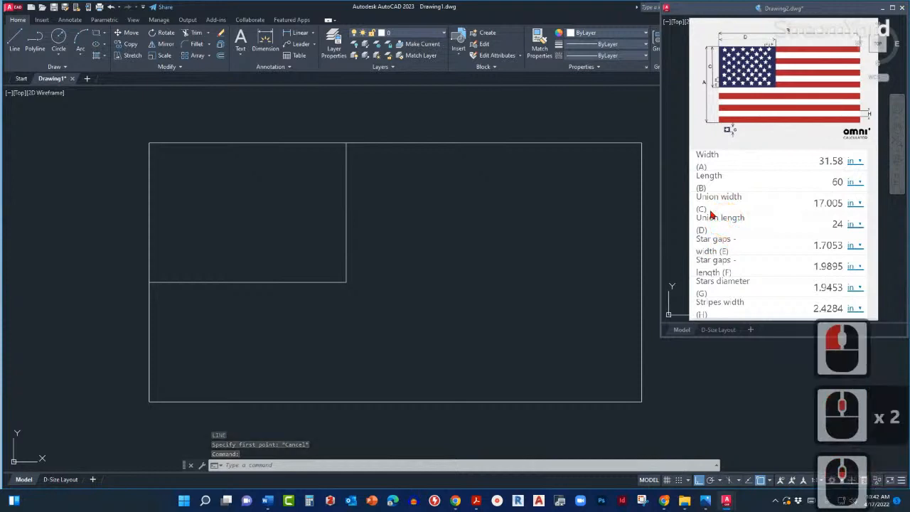
{"action": "double_click", "coordinate": [706, 196]}
{"action": "middle_click_drag", "start_coordinate": [716, 227], "coordinate": [713, 212]}
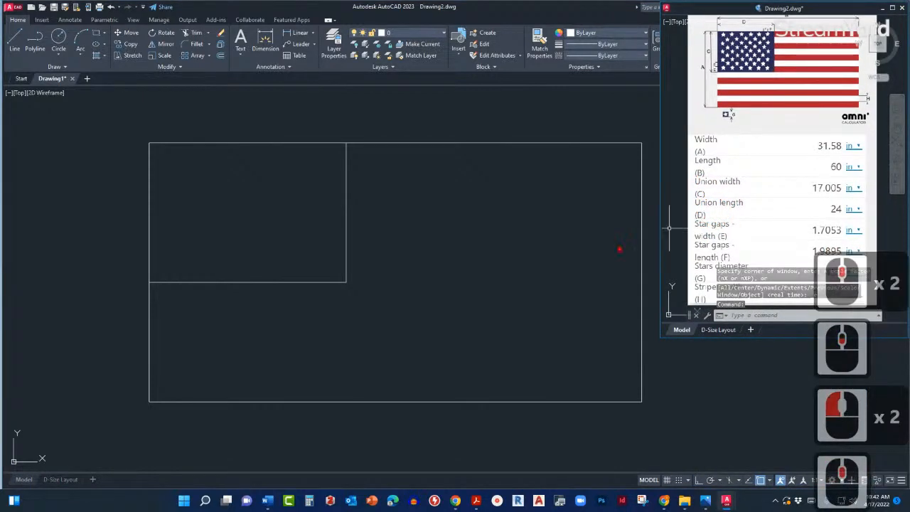
{"action": "double_click", "coordinate": [605, 242]}
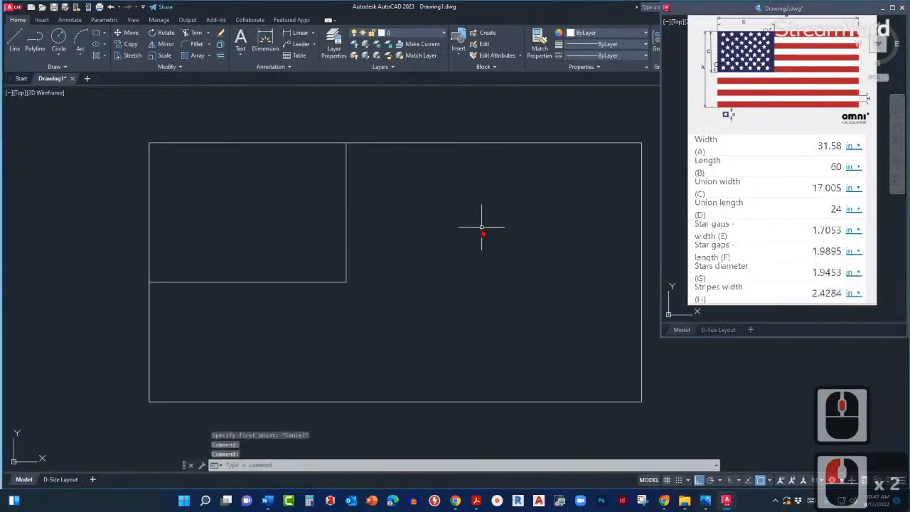
{"action": "type", "text": "l"}
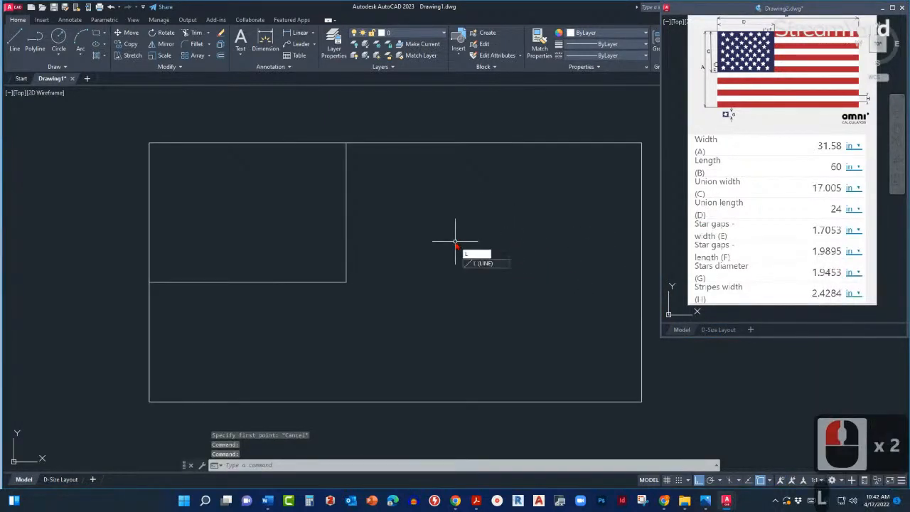
{"action": "key", "text": "Return"}
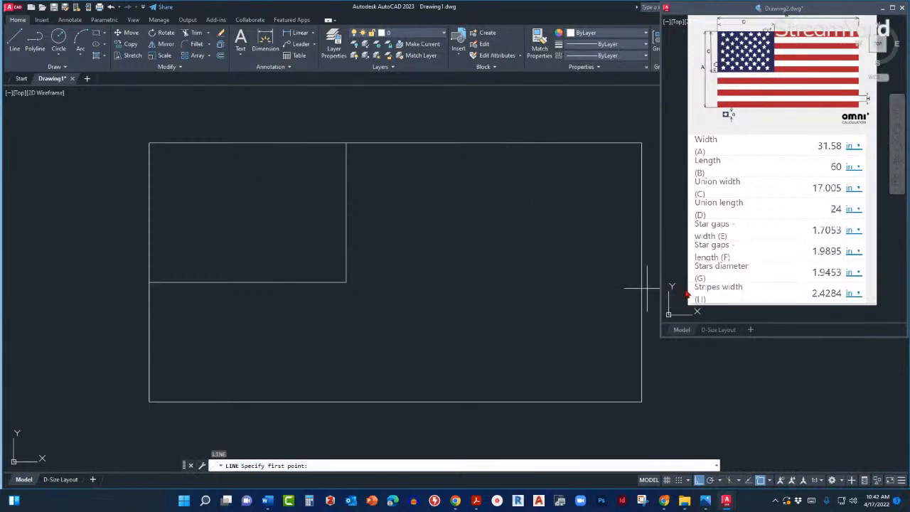
{"action": "key", "text": "Escape"}
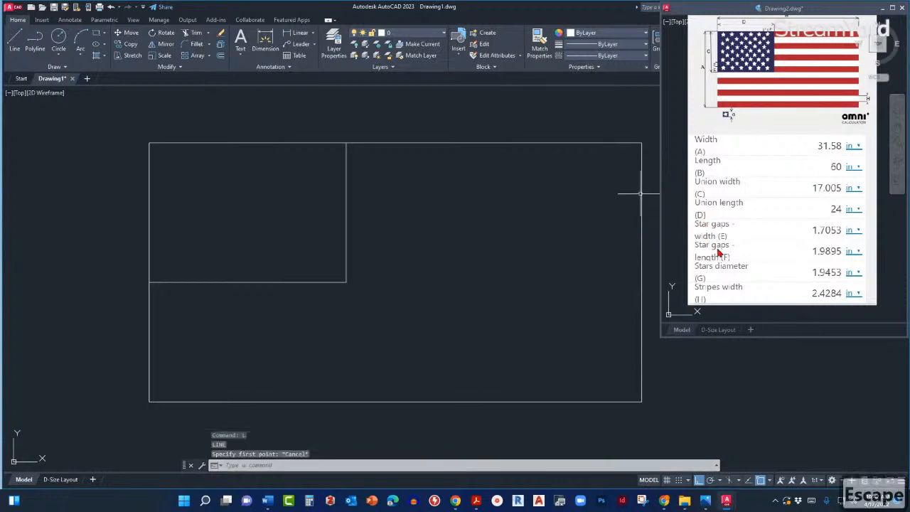
- Draw a horizontal line from 2.4284 in below the outline's upper-right corner, snapped perpendicular to the union's right edge
{"action": "left_click", "coordinate": [718, 247]}
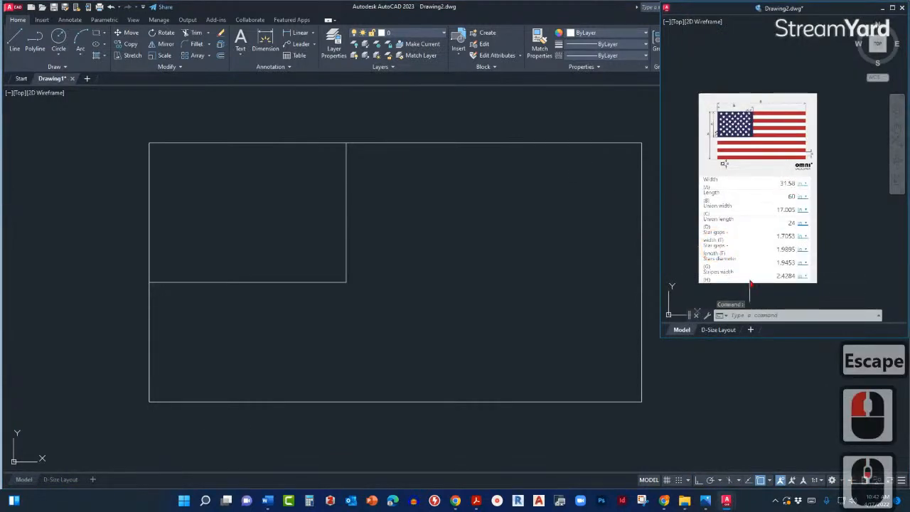
{"action": "scroll", "coordinate": [739, 280], "scroll_direction": "up", "scroll_amount": 2}
{"action": "middle_click_drag", "start_coordinate": [736, 252], "coordinate": [740, 271]}
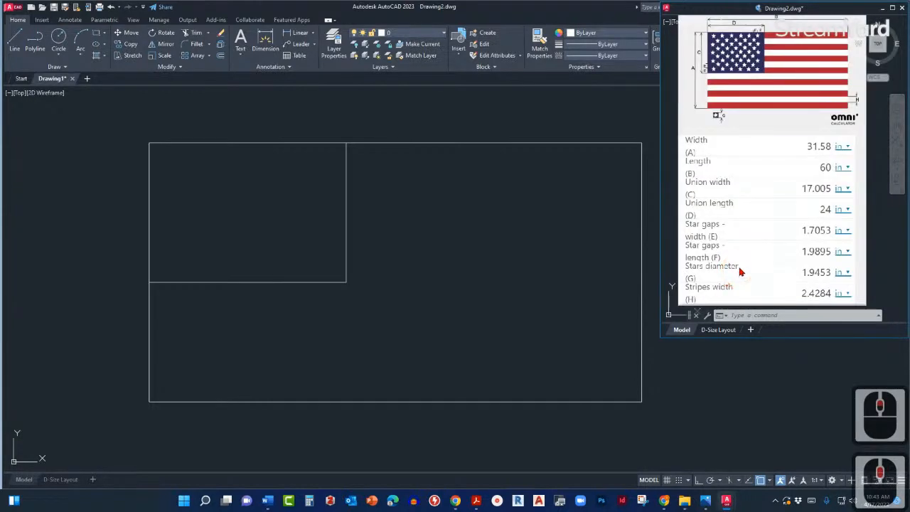
{"action": "left_click", "coordinate": [569, 242]}
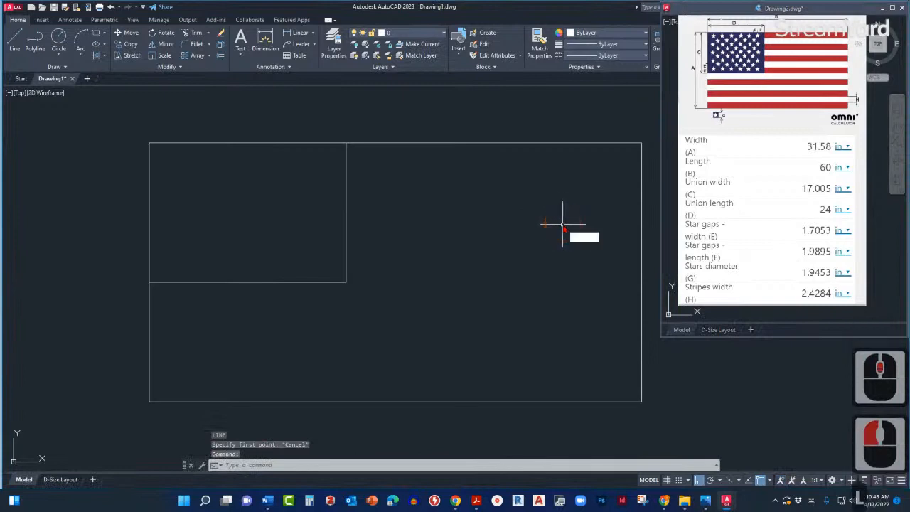
{"action": "type", "text": "L"}
{"action": "key", "text": "Return"}
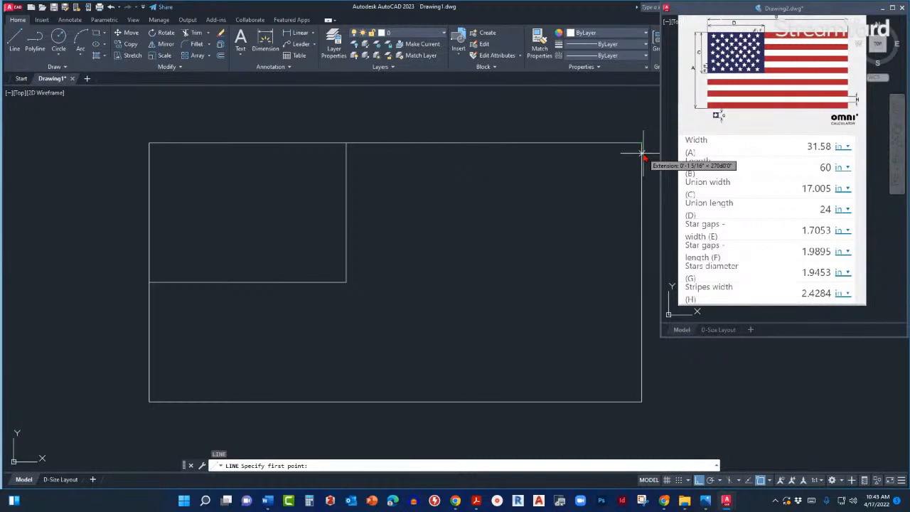
{"action": "type", "text": "3"}
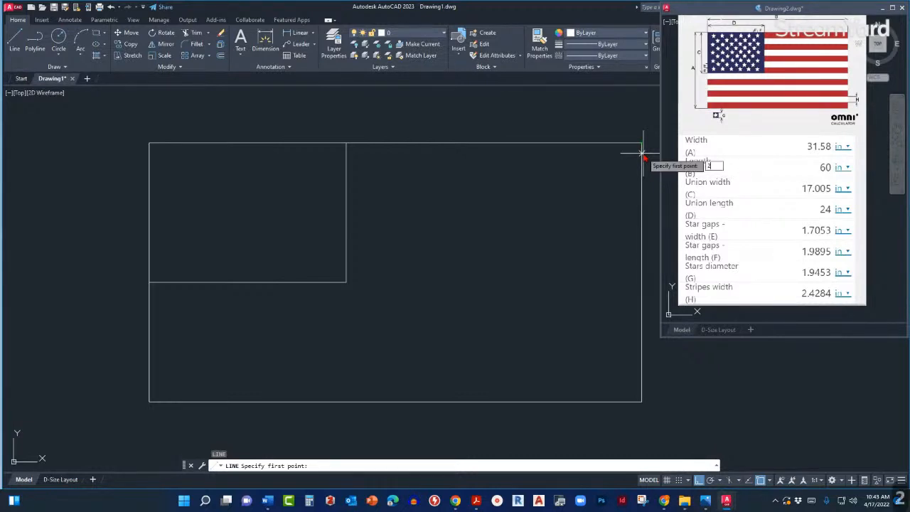
{"action": "type", "text": ".4"}
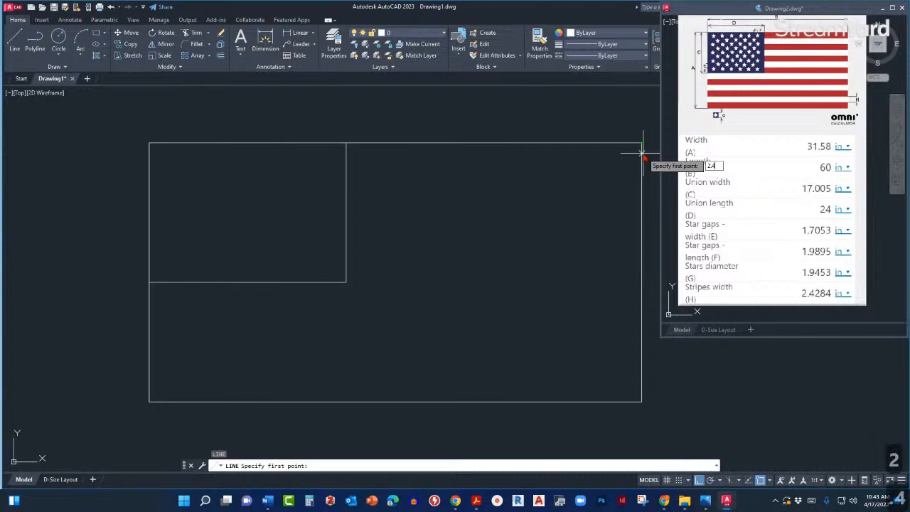
{"action": "type", "text": "284"}
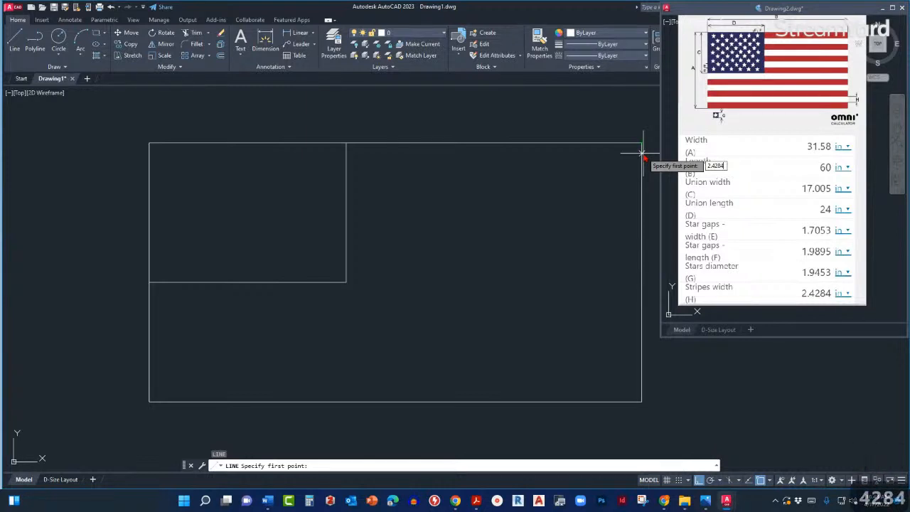
{"action": "key", "text": "Return"}
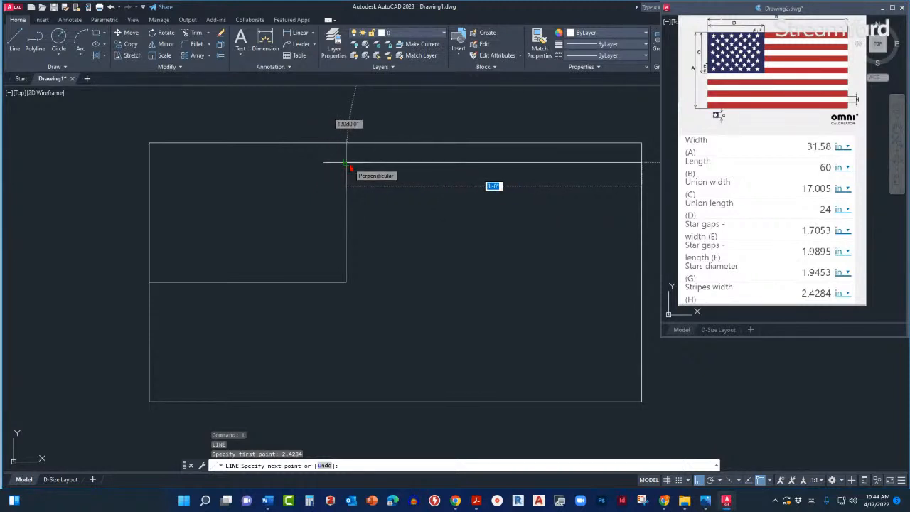
{"action": "left_click", "coordinate": [347, 165]}
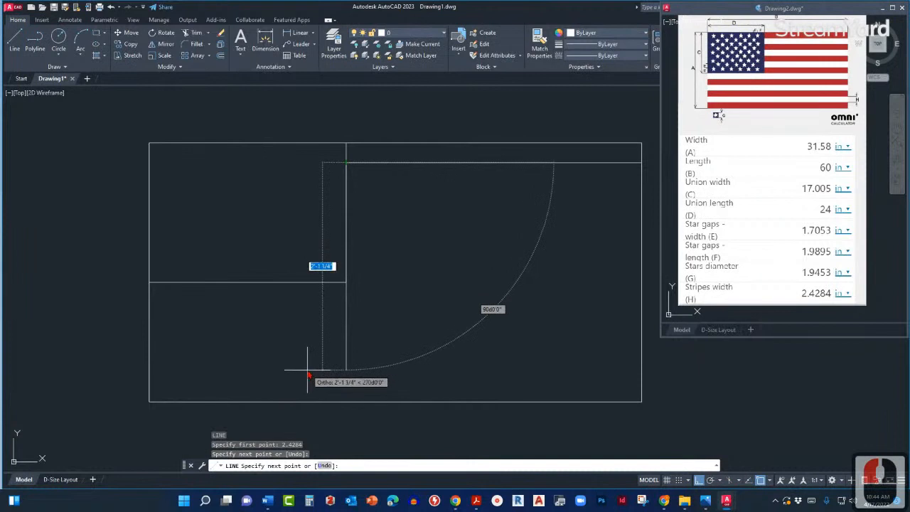
{"action": "key", "text": "Escape"}
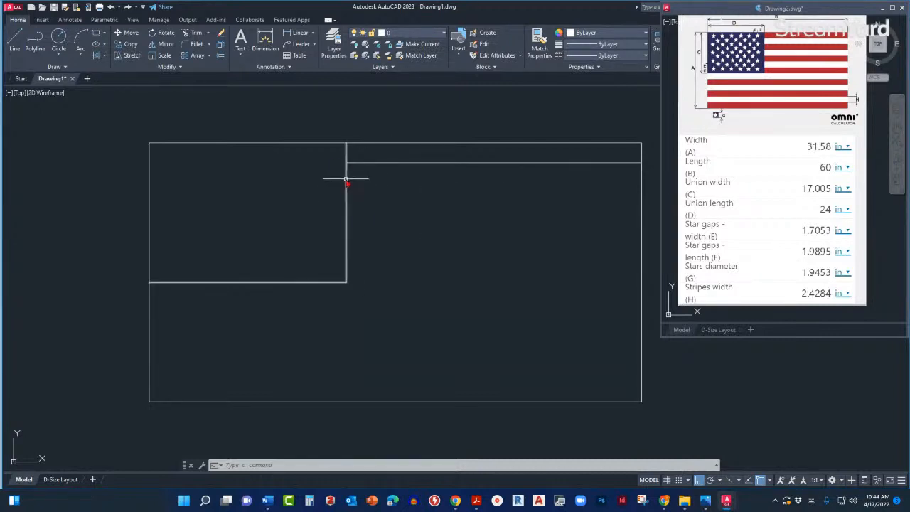
- Inspect the union polyline and the first stripe line by selecting each in turn, and clear the selection
{"action": "left_click", "coordinate": [346, 252]}
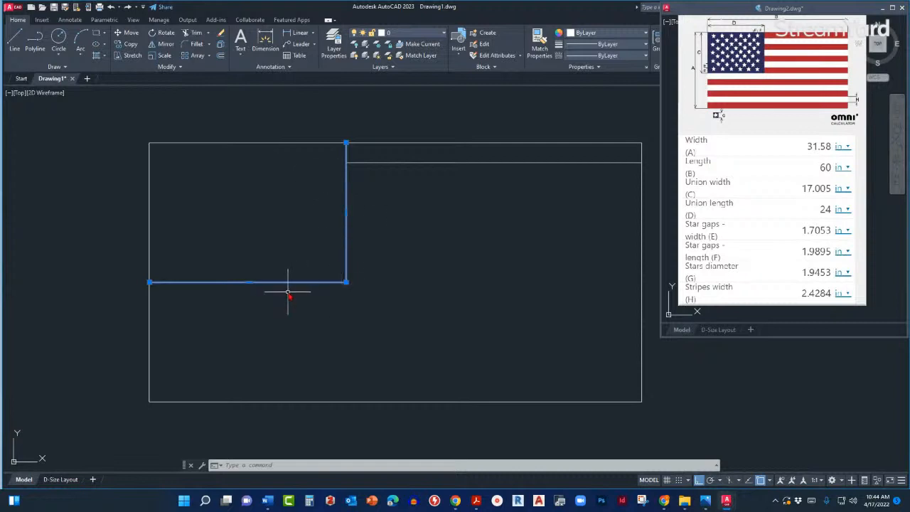
{"action": "key", "text": "Escape"}
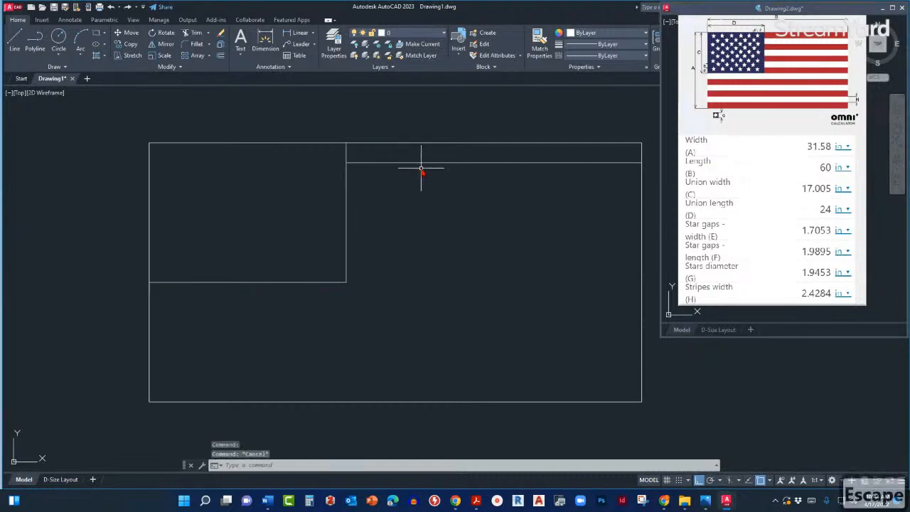
{"action": "left_click", "coordinate": [421, 166]}
{"action": "left_click", "coordinate": [410, 159]}
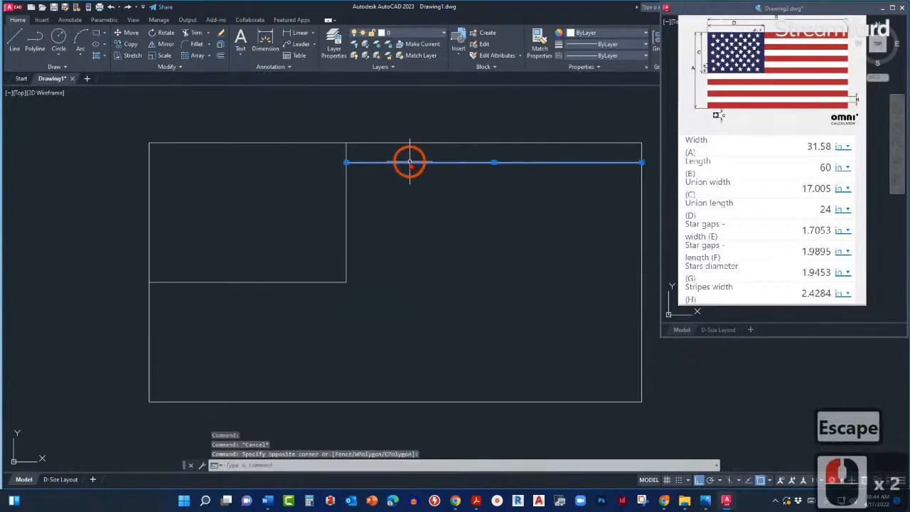
{"action": "key", "text": "Escape"}
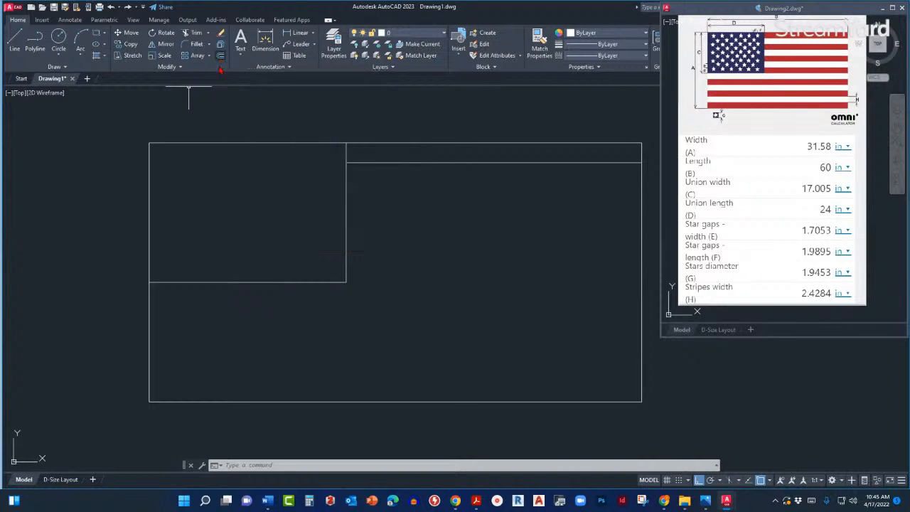
- Offset the first stripe line downward by the distance picked from the outline's upper-right corner to the line's right endpoint
{"action": "type", "text": "o"}
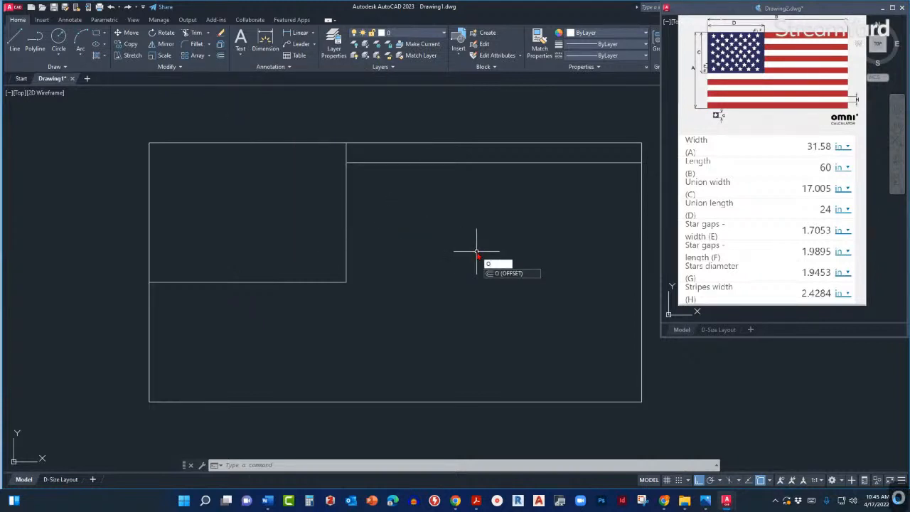
{"action": "key", "text": "Return"}
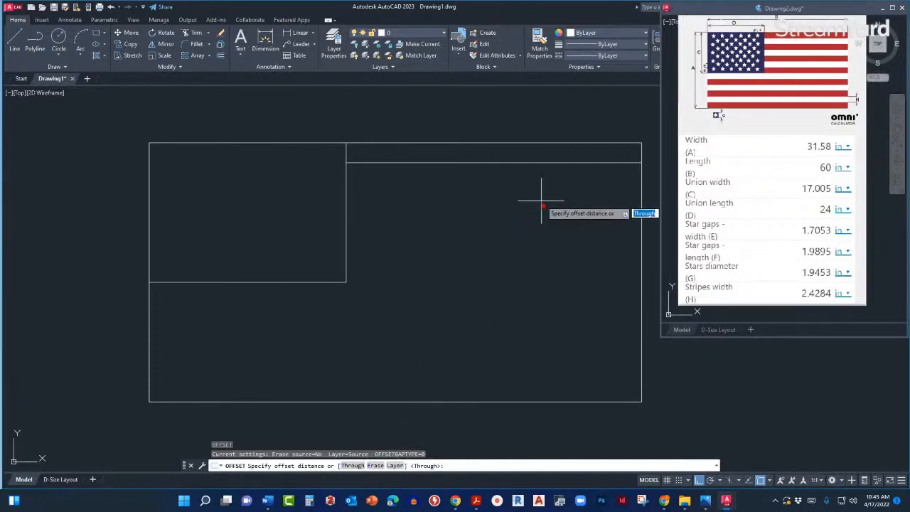
{"action": "left_click", "coordinate": [642, 144]}
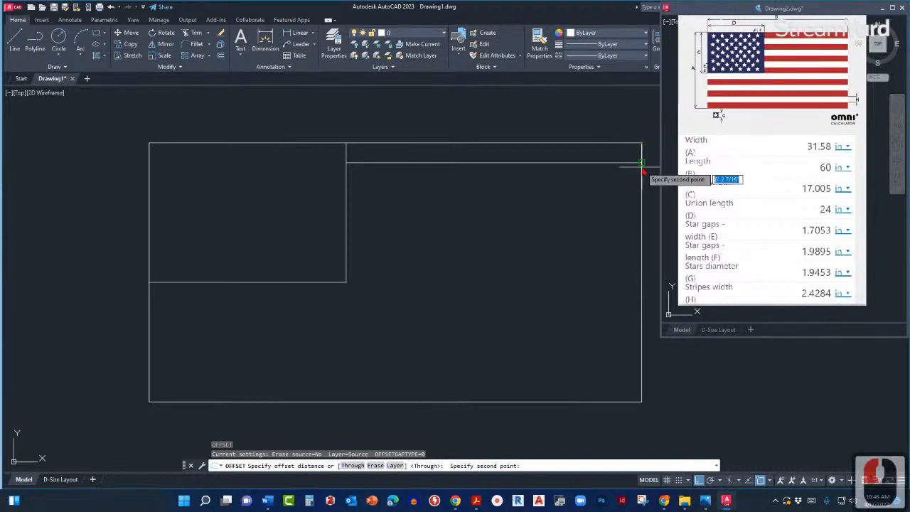
{"action": "left_click", "coordinate": [642, 164]}
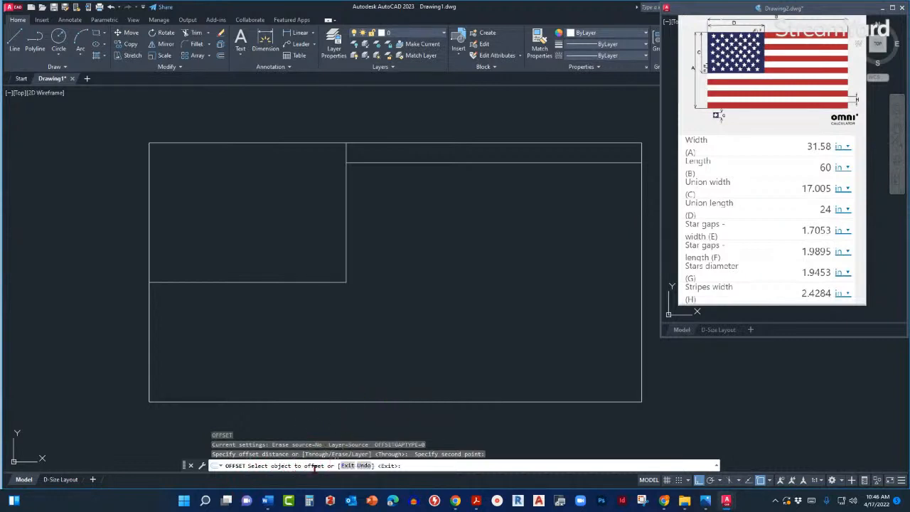
{"action": "left_click", "coordinate": [495, 164]}
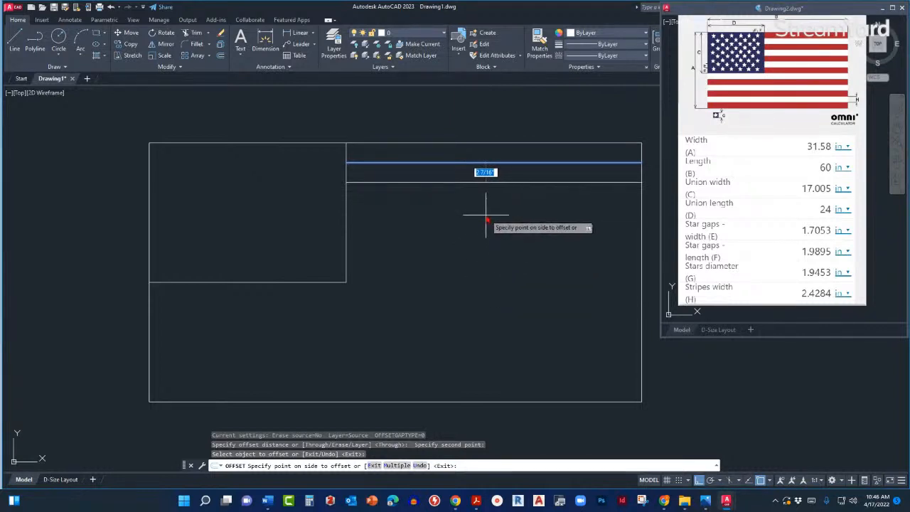
{"action": "left_click", "coordinate": [491, 361]}
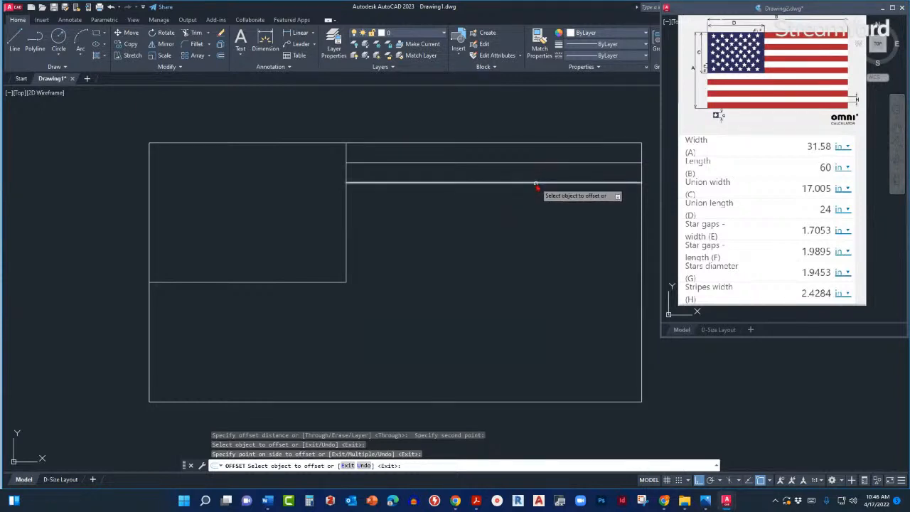
- Offset the stripe lines downward one after another at the current offset distance, adding five lines down to the union's bottom edge
{"action": "left_click", "coordinate": [498, 183]}
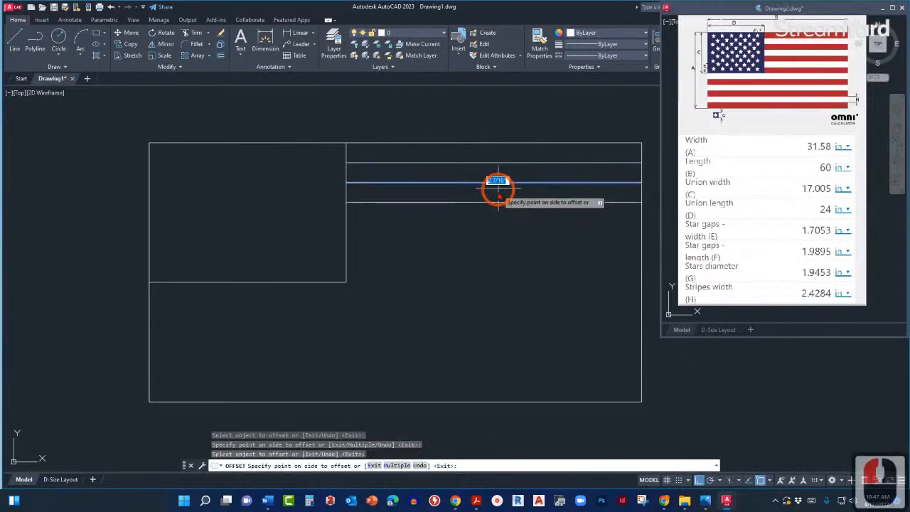
{"action": "left_click", "coordinate": [477, 329]}
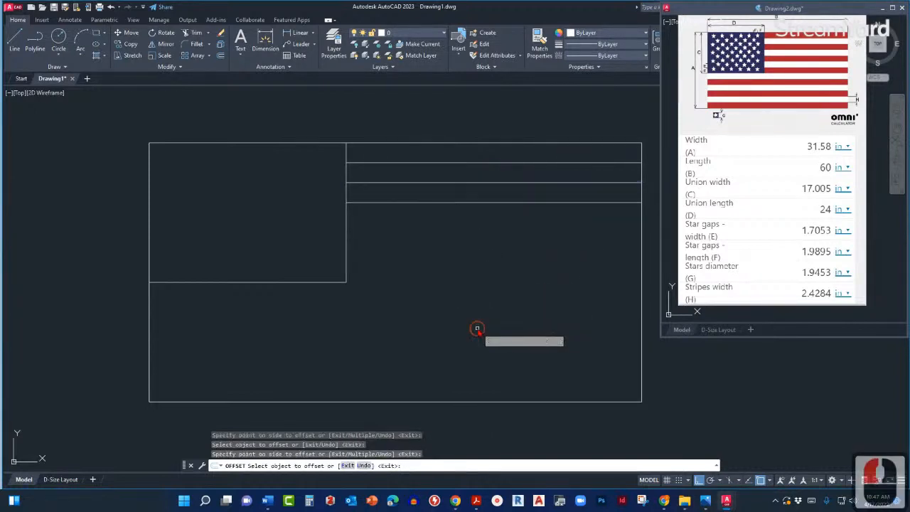
{"action": "left_click", "coordinate": [523, 205]}
{"action": "left_click", "coordinate": [518, 283]}
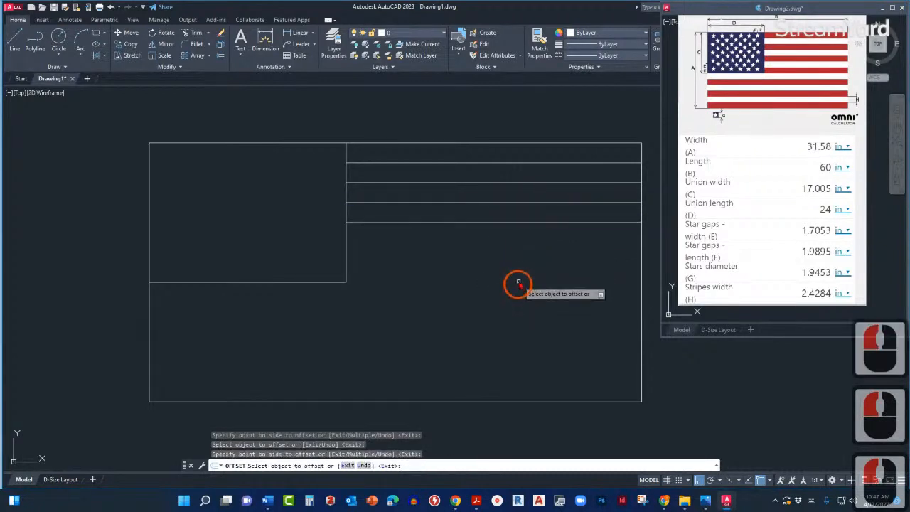
{"action": "left_click", "coordinate": [523, 229]}
{"action": "left_click", "coordinate": [522, 272]}
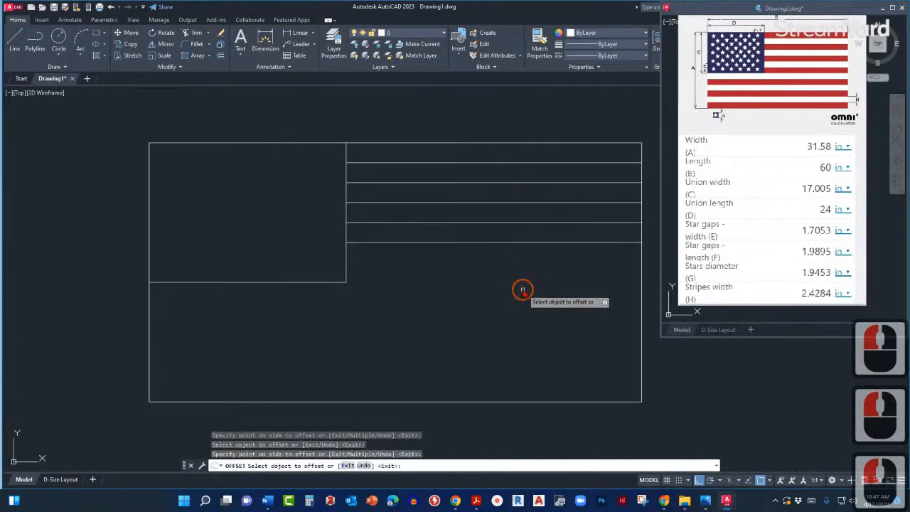
{"action": "left_click", "coordinate": [524, 245]}
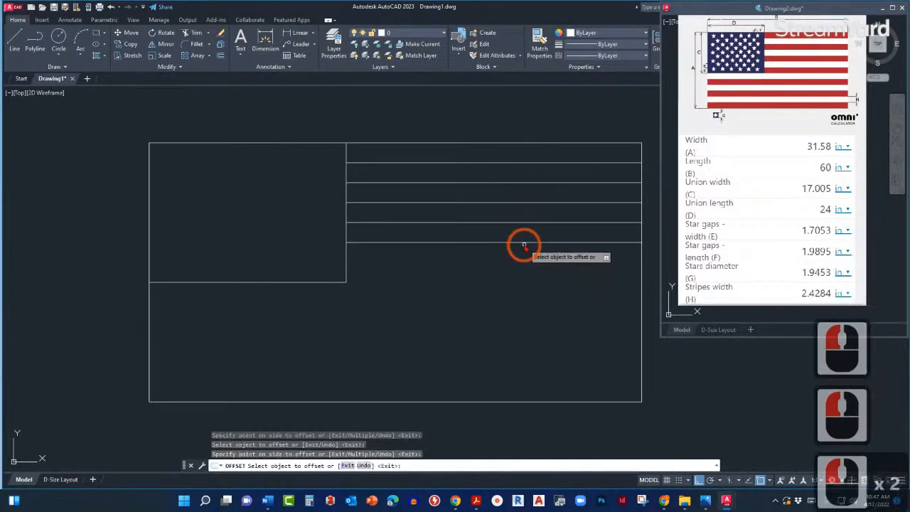
{"action": "left_click", "coordinate": [517, 292]}
{"action": "left_click", "coordinate": [518, 261]}
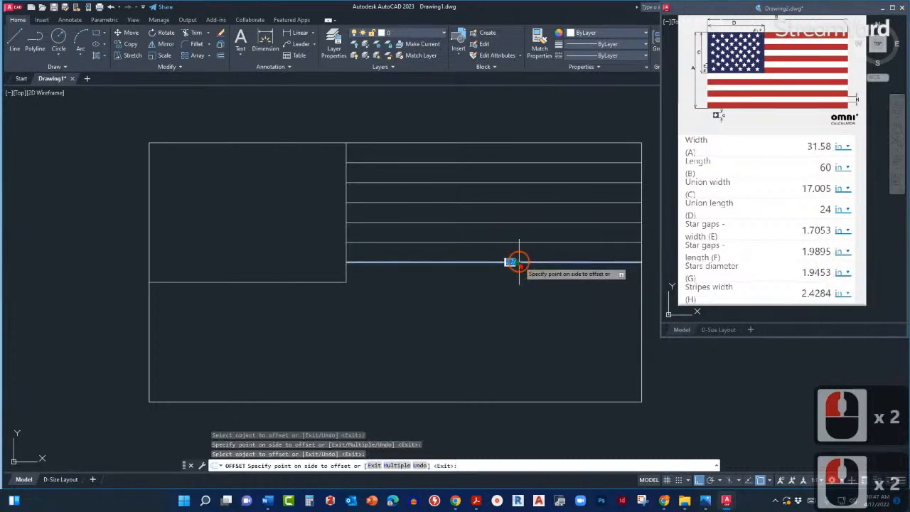
{"action": "left_click", "coordinate": [517, 305]}
- Continue offsetting each newest stripe line downward, adding five lines between the union's bottom edge and the outline's bottom edge
{"action": "left_click", "coordinate": [519, 282]}
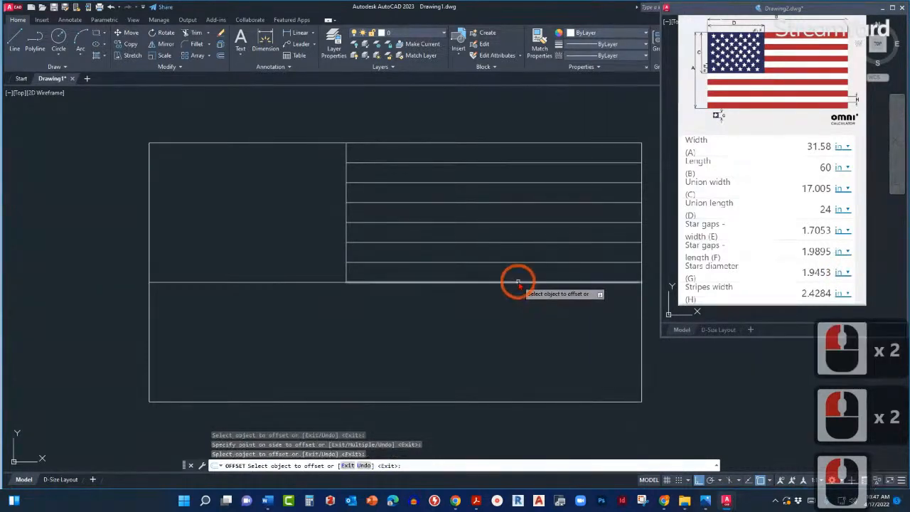
{"action": "left_click", "coordinate": [517, 321]}
{"action": "left_click", "coordinate": [516, 303]}
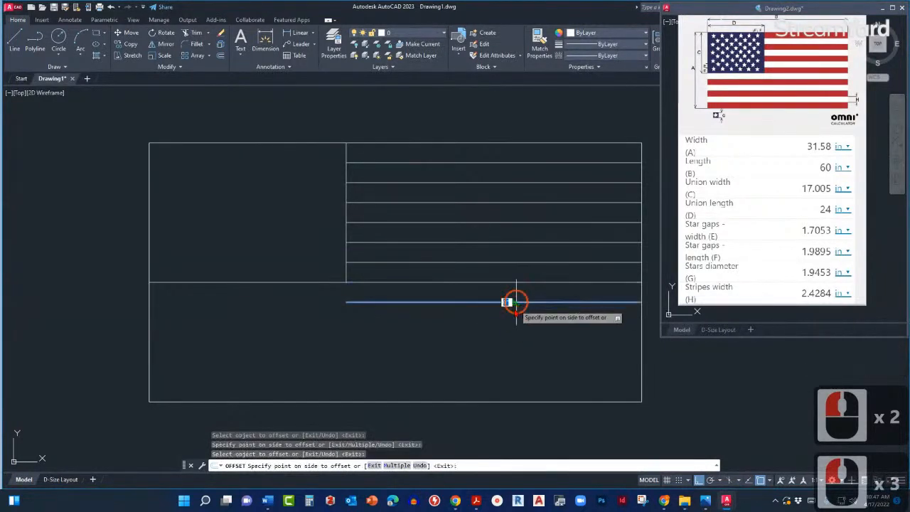
{"action": "left_click", "coordinate": [512, 340]}
{"action": "left_click", "coordinate": [518, 321]}
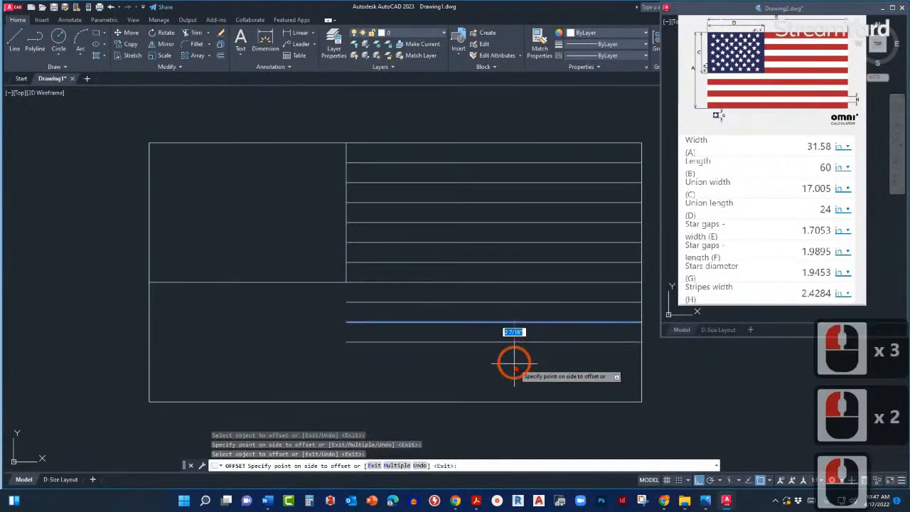
{"action": "left_click", "coordinate": [514, 352]}
{"action": "left_click", "coordinate": [515, 342]}
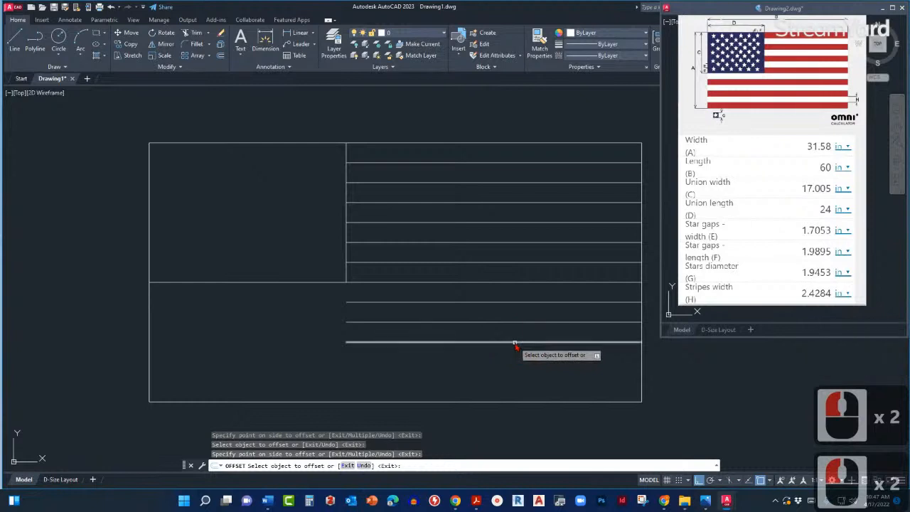
{"action": "left_click", "coordinate": [511, 389]}
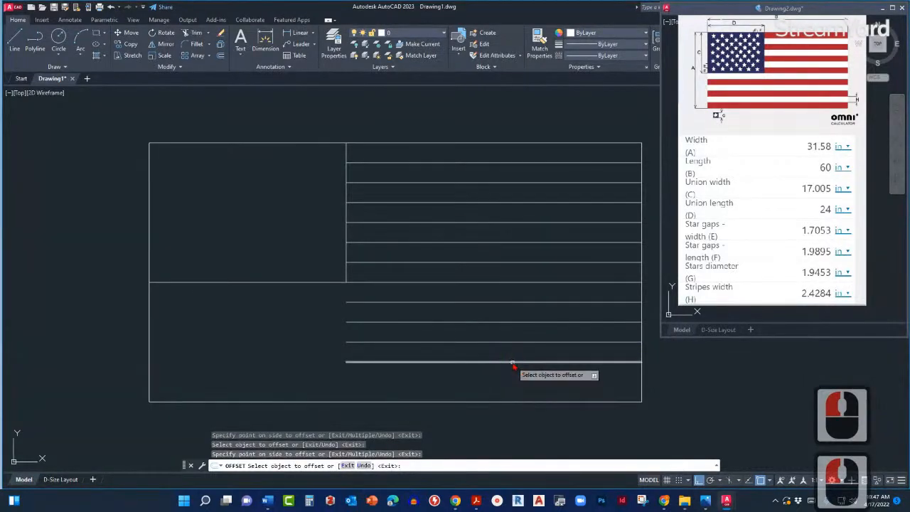
{"action": "left_click", "coordinate": [512, 363]}
{"action": "left_click", "coordinate": [509, 381]}
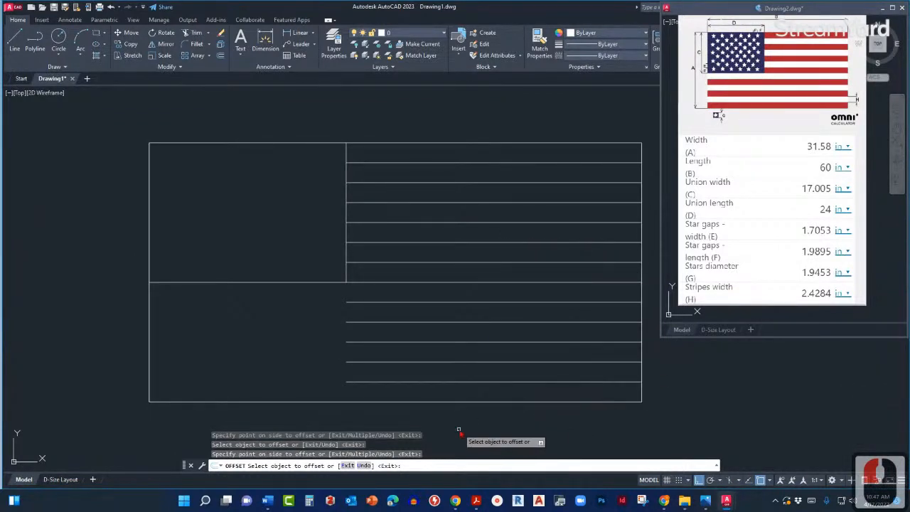
{"action": "key", "text": "Escape"}
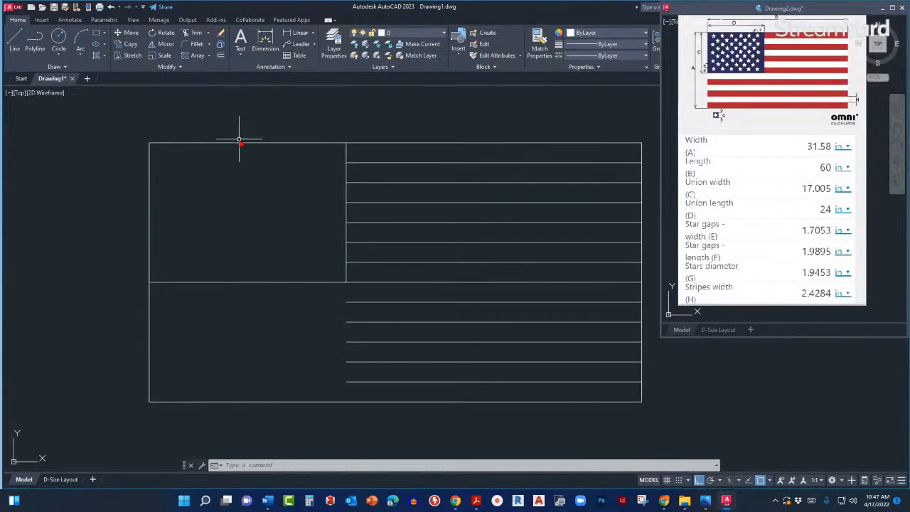
- Extend the two uppermost short stripe lines below the union to the outline's left edge
{"action": "left_click", "coordinate": [209, 33]}
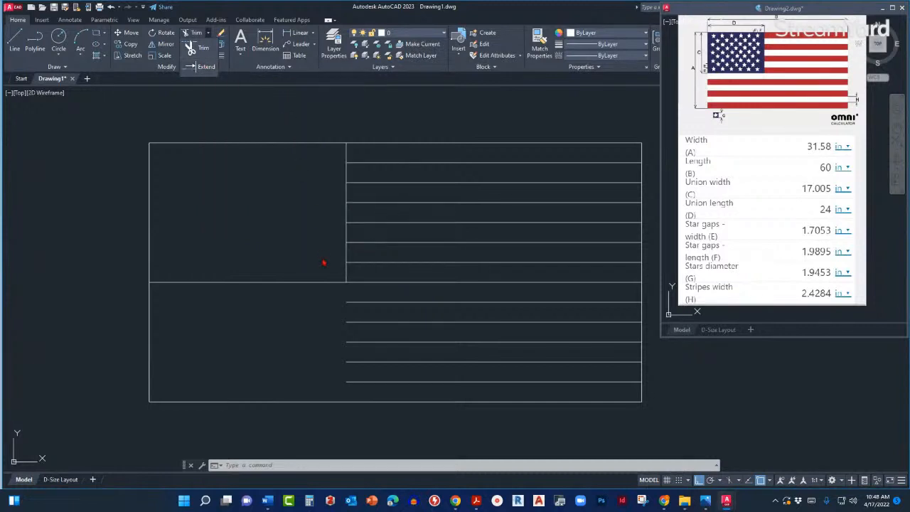
{"action": "left_click", "coordinate": [296, 334]}
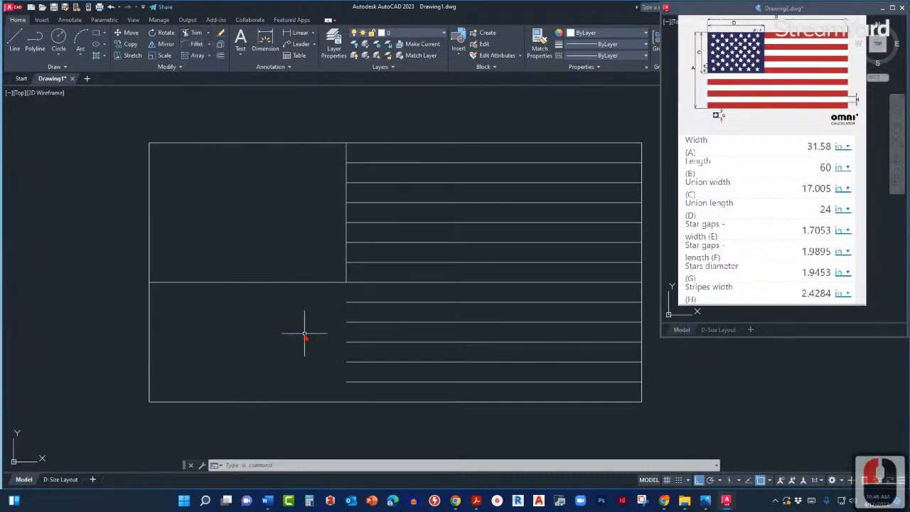
{"action": "type", "text": "EX"}
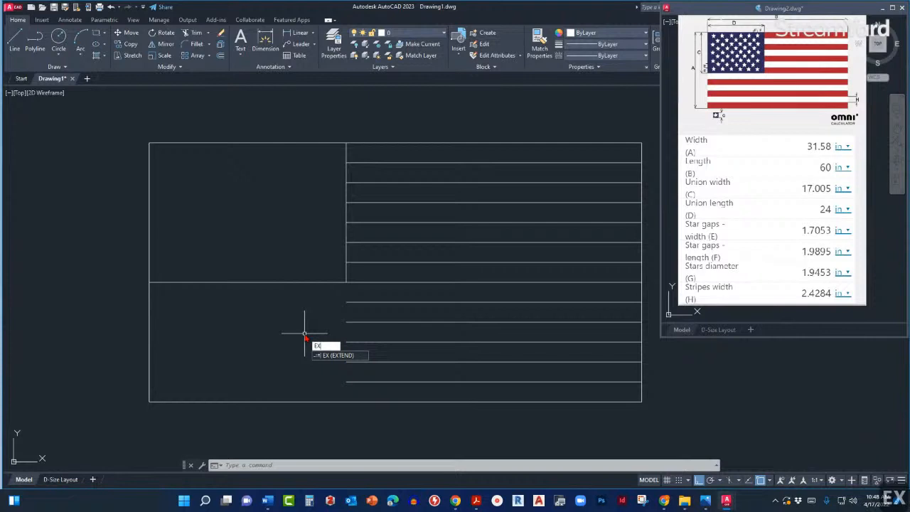
{"action": "key", "text": "Return"}
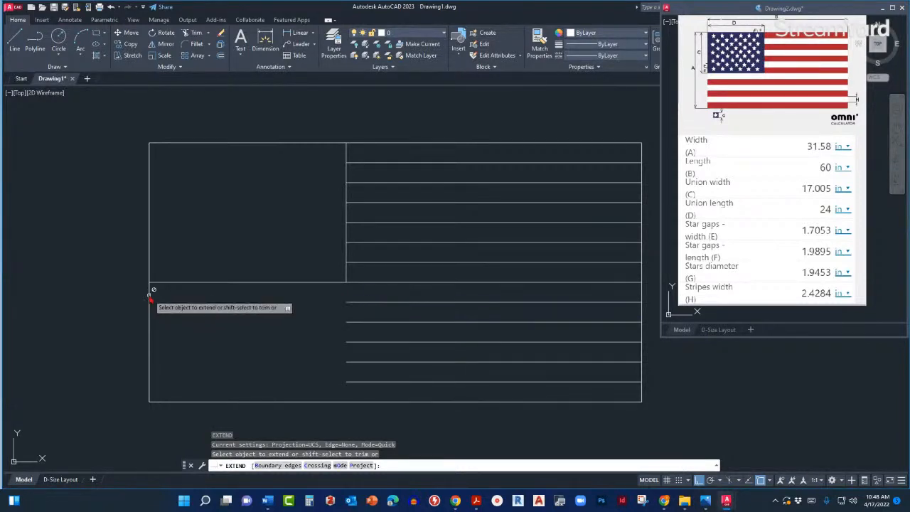
{"action": "left_click", "coordinate": [360, 302]}
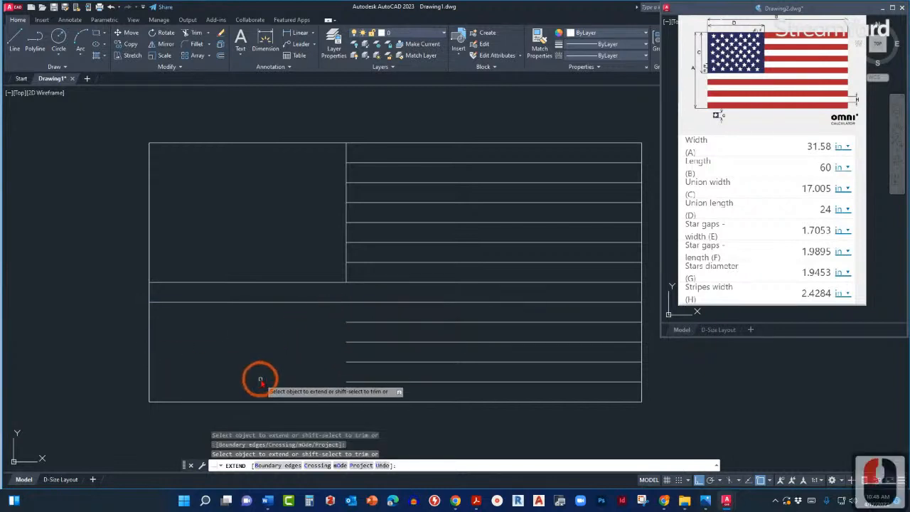
{"action": "left_click", "coordinate": [357, 322]}
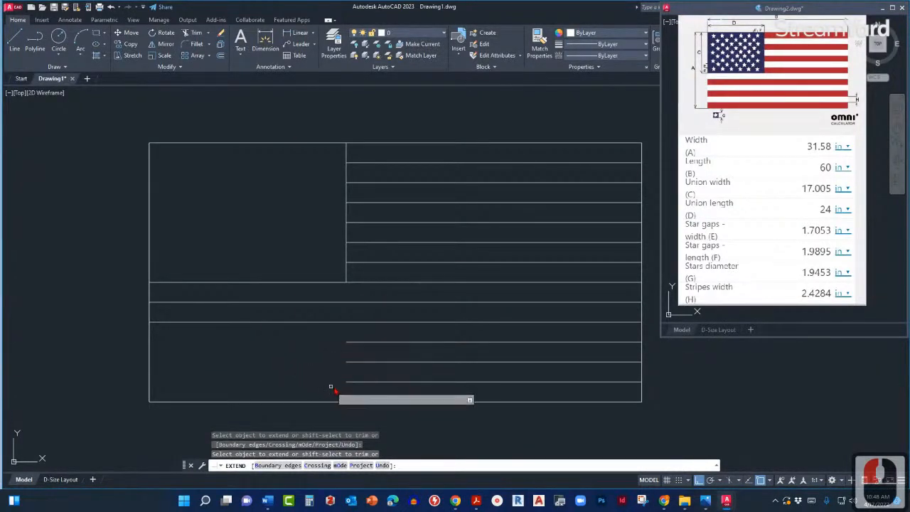
- Extend the remaining three short stripe lines to the outline's left edge together, using a fence across them
{"action": "left_click", "coordinate": [373, 390]}
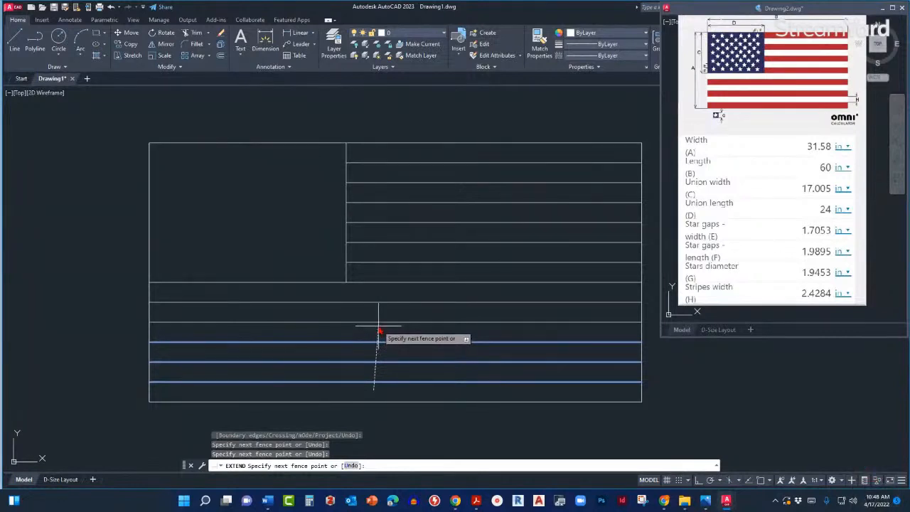
{"action": "left_click", "coordinate": [378, 326]}
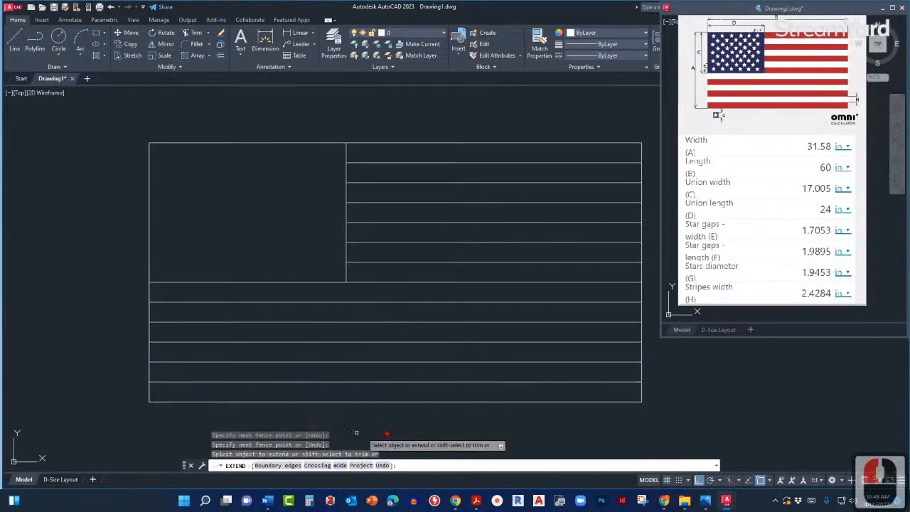
{"action": "left_click", "coordinate": [427, 282], "text": "shift"}
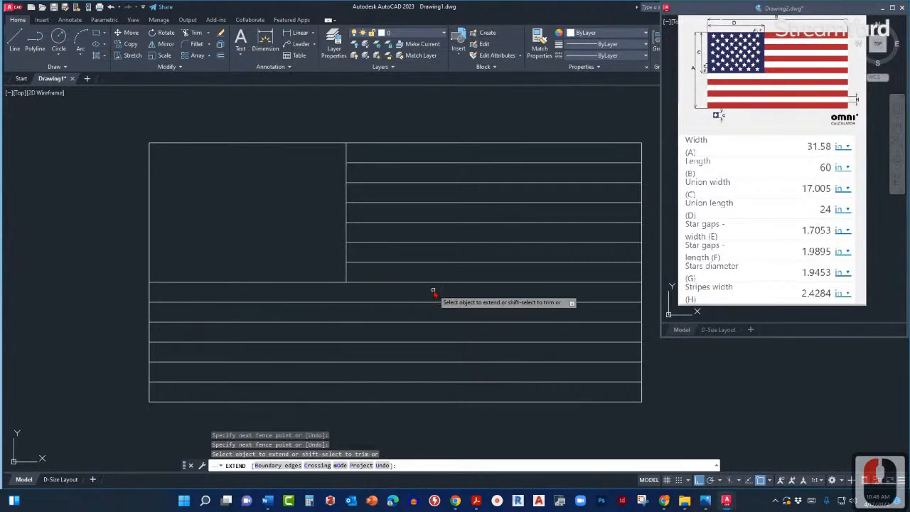
{"action": "key", "text": "Escape"}
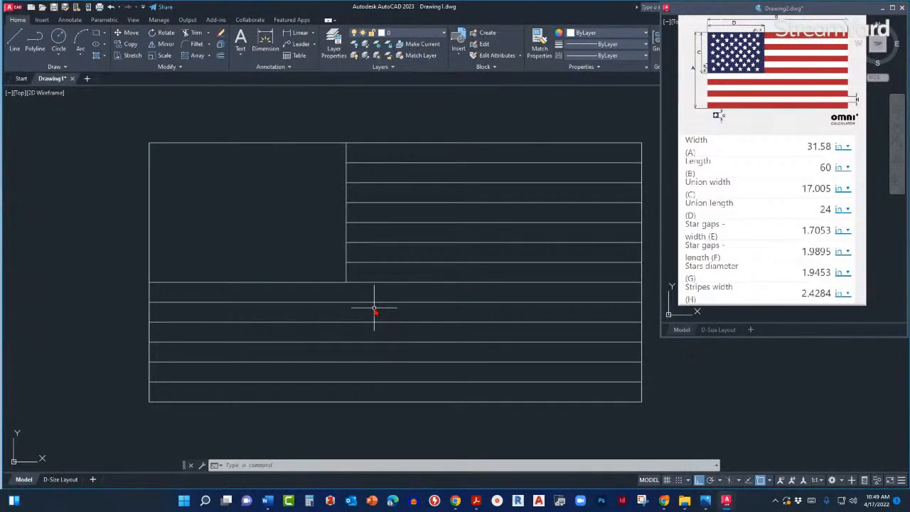
{"action": "mouse_move", "coordinate": [373, 317]}
{"action": "middle_mouse_down"}
{"action": "mouse_move", "coordinate": [364, 325]}
{"action": "mouse_move", "coordinate": [378, 328]}
{"action": "middle_mouse_up"}
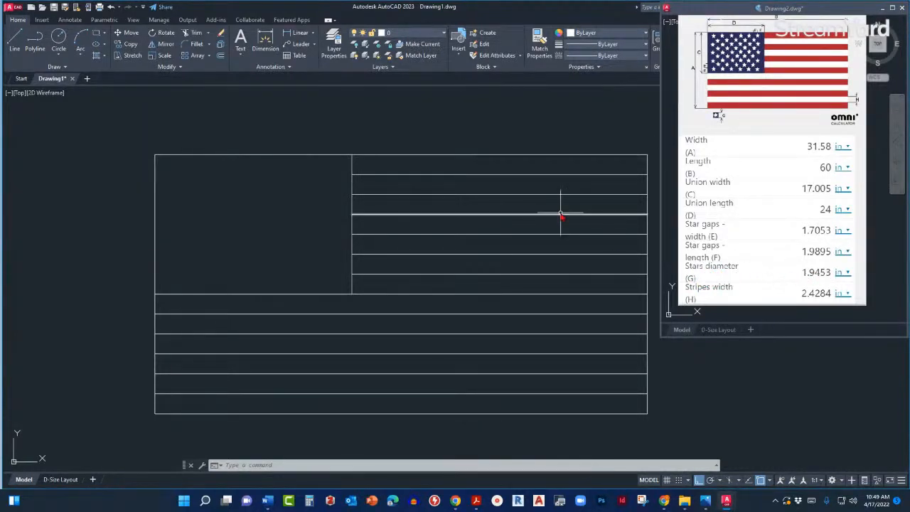
{"action": "left_click", "coordinate": [294, 224]}
{"action": "left_click", "coordinate": [306, 256]}
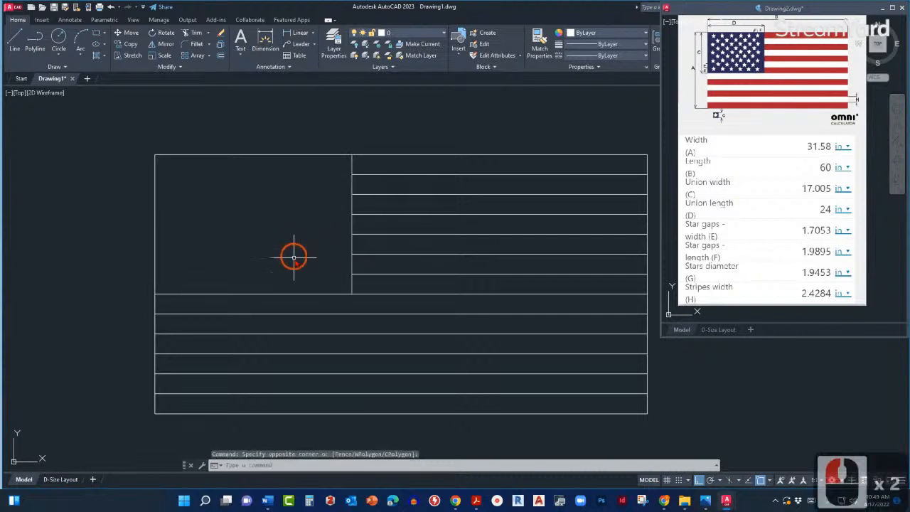
{"action": "scroll", "coordinate": [308, 256], "scroll_direction": "up", "scroll_amount": 1}
{"action": "middle_click_drag", "start_coordinate": [294, 265], "coordinate": [408, 312]}
{"action": "middle_click_drag", "start_coordinate": [353, 310], "coordinate": [406, 320]}
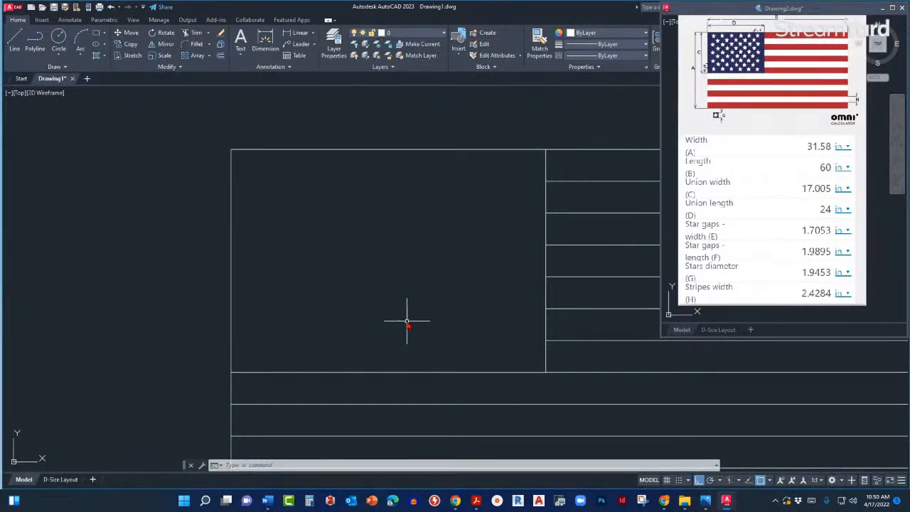
- Draw a circle with a diameter of 1.9453 in the empty space above the flag outline
{"action": "type", "text": "c"}
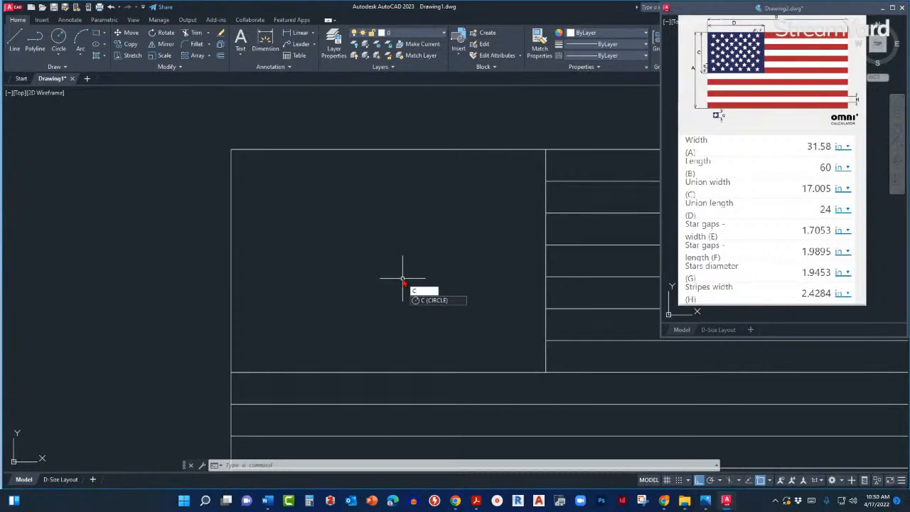
{"action": "key", "text": "Return"}
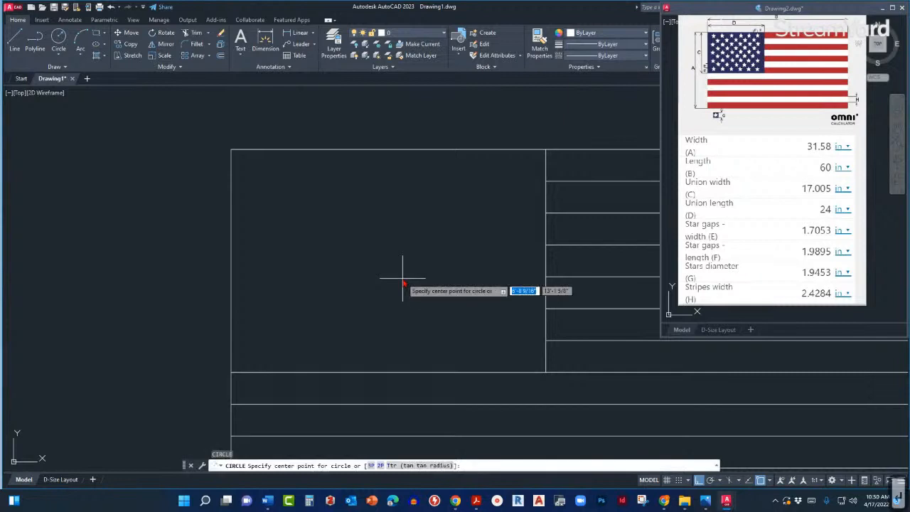
{"action": "scroll", "coordinate": [397, 300], "scroll_direction": "down", "scroll_amount": 1}
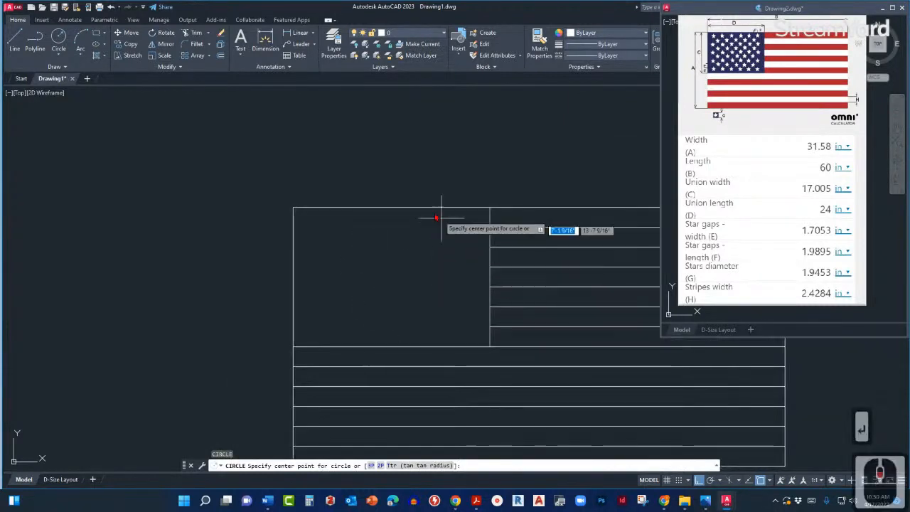
{"action": "scroll", "coordinate": [386, 244], "scroll_direction": "down", "scroll_amount": 2}
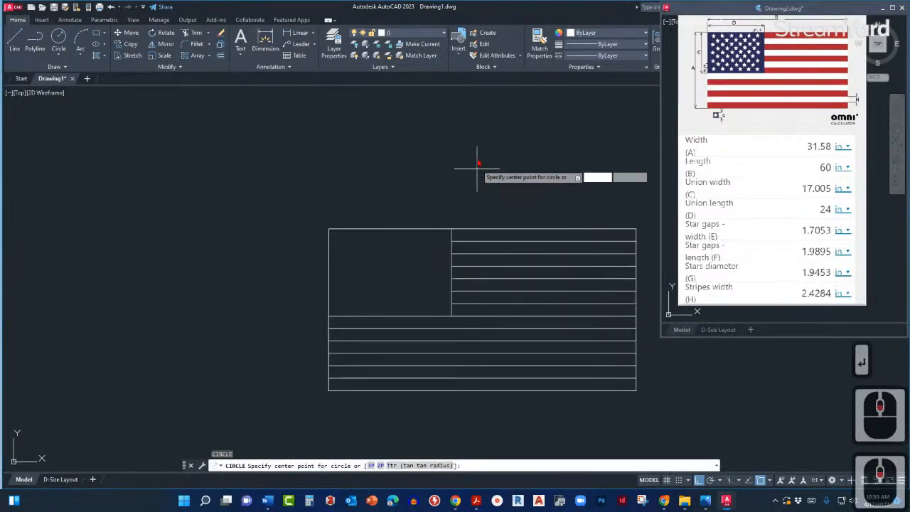
{"action": "middle_click_drag", "start_coordinate": [461, 175], "coordinate": [453, 234]}
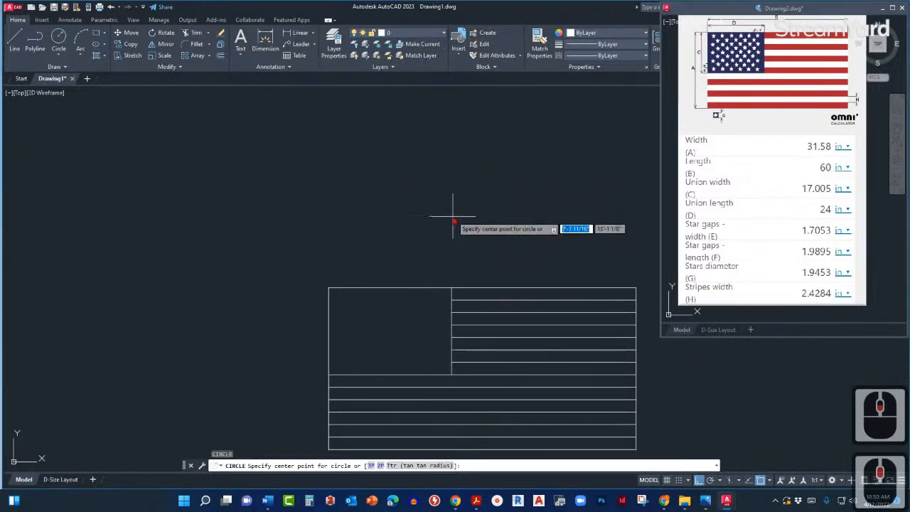
{"action": "scroll", "coordinate": [454, 270], "scroll_direction": "up", "scroll_amount": 2}
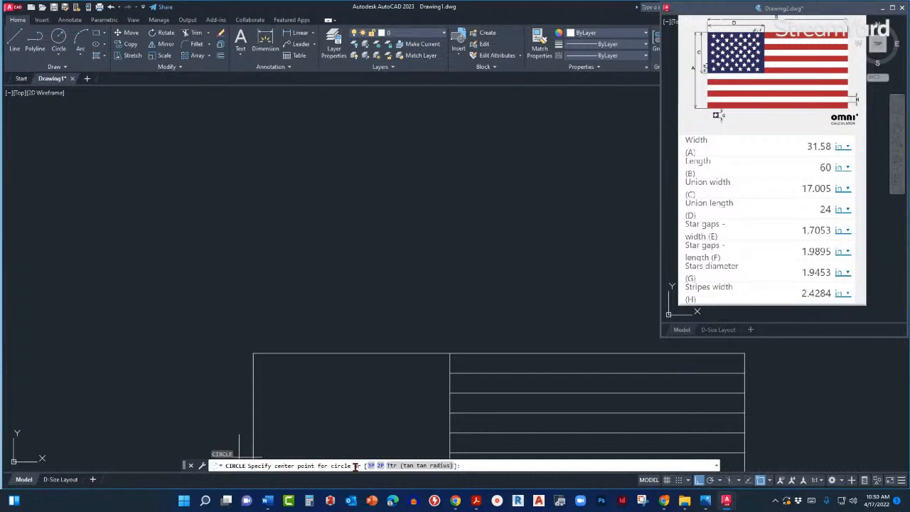
{"action": "left_click", "coordinate": [485, 251]}
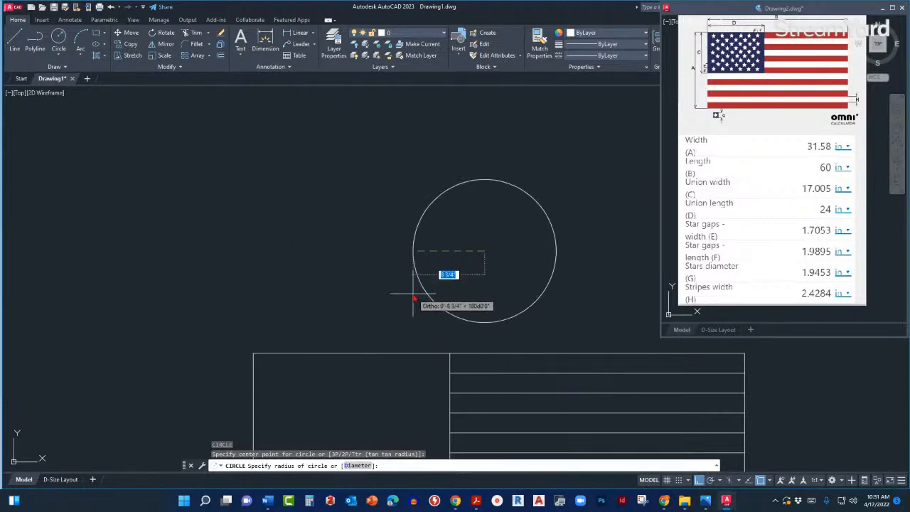
{"action": "type", "text": "D"}
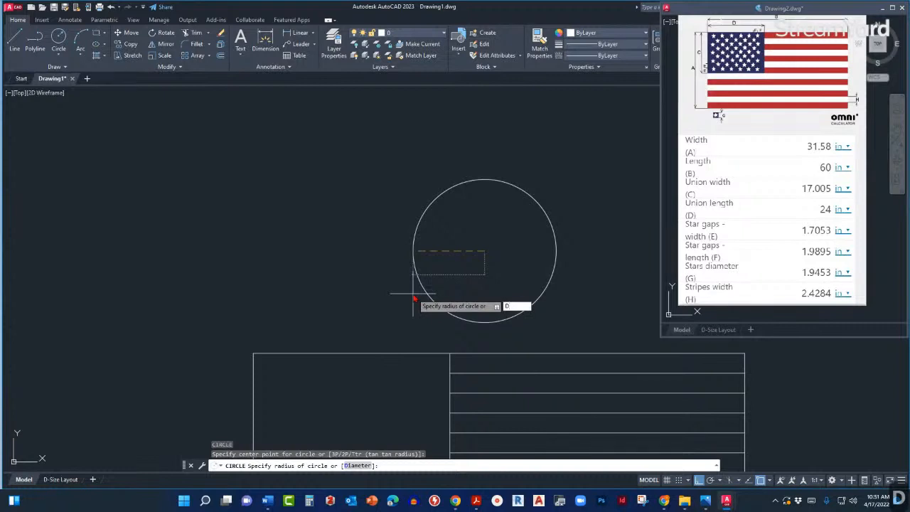
{"action": "key", "text": "Return"}
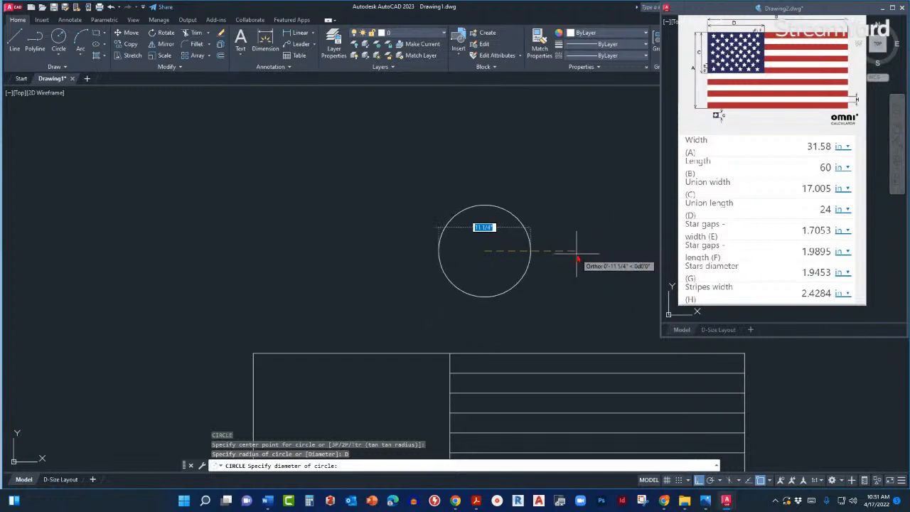
{"action": "type", "text": "1.9"}
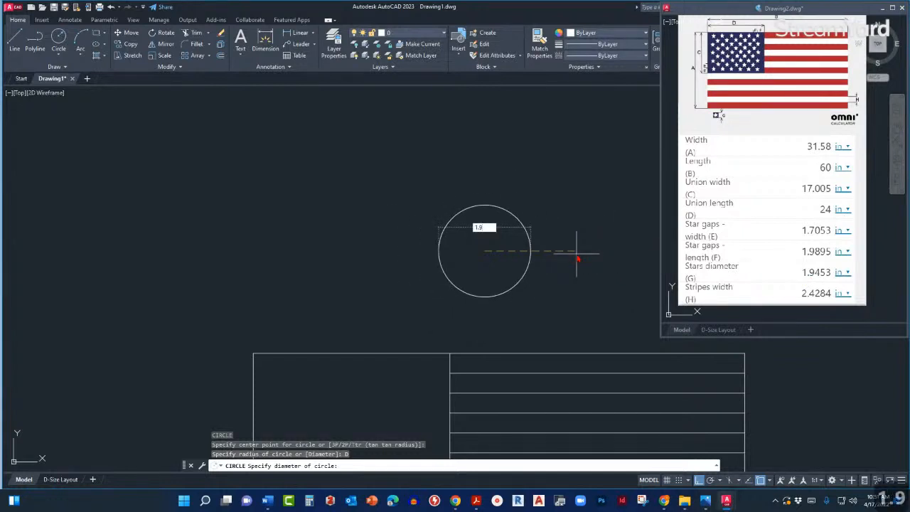
{"action": "type", "text": "45"}
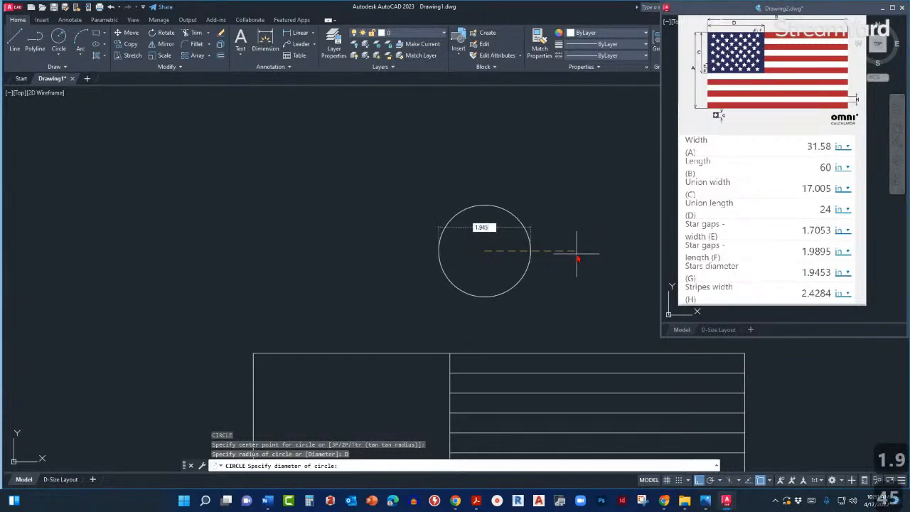
{"action": "type", "text": "3"}
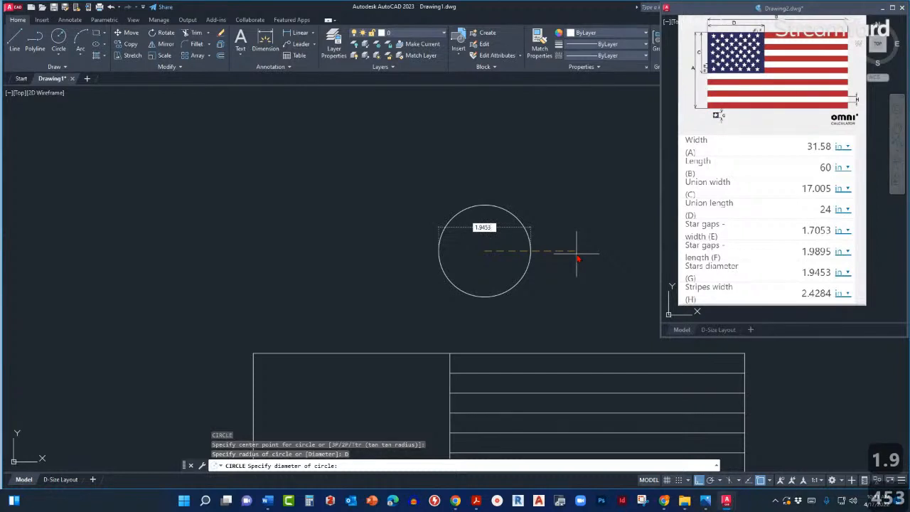
{"action": "key", "text": "Return"}
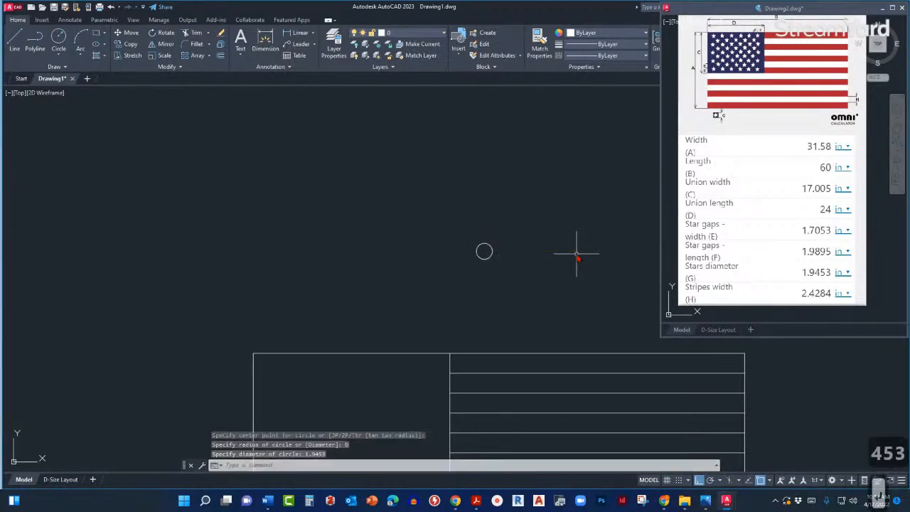
- Begin a polygon with 5 sides for the star
{"action": "mouse_move", "coordinate": [530, 272]}
{"action": "middle_mouse_down"}
{"action": "mouse_move", "coordinate": [583, 214]}
{"action": "mouse_move", "coordinate": [578, 174]}
{"action": "middle_mouse_up"}
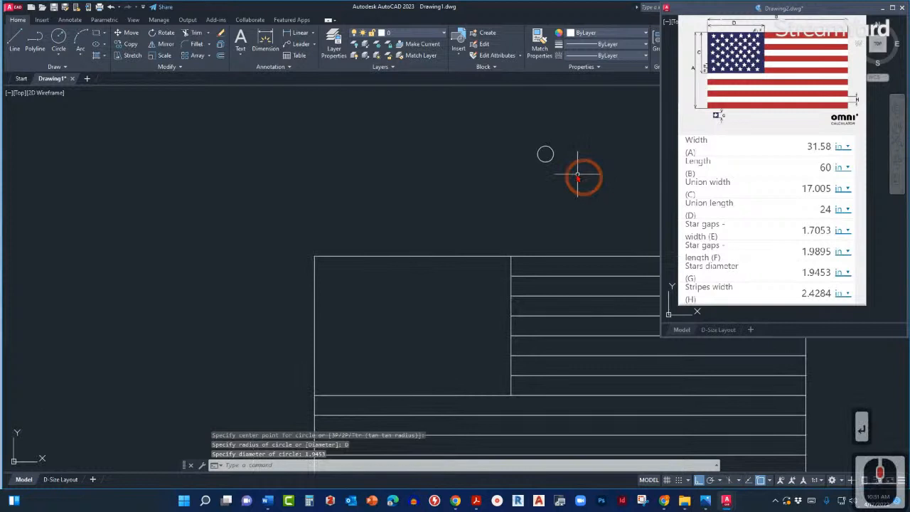
{"action": "left_click", "coordinate": [542, 160]}
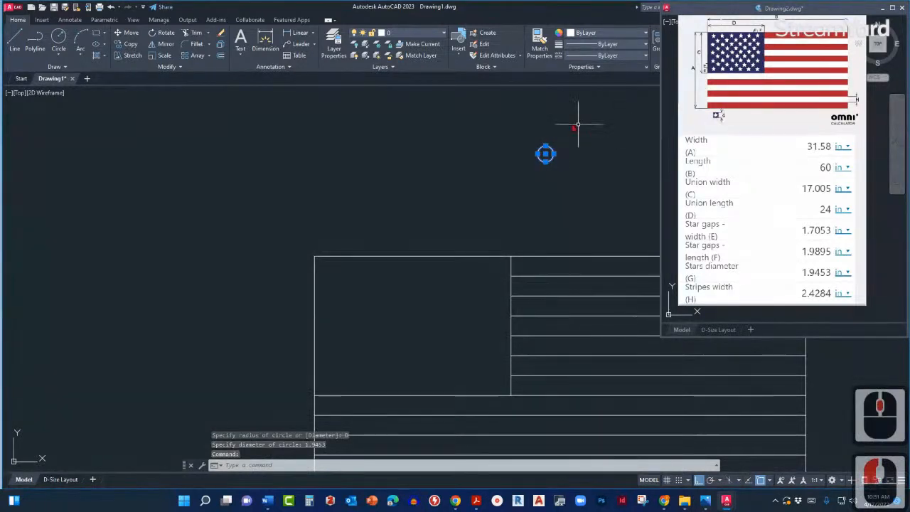
{"action": "scroll", "coordinate": [547, 151], "scroll_direction": "up", "scroll_amount": 2}
{"action": "scroll", "coordinate": [548, 152], "scroll_direction": "up", "scroll_amount": 2}
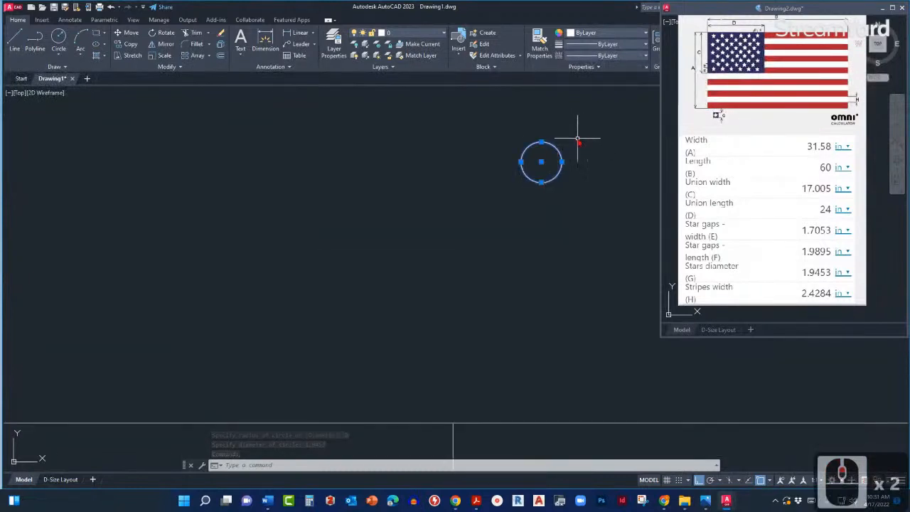
{"action": "middle_click_drag", "start_coordinate": [579, 138], "coordinate": [498, 183]}
{"action": "key", "text": "Escape"}
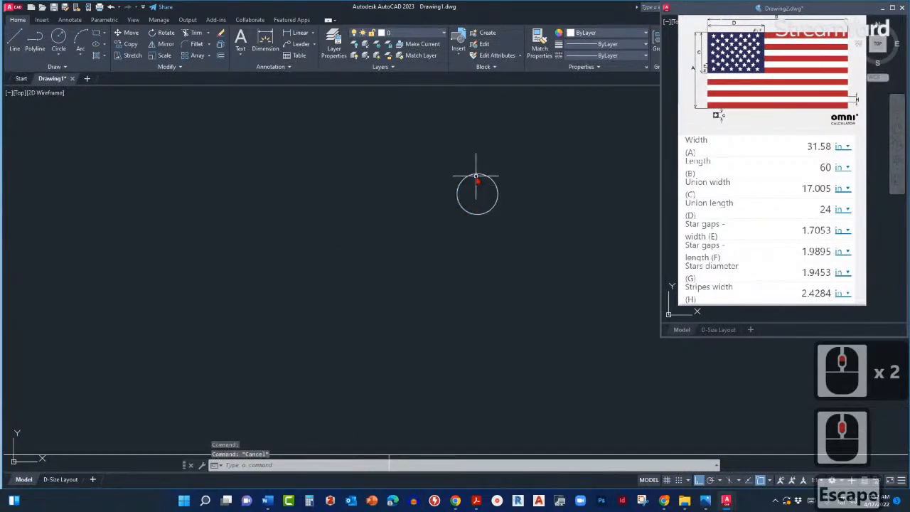
{"action": "scroll", "coordinate": [476, 181], "scroll_direction": "up", "scroll_amount": 2}
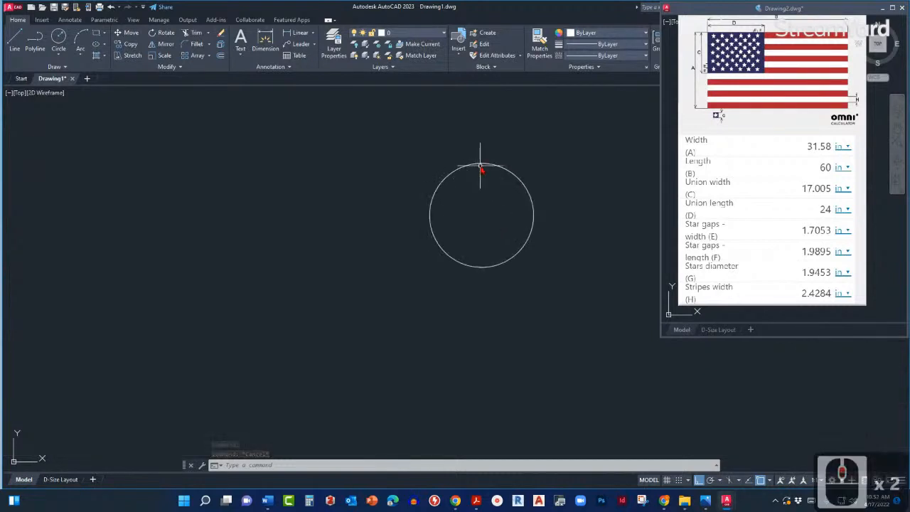
{"action": "middle_click_drag", "start_coordinate": [482, 190], "coordinate": [515, 206]}
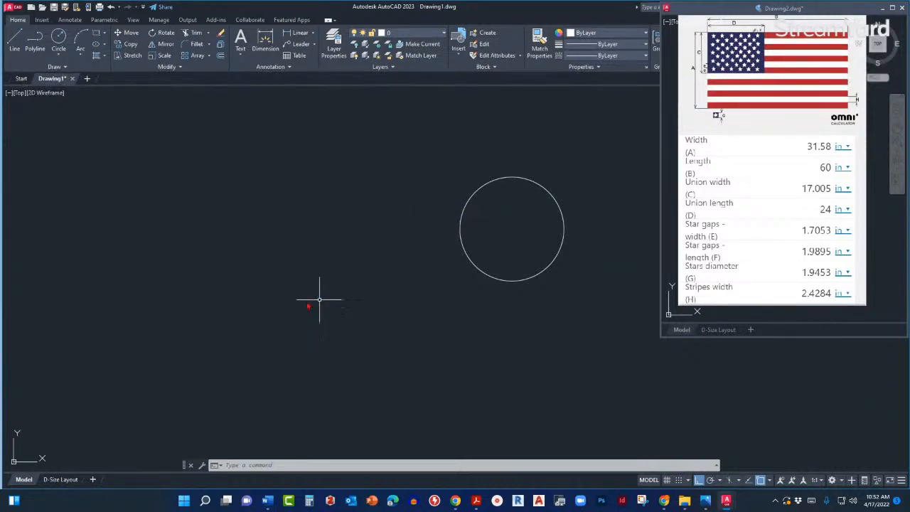
{"action": "type", "text": "p"}
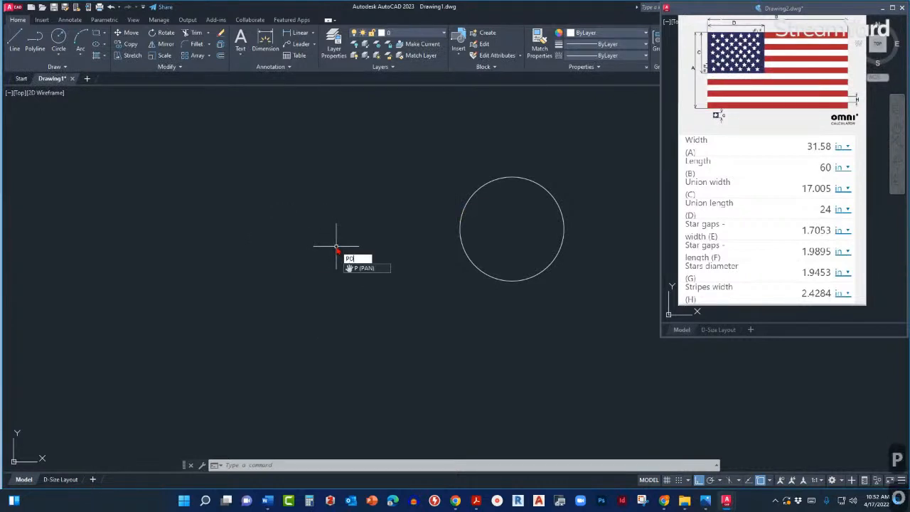
{"action": "type", "text": "ol"}
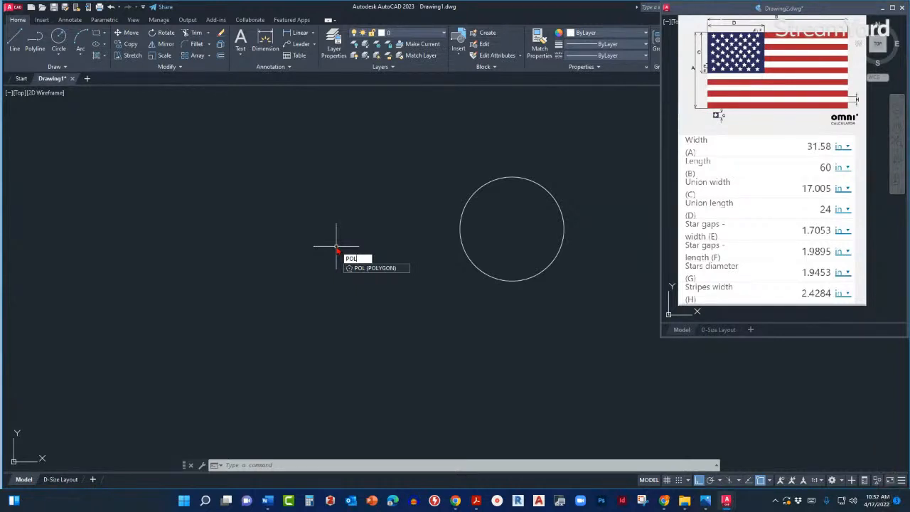
{"action": "key", "text": "Return"}
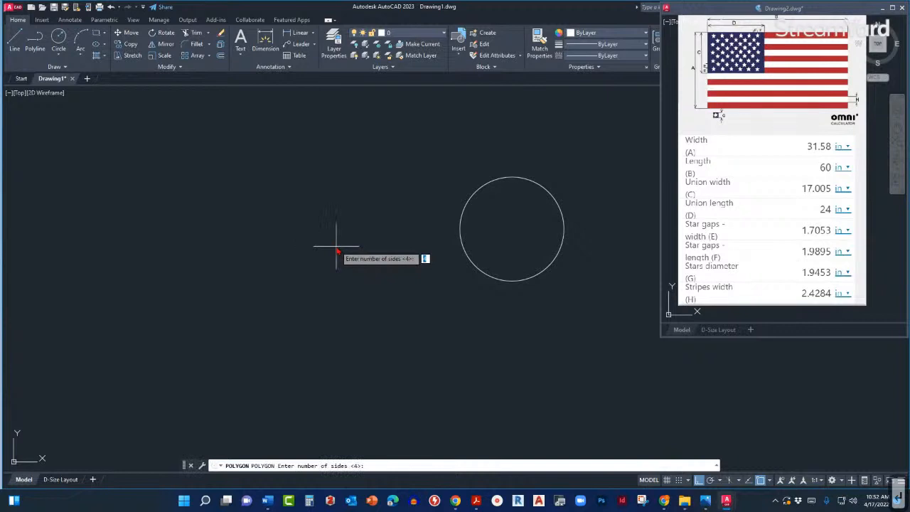
{"action": "scroll", "coordinate": [347, 199], "scroll_direction": "down", "scroll_amount": 3}
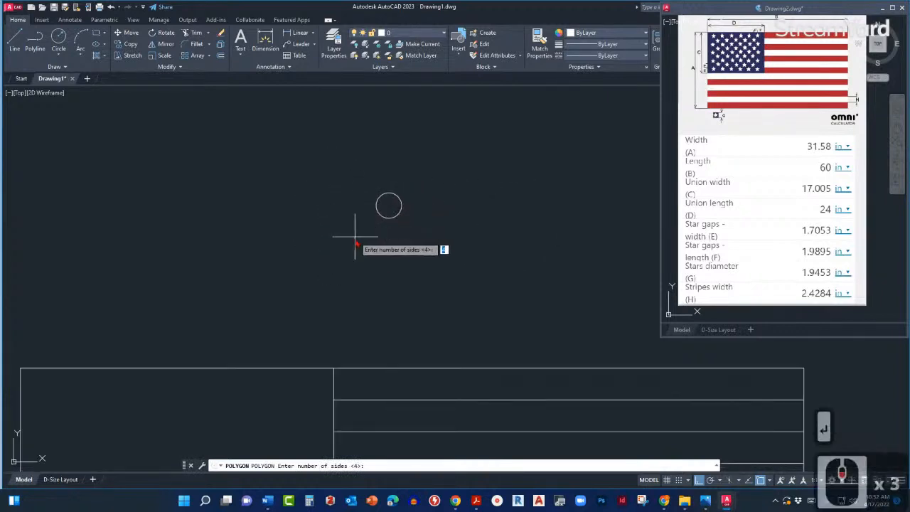
{"action": "middle_click_drag", "start_coordinate": [357, 243], "coordinate": [398, 230]}
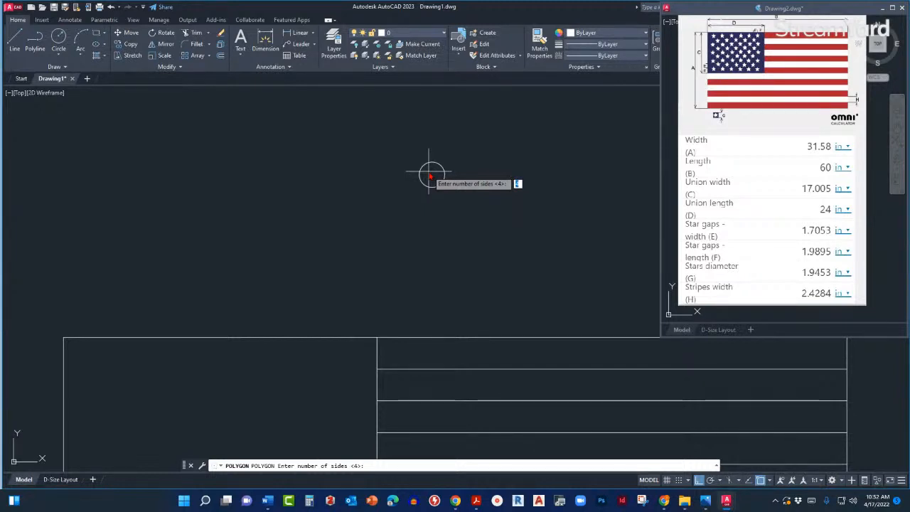
{"action": "type", "text": "5"}
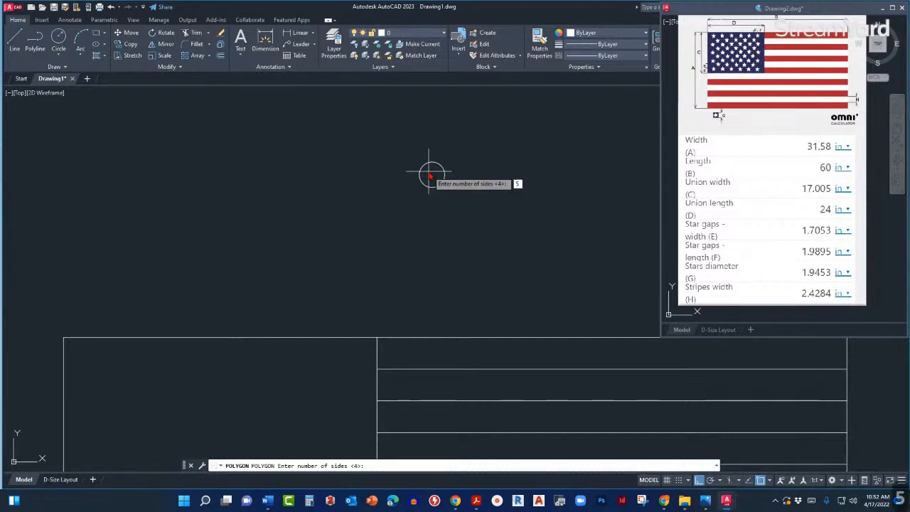
{"action": "key", "text": "Return"}
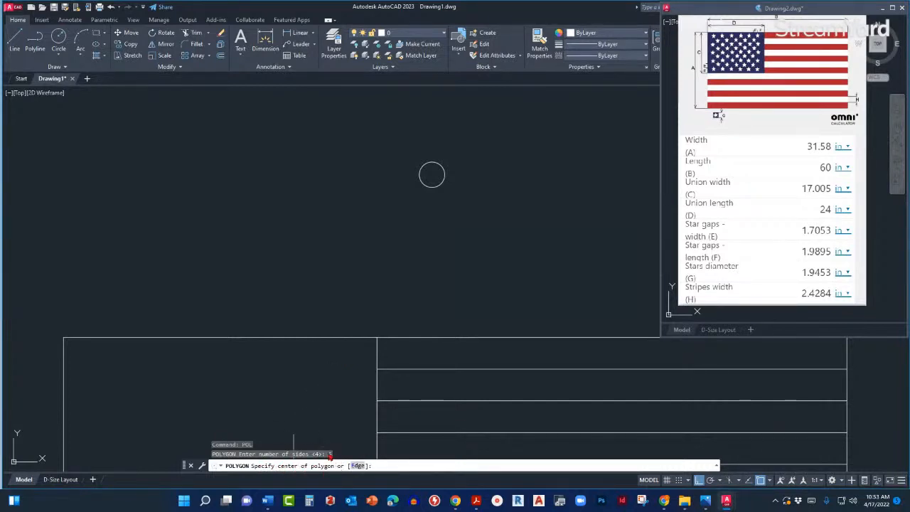
- Turn on the Center object snap so the polygon's center point can be picked on the circle
{"action": "scroll", "coordinate": [416, 197], "scroll_direction": "up", "scroll_amount": 2}
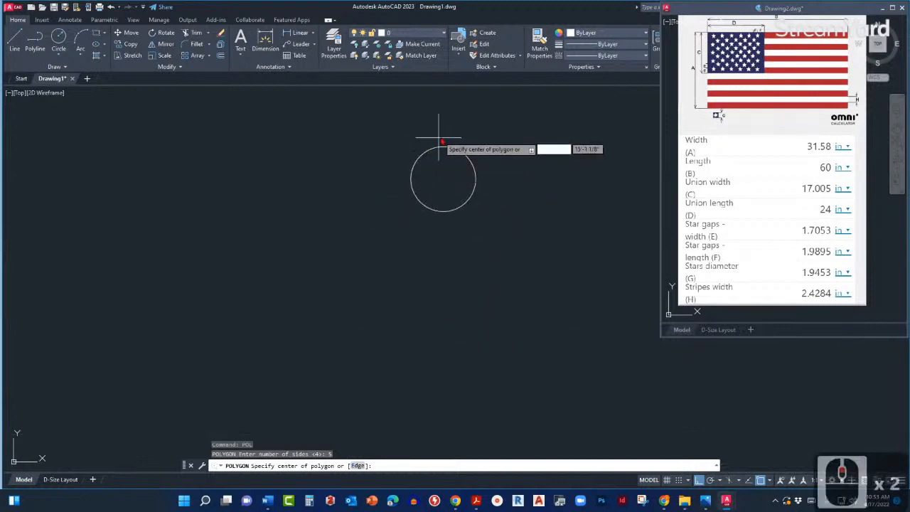
{"action": "scroll", "coordinate": [436, 153], "scroll_direction": "up", "scroll_amount": 2}
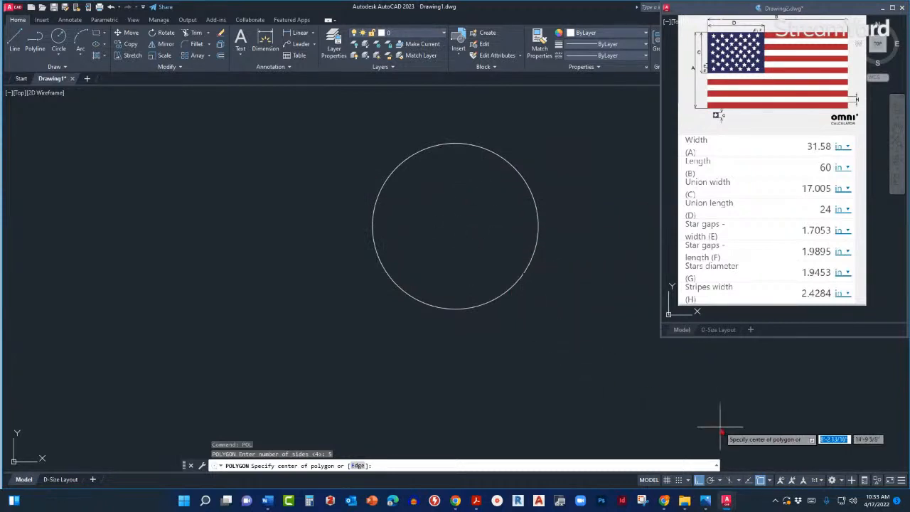
{"action": "left_click", "coordinate": [770, 481]}
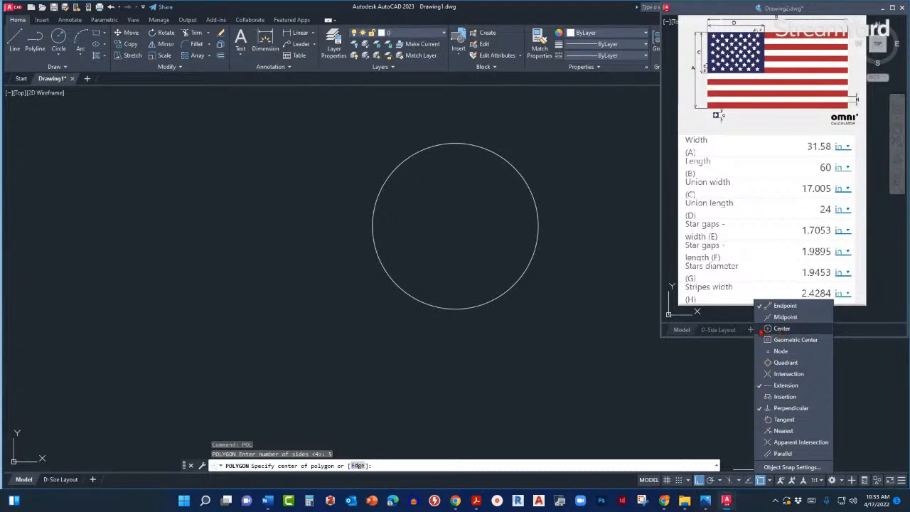
{"action": "left_click", "coordinate": [759, 328]}
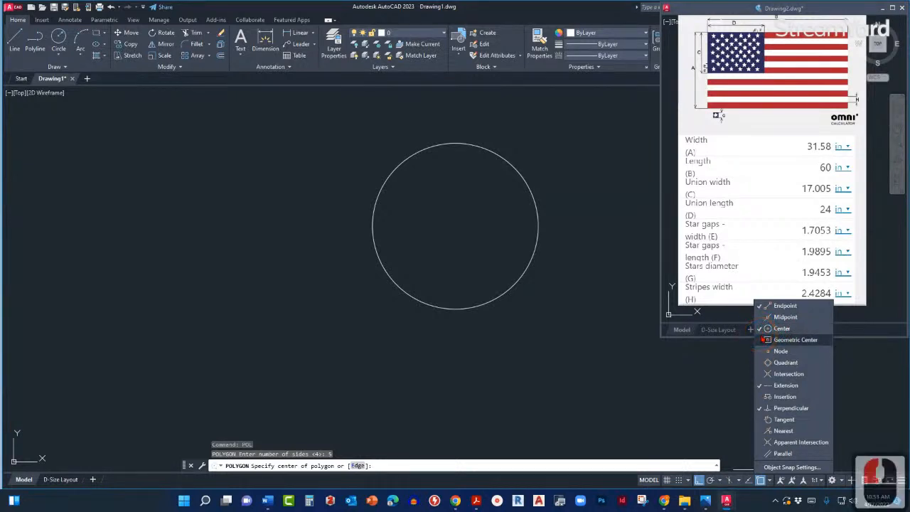
{"action": "left_click", "coordinate": [507, 209]}
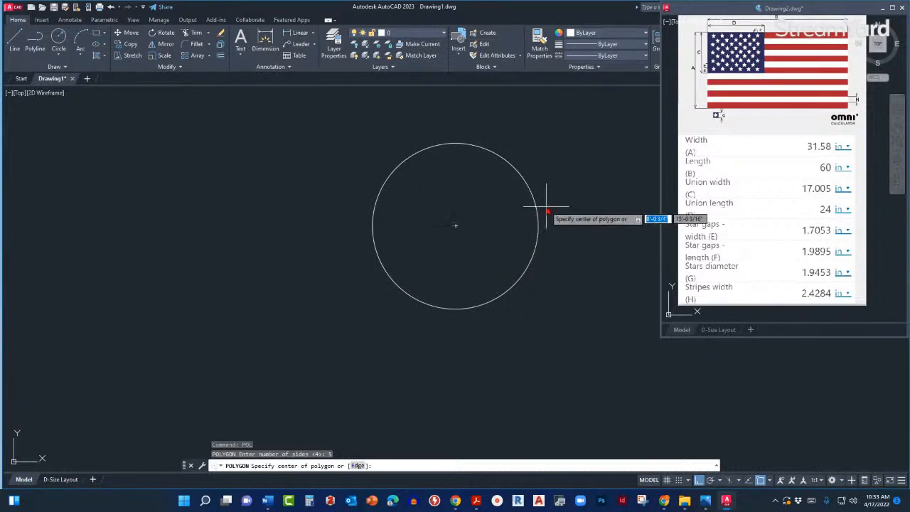
- Center the pentagon on the circle as Inscribed in circle, turn on the Quadrant object snap, and set its radius at the circle's top quadrant
{"action": "left_click", "coordinate": [455, 227]}
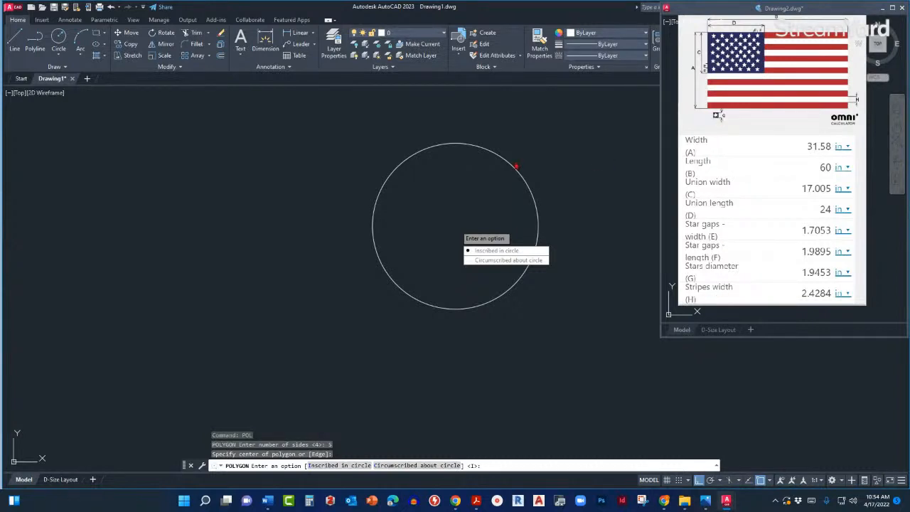
{"action": "left_click", "coordinate": [485, 253]}
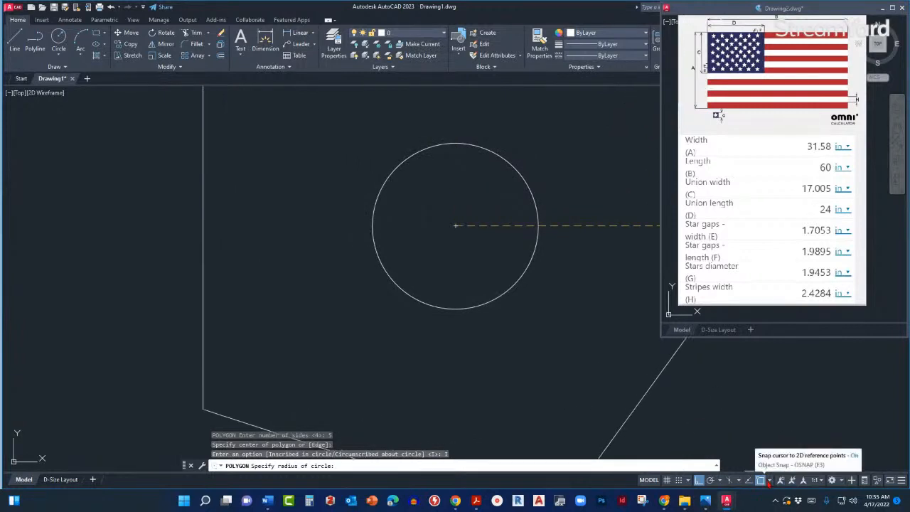
{"action": "left_click", "coordinate": [771, 484]}
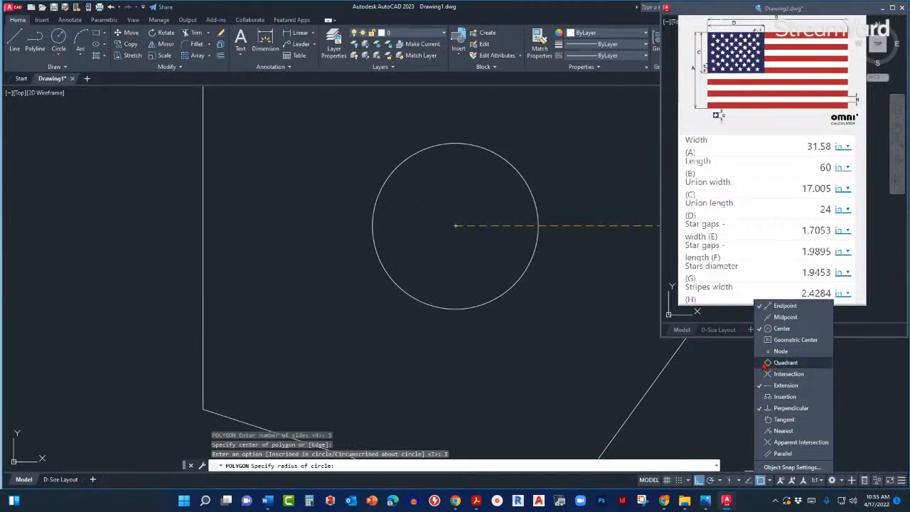
{"action": "left_click", "coordinate": [761, 362]}
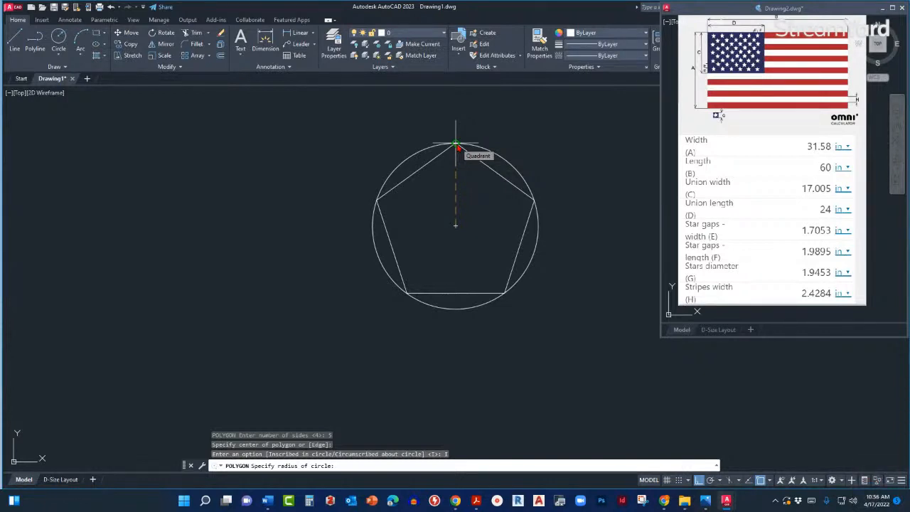
{"action": "left_click", "coordinate": [456, 145]}
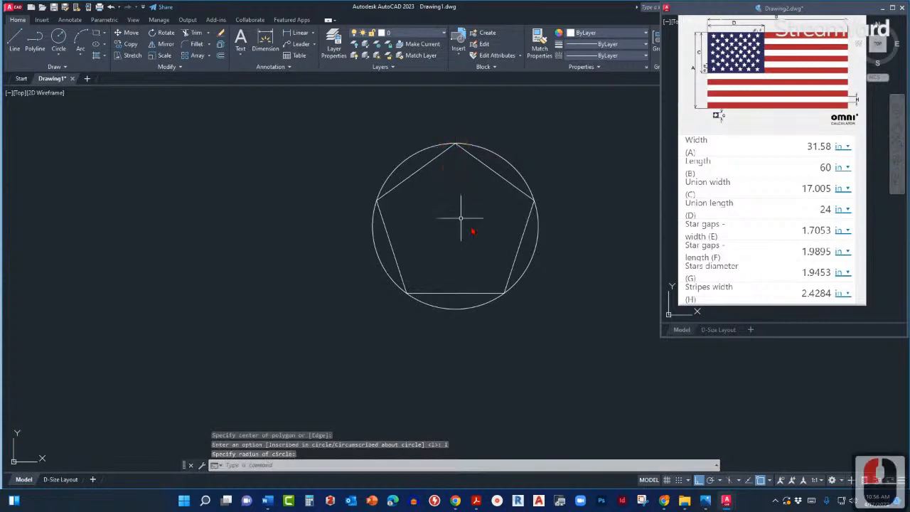
- Draw a five-pointed star as one polyline through alternate corners of the pentagon, starting and ending at its lower-right corner
{"action": "scroll", "coordinate": [526, 331], "scroll_direction": "down", "scroll_amount": 8}
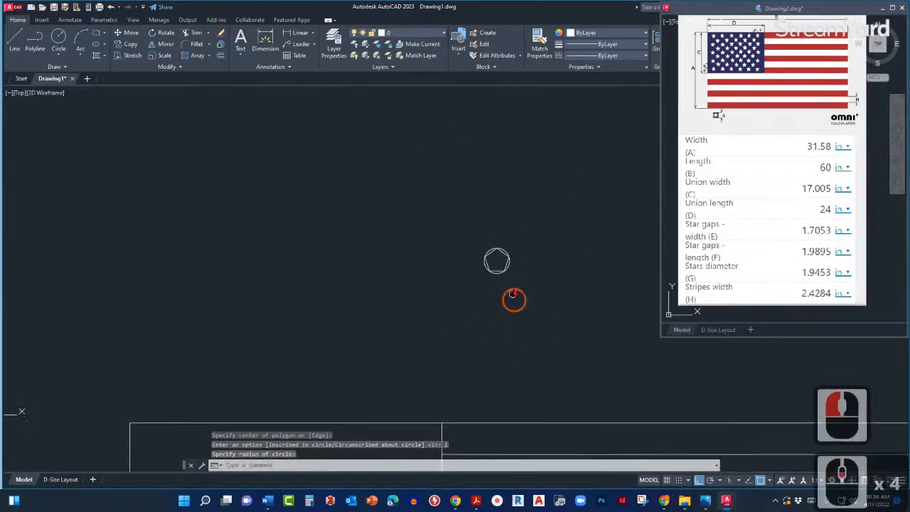
{"action": "middle_click_drag", "start_coordinate": [499, 233], "coordinate": [482, 177]}
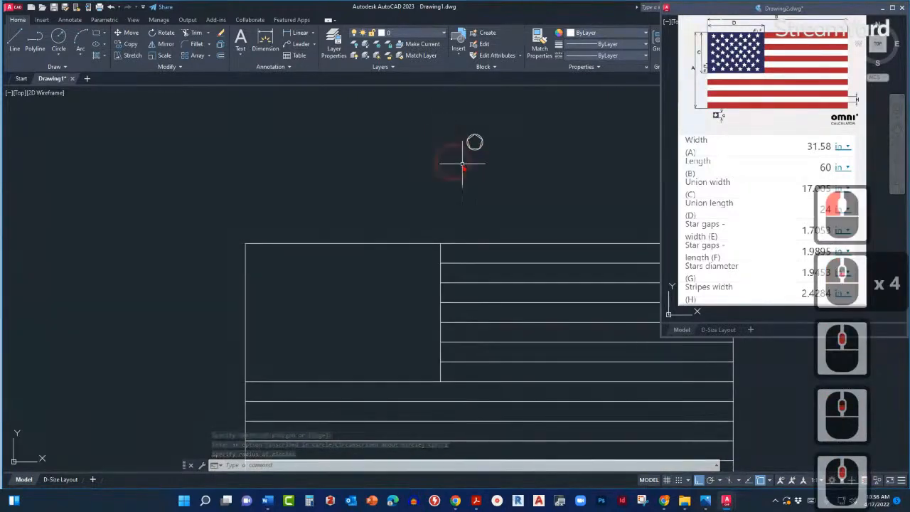
{"action": "scroll", "coordinate": [480, 133], "scroll_direction": "up", "scroll_amount": 3}
{"action": "scroll", "coordinate": [473, 135], "scroll_direction": "up", "scroll_amount": 4}
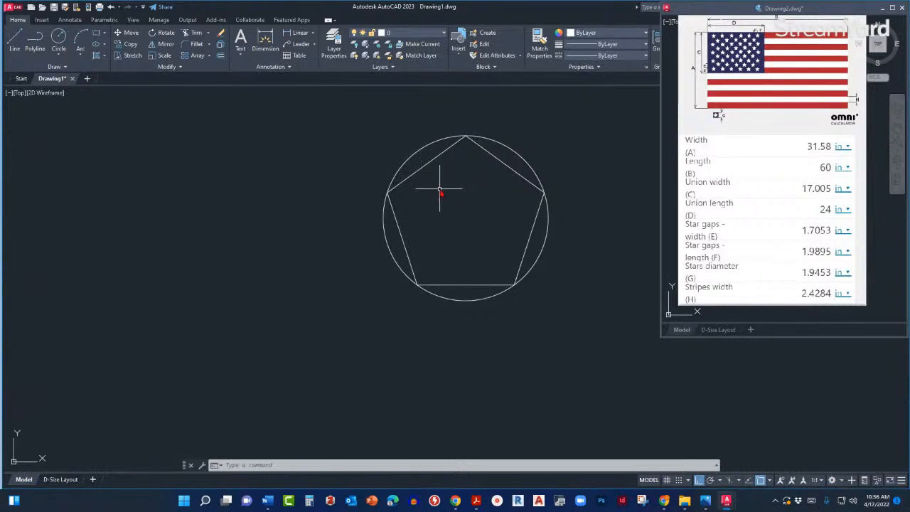
{"action": "mouse_move", "coordinate": [441, 199]}
{"action": "middle_mouse_down"}
{"action": "mouse_move", "coordinate": [436, 223]}
{"action": "mouse_move", "coordinate": [480, 241]}
{"action": "middle_mouse_up"}
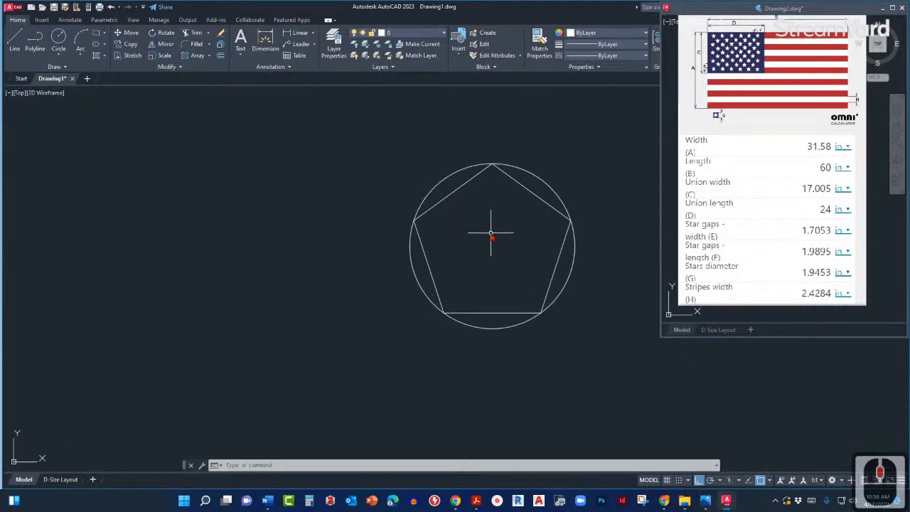
{"action": "type", "text": "PL"}
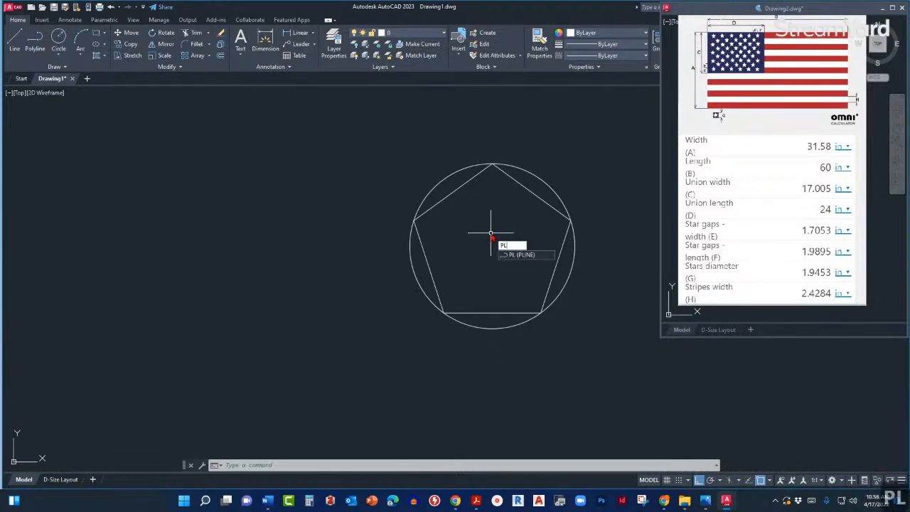
{"action": "key", "text": "Return"}
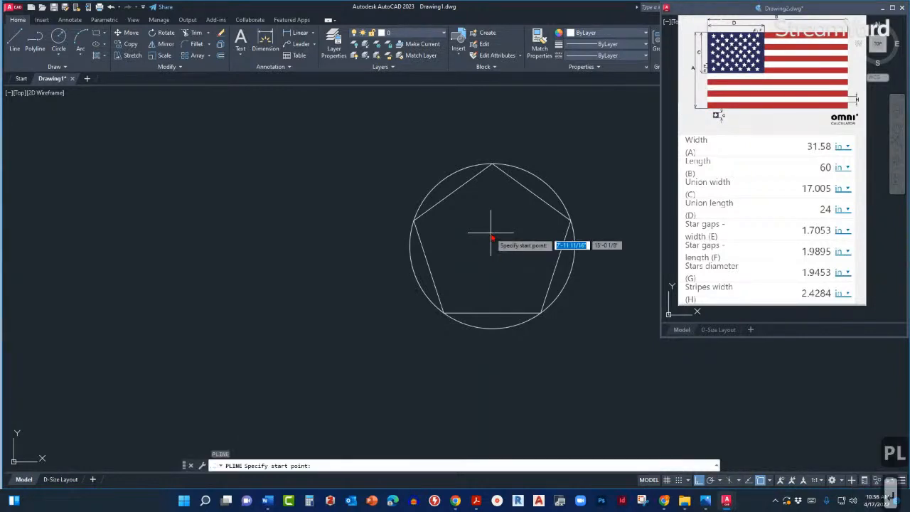
{"action": "left_click", "coordinate": [539, 313]}
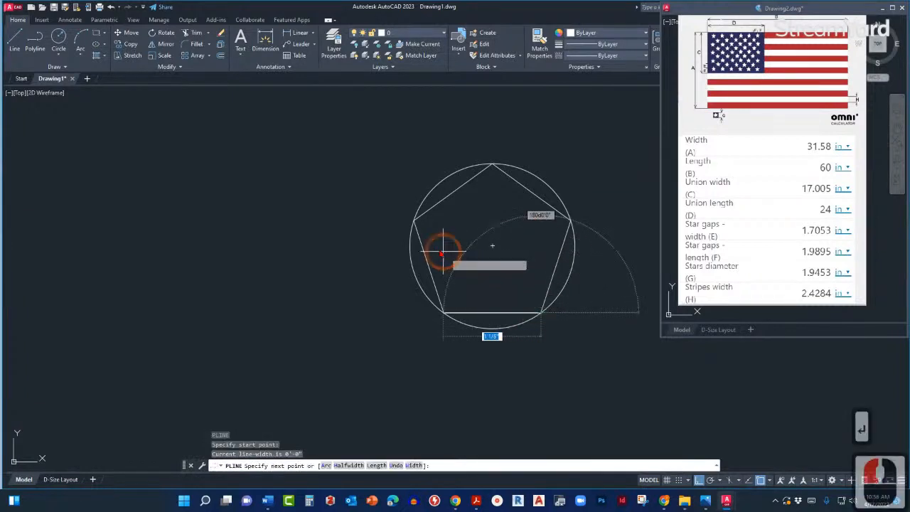
{"action": "left_click", "coordinate": [414, 221]}
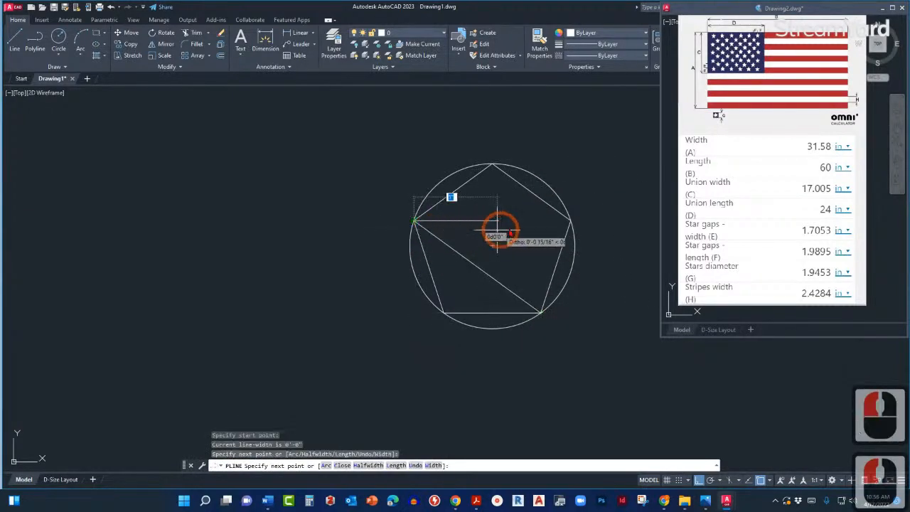
{"action": "left_click", "coordinate": [569, 221]}
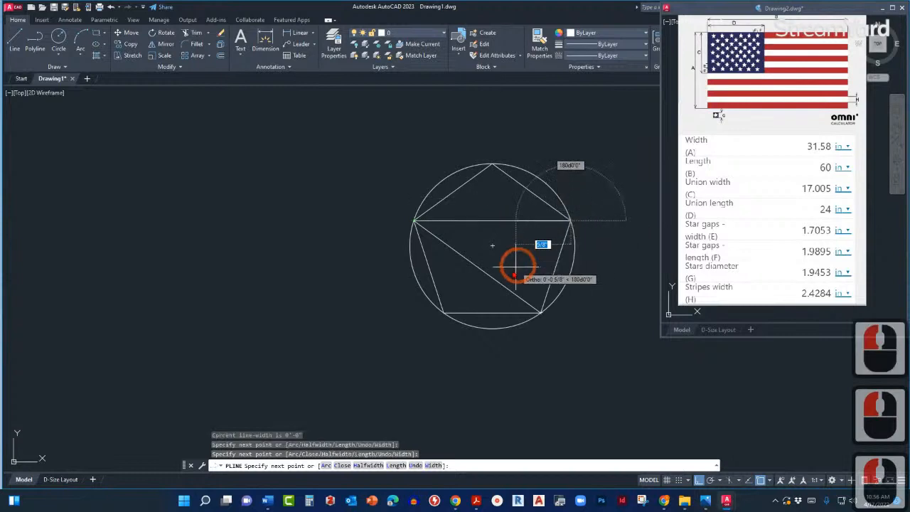
{"action": "left_click", "coordinate": [441, 313]}
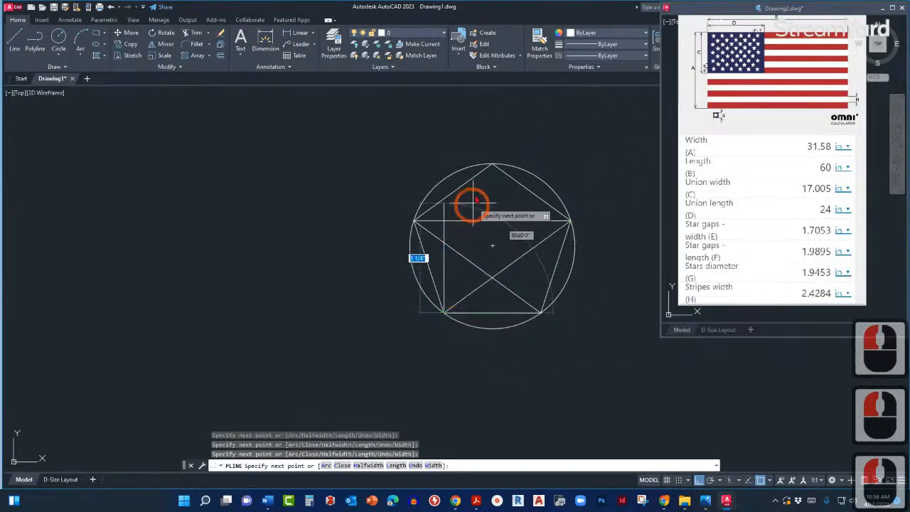
{"action": "left_click", "coordinate": [490, 165]}
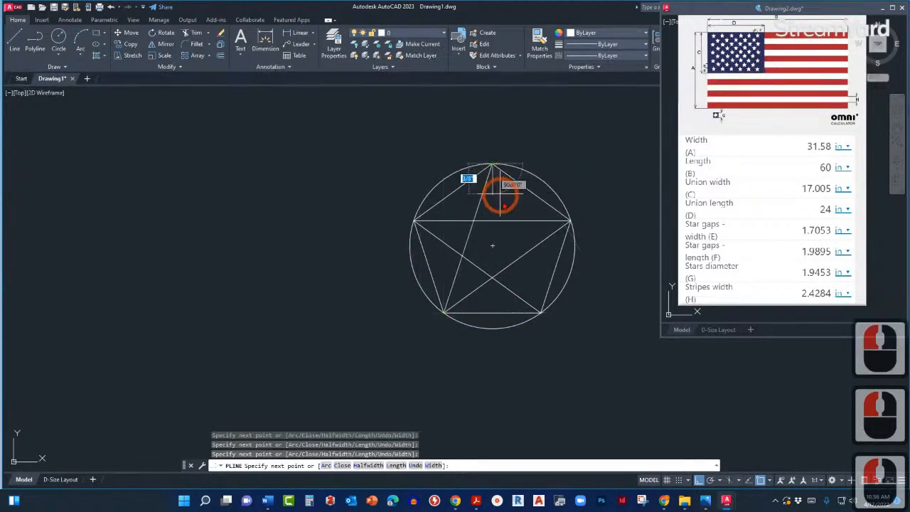
{"action": "left_click", "coordinate": [537, 312]}
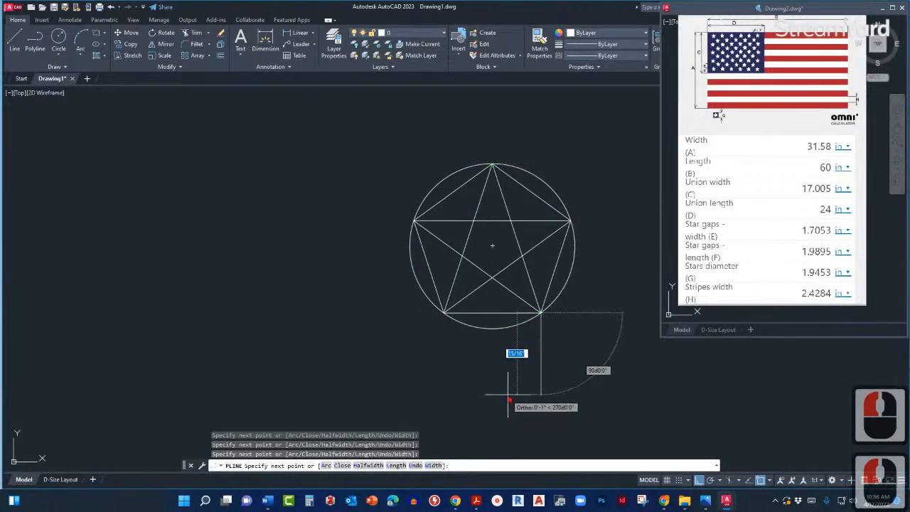
{"action": "key", "text": "Escape"}
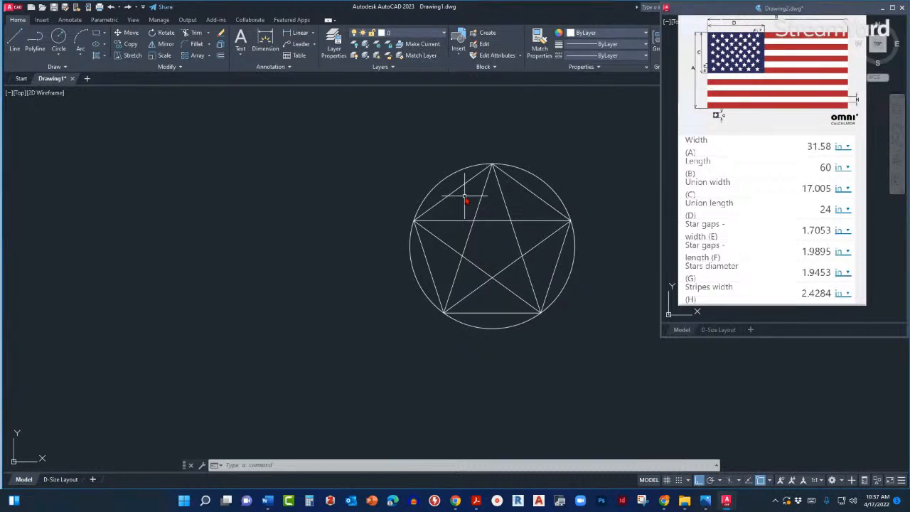
- Erase the construction circle and the pentagon around the star
{"action": "left_click", "coordinate": [465, 200]}
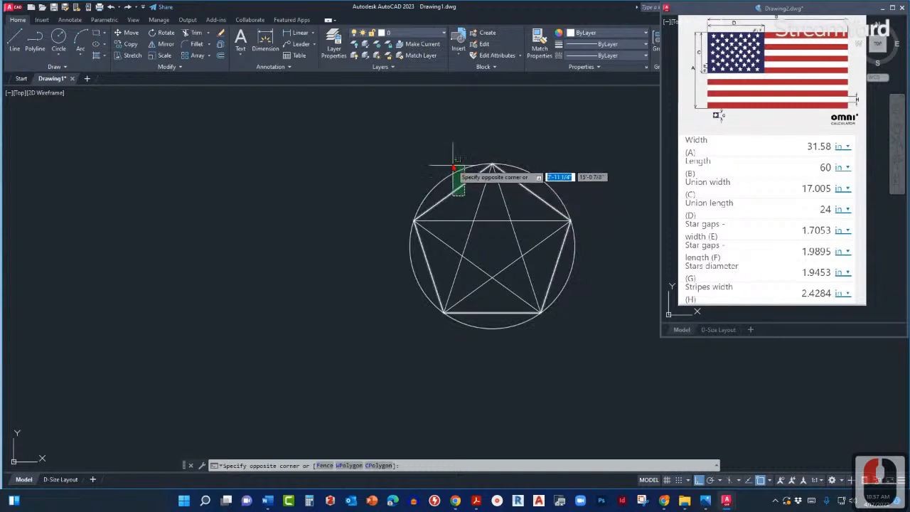
{"action": "left_click", "coordinate": [445, 140]}
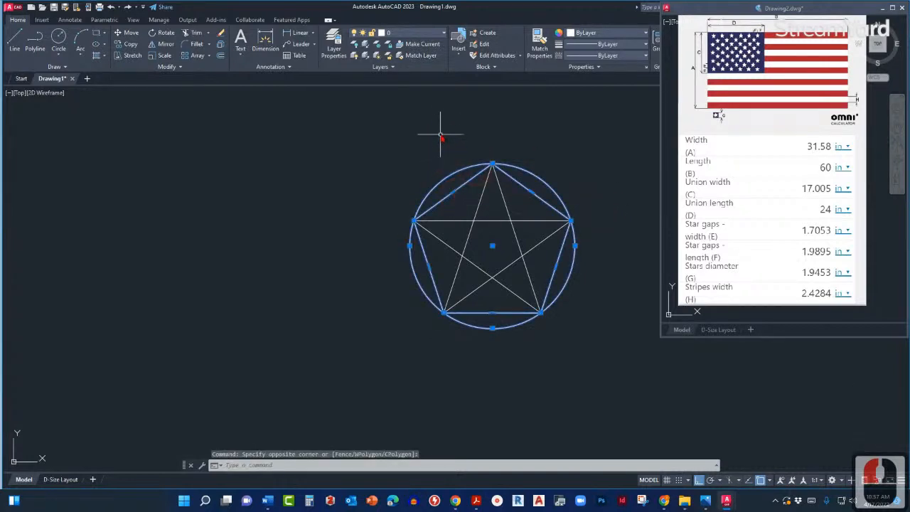
{"action": "type", "text": "E"}
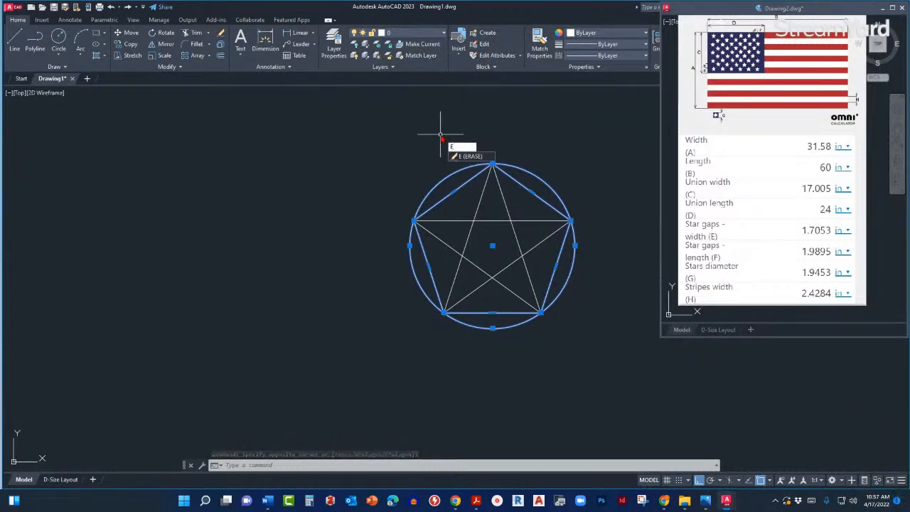
{"action": "key", "text": "Return"}
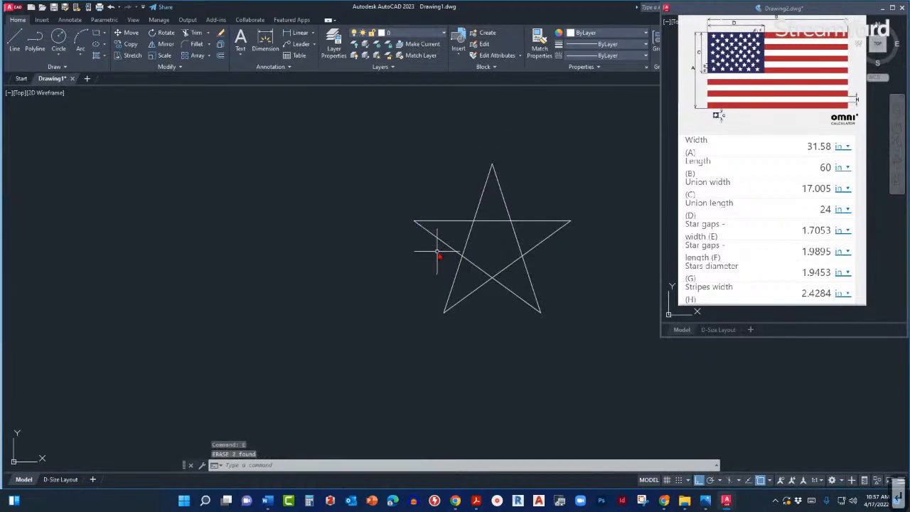
- Start the Trim command for the crossing segments inside the star
{"action": "scroll", "coordinate": [519, 238], "scroll_direction": "down", "scroll_amount": 2}
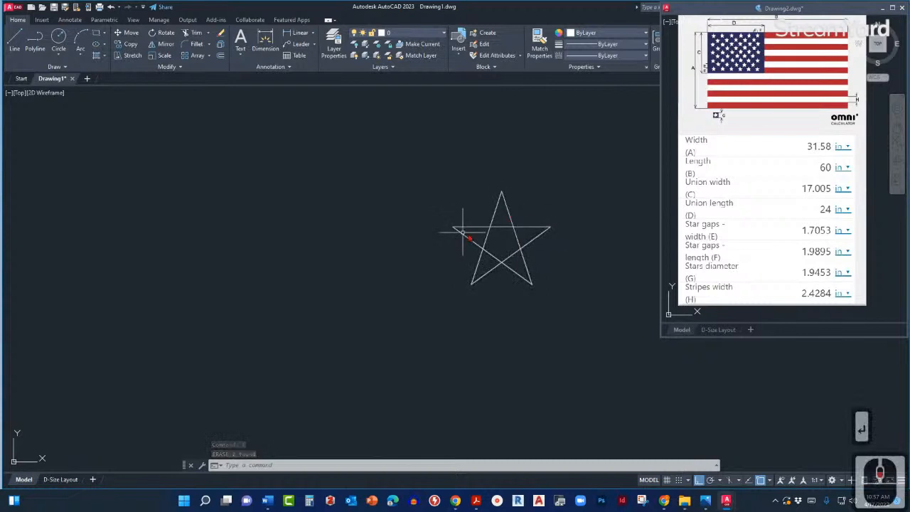
{"action": "scroll", "coordinate": [492, 232], "scroll_direction": "down", "scroll_amount": 2}
{"action": "scroll", "coordinate": [499, 234], "scroll_direction": "up", "scroll_amount": 2}
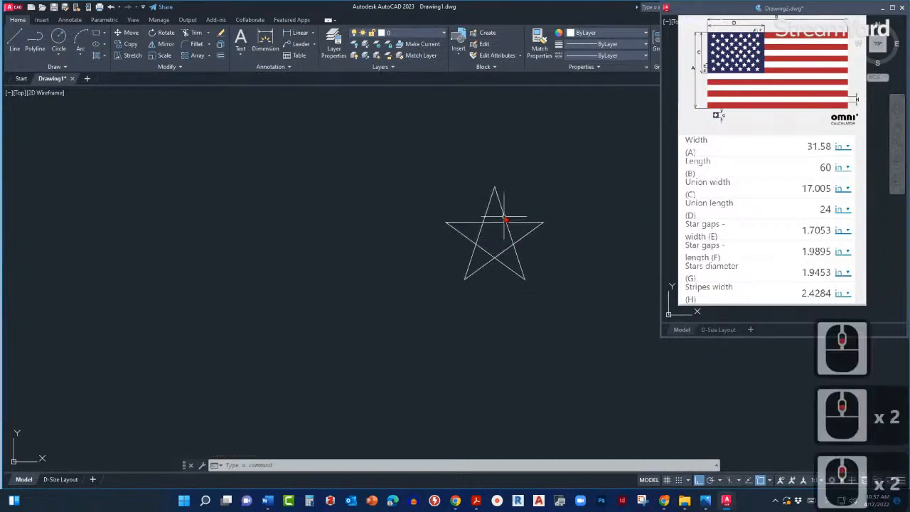
{"action": "scroll", "coordinate": [504, 219], "scroll_direction": "up", "scroll_amount": 1}
{"action": "scroll", "coordinate": [508, 205], "scroll_direction": "up", "scroll_amount": 1}
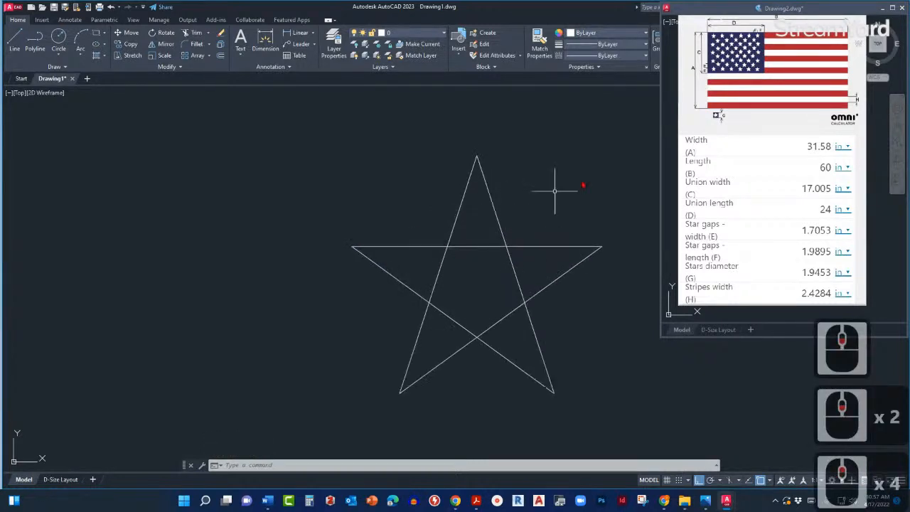
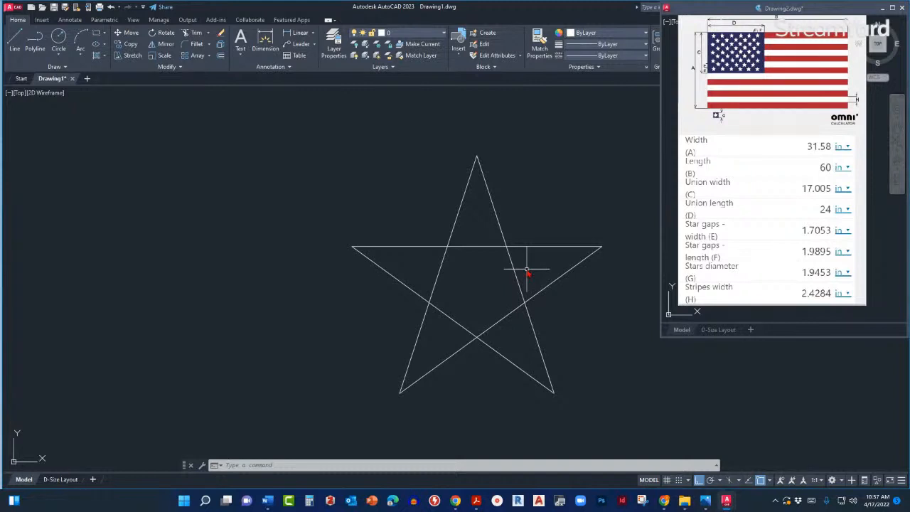
{"action": "middle_click_drag", "start_coordinate": [522, 197], "coordinate": [483, 206]}
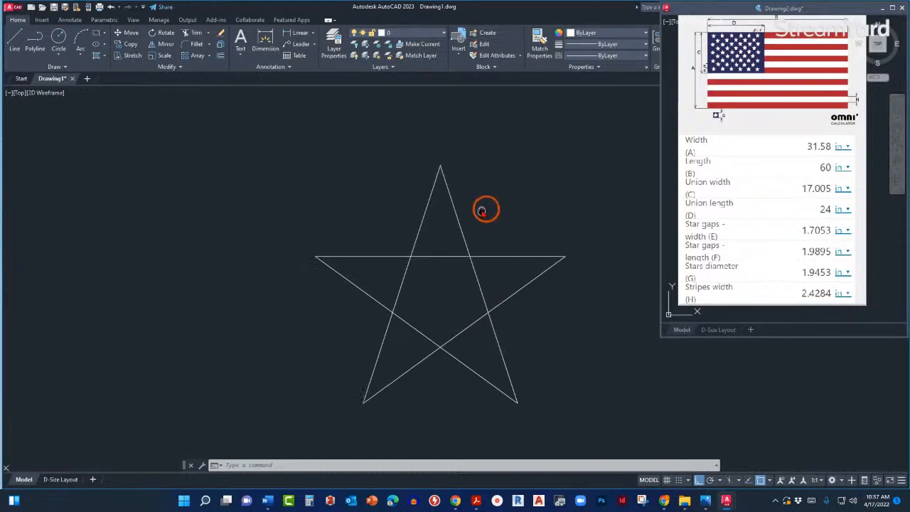
{"action": "type", "text": "TR"}
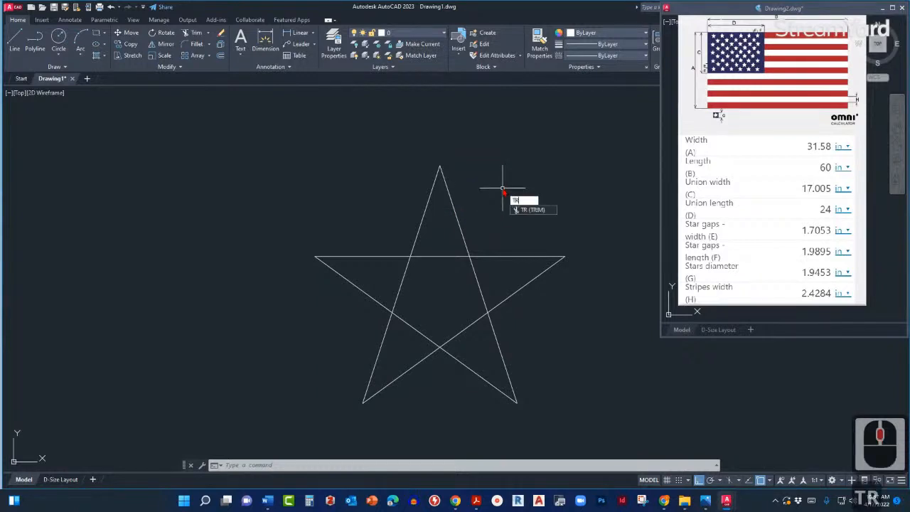
{"action": "key", "text": "Return"}
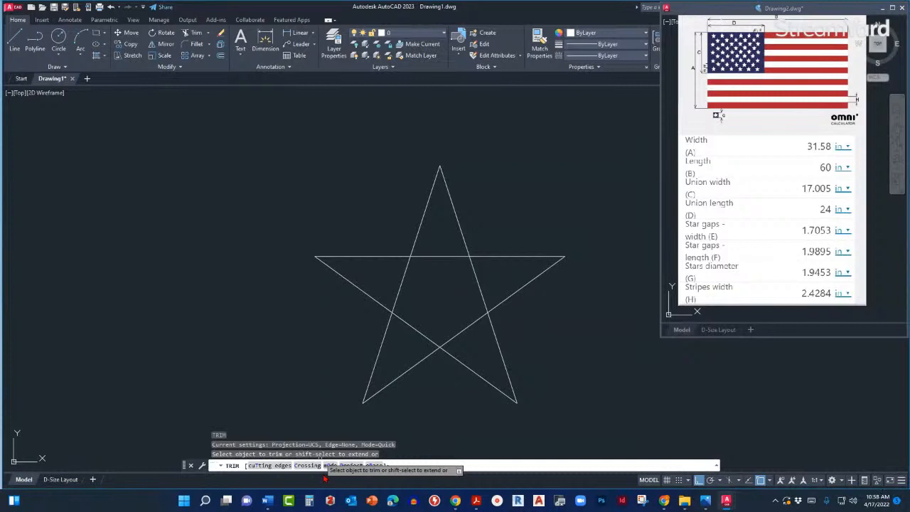
- Trim away the five crossing line segments inside the star so only its outer outline remains
{"action": "left_click", "coordinate": [410, 328]}
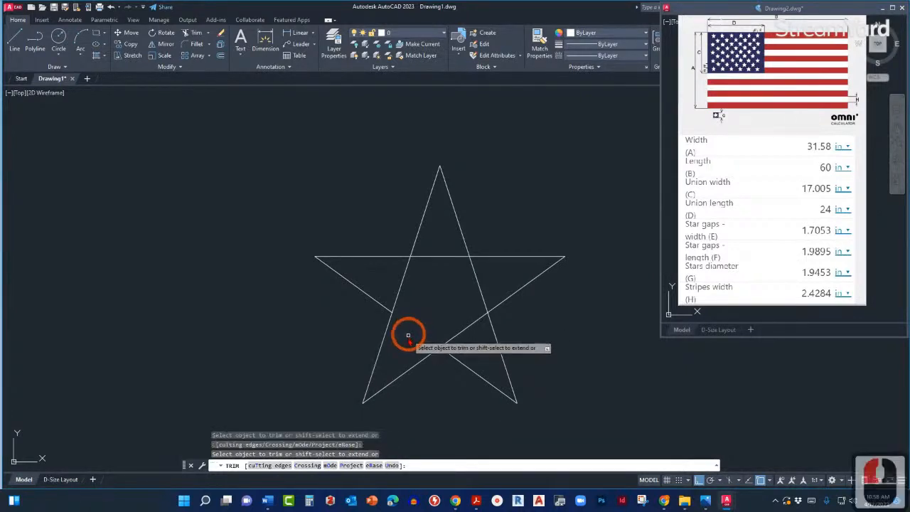
{"action": "left_click", "coordinate": [464, 328]}
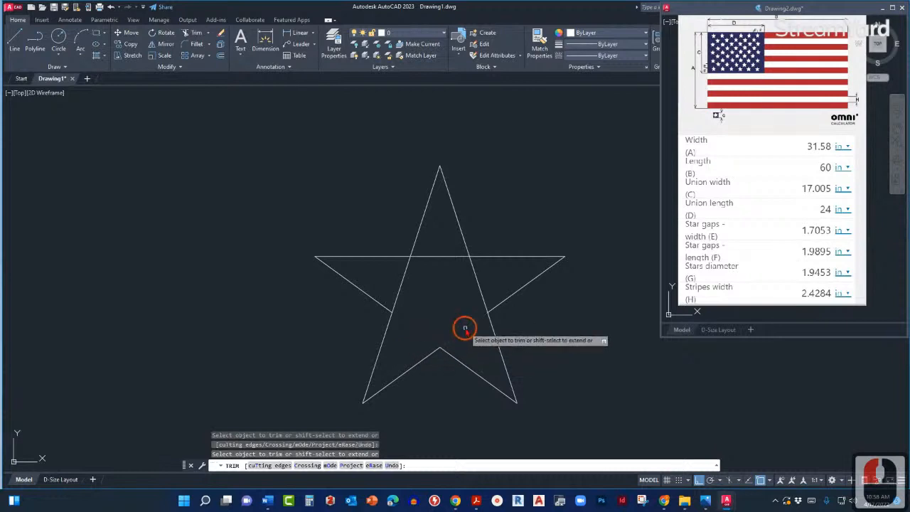
{"action": "left_click", "coordinate": [443, 257]}
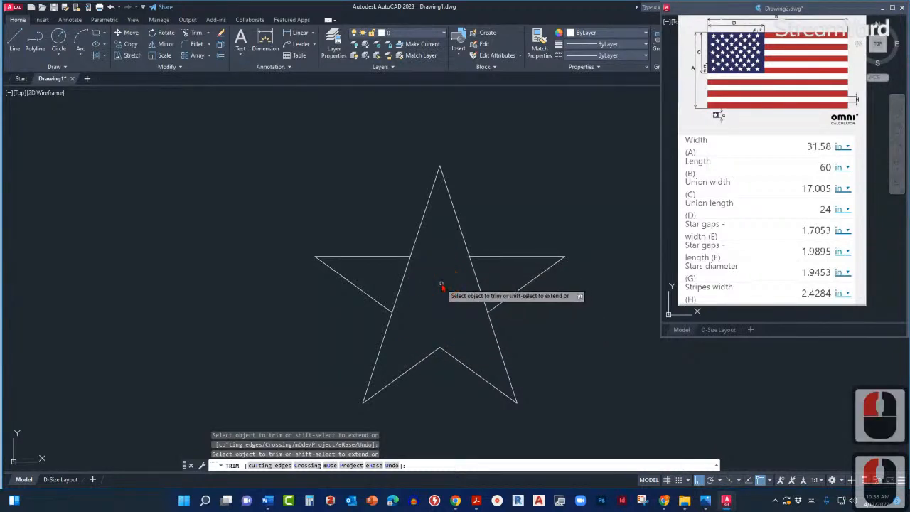
{"action": "left_click", "coordinate": [504, 274]}
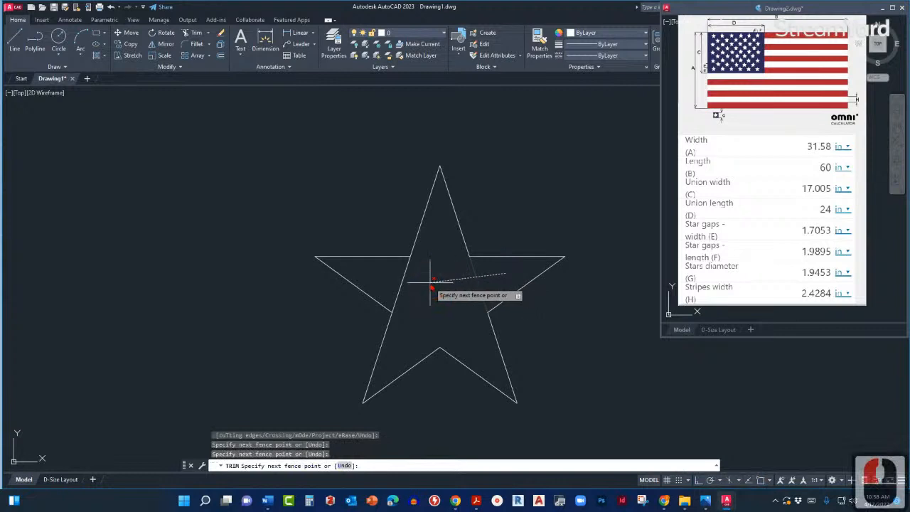
{"action": "right_click", "coordinate": [365, 272]}
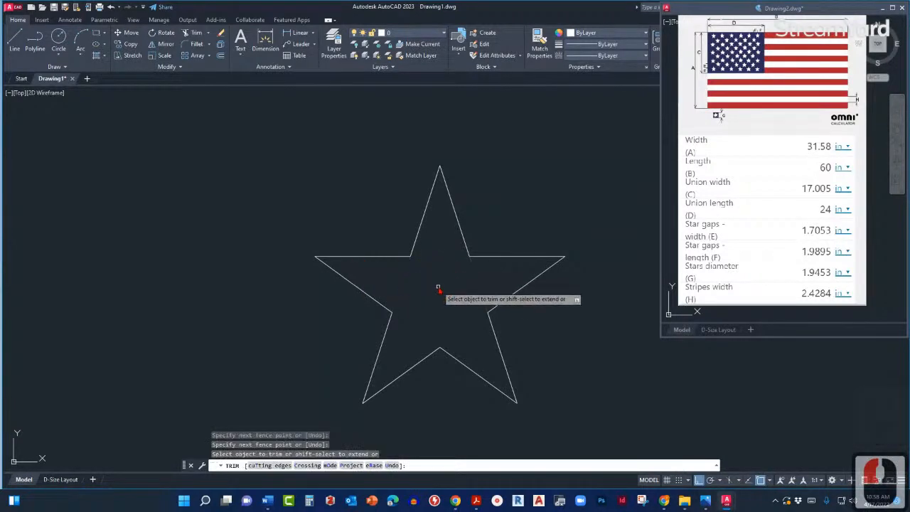
{"action": "key", "text": "Escape"}
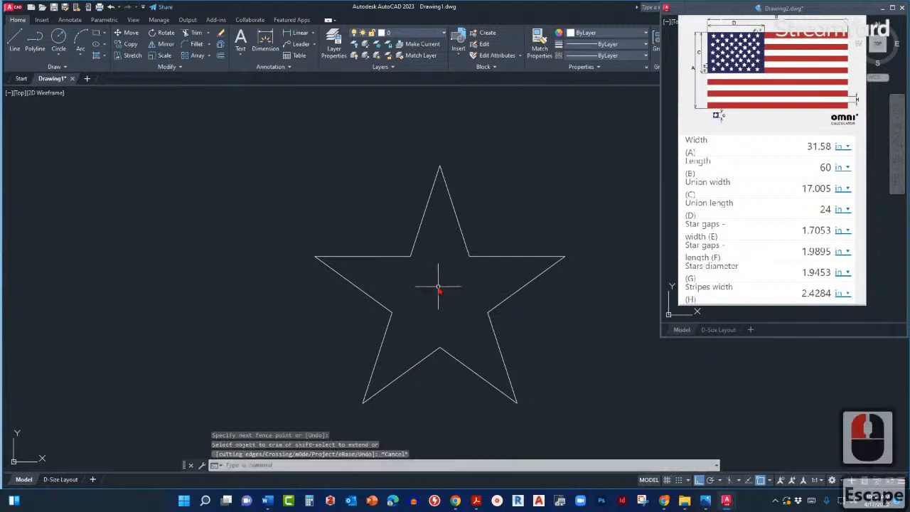
- Examine how the star's outline is divided by selecting individual segments around its lower points
{"action": "scroll", "coordinate": [480, 298], "scroll_direction": "down", "scroll_amount": 5}
{"action": "scroll", "coordinate": [480, 291], "scroll_direction": "up", "scroll_amount": 4}
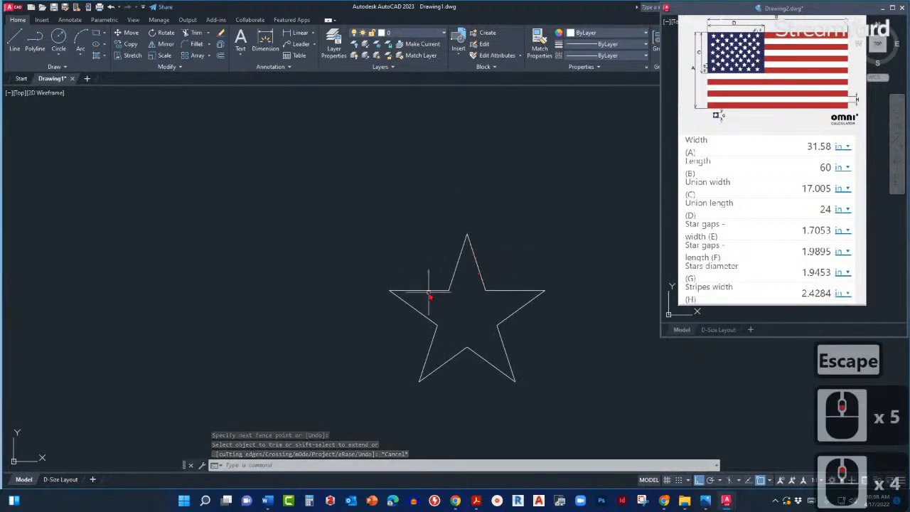
{"action": "left_click", "coordinate": [434, 334]}
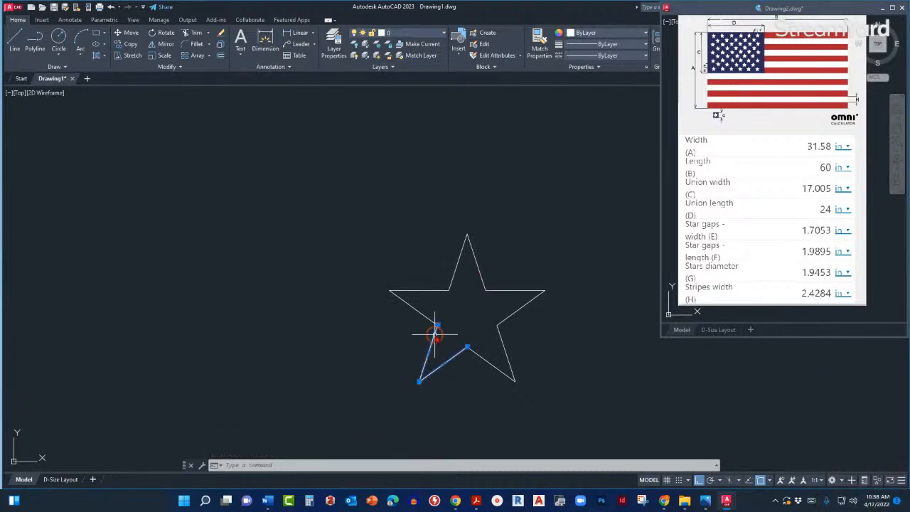
{"action": "left_click", "coordinate": [500, 329]}
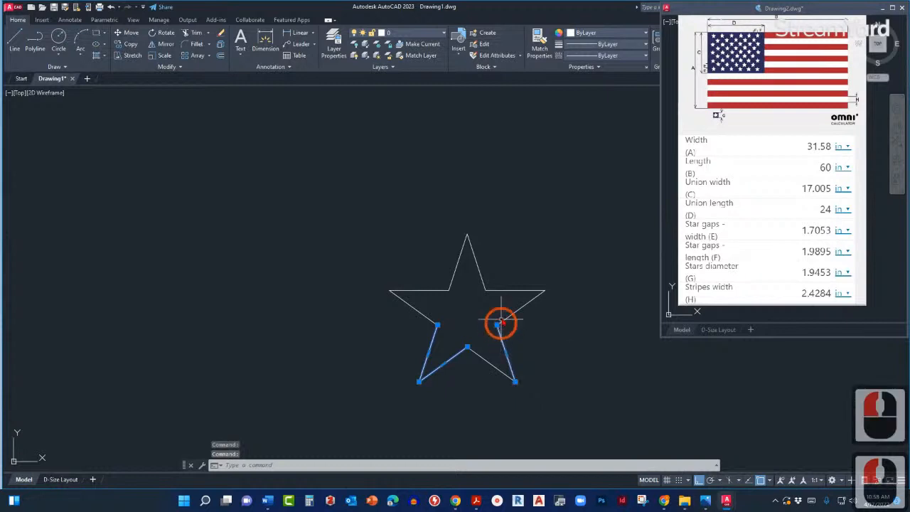
{"action": "left_click", "coordinate": [503, 285]}
{"action": "key", "text": "Escape"}
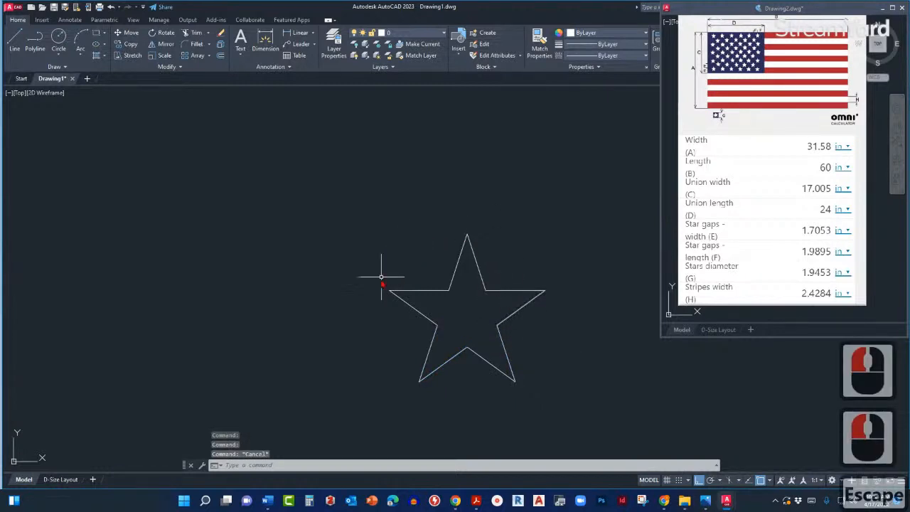
{"action": "key", "text": "Escape"}
{"action": "left_click", "coordinate": [497, 329]}
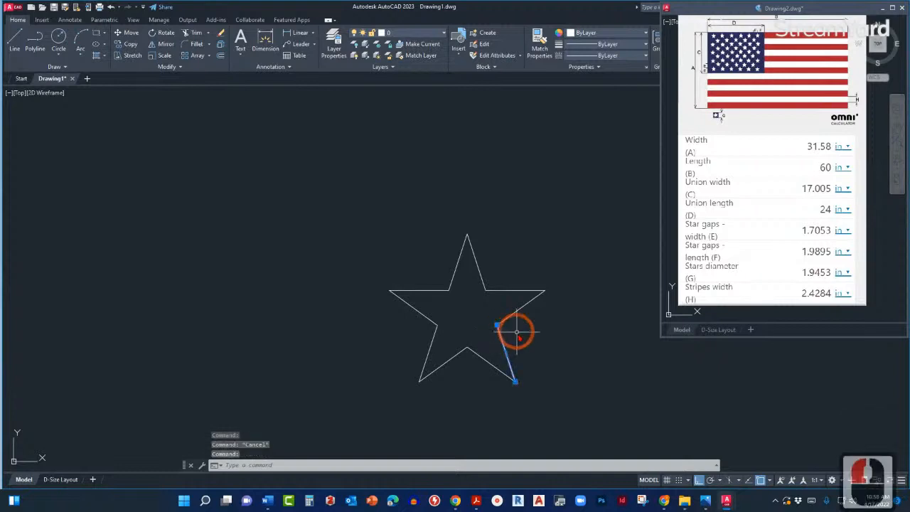
{"action": "key", "text": "Escape"}
- Join all segments of the star outline into a single polyline and check that it selects as one object
{"action": "left_click", "coordinate": [563, 394]}
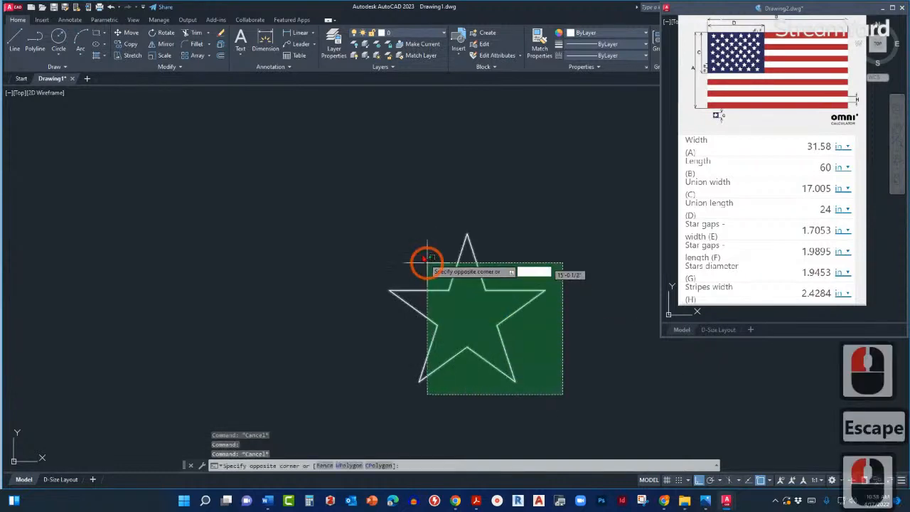
{"action": "left_click", "coordinate": [371, 191]}
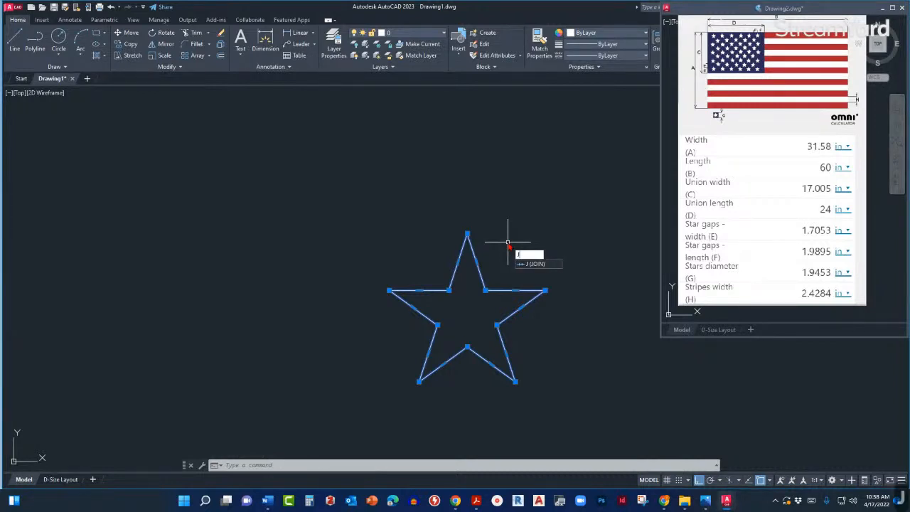
{"action": "key", "text": "Return"}
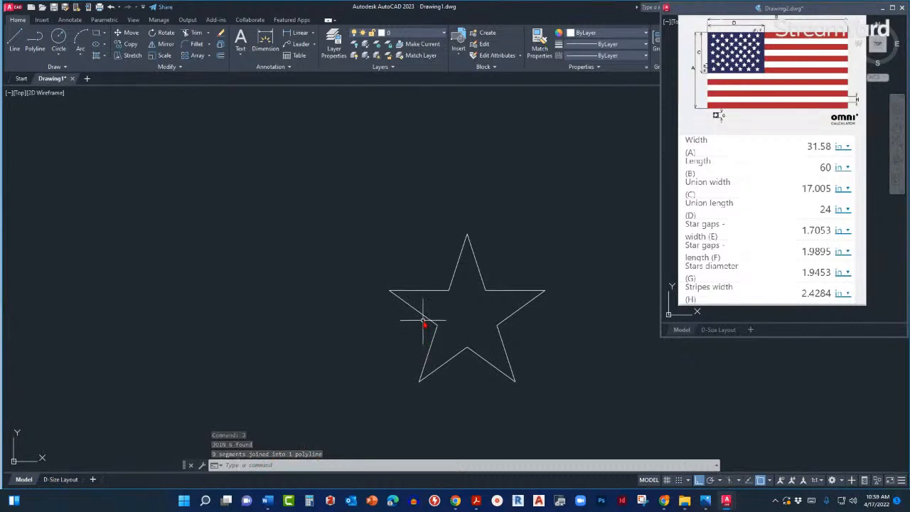
{"action": "left_click", "coordinate": [463, 239]}
{"action": "scroll", "coordinate": [526, 193], "scroll_direction": "down", "scroll_amount": 2}
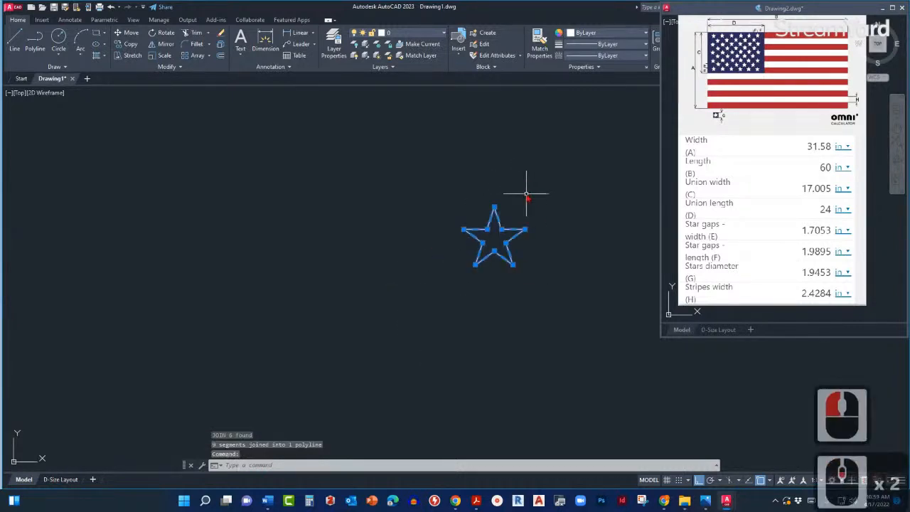
{"action": "scroll", "coordinate": [526, 193], "scroll_direction": "down", "scroll_amount": 3}
{"action": "middle_click_drag", "start_coordinate": [529, 254], "coordinate": [534, 221]}
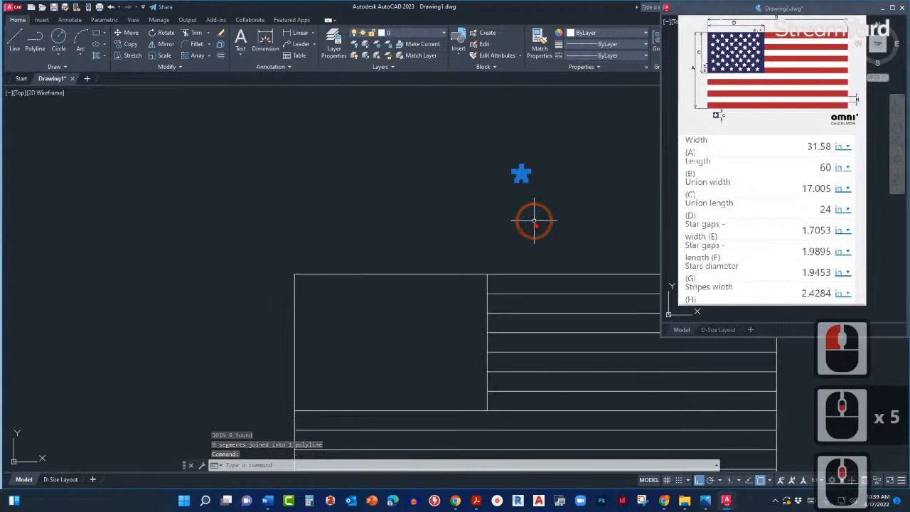
{"action": "key", "text": "Escape"}
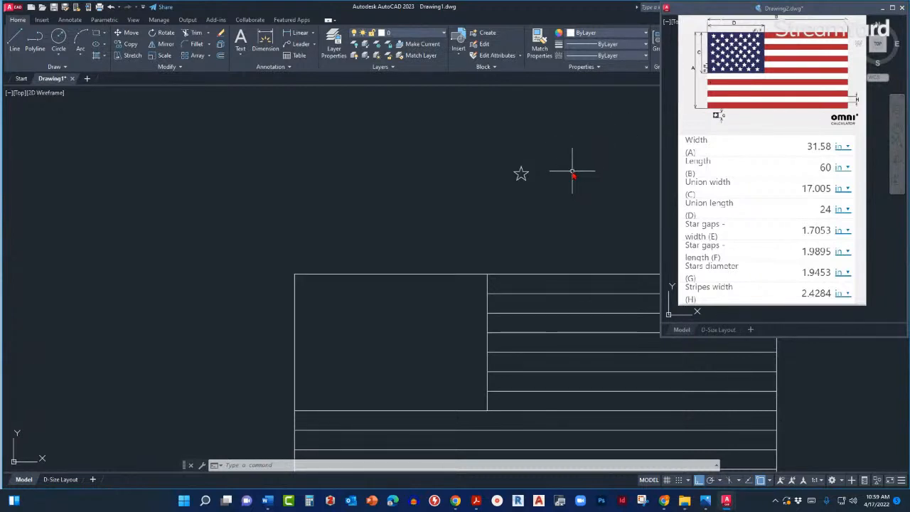
{"action": "type", "text": "m"}
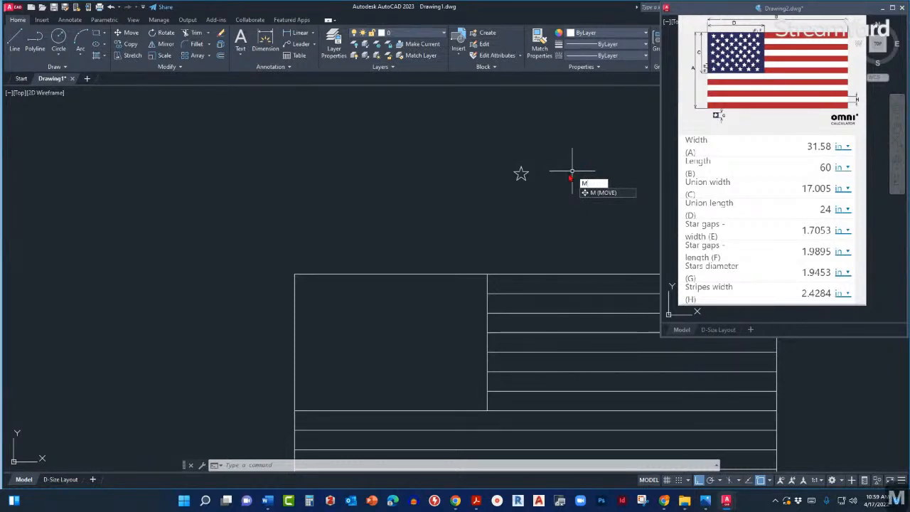
{"action": "key", "text": "Return"}
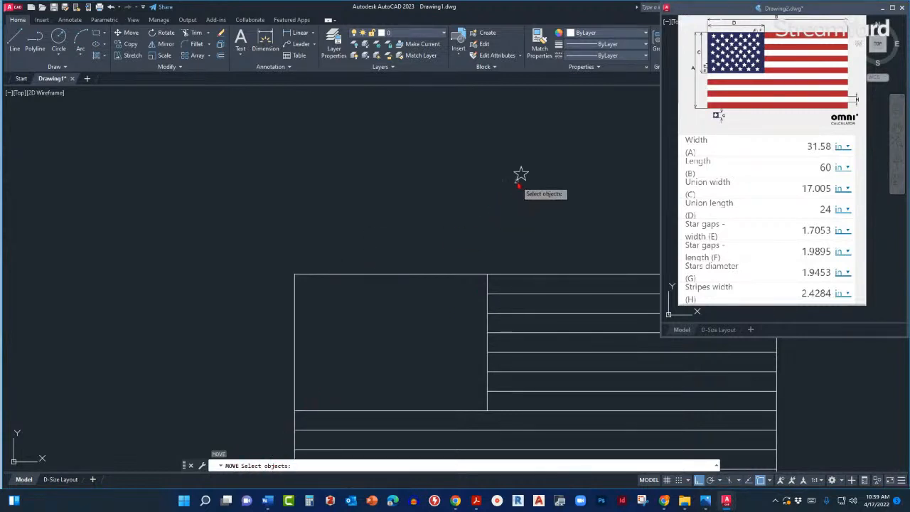
{"action": "left_click", "coordinate": [520, 178]}
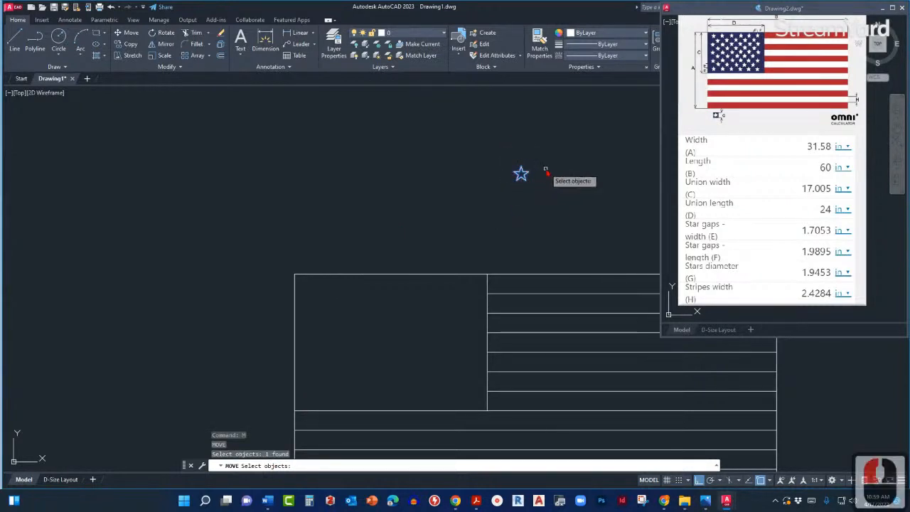
{"action": "key", "text": "Return"}
{"action": "scroll", "coordinate": [528, 204], "scroll_direction": "down", "scroll_amount": 1}
{"action": "scroll", "coordinate": [527, 204], "scroll_direction": "up", "scroll_amount": 1}
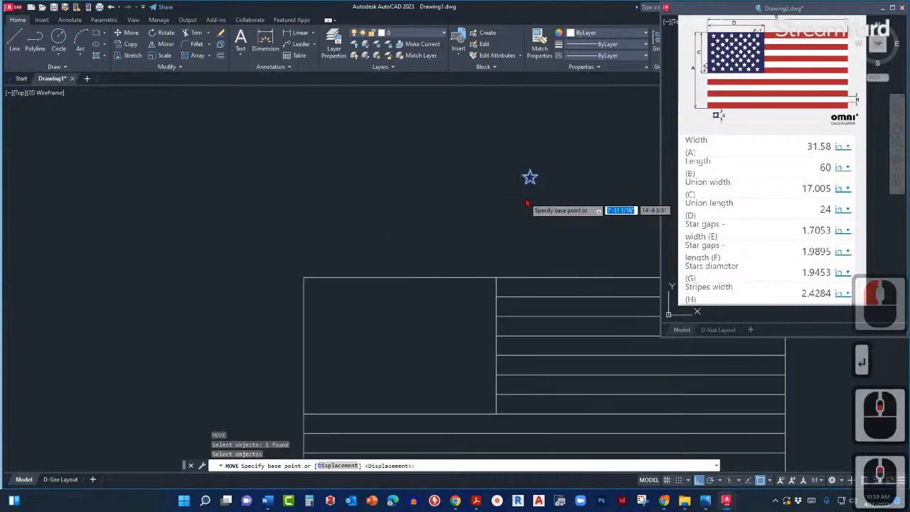
{"action": "scroll", "coordinate": [527, 204], "scroll_direction": "up", "scroll_amount": 2}
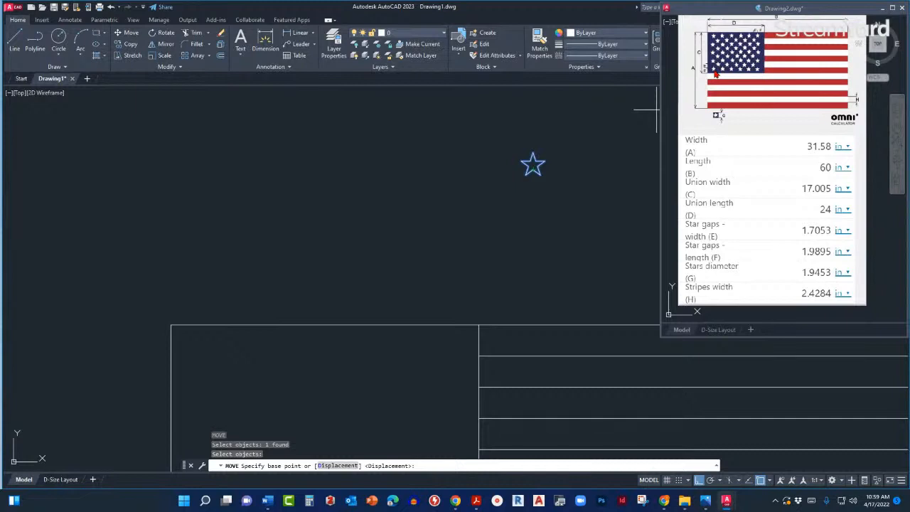
- Examine the star placement and the star gap dimensions E and F in the flag reference drawing, Drawing2.dwg
{"action": "left_click", "coordinate": [743, 118]}
{"action": "scroll", "coordinate": [743, 118], "scroll_direction": "up", "scroll_amount": 3}
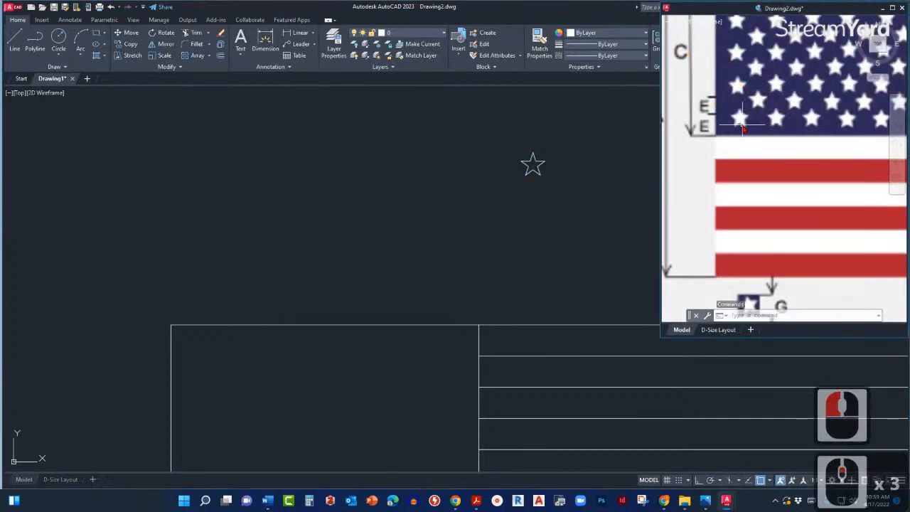
{"action": "scroll", "coordinate": [741, 126], "scroll_direction": "up", "scroll_amount": 2}
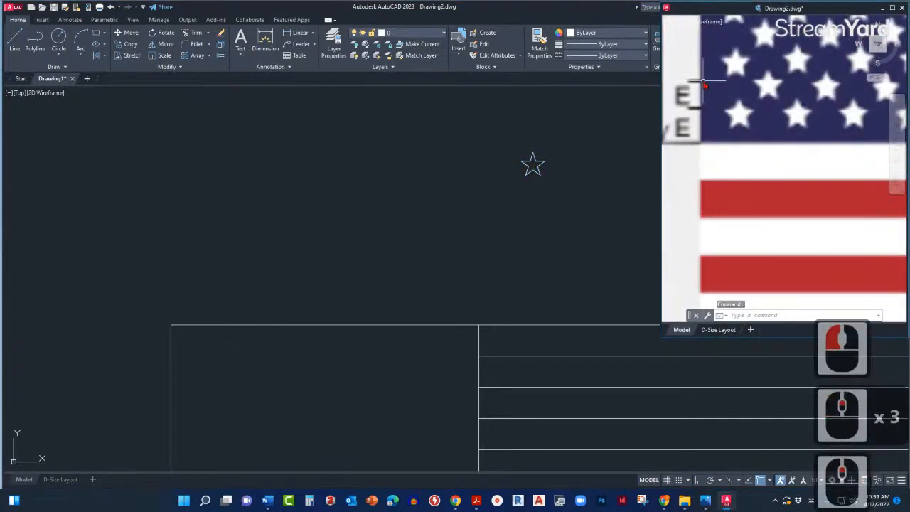
{"action": "scroll", "coordinate": [702, 99], "scroll_direction": "down", "scroll_amount": 2}
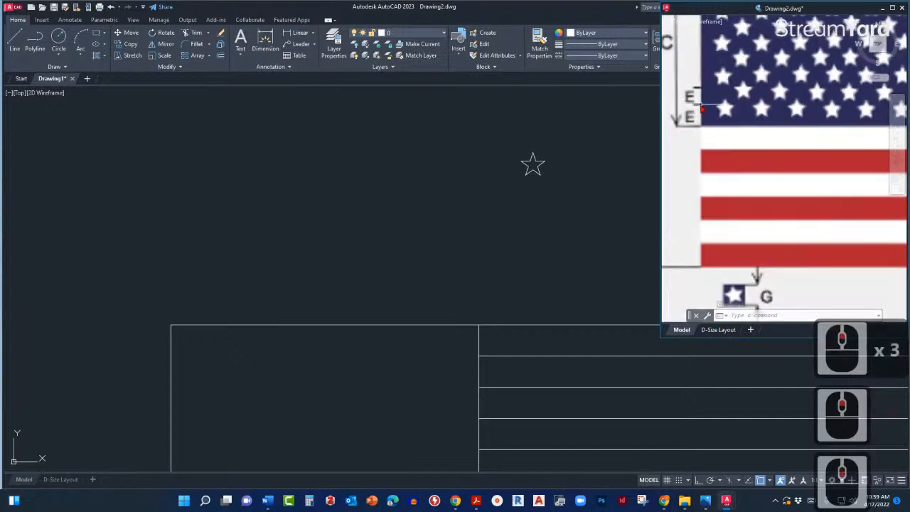
{"action": "scroll", "coordinate": [701, 111], "scroll_direction": "down", "scroll_amount": 2}
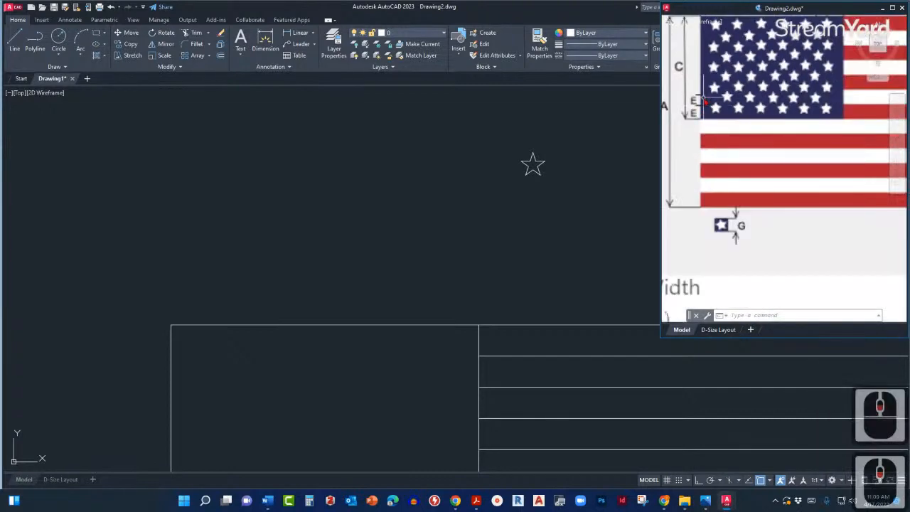
{"action": "scroll", "coordinate": [704, 103], "scroll_direction": "up", "scroll_amount": 2}
{"action": "scroll", "coordinate": [718, 106], "scroll_direction": "down", "scroll_amount": 3}
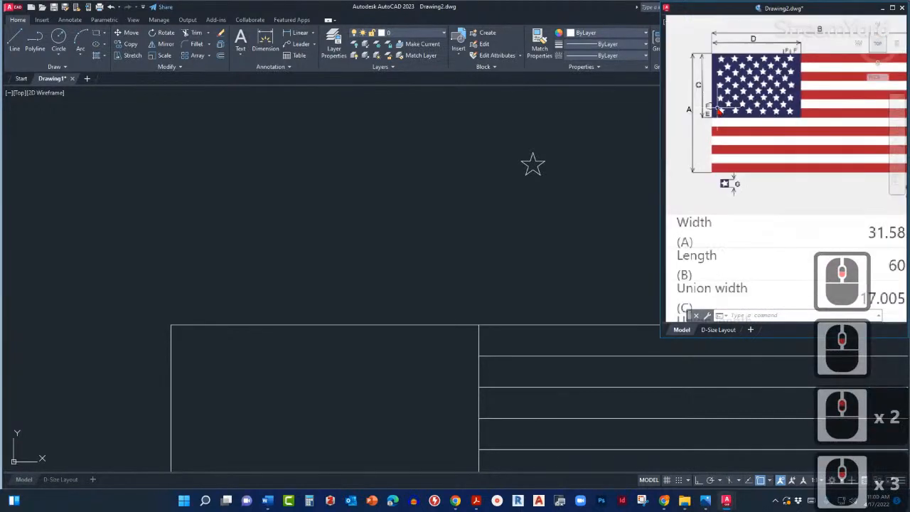
{"action": "scroll", "coordinate": [718, 125], "scroll_direction": "down", "scroll_amount": 2}
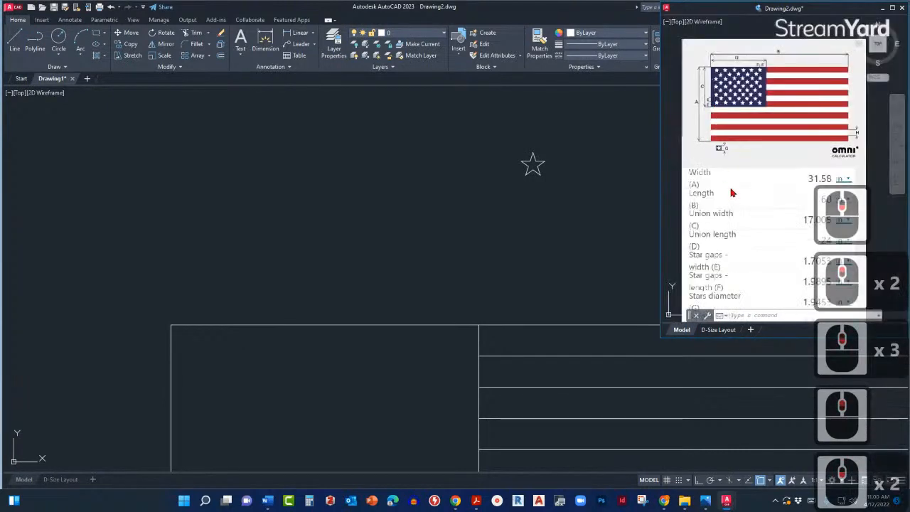
{"action": "scroll", "coordinate": [732, 193], "scroll_direction": "down", "scroll_amount": 2}
{"action": "scroll", "coordinate": [735, 256], "scroll_direction": "up", "scroll_amount": 3}
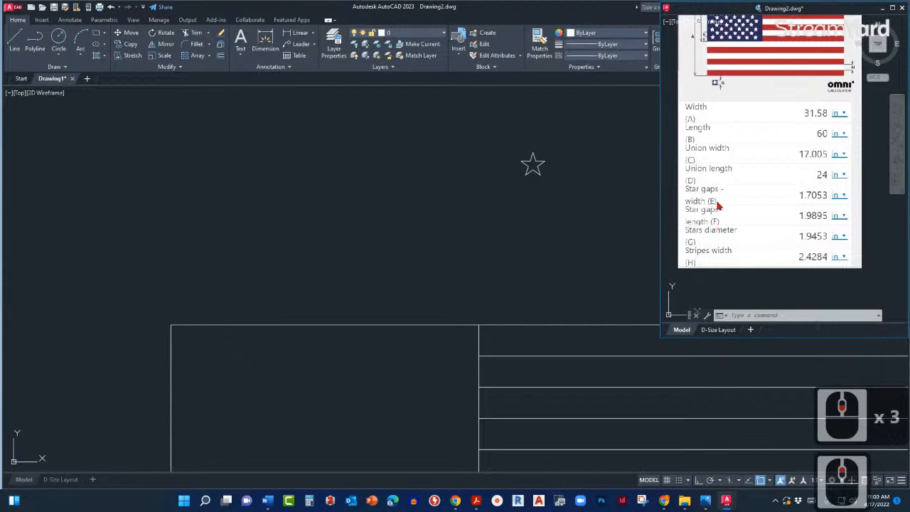
{"action": "middle_click", "coordinate": [787, 199]}
{"action": "middle_click", "coordinate": [788, 199]}
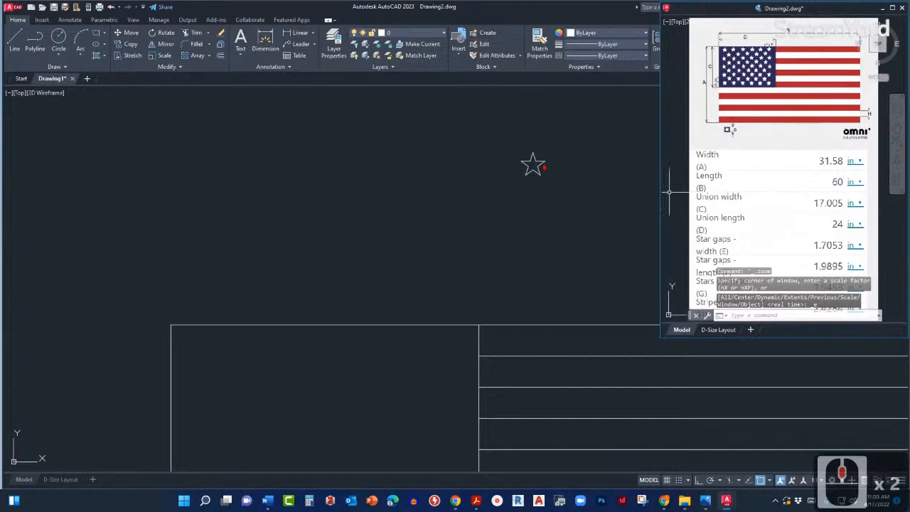
- Start moving the star, using its geometric center as the base point
{"action": "left_click", "coordinate": [536, 177]}
{"action": "left_click", "coordinate": [547, 166]}
{"action": "left_click", "coordinate": [521, 137]}
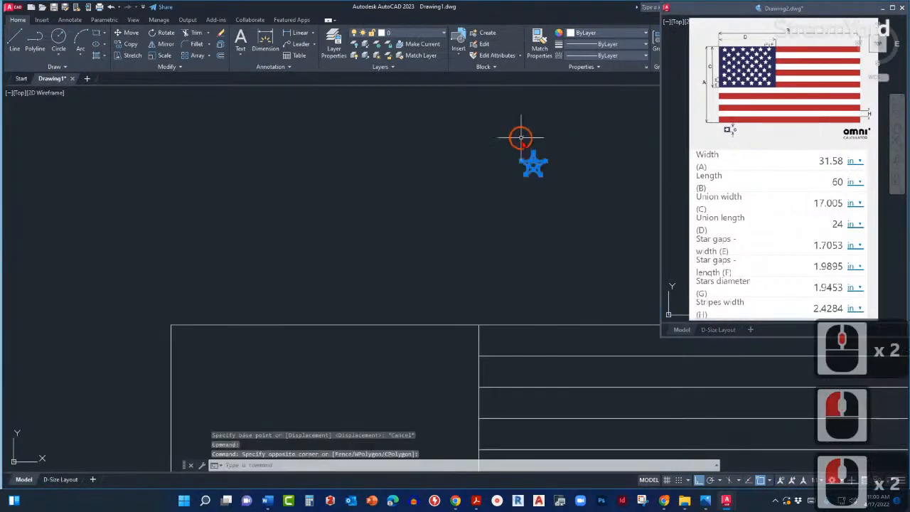
{"action": "type", "text": "m"}
{"action": "key", "text": "Return"}
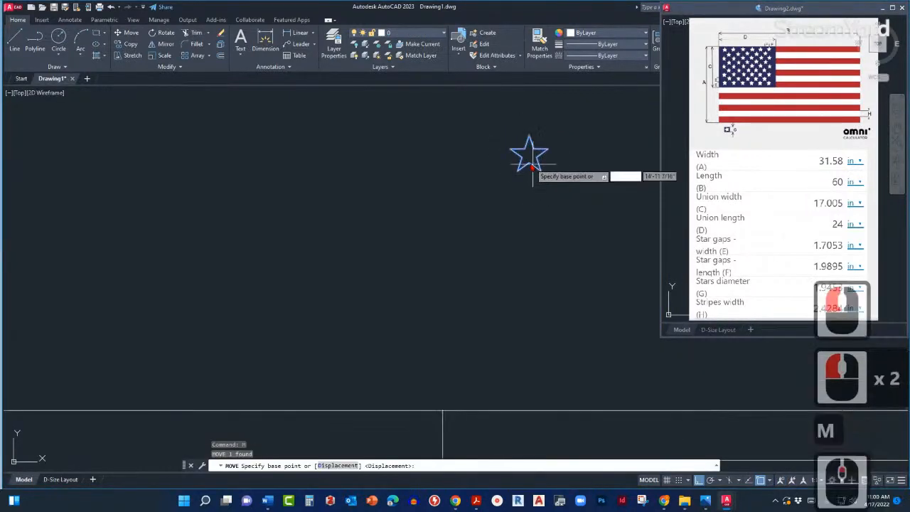
{"action": "scroll", "coordinate": [526, 163], "scroll_direction": "up", "scroll_amount": 5}
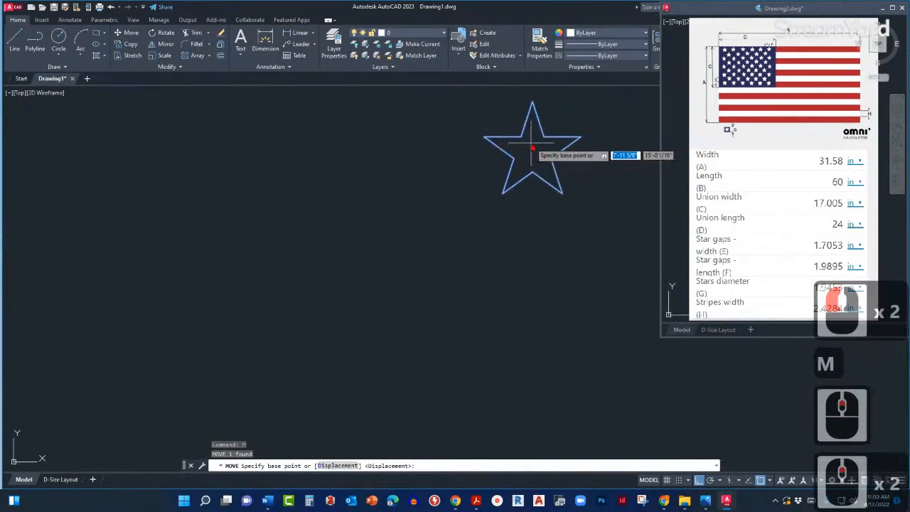
{"action": "scroll", "coordinate": [526, 163], "scroll_direction": "down", "scroll_amount": 3}
{"action": "scroll", "coordinate": [504, 192], "scroll_direction": "up", "scroll_amount": 3}
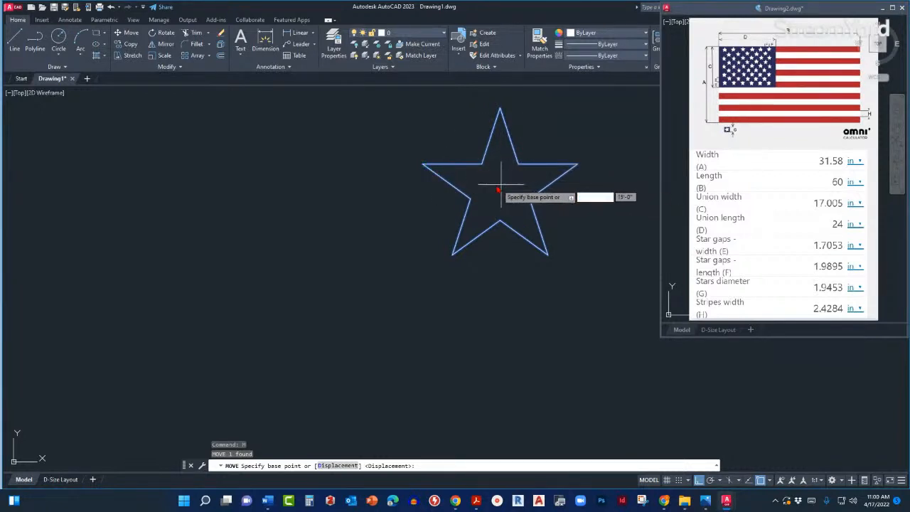
{"action": "left_click", "coordinate": [770, 482]}
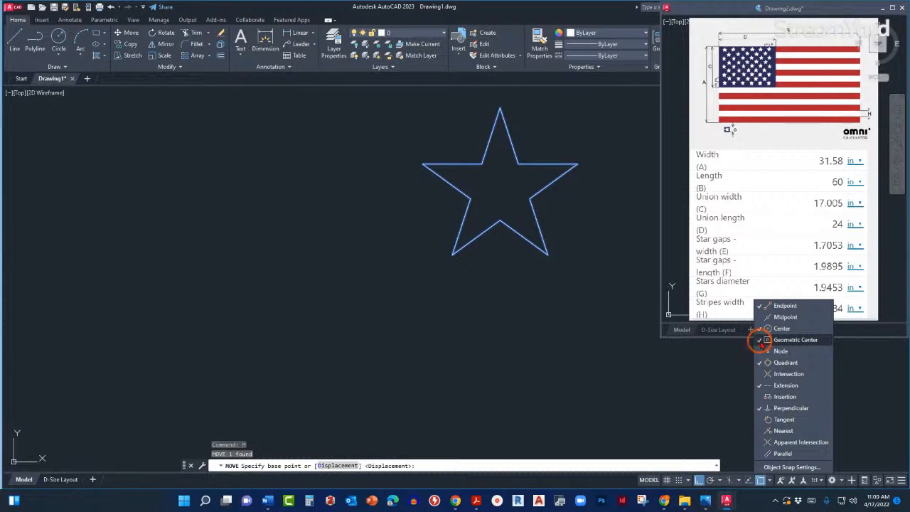
{"action": "left_click", "coordinate": [573, 228]}
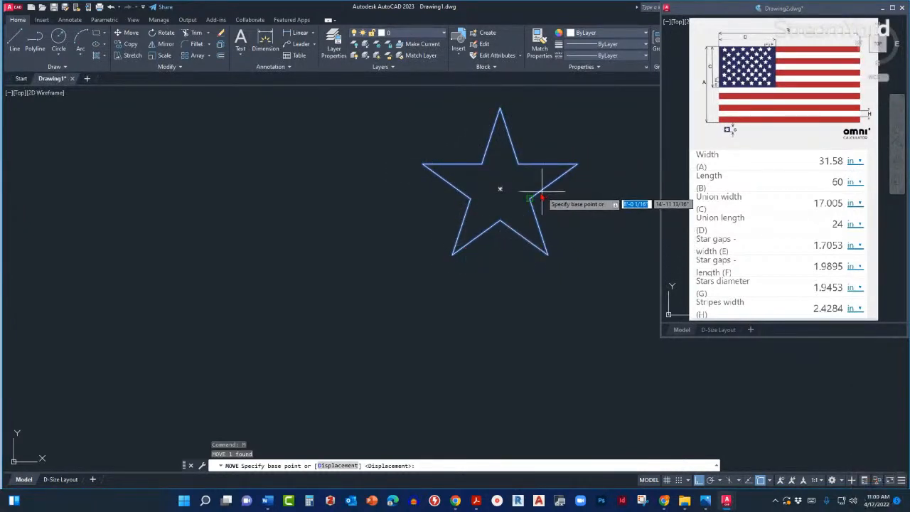
{"action": "left_click", "coordinate": [500, 189]}
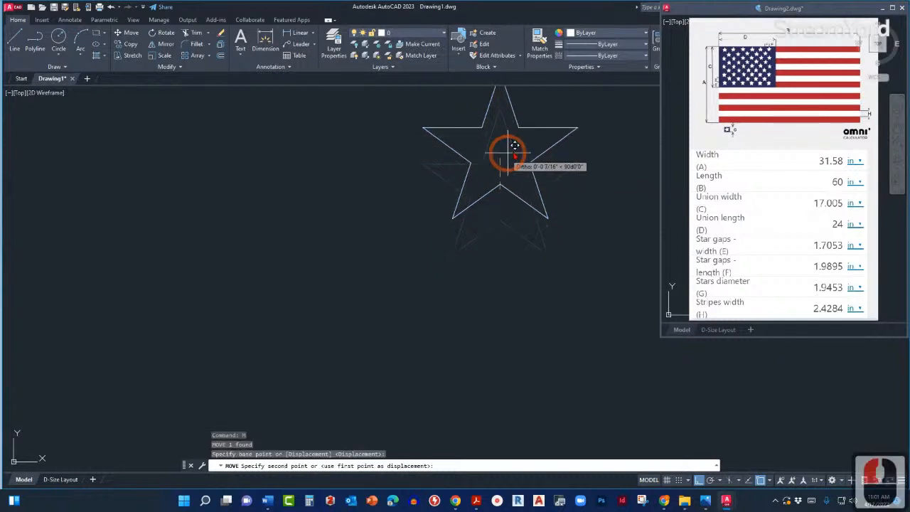
- Place the star's center on the lower-left corner of the union, temporarily overriding the ortho restriction
{"action": "scroll", "coordinate": [518, 186], "scroll_direction": "down", "scroll_amount": 5}
{"action": "scroll", "coordinate": [515, 204], "scroll_direction": "down", "scroll_amount": 1}
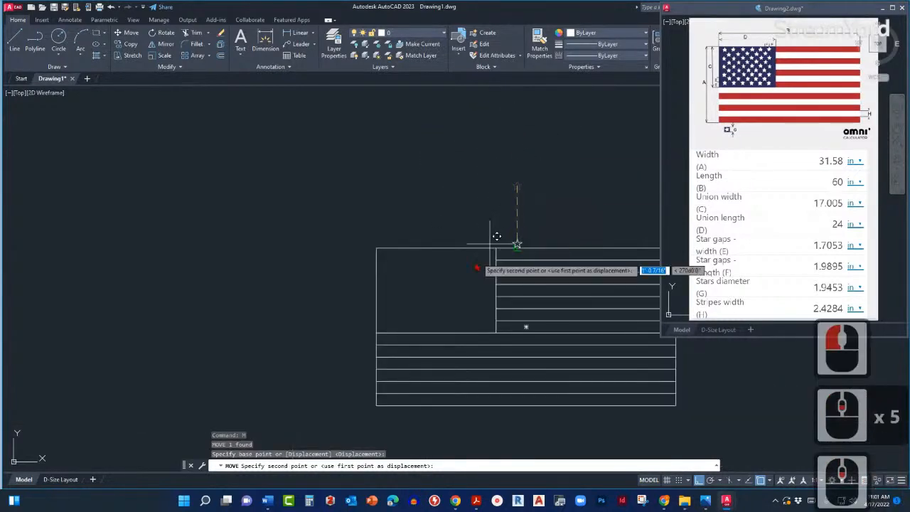
{"action": "scroll", "coordinate": [474, 261], "scroll_direction": "up", "scroll_amount": 1}
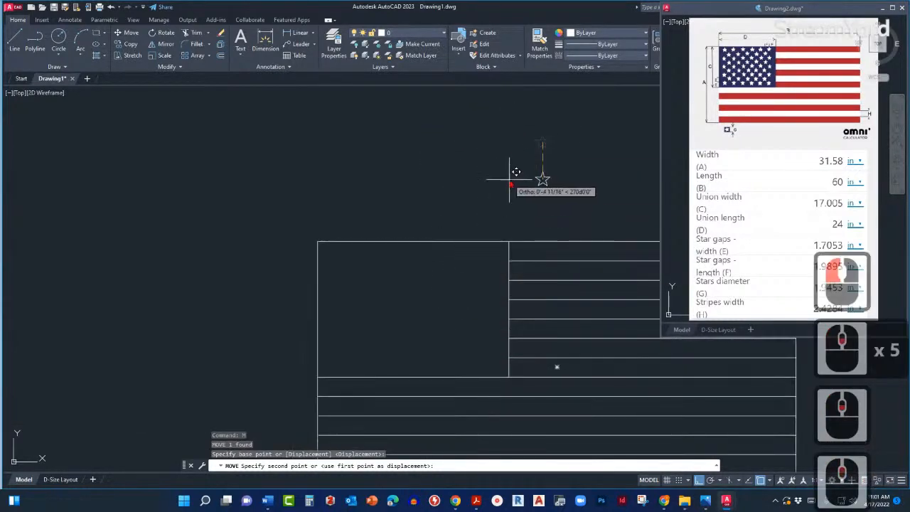
{"action": "scroll", "coordinate": [513, 181], "scroll_direction": "up", "scroll_amount": 1}
{"action": "scroll", "coordinate": [537, 188], "scroll_direction": "down", "scroll_amount": 1}
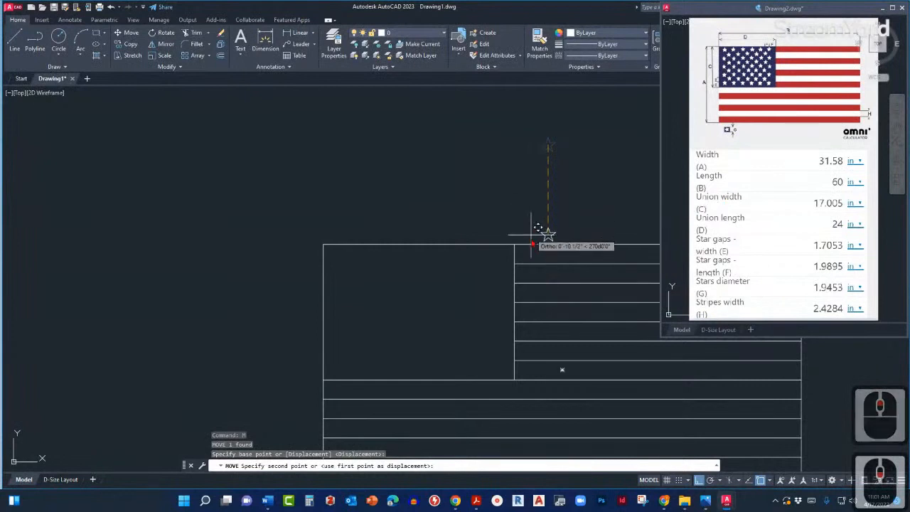
{"action": "scroll", "coordinate": [532, 260], "scroll_direction": "down", "scroll_amount": 2}
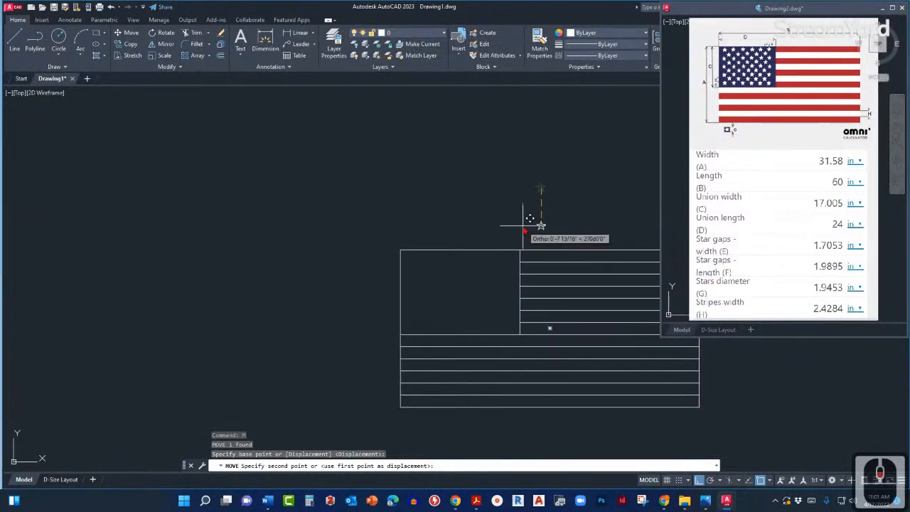
{"action": "scroll", "coordinate": [530, 220], "scroll_direction": "up", "scroll_amount": 2}
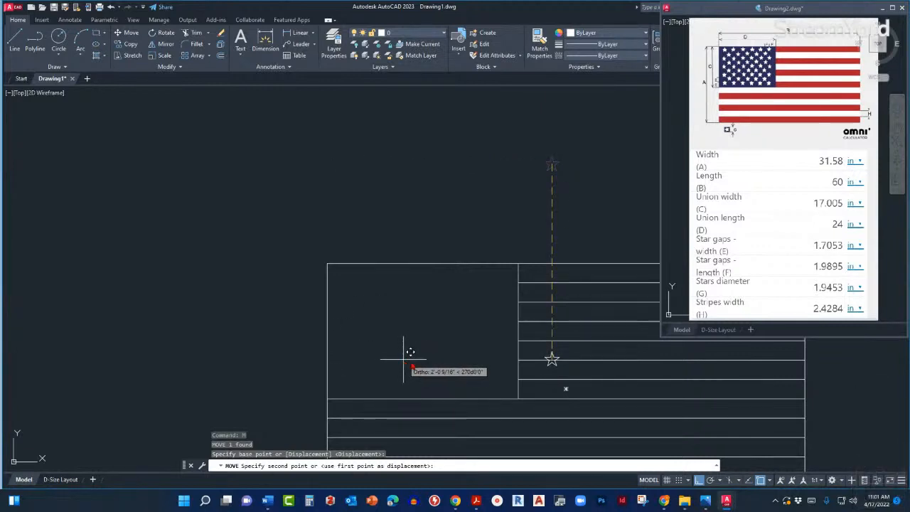
{"action": "left_click", "coordinate": [699, 481]}
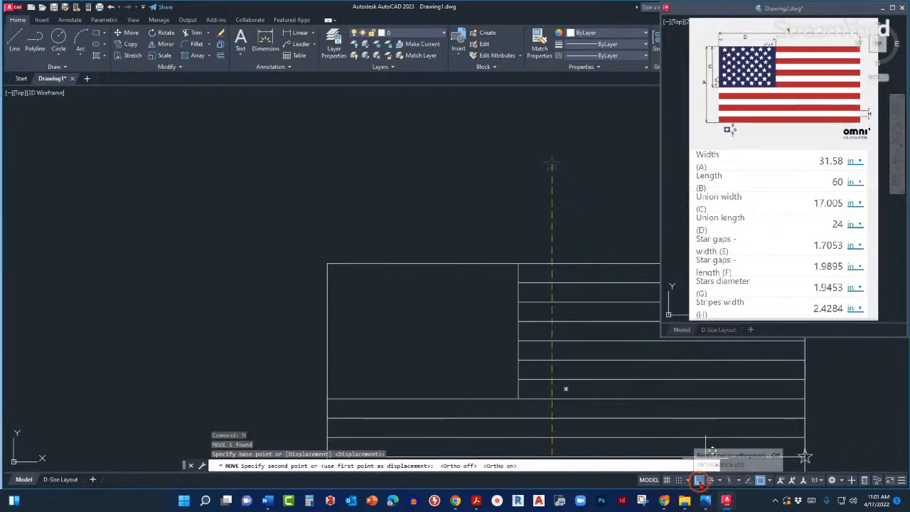
{"action": "left_click", "coordinate": [699, 480]}
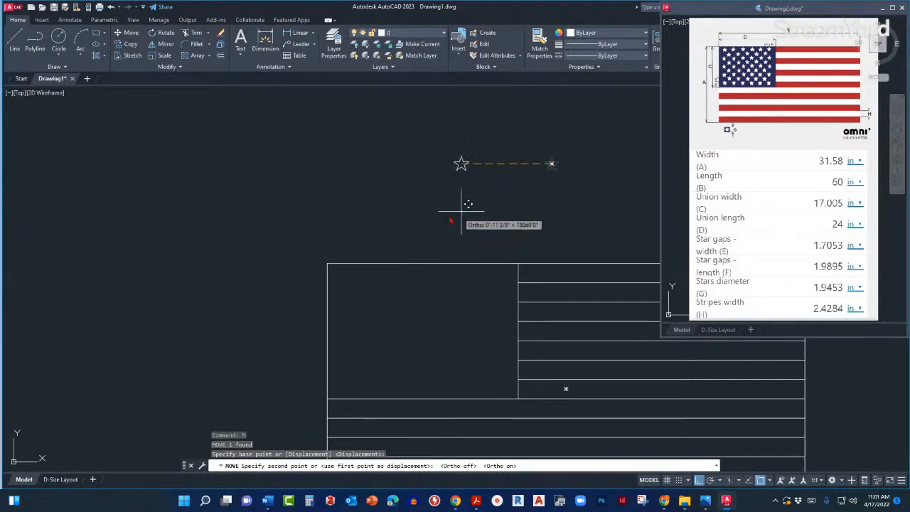
{"action": "key", "text": "F8"}
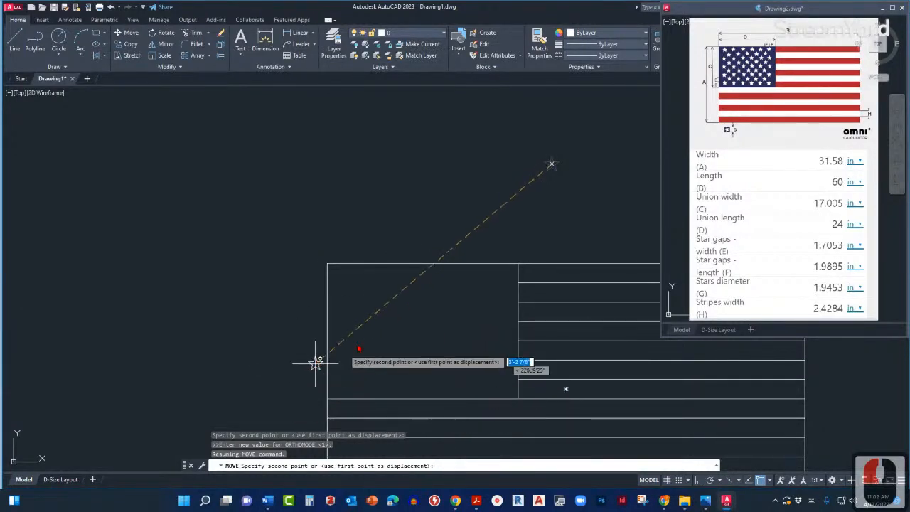
{"action": "scroll", "coordinate": [434, 303], "scroll_direction": "down", "scroll_amount": 2, "text": "shift"}
{"action": "scroll", "coordinate": [435, 303], "scroll_direction": "up", "scroll_amount": 6, "text": "shift"}
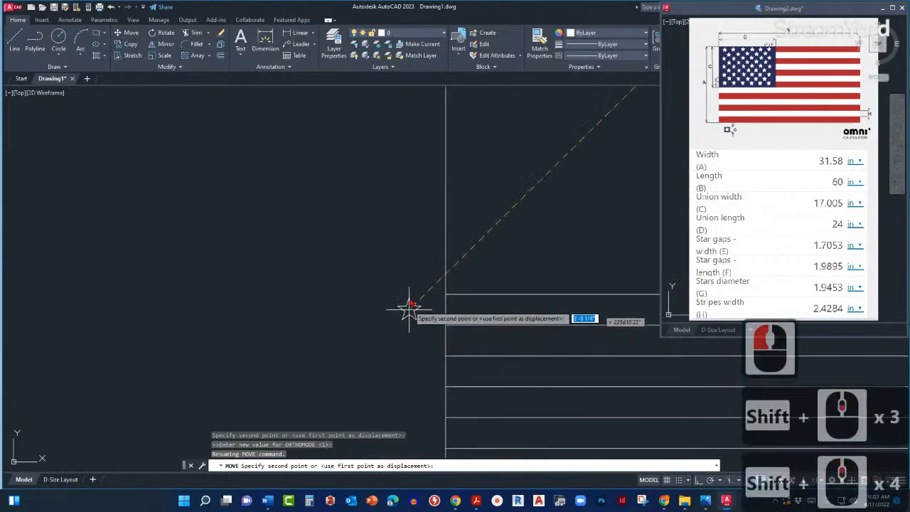
{"action": "scroll", "coordinate": [413, 299], "scroll_direction": "down", "scroll_amount": 4, "text": "shift"}
{"action": "scroll", "coordinate": [425, 294], "scroll_direction": "up", "scroll_amount": 5, "text": "shift"}
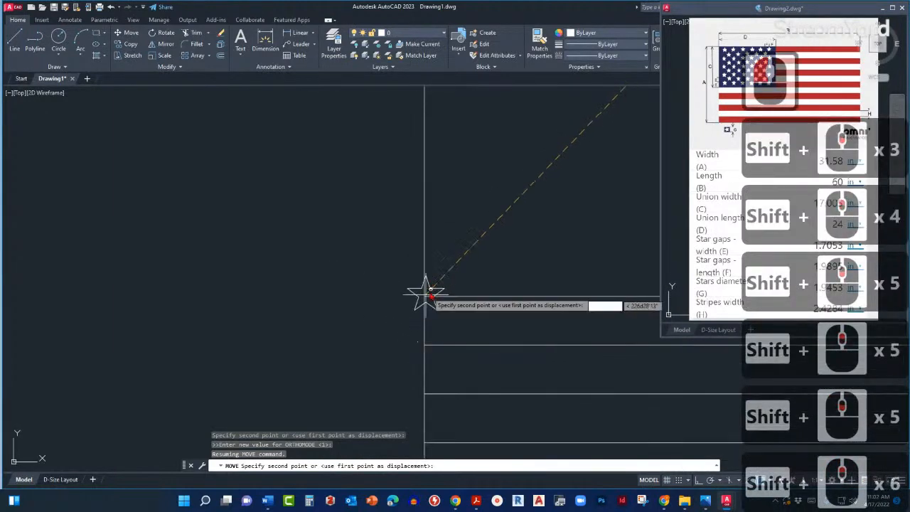
{"action": "scroll", "coordinate": [320, 313], "scroll_direction": "up", "scroll_amount": 10, "text": "shift"}
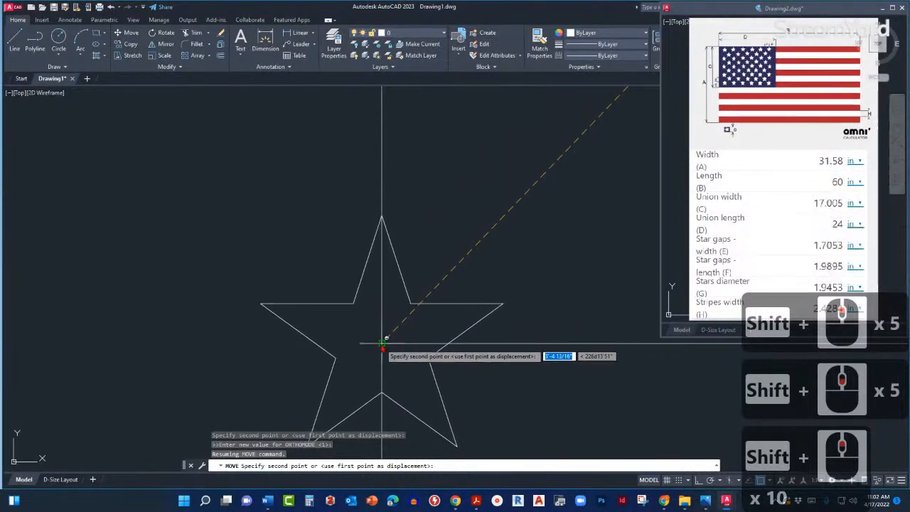
{"action": "left_click", "coordinate": [382, 343]}
{"action": "scroll", "coordinate": [420, 308], "scroll_direction": "down", "scroll_amount": 6}
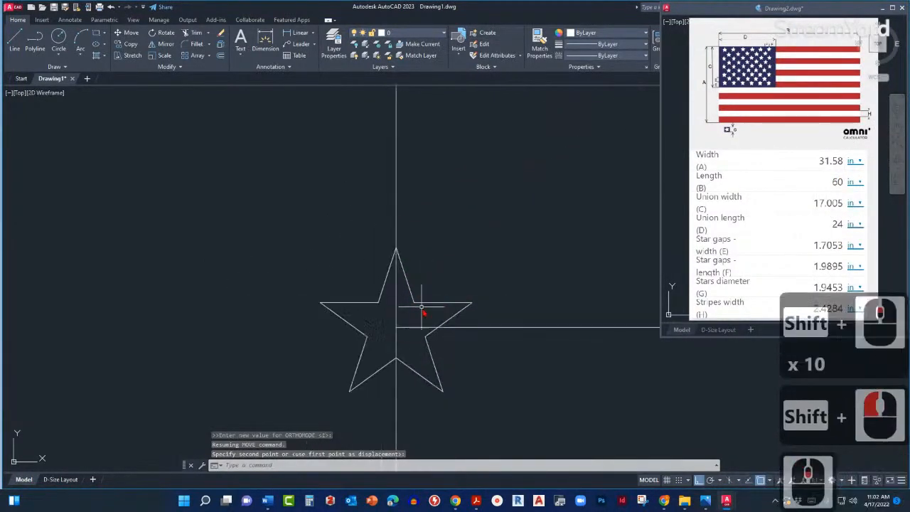
{"action": "scroll", "coordinate": [410, 336], "scroll_direction": "up", "scroll_amount": 3}
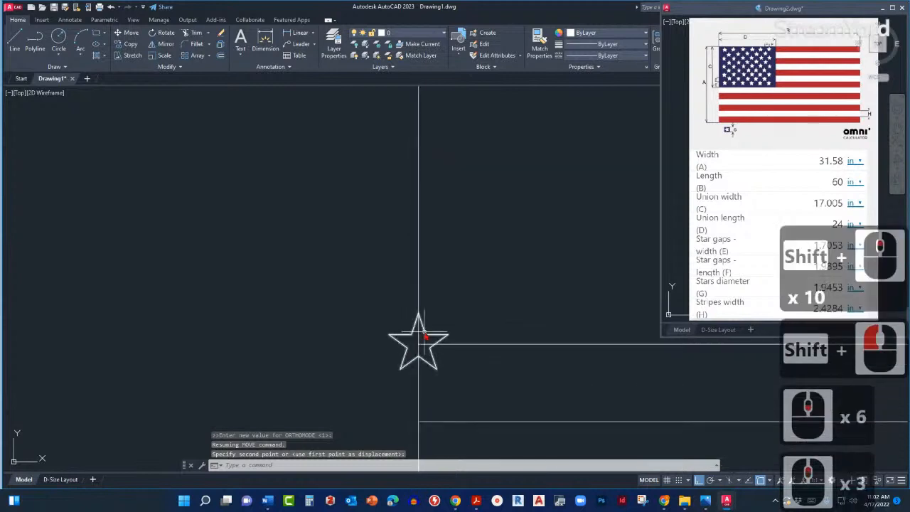
{"action": "left_click", "coordinate": [411, 334]}
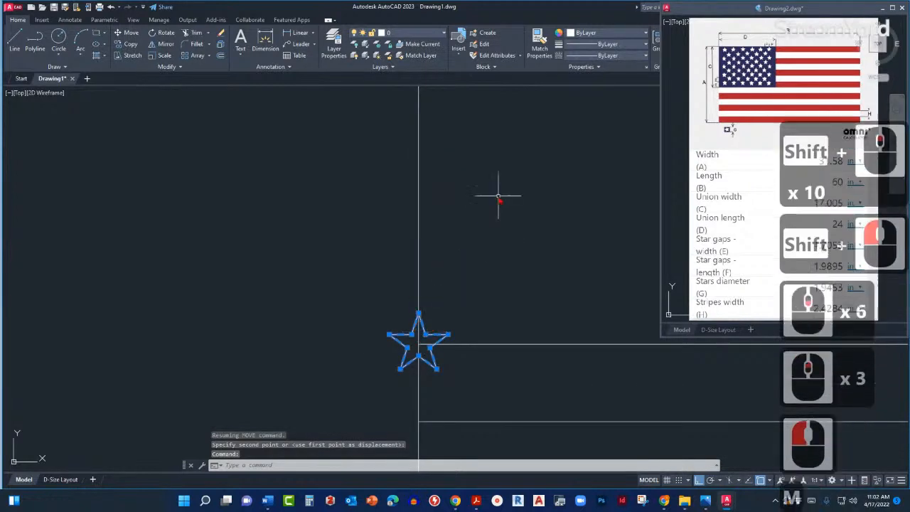
{"action": "type", "text": "M"}
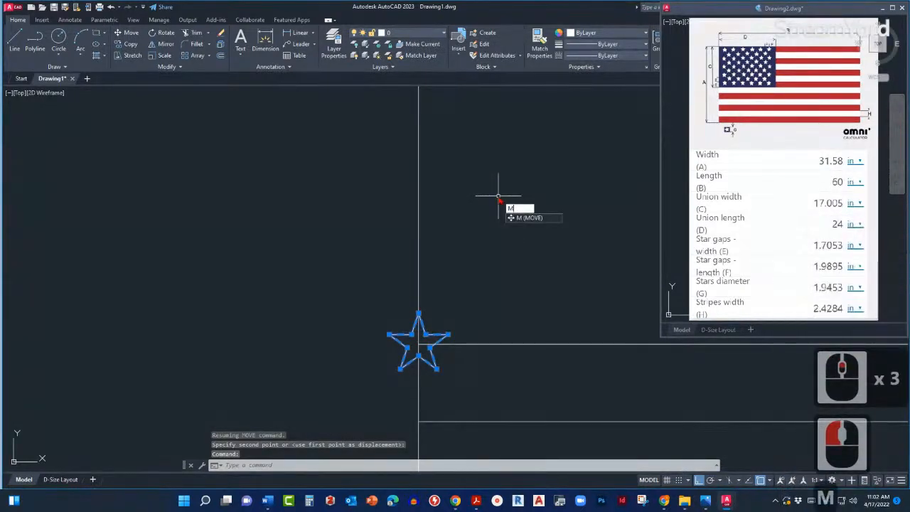
{"action": "key", "text": "Escape"}
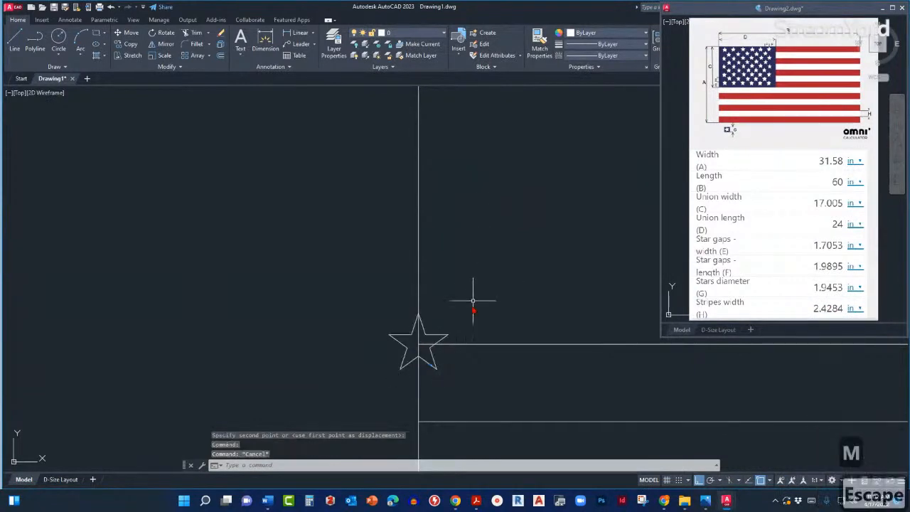
- Move the star straight up 1.7053 inches from the lower-left corner of the union, matching star gap E
{"action": "left_click", "coordinate": [441, 342]}
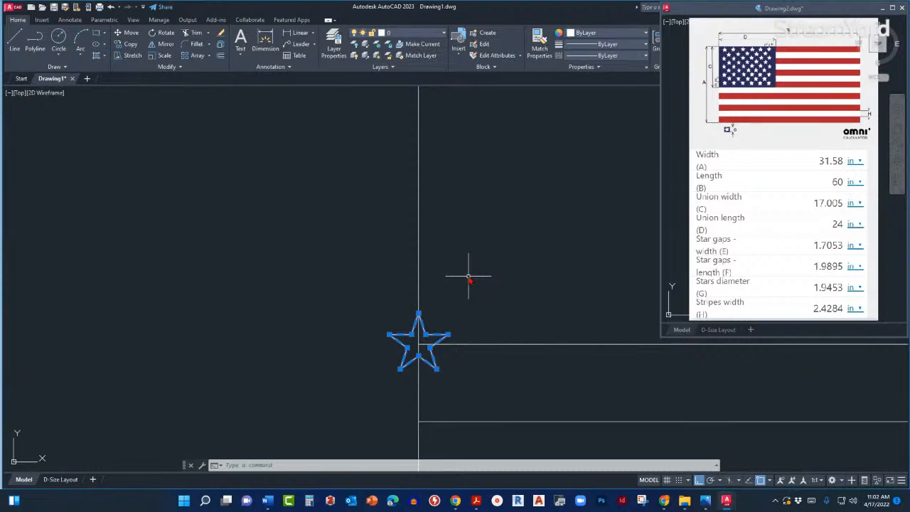
{"action": "type", "text": "m"}
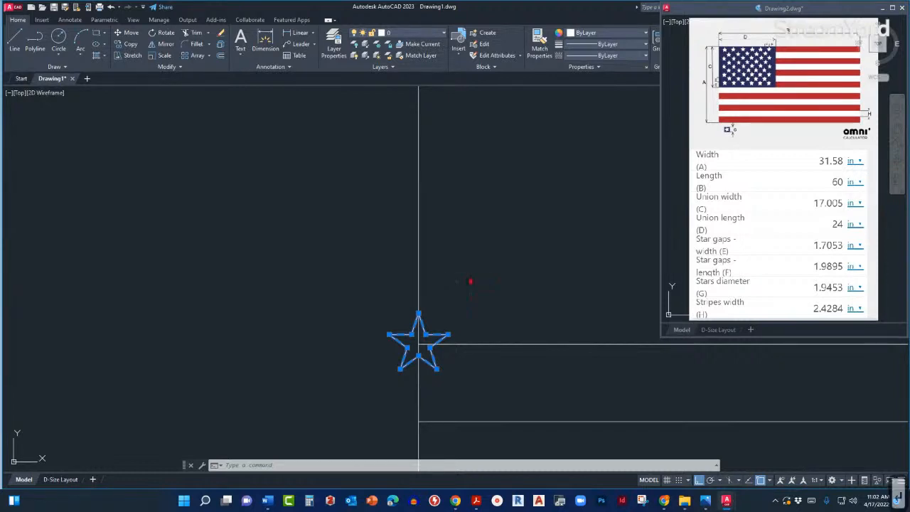
{"action": "key", "text": "Return"}
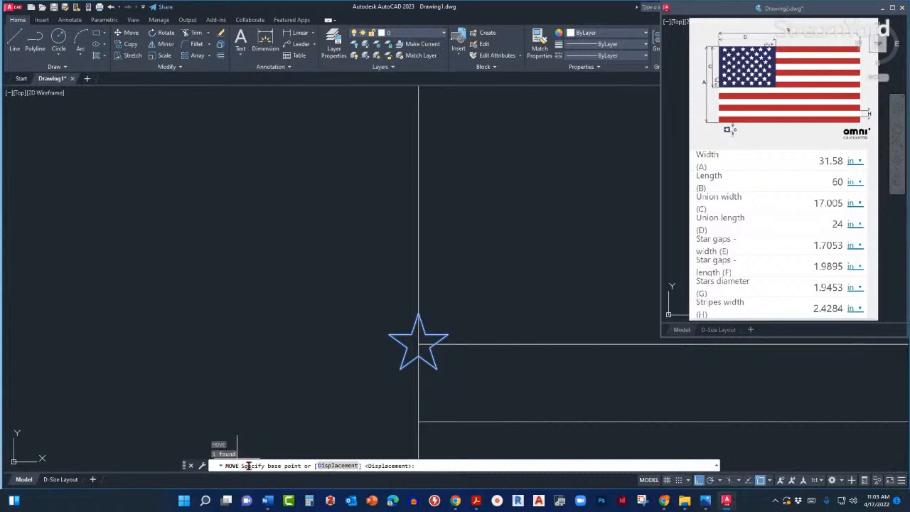
{"action": "scroll", "coordinate": [352, 337], "scroll_direction": "down", "scroll_amount": 2}
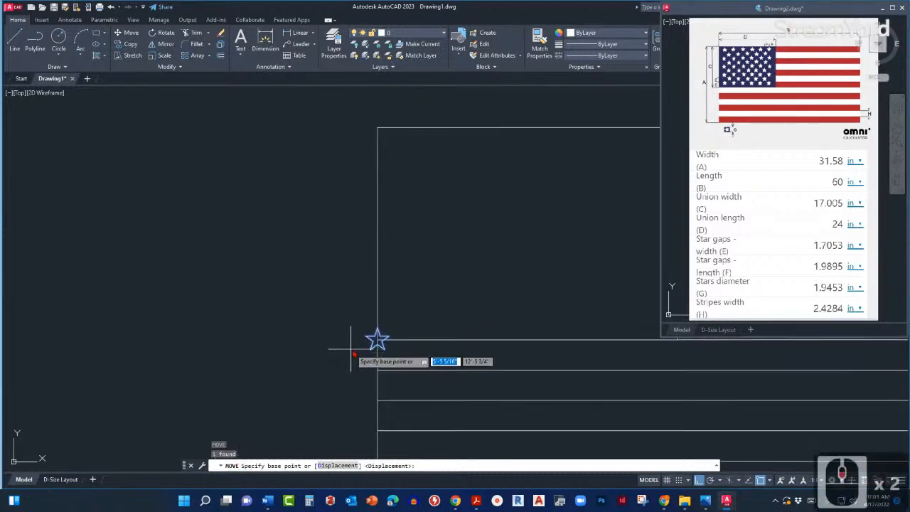
{"action": "scroll", "coordinate": [377, 340], "scroll_direction": "up", "scroll_amount": 4}
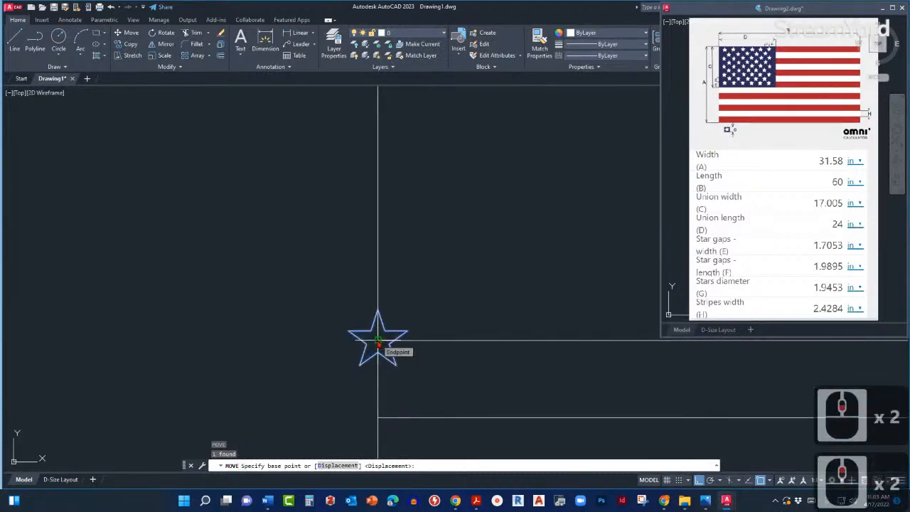
{"action": "scroll", "coordinate": [360, 349], "scroll_direction": "down", "scroll_amount": 2}
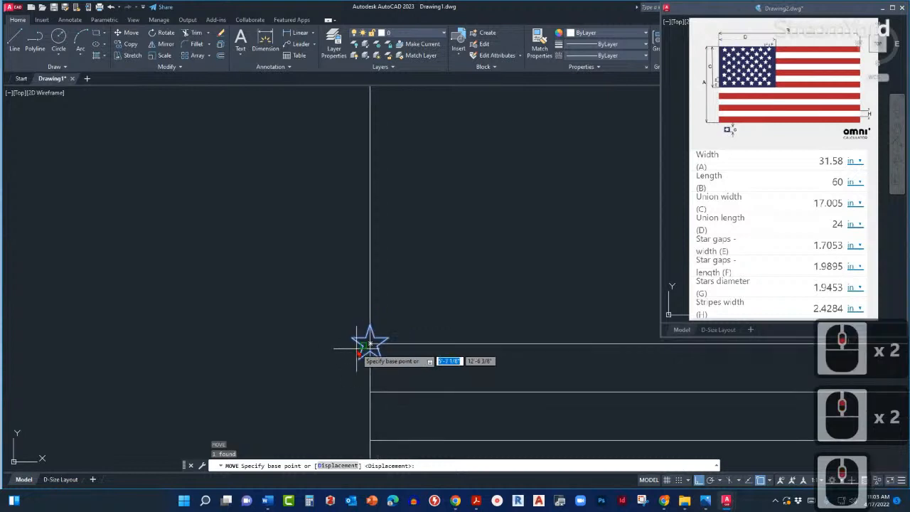
{"action": "scroll", "coordinate": [362, 350], "scroll_direction": "up", "scroll_amount": 3}
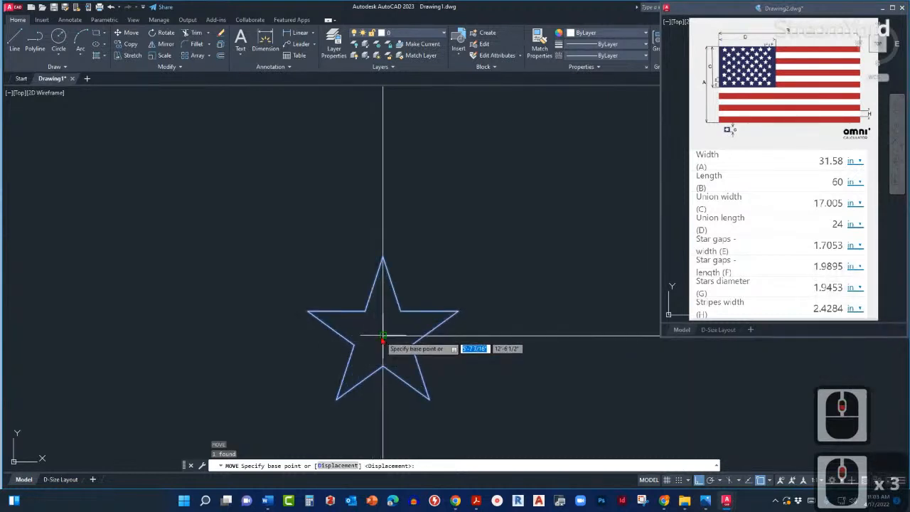
{"action": "scroll", "coordinate": [332, 291], "scroll_direction": "down", "scroll_amount": 4}
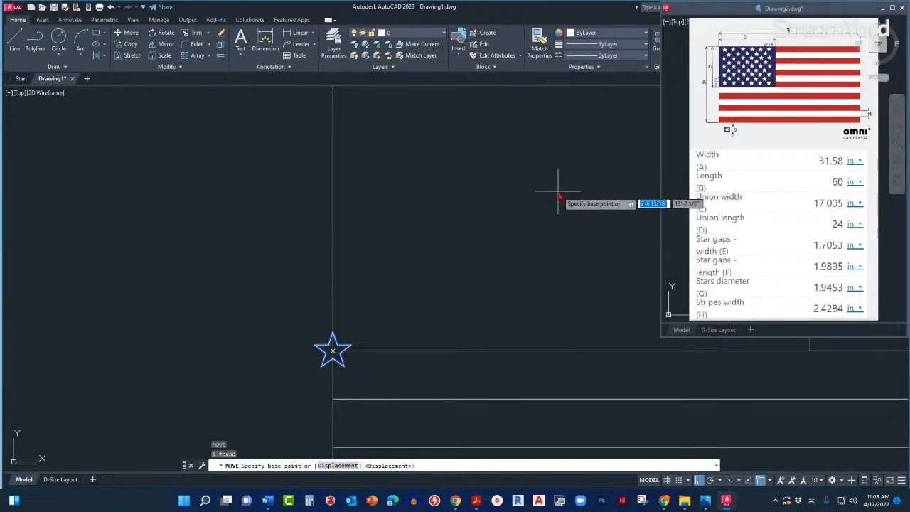
{"action": "scroll", "coordinate": [411, 257], "scroll_direction": "down", "scroll_amount": 2}
{"action": "scroll", "coordinate": [360, 317], "scroll_direction": "up", "scroll_amount": 5}
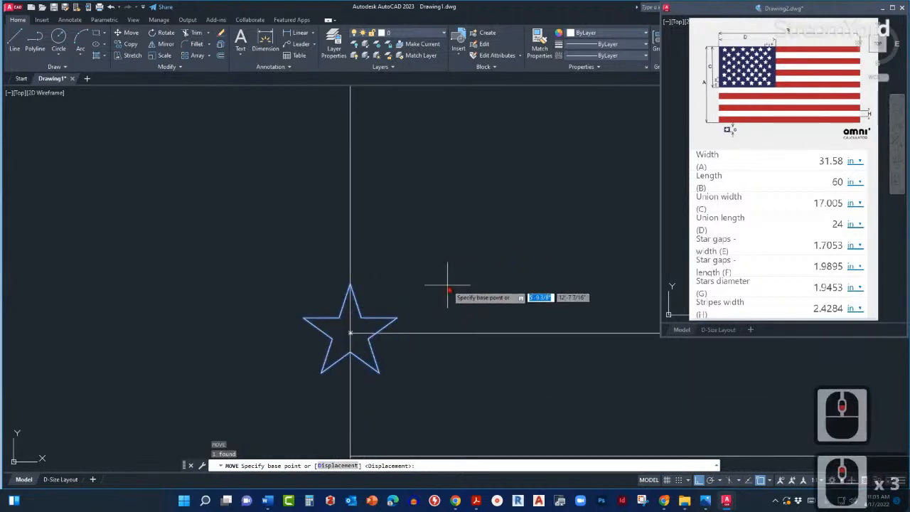
{"action": "left_click", "coordinate": [447, 286]}
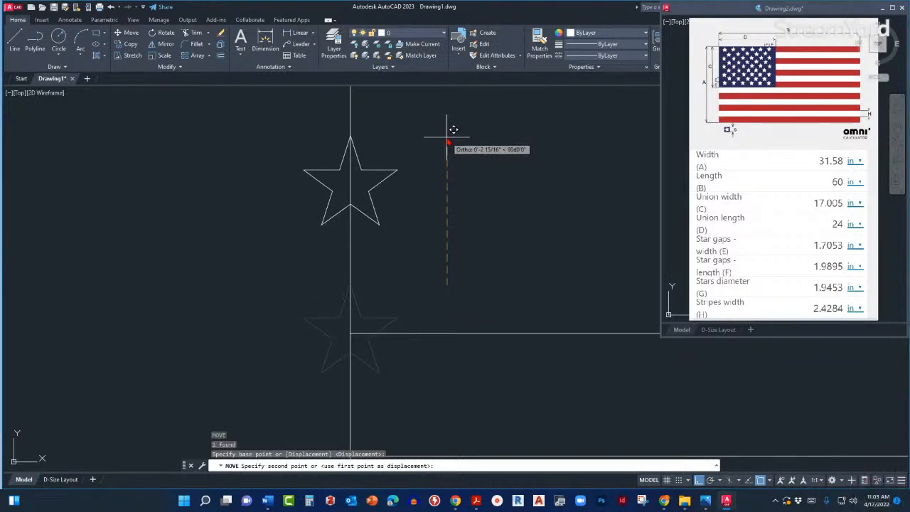
{"action": "type", "text": "1"}
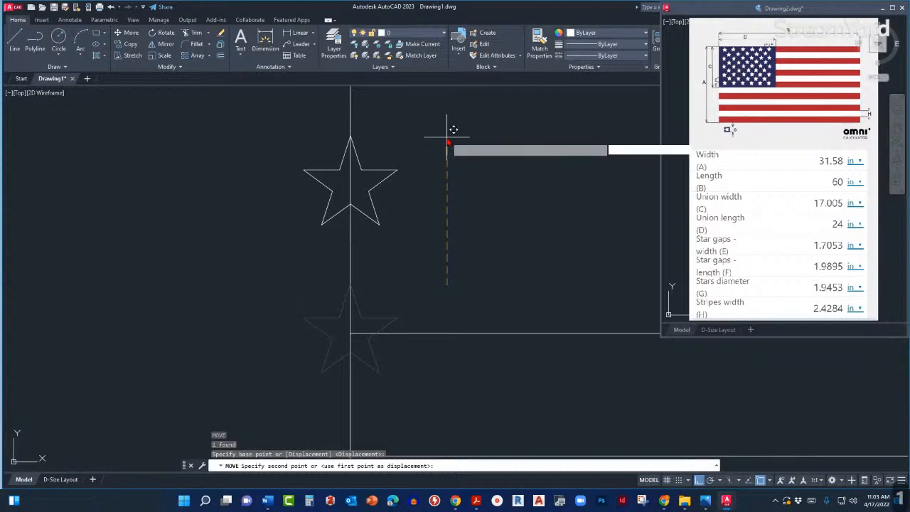
{"action": "type", "text": ".7"}
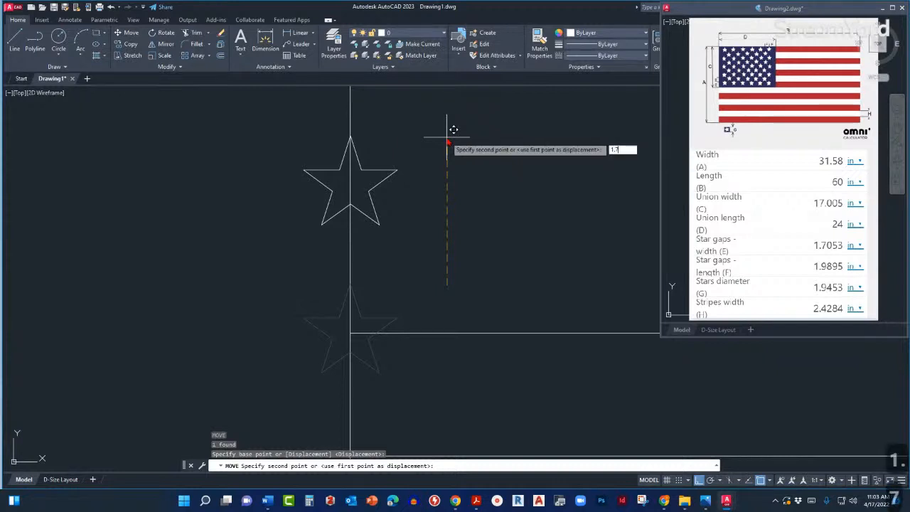
{"action": "type", "text": "05"}
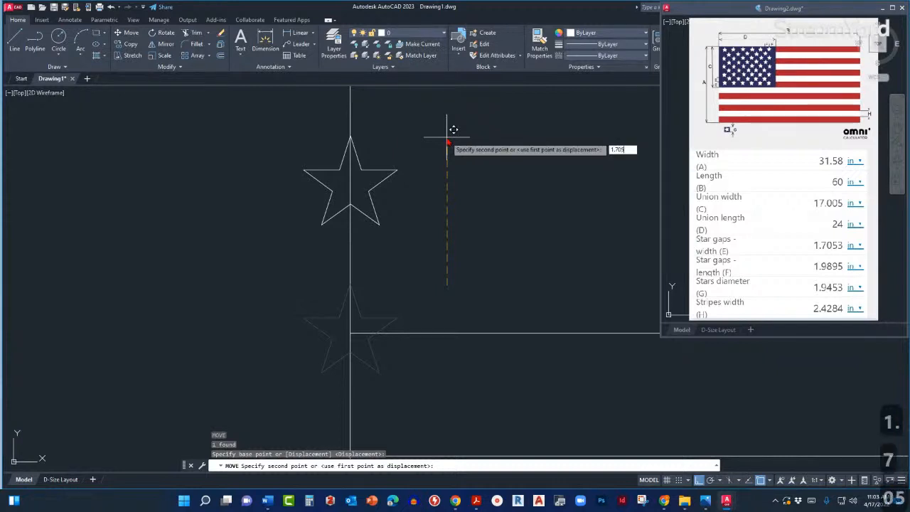
{"action": "type", "text": "3"}
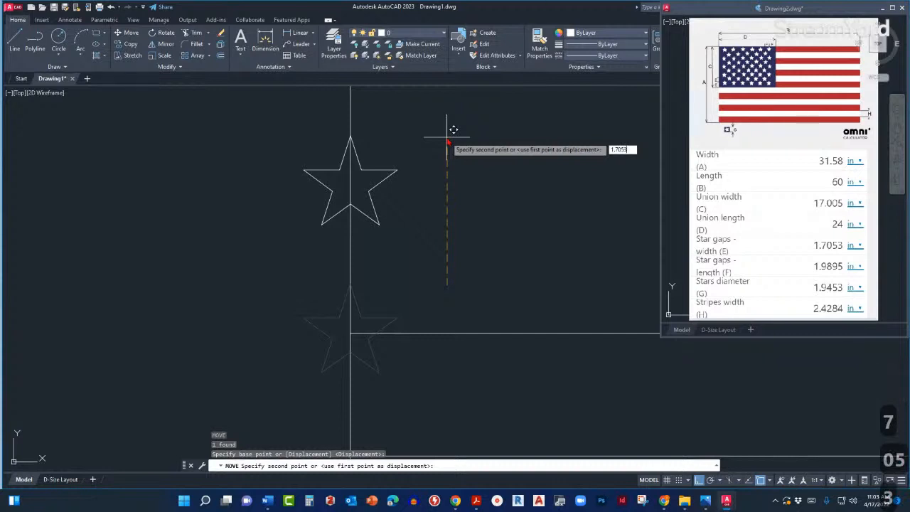
{"action": "key", "text": "Return"}
- Move the star horizontally 1.9895 inches into the union, matching star gap F
{"action": "scroll", "coordinate": [441, 290], "scroll_direction": "down", "scroll_amount": 3}
{"action": "scroll", "coordinate": [444, 214], "scroll_direction": "down", "scroll_amount": 3}
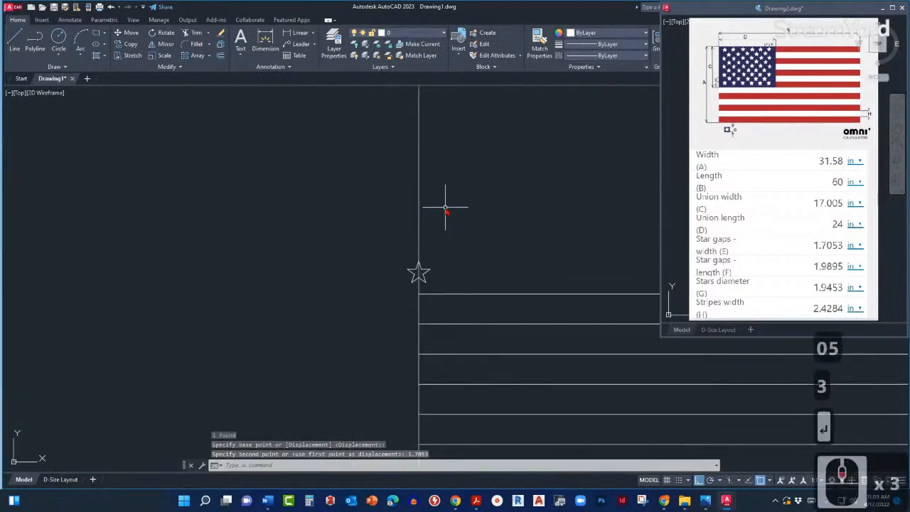
{"action": "middle_click_drag", "start_coordinate": [447, 204], "coordinate": [392, 319]}
{"action": "left_click", "coordinate": [376, 360]}
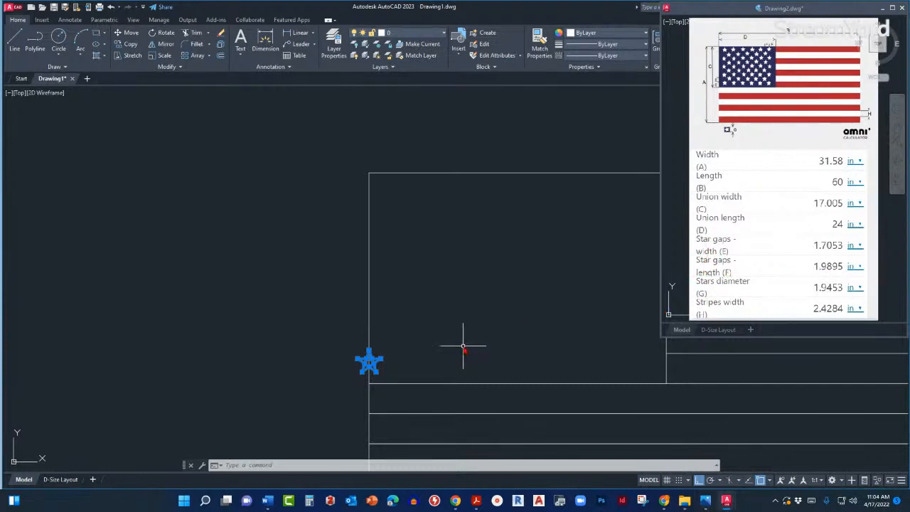
{"action": "type", "text": "m"}
{"action": "key", "text": "Return"}
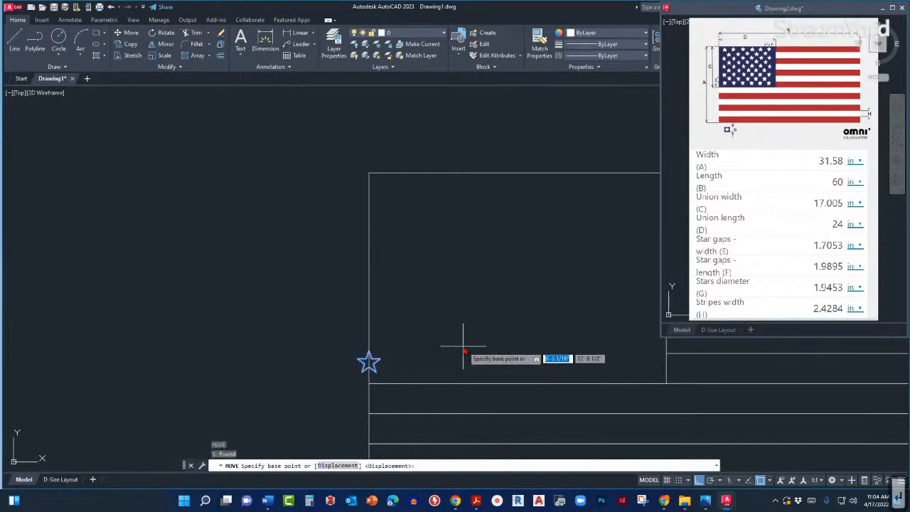
{"action": "left_click", "coordinate": [391, 342]}
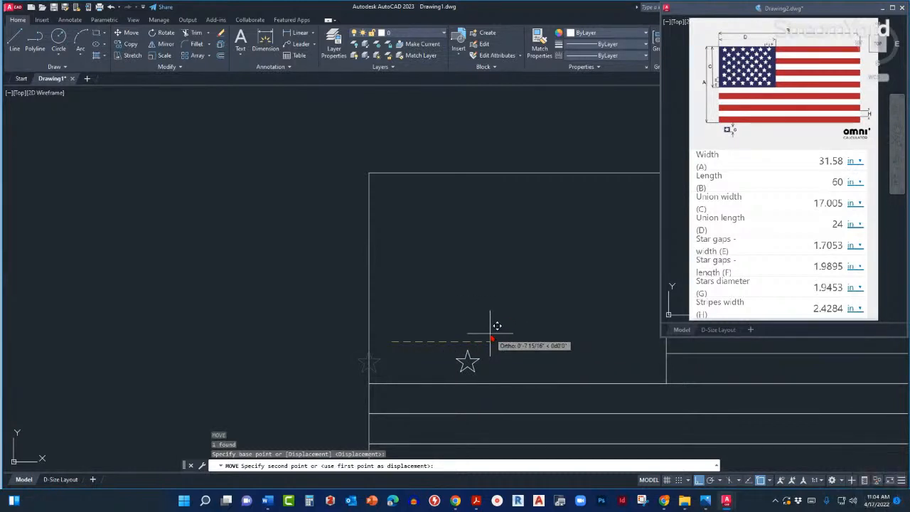
{"action": "type", "text": "1"}
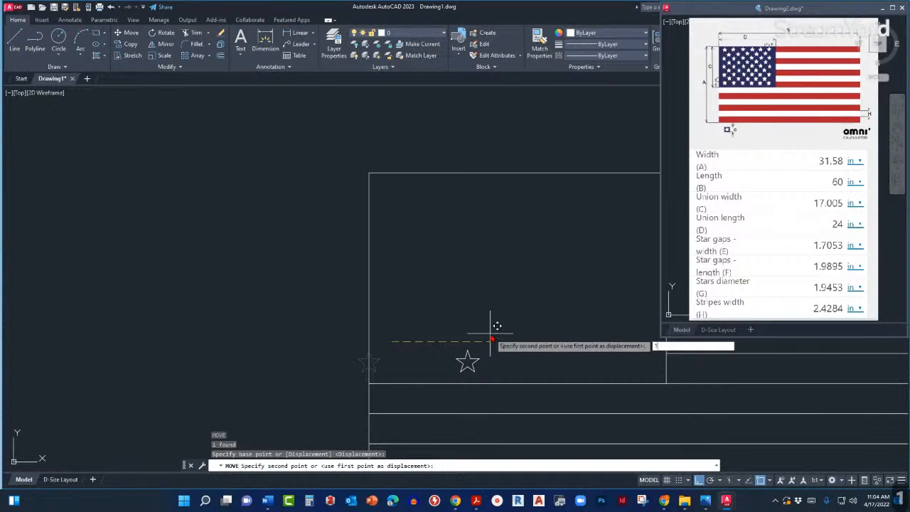
{"action": "type", "text": ".98"}
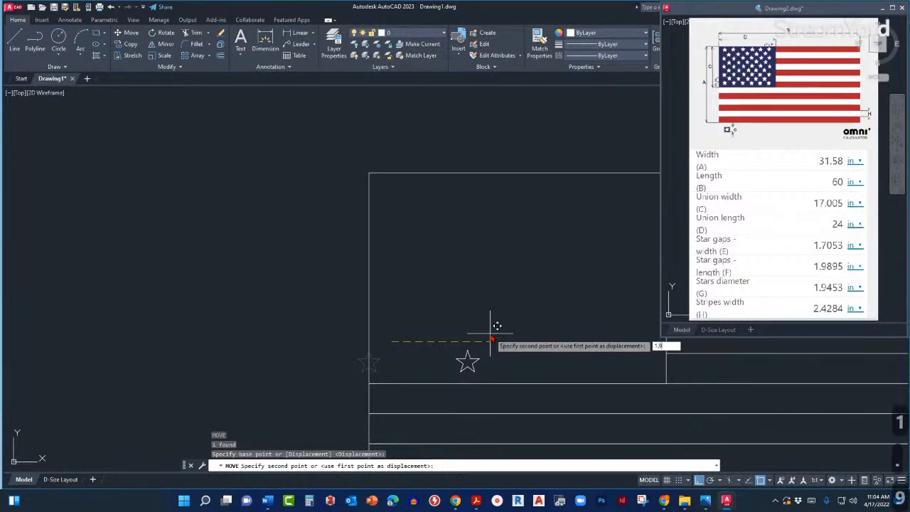
{"action": "type", "text": "9"}
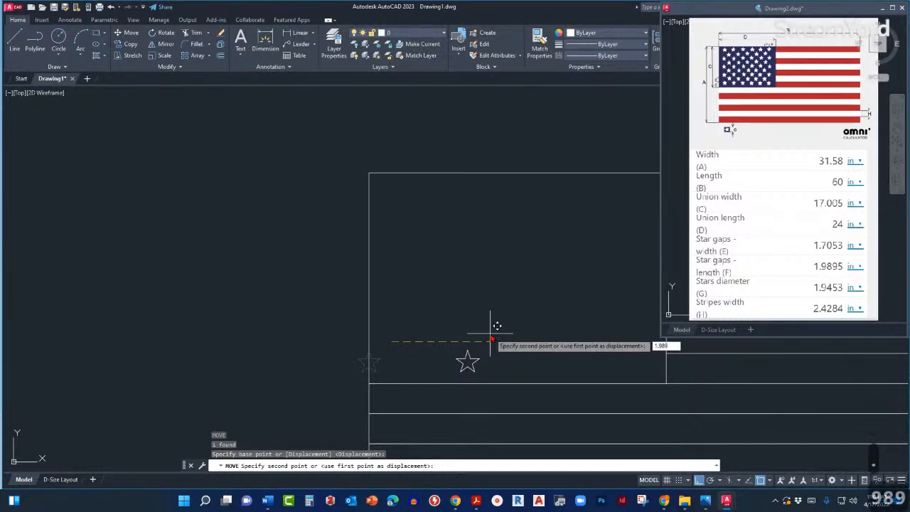
{"action": "type", "text": "5"}
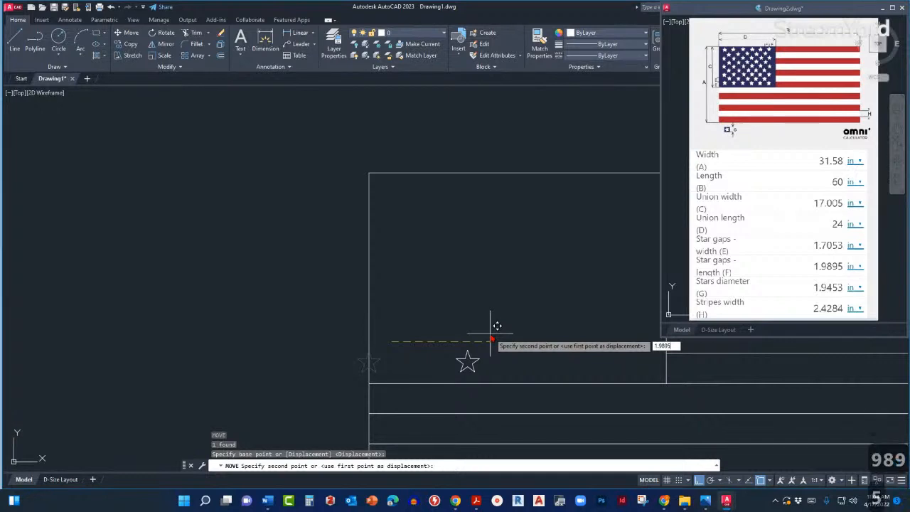
{"action": "key", "text": "Return"}
- Examine the star's placement relative to the left and bottom edges of the union
{"action": "mouse_move", "coordinate": [490, 338]}
{"action": "middle_mouse_down"}
{"action": "mouse_move", "coordinate": [467, 331]}
{"action": "mouse_move", "coordinate": [358, 372]}
{"action": "middle_mouse_up"}
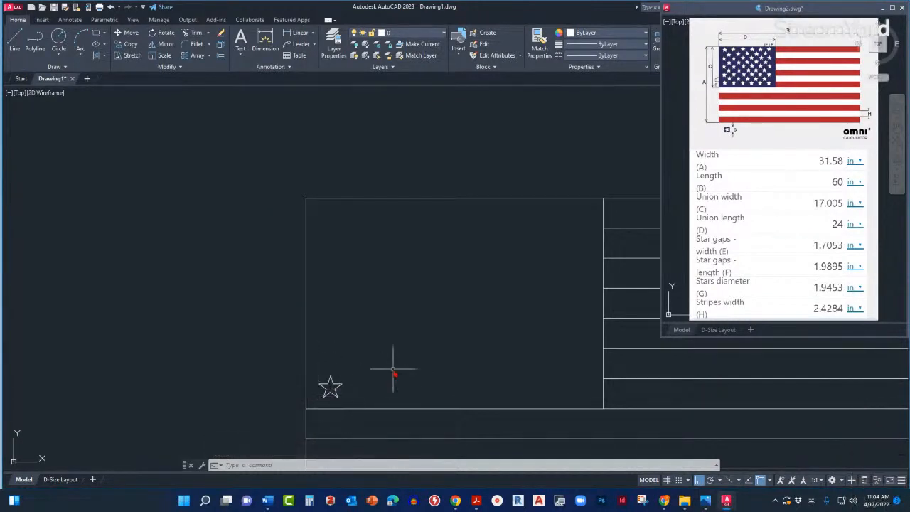
{"action": "middle_click_drag", "start_coordinate": [392, 372], "coordinate": [358, 369]}
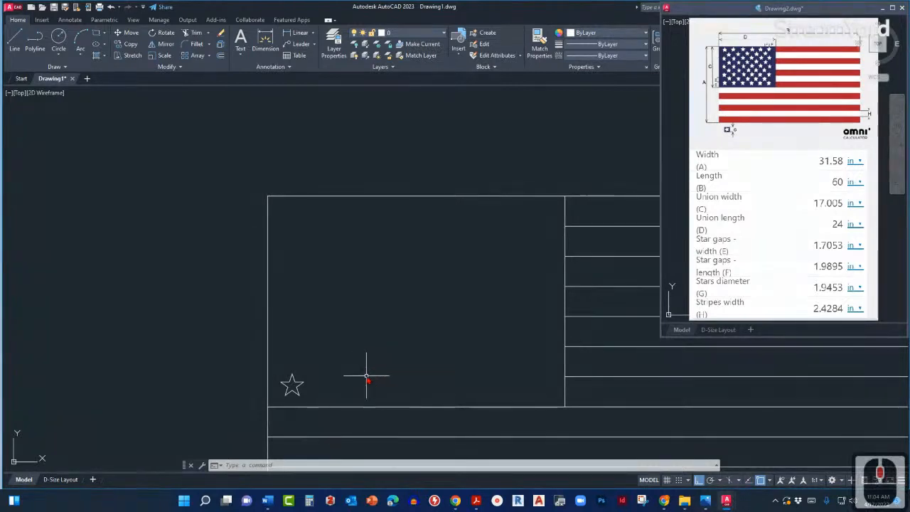
{"action": "mouse_move", "coordinate": [364, 374]}
{"action": "middle_mouse_down"}
{"action": "mouse_move", "coordinate": [303, 310]}
{"action": "mouse_move", "coordinate": [293, 336]}
{"action": "middle_mouse_up"}
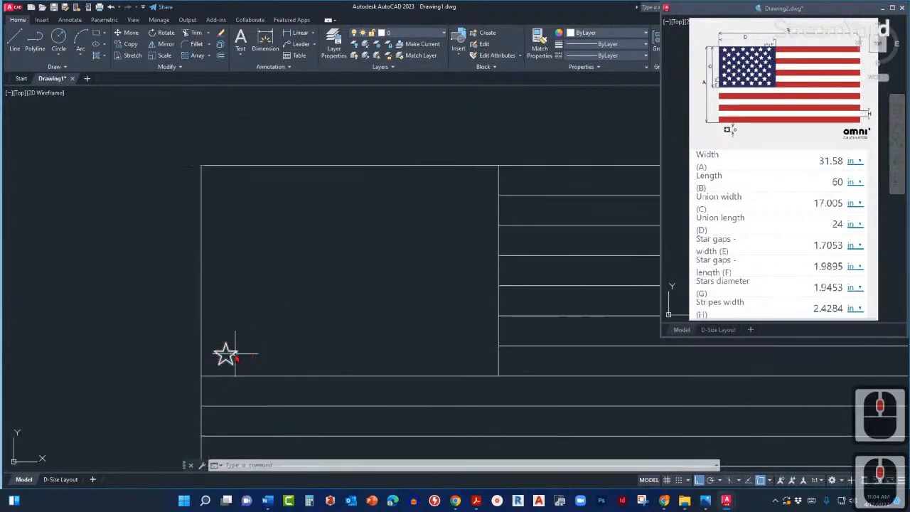
{"action": "left_click", "coordinate": [232, 353]}
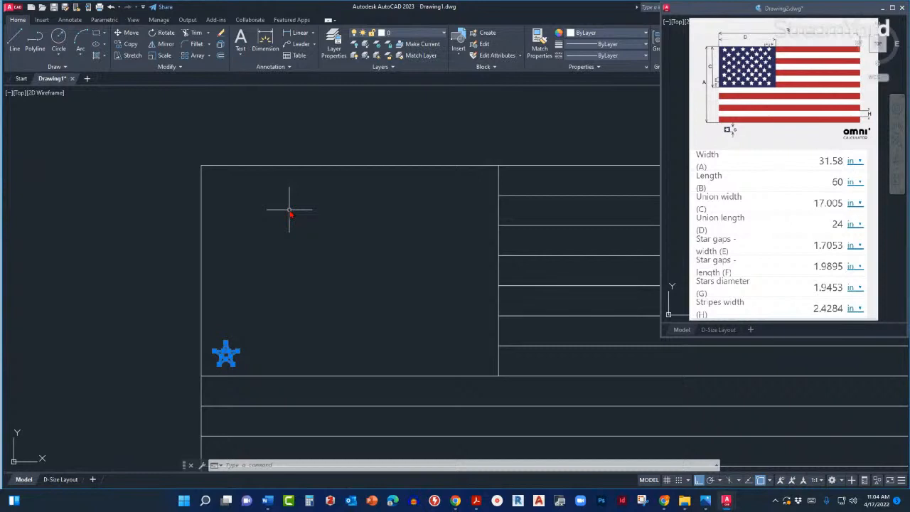
{"action": "key", "text": "Escape"}
{"action": "mouse_move", "coordinate": [287, 270]}
{"action": "middle_mouse_down"}
{"action": "mouse_move", "coordinate": [287, 230]}
{"action": "mouse_move", "coordinate": [256, 284]}
{"action": "mouse_move", "coordinate": [299, 320]}
{"action": "middle_mouse_up"}
{"action": "scroll", "coordinate": [297, 325], "scroll_direction": "up", "scroll_amount": 2}
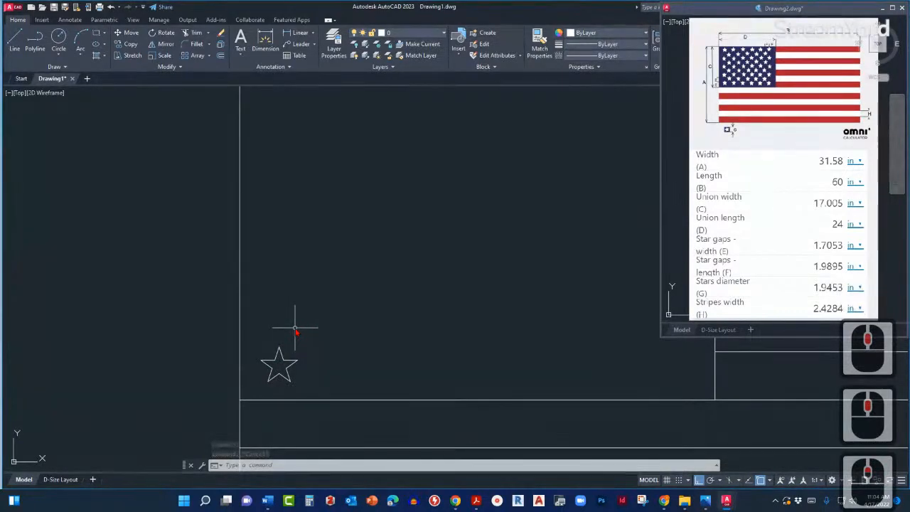
{"action": "middle_click_drag", "start_coordinate": [297, 325], "coordinate": [257, 351]}
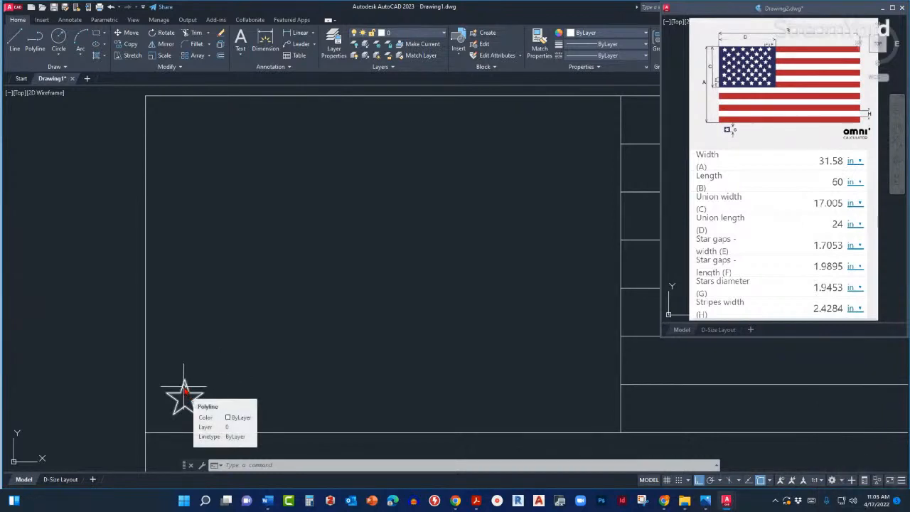
{"action": "middle_click_drag", "start_coordinate": [213, 372], "coordinate": [314, 361]}
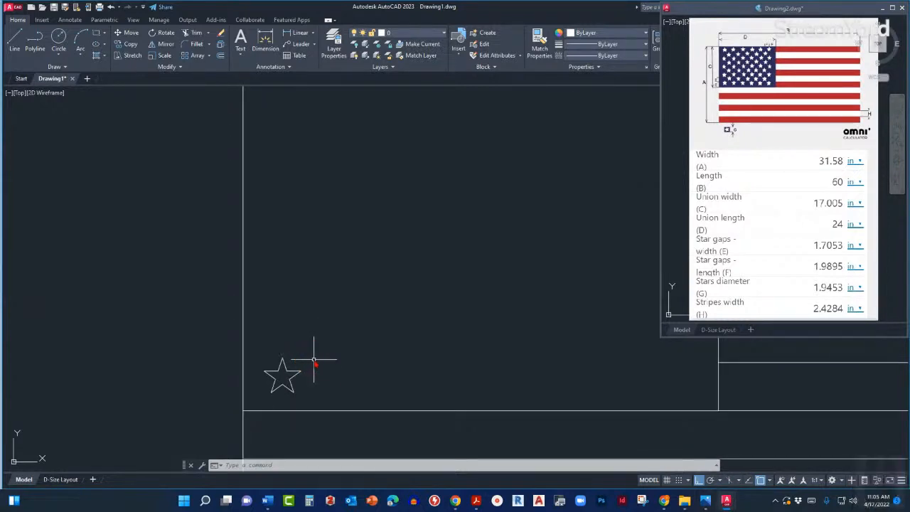
{"action": "mouse_move", "coordinate": [317, 359]}
{"action": "middle_mouse_down"}
{"action": "mouse_move", "coordinate": [280, 377]}
{"action": "mouse_move", "coordinate": [288, 380]}
{"action": "mouse_move", "coordinate": [292, 366]}
{"action": "middle_mouse_up"}
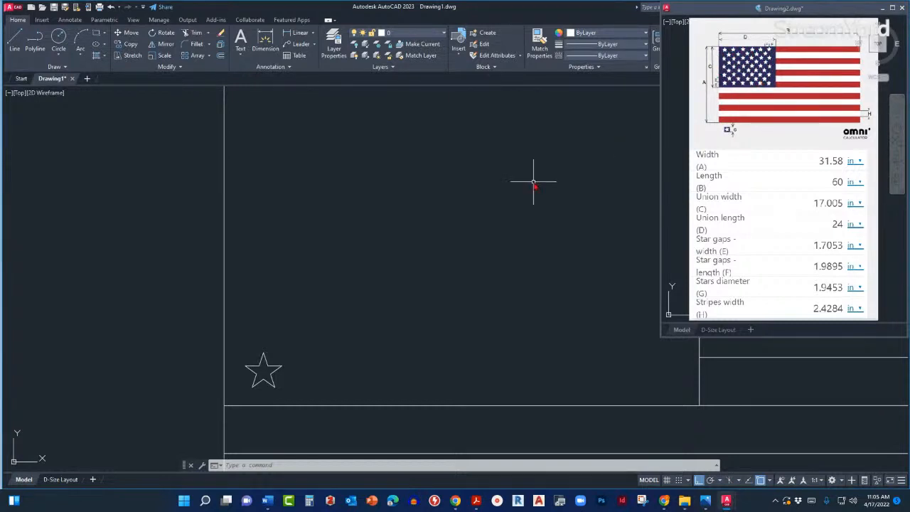
- Select the star and examine its outline and vertices up close
{"action": "middle_click_drag", "start_coordinate": [384, 278], "coordinate": [498, 264]}
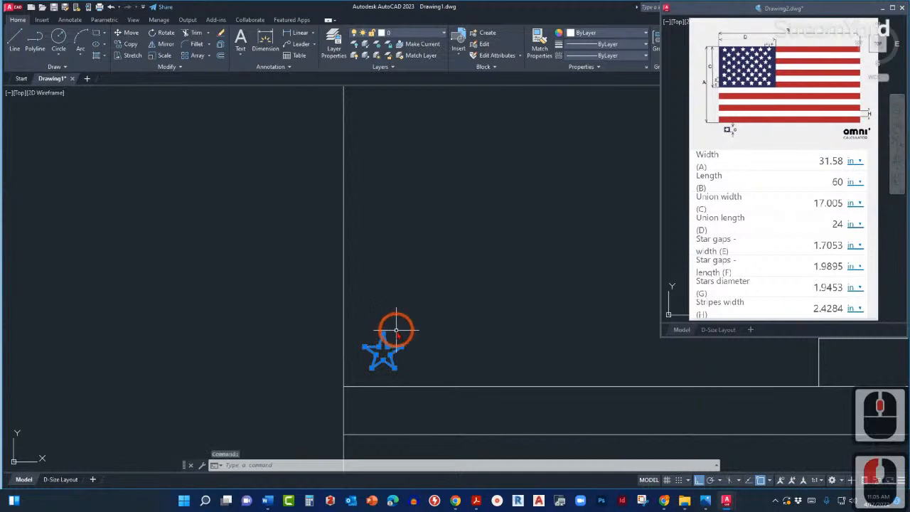
{"action": "scroll", "coordinate": [400, 362], "scroll_direction": "up", "scroll_amount": 3}
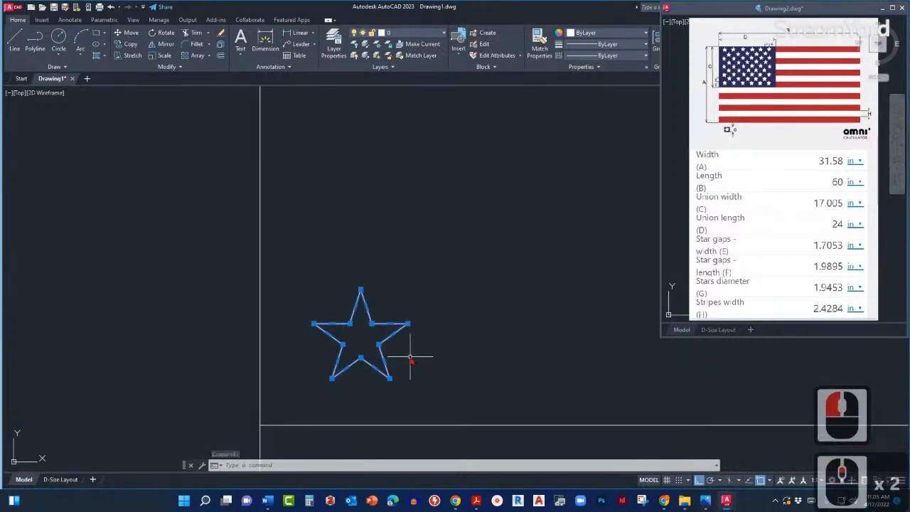
{"action": "middle_click_drag", "start_coordinate": [417, 359], "coordinate": [367, 372]}
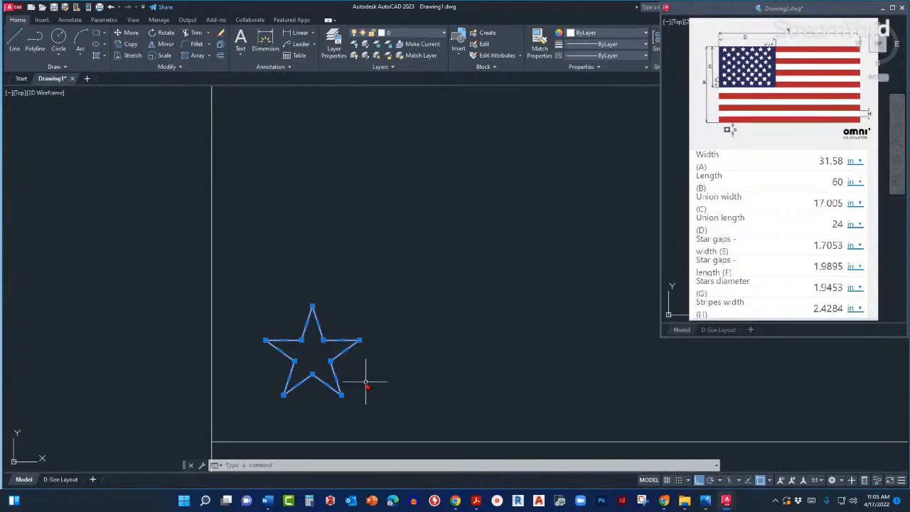
{"action": "scroll", "coordinate": [365, 382], "scroll_direction": "down", "scroll_amount": 2}
{"action": "middle_click_drag", "start_coordinate": [407, 364], "coordinate": [355, 373]}
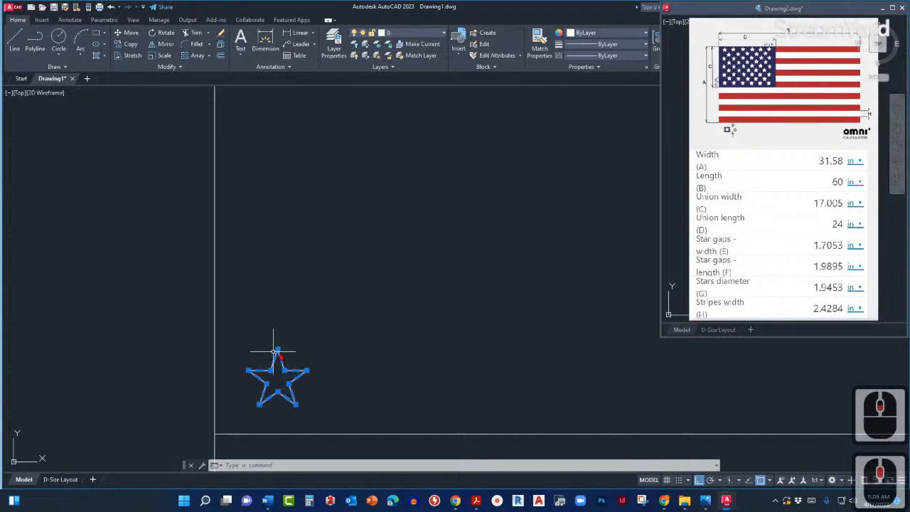
{"action": "mouse_move", "coordinate": [274, 420]}
{"action": "middle_mouse_down"}
{"action": "mouse_move", "coordinate": [356, 408]}
{"action": "mouse_move", "coordinate": [365, 416]}
{"action": "middle_mouse_up"}
{"action": "scroll", "coordinate": [366, 416], "scroll_direction": "up", "scroll_amount": 3}
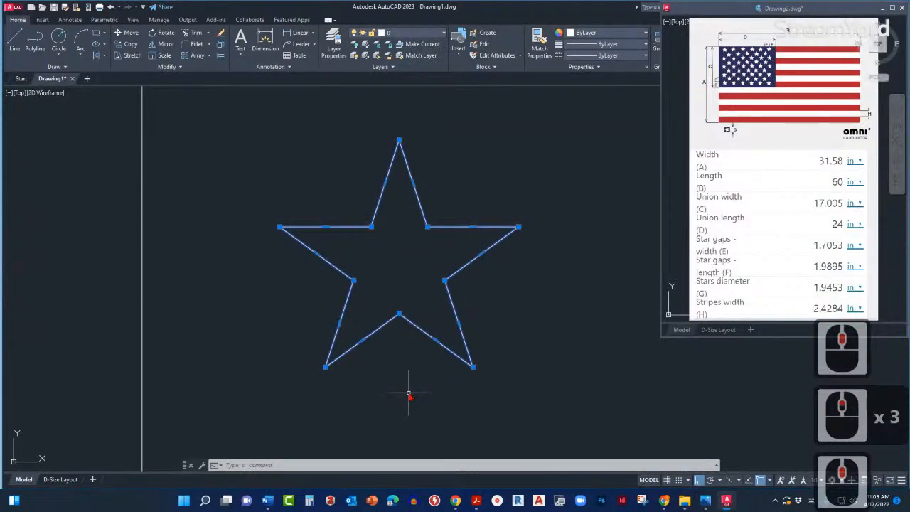
{"action": "type", "text": "B"}
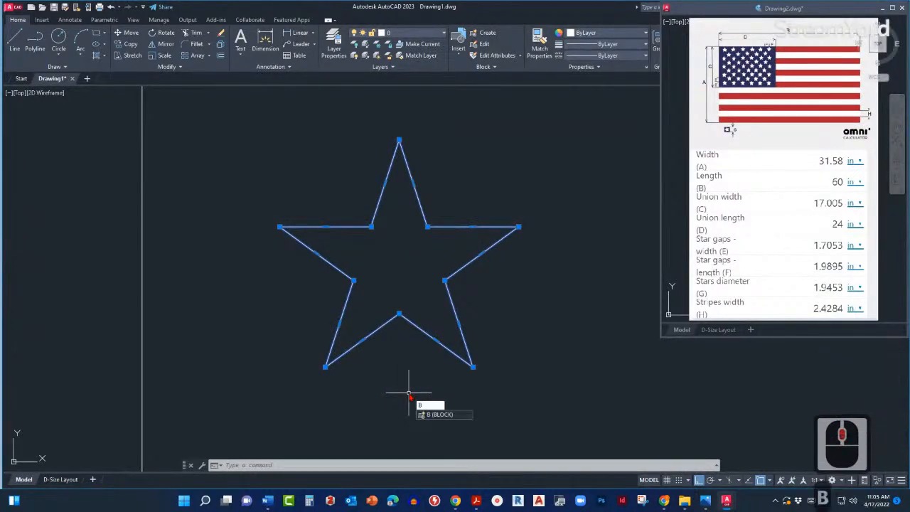
{"action": "key", "text": "Escape"}
{"action": "key", "text": "Escape"}
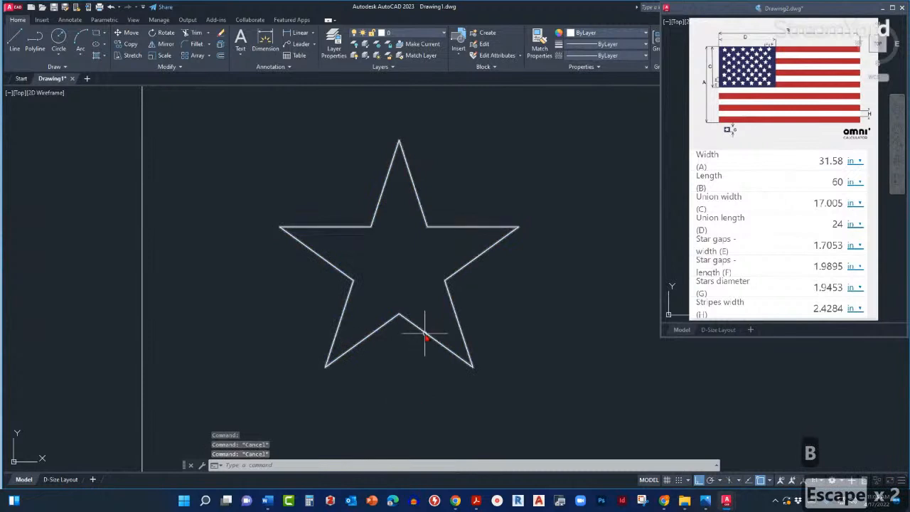
- Set up a block definition named STAR with both the base point and the objects specified on-screen
{"action": "type", "text": "B"}
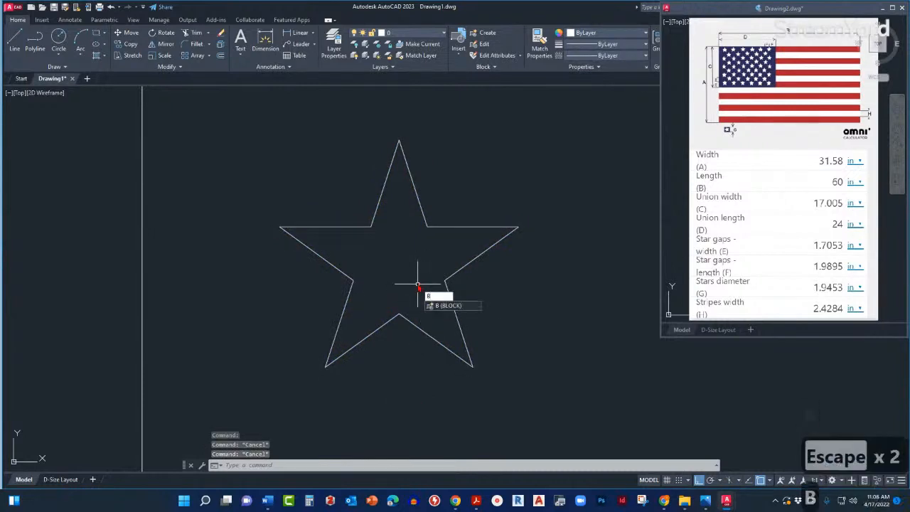
{"action": "key", "text": "Return"}
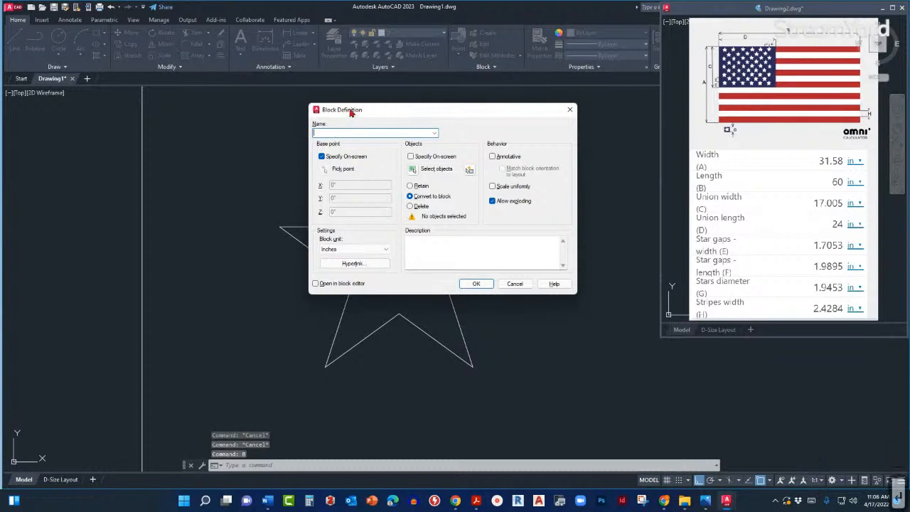
{"action": "left_click_drag", "start_coordinate": [351, 109], "coordinate": [396, 146]}
{"action": "double_click", "coordinate": [367, 168]}
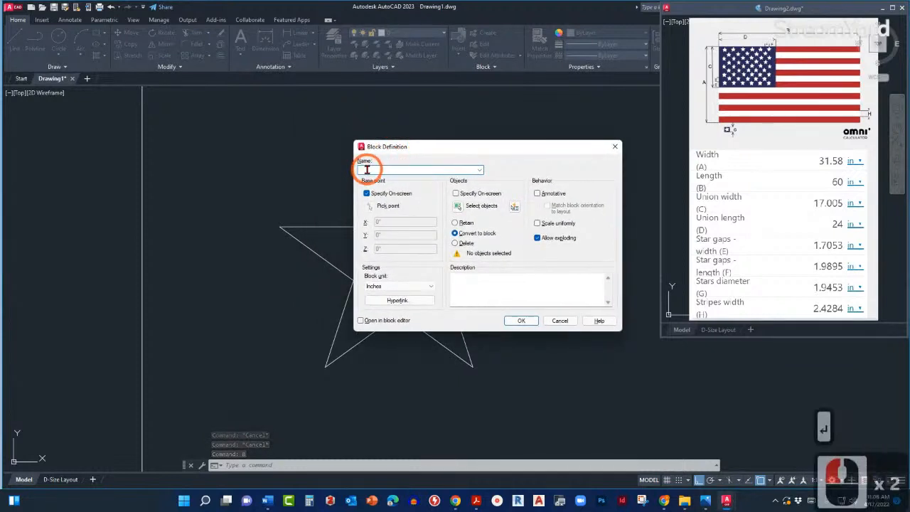
{"action": "type", "text": "STAR"}
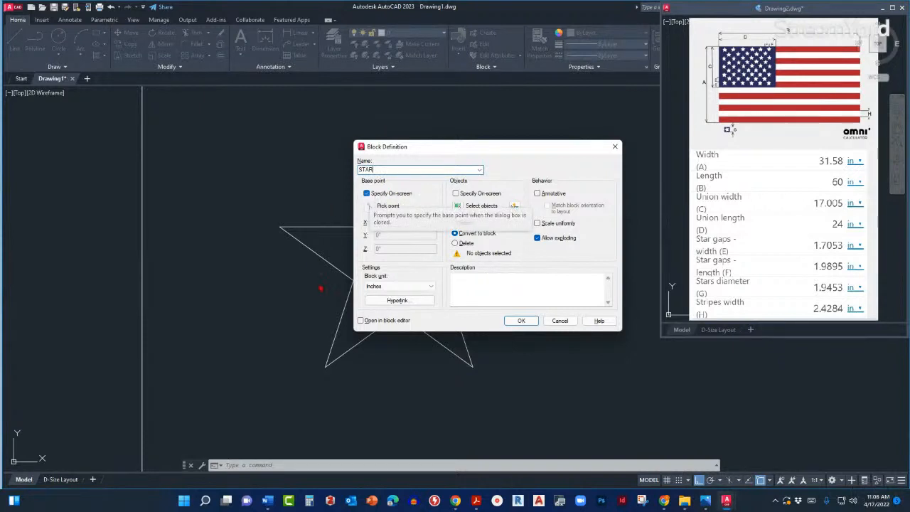
{"action": "left_click", "coordinate": [455, 194]}
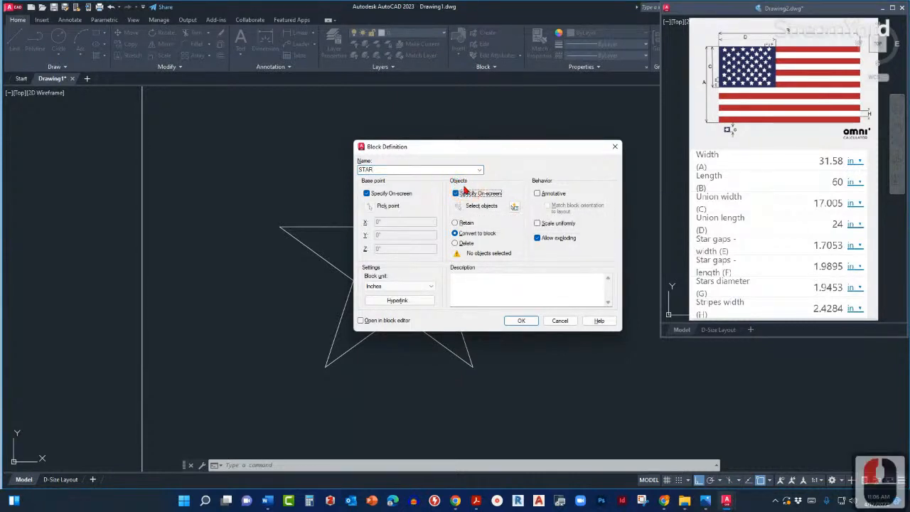
{"action": "left_click", "coordinate": [519, 321]}
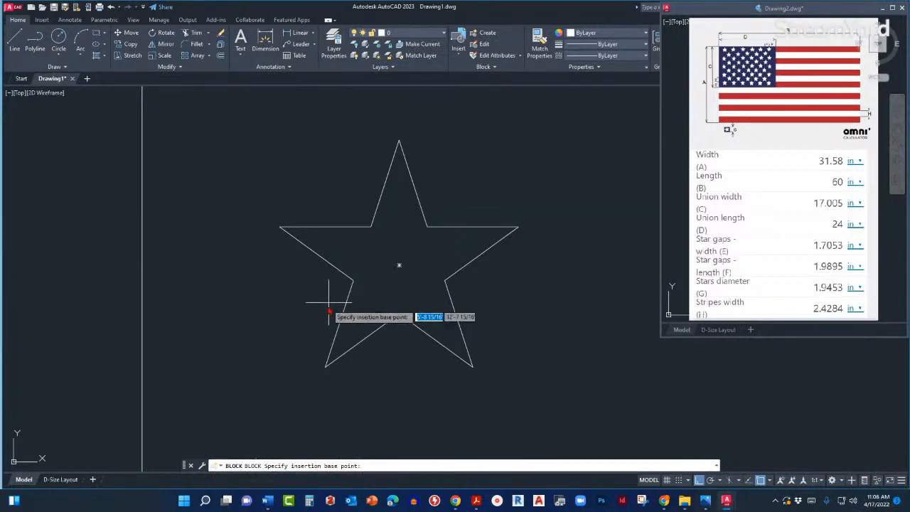
- Place the block's insertion base point at the star's centre and convert the star outline into the block
{"action": "scroll", "coordinate": [327, 323], "scroll_direction": "down", "scroll_amount": 2}
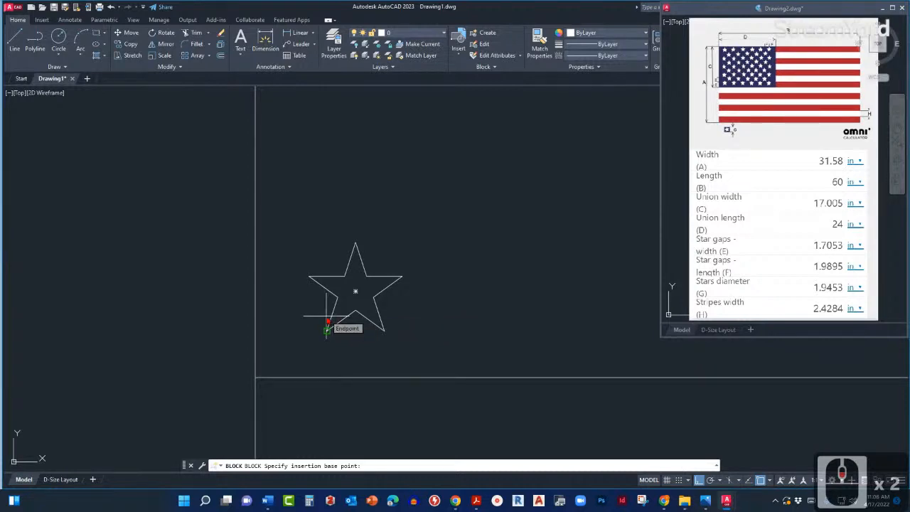
{"action": "scroll", "coordinate": [329, 309], "scroll_direction": "up", "scroll_amount": 2}
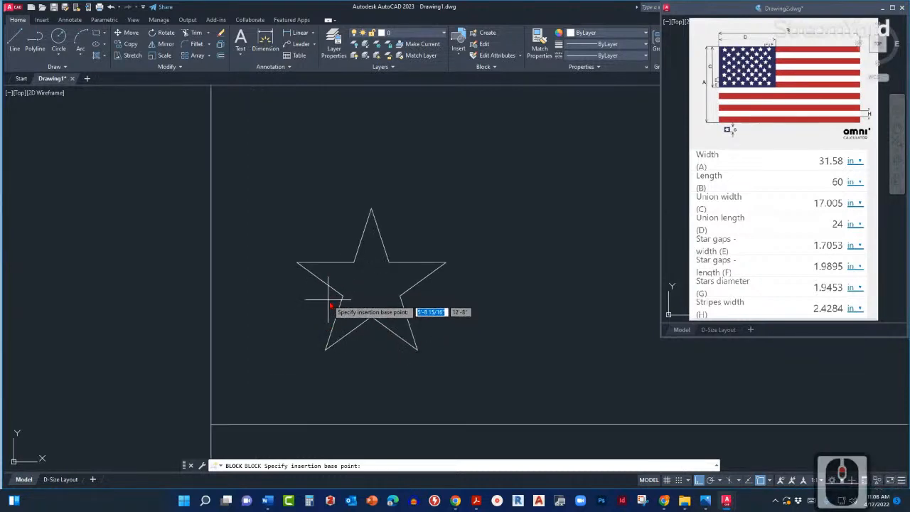
{"action": "left_click", "coordinate": [372, 288]}
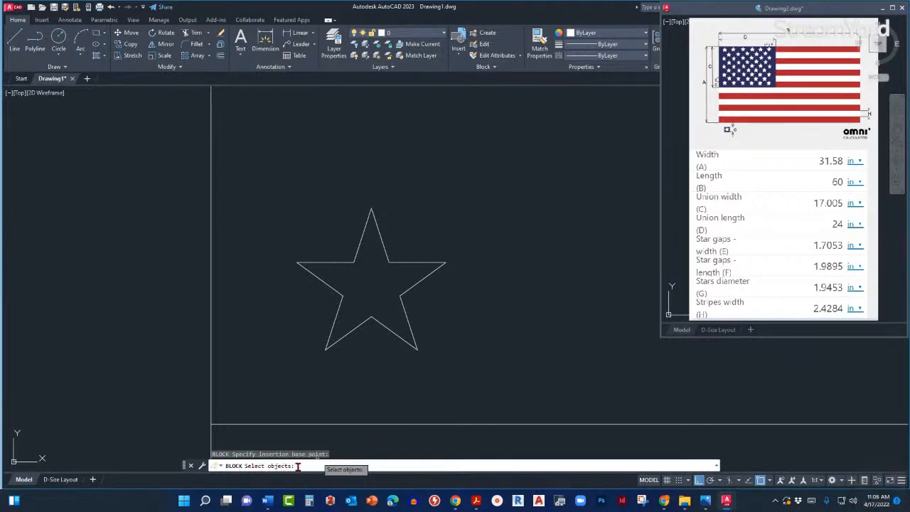
{"action": "left_click", "coordinate": [405, 318]}
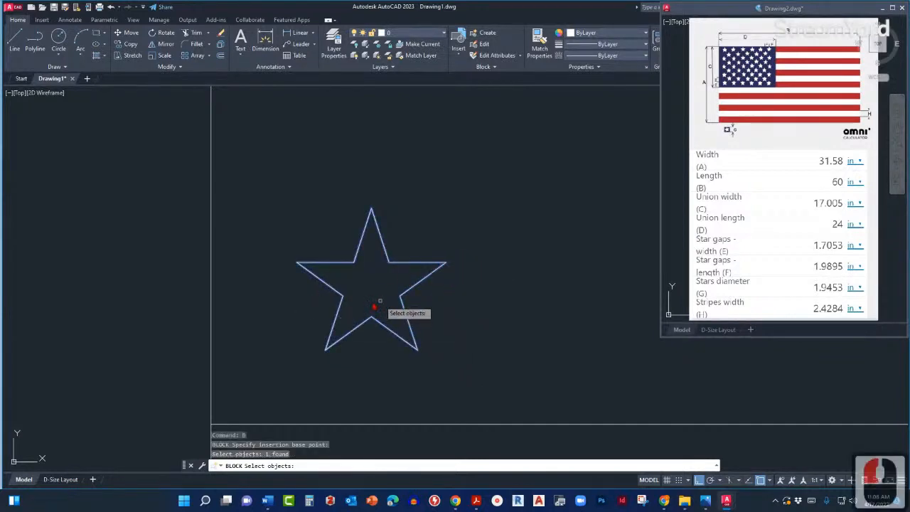
{"action": "key", "text": "Return"}
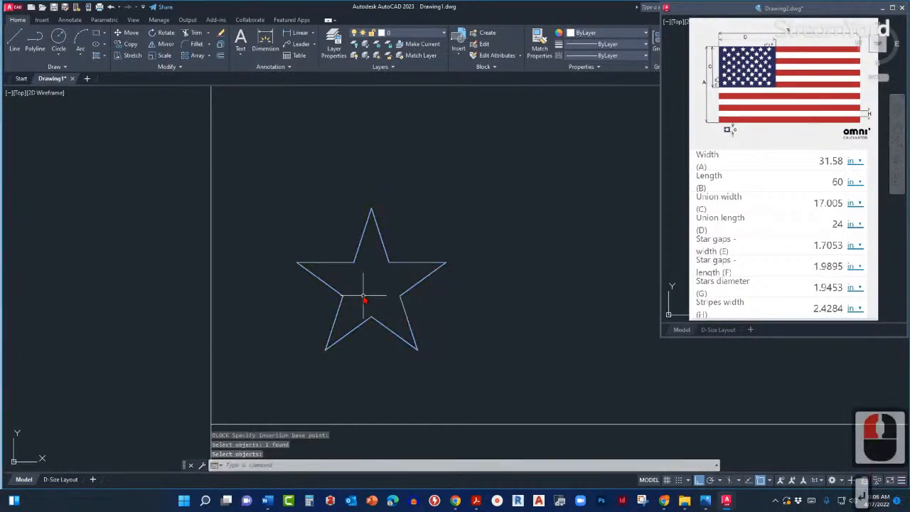
- Examine the star block's insertion grip up close and its position within the union, leaving it deselected
{"action": "scroll", "coordinate": [332, 326], "scroll_direction": "down", "scroll_amount": 3}
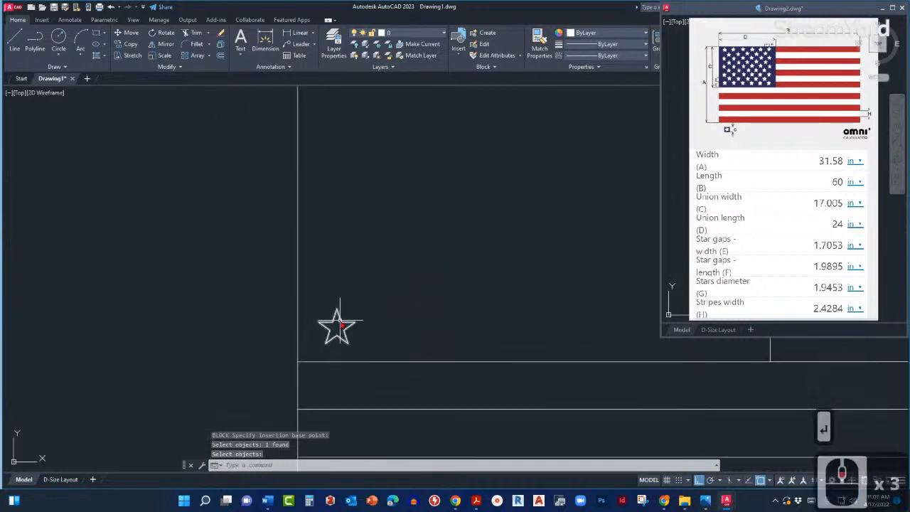
{"action": "left_click", "coordinate": [339, 323]}
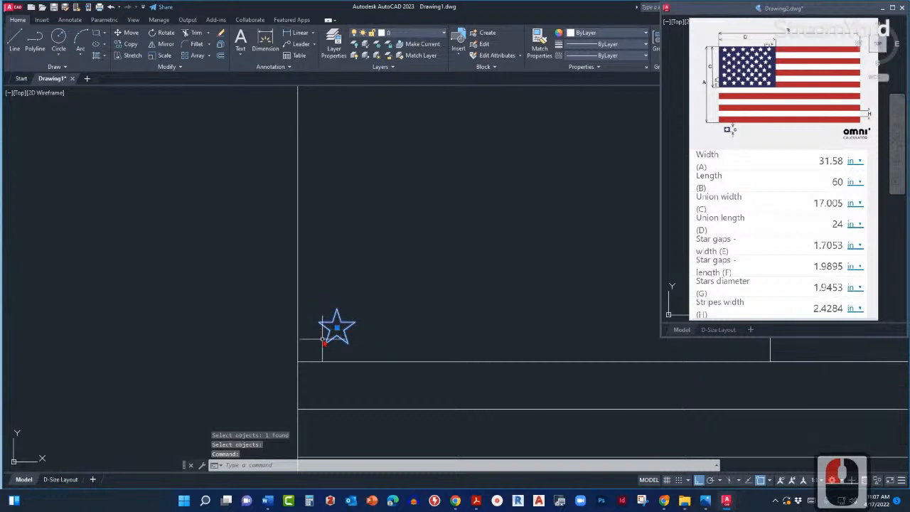
{"action": "scroll", "coordinate": [322, 334], "scroll_direction": "up", "scroll_amount": 1}
{"action": "scroll", "coordinate": [322, 334], "scroll_direction": "up", "scroll_amount": 2}
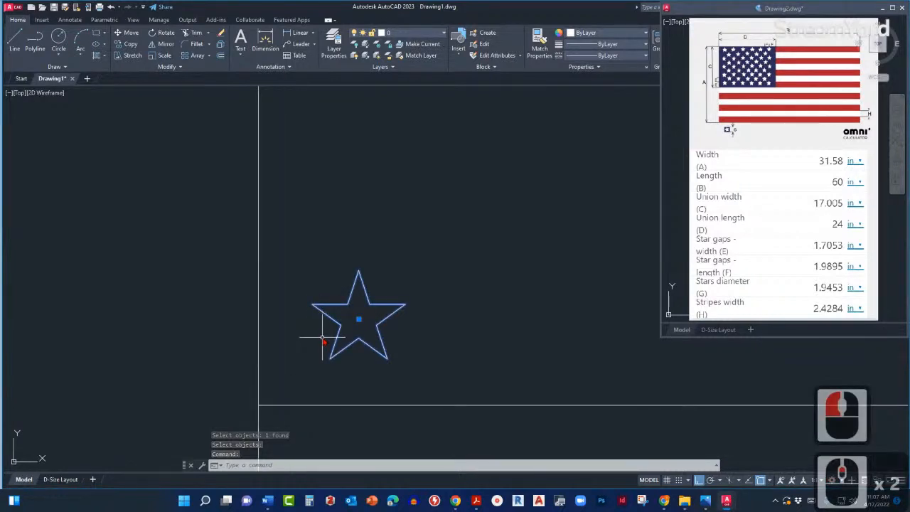
{"action": "scroll", "coordinate": [343, 301], "scroll_direction": "up", "scroll_amount": 2}
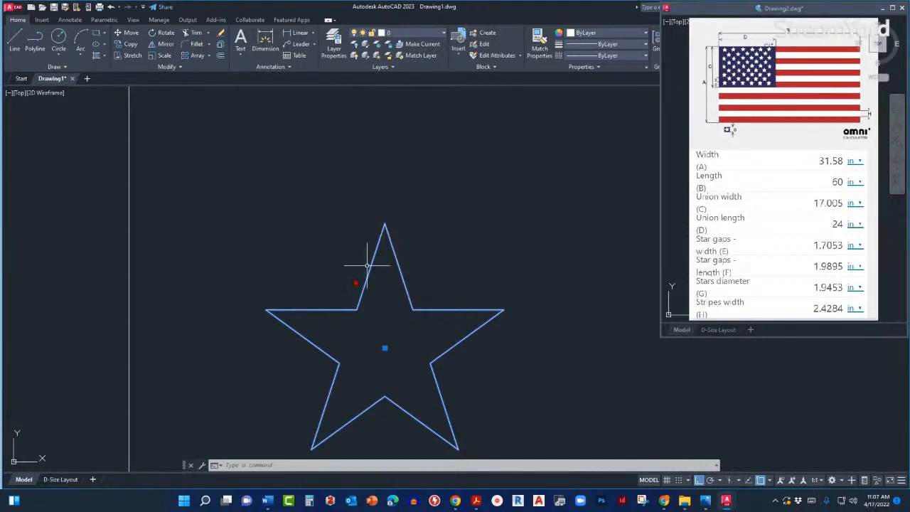
{"action": "scroll", "coordinate": [327, 303], "scroll_direction": "down", "scroll_amount": 4}
{"action": "middle_click_drag", "start_coordinate": [433, 246], "coordinate": [364, 333]}
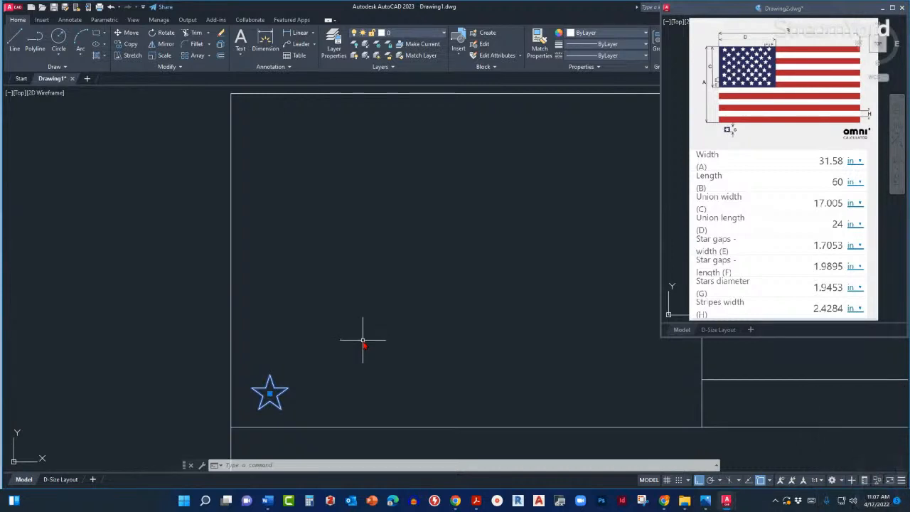
{"action": "mouse_move", "coordinate": [363, 339]}
{"action": "middle_mouse_down"}
{"action": "mouse_move", "coordinate": [355, 360]}
{"action": "mouse_move", "coordinate": [339, 351]}
{"action": "middle_mouse_up"}
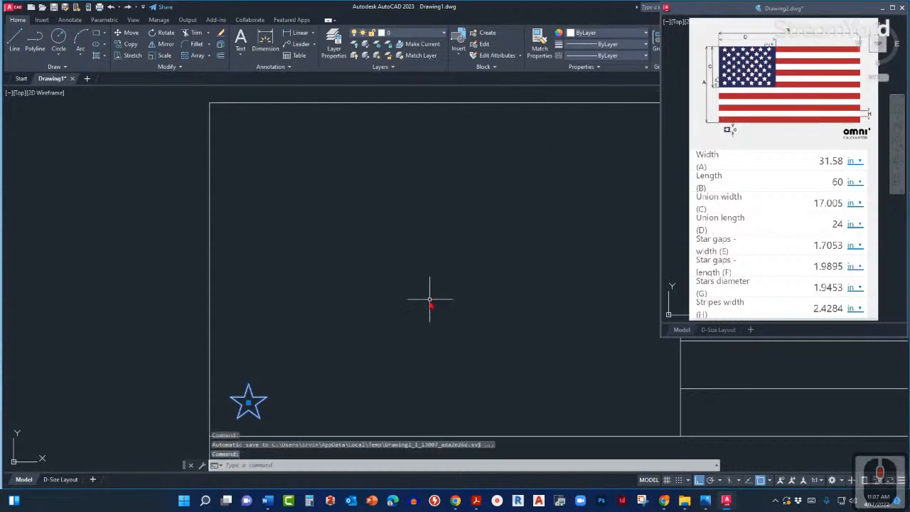
{"action": "middle_click_drag", "start_coordinate": [431, 301], "coordinate": [455, 308]}
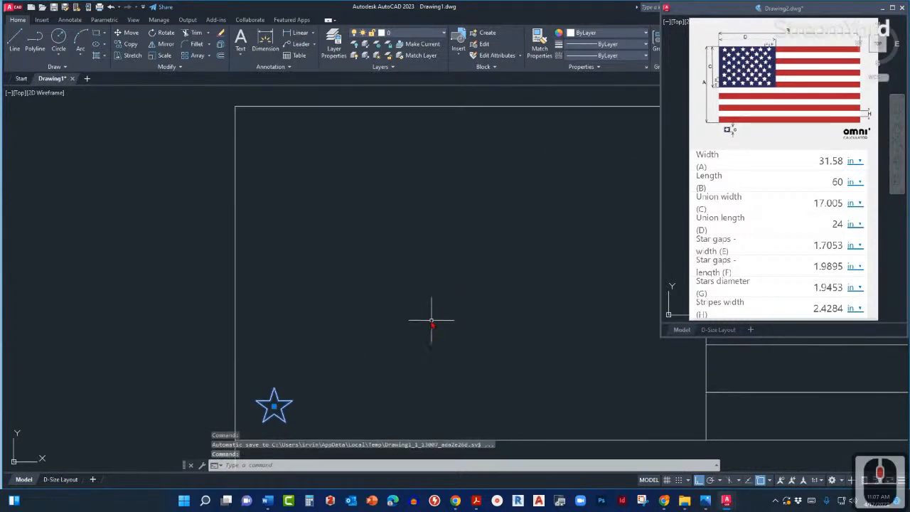
{"action": "key", "text": "Escape"}
{"action": "mouse_move", "coordinate": [362, 349]}
{"action": "middle_mouse_down"}
{"action": "mouse_move", "coordinate": [382, 335]}
{"action": "mouse_move", "coordinate": [359, 357]}
{"action": "mouse_move", "coordinate": [315, 337]}
{"action": "mouse_move", "coordinate": [301, 348]}
{"action": "mouse_move", "coordinate": [264, 344]}
{"action": "middle_mouse_up"}
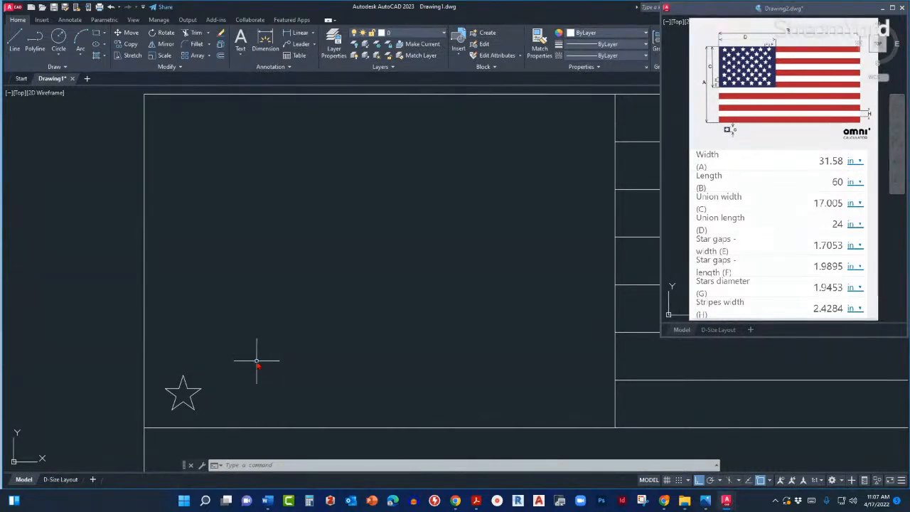
{"action": "middle_click_drag", "start_coordinate": [230, 370], "coordinate": [349, 320]}
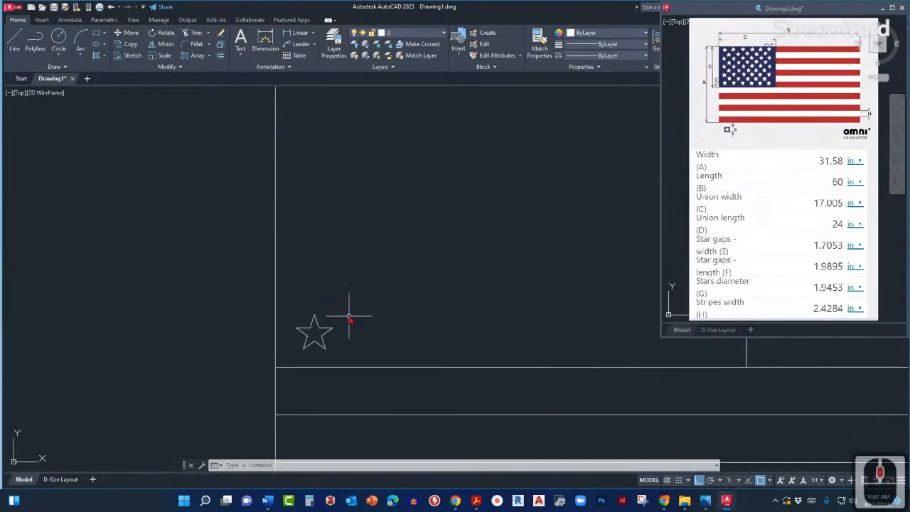
{"action": "scroll", "coordinate": [312, 335], "scroll_direction": "up", "scroll_amount": 2}
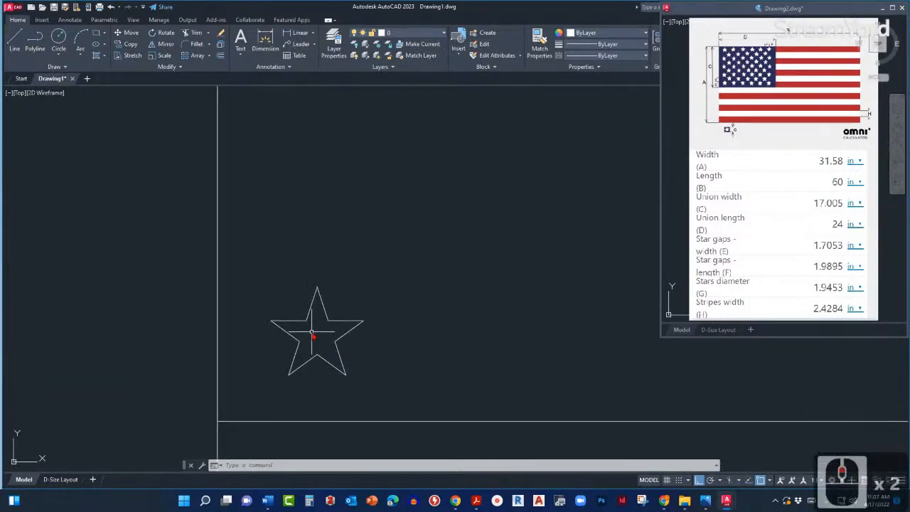
{"action": "left_click", "coordinate": [318, 297]}
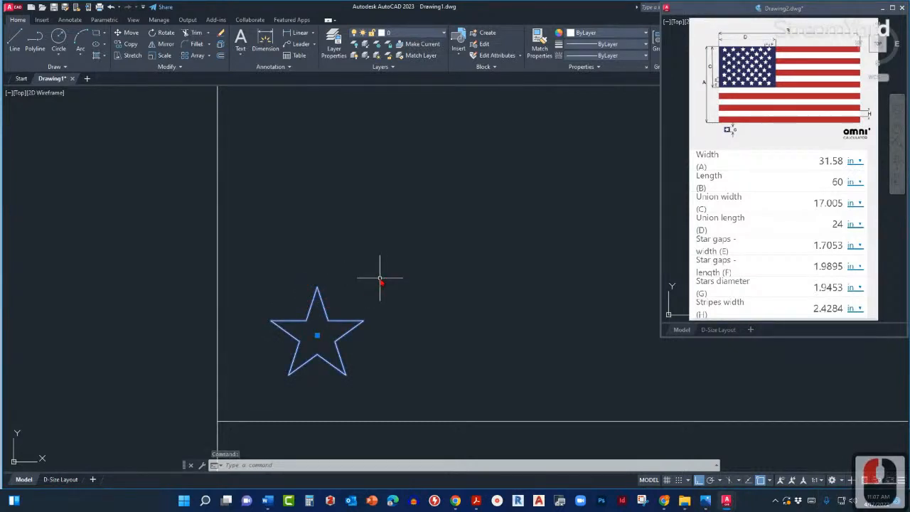
{"action": "key", "text": "Escape"}
{"action": "key", "text": "Escape"}
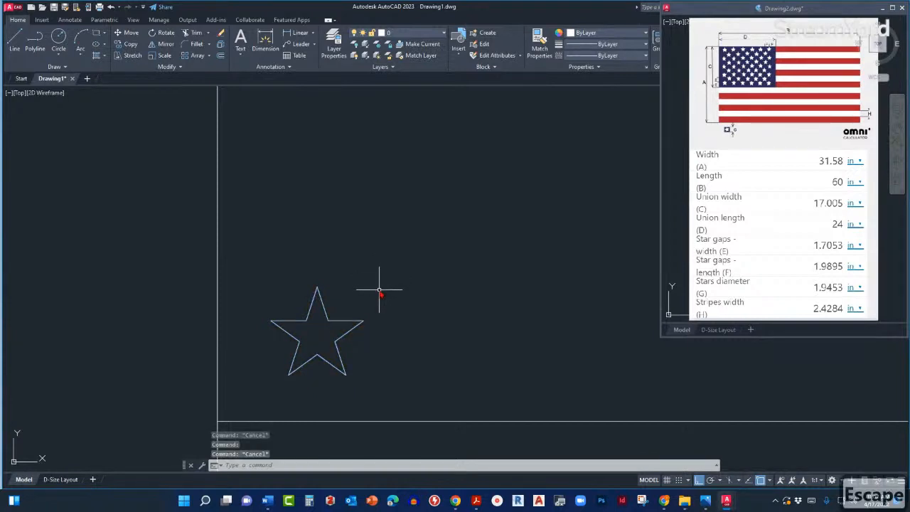
- Copy the star block straight up by 1.7053, using its geometric center as the base point
{"action": "type", "text": "c"}
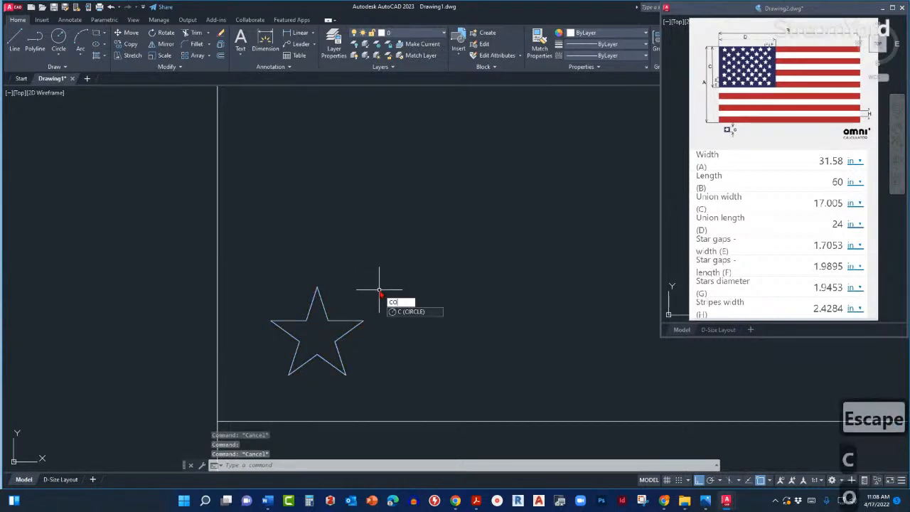
{"action": "type", "text": "o"}
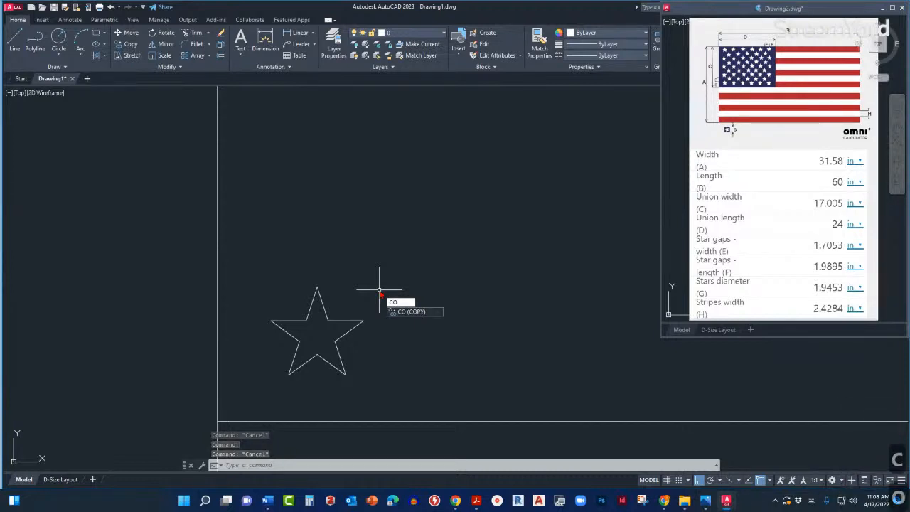
{"action": "key", "text": "Return"}
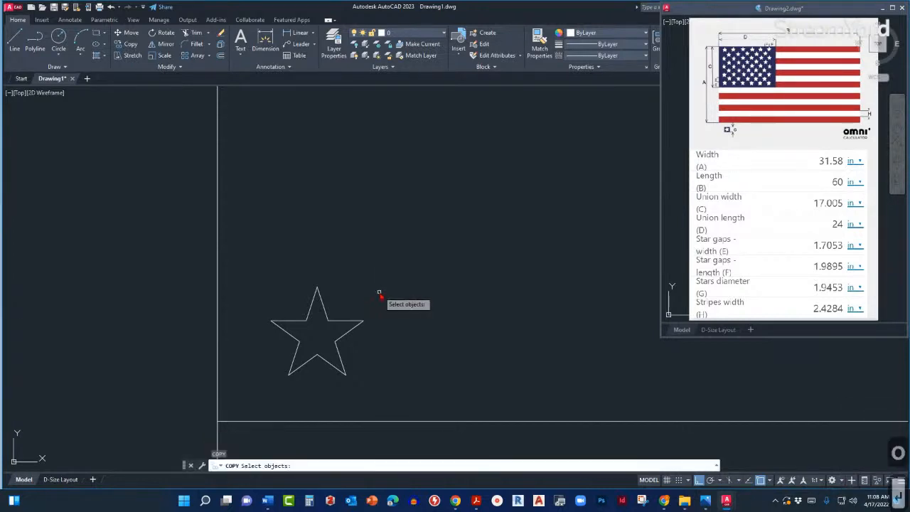
{"action": "left_click", "coordinate": [318, 299]}
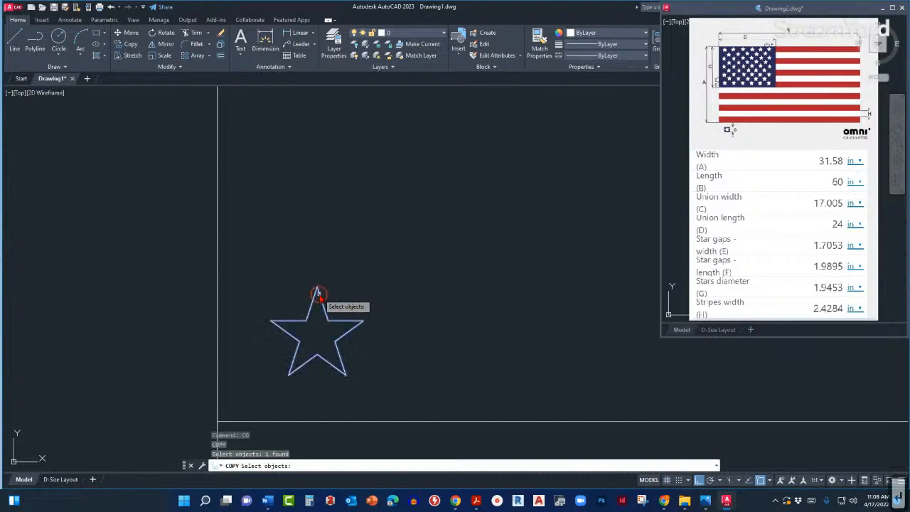
{"action": "scroll", "coordinate": [300, 373], "scroll_direction": "down", "scroll_amount": 2}
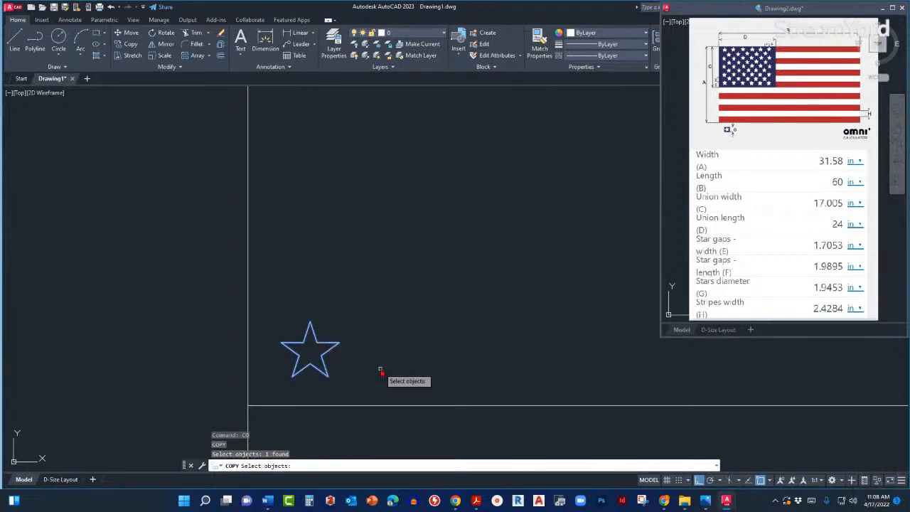
{"action": "key", "text": "Return"}
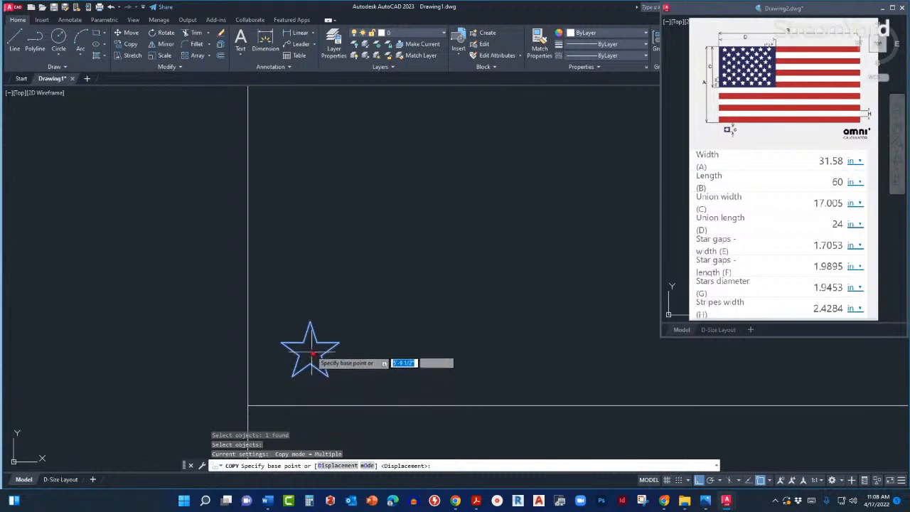
{"action": "scroll", "coordinate": [303, 352], "scroll_direction": "up", "scroll_amount": 2}
{"action": "scroll", "coordinate": [297, 348], "scroll_direction": "up", "scroll_amount": 2}
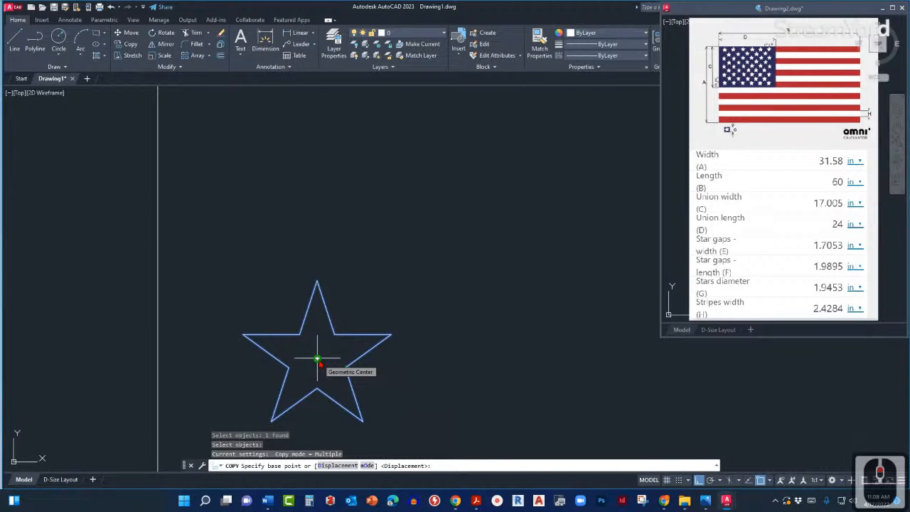
{"action": "left_click", "coordinate": [317, 358]}
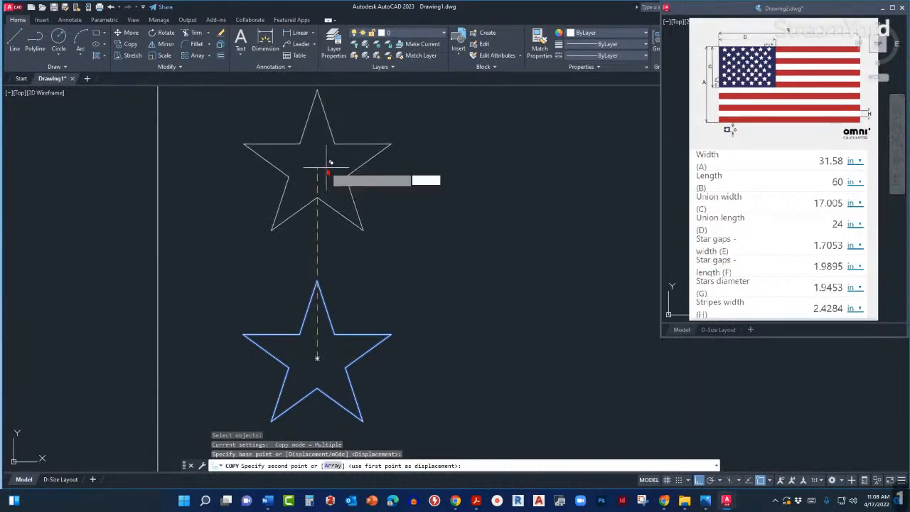
{"action": "type", "text": "1.7"}
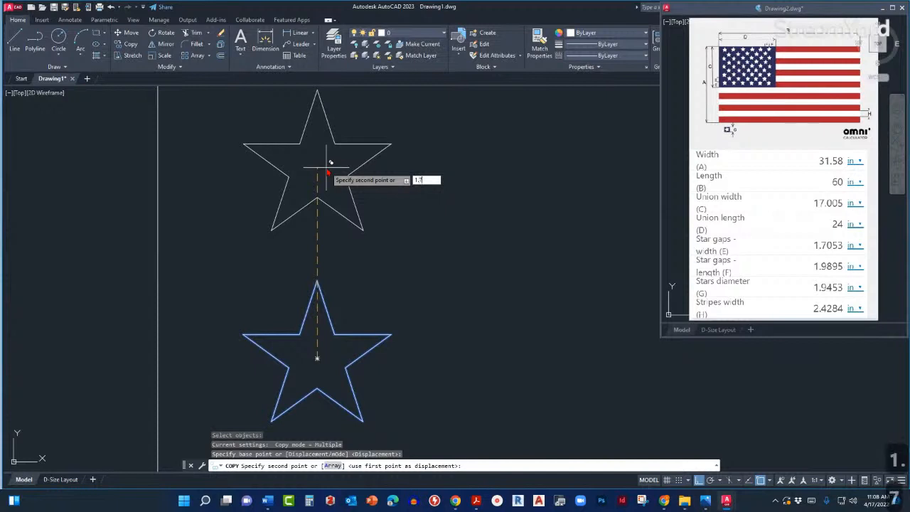
{"action": "type", "text": "0"}
{"action": "type", "text": "53"}
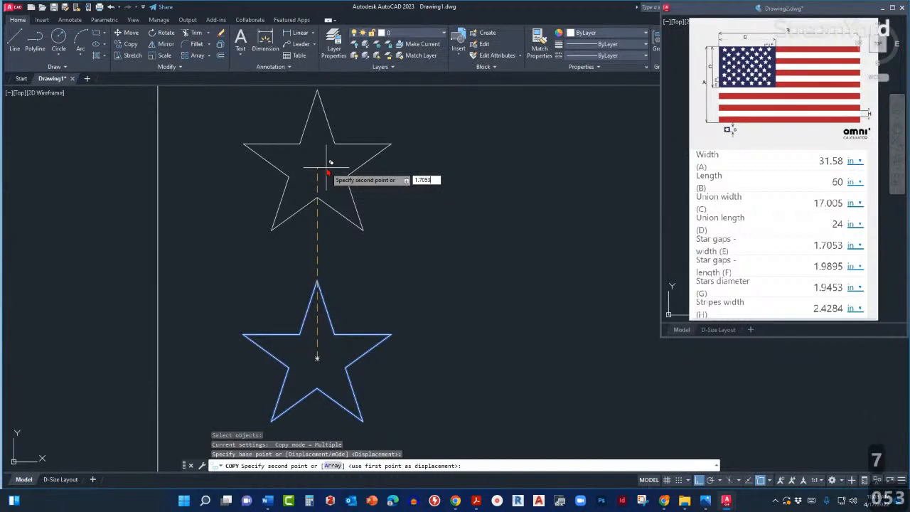
{"action": "key", "text": "Return"}
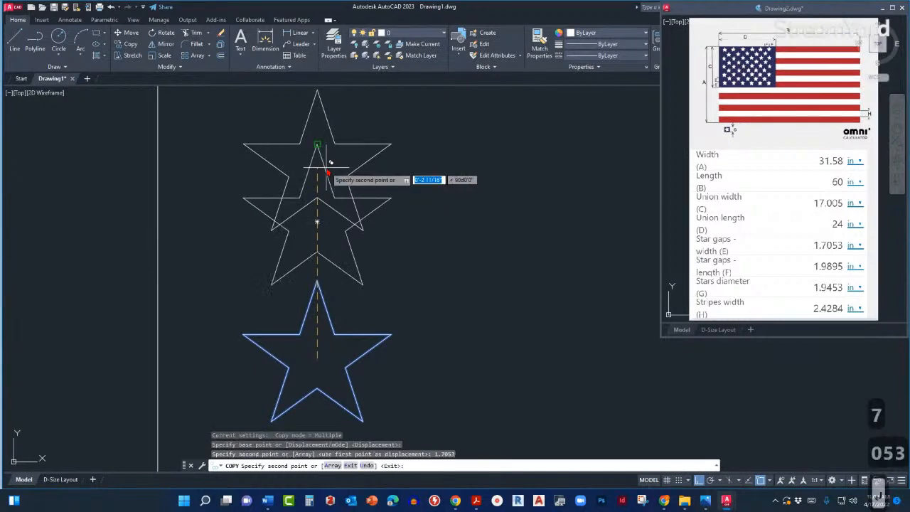
{"action": "key", "text": "Escape"}
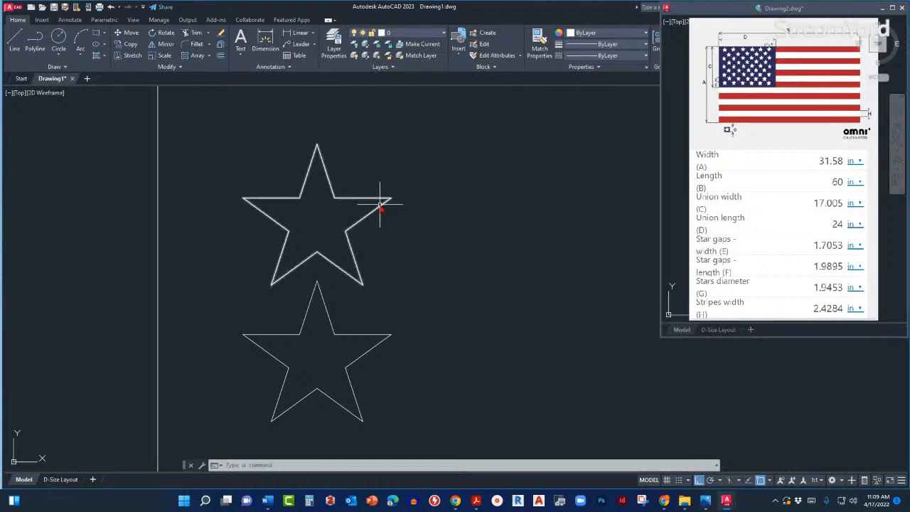
- Erase the upper star copy, keeping only the original star block in the union's corner
{"action": "double_click", "coordinate": [365, 189]}
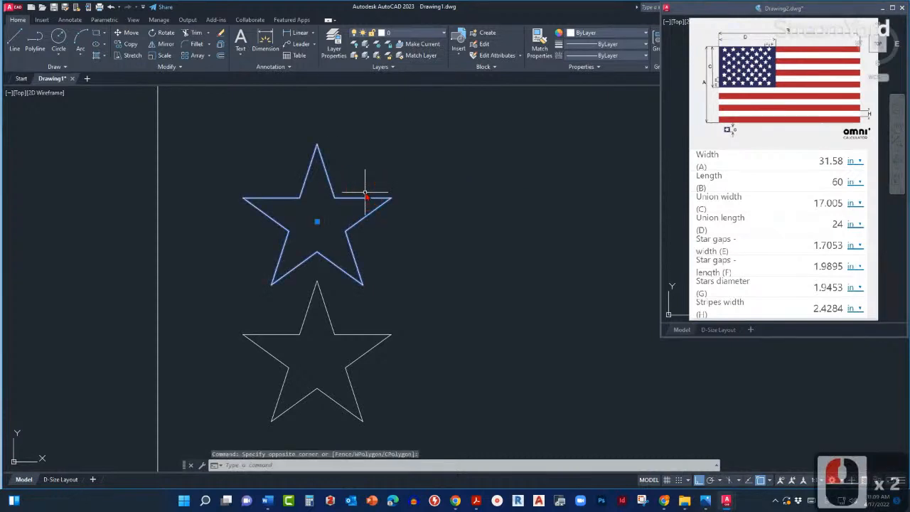
{"action": "type", "text": "e"}
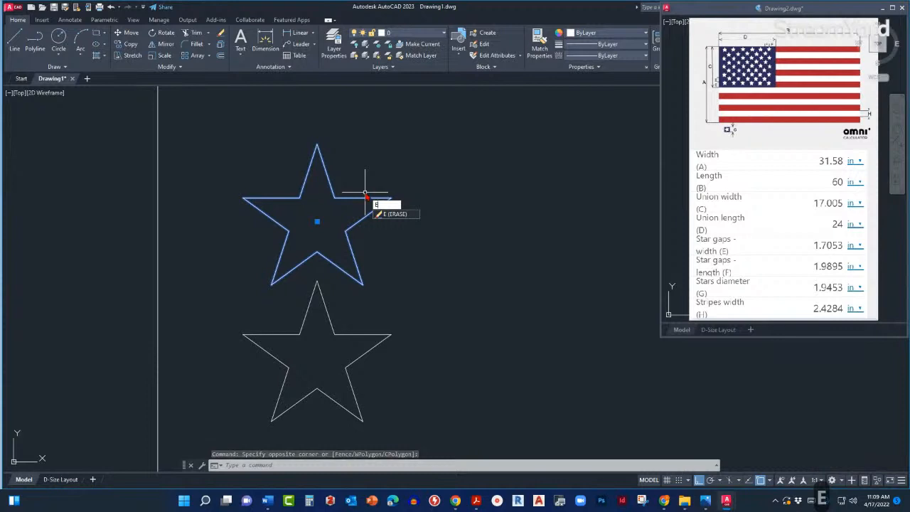
{"action": "key", "text": "Escape"}
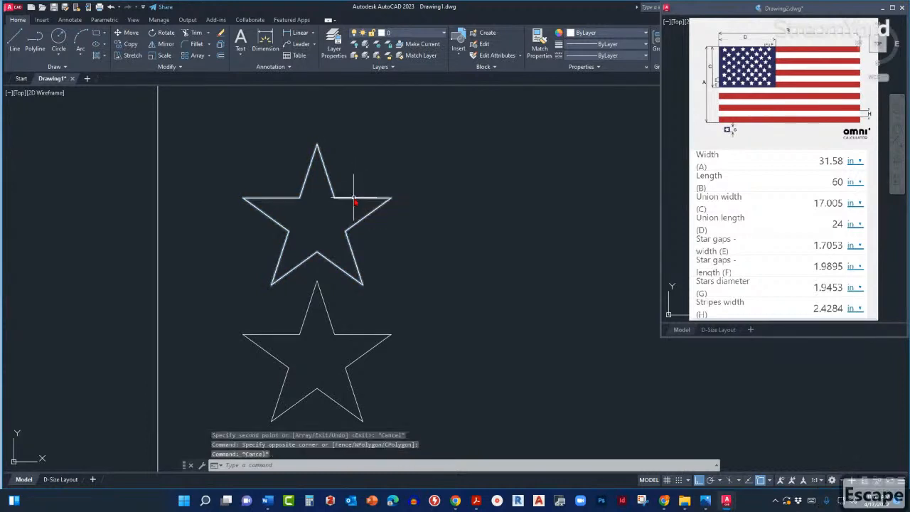
{"action": "left_click", "coordinate": [353, 199]}
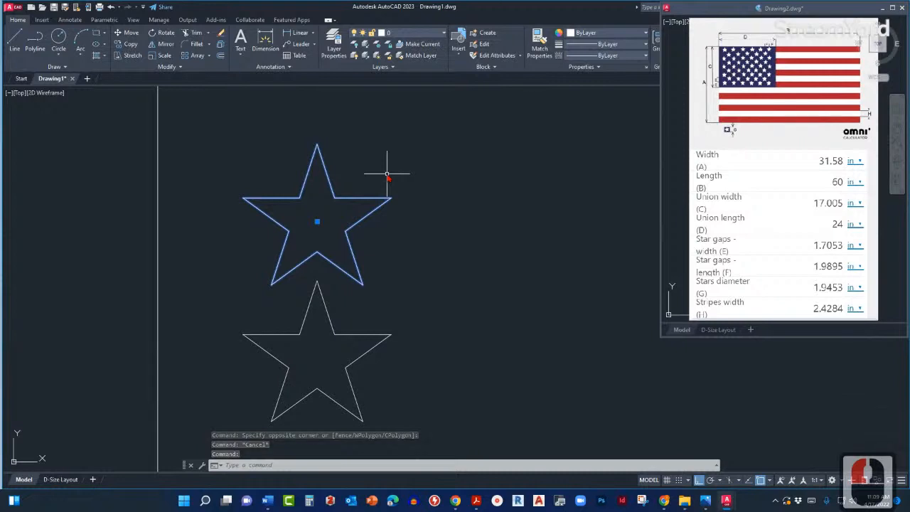
{"action": "key", "text": "Delete"}
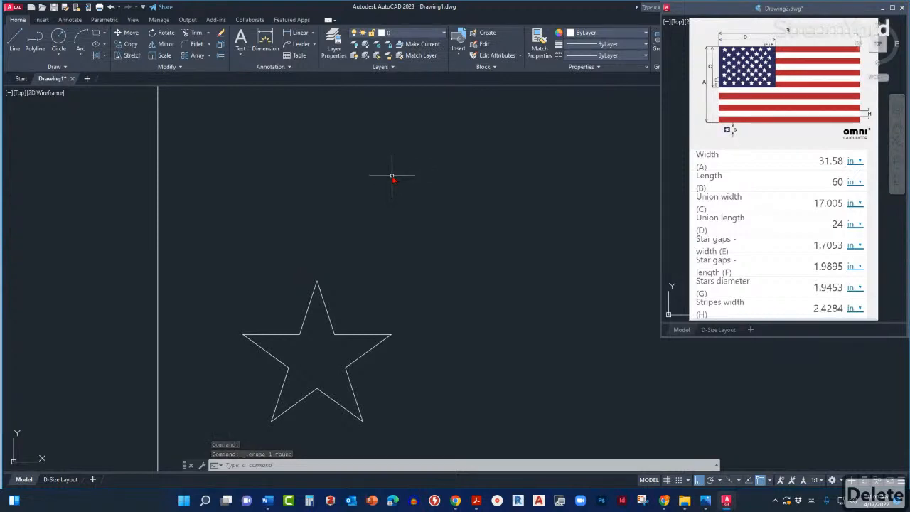
- Create an associative rectangular array of the star block with 4 columns and 3 rows inside the union
{"action": "scroll", "coordinate": [345, 207], "scroll_direction": "down", "scroll_amount": 2}
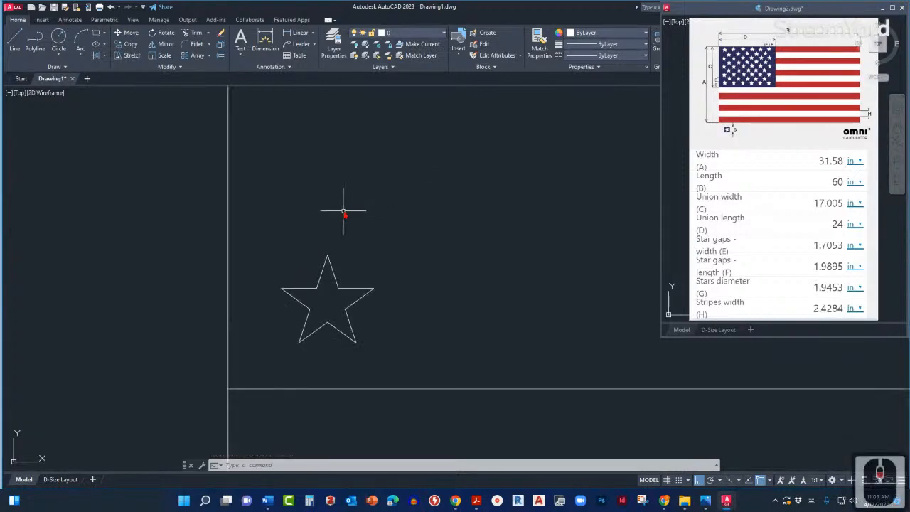
{"action": "middle_click_drag", "start_coordinate": [344, 211], "coordinate": [249, 275]}
{"action": "scroll", "coordinate": [250, 274], "scroll_direction": "down", "scroll_amount": 2}
{"action": "mouse_move", "coordinate": [296, 241]}
{"action": "middle_mouse_down"}
{"action": "mouse_move", "coordinate": [257, 325]}
{"action": "mouse_move", "coordinate": [280, 320]}
{"action": "mouse_move", "coordinate": [295, 343]}
{"action": "mouse_move", "coordinate": [305, 335]}
{"action": "middle_mouse_up"}
{"action": "scroll", "coordinate": [256, 325], "scroll_direction": "down", "scroll_amount": 2}
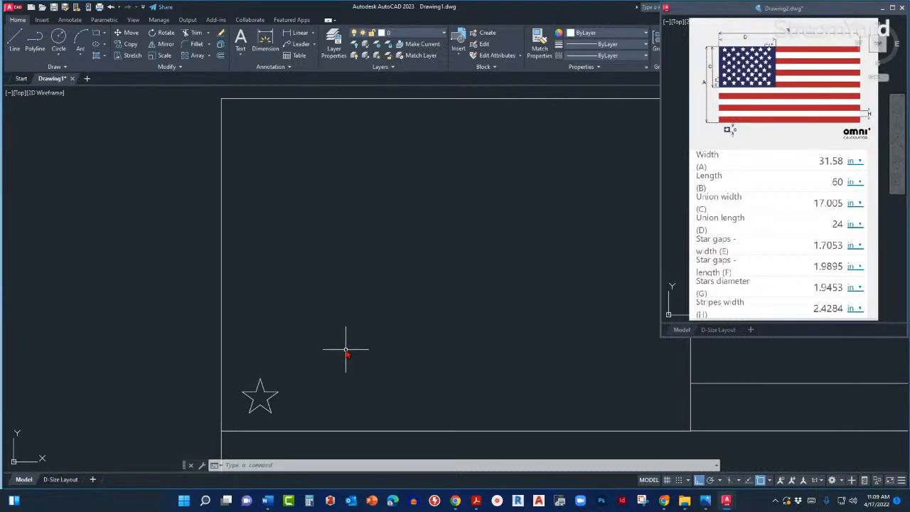
{"action": "type", "text": "AR"}
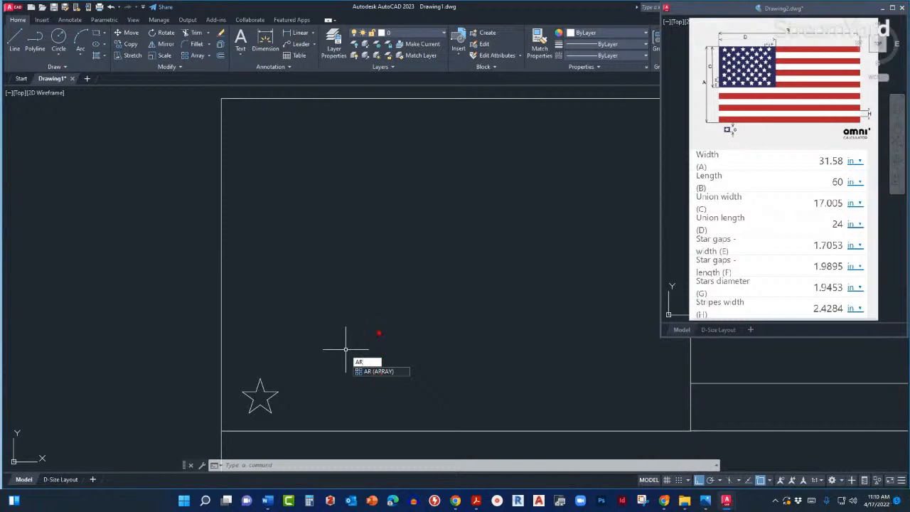
{"action": "key", "text": "Return"}
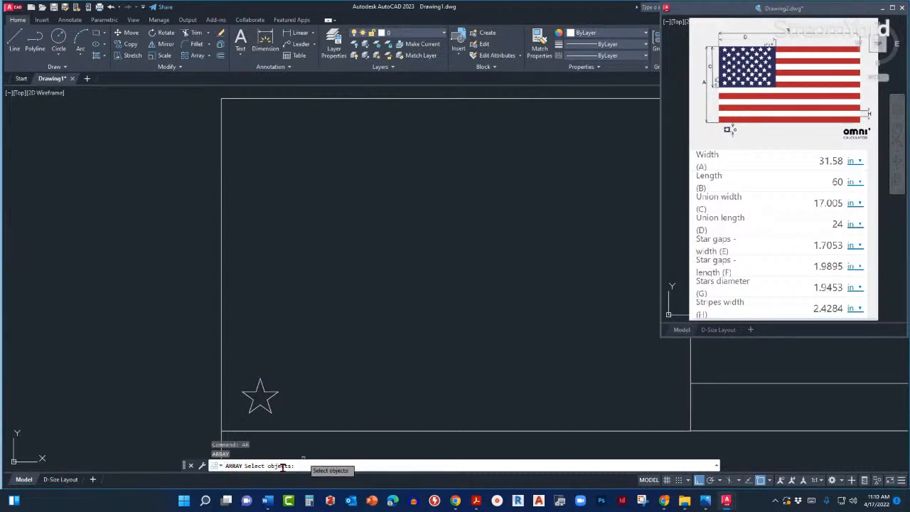
{"action": "left_click", "coordinate": [272, 401]}
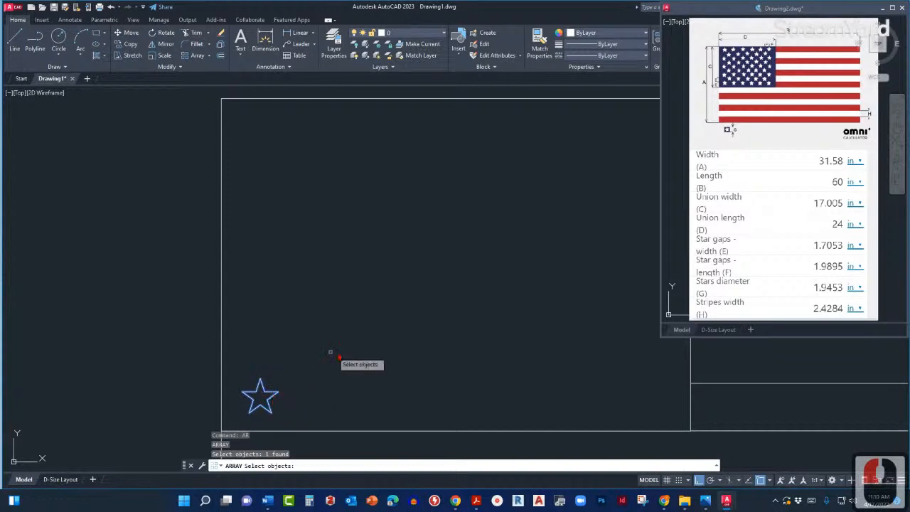
{"action": "right_click", "coordinate": [346, 377]}
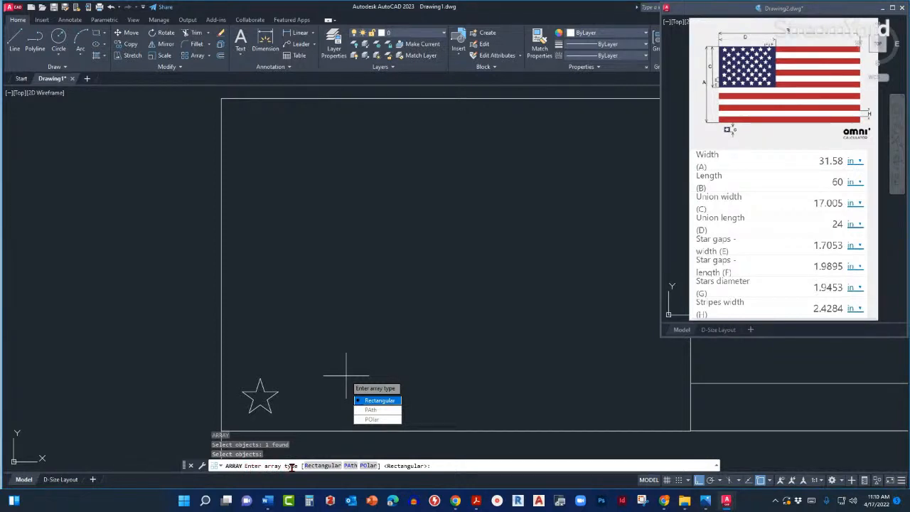
{"action": "left_click", "coordinate": [376, 402]}
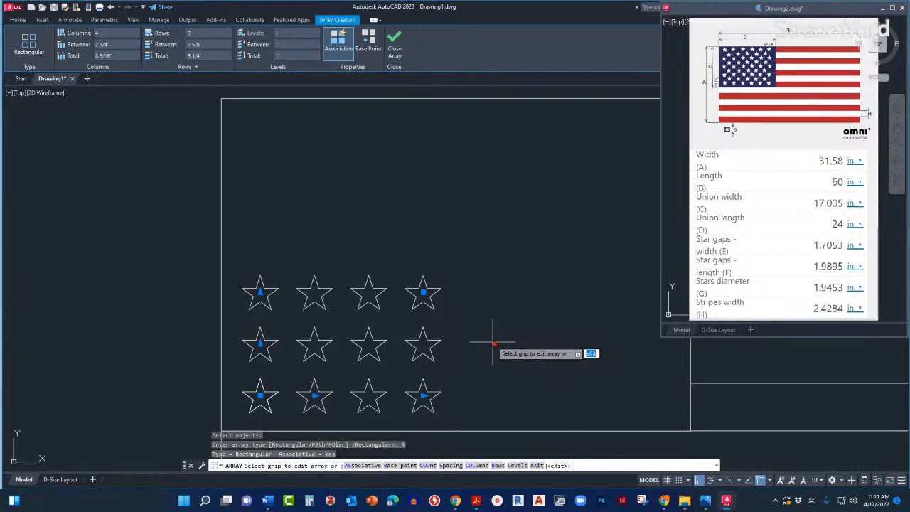
{"action": "key", "text": "Return"}
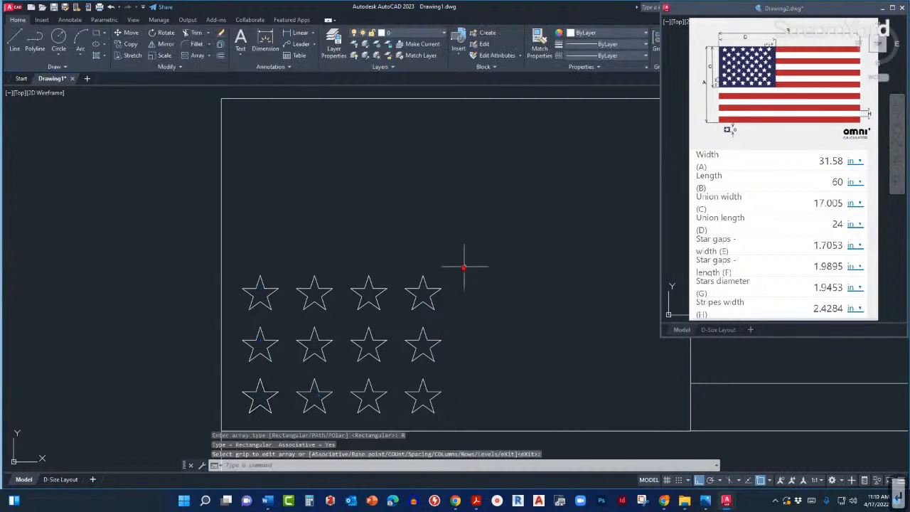
- Extend the star array upward to 5 rows using its row count grip
{"action": "left_click", "coordinate": [424, 285]}
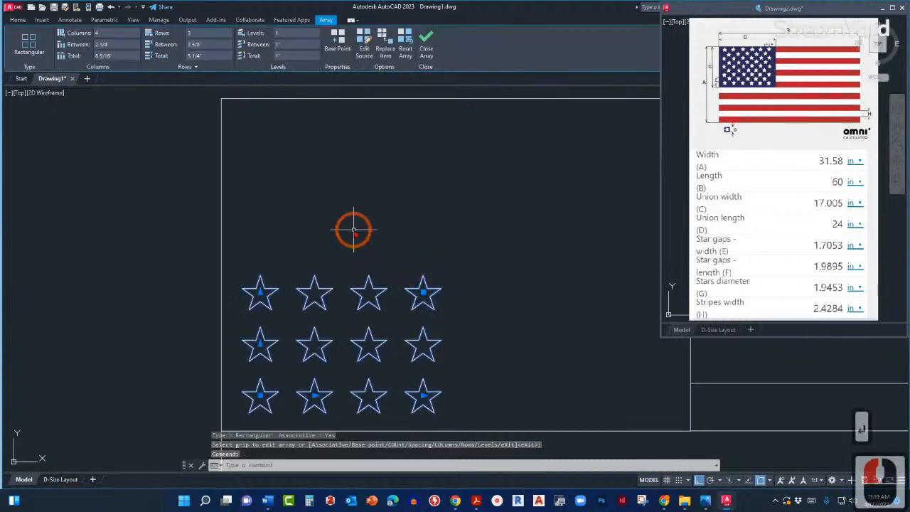
{"action": "scroll", "coordinate": [349, 313], "scroll_direction": "down", "scroll_amount": 2}
{"action": "scroll", "coordinate": [347, 313], "scroll_direction": "up", "scroll_amount": 3}
{"action": "middle_click_drag", "start_coordinate": [375, 309], "coordinate": [325, 280]}
{"action": "scroll", "coordinate": [327, 286], "scroll_direction": "down", "scroll_amount": 2}
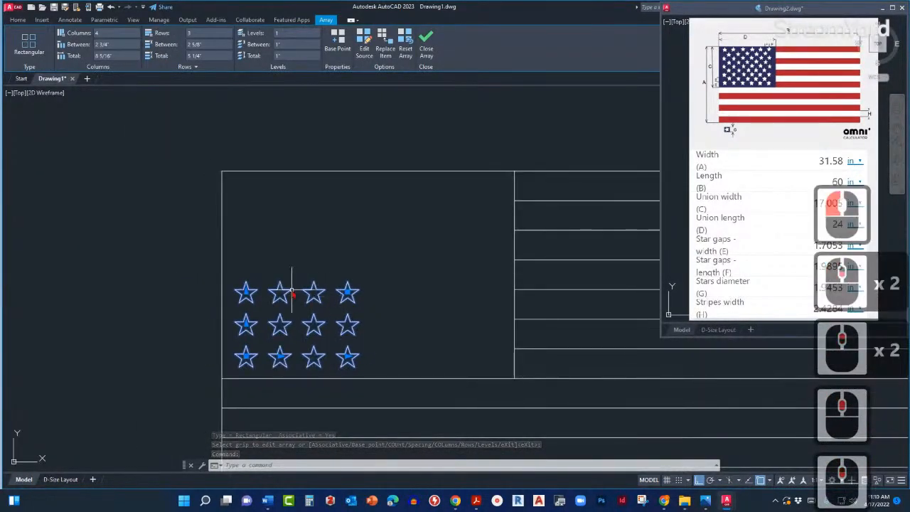
{"action": "left_click", "coordinate": [246, 292]}
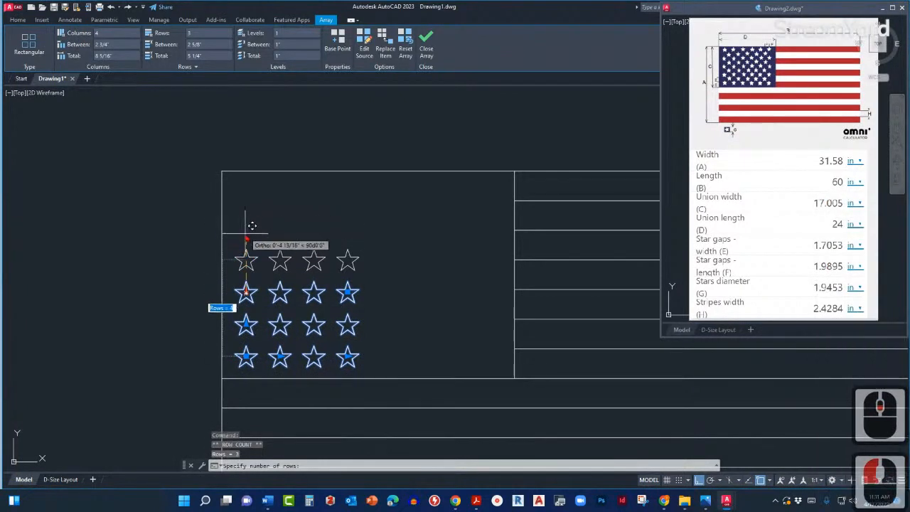
{"action": "key", "text": "Escape"}
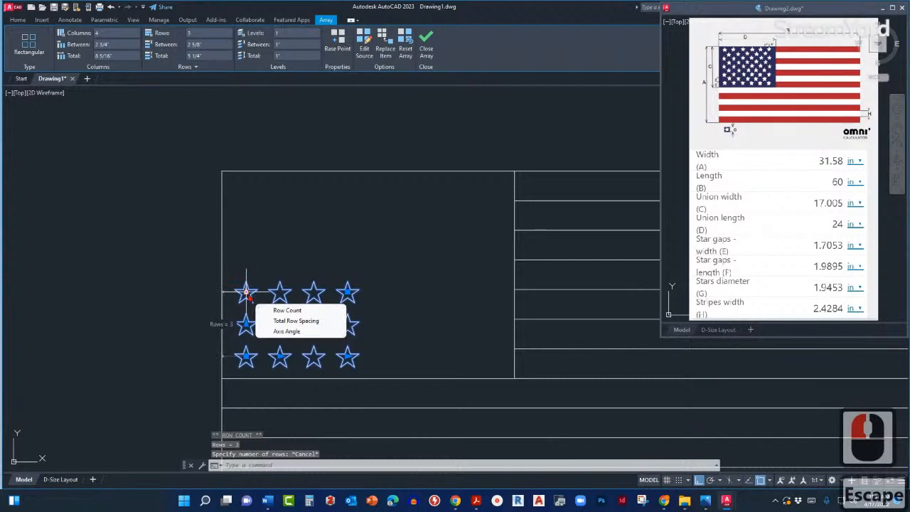
{"action": "left_click", "coordinate": [246, 293]}
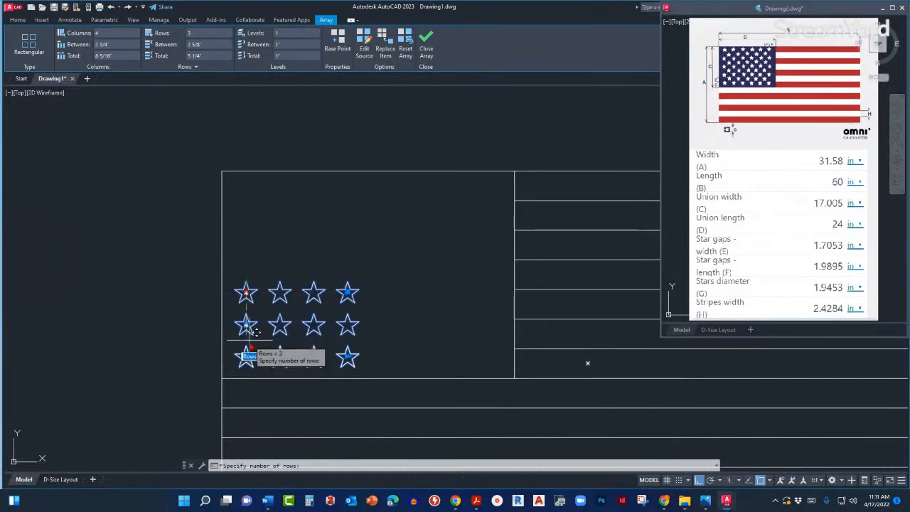
{"action": "left_click", "coordinate": [256, 193]}
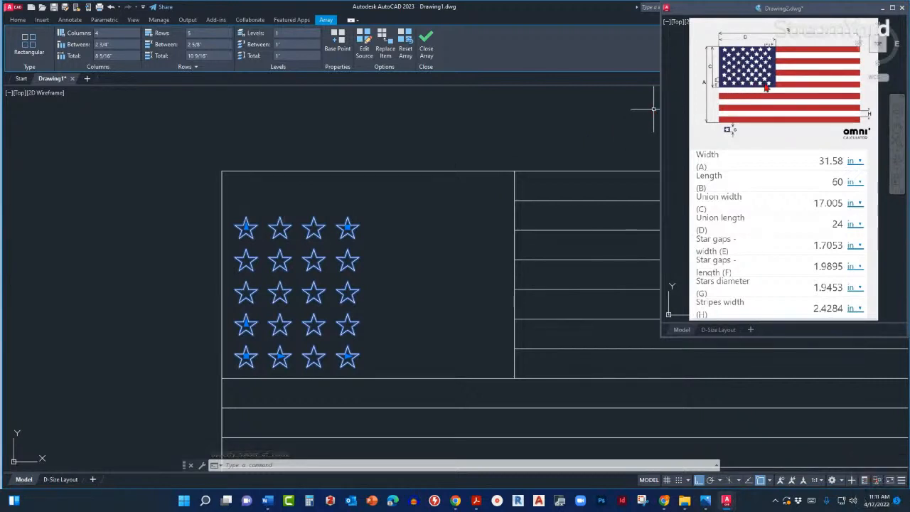
- Extend the star array across the union to 6 columns using its column count grip
{"action": "mouse_move", "coordinate": [347, 358]}
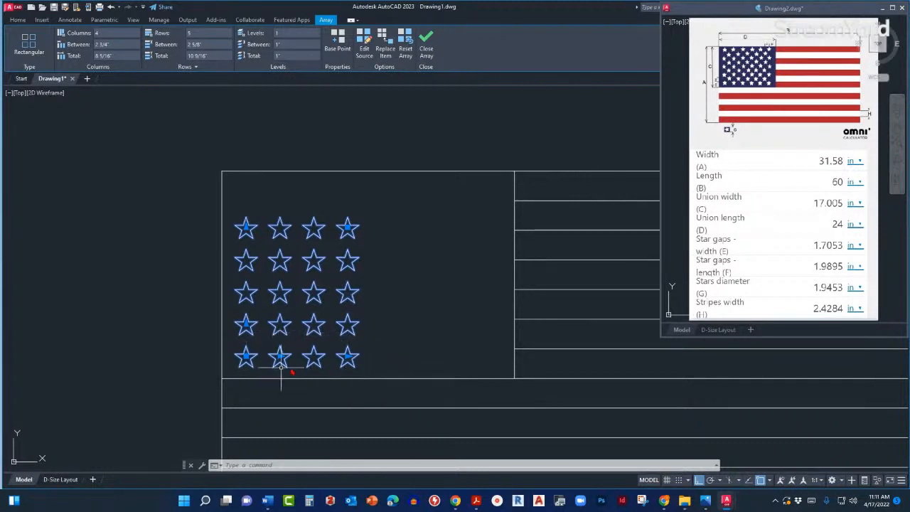
{"action": "left_click", "coordinate": [348, 358]}
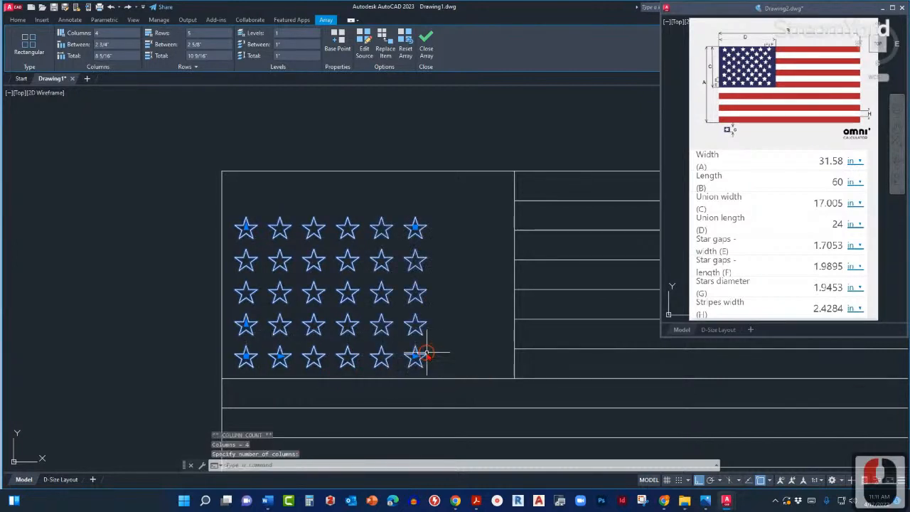
{"action": "left_click", "coordinate": [427, 351]}
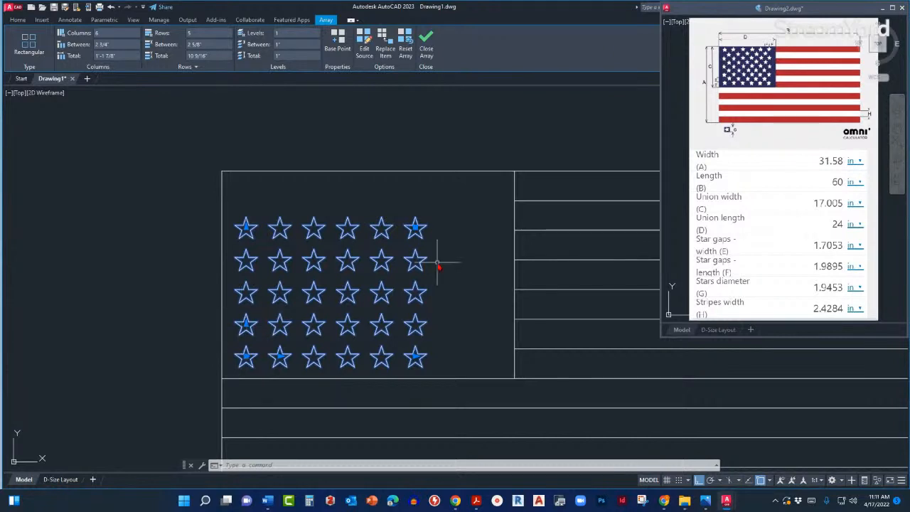
- Examine the E gap markers and the staggered star rows on the reference flag's union
{"action": "left_click", "coordinate": [718, 77]}
{"action": "scroll", "coordinate": [721, 80], "scroll_direction": "up", "scroll_amount": 3}
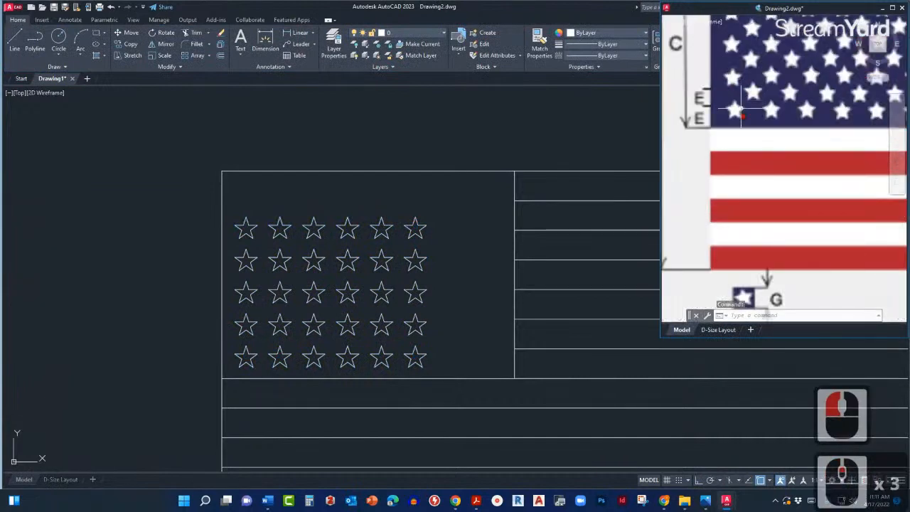
{"action": "scroll", "coordinate": [737, 149], "scroll_direction": "up", "scroll_amount": 2}
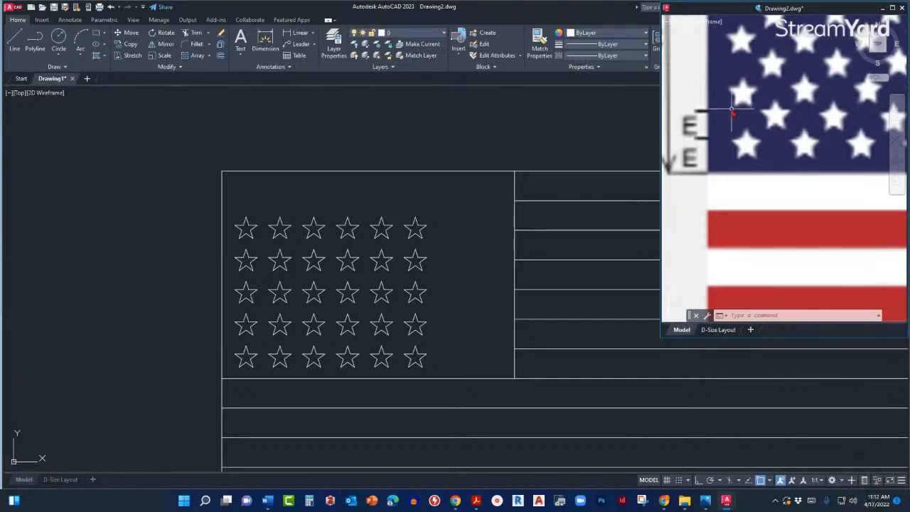
{"action": "scroll", "coordinate": [711, 142], "scroll_direction": "down", "scroll_amount": 1}
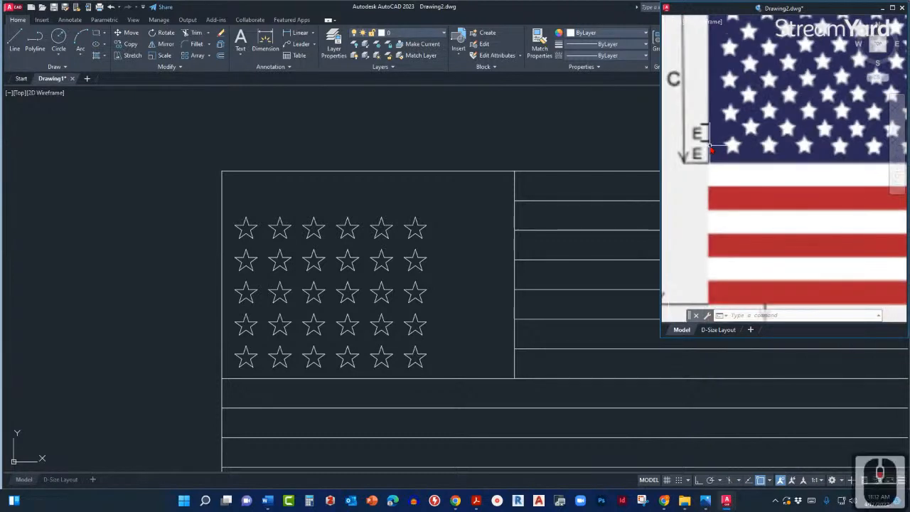
{"action": "scroll", "coordinate": [710, 146], "scroll_direction": "up", "scroll_amount": 1}
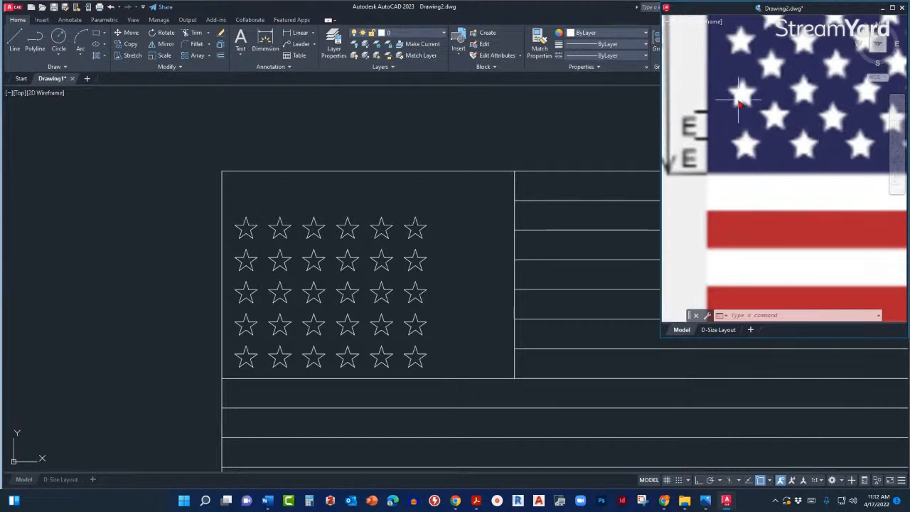
{"action": "mouse_move", "coordinate": [718, 115]}
{"action": "middle_mouse_down"}
{"action": "mouse_move", "coordinate": [711, 119]}
{"action": "mouse_move", "coordinate": [750, 112]}
{"action": "middle_mouse_up"}
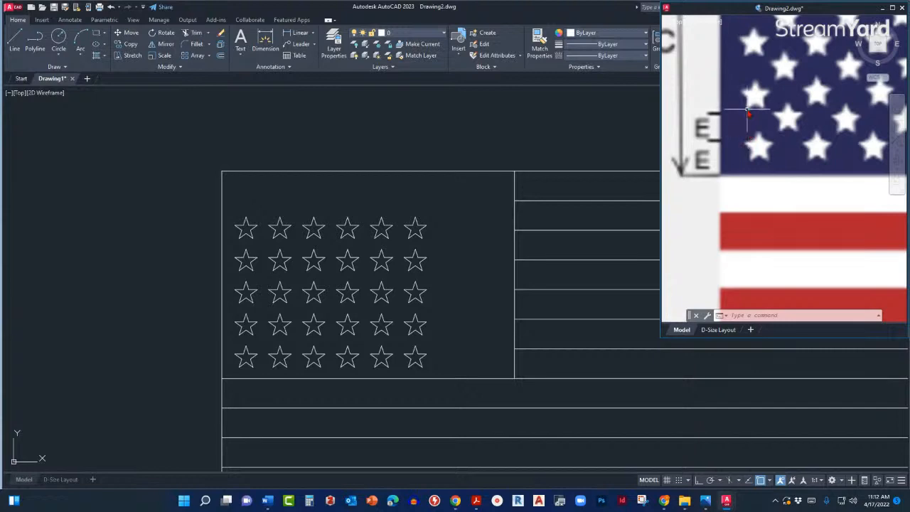
{"action": "scroll", "coordinate": [741, 126], "scroll_direction": "down", "scroll_amount": 3}
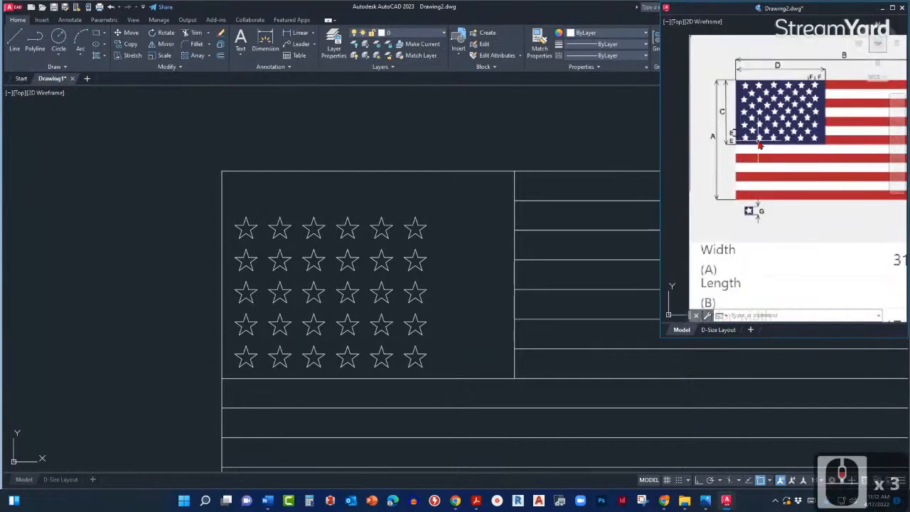
{"action": "scroll", "coordinate": [739, 142], "scroll_direction": "up", "scroll_amount": 1}
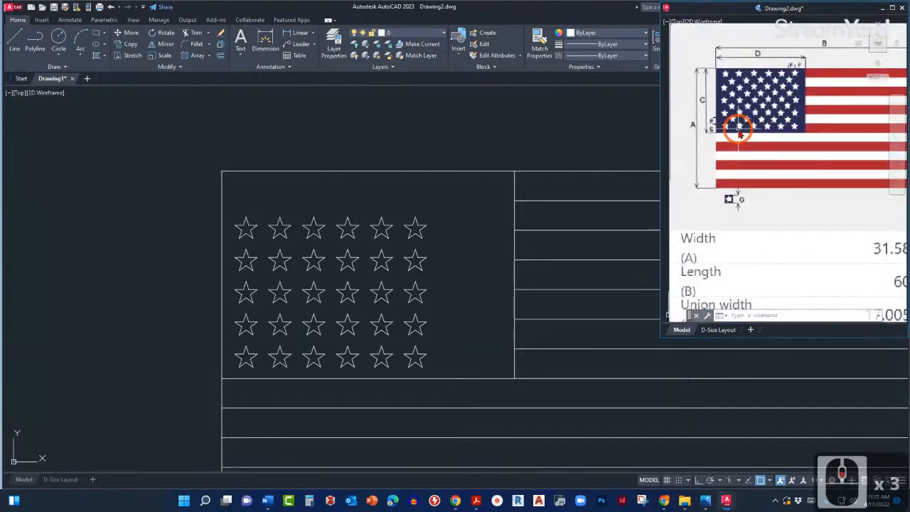
- Review the star array within the whole flag drawing and the full table of reference dimensions
{"action": "left_click", "coordinate": [340, 275]}
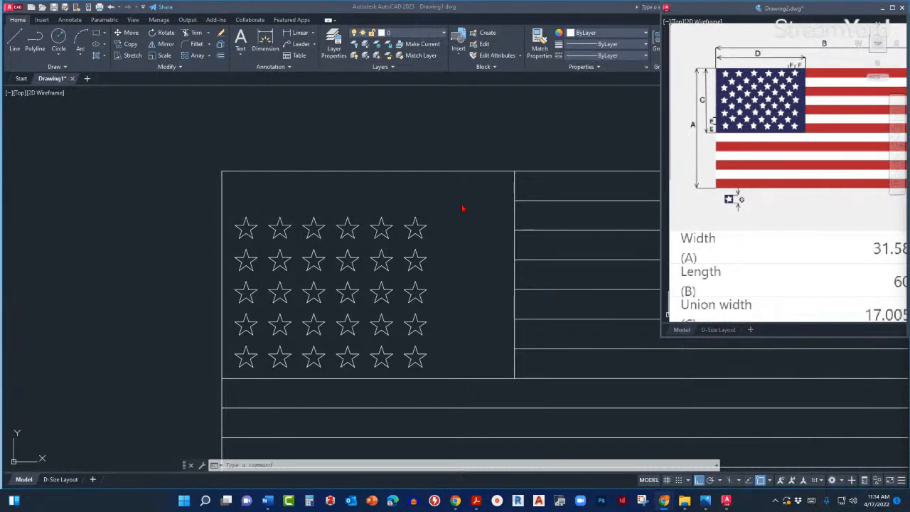
{"action": "mouse_move", "coordinate": [459, 205]}
{"action": "middle_mouse_down"}
{"action": "mouse_move", "coordinate": [427, 240]}
{"action": "mouse_move", "coordinate": [451, 264]}
{"action": "mouse_move", "coordinate": [415, 249]}
{"action": "mouse_move", "coordinate": [420, 256]}
{"action": "mouse_move", "coordinate": [486, 246]}
{"action": "middle_mouse_up"}
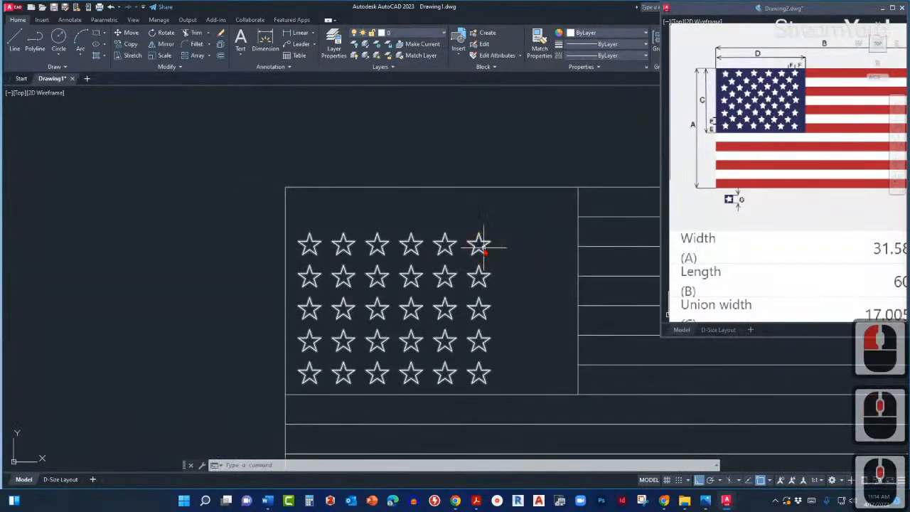
{"action": "left_click", "coordinate": [484, 247]}
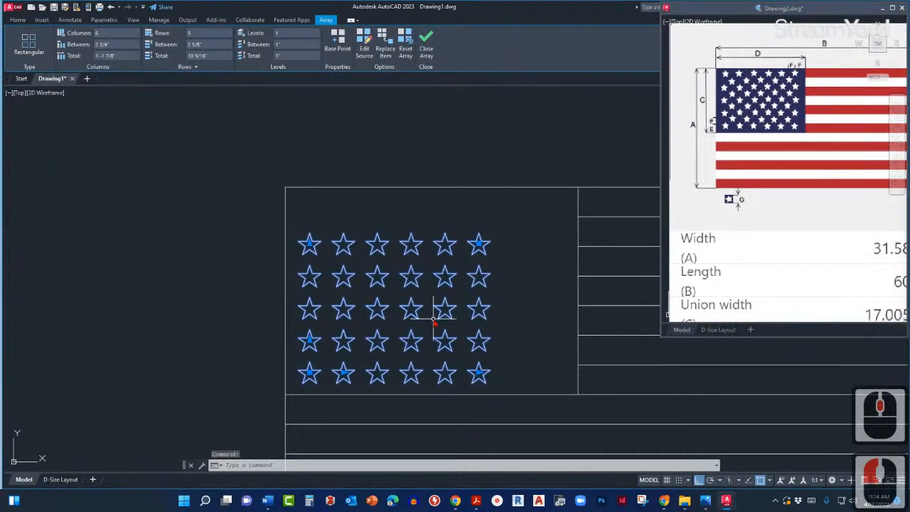
{"action": "middle_click", "coordinate": [423, 284]}
{"action": "middle_click", "coordinate": [423, 284]}
{"action": "scroll", "coordinate": [386, 263], "scroll_direction": "up", "scroll_amount": 3}
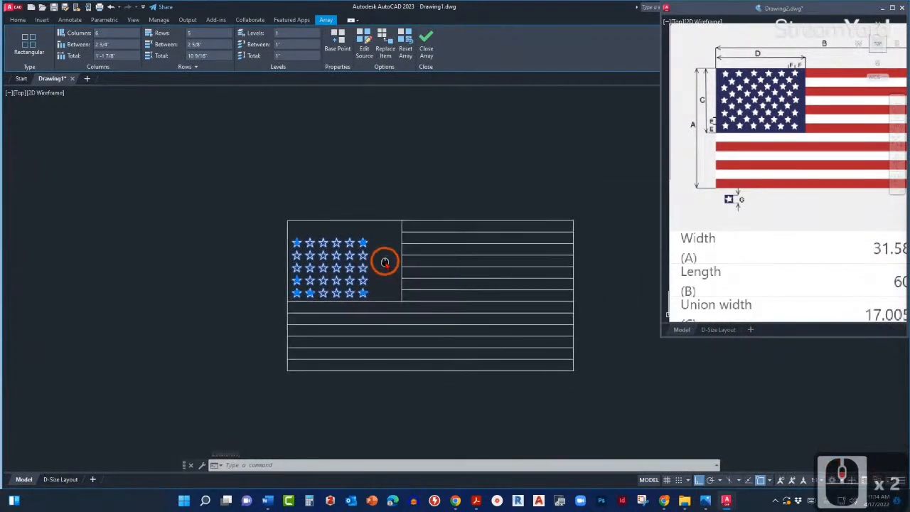
{"action": "double_click", "coordinate": [344, 261]}
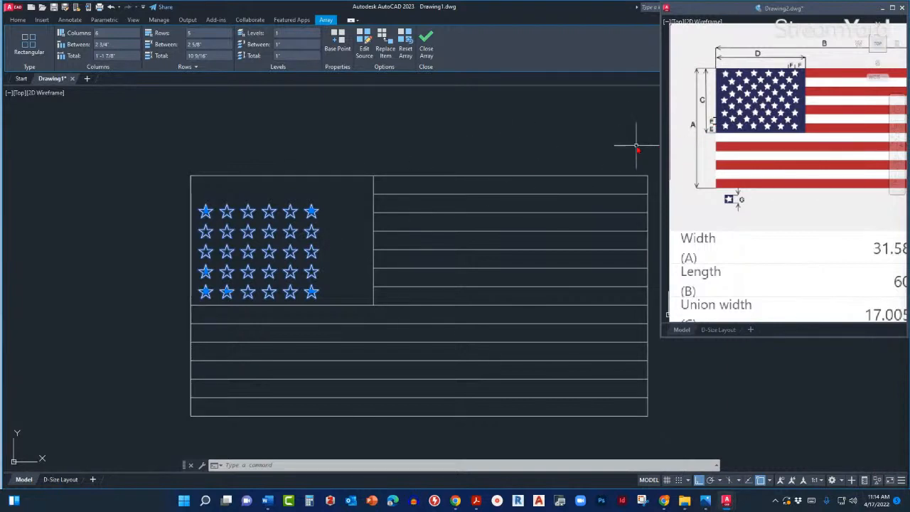
{"action": "left_click", "coordinate": [722, 239]}
{"action": "middle_click", "coordinate": [719, 205]}
{"action": "middle_click", "coordinate": [718, 205]}
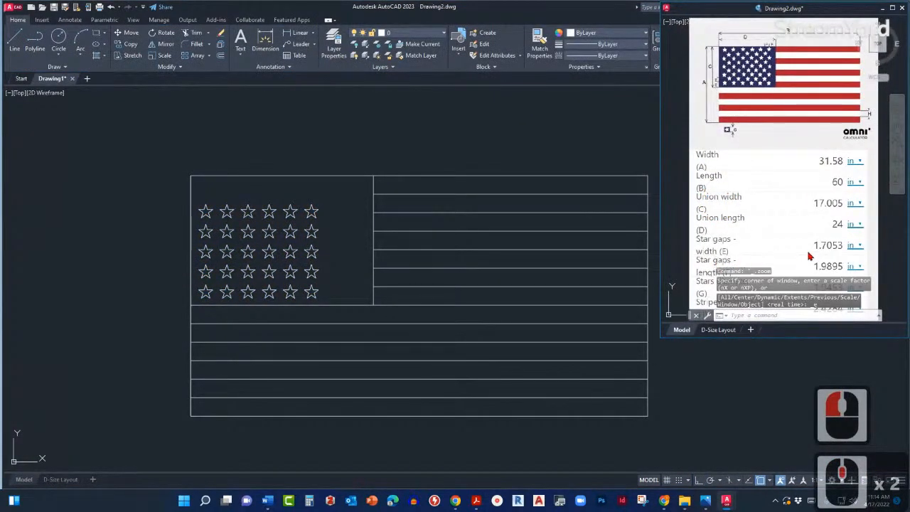
{"action": "left_click", "coordinate": [254, 261]}
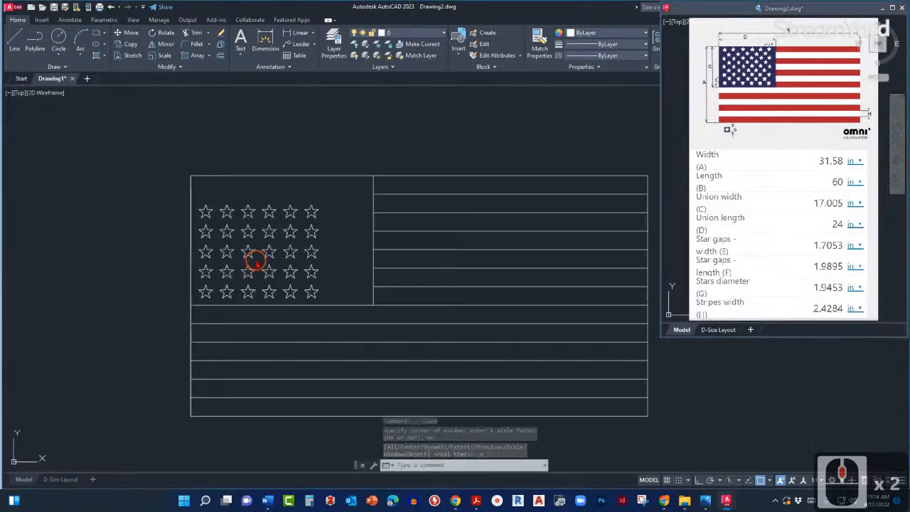
{"action": "scroll", "coordinate": [254, 261], "scroll_direction": "up", "scroll_amount": 2}
{"action": "left_click", "coordinate": [325, 273]}
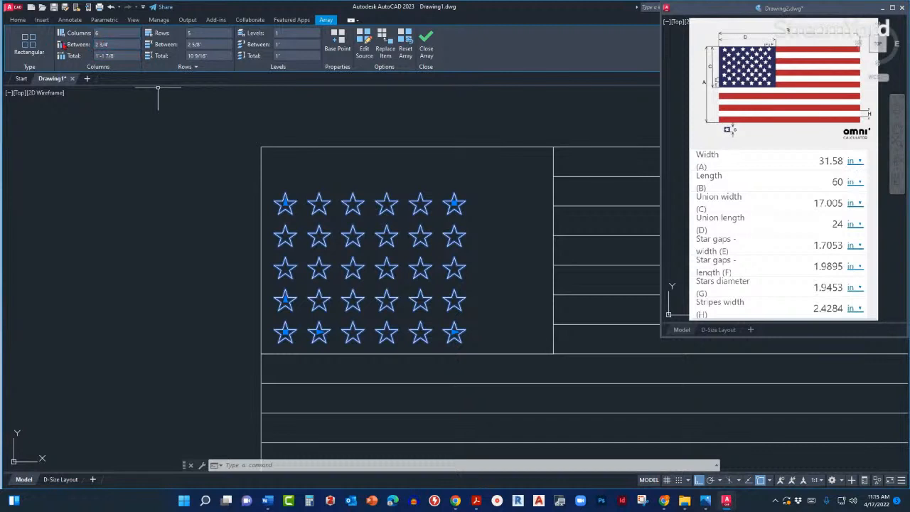
{"action": "left_click", "coordinate": [105, 44]}
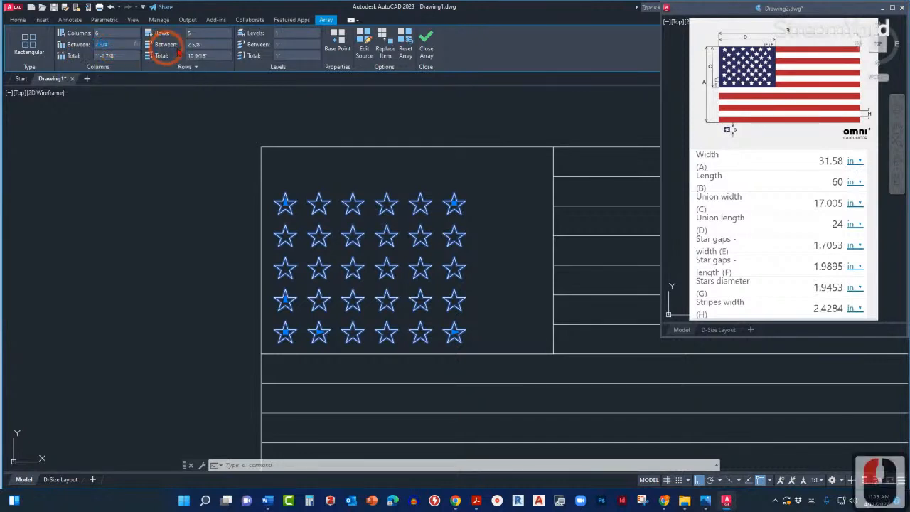
{"action": "left_click", "coordinate": [210, 45]}
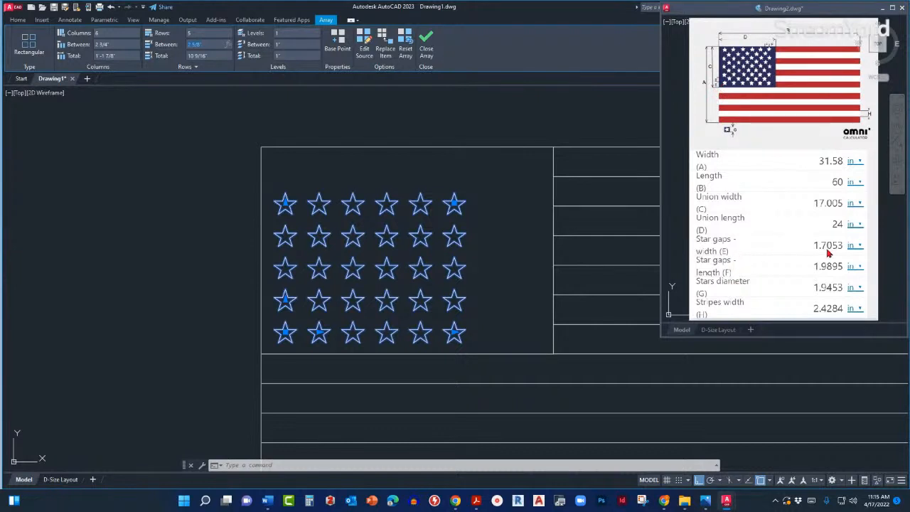
{"action": "left_click", "coordinate": [124, 45]}
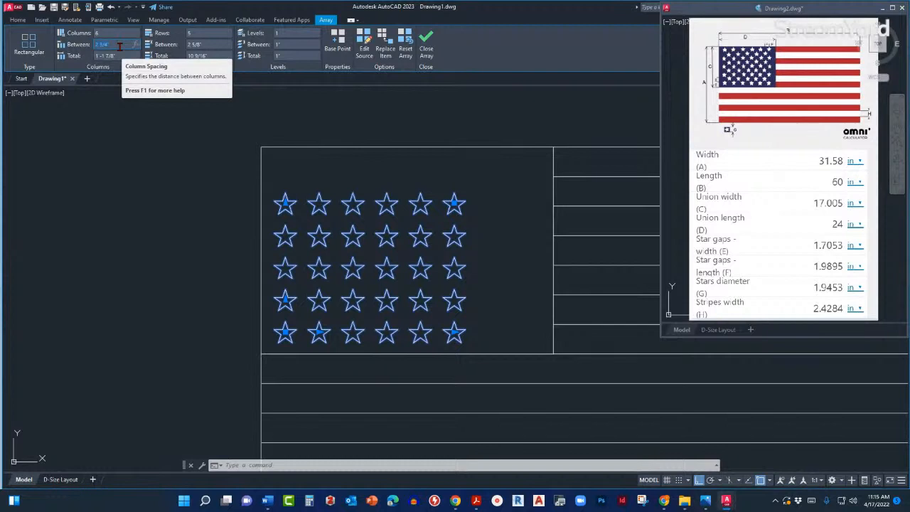
{"action": "type", "text": "1"}
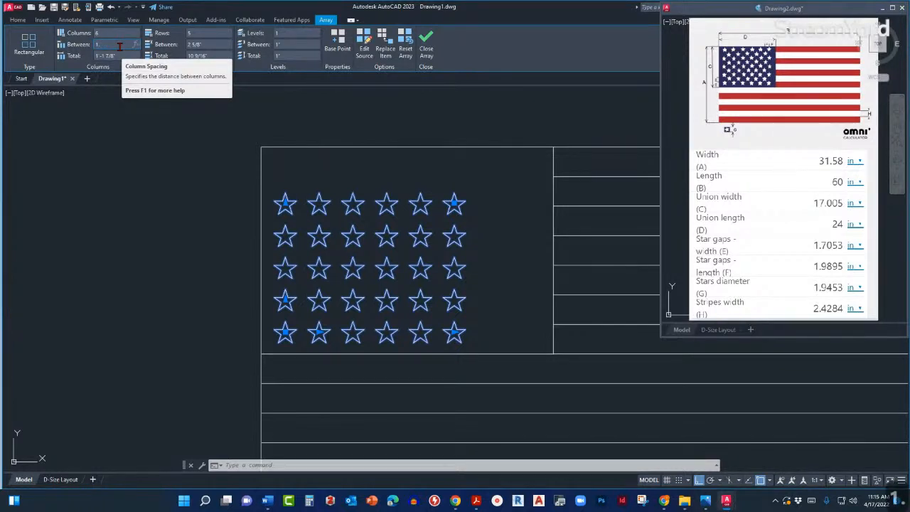
{"action": "key", "text": "Escape"}
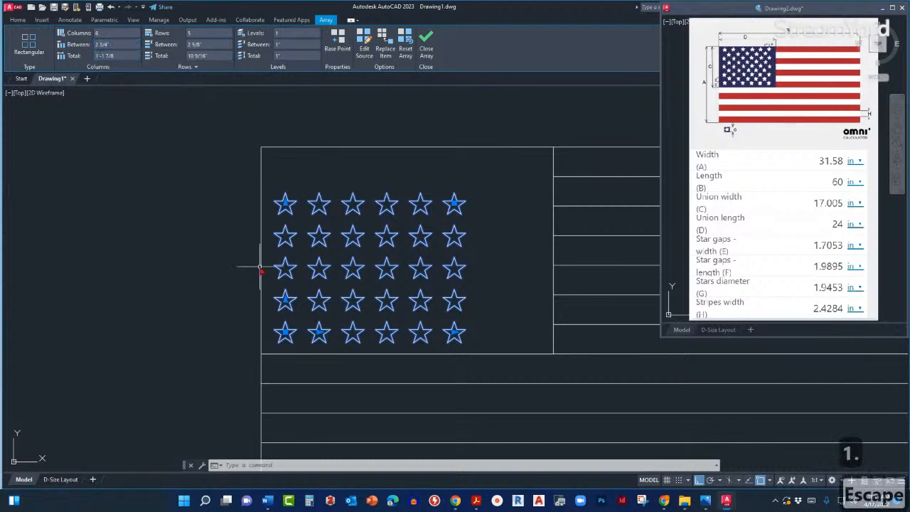
- Move the star array's base point to the top tip of the union's lower-left star
{"action": "scroll", "coordinate": [270, 331], "scroll_direction": "up", "scroll_amount": 2}
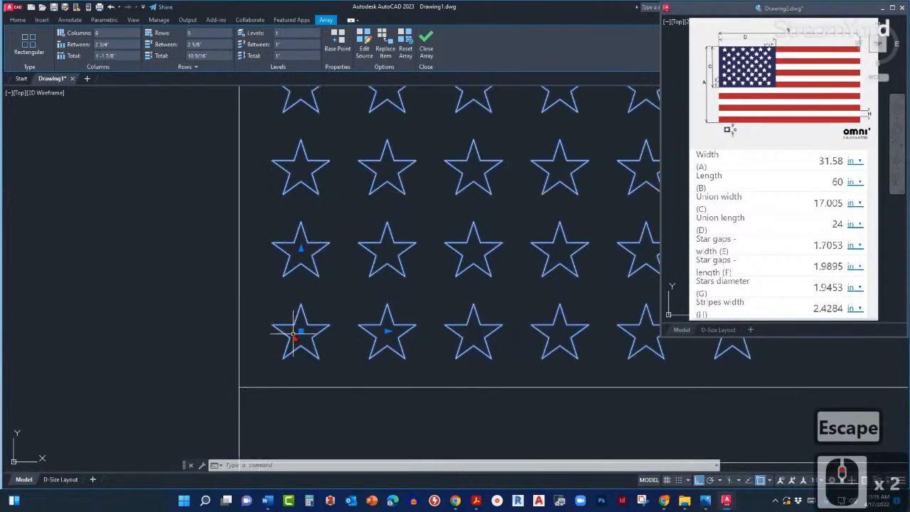
{"action": "scroll", "coordinate": [295, 333], "scroll_direction": "up", "scroll_amount": 2}
{"action": "mouse_move", "coordinate": [303, 342]}
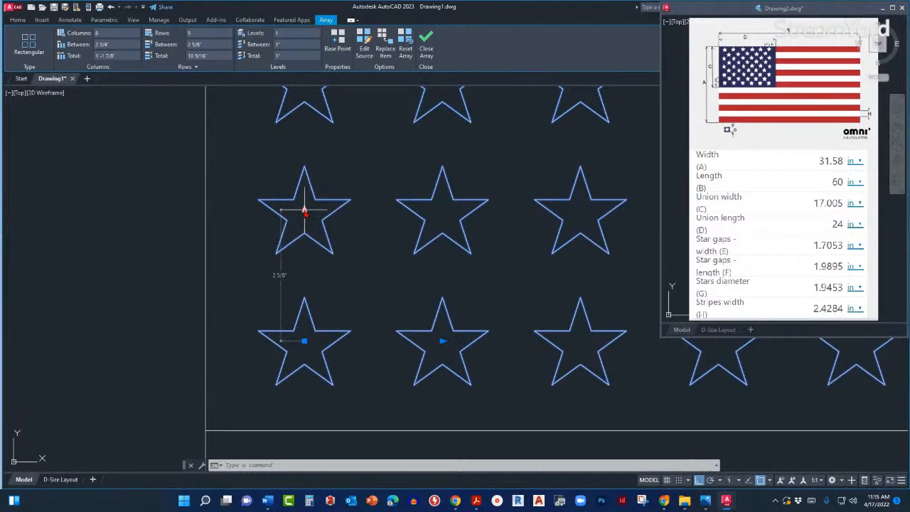
{"action": "left_click", "coordinate": [712, 74]}
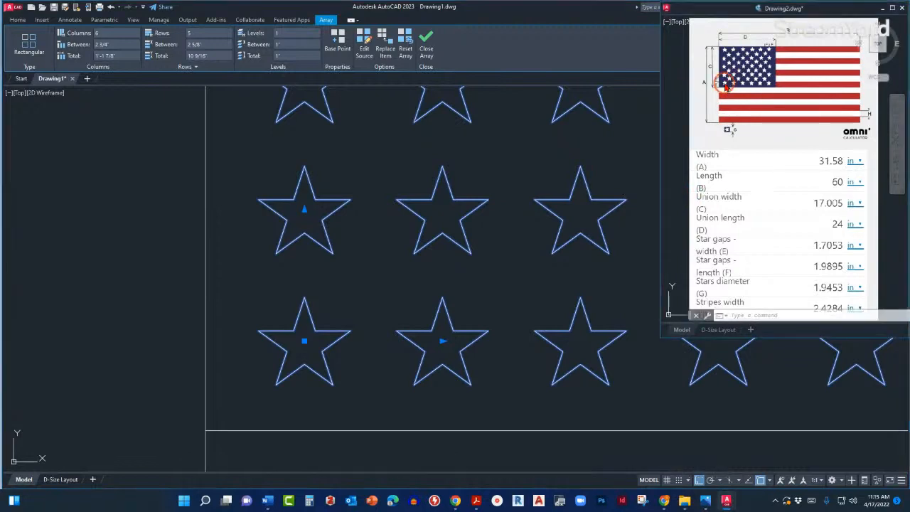
{"action": "scroll", "coordinate": [712, 74], "scroll_direction": "up", "scroll_amount": 3}
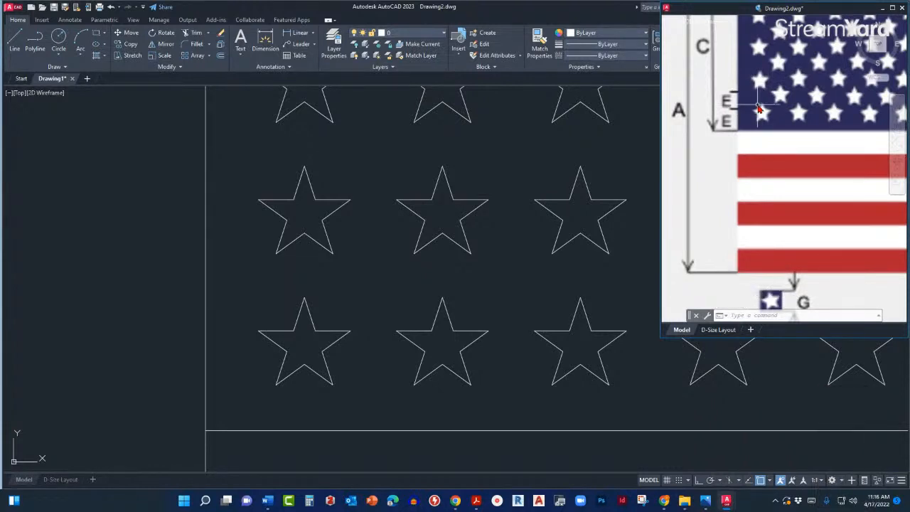
{"action": "left_click", "coordinate": [328, 226]}
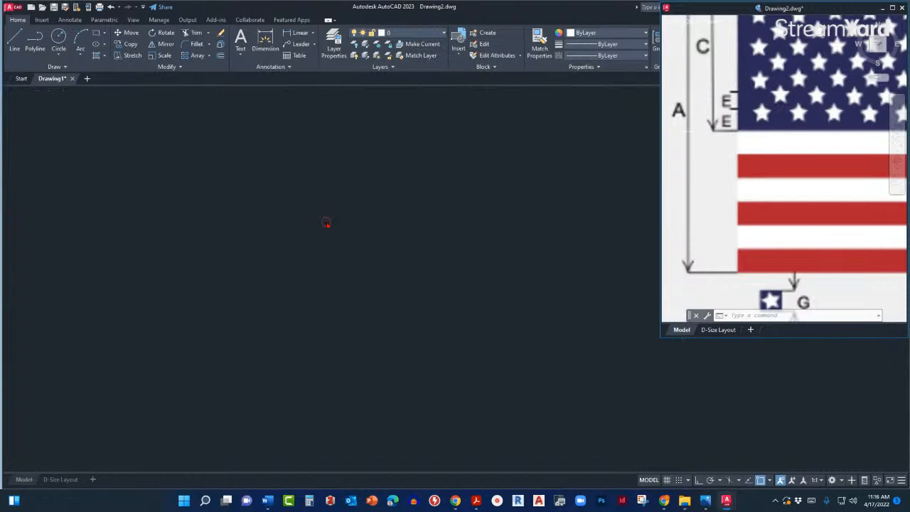
{"action": "left_click", "coordinate": [320, 222]}
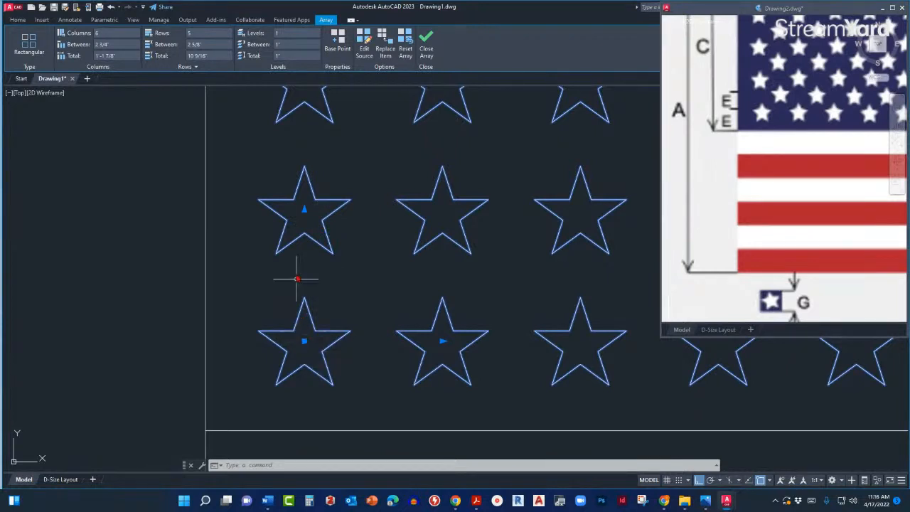
{"action": "left_click", "coordinate": [331, 48]}
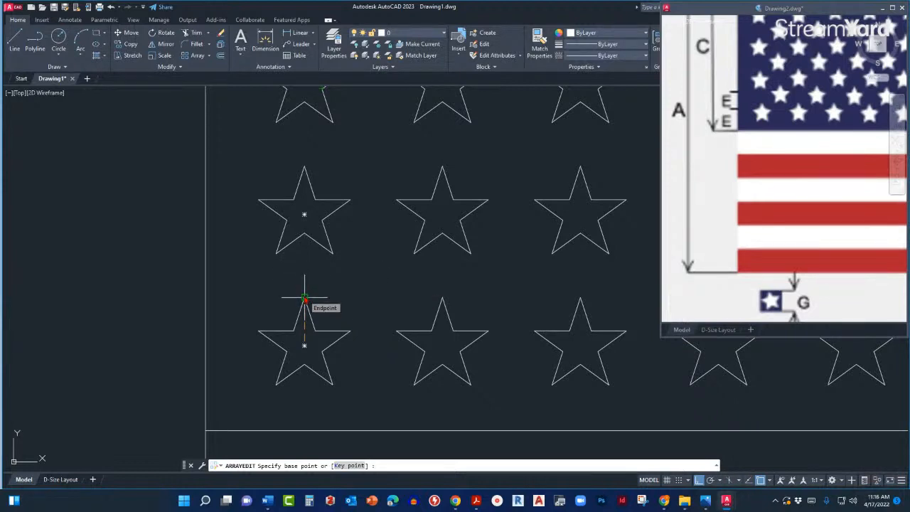
{"action": "scroll", "coordinate": [304, 299], "scroll_direction": "down", "scroll_amount": 2}
{"action": "scroll", "coordinate": [305, 300], "scroll_direction": "up", "scroll_amount": 4}
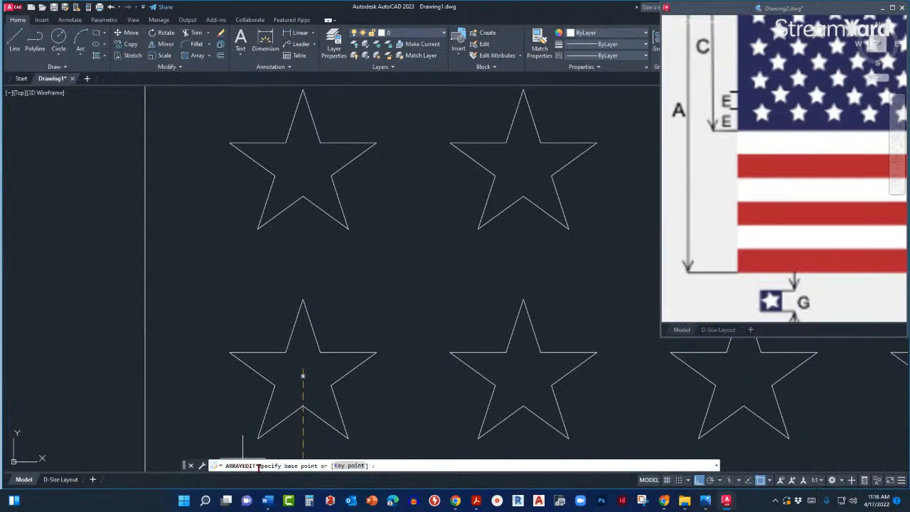
{"action": "left_click", "coordinate": [300, 300]}
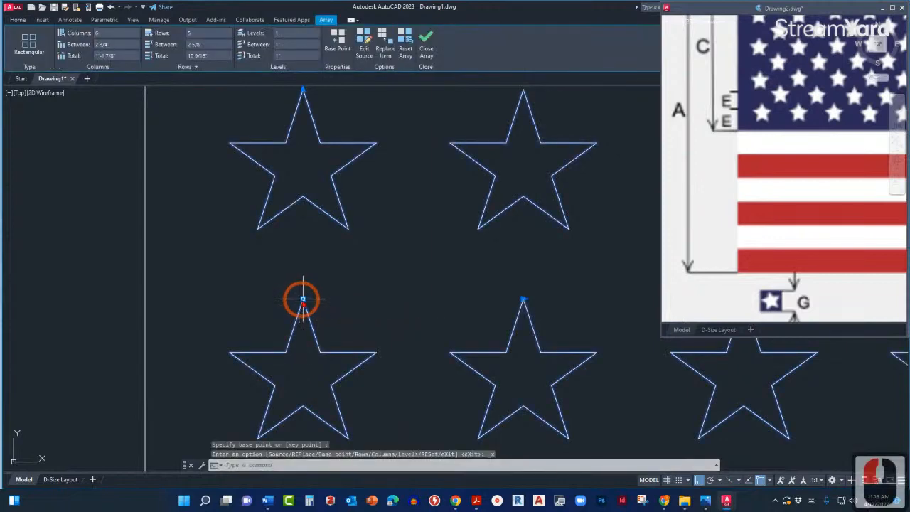
- Inspect the star array's base point and spacing grips around the union's lower-left stars
{"action": "scroll", "coordinate": [294, 381], "scroll_direction": "down", "scroll_amount": 2}
{"action": "scroll", "coordinate": [293, 382], "scroll_direction": "up", "scroll_amount": 2}
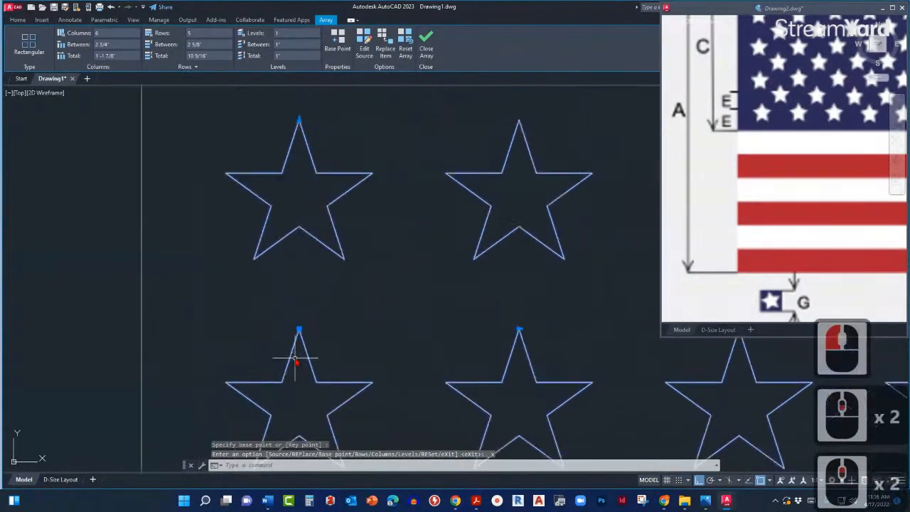
{"action": "scroll", "coordinate": [300, 330], "scroll_direction": "down", "scroll_amount": 2}
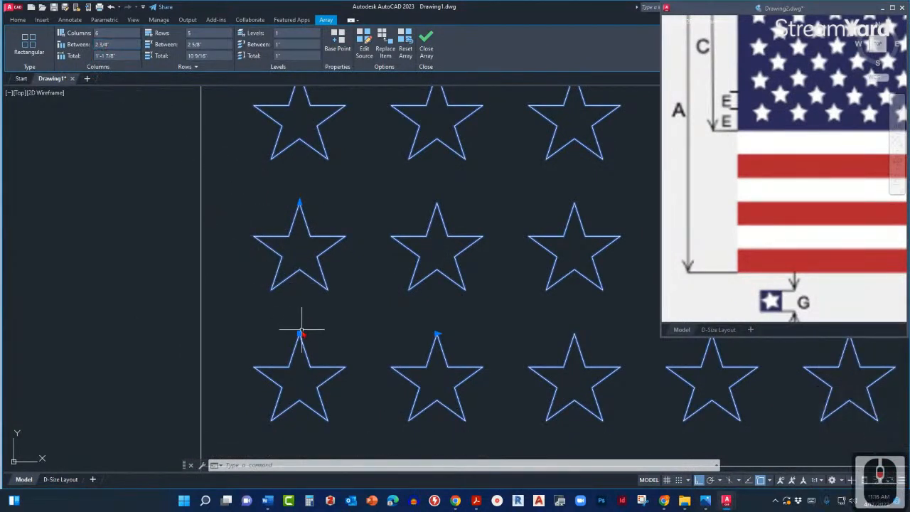
{"action": "mouse_move", "coordinate": [299, 333]}
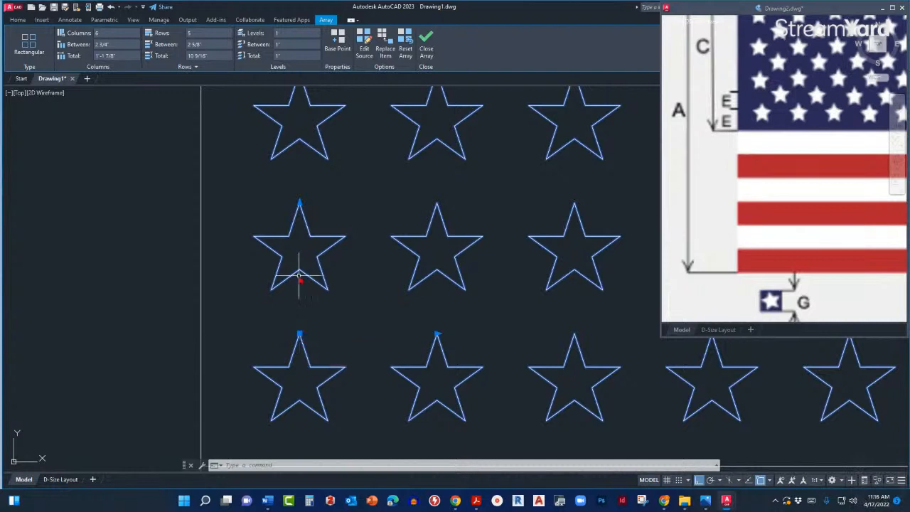
{"action": "left_click", "coordinate": [300, 203]}
{"action": "scroll", "coordinate": [348, 324], "scroll_direction": "down", "scroll_amount": 3}
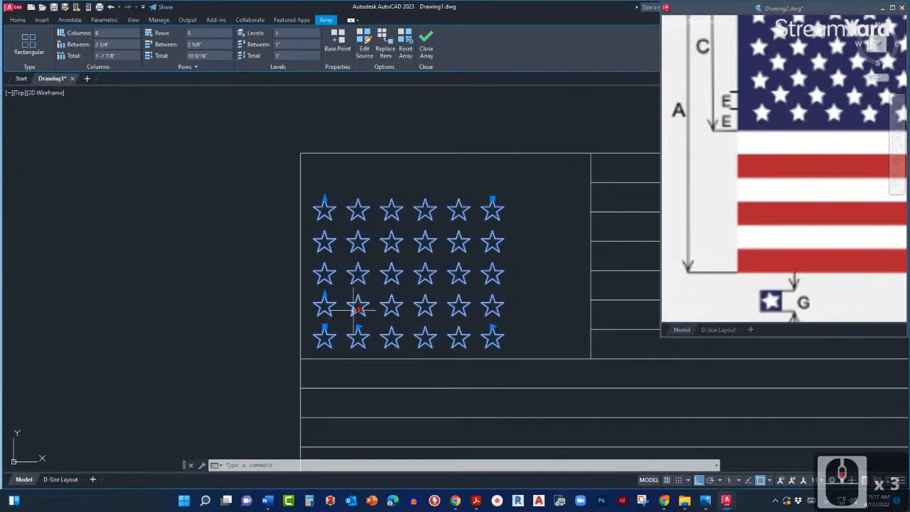
{"action": "scroll", "coordinate": [373, 281], "scroll_direction": "up", "scroll_amount": 3}
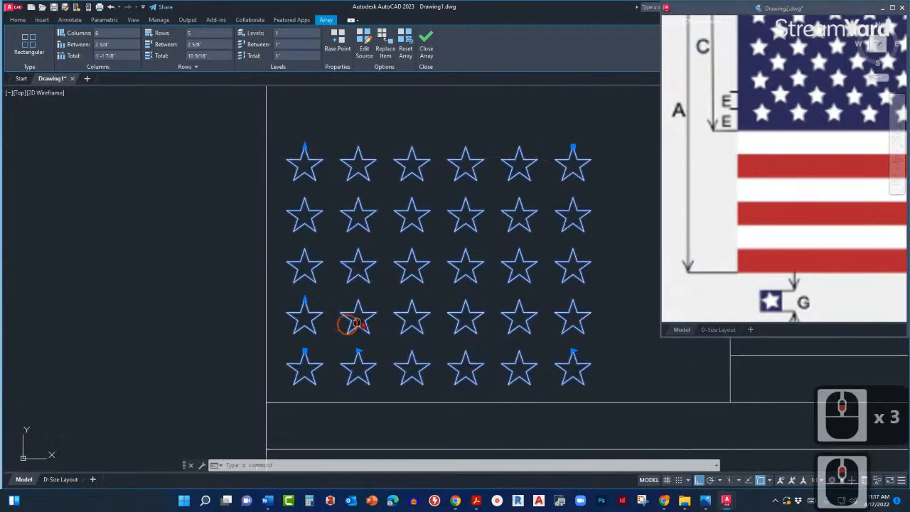
{"action": "middle_click_drag", "start_coordinate": [350, 319], "coordinate": [400, 299]}
{"action": "scroll", "coordinate": [359, 319], "scroll_direction": "up", "scroll_amount": 3}
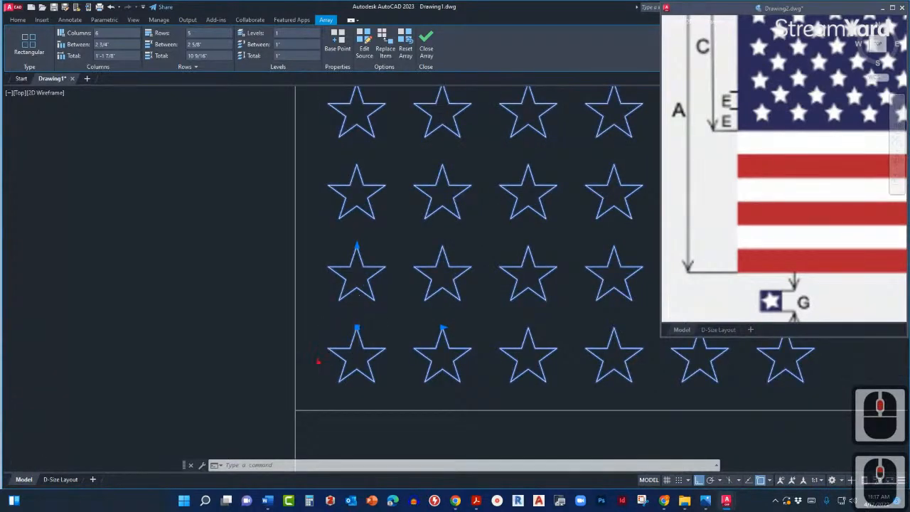
- Examine how the star array of six columns and five rows fits within the union, then deselect it
{"action": "scroll", "coordinate": [320, 364], "scroll_direction": "down", "scroll_amount": 2}
{"action": "scroll", "coordinate": [418, 319], "scroll_direction": "up", "scroll_amount": 2}
{"action": "middle_click_drag", "start_coordinate": [449, 317], "coordinate": [420, 315]}
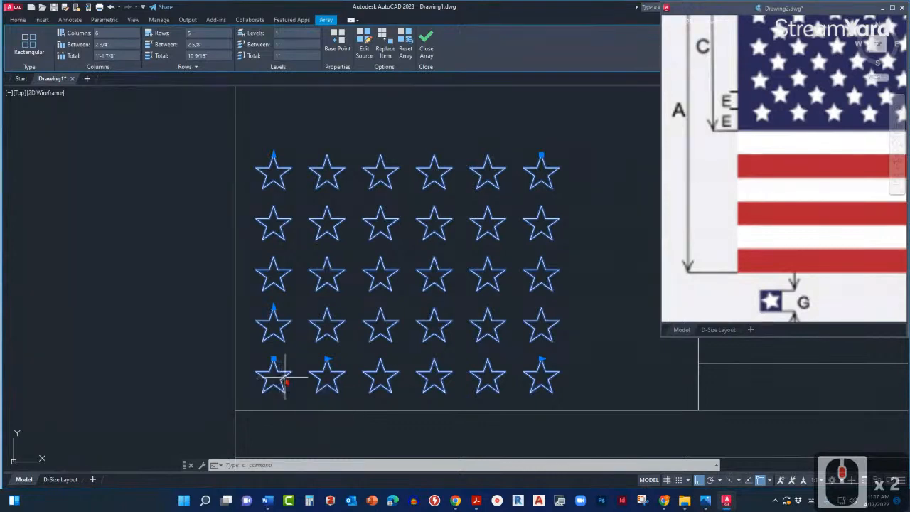
{"action": "scroll", "coordinate": [277, 377], "scroll_direction": "down", "scroll_amount": 2}
{"action": "scroll", "coordinate": [332, 368], "scroll_direction": "up", "scroll_amount": 3}
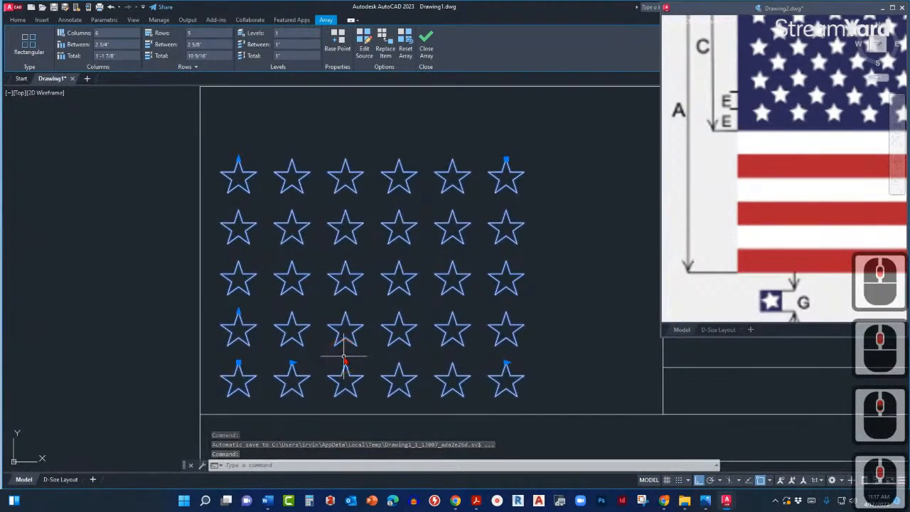
{"action": "scroll", "coordinate": [344, 357], "scroll_direction": "down", "scroll_amount": 2}
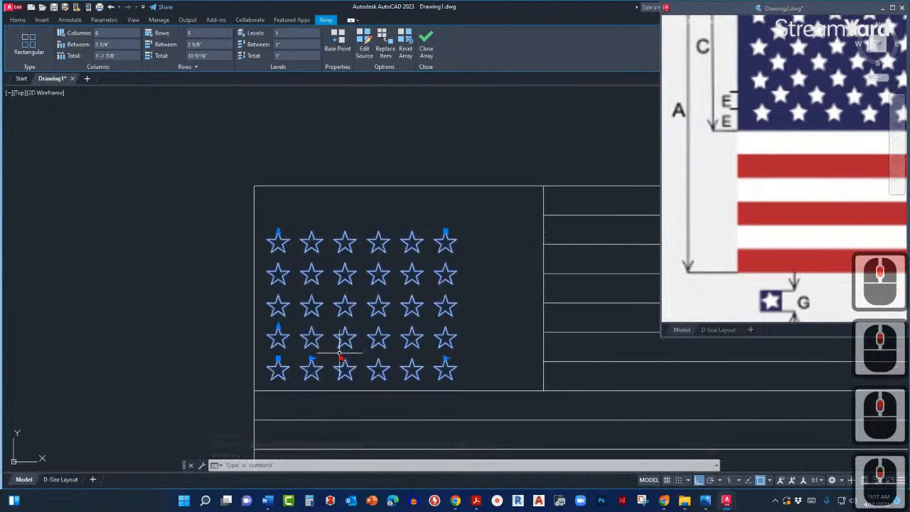
{"action": "middle_click_drag", "start_coordinate": [339, 324], "coordinate": [355, 301]}
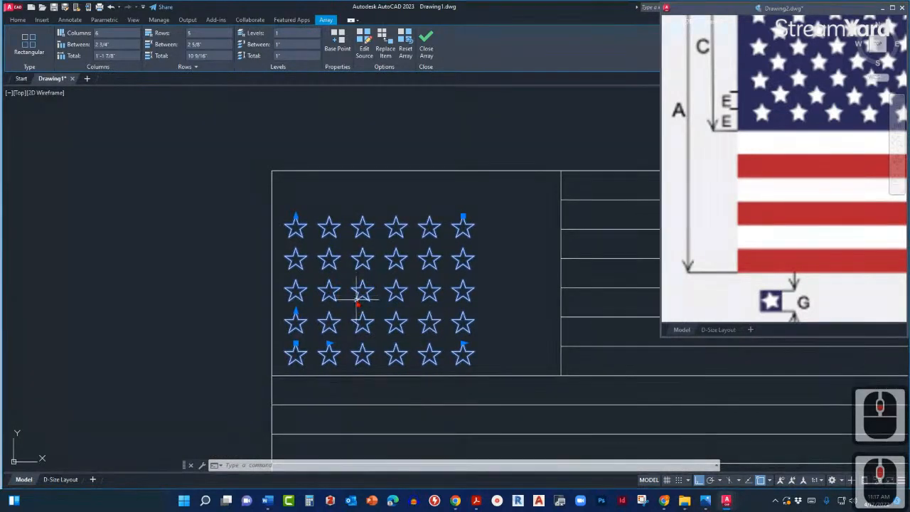
{"action": "key", "text": "Escape"}
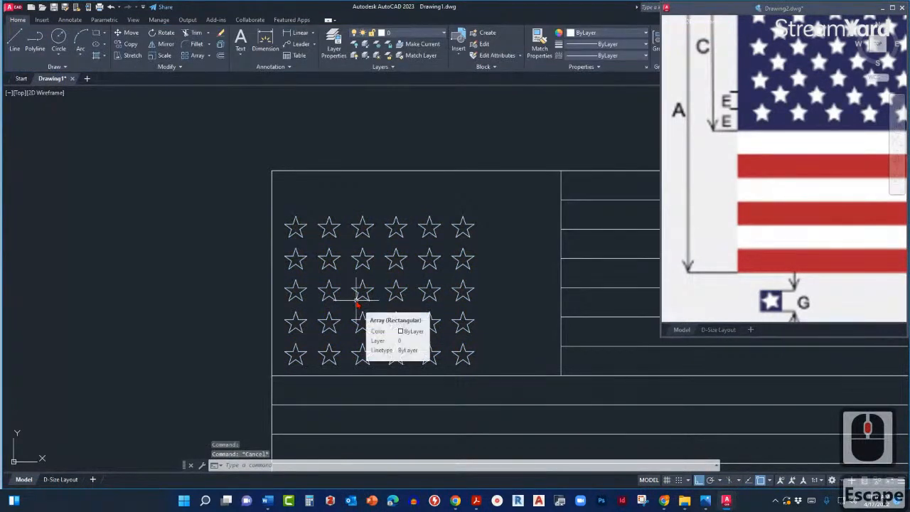
{"action": "middle_click_drag", "start_coordinate": [358, 304], "coordinate": [318, 321]}
- Show the whole reference flag with its full table of dimensions beside the star array
{"action": "left_click", "coordinate": [701, 197]}
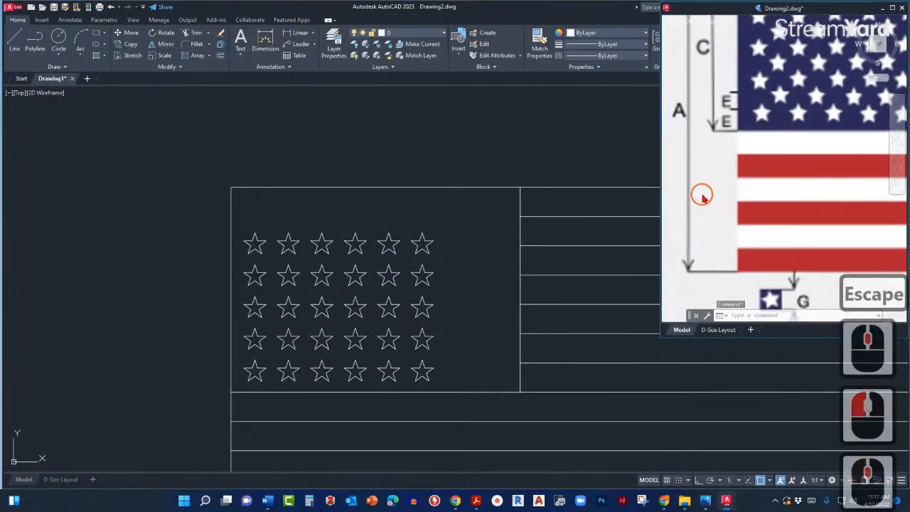
{"action": "middle_click", "coordinate": [701, 197]}
{"action": "middle_click", "coordinate": [702, 198]}
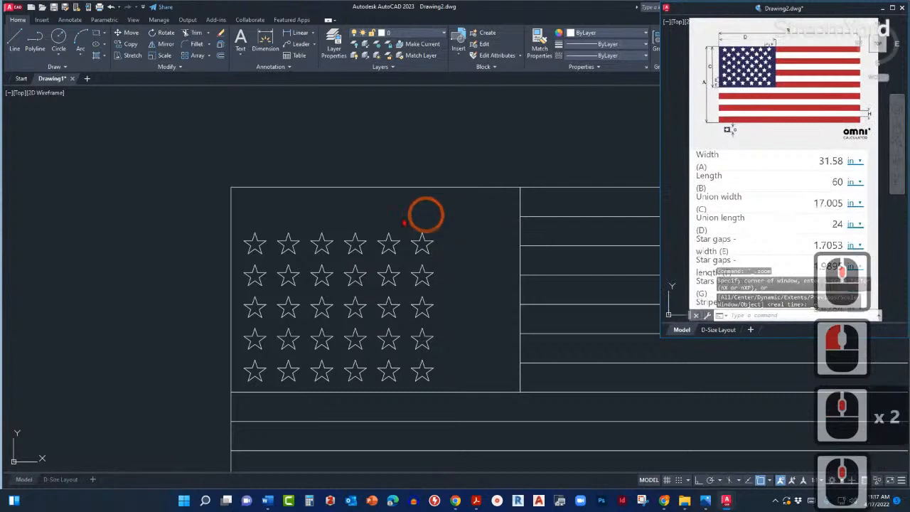
{"action": "left_click", "coordinate": [284, 218]}
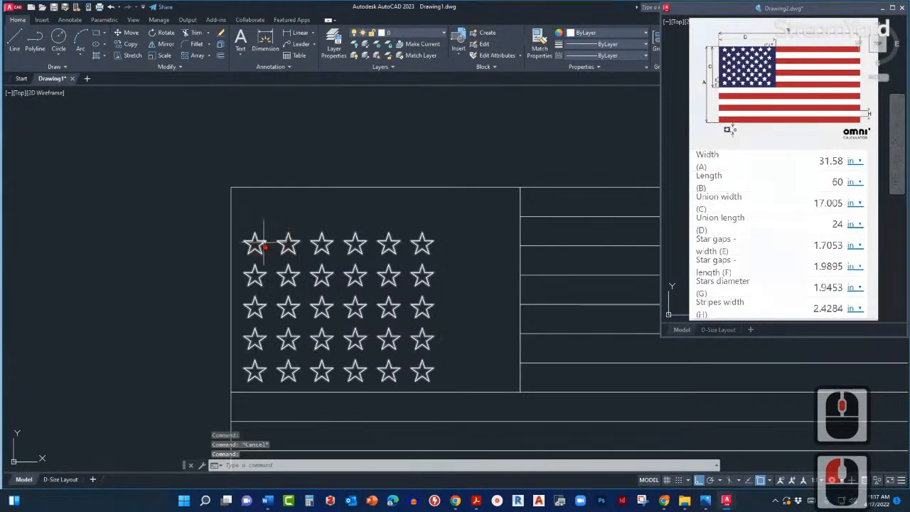
{"action": "key", "text": "Escape"}
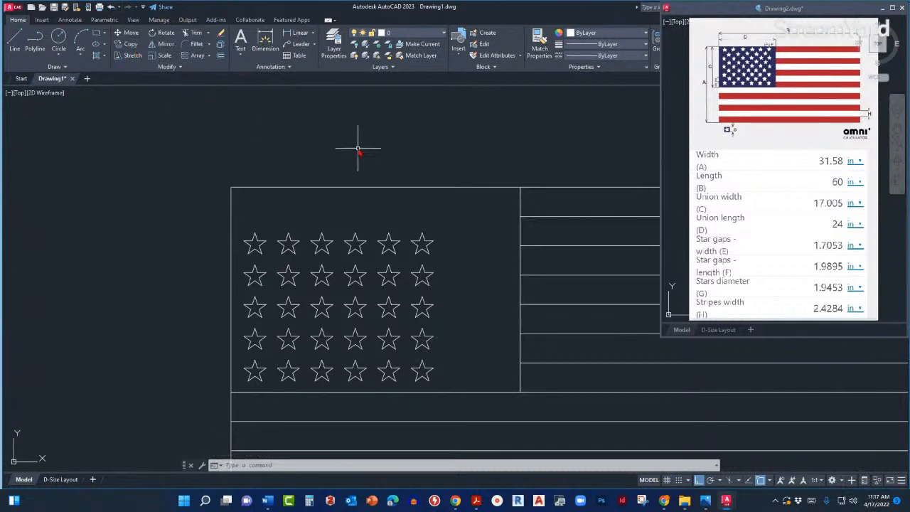
- Undo the star array's edits and the array itself, back to the single star at the union's lower-left corner
{"action": "type", "text": "u"}
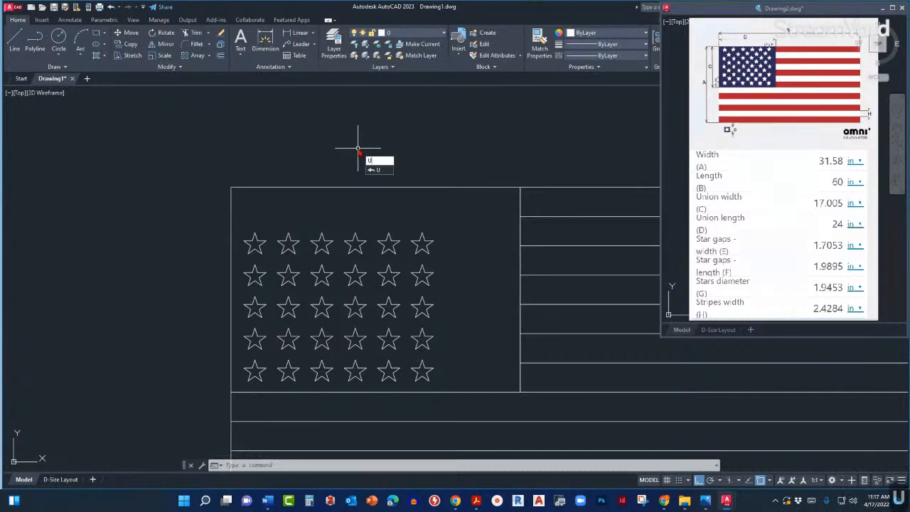
{"action": "key", "text": "Return"}
{"action": "type", "text": "u"}
{"action": "key", "text": "Return"}
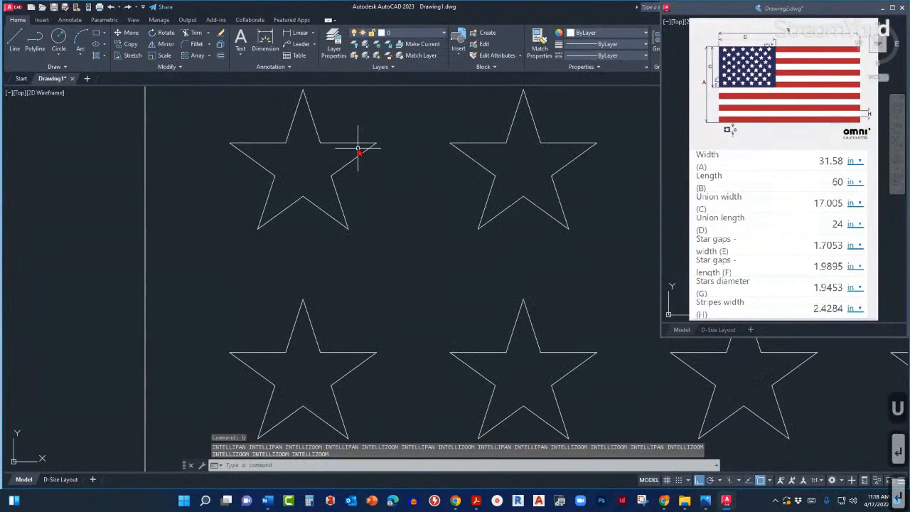
{"action": "key", "text": "Return"}
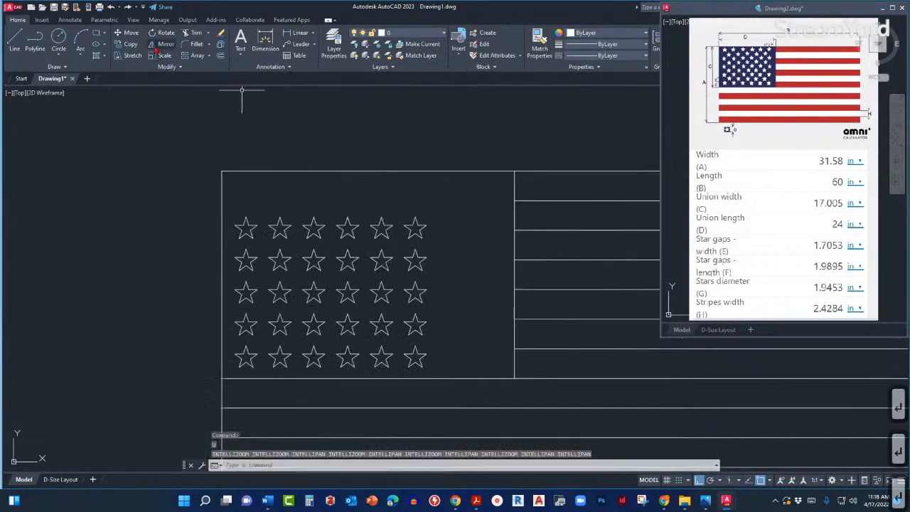
{"action": "left_click", "coordinate": [111, 7]}
{"action": "left_click", "coordinate": [111, 7]}
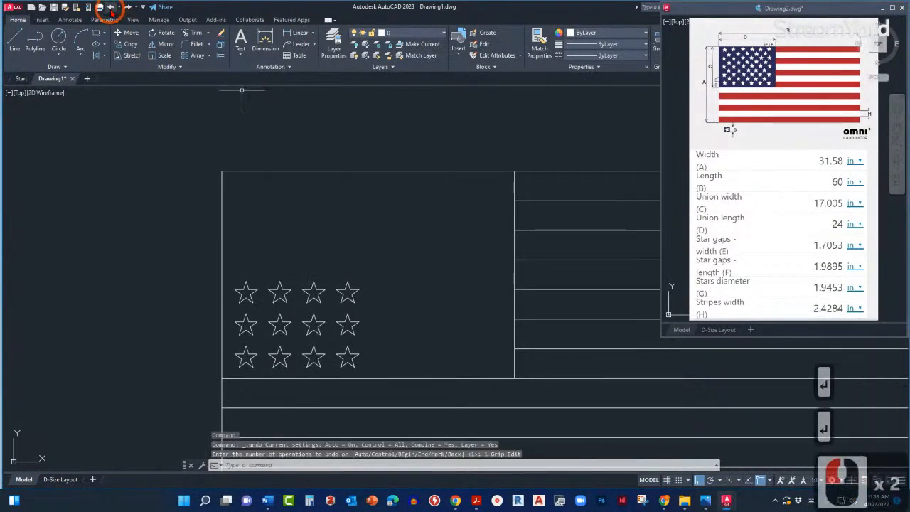
{"action": "right_click", "coordinate": [212, 219]}
{"action": "key", "text": "Escape"}
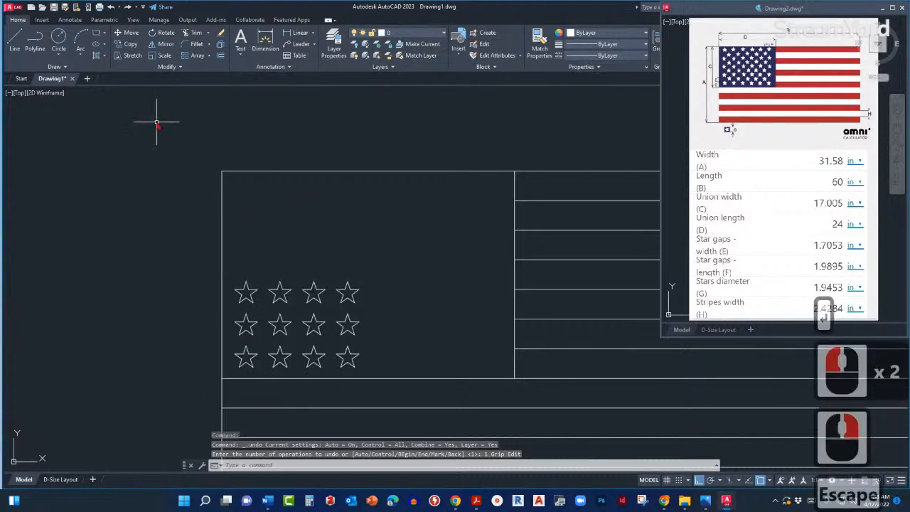
{"action": "left_click", "coordinate": [111, 7]}
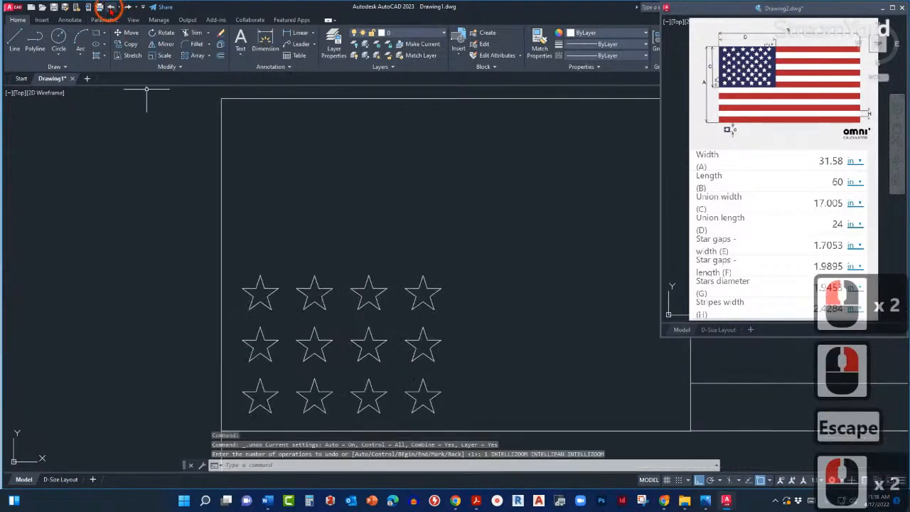
{"action": "left_click", "coordinate": [111, 7]}
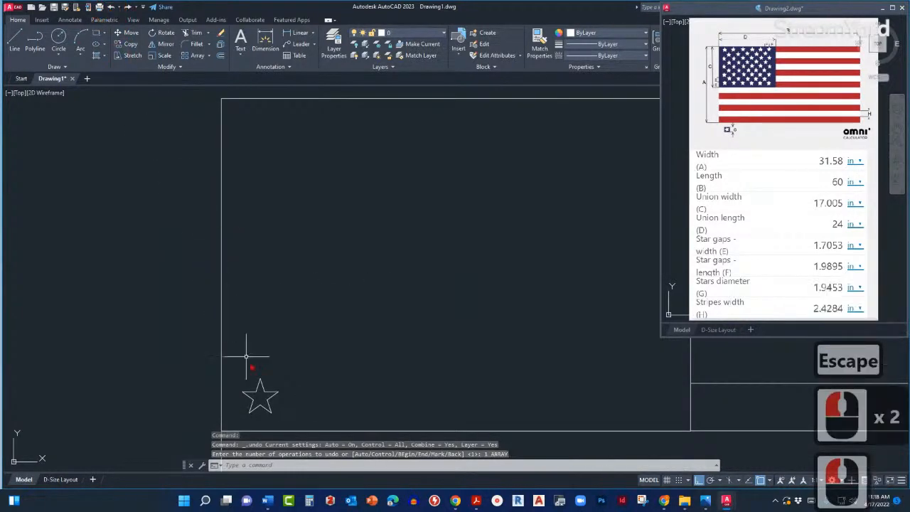
- Compare the single star in the union with the lower-left stars and E gap markers on the reference flag
{"action": "left_click", "coordinate": [263, 393]}
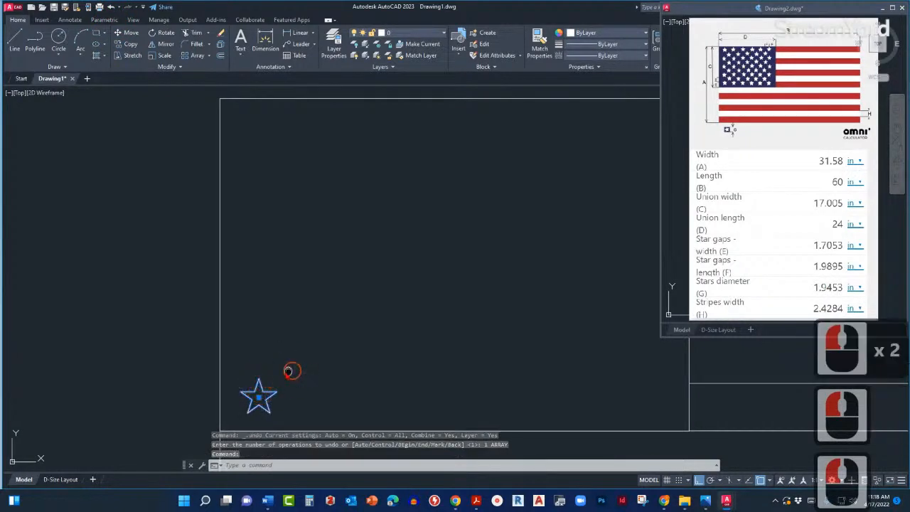
{"action": "mouse_move", "coordinate": [290, 370]}
{"action": "middle_mouse_down"}
{"action": "mouse_move", "coordinate": [235, 371]}
{"action": "mouse_move", "coordinate": [249, 367]}
{"action": "middle_mouse_up"}
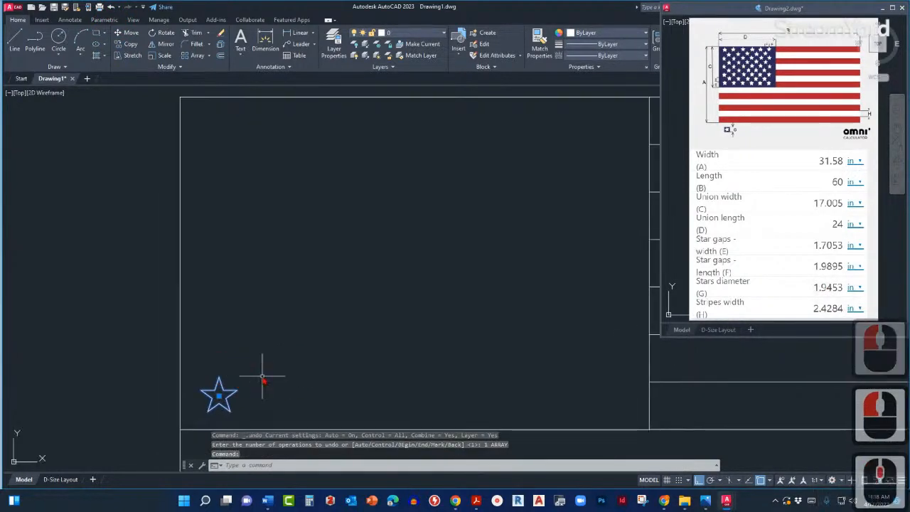
{"action": "scroll", "coordinate": [234, 402], "scroll_direction": "up", "scroll_amount": 1}
{"action": "scroll", "coordinate": [253, 399], "scroll_direction": "up", "scroll_amount": 1}
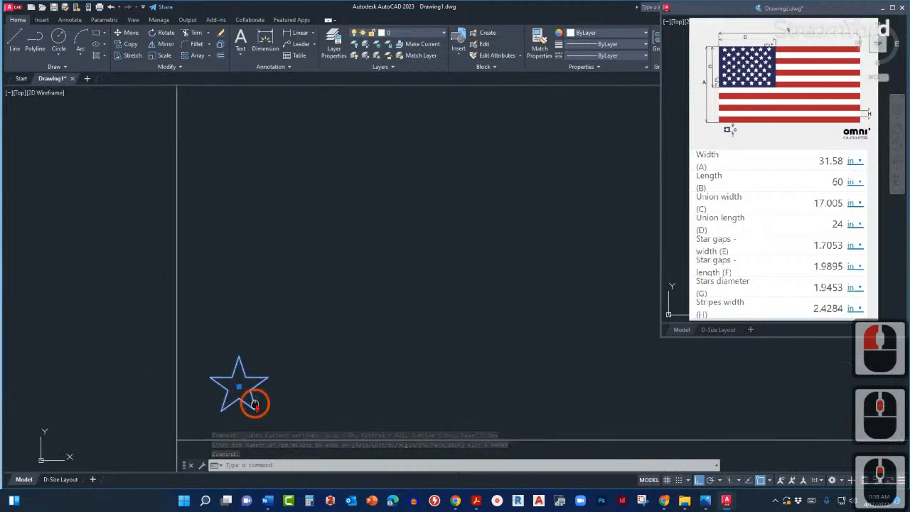
{"action": "key", "text": "Escape"}
{"action": "left_click", "coordinate": [251, 396]}
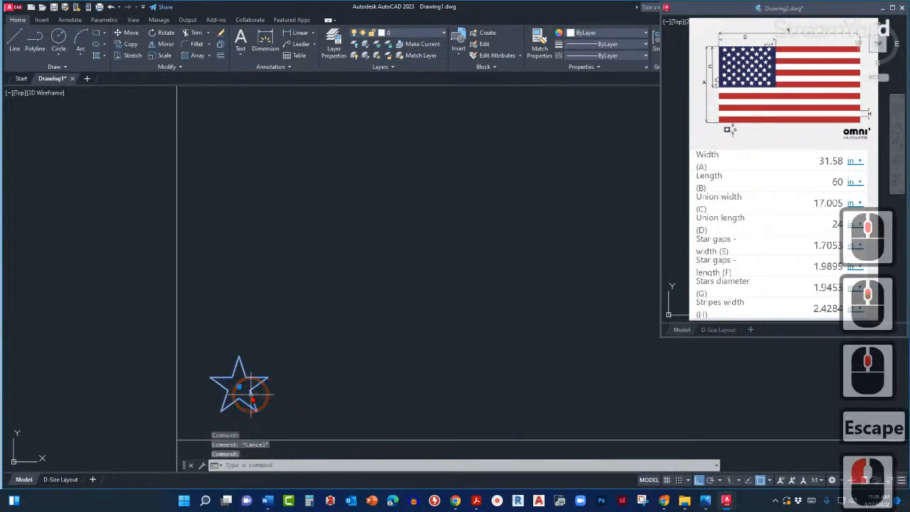
{"action": "left_click", "coordinate": [727, 102]}
{"action": "scroll", "coordinate": [723, 105], "scroll_direction": "up", "scroll_amount": 3}
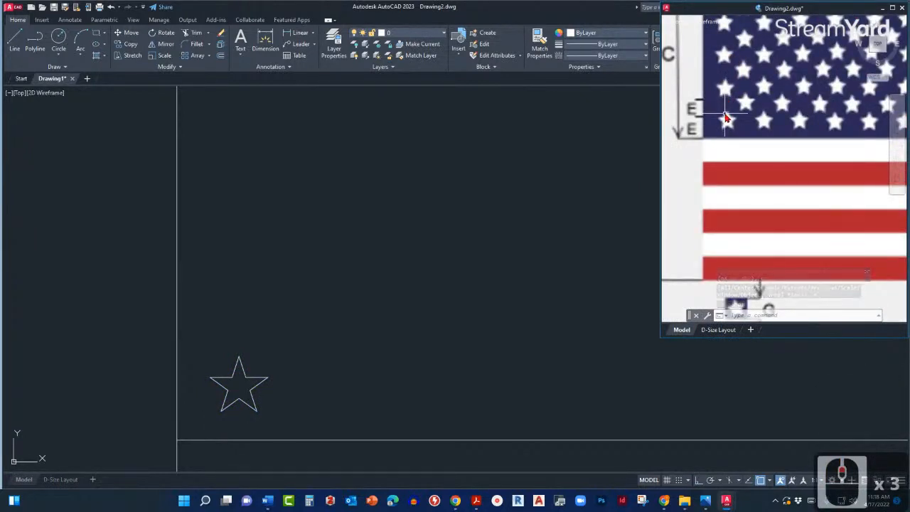
{"action": "left_click", "coordinate": [412, 206]}
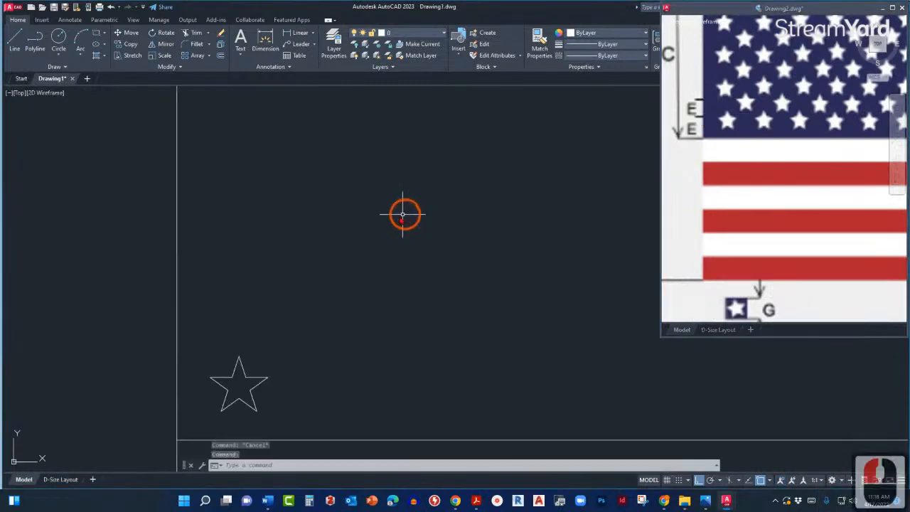
{"action": "scroll", "coordinate": [403, 211], "scroll_direction": "down", "scroll_amount": 2}
{"action": "left_click", "coordinate": [308, 325]}
{"action": "scroll", "coordinate": [307, 326], "scroll_direction": "down", "scroll_amount": 2}
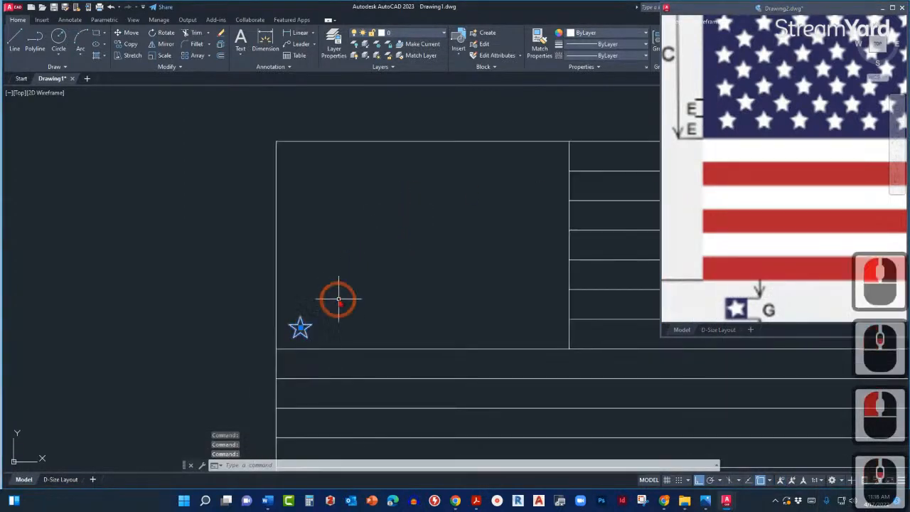
{"action": "middle_click_drag", "start_coordinate": [337, 305], "coordinate": [301, 331]}
{"action": "type", "text": "CO"}
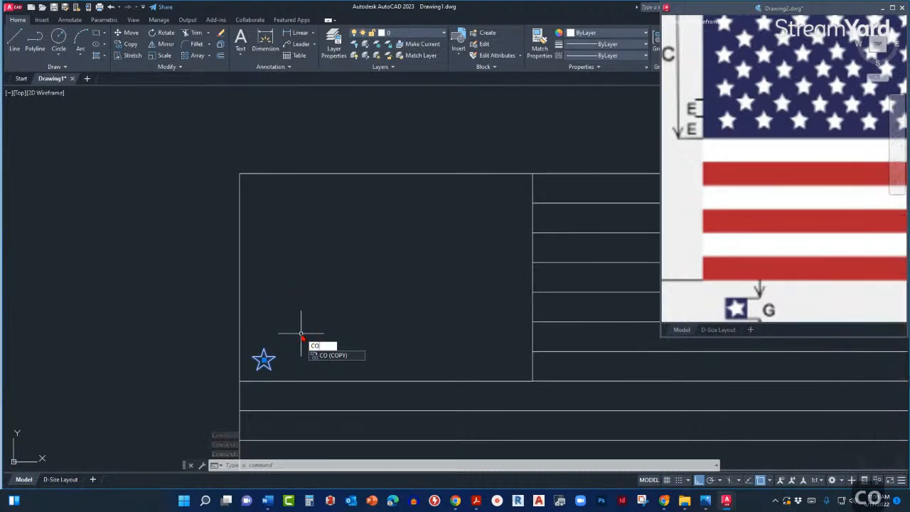
{"action": "key", "text": "Return"}
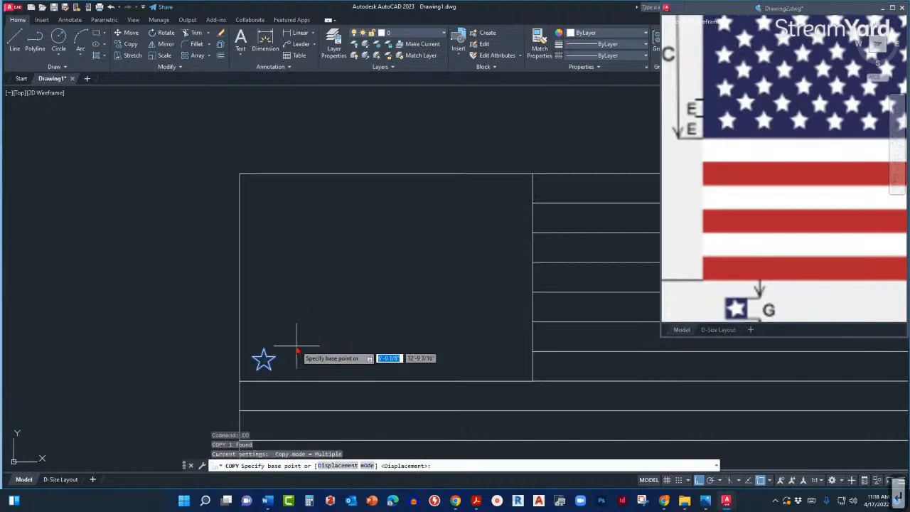
{"action": "scroll", "coordinate": [297, 350], "scroll_direction": "up", "scroll_amount": 2}
{"action": "middle_click_drag", "start_coordinate": [284, 359], "coordinate": [331, 363]}
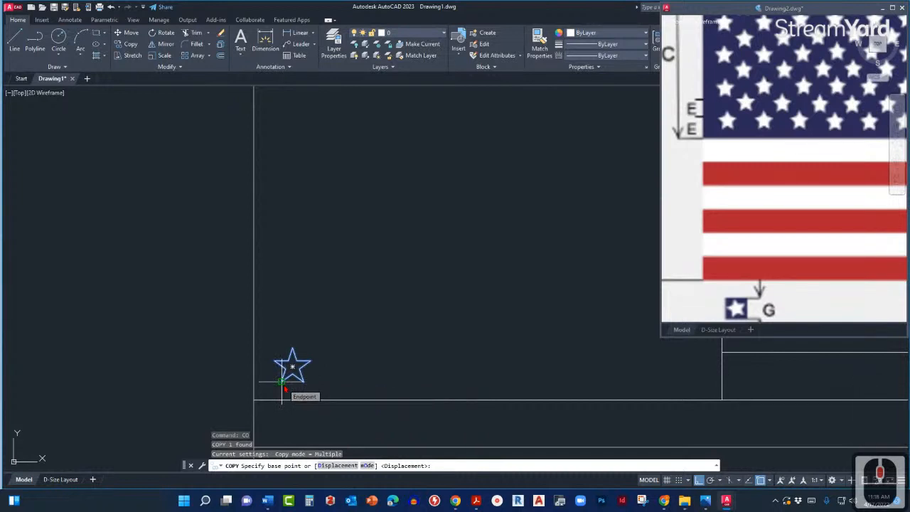
{"action": "scroll", "coordinate": [281, 384], "scroll_direction": "up", "scroll_amount": 2}
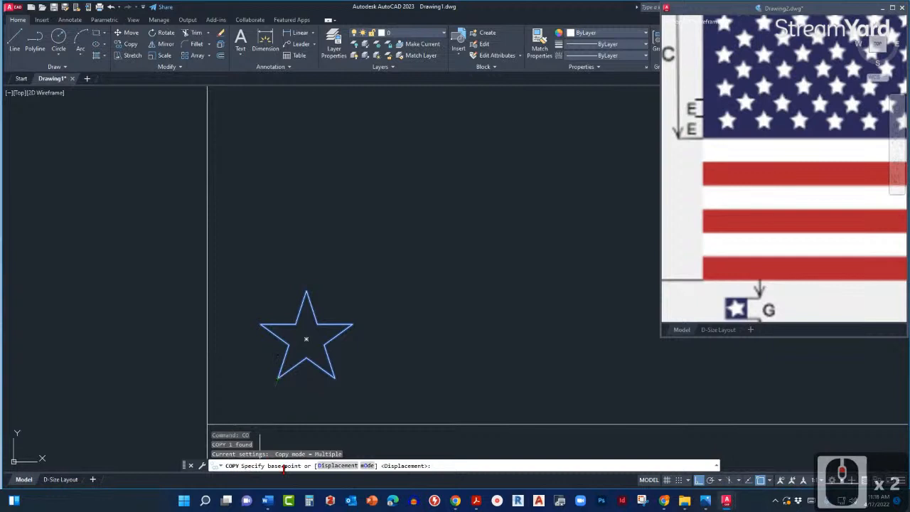
{"action": "left_click", "coordinate": [277, 376]}
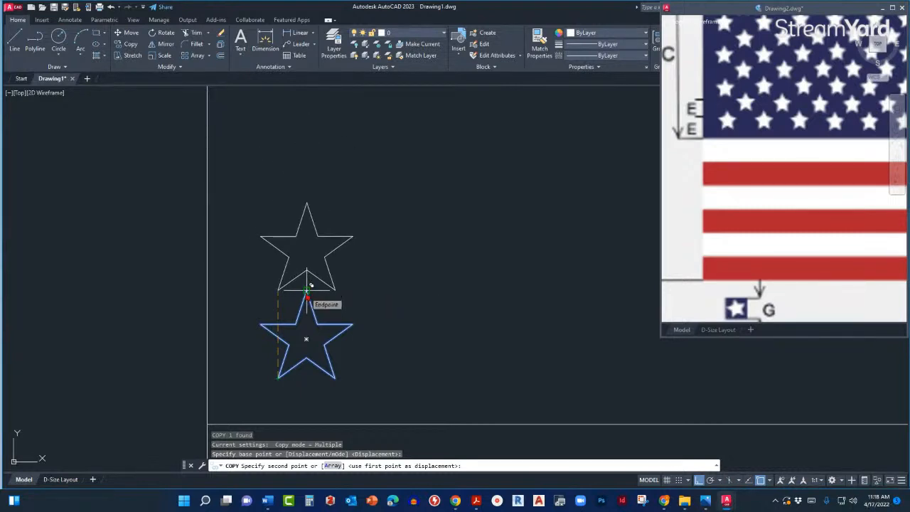
{"action": "scroll", "coordinate": [307, 291], "scroll_direction": "down", "scroll_amount": 2}
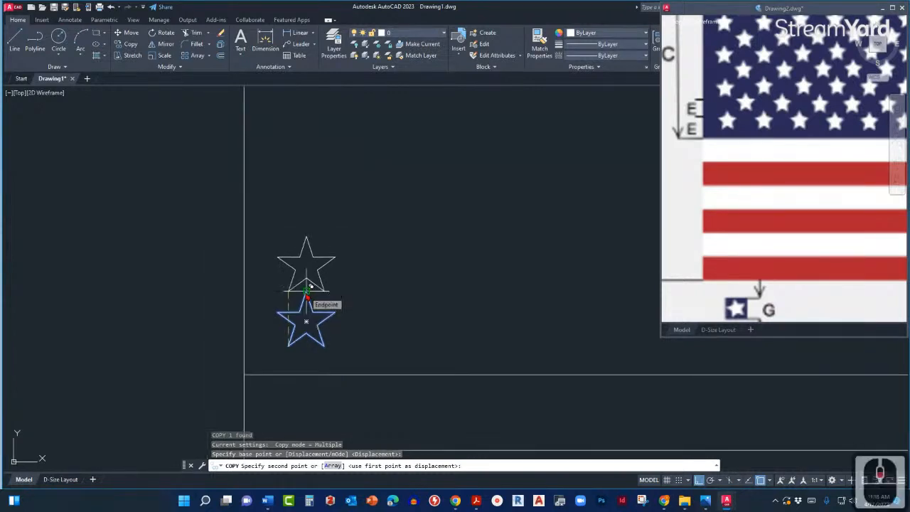
{"action": "scroll", "coordinate": [307, 290], "scroll_direction": "down", "scroll_amount": 3}
{"action": "middle_click_drag", "start_coordinate": [304, 248], "coordinate": [303, 309]}
{"action": "key", "text": "Escape"}
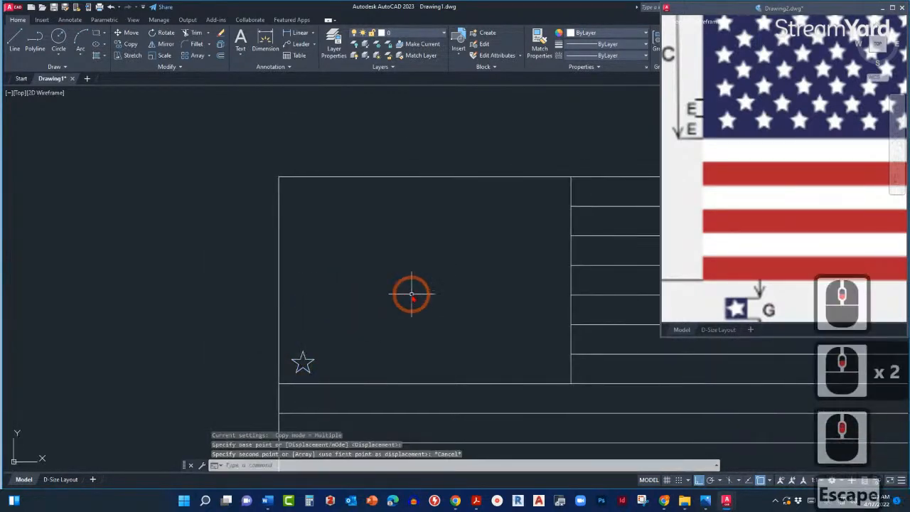
- Examine the staggered star rows and the E and F gap markers across the reference flag's whole union
{"action": "left_click", "coordinate": [752, 233]}
{"action": "scroll", "coordinate": [758, 123], "scroll_direction": "down", "scroll_amount": 2}
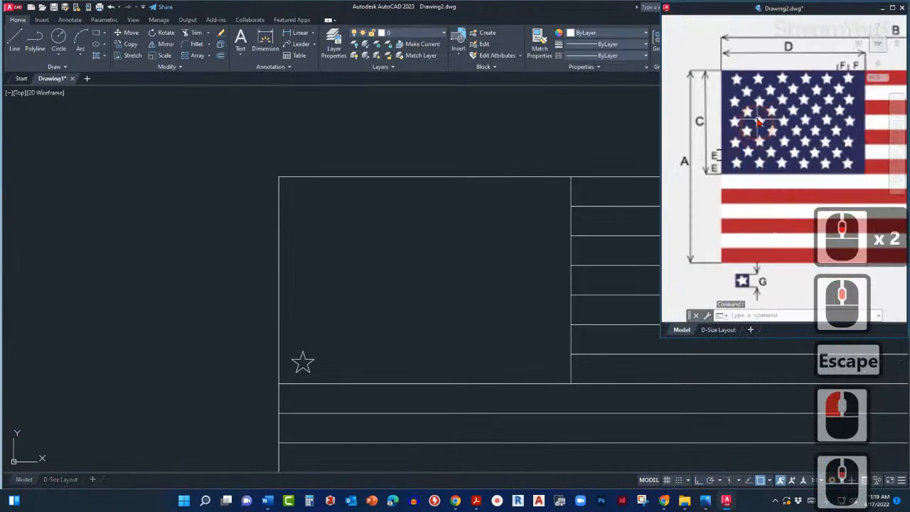
{"action": "scroll", "coordinate": [742, 94], "scroll_direction": "up", "scroll_amount": 3}
{"action": "scroll", "coordinate": [743, 107], "scroll_direction": "down", "scroll_amount": 4}
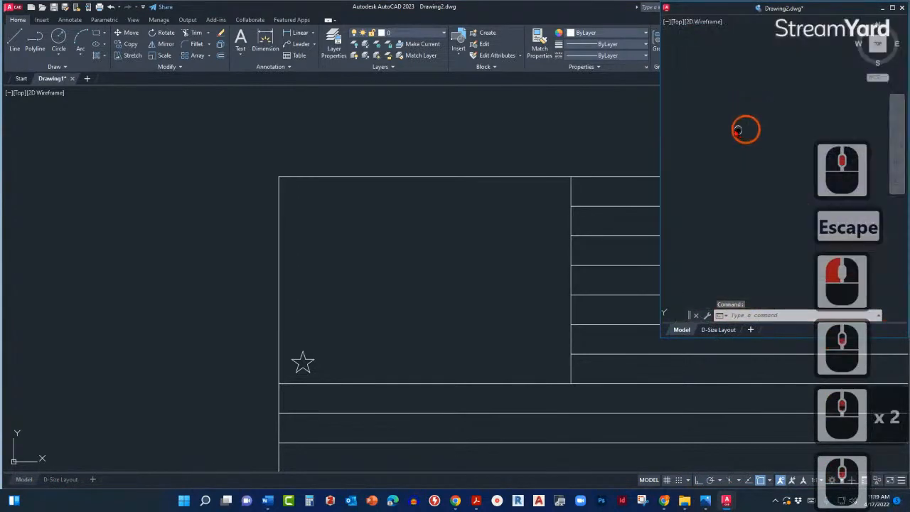
{"action": "scroll", "coordinate": [732, 125], "scroll_direction": "up", "scroll_amount": 2}
{"action": "middle_click_drag", "start_coordinate": [731, 139], "coordinate": [728, 116]}
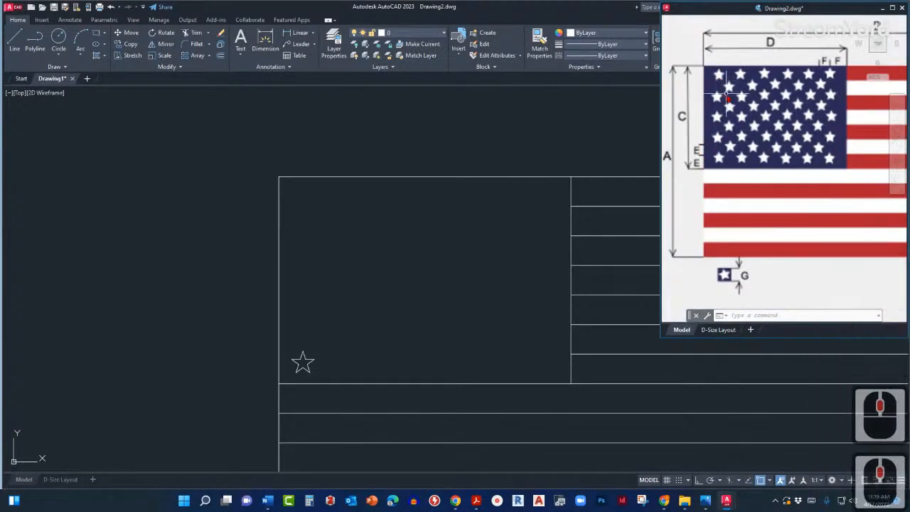
{"action": "scroll", "coordinate": [722, 88], "scroll_direction": "up", "scroll_amount": 2}
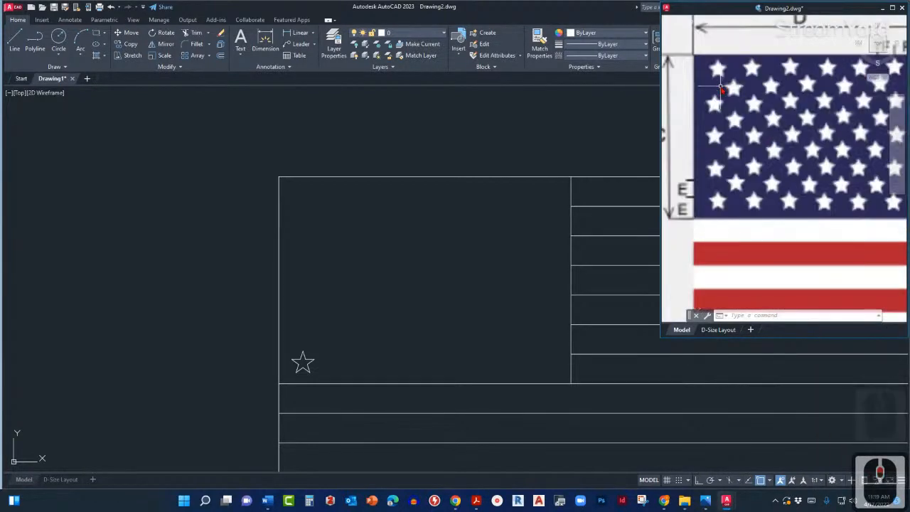
{"action": "scroll", "coordinate": [722, 87], "scroll_direction": "down", "scroll_amount": 2}
{"action": "scroll", "coordinate": [723, 84], "scroll_direction": "up", "scroll_amount": 2}
{"action": "scroll", "coordinate": [772, 103], "scroll_direction": "down", "scroll_amount": 2}
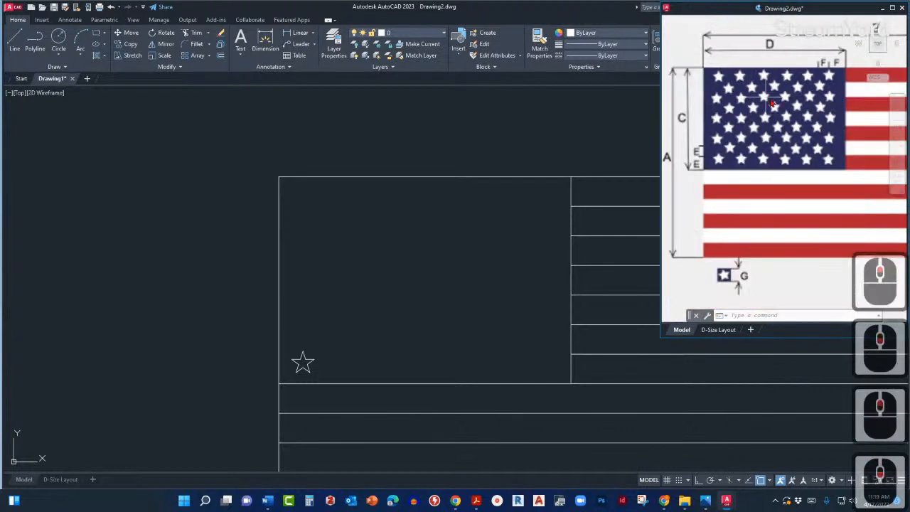
- Draw a horizontal guide line from the star's top point leftward across the union's left edge
{"action": "scroll", "coordinate": [712, 167], "scroll_direction": "up", "scroll_amount": 2}
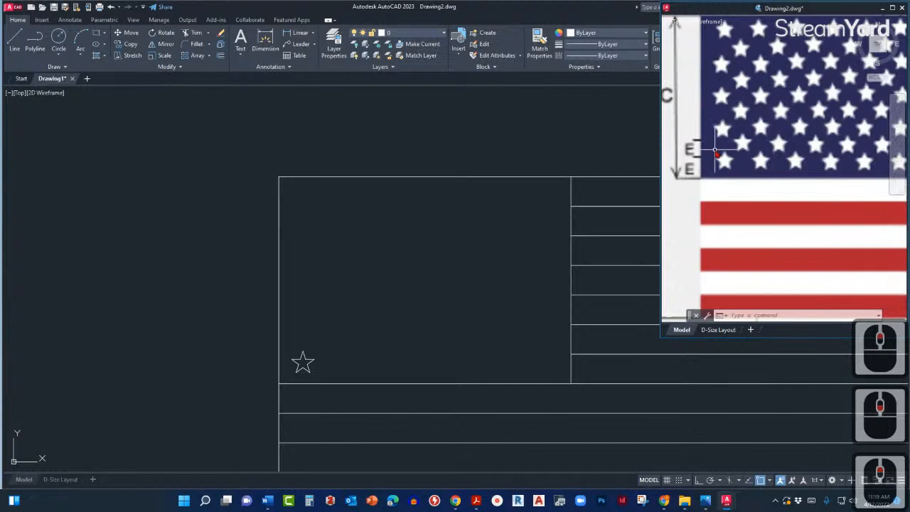
{"action": "scroll", "coordinate": [716, 152], "scroll_direction": "down", "scroll_amount": 2}
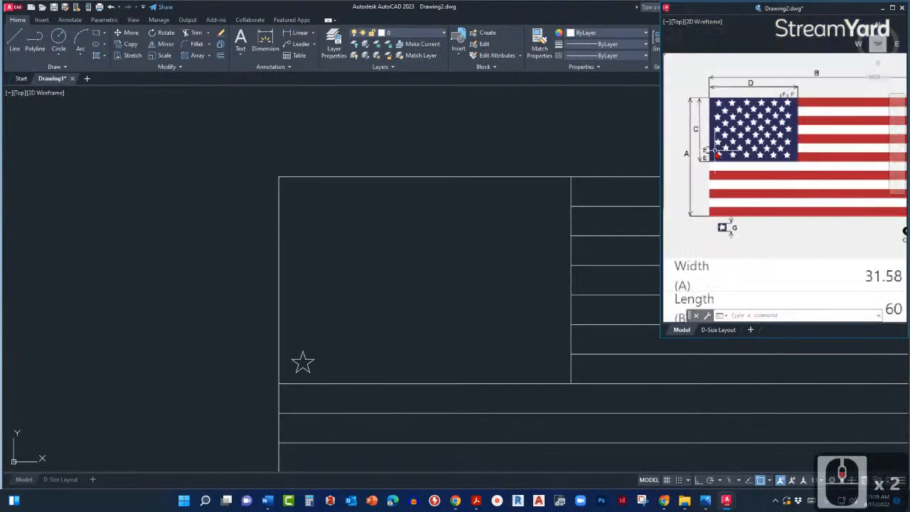
{"action": "middle_click_drag", "start_coordinate": [715, 220], "coordinate": [702, 145]}
{"action": "left_click", "coordinate": [359, 305]}
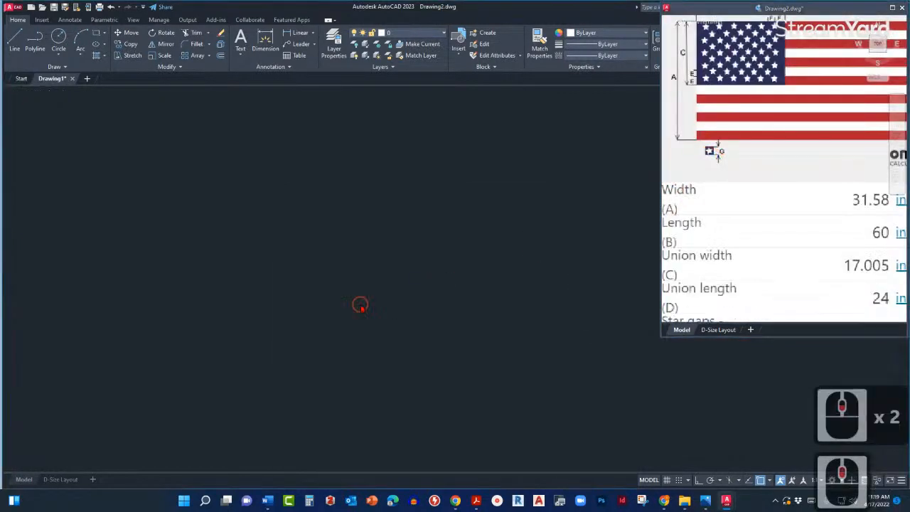
{"action": "middle_click_drag", "start_coordinate": [332, 359], "coordinate": [331, 323]}
{"action": "type", "text": "l"}
{"action": "key", "text": "Return"}
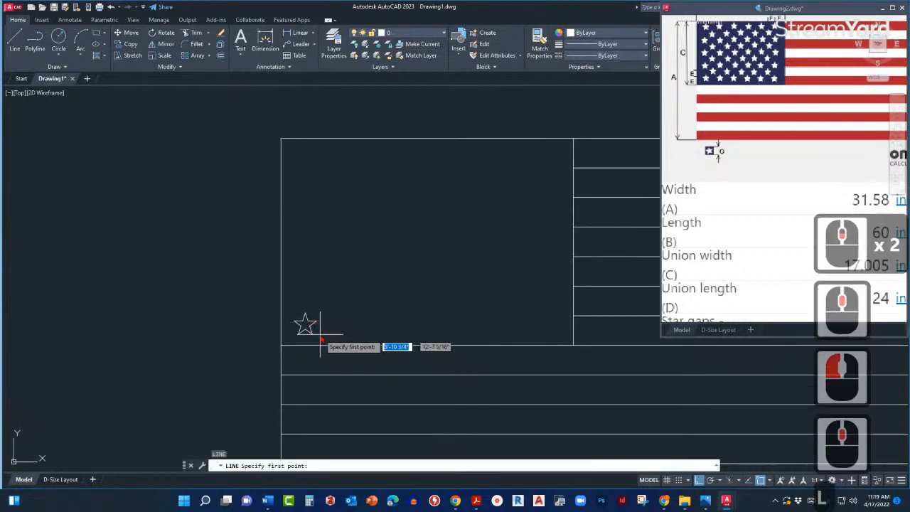
{"action": "key", "text": "Escape"}
{"action": "type", "text": "l"}
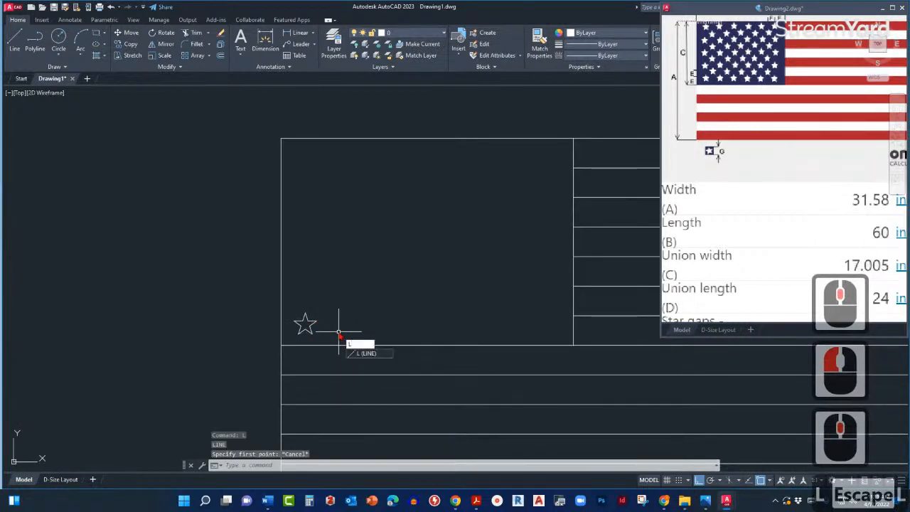
{"action": "key", "text": "Return"}
{"action": "scroll", "coordinate": [306, 323], "scroll_direction": "up", "scroll_amount": 2}
{"action": "left_click", "coordinate": [288, 311]}
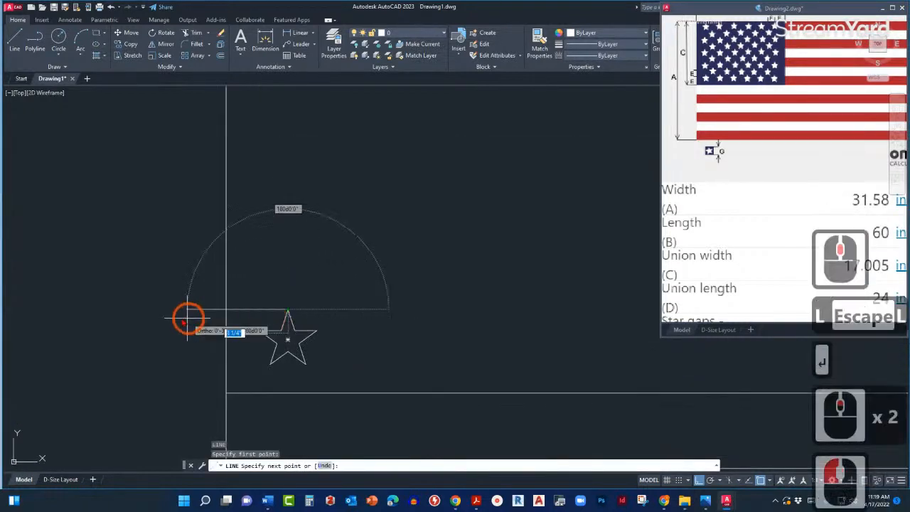
{"action": "left_click", "coordinate": [188, 318]}
{"action": "key", "text": "Escape"}
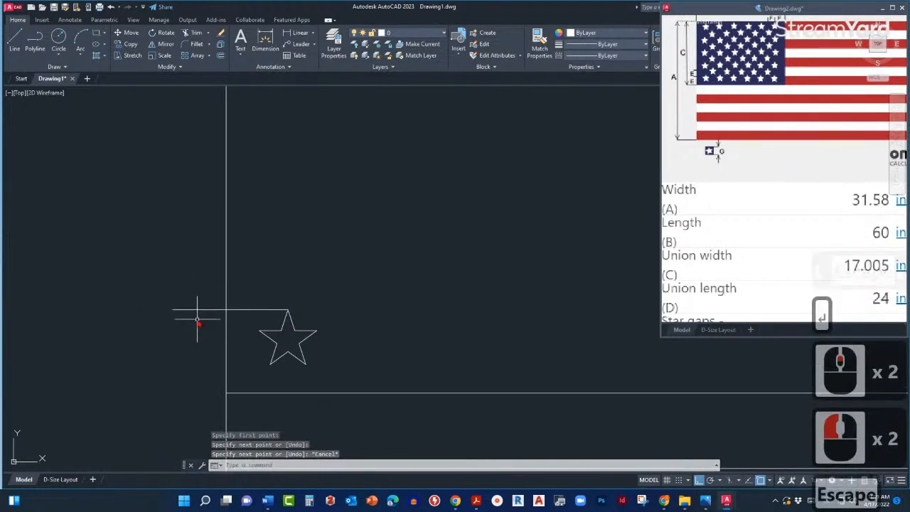
- Offset the guide line at the star's top point upward by the star gap E, 1.7053
{"action": "scroll", "coordinate": [199, 321], "scroll_direction": "down", "scroll_amount": 2}
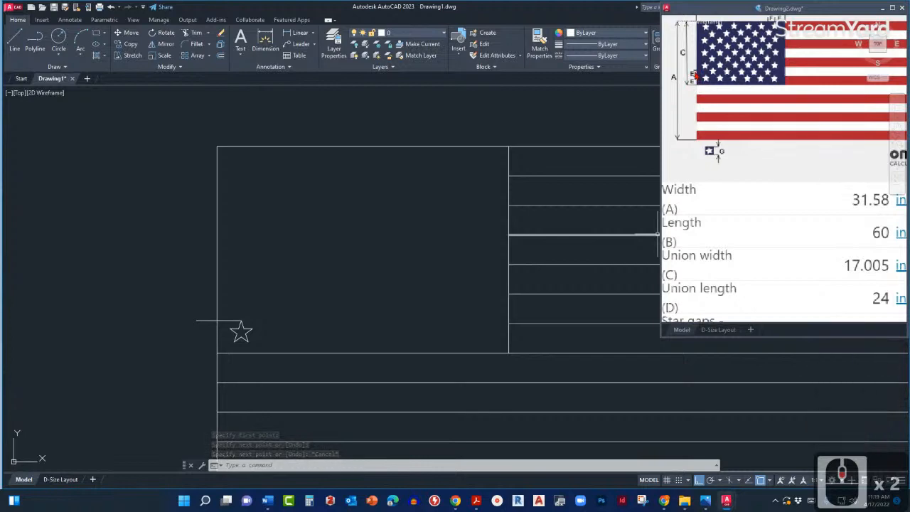
{"action": "left_click", "coordinate": [719, 244]}
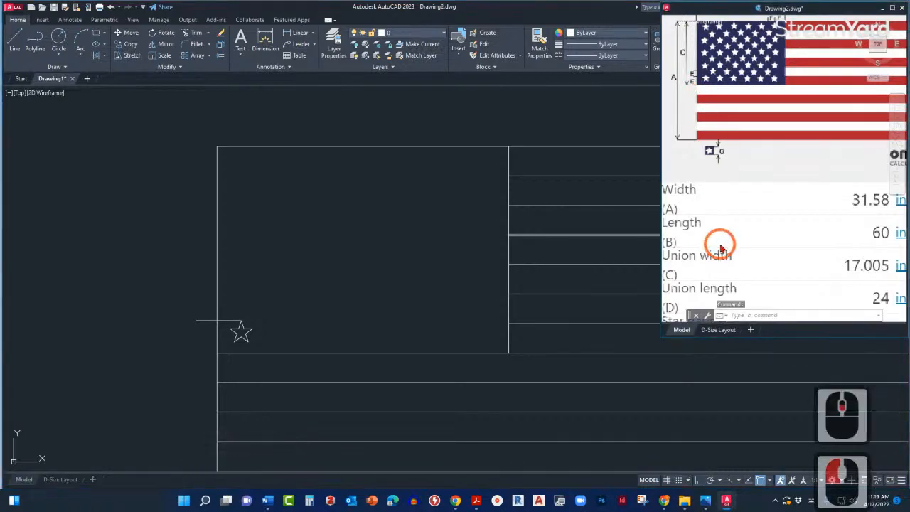
{"action": "middle_click", "coordinate": [719, 243]}
{"action": "middle_click", "coordinate": [718, 244]}
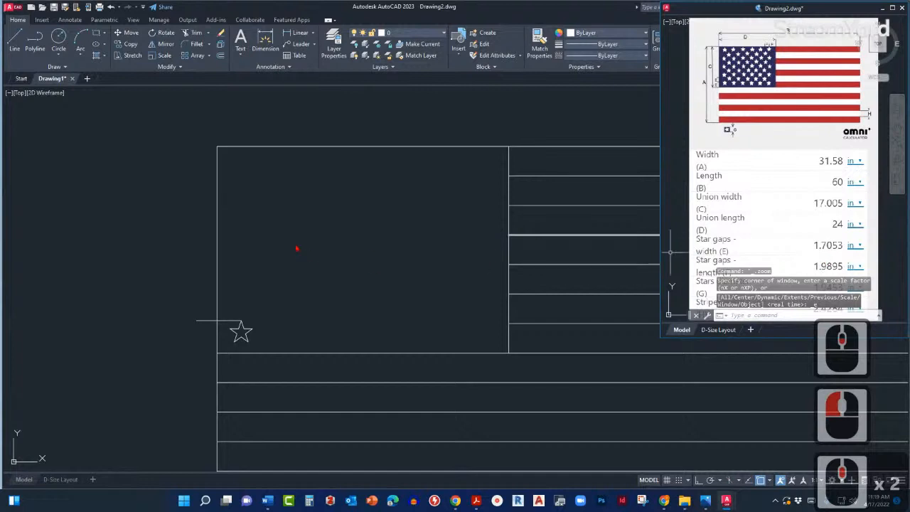
{"action": "left_click", "coordinate": [294, 263]}
{"action": "type", "text": "o"}
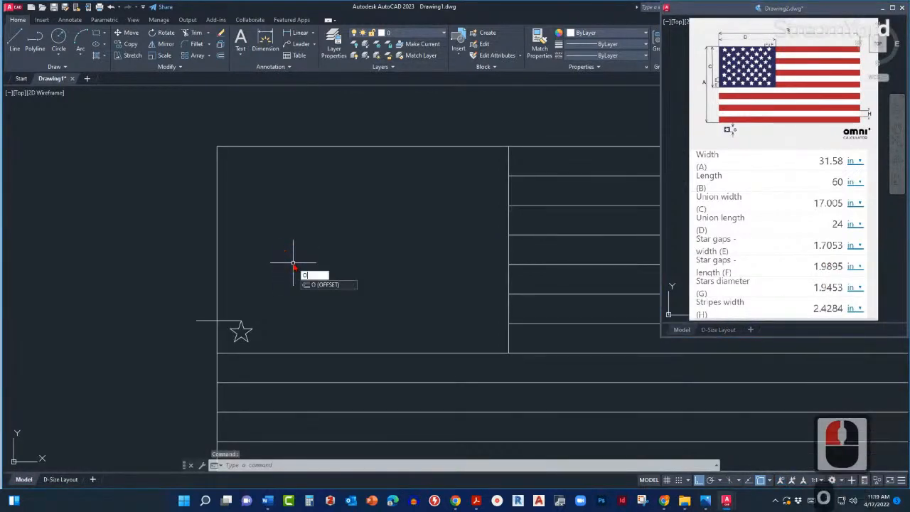
{"action": "key", "text": "Return"}
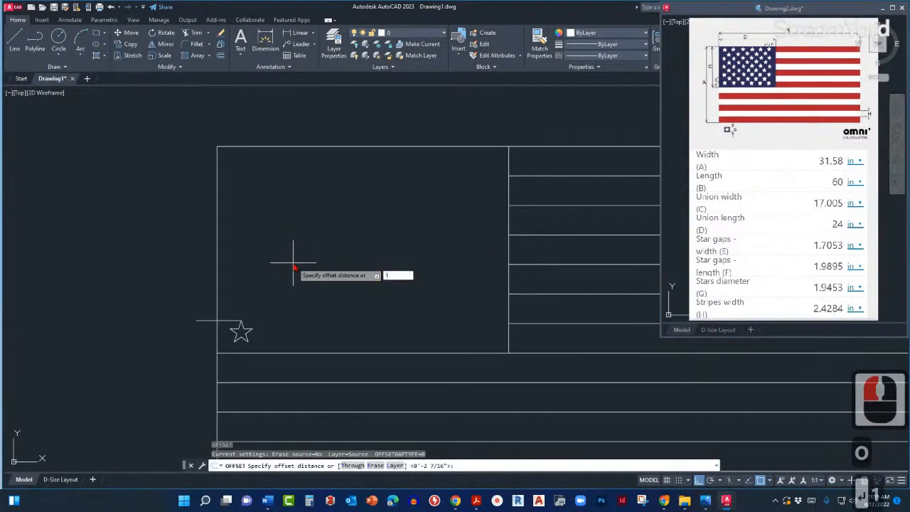
{"action": "type", "text": "1.7"}
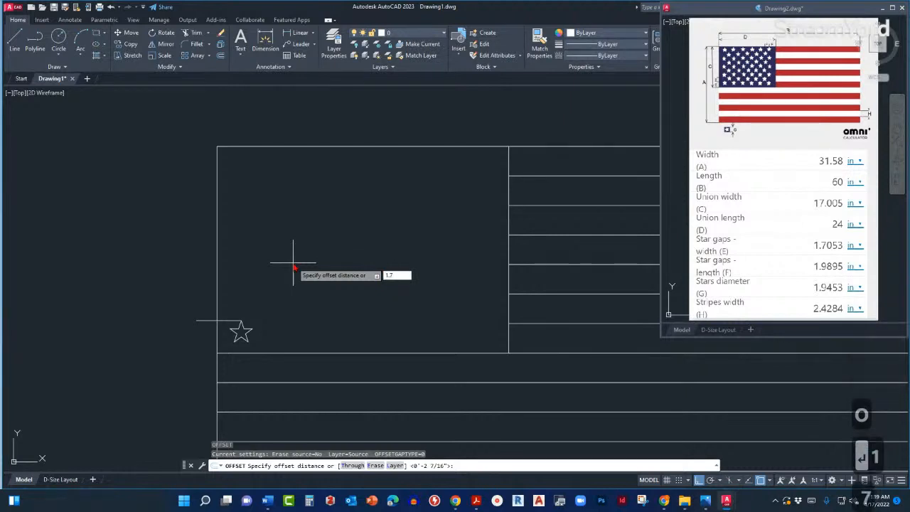
{"action": "type", "text": "05"}
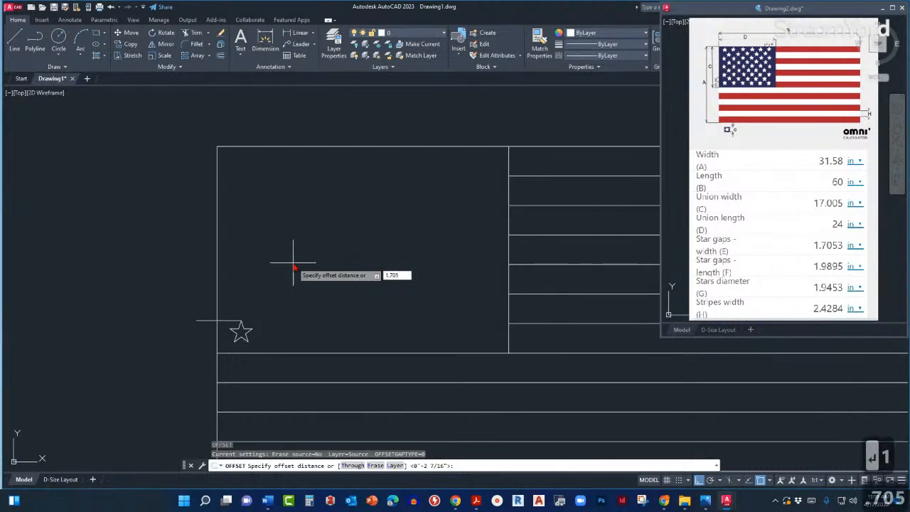
{"action": "type", "text": "3"}
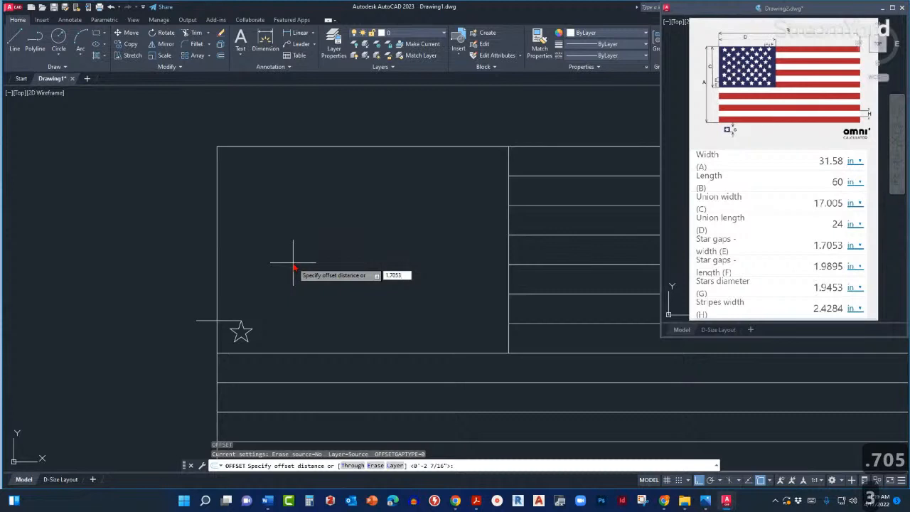
{"action": "key", "text": "Return"}
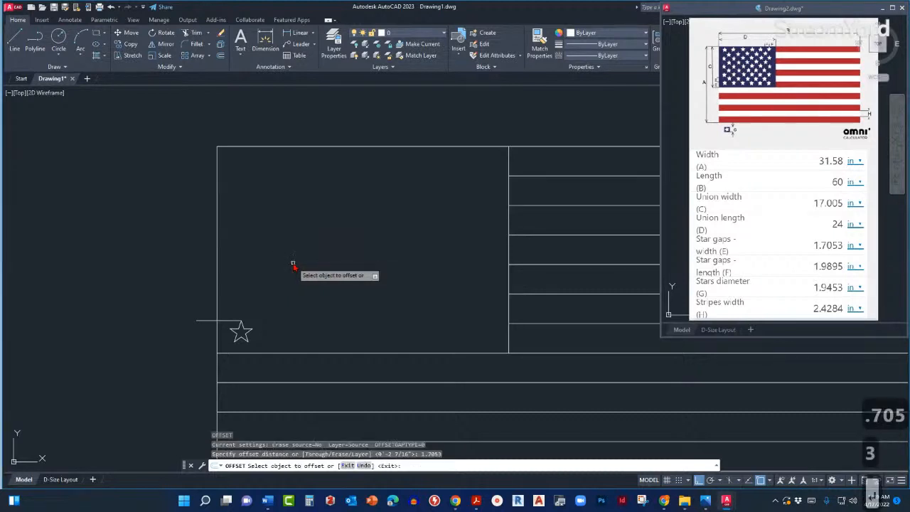
{"action": "left_click", "coordinate": [234, 320]}
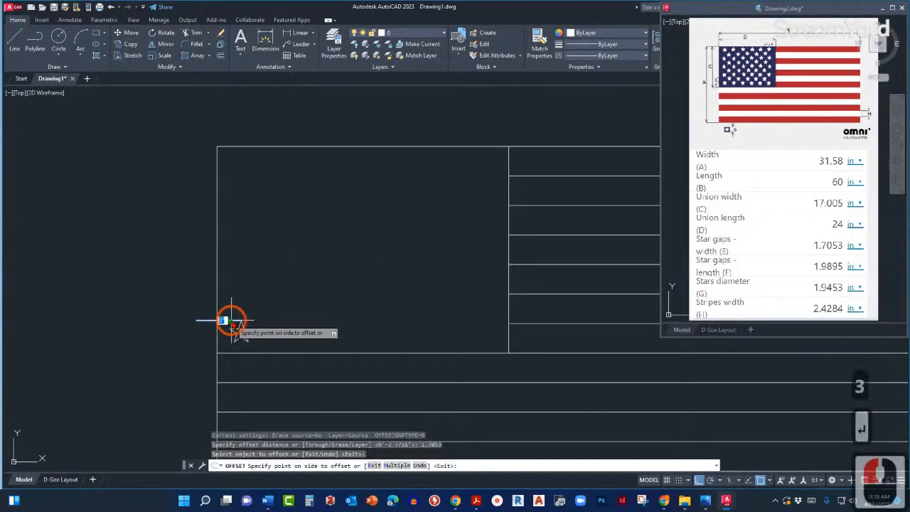
{"action": "left_click", "coordinate": [239, 259]}
{"action": "right_click", "coordinate": [244, 260]}
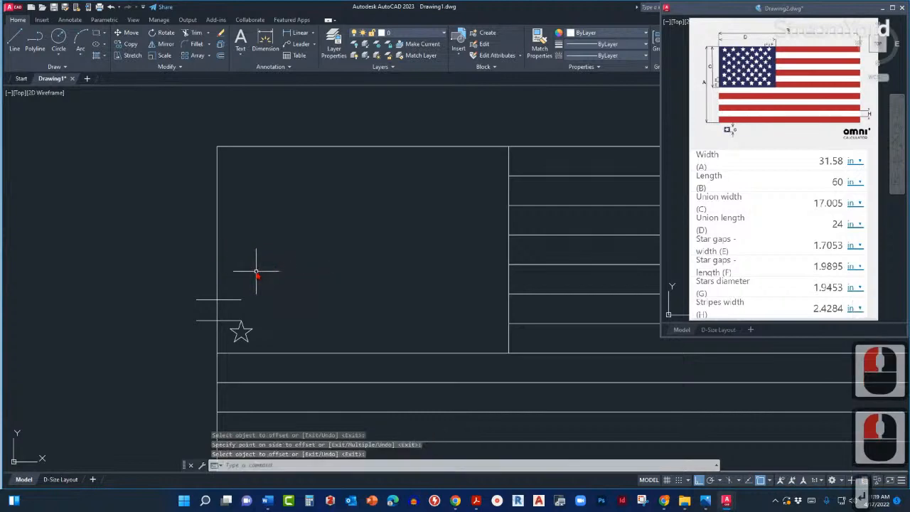
- Examine the E gap markers against the spacing of the lower-left stars on the reference flag
{"action": "scroll", "coordinate": [730, 87], "scroll_direction": "up", "scroll_amount": 3}
{"action": "left_click", "coordinate": [718, 79]}
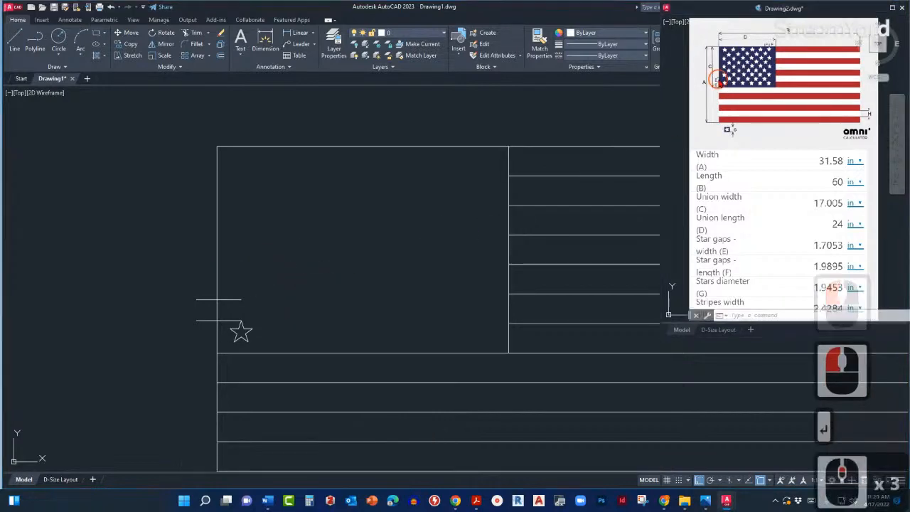
{"action": "scroll", "coordinate": [717, 80], "scroll_direction": "up", "scroll_amount": 4}
{"action": "scroll", "coordinate": [732, 143], "scroll_direction": "up", "scroll_amount": 2}
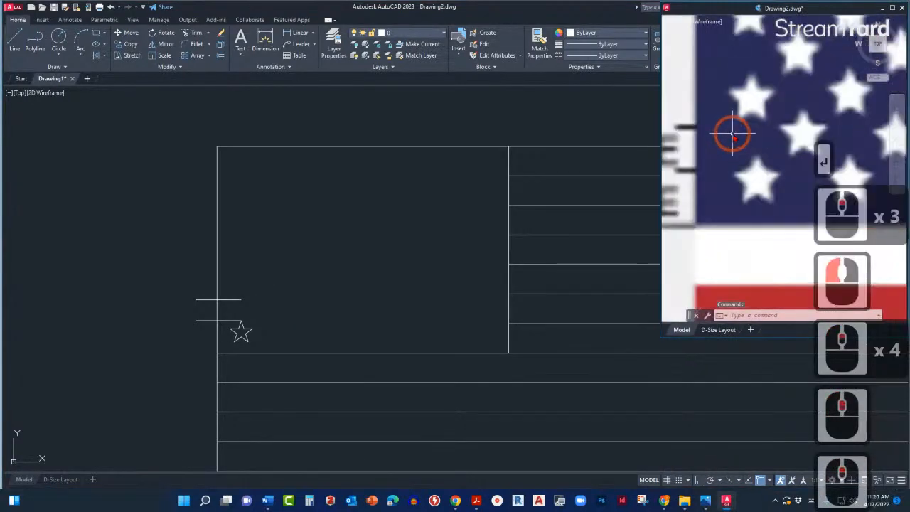
{"action": "middle_click_drag", "start_coordinate": [686, 162], "coordinate": [704, 141]}
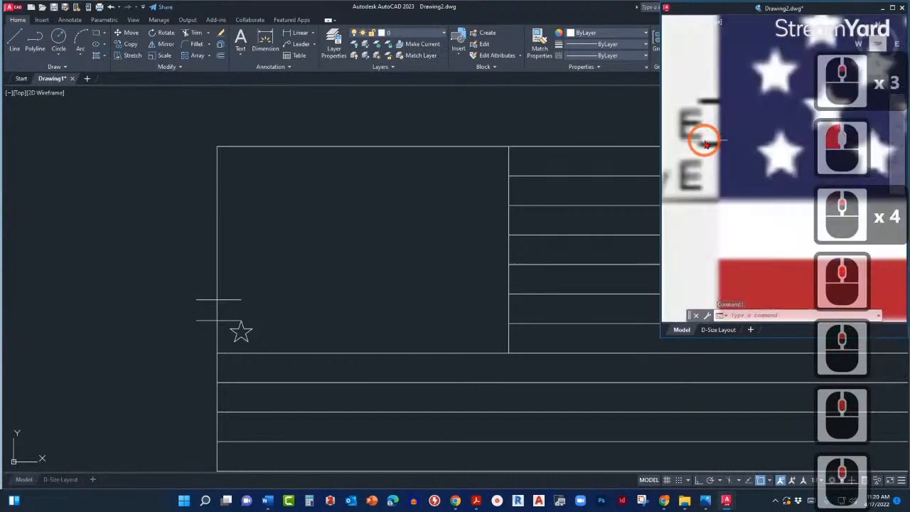
{"action": "scroll", "coordinate": [711, 147], "scroll_direction": "down", "scroll_amount": 2}
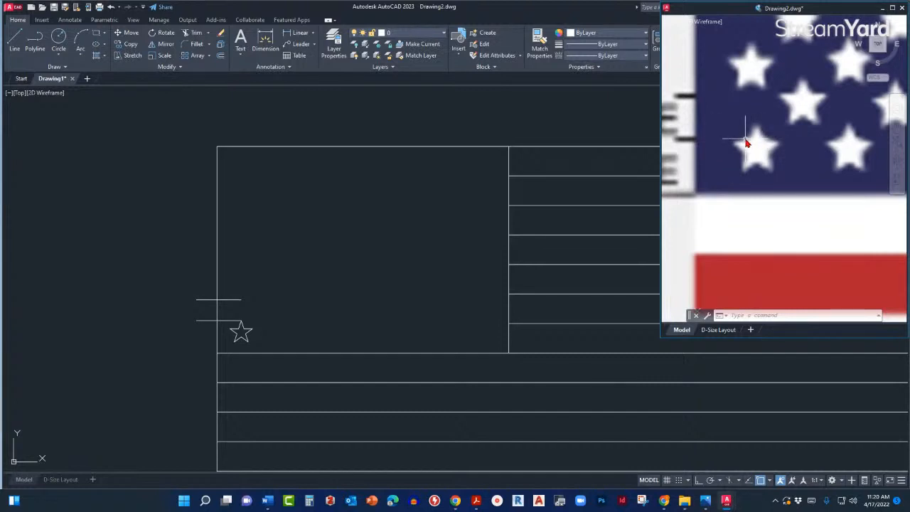
{"action": "scroll", "coordinate": [746, 142], "scroll_direction": "down", "scroll_amount": 3}
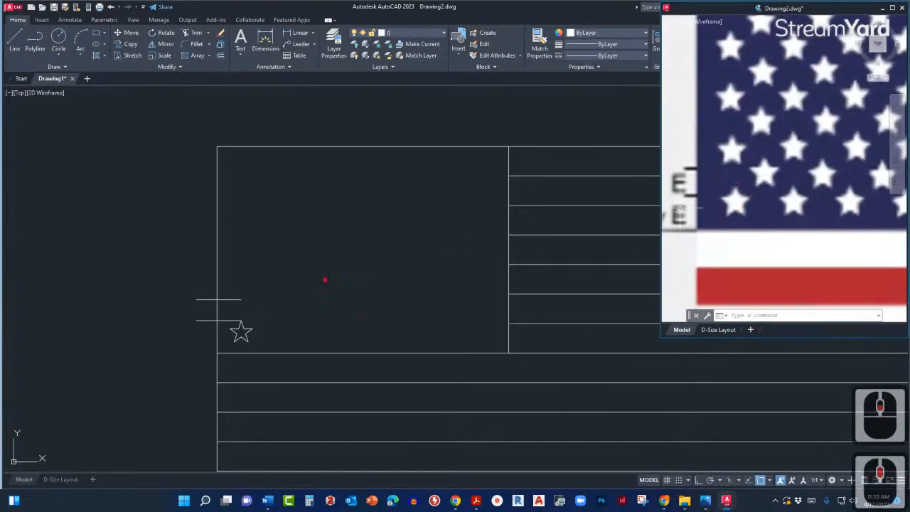
- Copy the lower-left star straight up so its lower-left tip rests on the offset guide line
{"action": "left_click", "coordinate": [319, 273]}
{"action": "left_click", "coordinate": [238, 332]}
{"action": "left_click", "coordinate": [257, 329]}
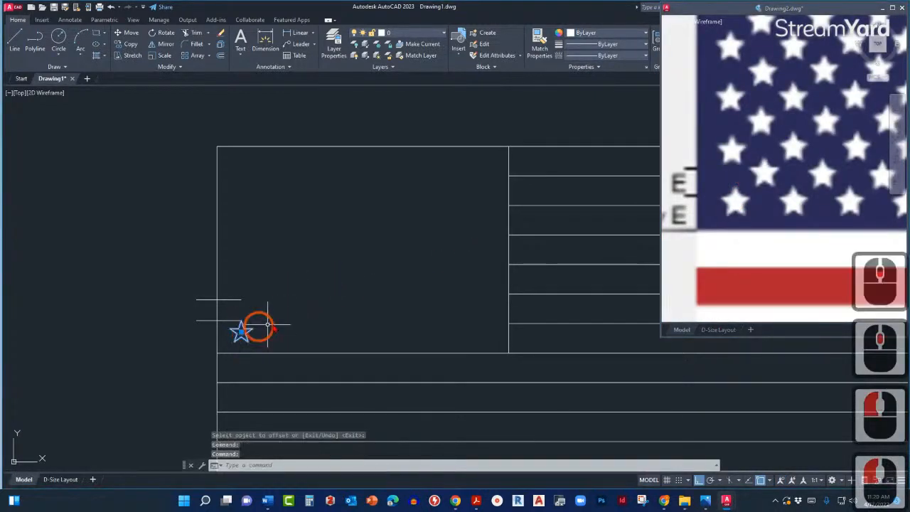
{"action": "middle_click_drag", "start_coordinate": [268, 325], "coordinate": [337, 315]}
{"action": "type", "text": "c"}
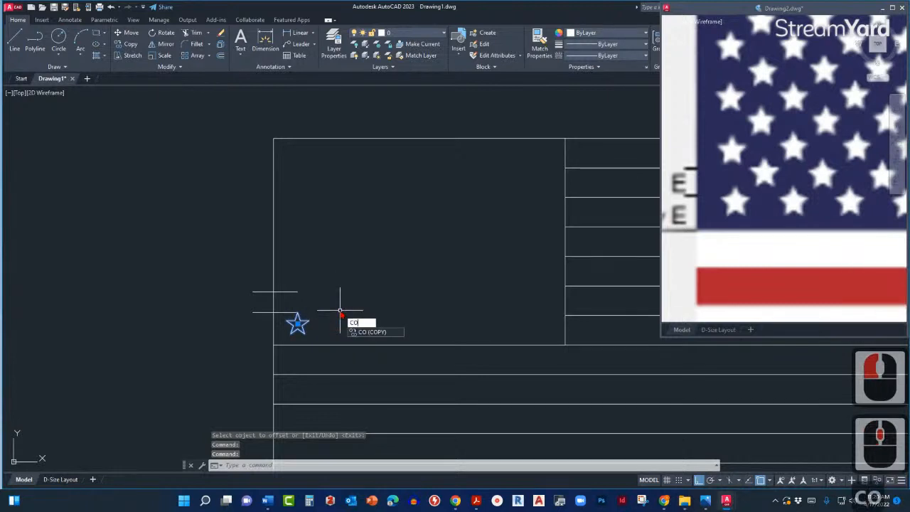
{"action": "key", "text": "Return"}
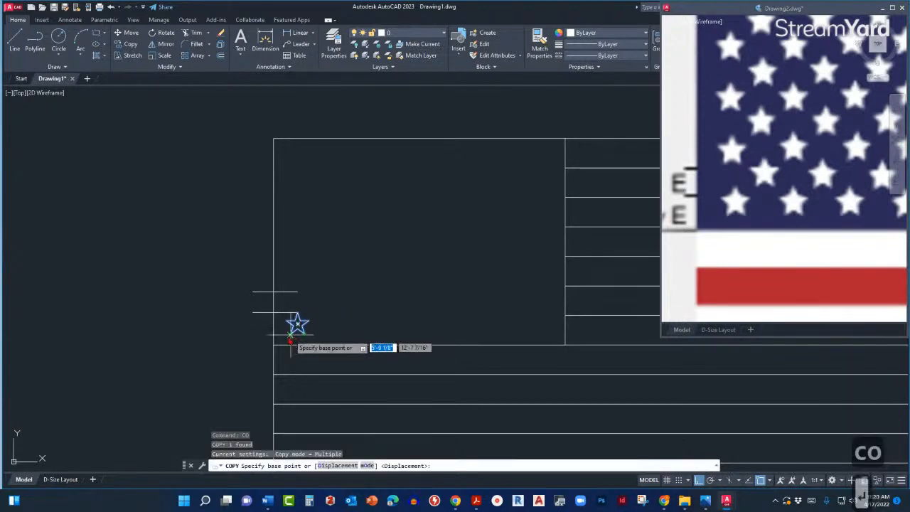
{"action": "left_click", "coordinate": [295, 328]}
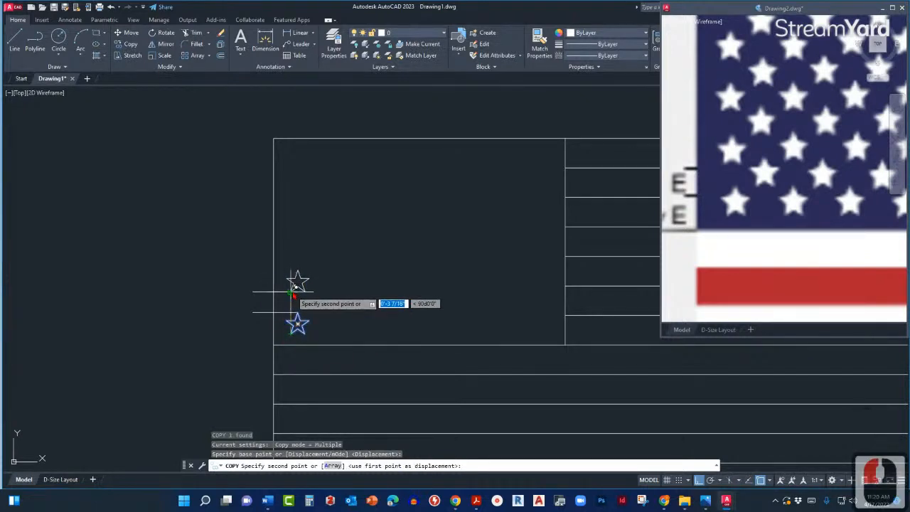
{"action": "left_click", "coordinate": [295, 287]}
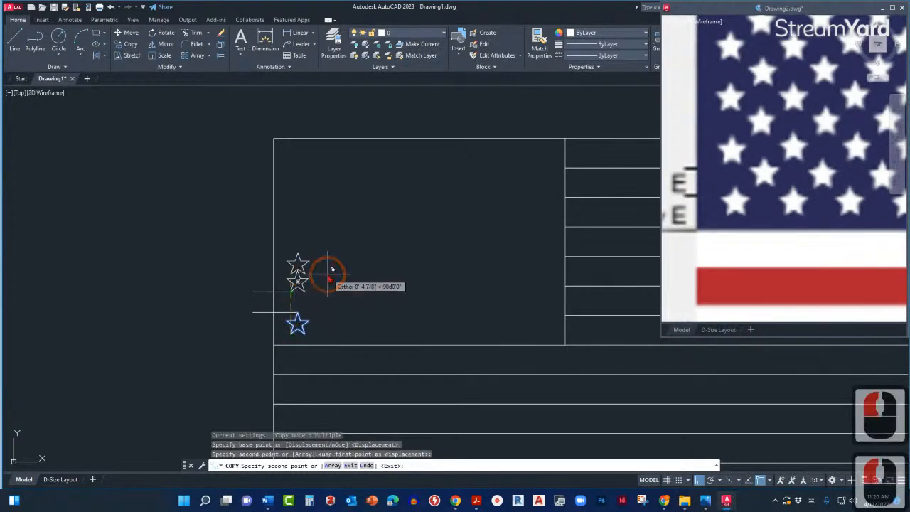
{"action": "key", "text": "Escape"}
{"action": "scroll", "coordinate": [320, 307], "scroll_direction": "down", "scroll_amount": 3}
{"action": "mouse_move", "coordinate": [336, 307]}
{"action": "middle_mouse_down"}
{"action": "mouse_move", "coordinate": [302, 320]}
{"action": "mouse_move", "coordinate": [319, 318]}
{"action": "middle_mouse_up"}
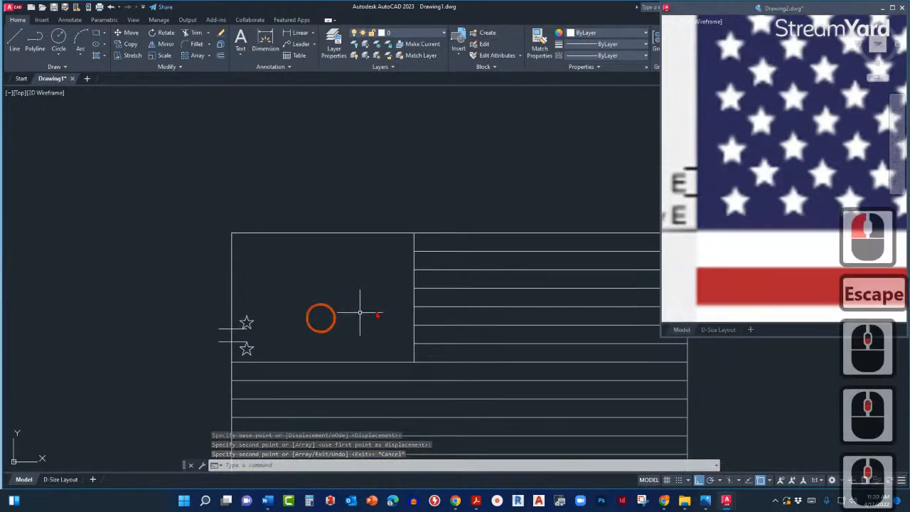
- Copy the second star straight up by the spacing between the first two stars, adding a third star to the left column
{"action": "left_click", "coordinate": [723, 213]}
{"action": "scroll", "coordinate": [723, 213], "scroll_direction": "down", "scroll_amount": 3}
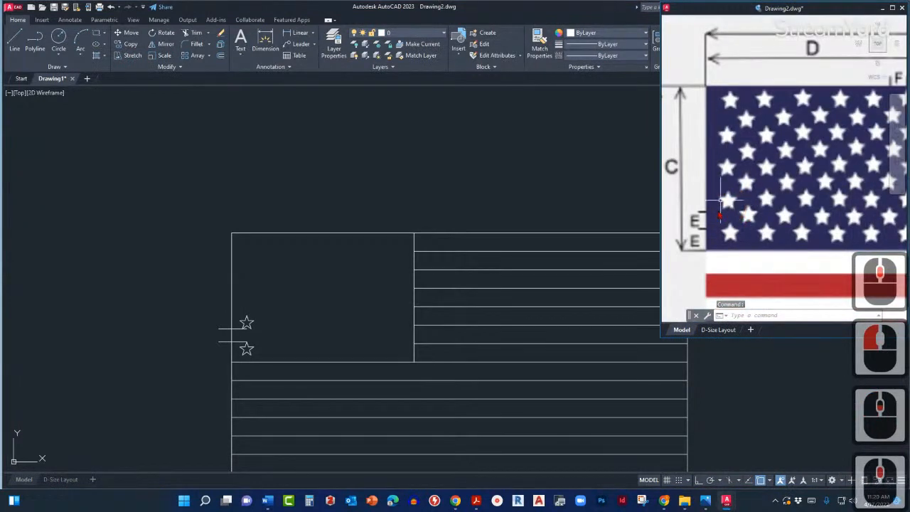
{"action": "left_click", "coordinate": [264, 323]}
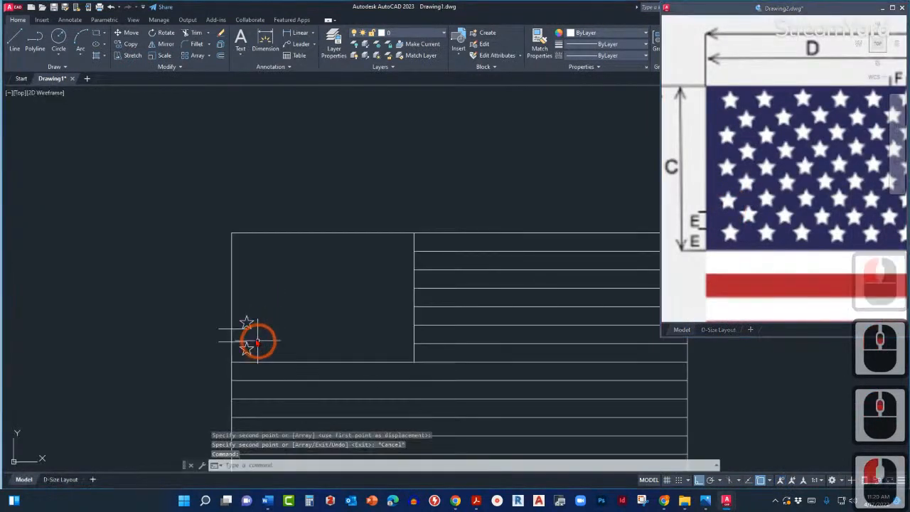
{"action": "key", "text": "Escape"}
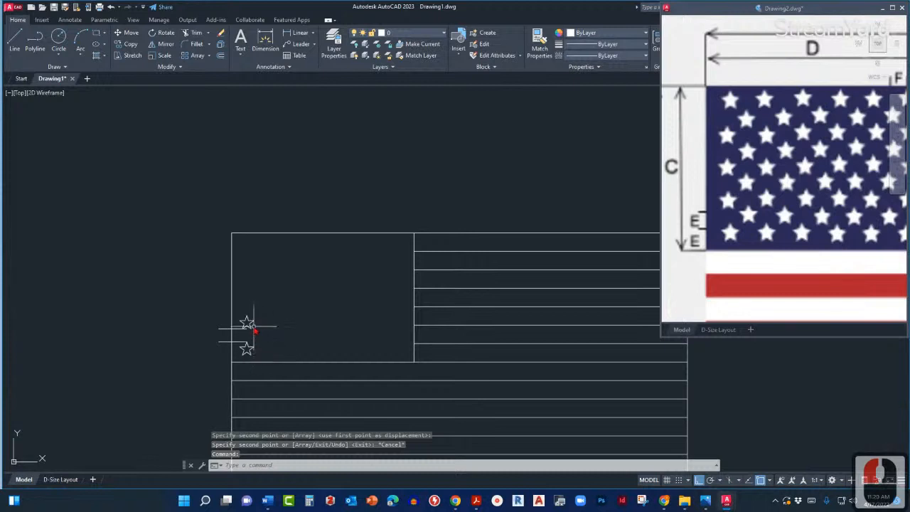
{"action": "left_click", "coordinate": [248, 322]}
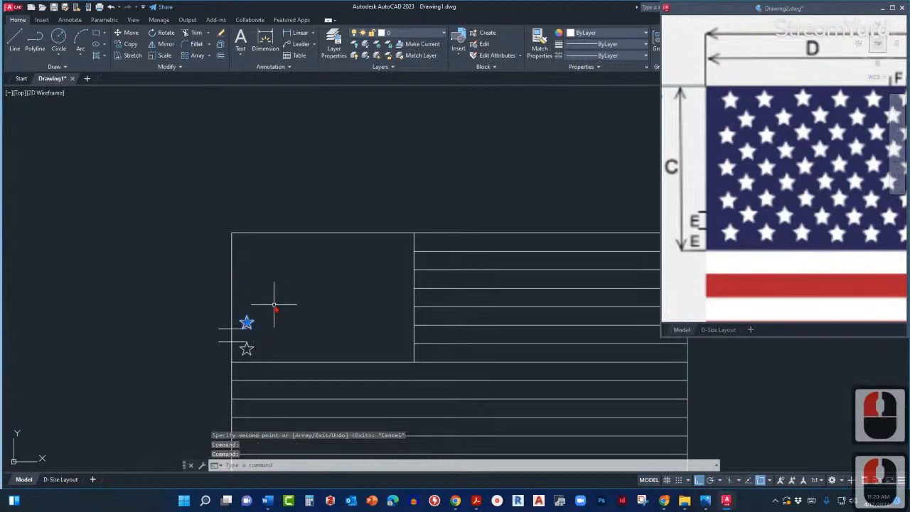
{"action": "type", "text": "co"}
{"action": "key", "text": "Return"}
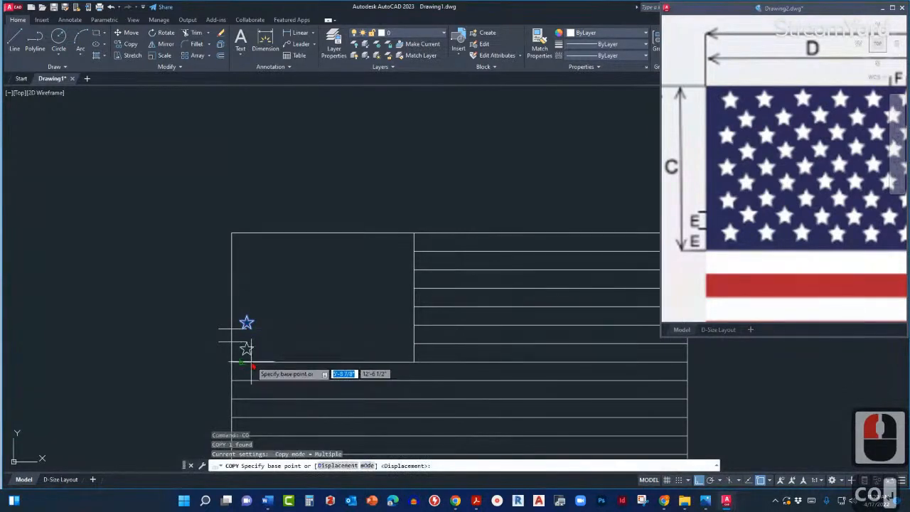
{"action": "left_click", "coordinate": [251, 352]}
{"action": "left_click", "coordinate": [249, 322]}
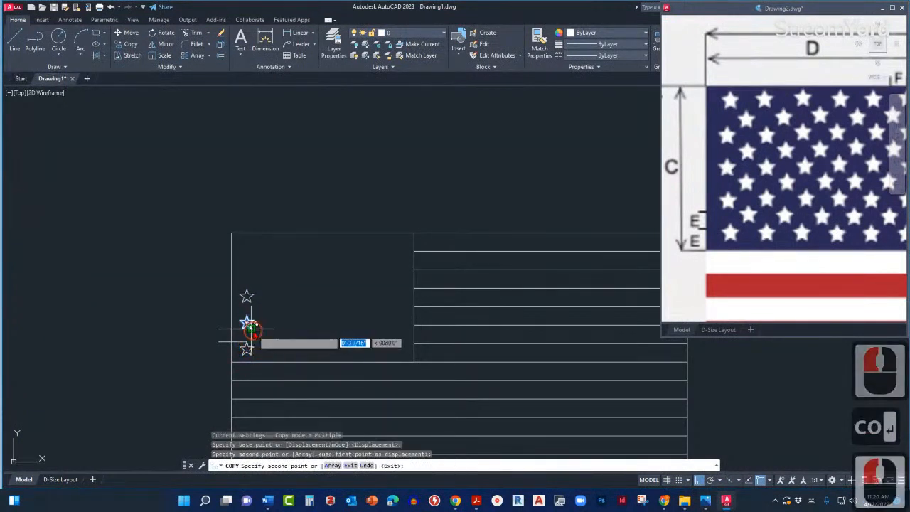
- Copy the star straight up twice more at the same spacing, adding the fourth and fifth stars to the left column
{"action": "left_click", "coordinate": [249, 297]}
{"action": "left_click", "coordinate": [249, 269]}
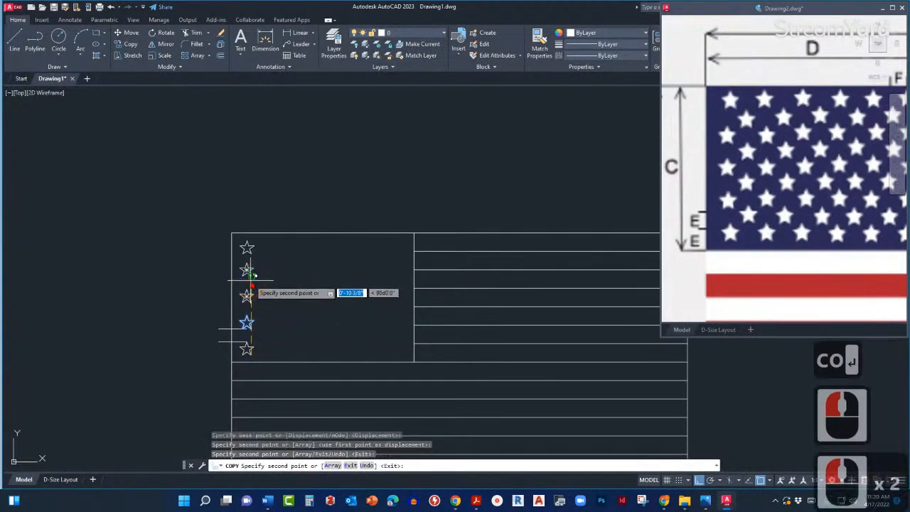
{"action": "left_click", "coordinate": [251, 270]}
{"action": "key", "text": "Escape"}
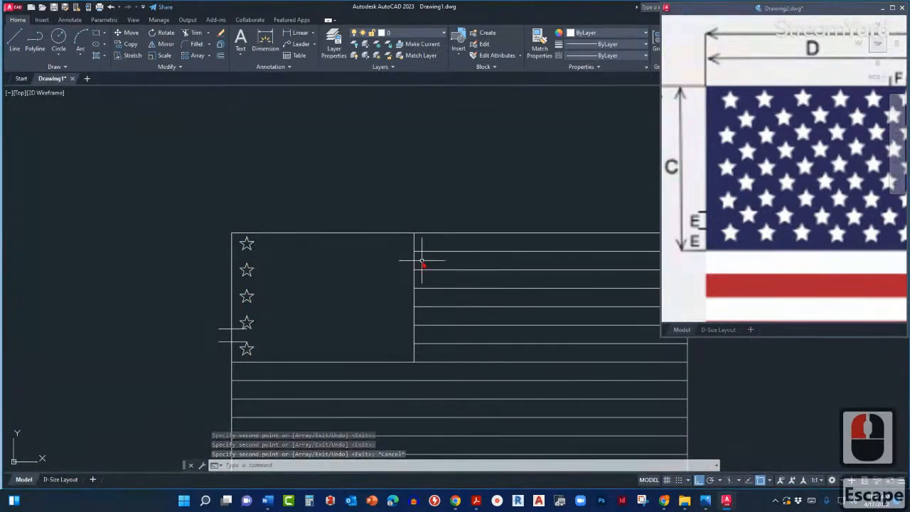
- Compare the drawn left column of stars with the star rows and E gap markers on the reference flag
{"action": "left_click", "coordinate": [264, 301]}
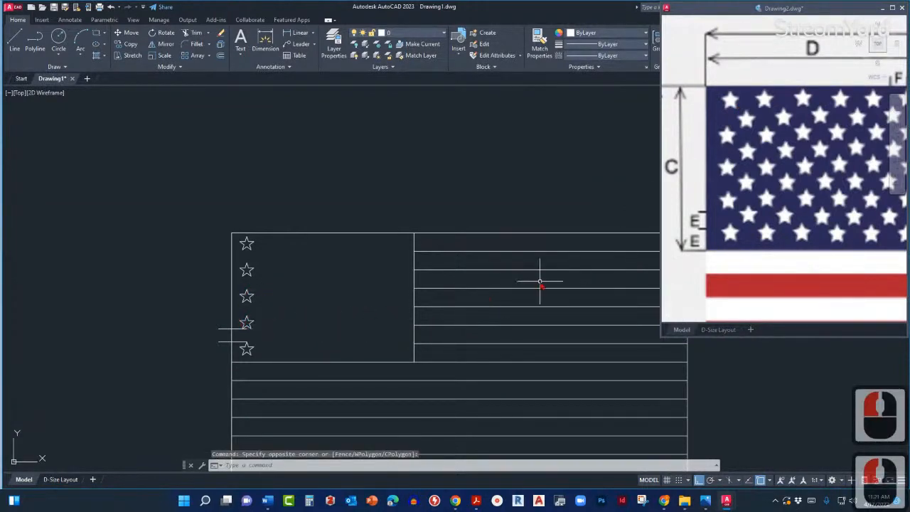
{"action": "left_click", "coordinate": [721, 234]}
{"action": "scroll", "coordinate": [713, 222], "scroll_direction": "up", "scroll_amount": 2}
{"action": "middle_click_drag", "start_coordinate": [713, 222], "coordinate": [744, 203]}
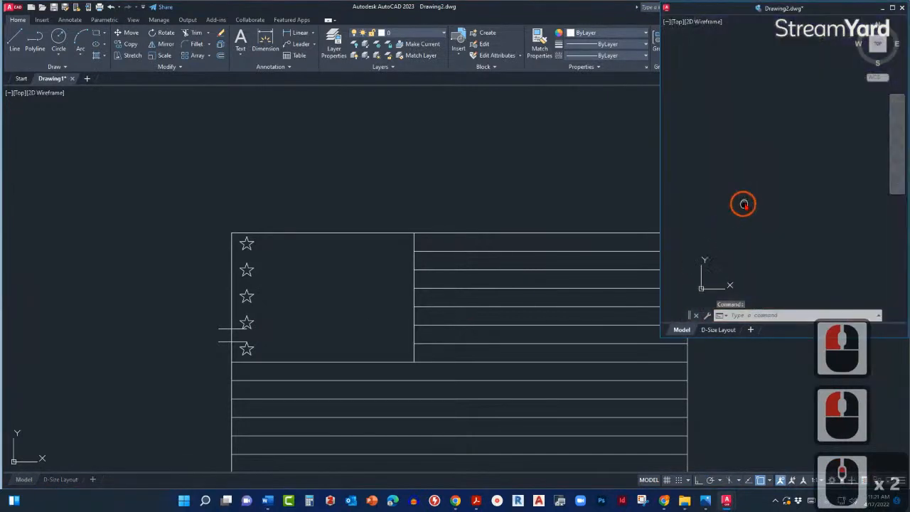
{"action": "scroll", "coordinate": [721, 215], "scroll_direction": "up", "scroll_amount": 1}
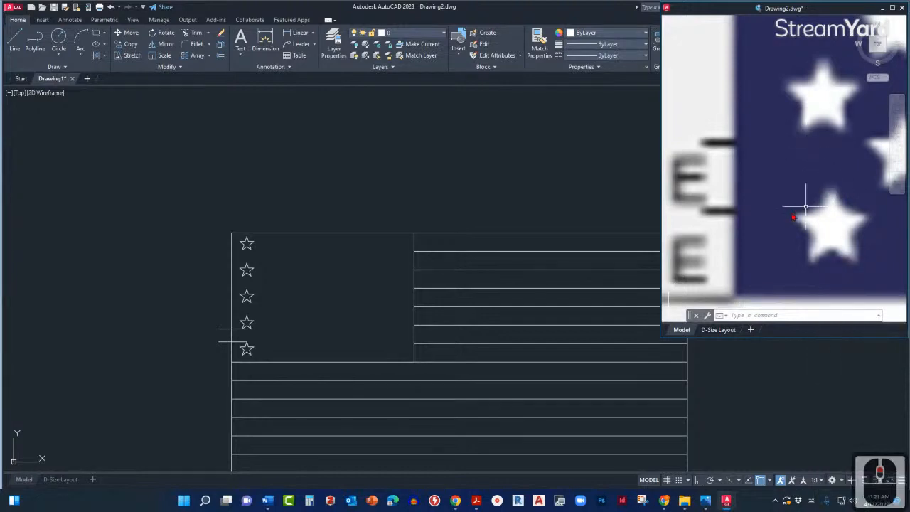
{"action": "scroll", "coordinate": [727, 225], "scroll_direction": "down", "scroll_amount": 2}
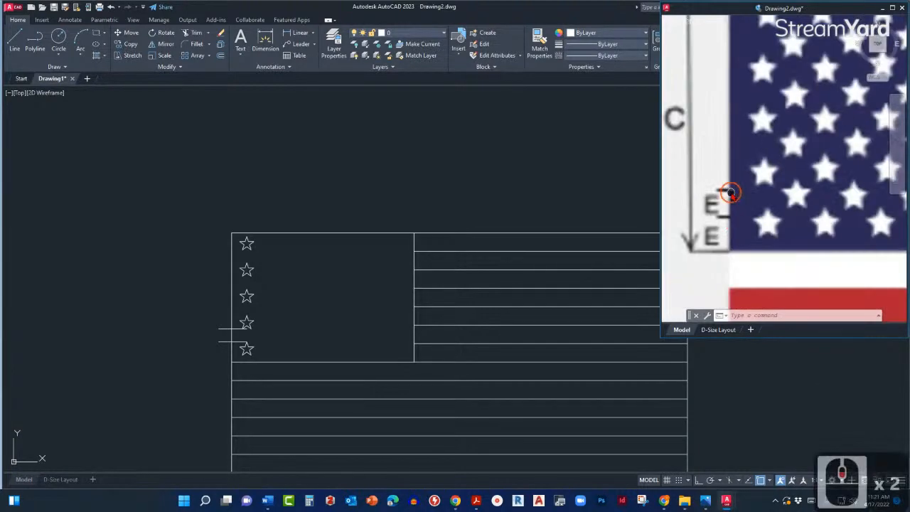
{"action": "middle_click", "coordinate": [731, 192]}
{"action": "middle_click", "coordinate": [731, 192]}
{"action": "left_click", "coordinate": [307, 263]}
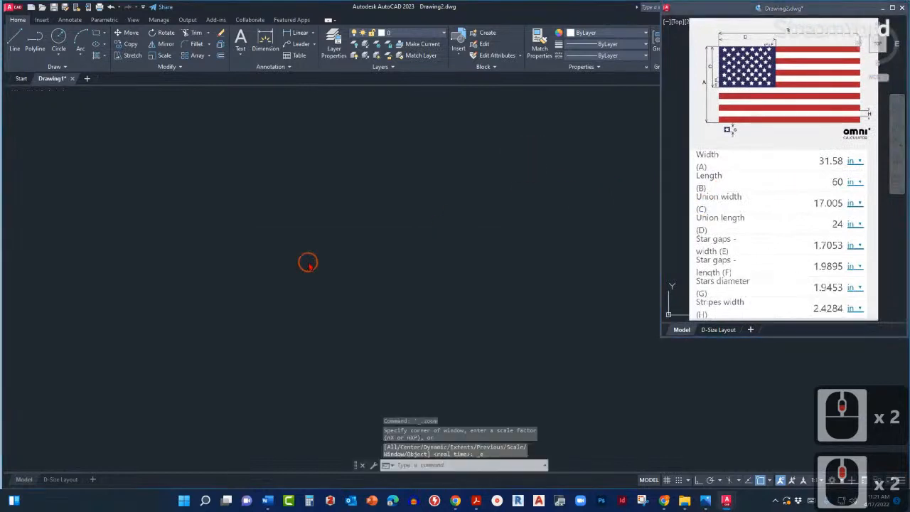
{"action": "scroll", "coordinate": [272, 303], "scroll_direction": "up", "scroll_amount": 1}
{"action": "mouse_move", "coordinate": [271, 299]}
{"action": "middle_mouse_down"}
{"action": "mouse_move", "coordinate": [274, 310]}
{"action": "mouse_move", "coordinate": [256, 292]}
{"action": "mouse_move", "coordinate": [274, 290]}
{"action": "middle_mouse_up"}
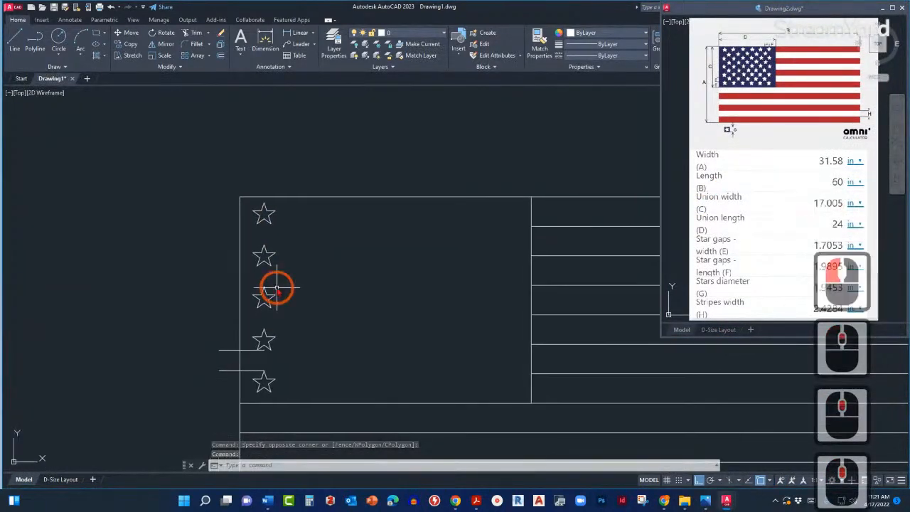
{"action": "middle_click_drag", "start_coordinate": [264, 324], "coordinate": [359, 320]}
- Undo the star copies in the left column, back to the single lower-left star and its two guide lines
{"action": "key", "text": "ctrl+z"}
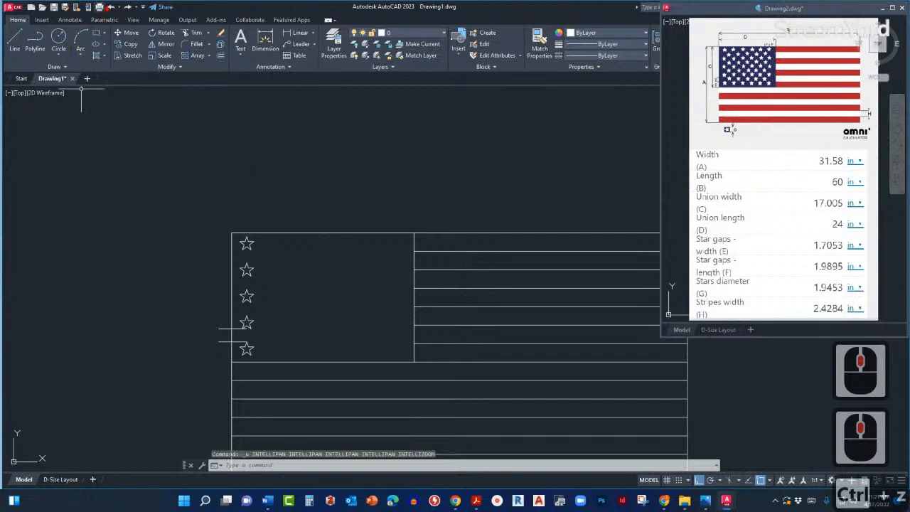
{"action": "left_click", "coordinate": [111, 8]}
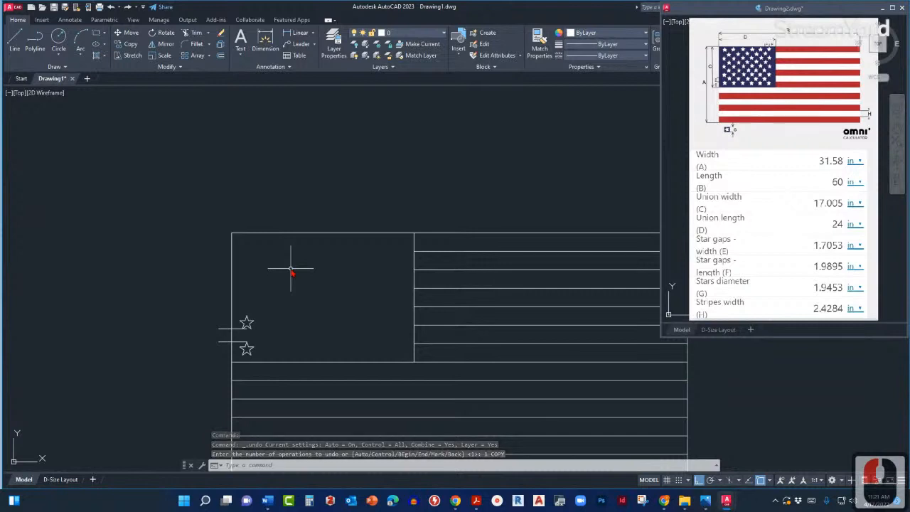
{"action": "key", "text": "ctrl+z"}
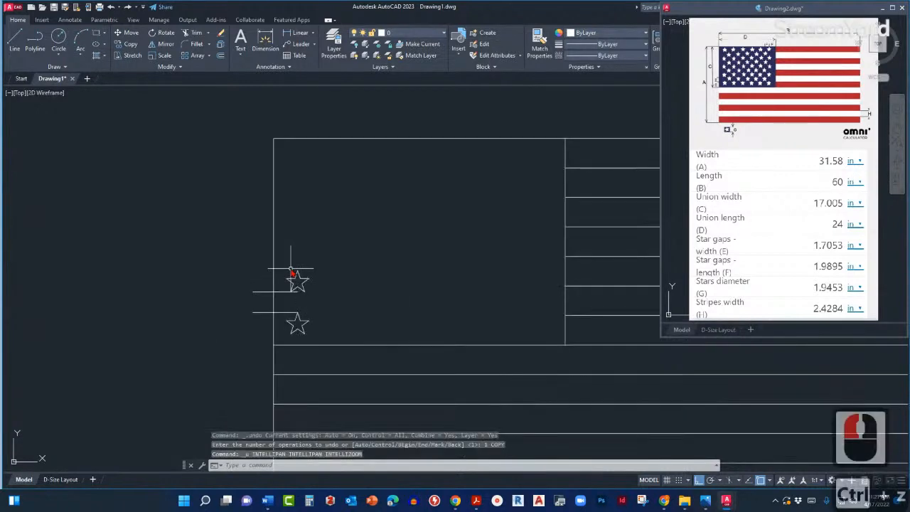
{"action": "key", "text": "ctrl+z"}
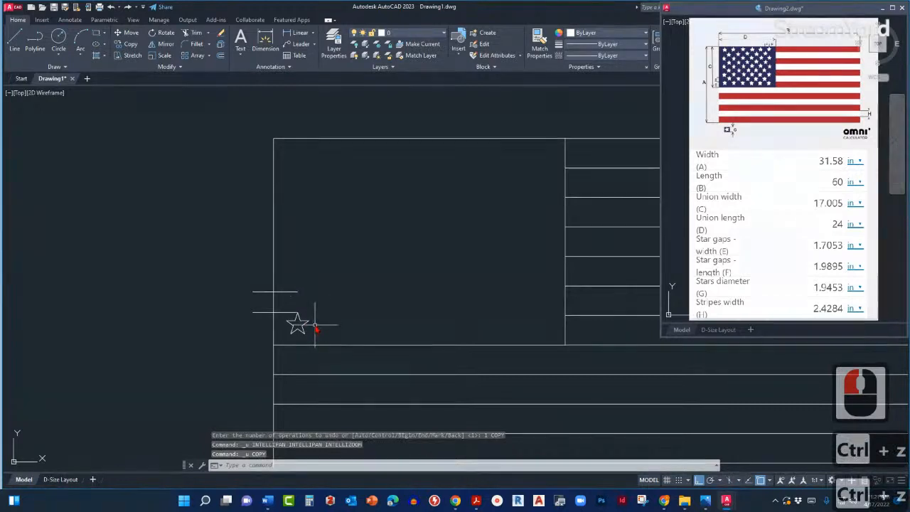
{"action": "key", "text": "ctrl+z"}
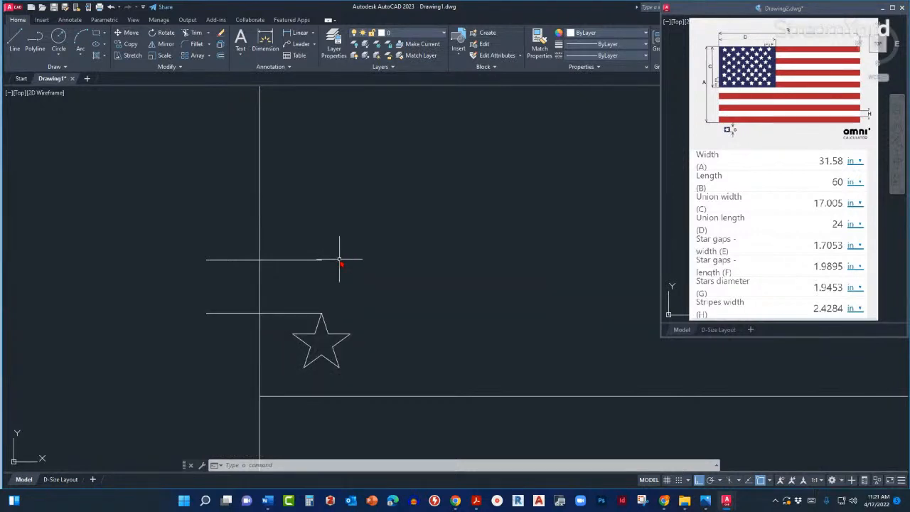
{"action": "mouse_move", "coordinate": [345, 285]}
{"action": "middle_mouse_down"}
{"action": "mouse_move", "coordinate": [341, 344]}
{"action": "mouse_move", "coordinate": [412, 342]}
{"action": "middle_mouse_up"}
{"action": "left_click", "coordinate": [329, 381]}
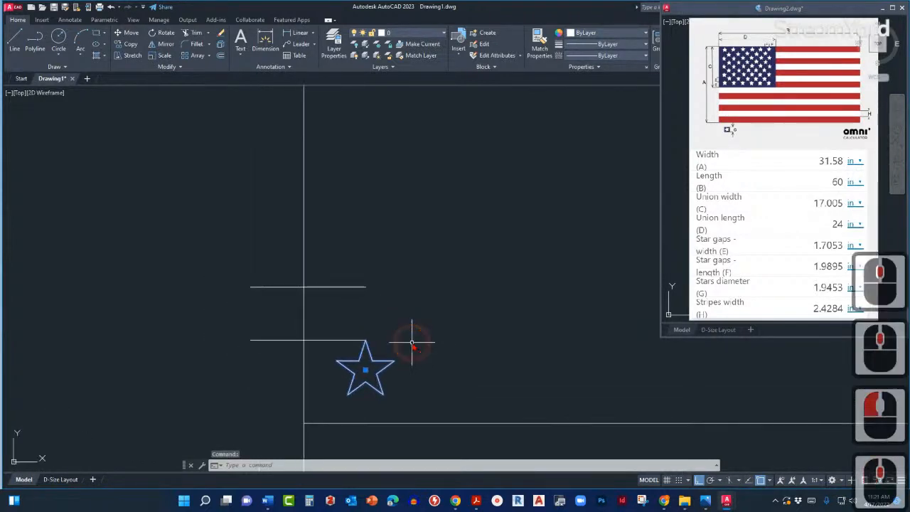
{"action": "type", "text": "c"}
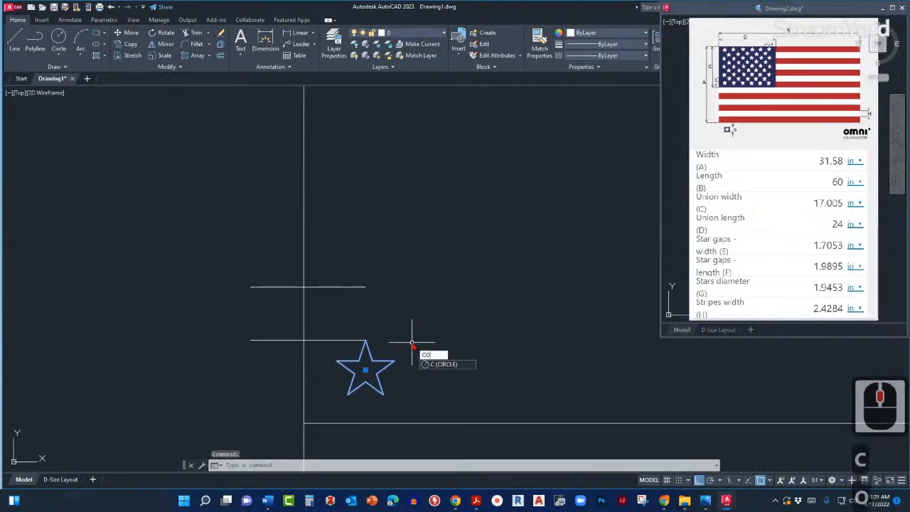
{"action": "type", "text": "o"}
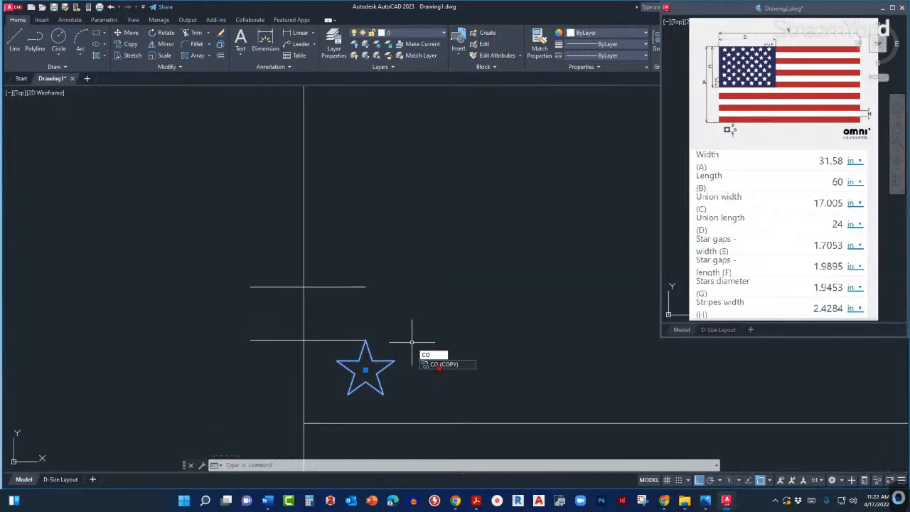
{"action": "key", "text": "Return"}
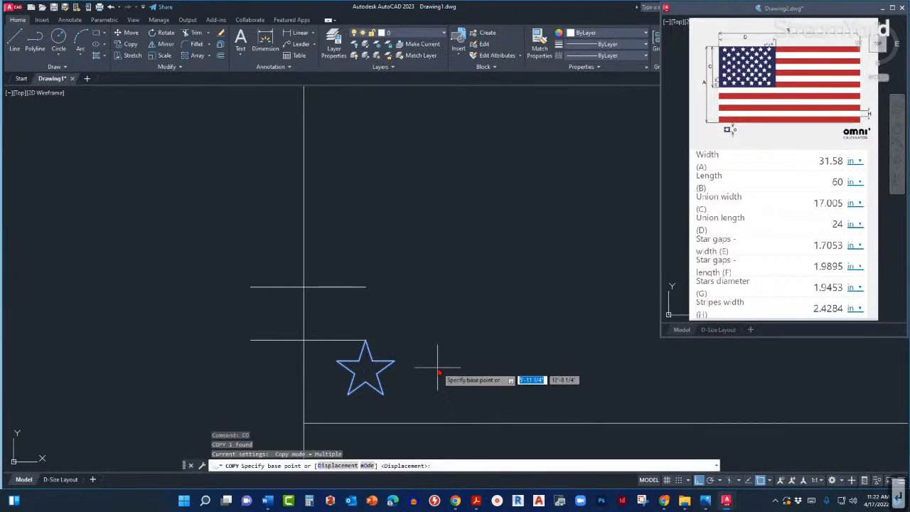
{"action": "left_click", "coordinate": [348, 396]}
{"action": "scroll", "coordinate": [349, 395], "scroll_direction": "down", "scroll_amount": 2}
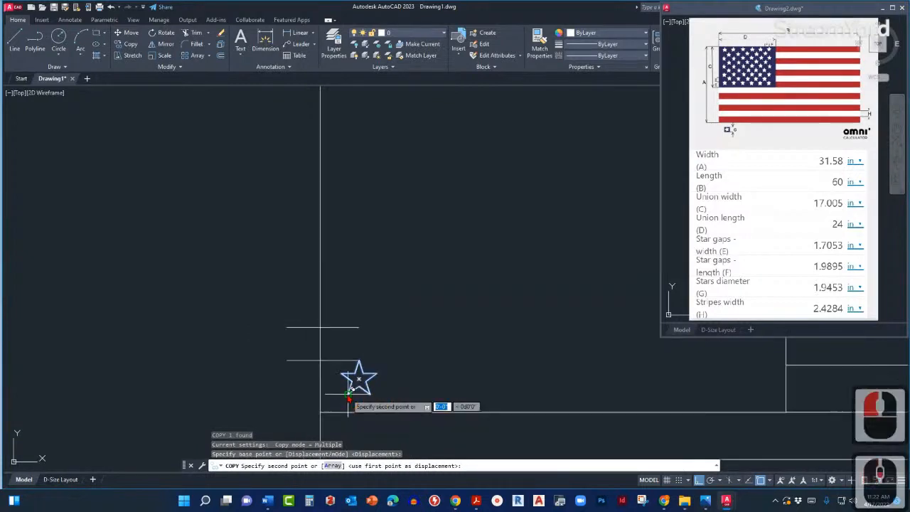
{"action": "scroll", "coordinate": [348, 394], "scroll_direction": "down", "scroll_amount": 2}
{"action": "scroll", "coordinate": [349, 395], "scroll_direction": "up", "scroll_amount": 2}
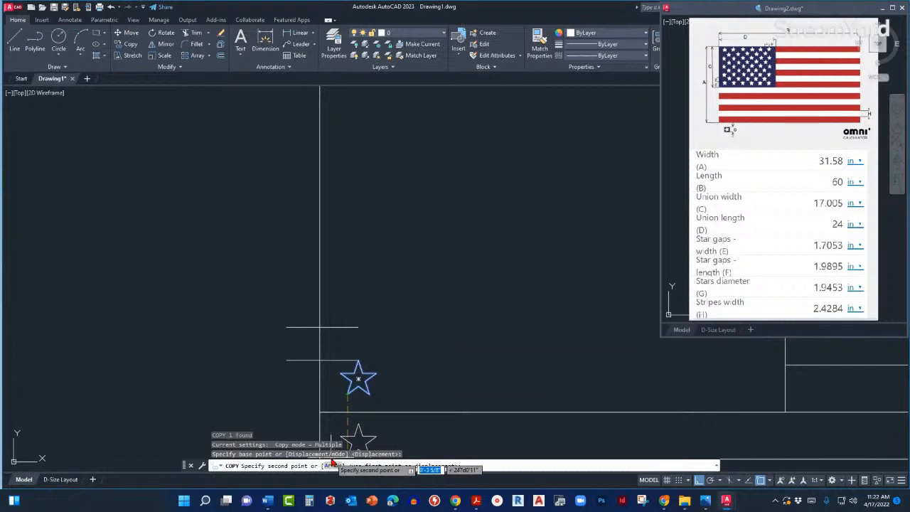
{"action": "key", "text": "Escape"}
{"action": "key", "text": "Escape"}
{"action": "key", "text": "Escape"}
- Copy the lower-left star upward as an array of 5 items, spaced from its lower-left tip to the offset guide line
{"action": "middle_click_drag", "start_coordinate": [355, 353], "coordinate": [334, 363]}
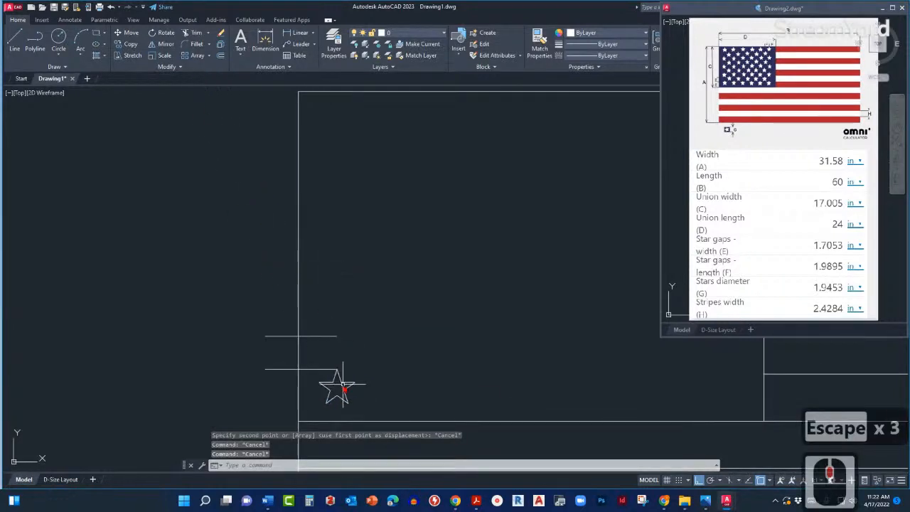
{"action": "left_click", "coordinate": [362, 382]}
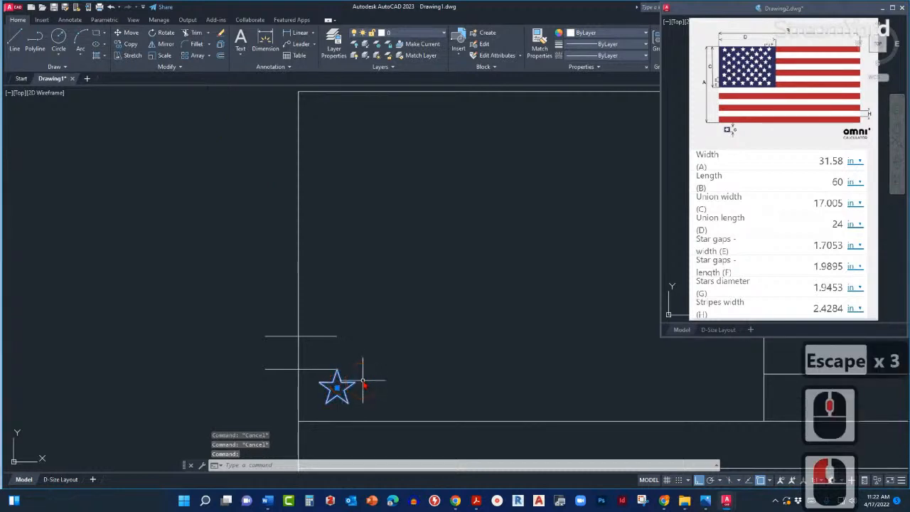
{"action": "mouse_move", "coordinate": [362, 382]}
{"action": "middle_mouse_down"}
{"action": "mouse_move", "coordinate": [387, 365]}
{"action": "mouse_move", "coordinate": [417, 365]}
{"action": "middle_mouse_up"}
{"action": "type", "text": "co"}
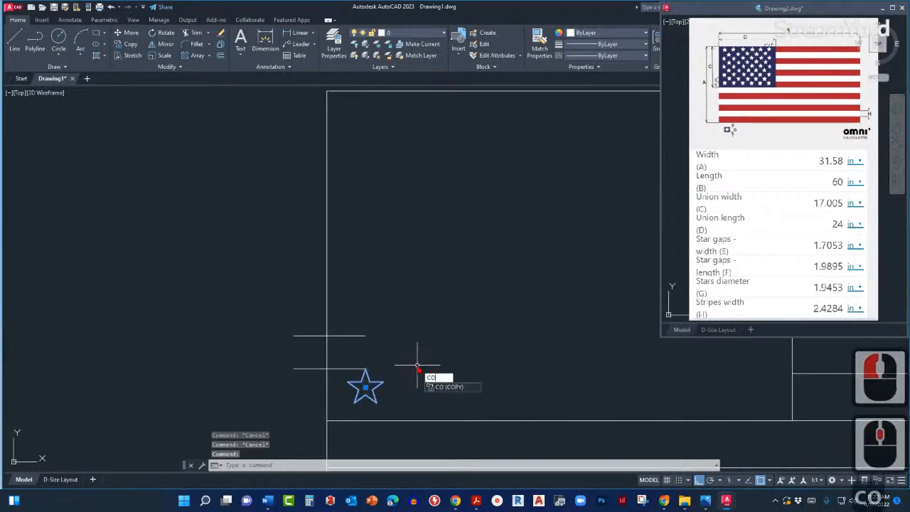
{"action": "key", "text": "Return"}
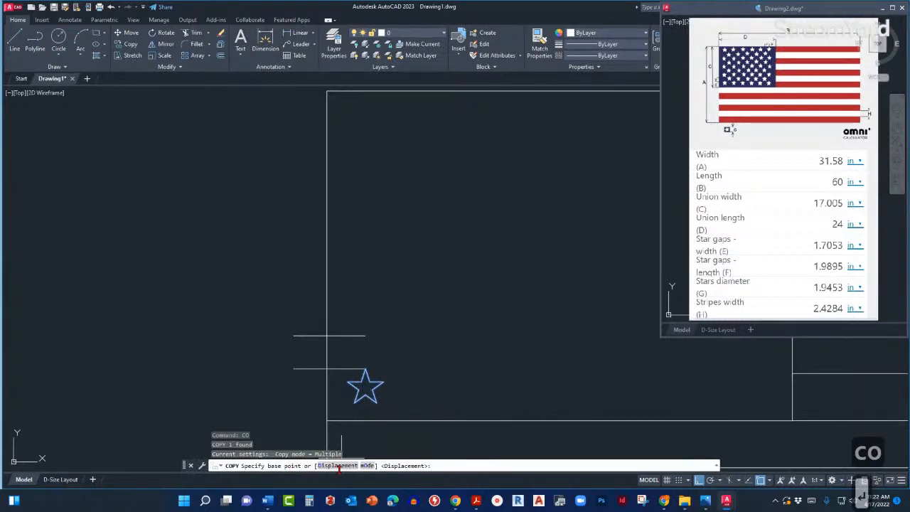
{"action": "left_click", "coordinate": [354, 403]}
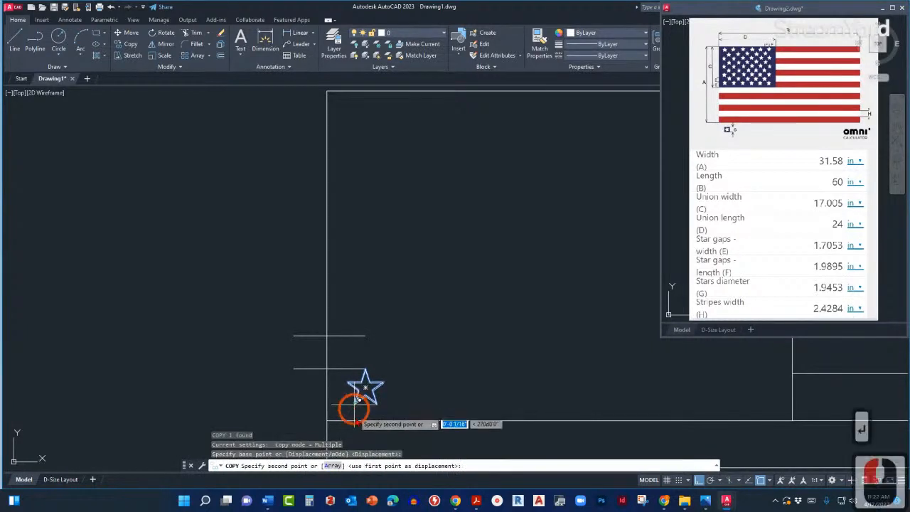
{"action": "left_click", "coordinate": [333, 466]}
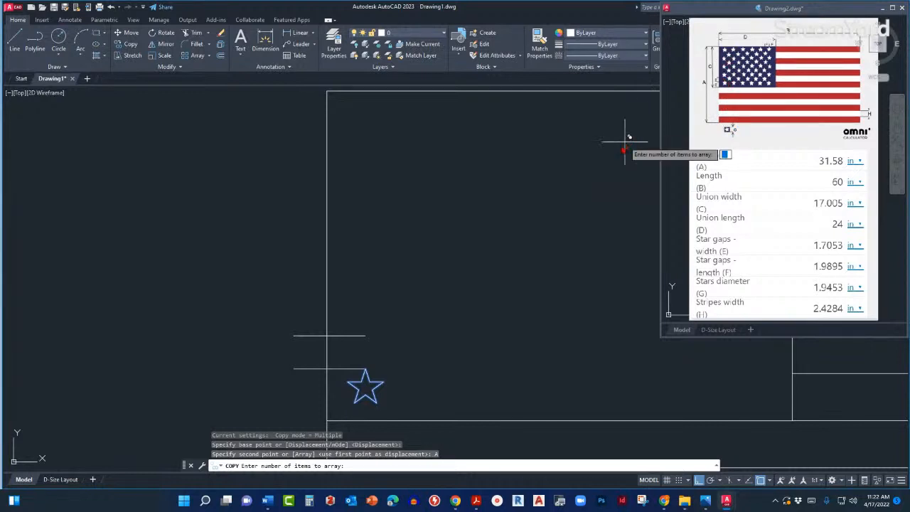
{"action": "type", "text": "5"}
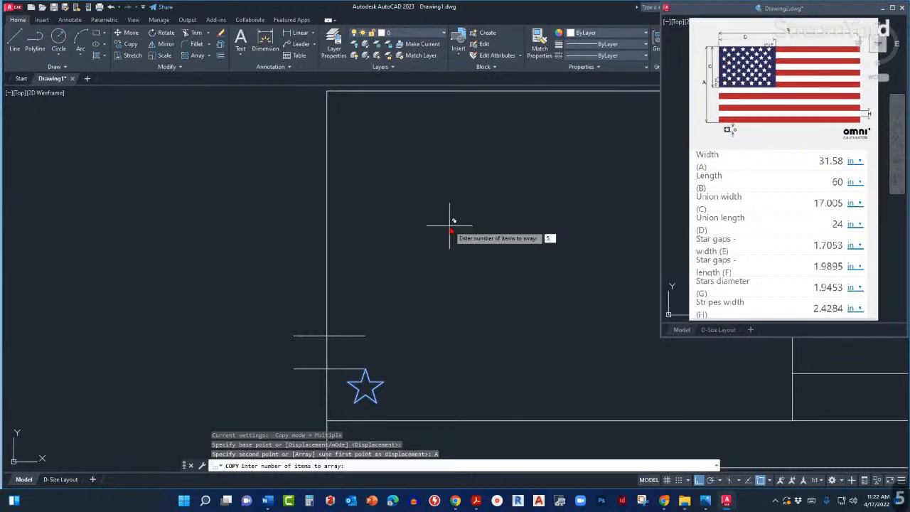
{"action": "key", "text": "Return"}
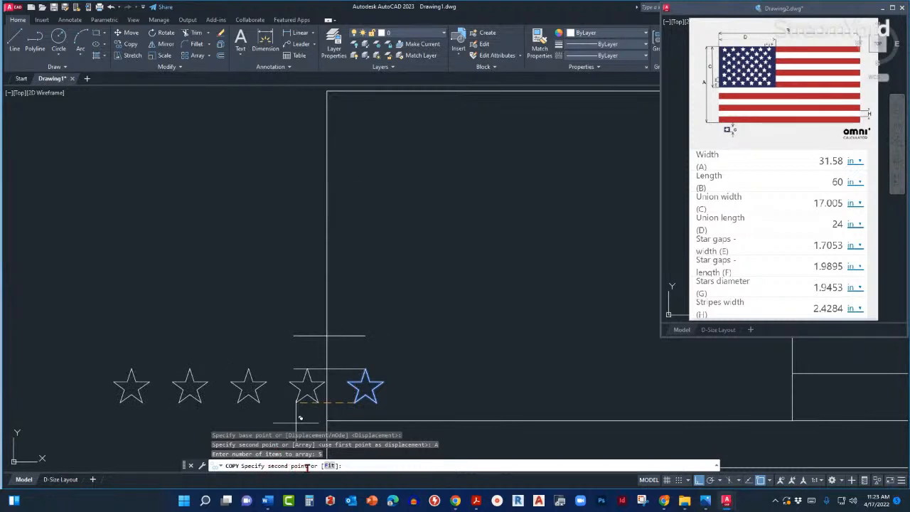
{"action": "left_click", "coordinate": [355, 336]}
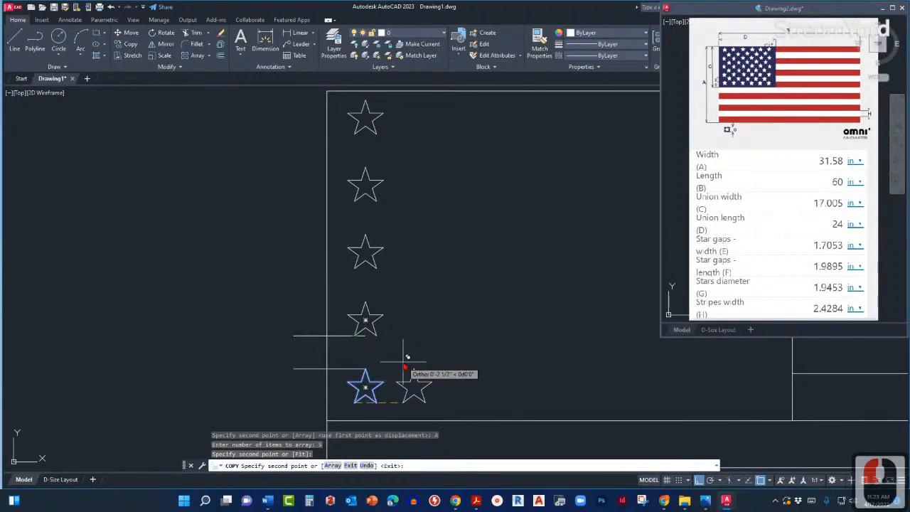
{"action": "key", "text": "Escape"}
{"action": "scroll", "coordinate": [403, 364], "scroll_direction": "down", "scroll_amount": 2}
{"action": "middle_click_drag", "start_coordinate": [446, 331], "coordinate": [385, 334]}
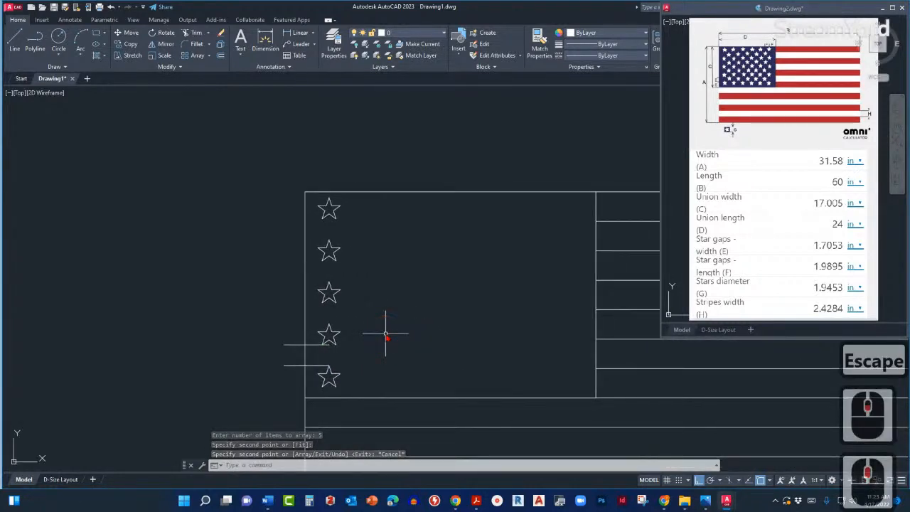
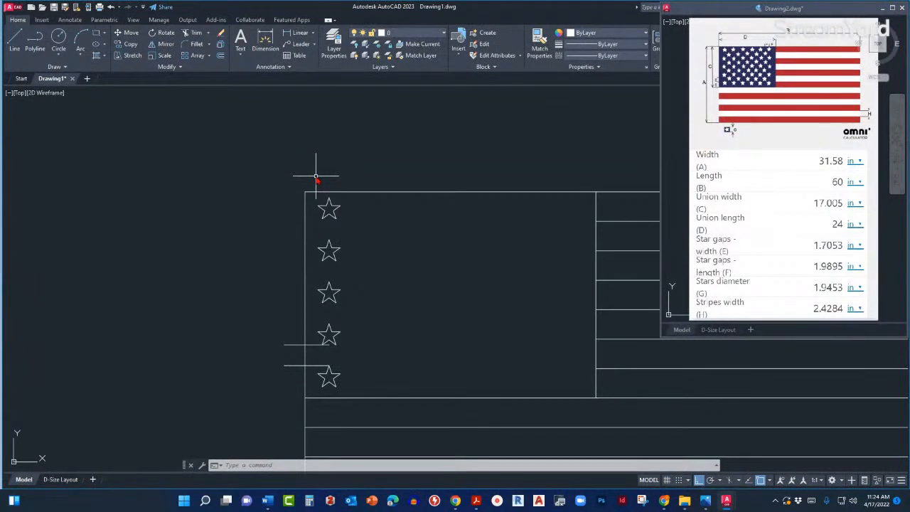
- Examine how the second star column is staggered against the first on the reference flag, including the E gap markers
{"action": "left_click", "coordinate": [314, 181]}
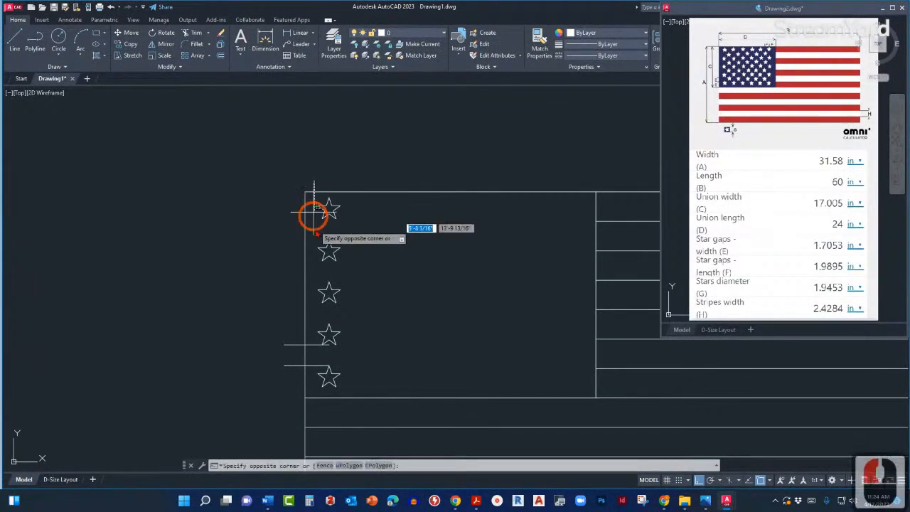
{"action": "left_click", "coordinate": [351, 400]}
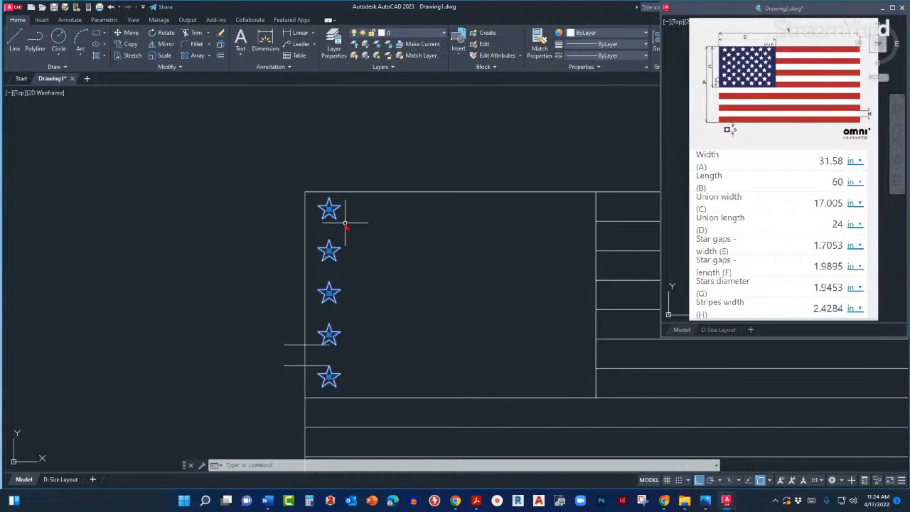
{"action": "left_click", "coordinate": [747, 79]}
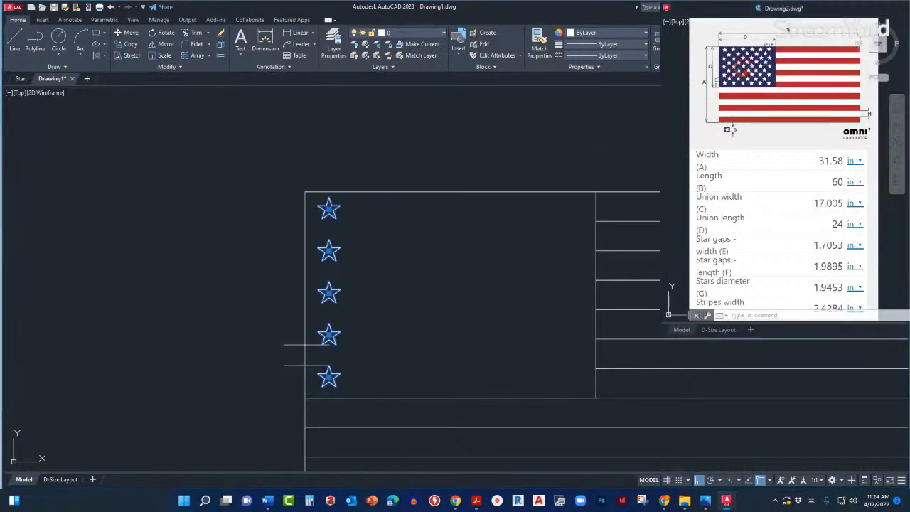
{"action": "scroll", "coordinate": [768, 46], "scroll_direction": "up", "scroll_amount": 3}
{"action": "scroll", "coordinate": [765, 68], "scroll_direction": "up", "scroll_amount": 1}
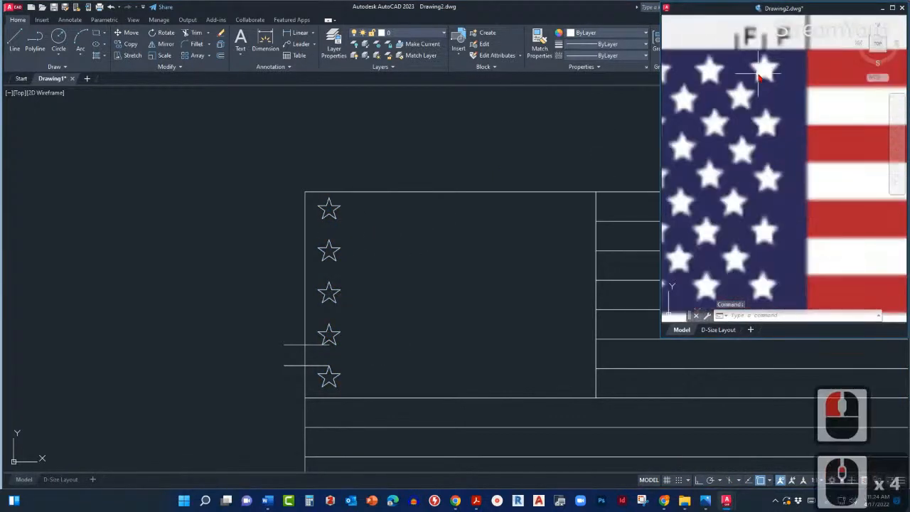
{"action": "scroll", "coordinate": [764, 83], "scroll_direction": "down", "scroll_amount": 2}
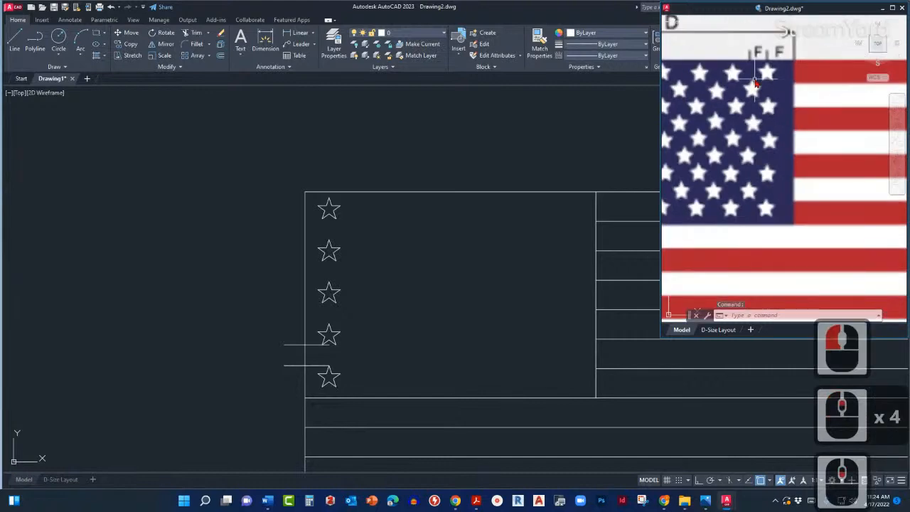
{"action": "scroll", "coordinate": [757, 63], "scroll_direction": "up", "scroll_amount": 1}
{"action": "middle_click_drag", "start_coordinate": [729, 91], "coordinate": [794, 83]}
{"action": "scroll", "coordinate": [797, 85], "scroll_direction": "down", "scroll_amount": 1}
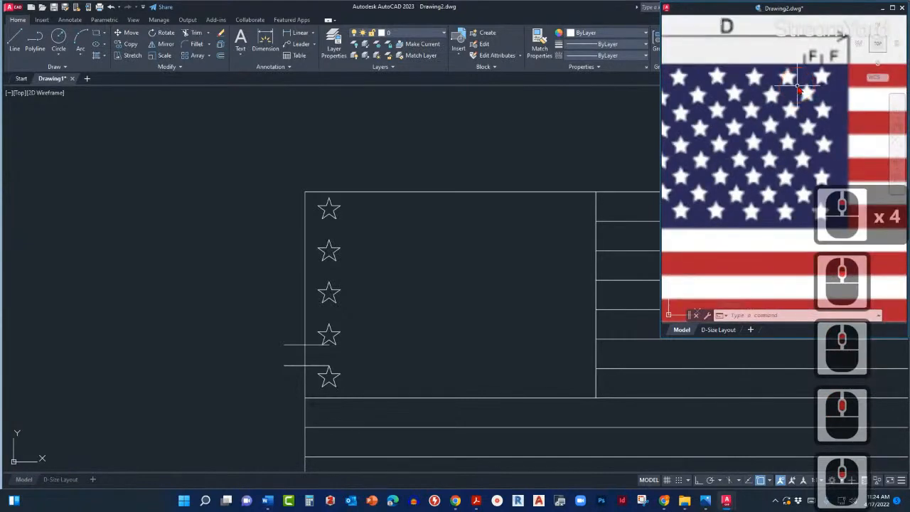
{"action": "scroll", "coordinate": [798, 87], "scroll_direction": "down", "scroll_amount": 1}
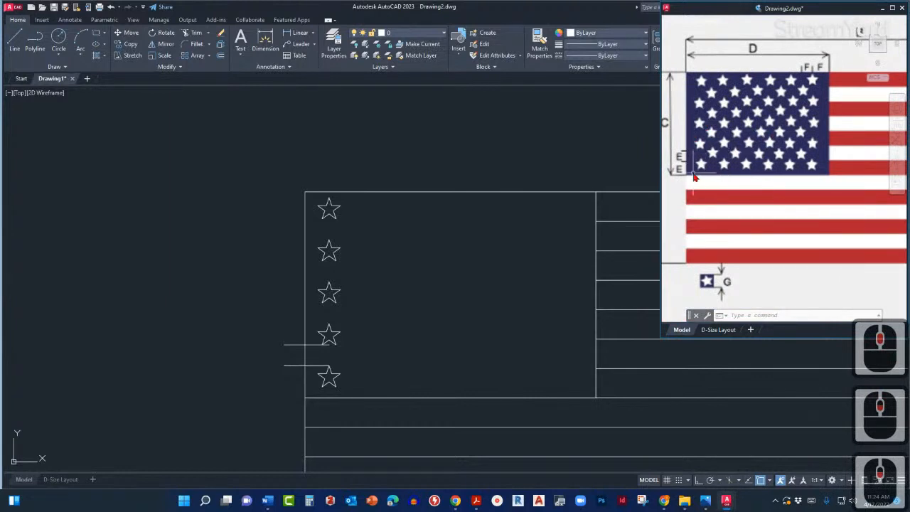
{"action": "scroll", "coordinate": [696, 176], "scroll_direction": "up", "scroll_amount": 2}
{"action": "scroll", "coordinate": [698, 175], "scroll_direction": "down", "scroll_amount": 2}
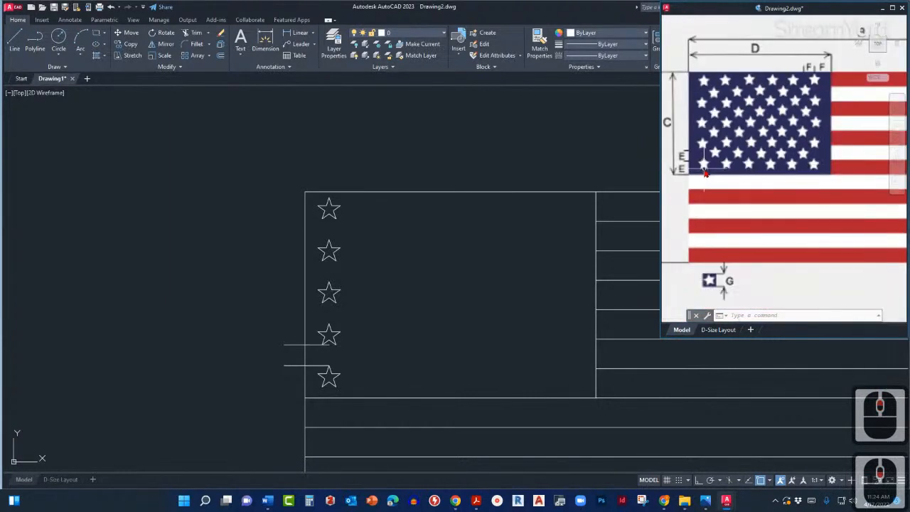
{"action": "scroll", "coordinate": [711, 168], "scroll_direction": "up", "scroll_amount": 2}
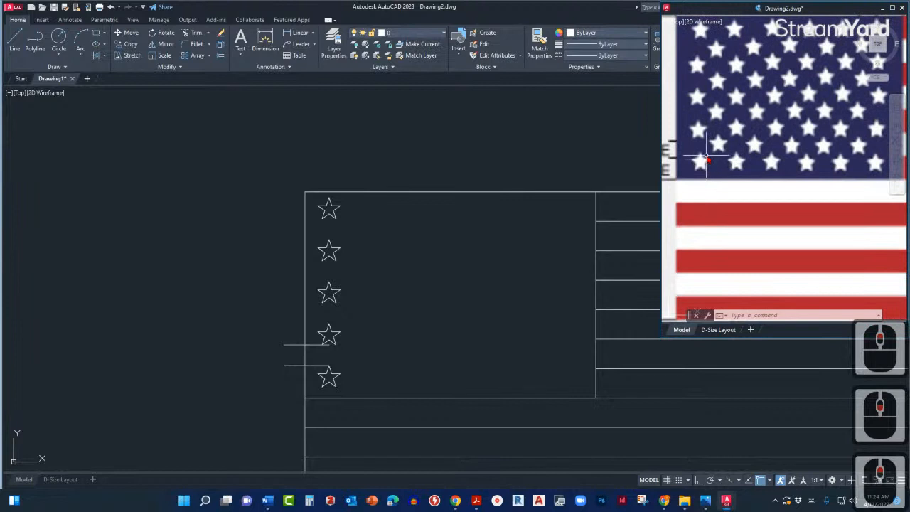
{"action": "scroll", "coordinate": [701, 134], "scroll_direction": "down", "scroll_amount": 2}
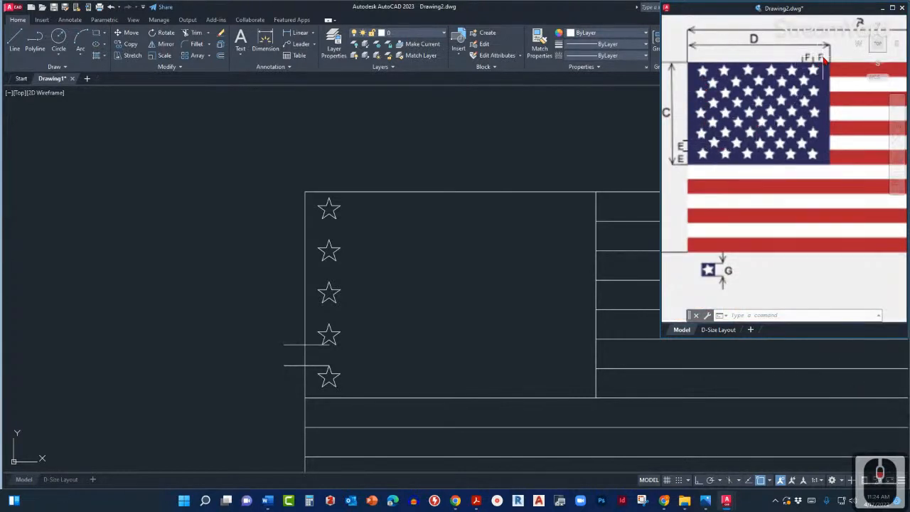
- Examine the F gap markers above the reference union and how they align with the last star columns
{"action": "scroll", "coordinate": [812, 69], "scroll_direction": "up", "scroll_amount": 2}
{"action": "scroll", "coordinate": [813, 69], "scroll_direction": "up", "scroll_amount": 2}
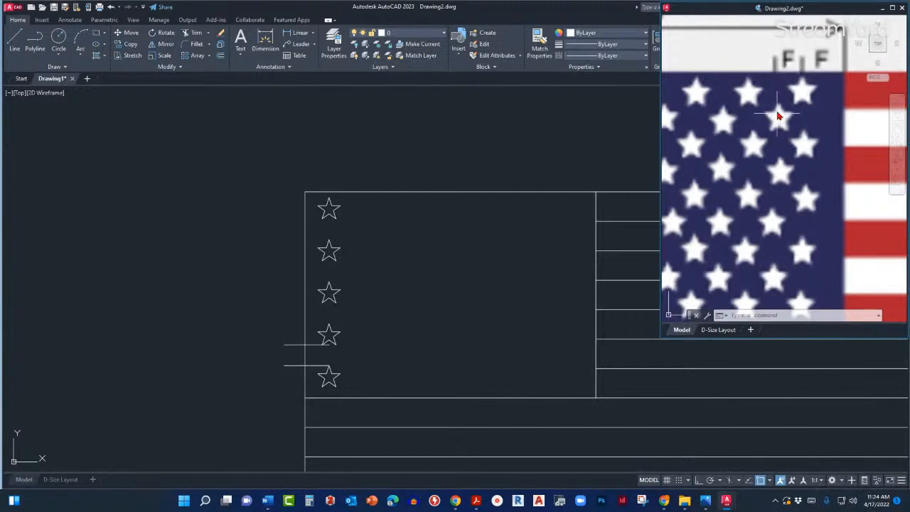
{"action": "scroll", "coordinate": [773, 75], "scroll_direction": "up", "scroll_amount": 2}
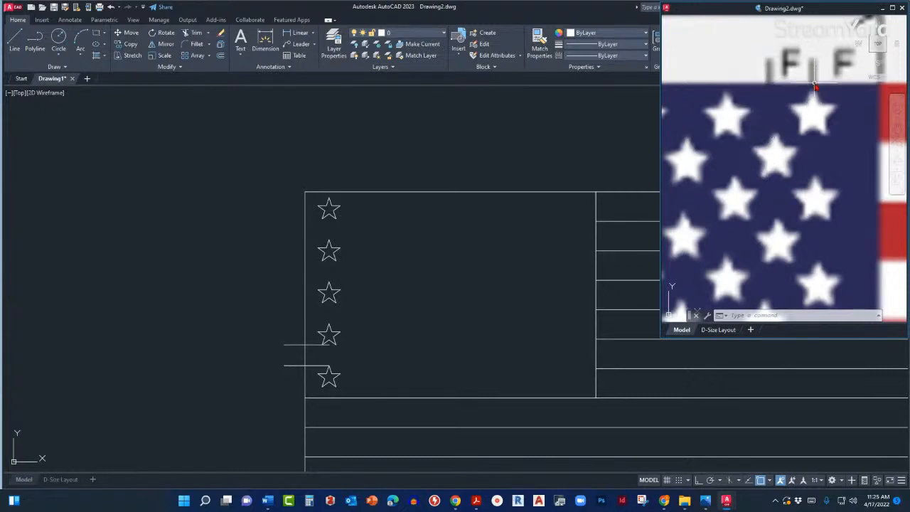
{"action": "scroll", "coordinate": [818, 113], "scroll_direction": "down", "scroll_amount": 2}
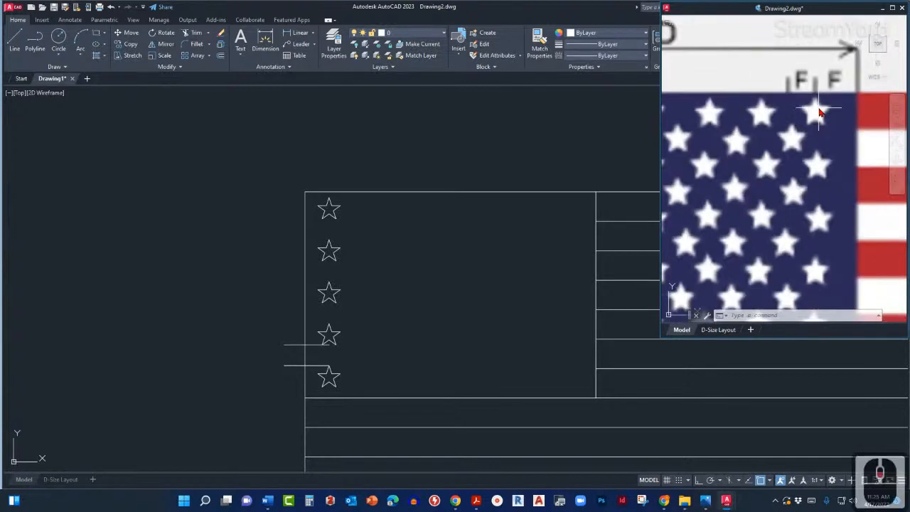
{"action": "scroll", "coordinate": [802, 78], "scroll_direction": "down", "scroll_amount": 2}
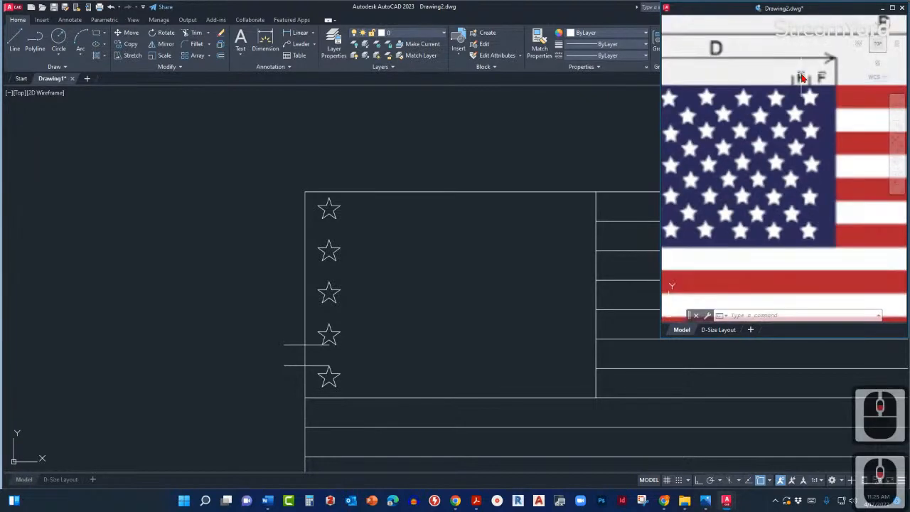
{"action": "scroll", "coordinate": [801, 80], "scroll_direction": "up", "scroll_amount": 2}
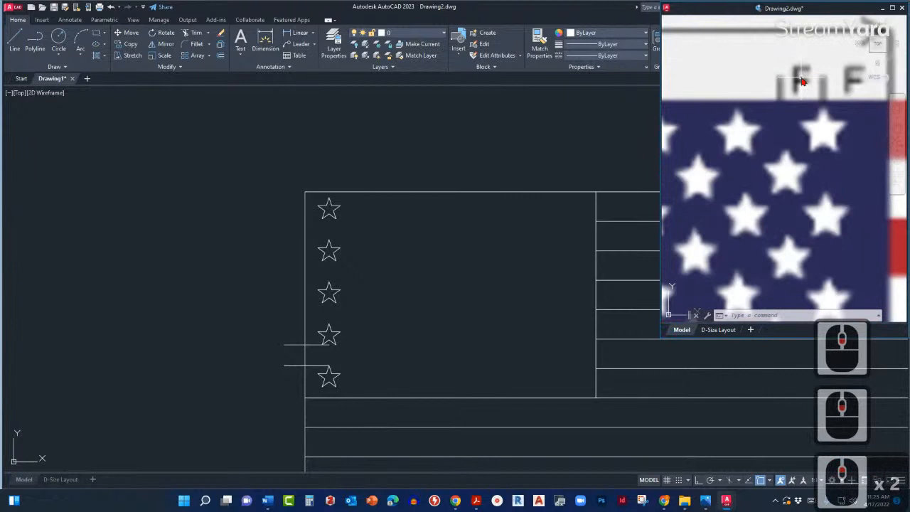
{"action": "scroll", "coordinate": [789, 85], "scroll_direction": "down", "scroll_amount": 2}
{"action": "scroll", "coordinate": [786, 86], "scroll_direction": "up", "scroll_amount": 2}
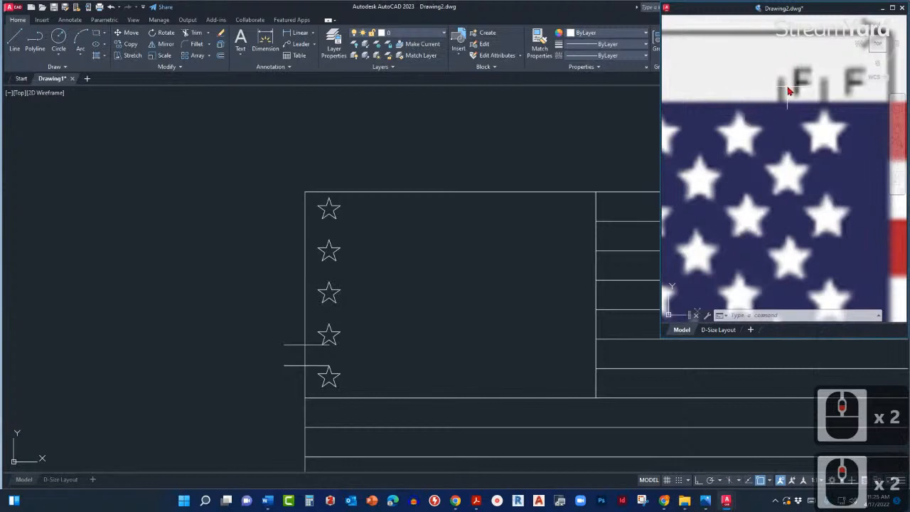
{"action": "scroll", "coordinate": [770, 96], "scroll_direction": "down", "scroll_amount": 2}
{"action": "scroll", "coordinate": [769, 97], "scroll_direction": "down", "scroll_amount": 1}
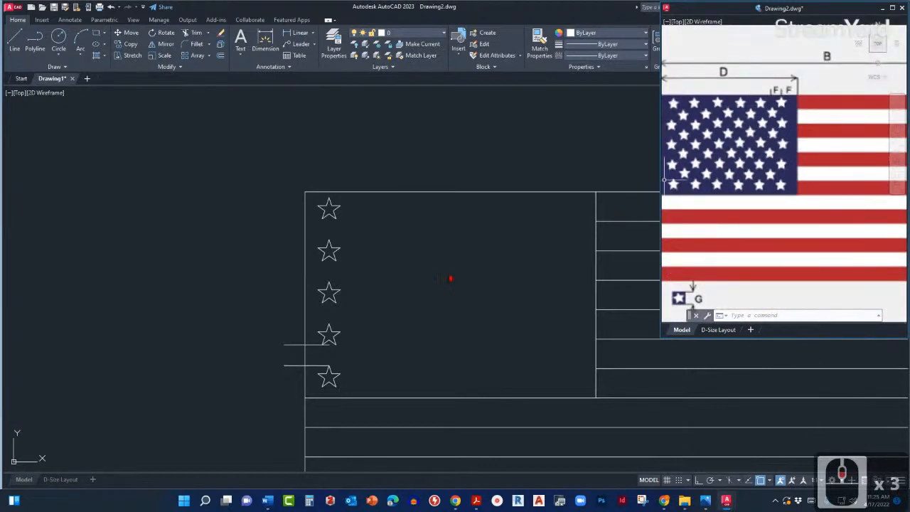
{"action": "scroll", "coordinate": [758, 175], "scroll_direction": "down", "scroll_amount": 3}
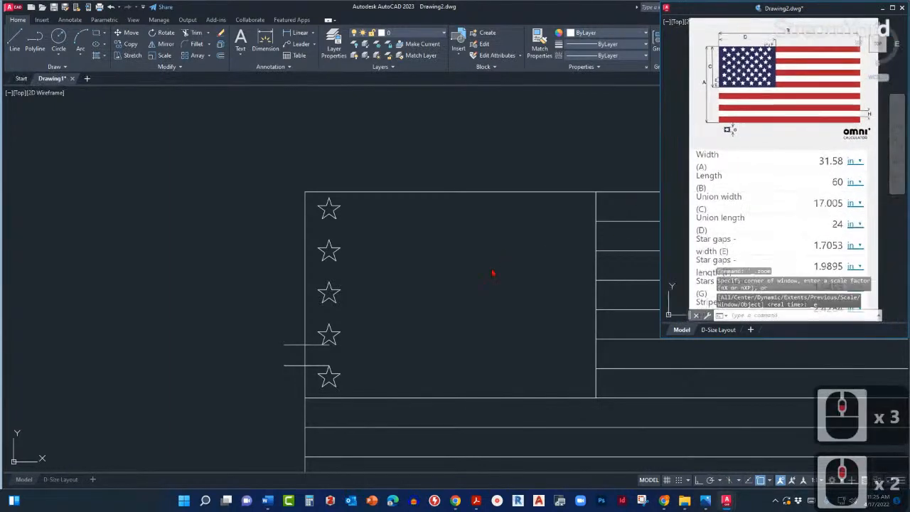
- Draw a vertical guide line from the upper tip of the top-left star straight up past the union's top edge
{"action": "left_click", "coordinate": [386, 231]}
{"action": "middle_click_drag", "start_coordinate": [386, 232], "coordinate": [431, 254]}
{"action": "type", "text": "L"}
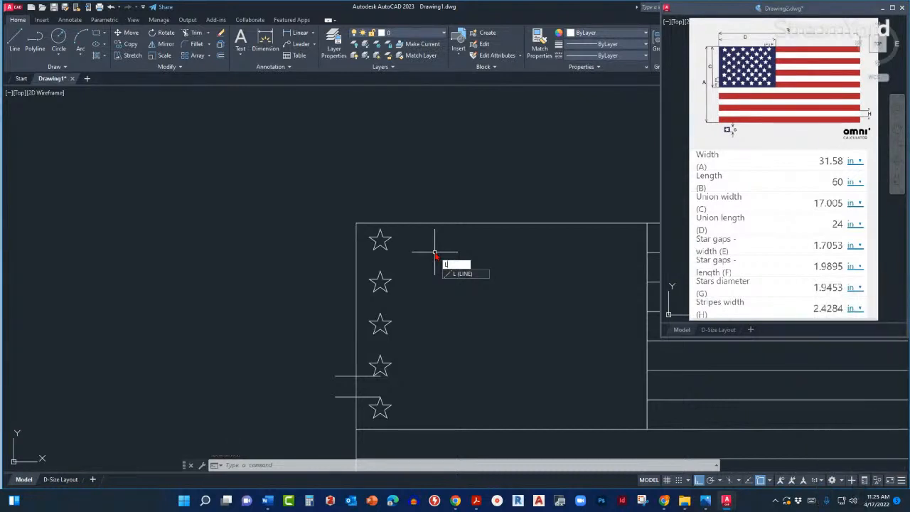
{"action": "key", "text": "Return"}
{"action": "scroll", "coordinate": [395, 239], "scroll_direction": "up", "scroll_amount": 2}
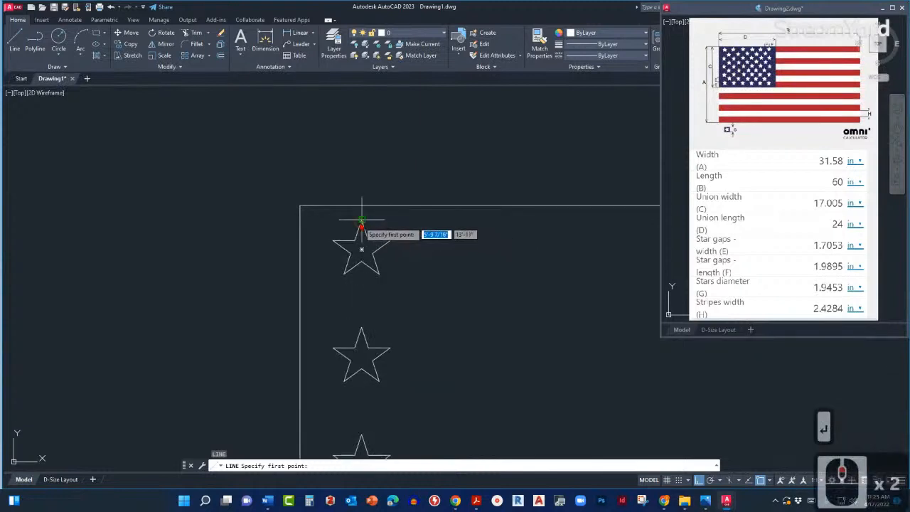
{"action": "left_click", "coordinate": [361, 220]}
{"action": "left_click", "coordinate": [361, 141]}
{"action": "key", "text": "Escape"}
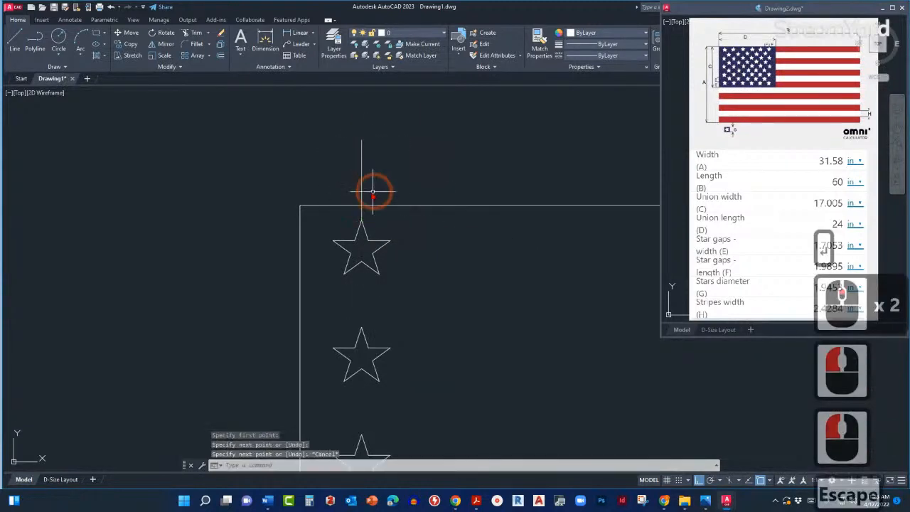
- Offset the vertical guide line 1.9895 in to the right, and offset the resulting line by the same distance again
{"action": "type", "text": "o"}
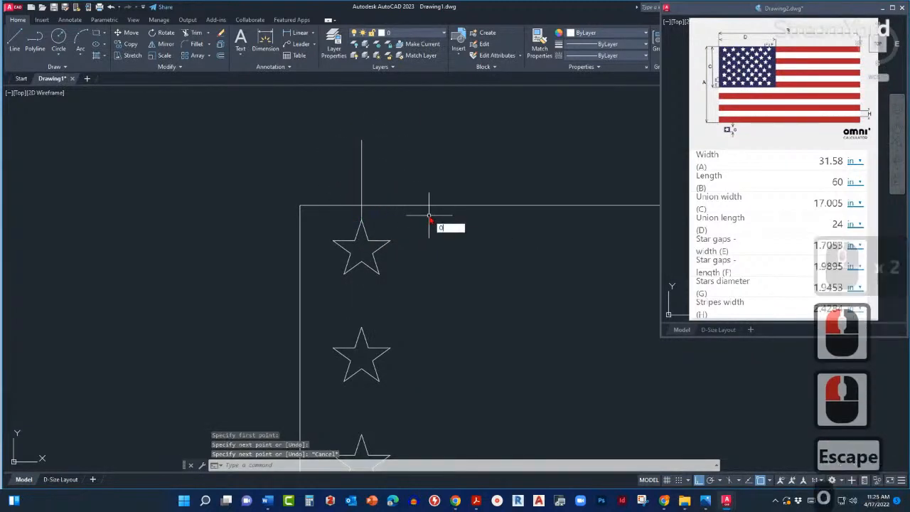
{"action": "key", "text": "Return"}
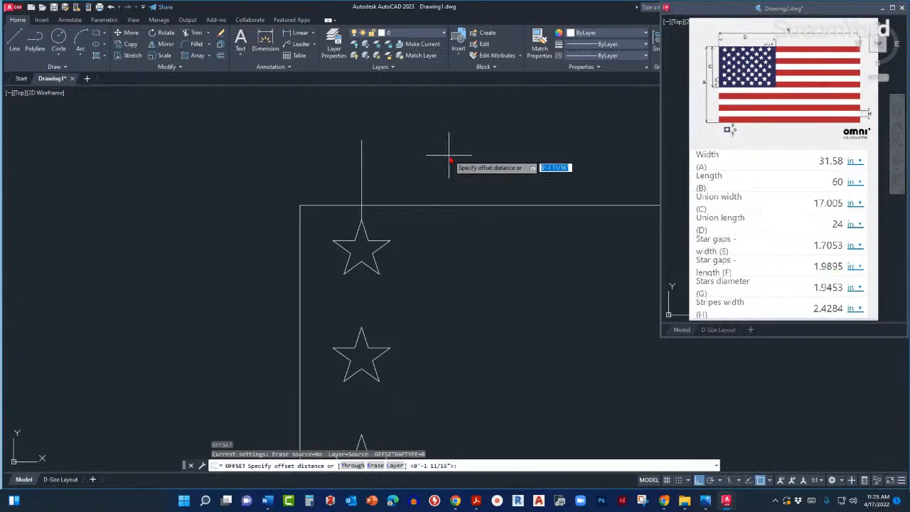
{"action": "type", "text": "1.9"}
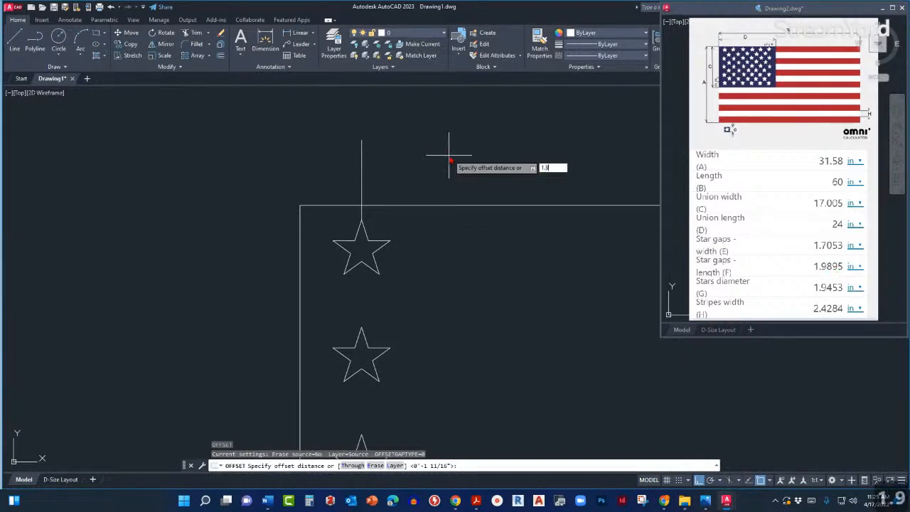
{"action": "type", "text": "8"}
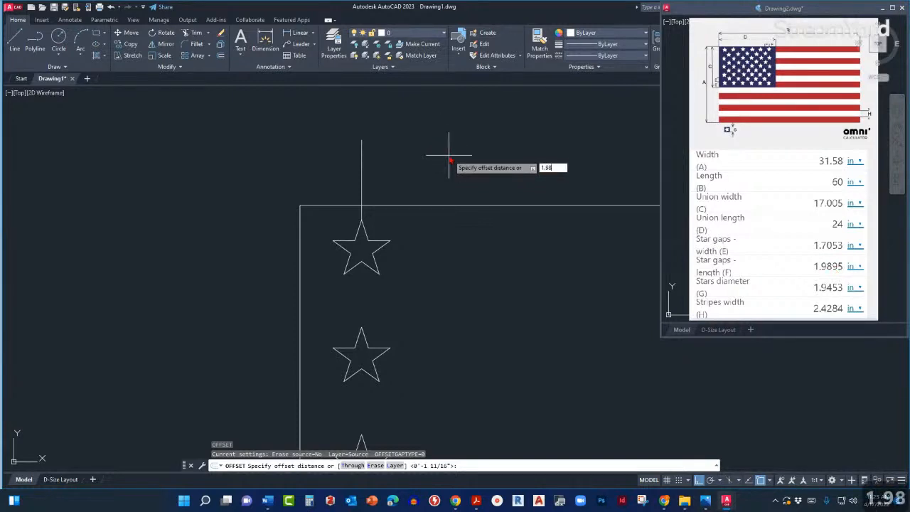
{"action": "type", "text": "9"}
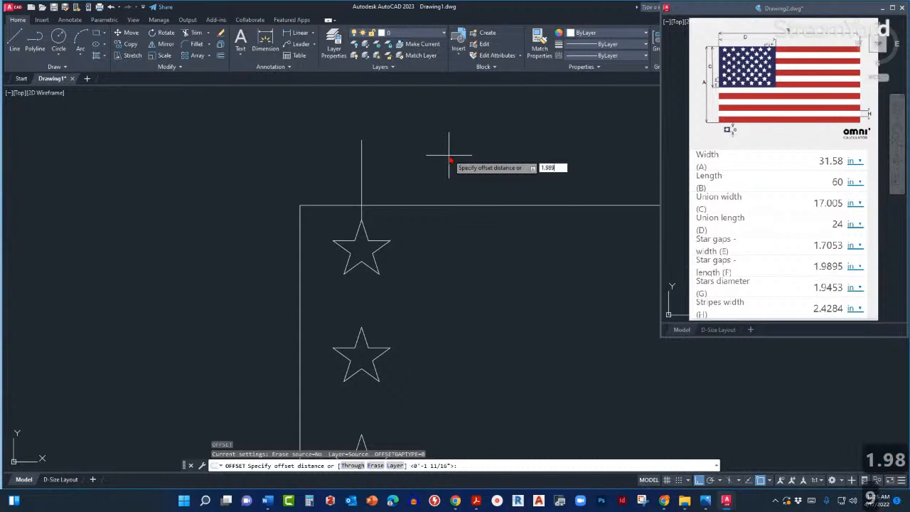
{"action": "type", "text": "5"}
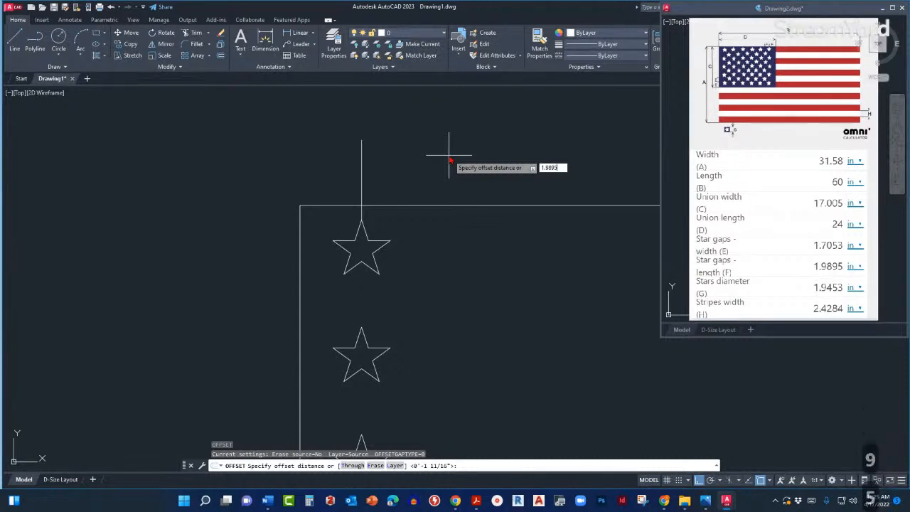
{"action": "key", "text": "Return"}
{"action": "left_click", "coordinate": [362, 173]}
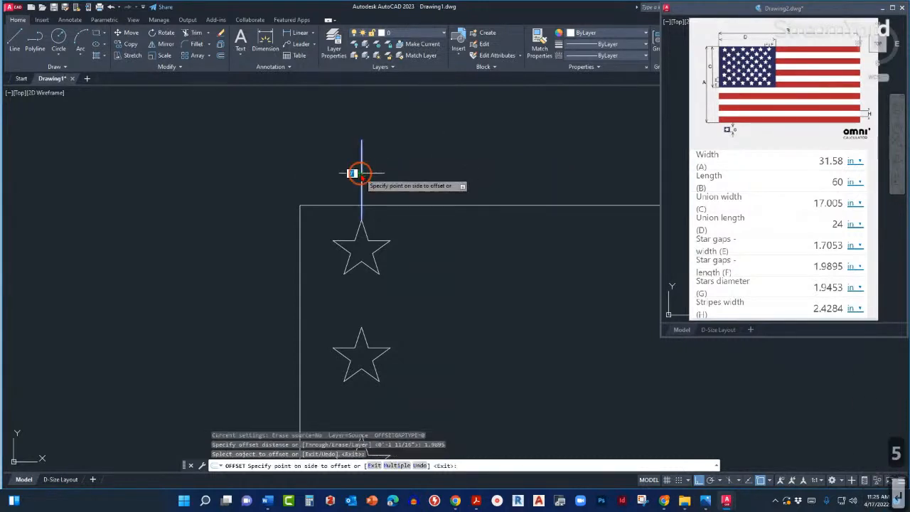
{"action": "left_click", "coordinate": [475, 172]}
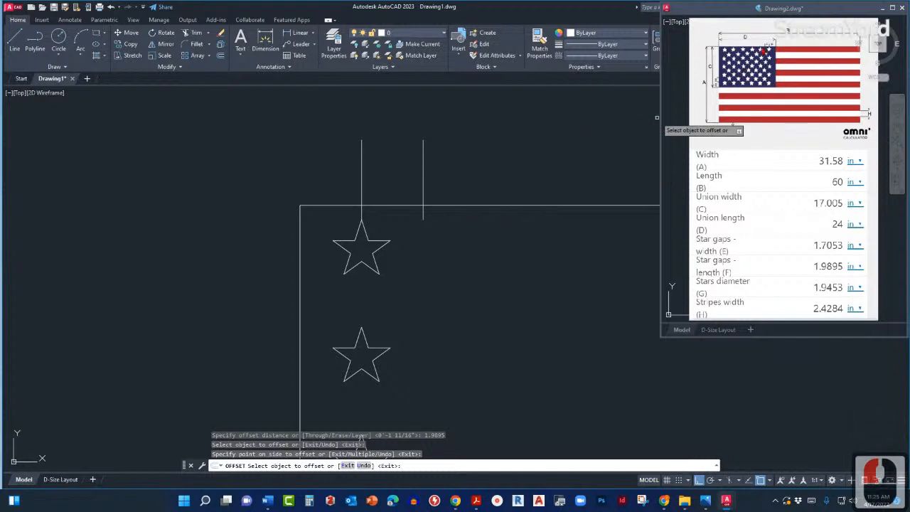
{"action": "left_click", "coordinate": [422, 161]}
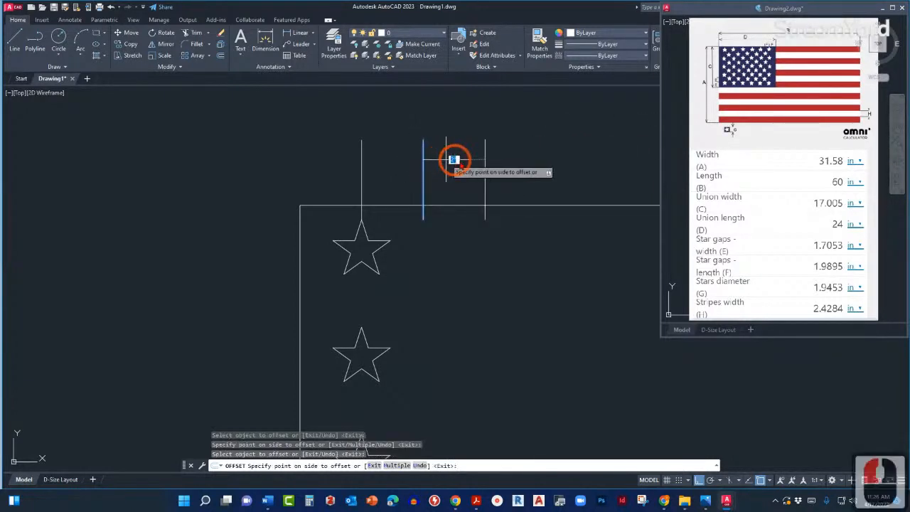
{"action": "left_click", "coordinate": [522, 162]}
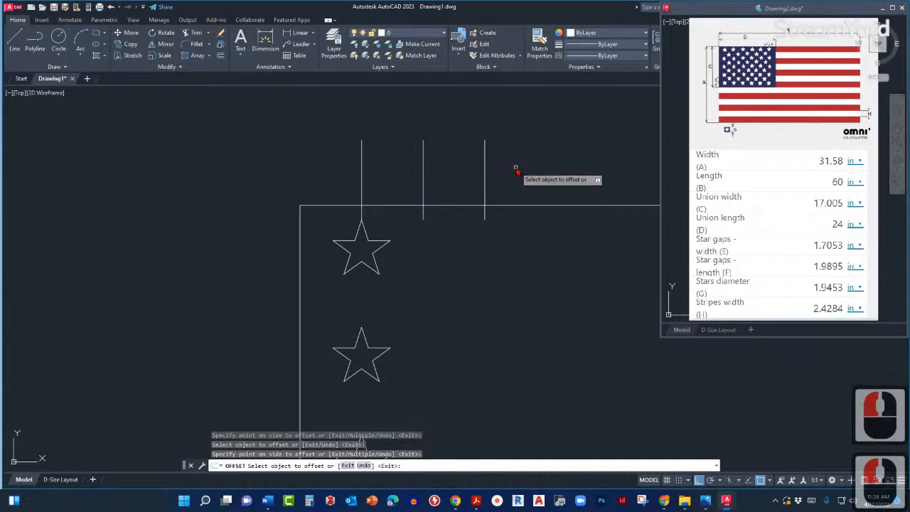
{"action": "key", "text": "Return"}
- Start copying the left column of five stars, using the top star's upper tip as the base point
{"action": "scroll", "coordinate": [497, 169], "scroll_direction": "down", "scroll_amount": 2}
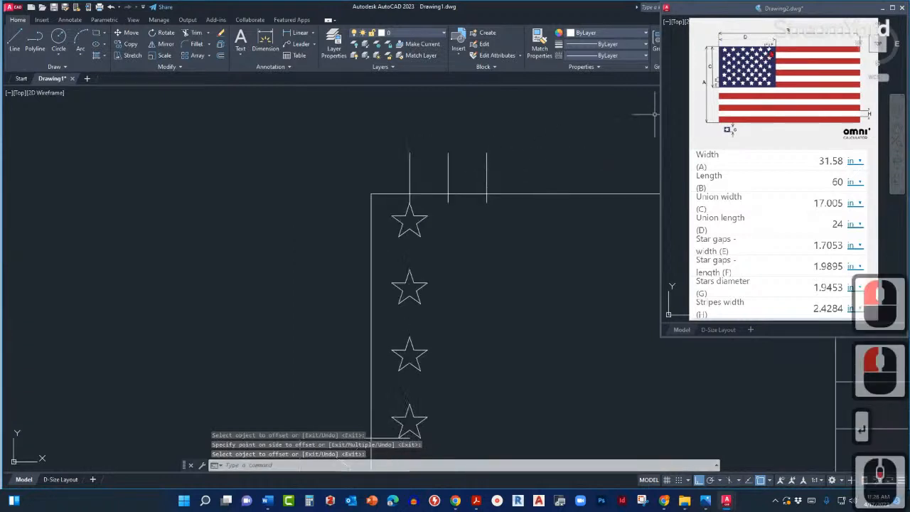
{"action": "scroll", "coordinate": [427, 185], "scroll_direction": "down", "scroll_amount": 2}
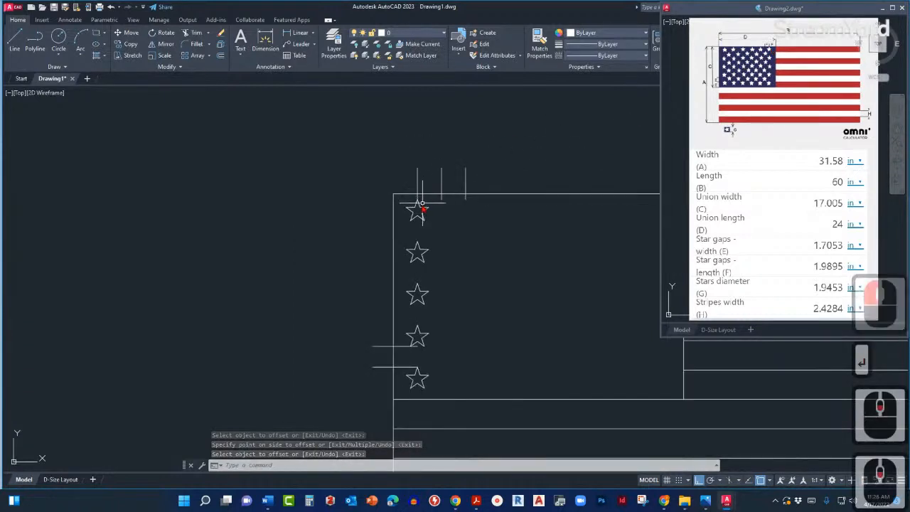
{"action": "left_click", "coordinate": [398, 147]}
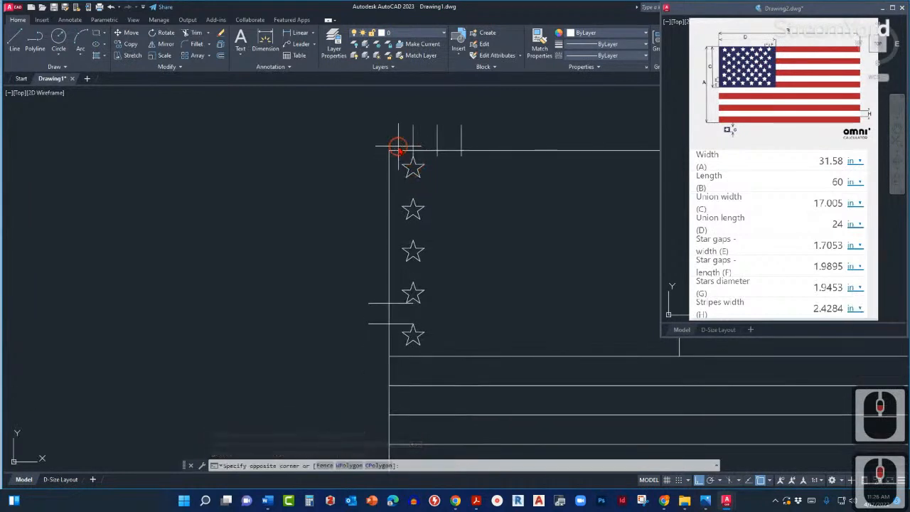
{"action": "left_click", "coordinate": [435, 355]}
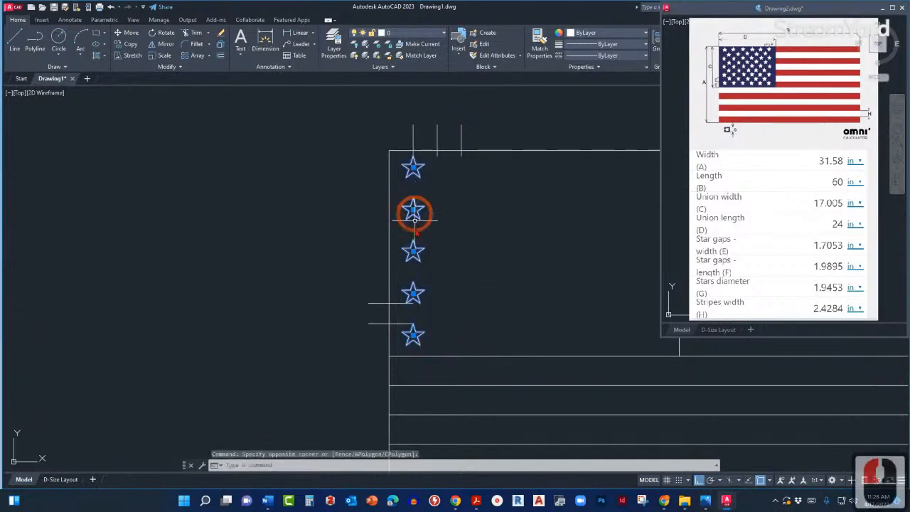
{"action": "middle_click_drag", "start_coordinate": [467, 192], "coordinate": [418, 215]}
{"action": "left_click", "coordinate": [418, 216]}
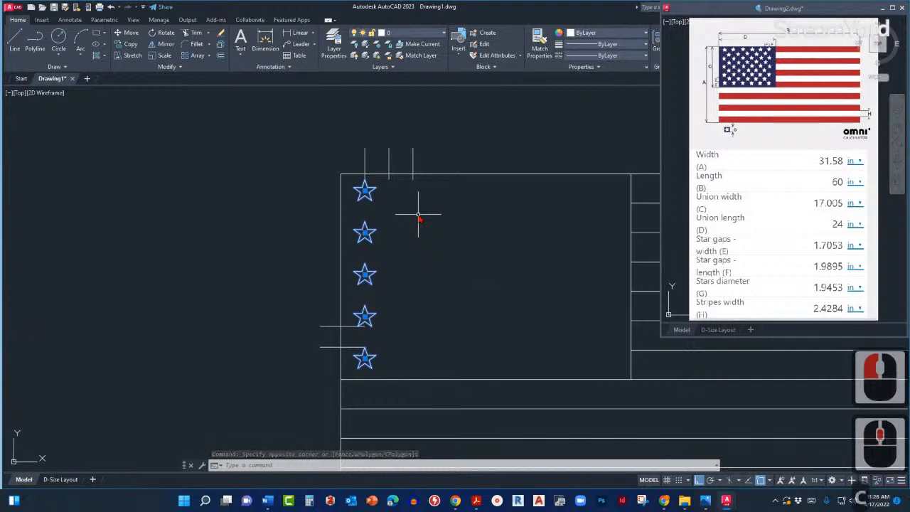
{"action": "type", "text": "co"}
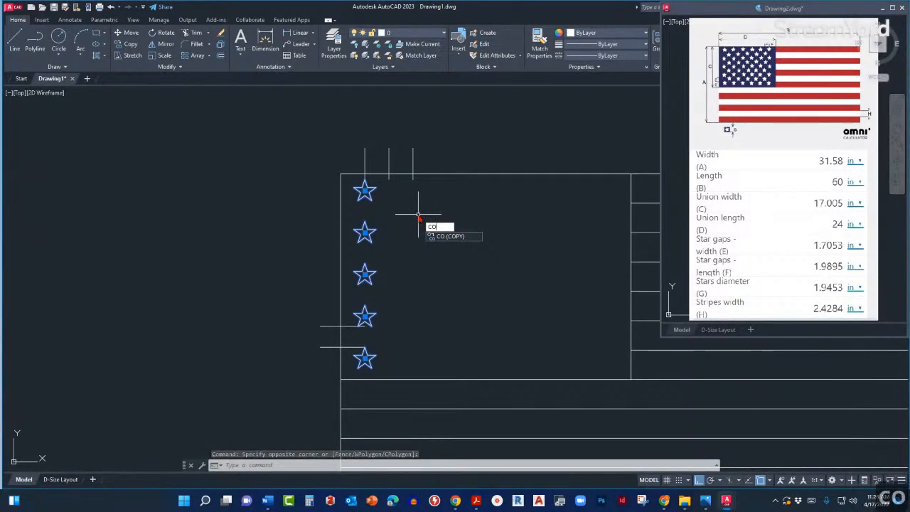
{"action": "key", "text": "Return"}
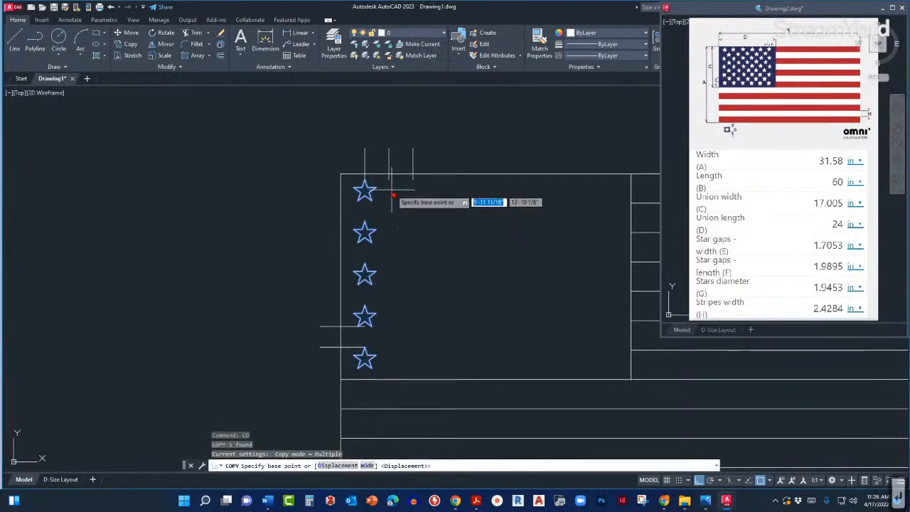
{"action": "scroll", "coordinate": [391, 192], "scroll_direction": "up", "scroll_amount": 3}
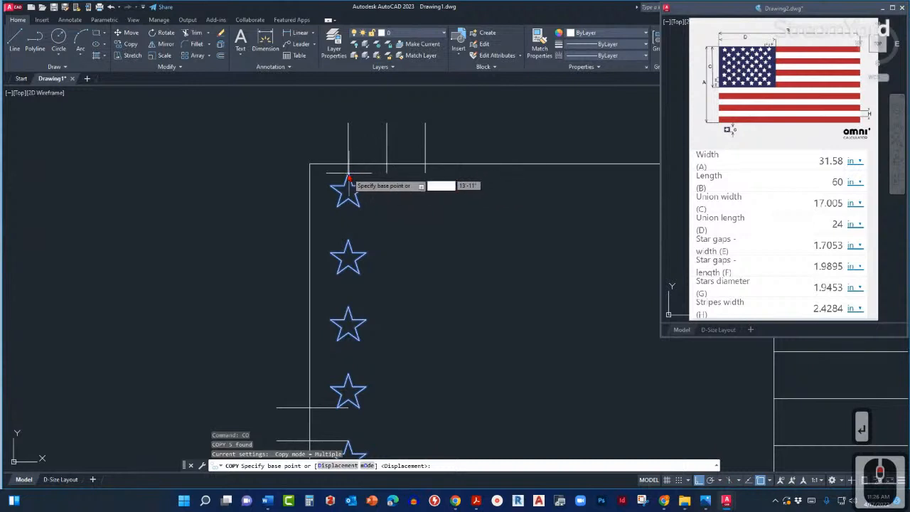
{"action": "scroll", "coordinate": [348, 175], "scroll_direction": "up", "scroll_amount": 2}
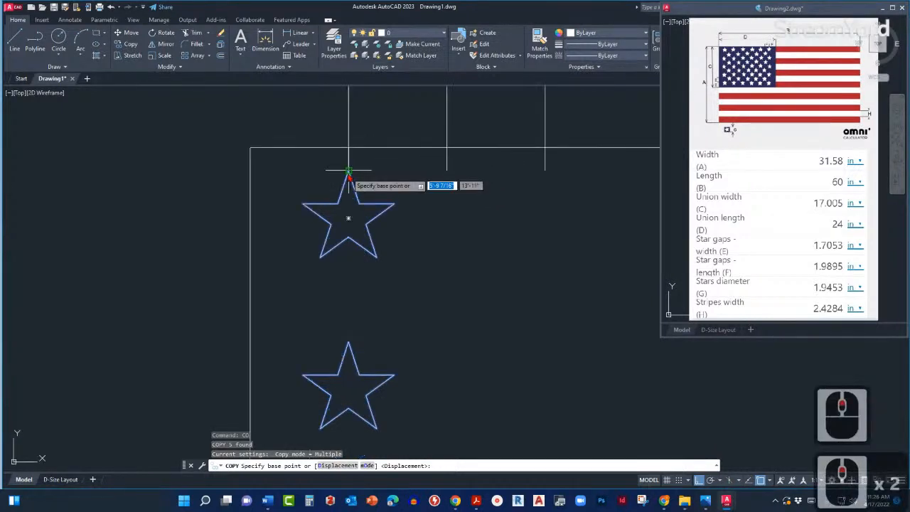
{"action": "left_click", "coordinate": [349, 174]}
{"action": "scroll", "coordinate": [375, 174], "scroll_direction": "down", "scroll_amount": 2}
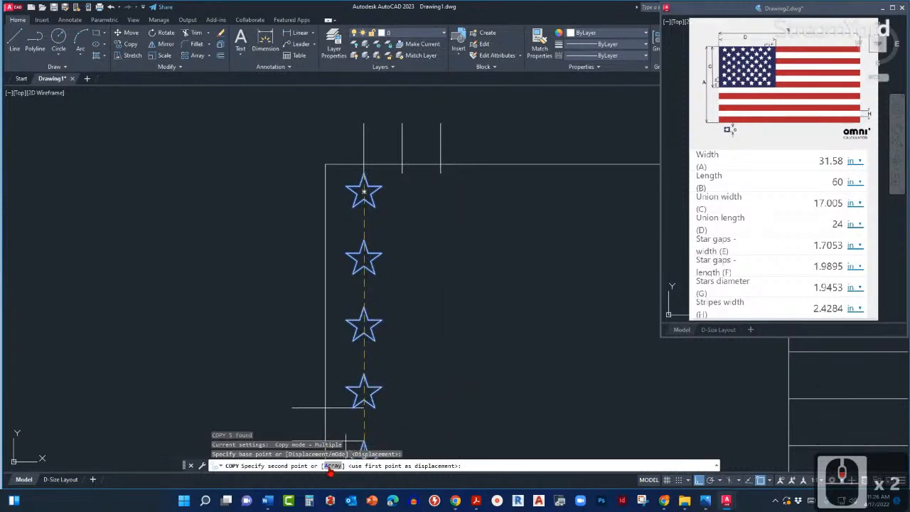
- Array the copied column as 6 items, placing the second column's top tip at the lower end of the third guide line
{"action": "type", "text": "A"}
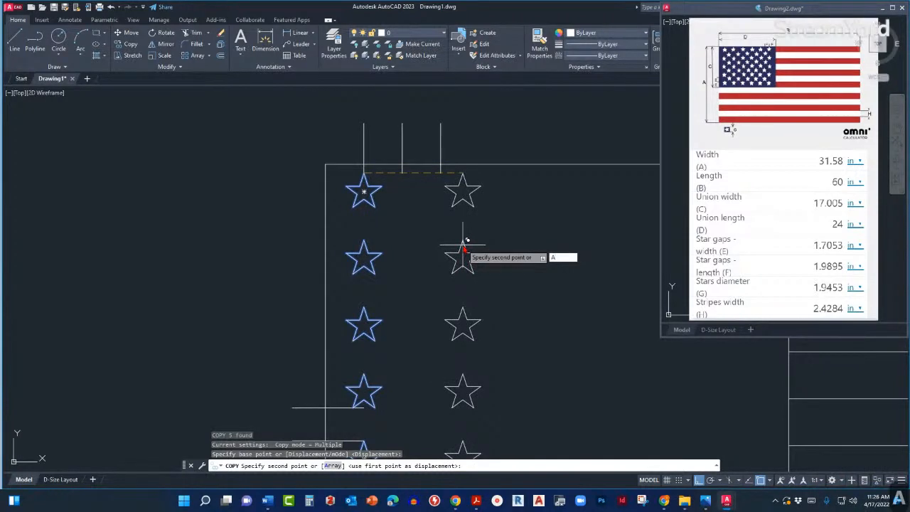
{"action": "key", "text": "Return"}
{"action": "scroll", "coordinate": [448, 242], "scroll_direction": "down", "scroll_amount": 3}
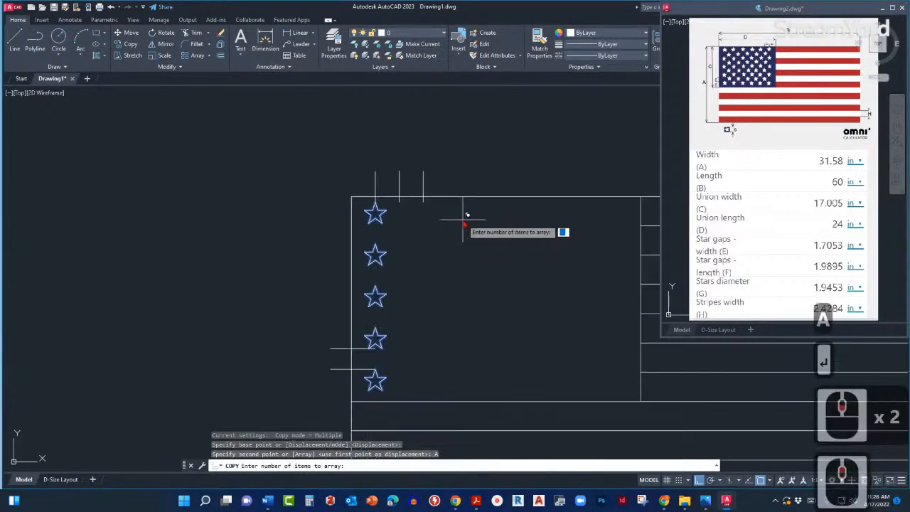
{"action": "middle_click_drag", "start_coordinate": [465, 215], "coordinate": [413, 209]}
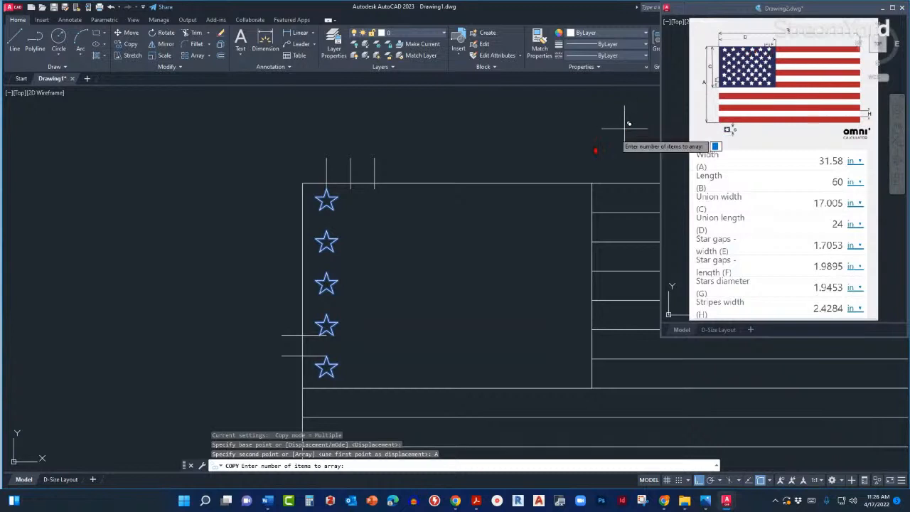
{"action": "type", "text": "8"}
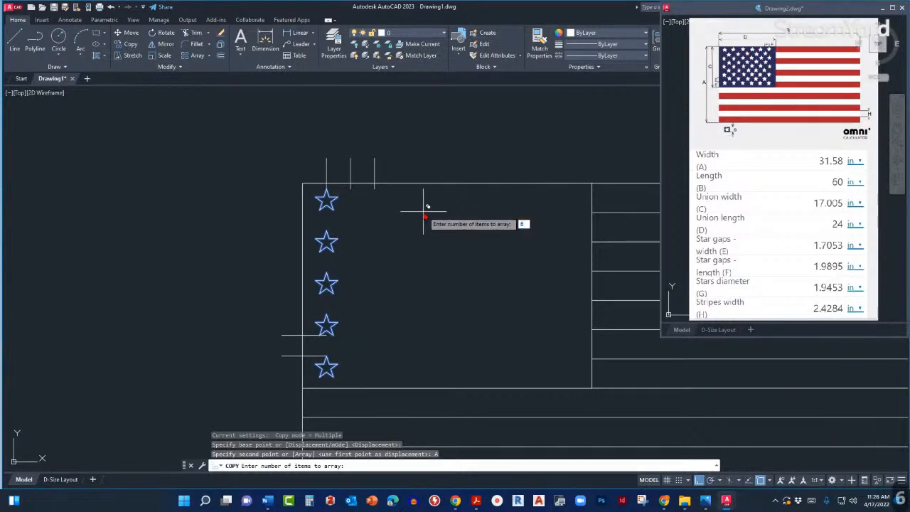
{"action": "key", "text": "Return"}
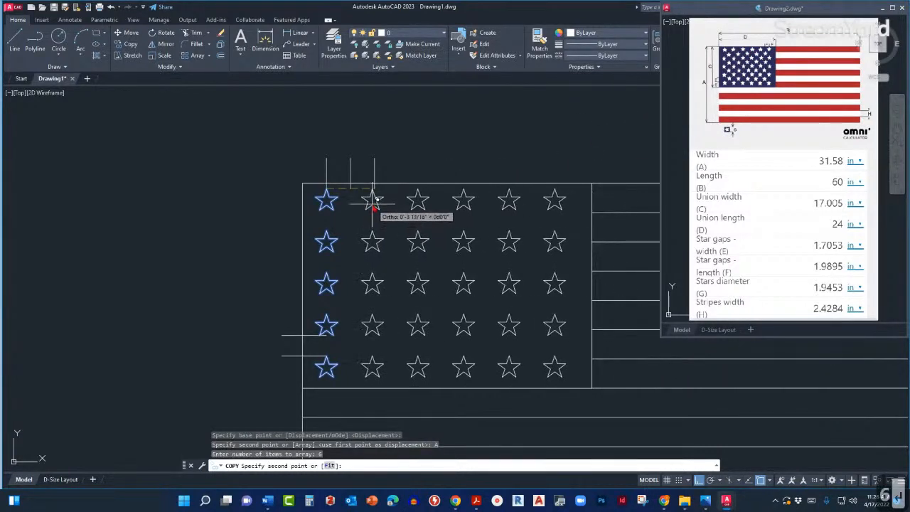
{"action": "scroll", "coordinate": [373, 199], "scroll_direction": "up", "scroll_amount": 2}
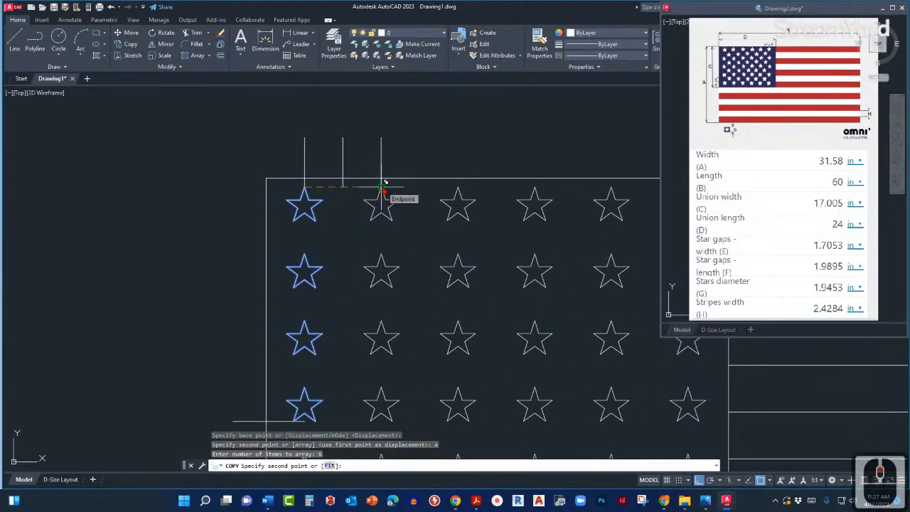
{"action": "left_click", "coordinate": [382, 186]}
{"action": "scroll", "coordinate": [381, 193], "scroll_direction": "down", "scroll_amount": 2}
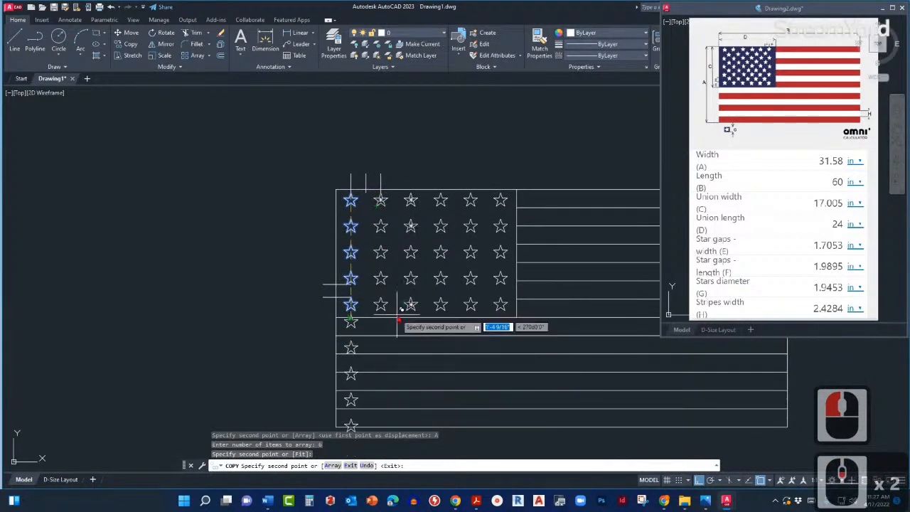
{"action": "key", "text": "Escape"}
- Check the staggered stars in the reference flag's lower union and start copying the bottom-left star from its geometric center
{"action": "scroll", "coordinate": [463, 242], "scroll_direction": "up", "scroll_amount": 2}
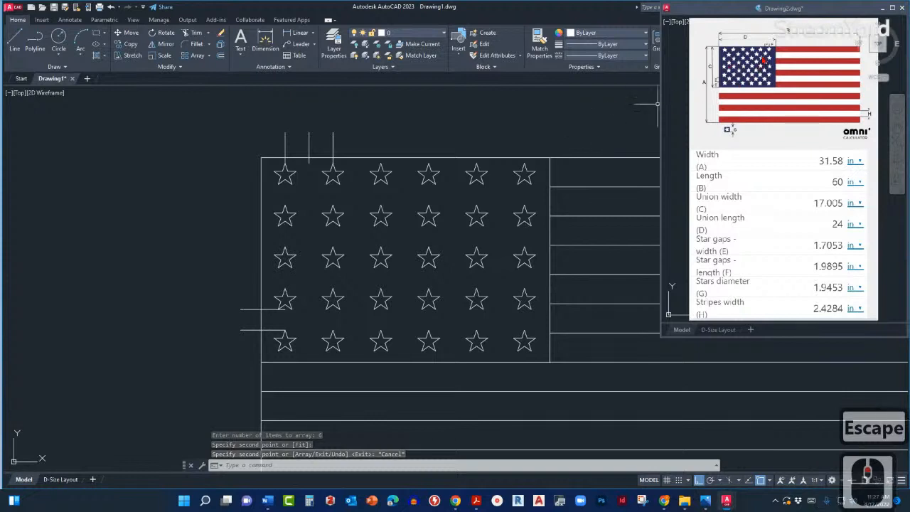
{"action": "middle_click_drag", "start_coordinate": [507, 138], "coordinate": [528, 148]}
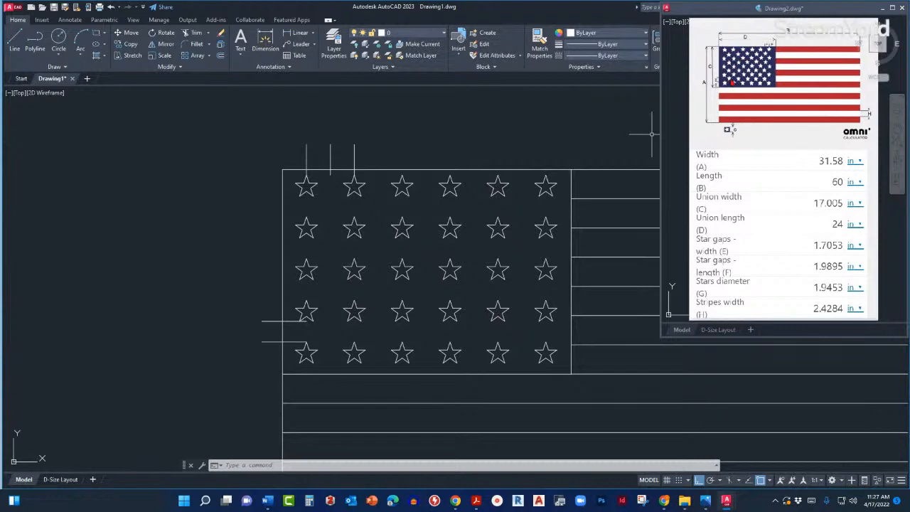
{"action": "scroll", "coordinate": [722, 82], "scroll_direction": "up", "scroll_amount": 3}
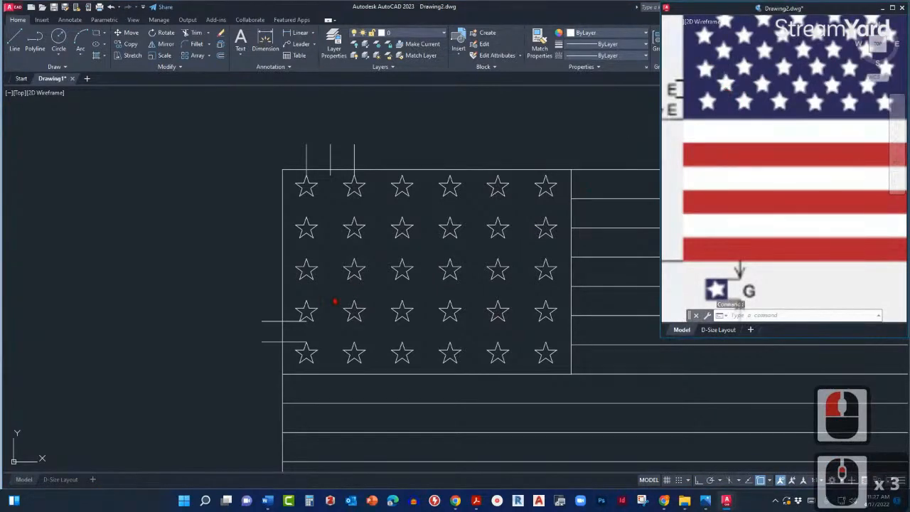
{"action": "left_click", "coordinate": [328, 309]}
{"action": "middle_click_drag", "start_coordinate": [335, 321], "coordinate": [382, 315]}
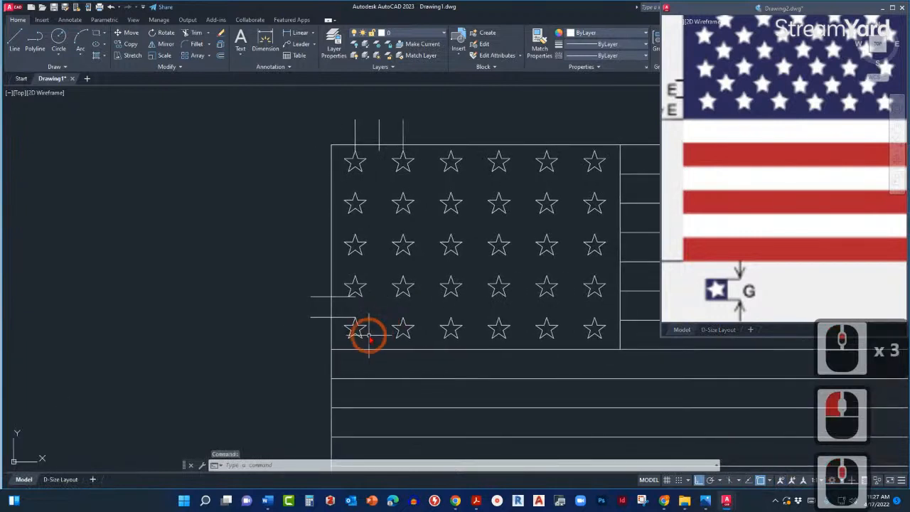
{"action": "scroll", "coordinate": [369, 339], "scroll_direction": "up", "scroll_amount": 2}
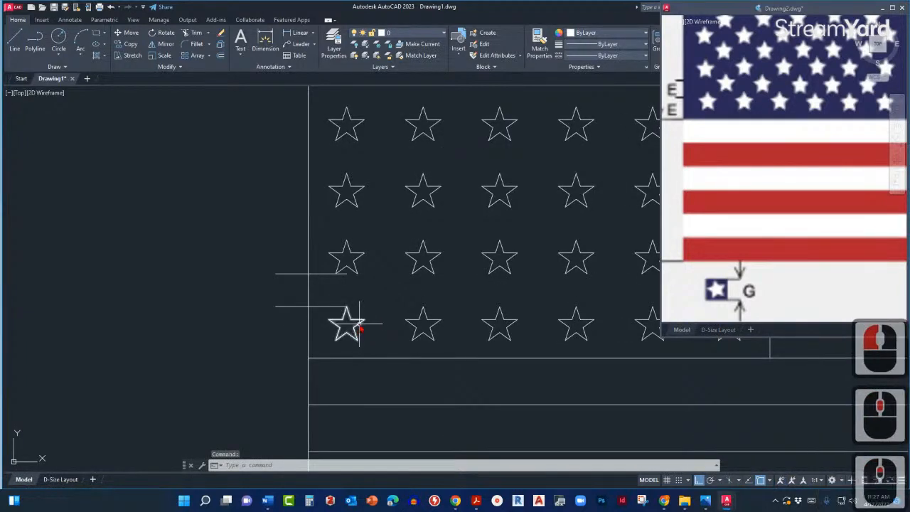
{"action": "left_click", "coordinate": [351, 328]}
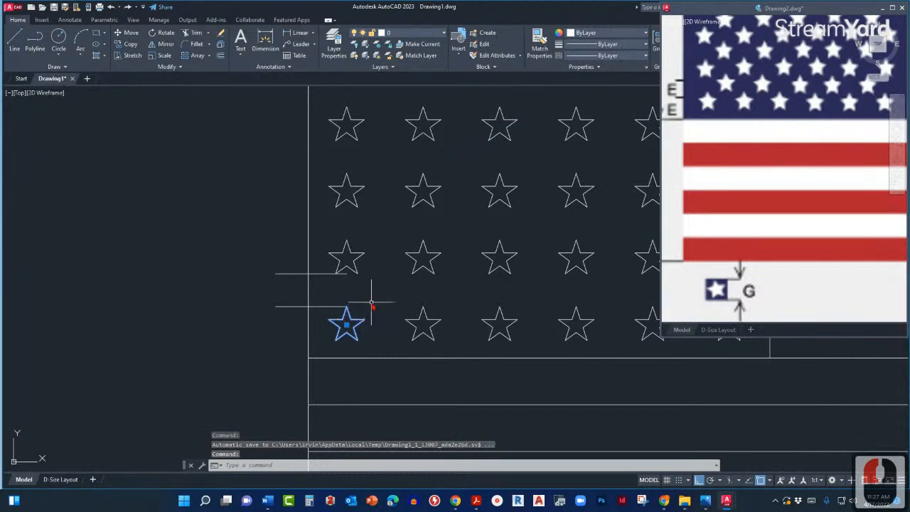
{"action": "type", "text": "co"}
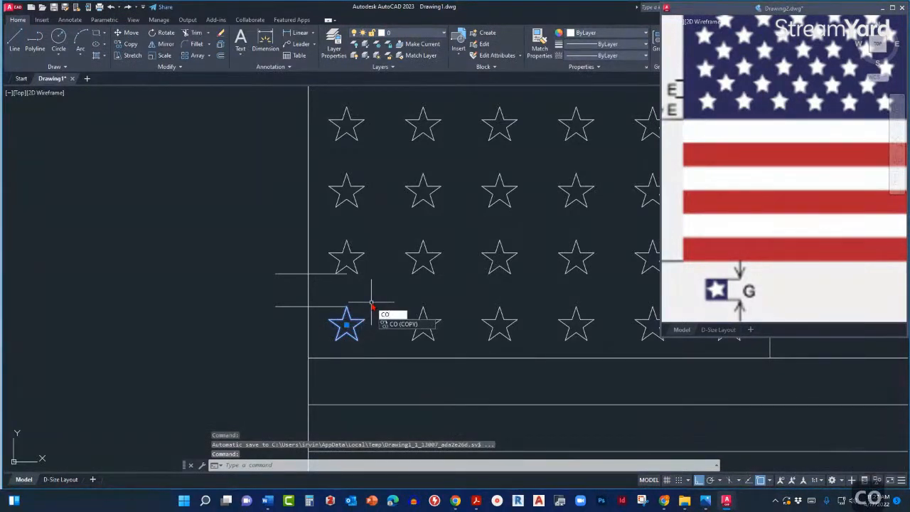
{"action": "key", "text": "Return"}
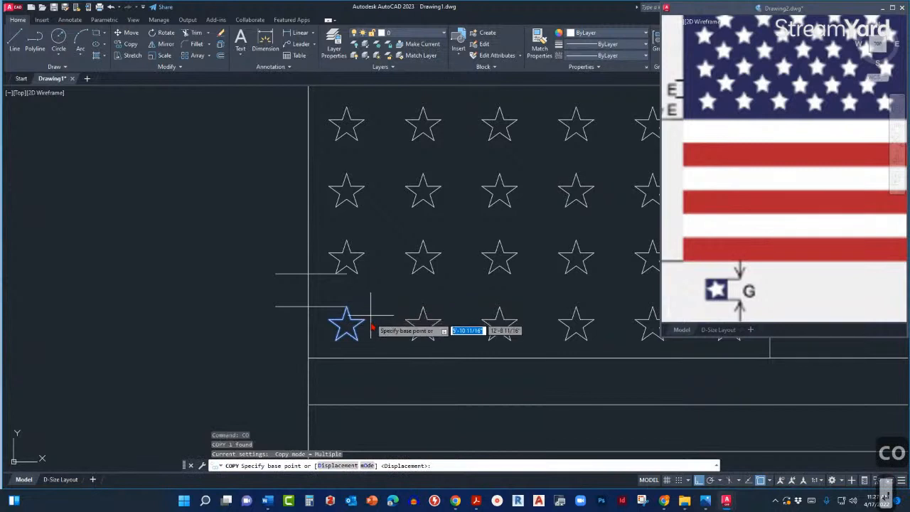
{"action": "scroll", "coordinate": [362, 332], "scroll_direction": "up", "scroll_amount": 2}
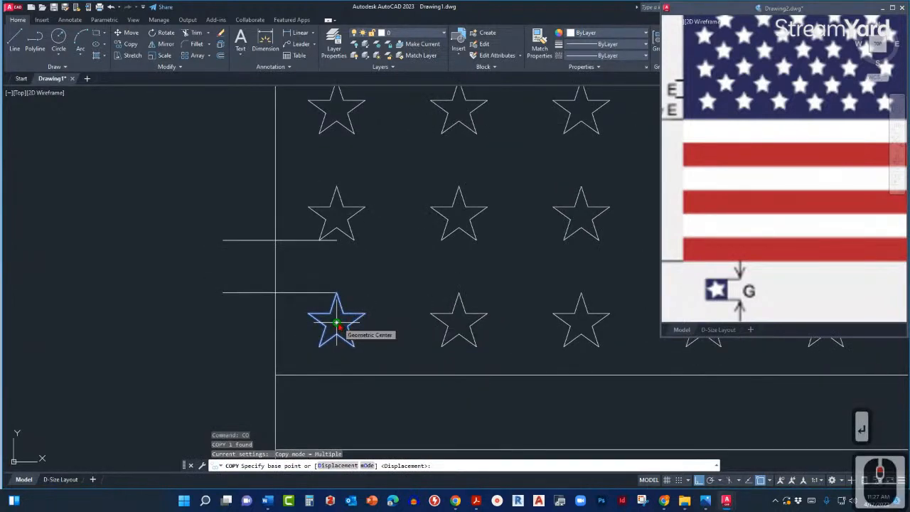
{"action": "left_click", "coordinate": [336, 324]}
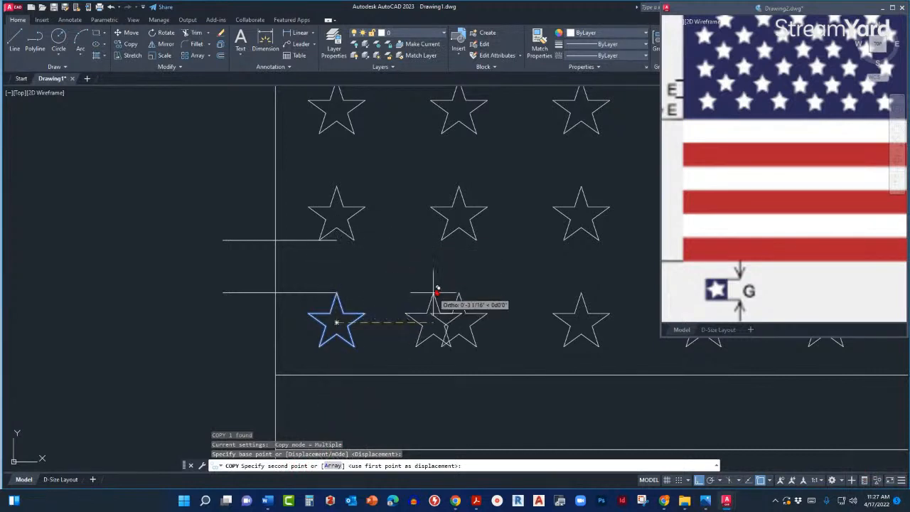
- Place one star copy midway (M2P) between the centers of the first column's fourth star and the second column's bottom star
{"action": "left_click", "coordinate": [365, 221]}
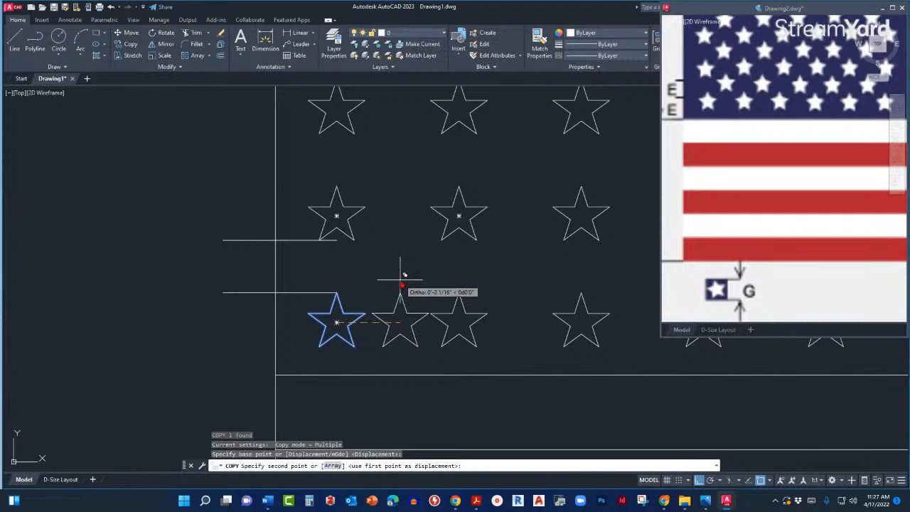
{"action": "type", "text": "M2P"}
{"action": "key", "text": "Return"}
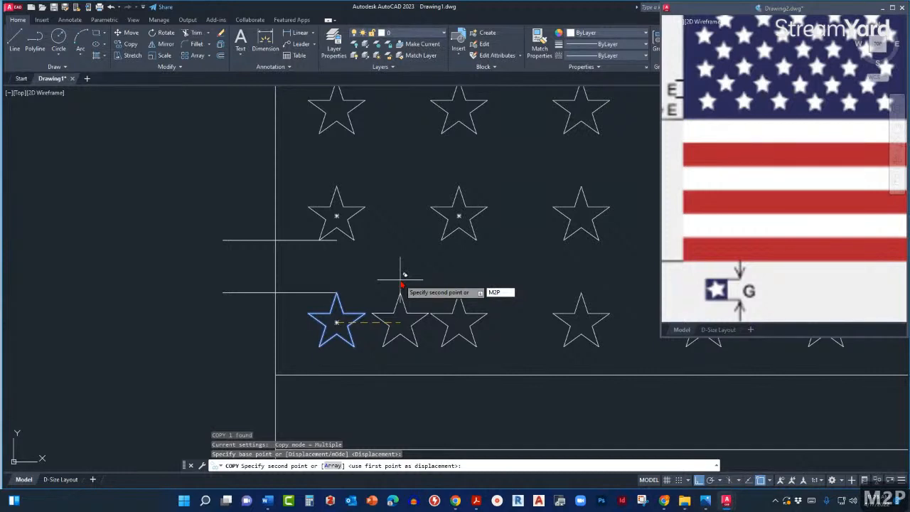
{"action": "key", "text": "Return"}
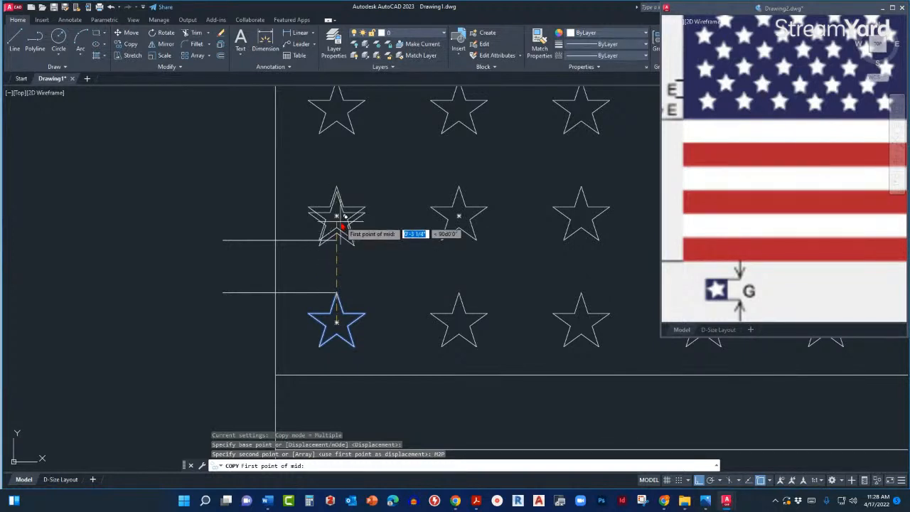
{"action": "left_click", "coordinate": [337, 214]}
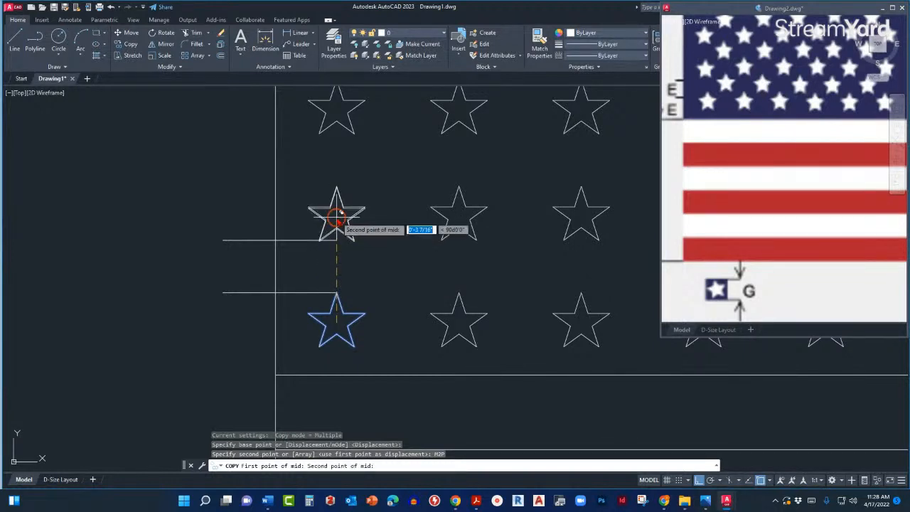
{"action": "left_click", "coordinate": [459, 324]}
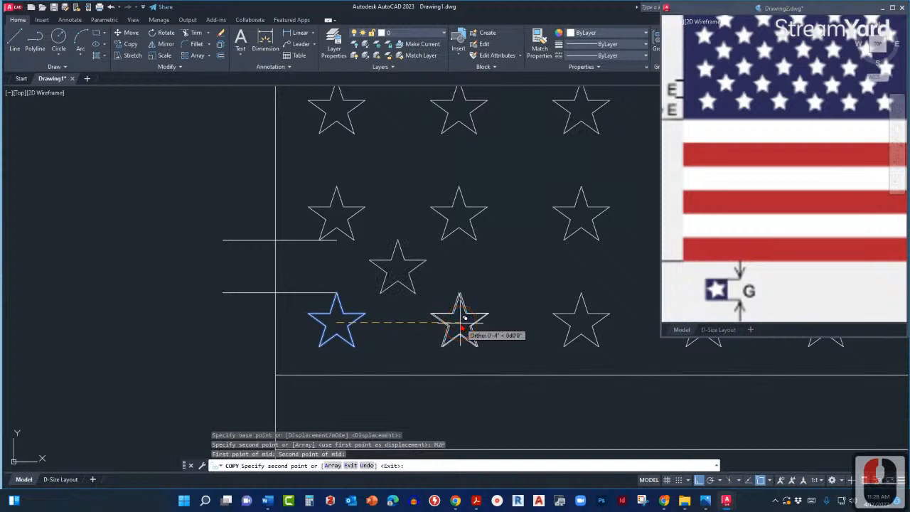
{"action": "key", "text": "Escape"}
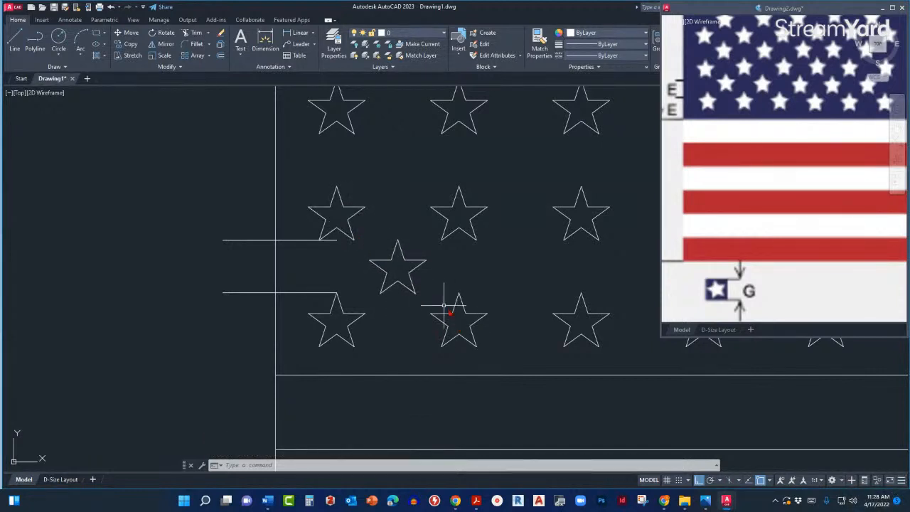
- Compare the union's star grid and its single staggered star with the star pattern on the full reference flag
{"action": "scroll", "coordinate": [386, 305], "scroll_direction": "down", "scroll_amount": 2}
{"action": "middle_click", "coordinate": [403, 297]}
{"action": "middle_click", "coordinate": [402, 298]}
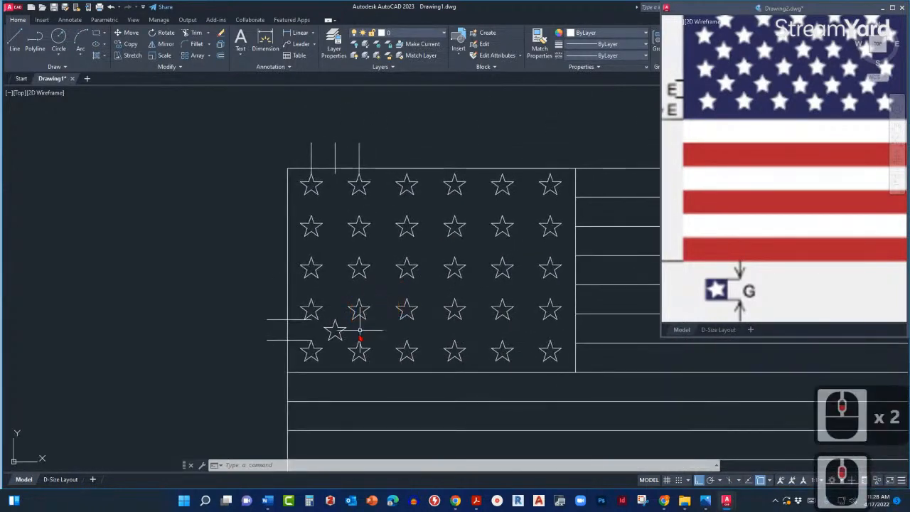
{"action": "middle_click", "coordinate": [698, 176]}
{"action": "middle_click", "coordinate": [699, 176]}
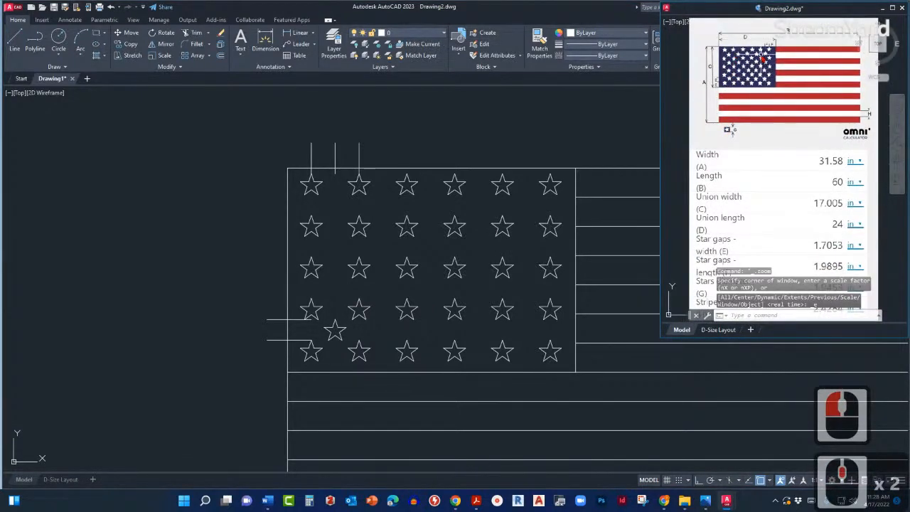
- Start copying the staggered star from its geometric center with the Array option, checking the star layout against the reference flag's union
{"action": "scroll", "coordinate": [735, 71], "scroll_direction": "up", "scroll_amount": 4}
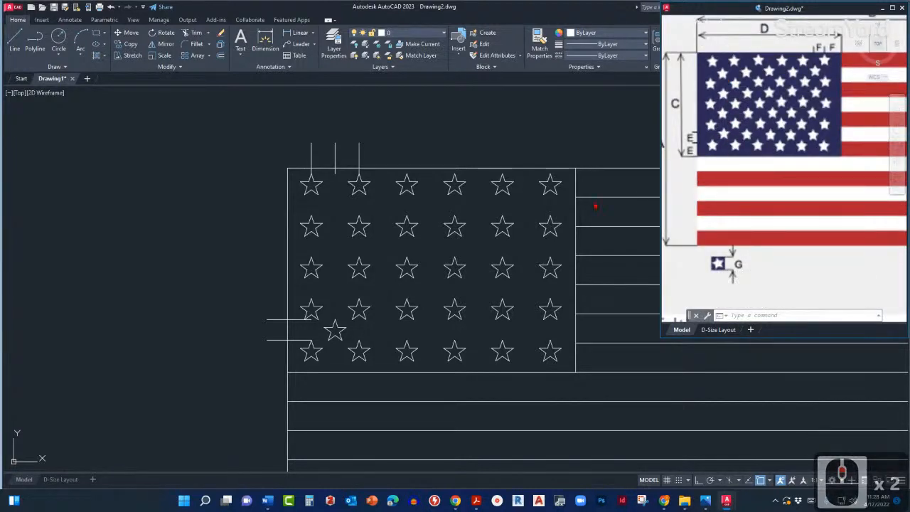
{"action": "left_click", "coordinate": [334, 327]}
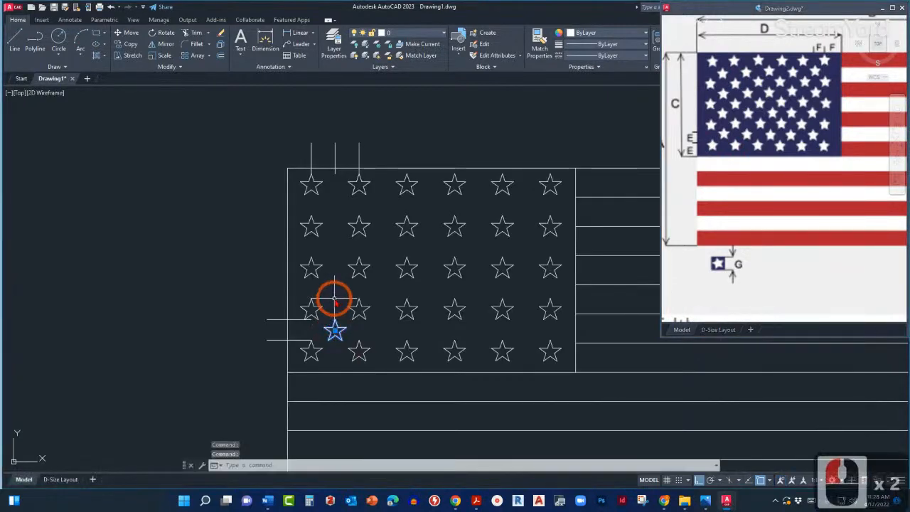
{"action": "type", "text": "co"}
{"action": "key", "text": "Return"}
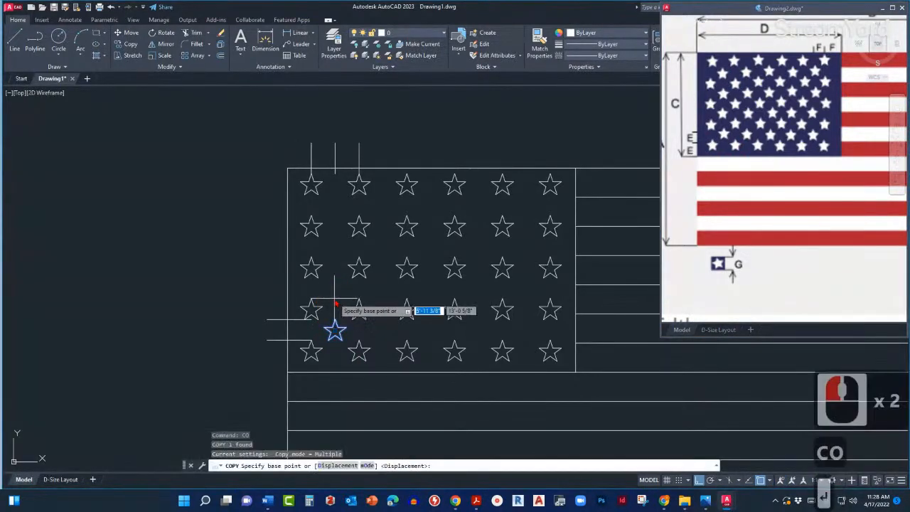
{"action": "scroll", "coordinate": [334, 304], "scroll_direction": "up", "scroll_amount": 3}
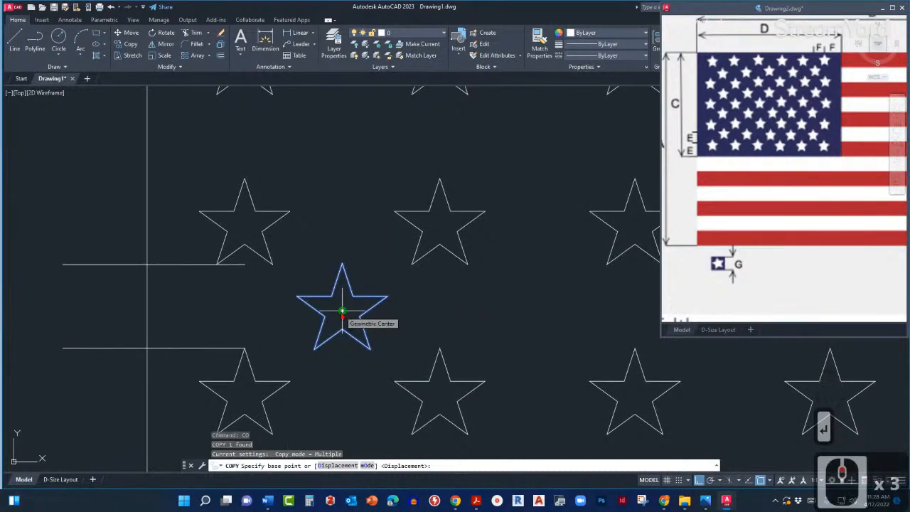
{"action": "left_click", "coordinate": [342, 311]}
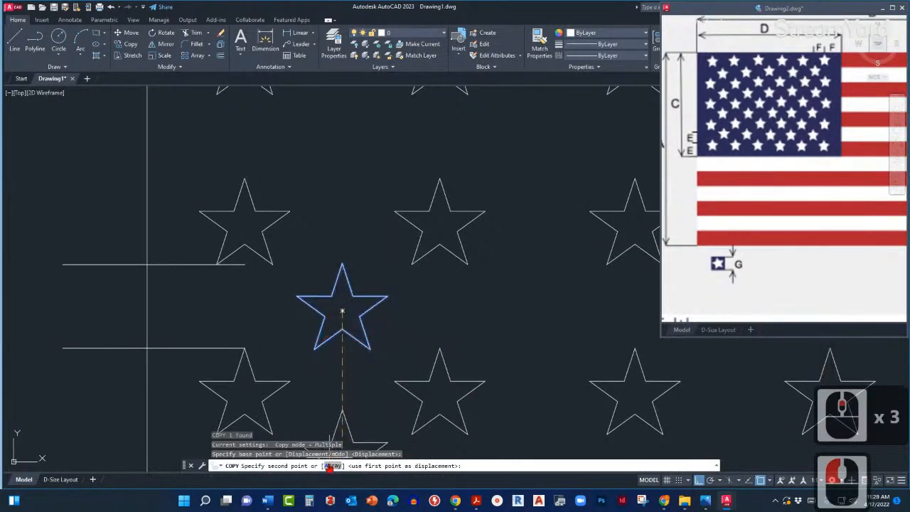
{"action": "left_click", "coordinate": [330, 466]}
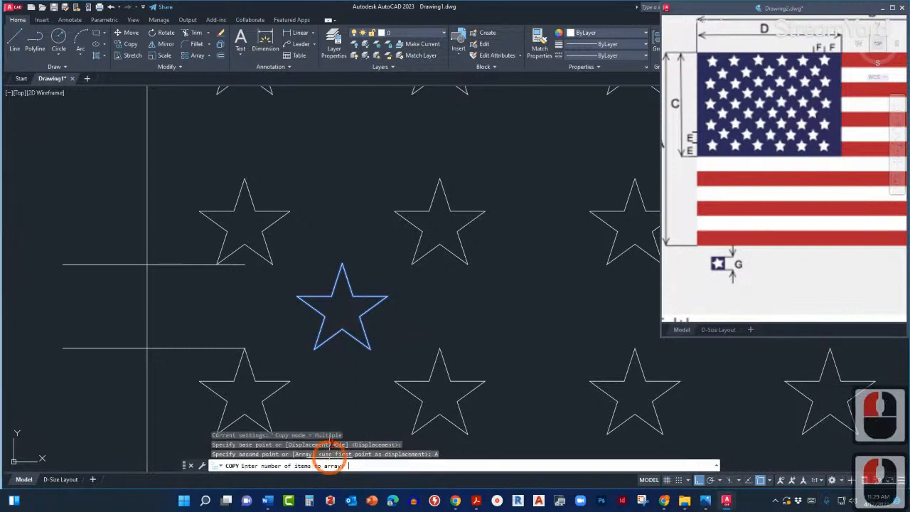
{"action": "scroll", "coordinate": [361, 325], "scroll_direction": "down", "scroll_amount": 2}
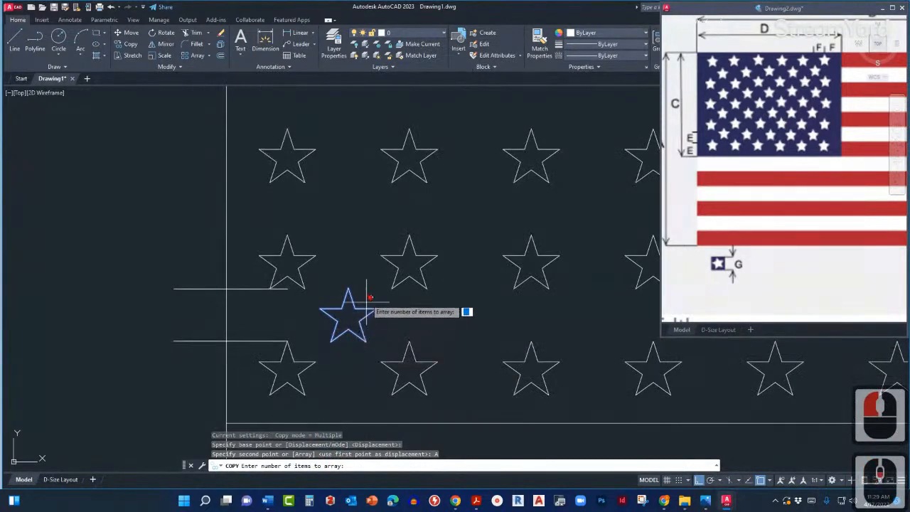
{"action": "scroll", "coordinate": [366, 300], "scroll_direction": "down", "scroll_amount": 2}
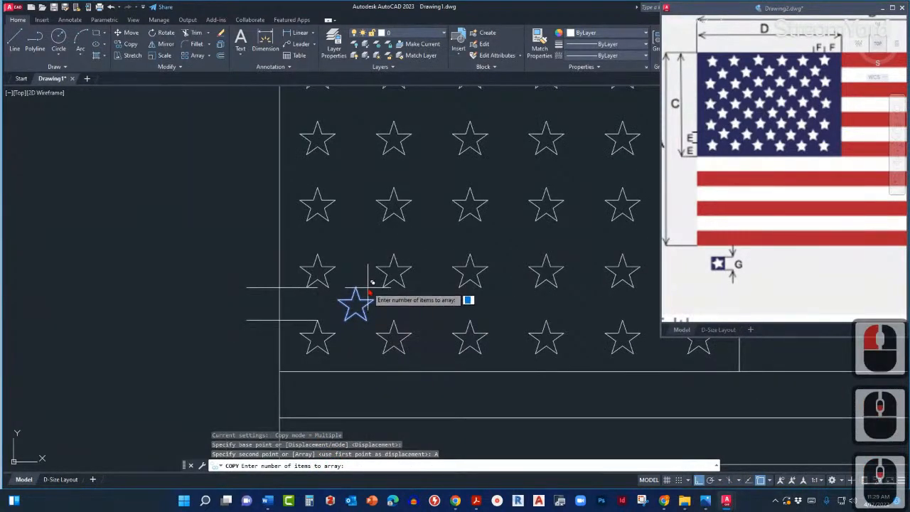
{"action": "scroll", "coordinate": [371, 283], "scroll_direction": "down", "scroll_amount": 2}
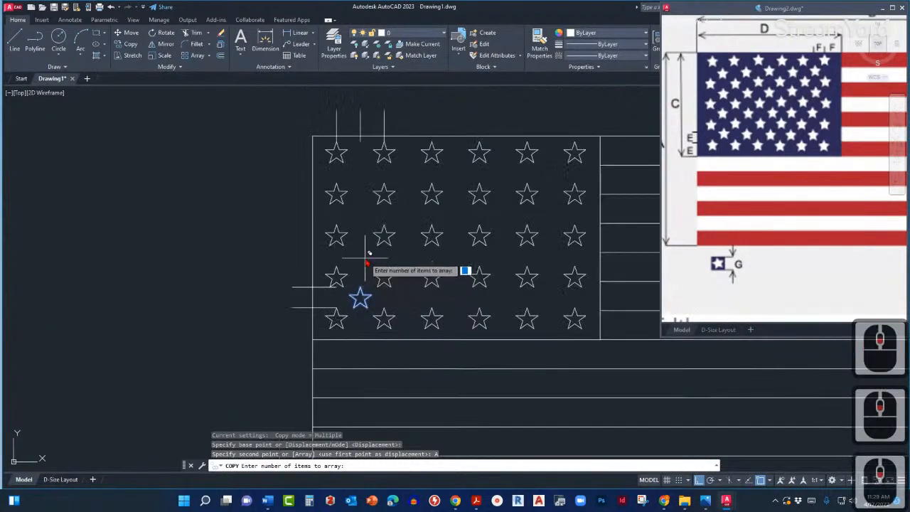
- Array-copy the offset star upward as 4 items, spaced to the midpoint (M2P) between the first-column third-row and second-column fourth-row star centers
{"action": "type", "text": "5"}
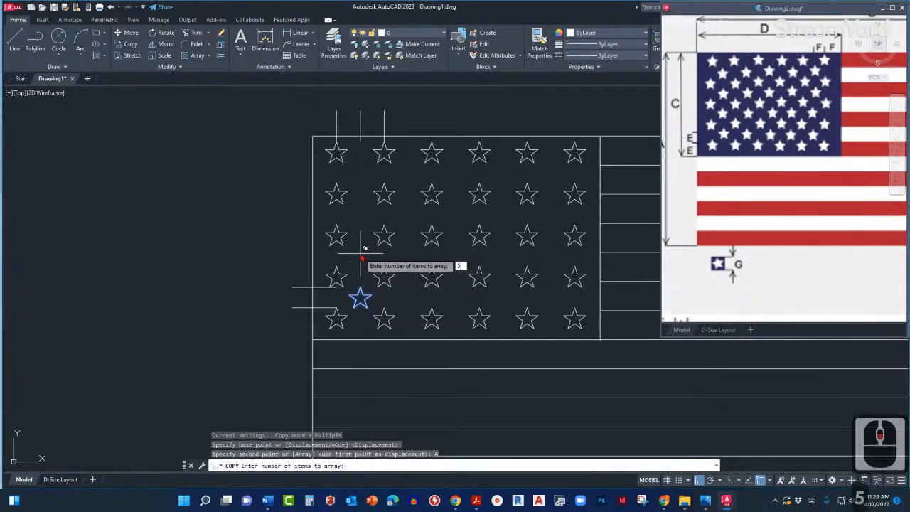
{"action": "key", "text": "BackSpace"}
{"action": "type", "text": "4"}
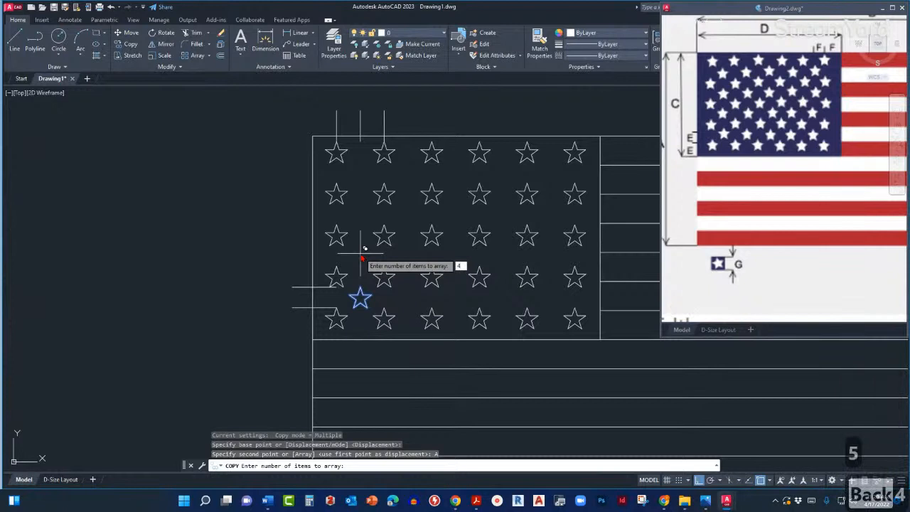
{"action": "key", "text": "Return"}
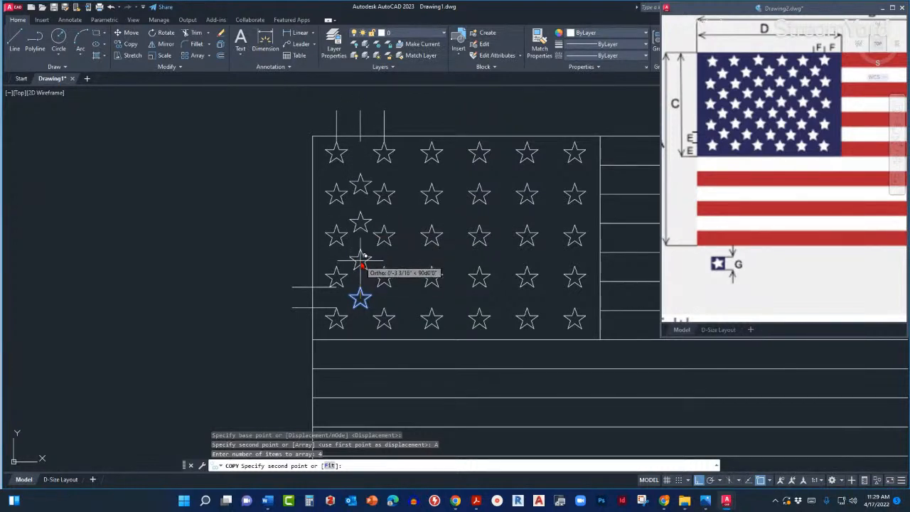
{"action": "scroll", "coordinate": [361, 256], "scroll_direction": "up", "scroll_amount": 2}
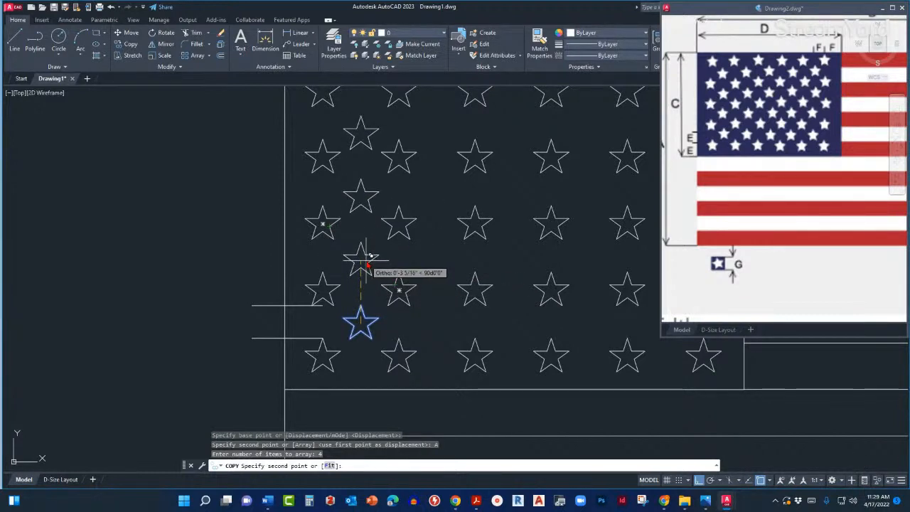
{"action": "type", "text": "M2P"}
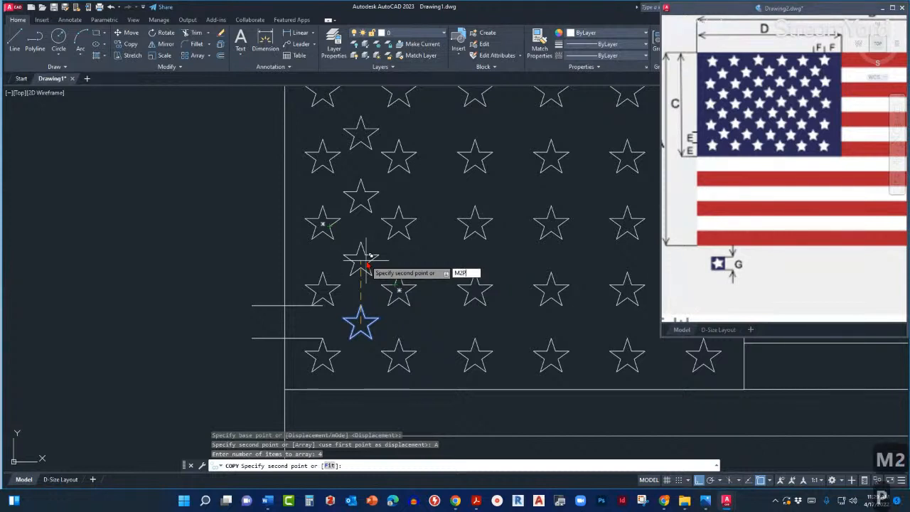
{"action": "key", "text": "Return"}
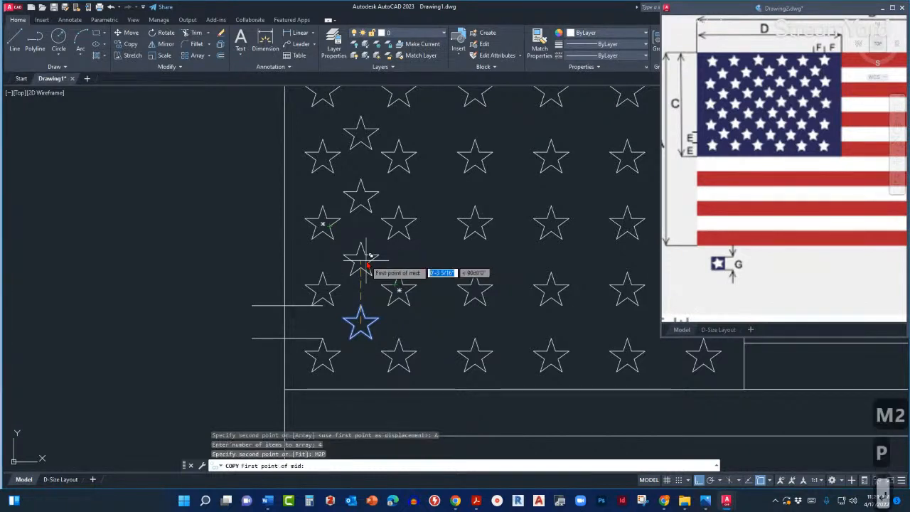
{"action": "scroll", "coordinate": [366, 265], "scroll_direction": "up", "scroll_amount": 2}
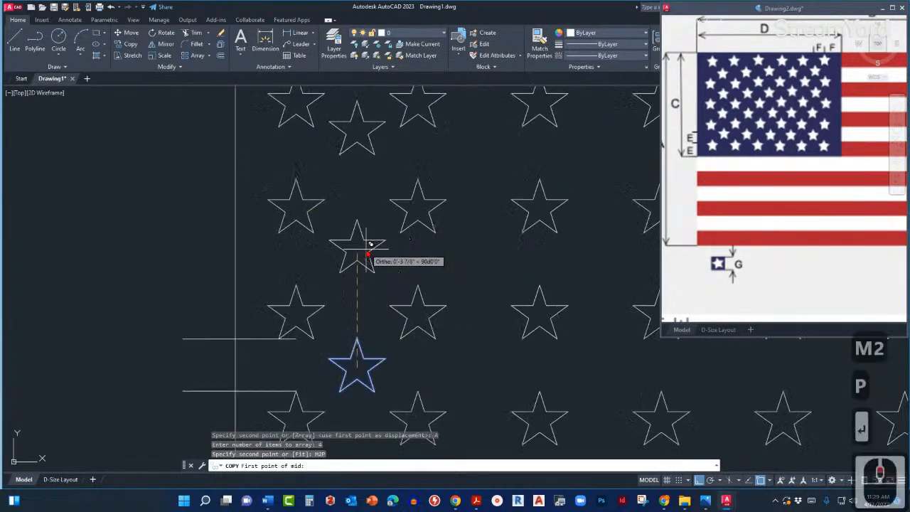
{"action": "left_click", "coordinate": [296, 210]}
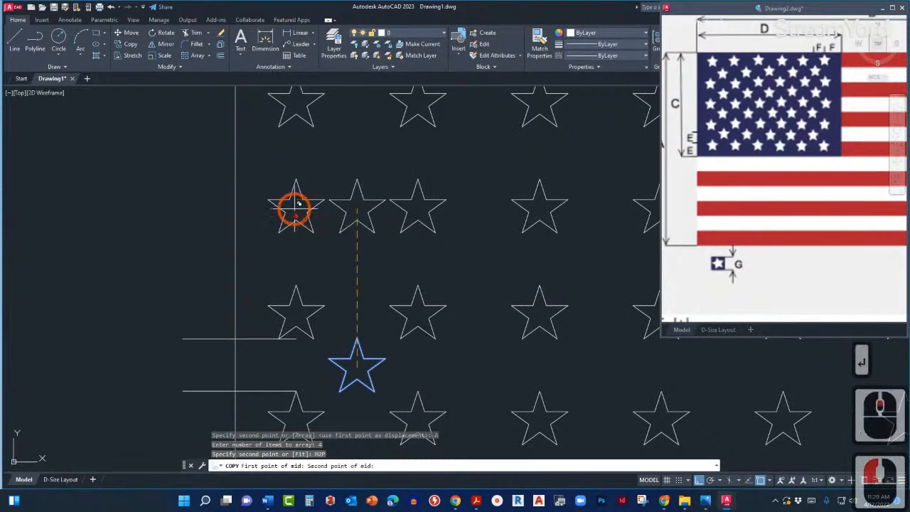
{"action": "left_click", "coordinate": [420, 313]}
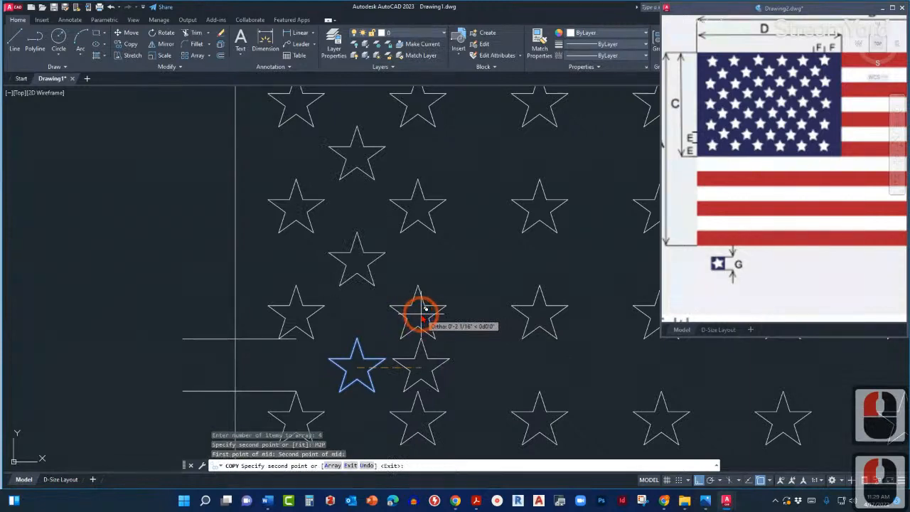
{"action": "scroll", "coordinate": [358, 325], "scroll_direction": "down", "scroll_amount": 2}
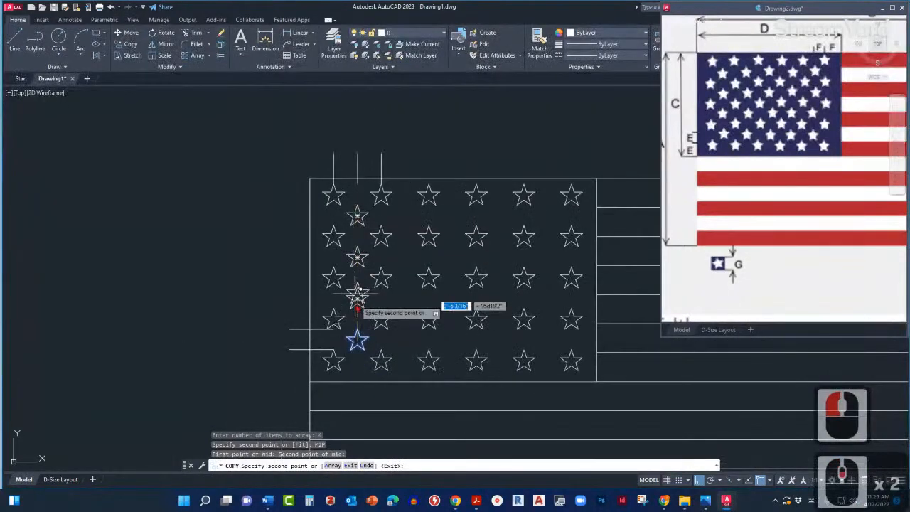
{"action": "left_click", "coordinate": [358, 299]}
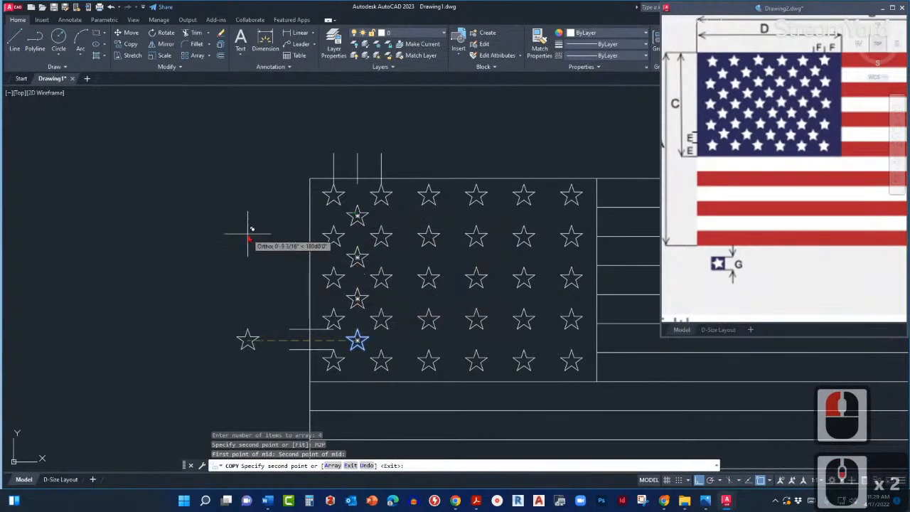
{"action": "key", "text": "Escape"}
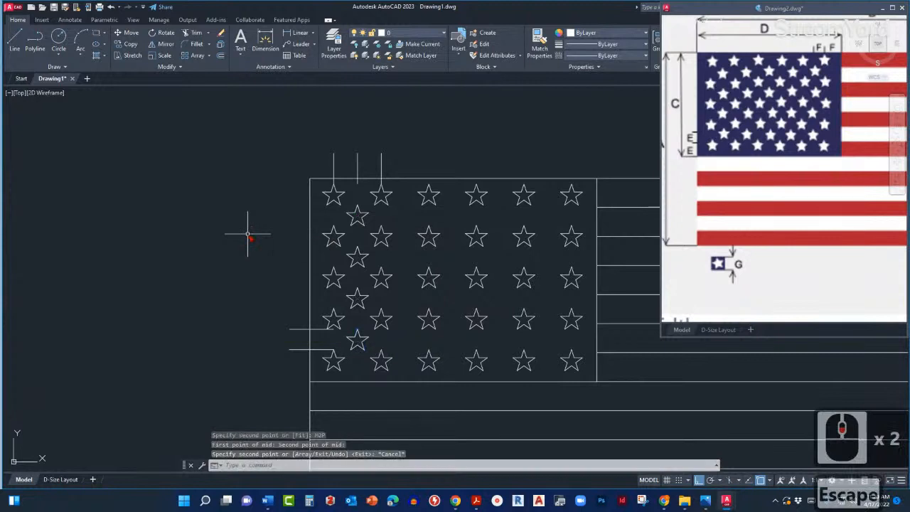
- Start copying the column of four offset stars from the lowest star's center, using the Array option with 5 items
{"action": "scroll", "coordinate": [352, 258], "scroll_direction": "up", "scroll_amount": 2}
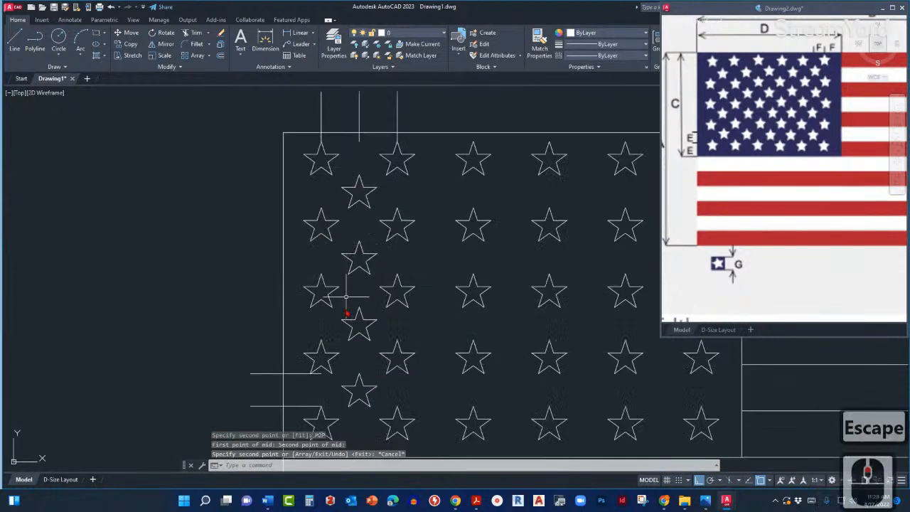
{"action": "left_click", "coordinate": [365, 409]}
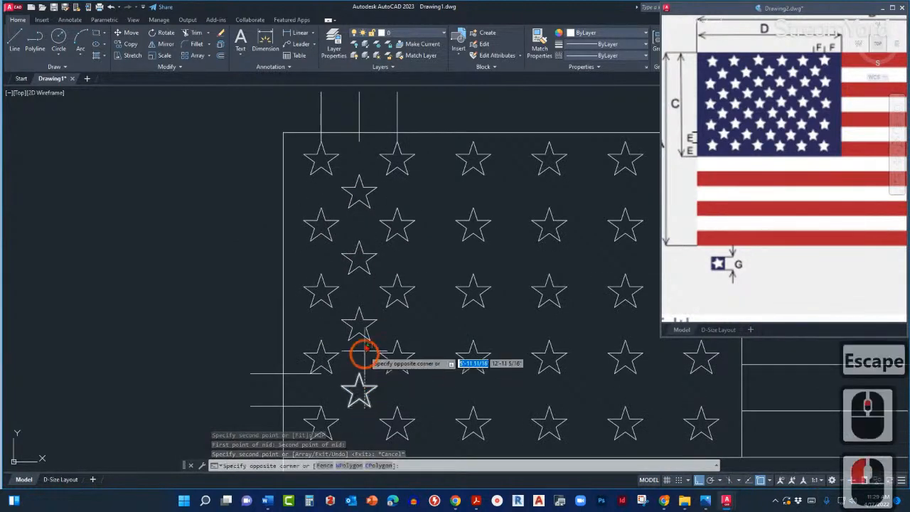
{"action": "left_click", "coordinate": [360, 190]}
{"action": "scroll", "coordinate": [425, 276], "scroll_direction": "down", "scroll_amount": 1}
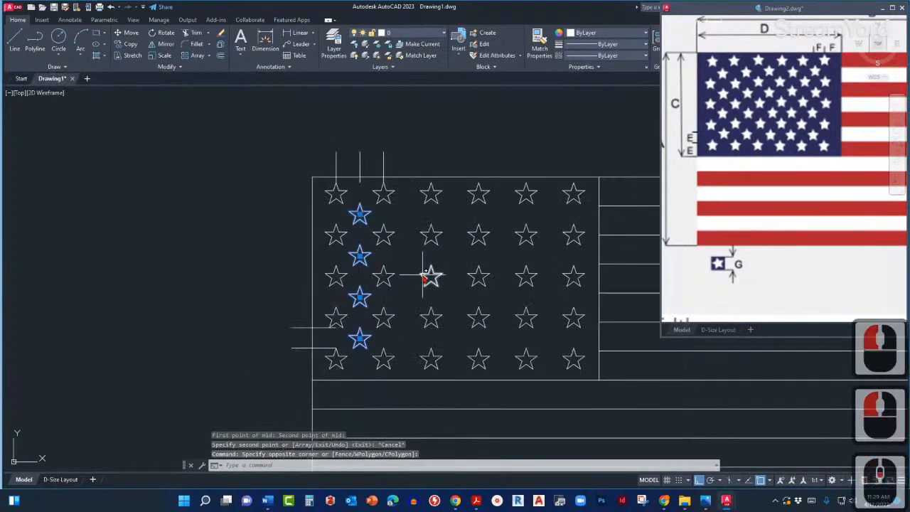
{"action": "middle_click_drag", "start_coordinate": [425, 275], "coordinate": [398, 280]}
{"action": "type", "text": "co"}
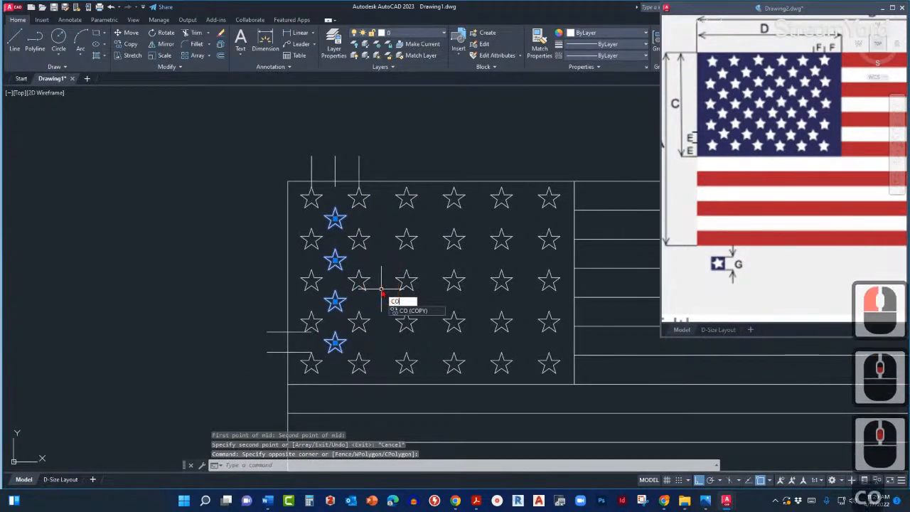
{"action": "key", "text": "Return"}
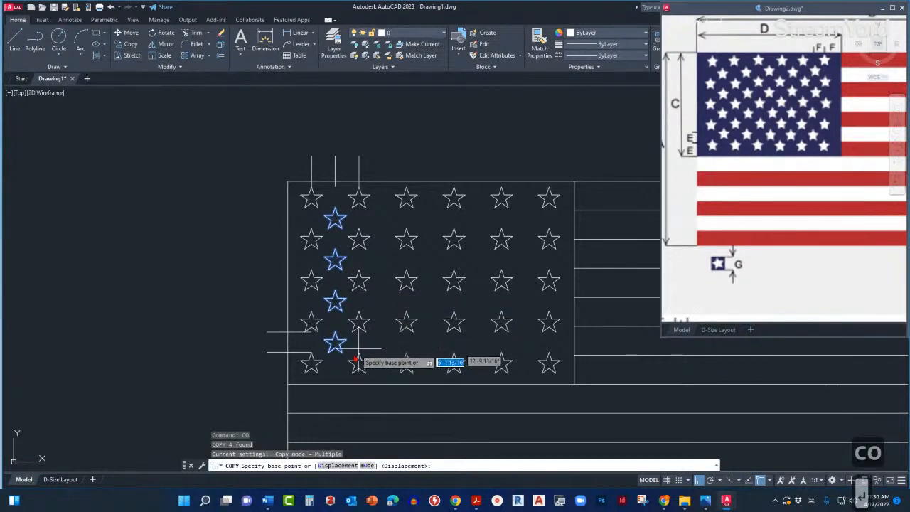
{"action": "scroll", "coordinate": [348, 365], "scroll_direction": "up", "scroll_amount": 2}
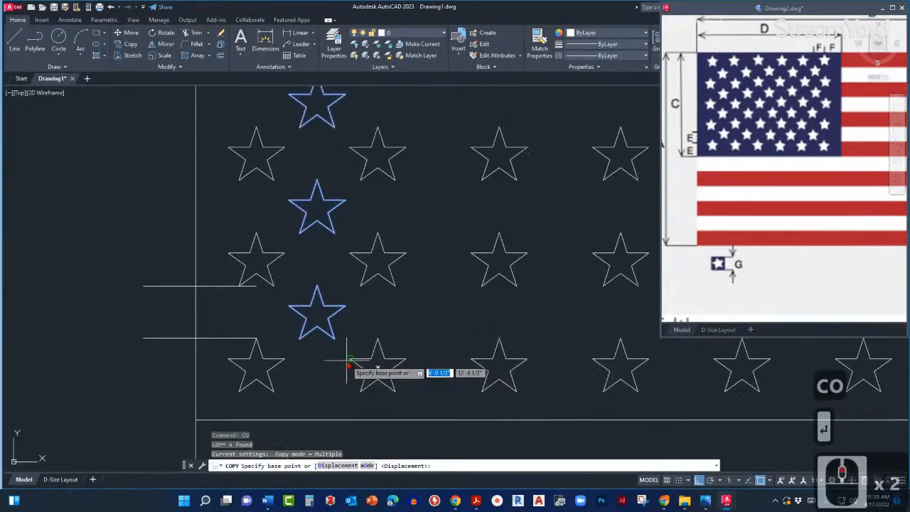
{"action": "left_click", "coordinate": [316, 319]}
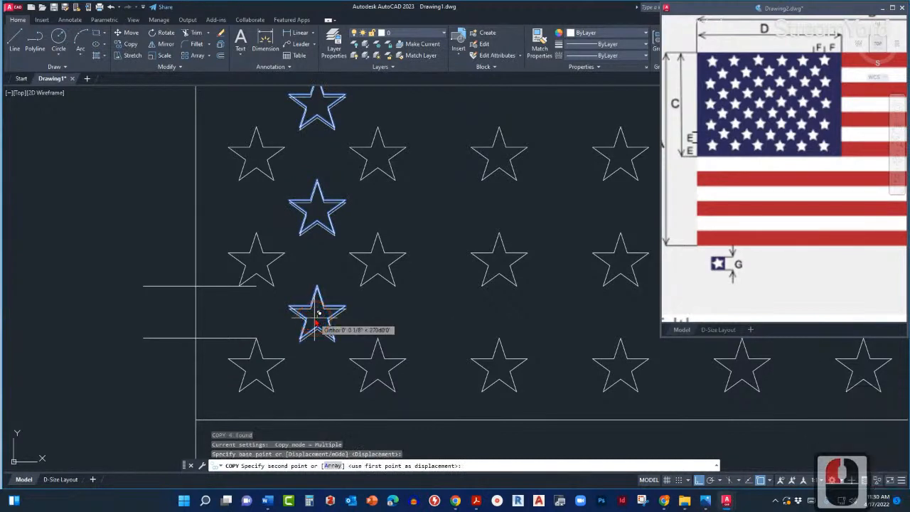
{"action": "scroll", "coordinate": [317, 320], "scroll_direction": "down", "scroll_amount": 2}
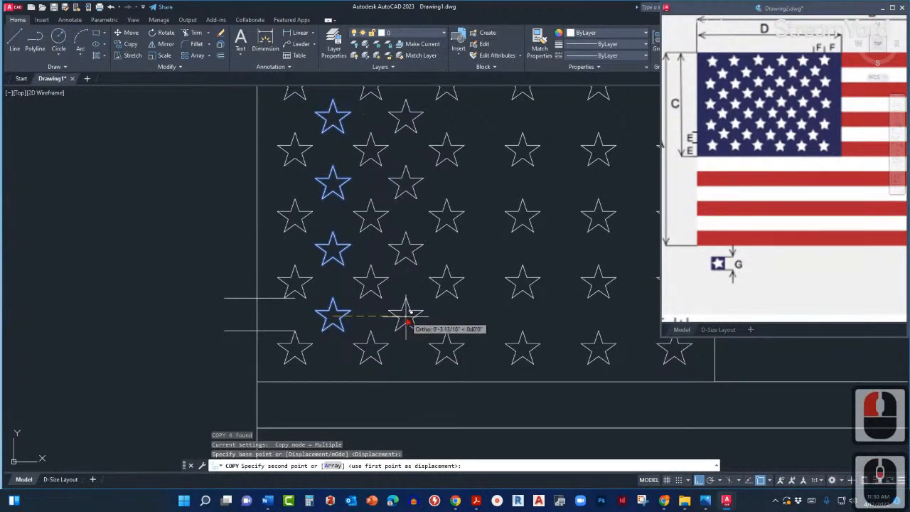
{"action": "type", "text": "A"}
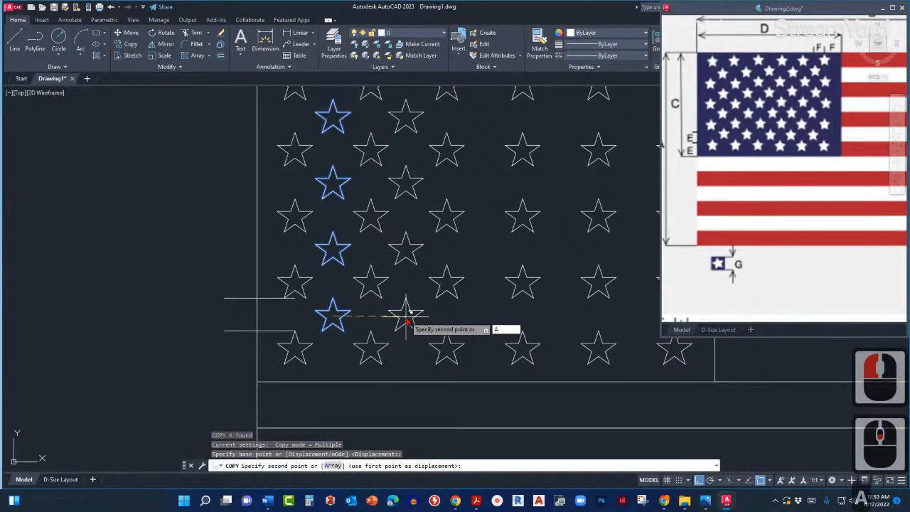
{"action": "key", "text": "Return"}
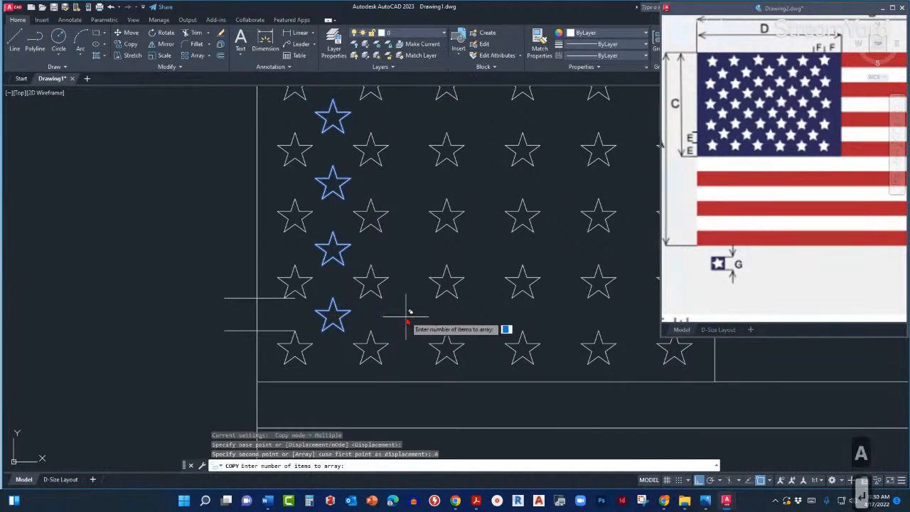
{"action": "scroll", "coordinate": [409, 313], "scroll_direction": "down", "scroll_amount": 2}
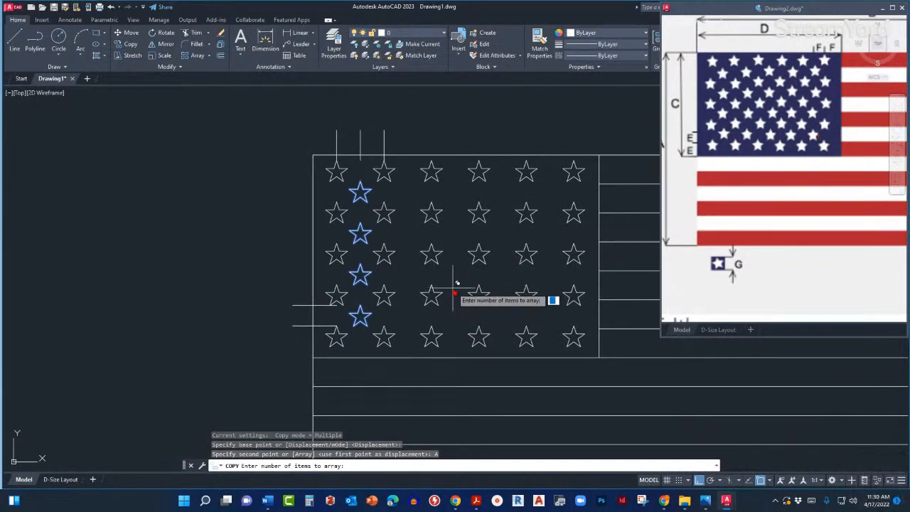
{"action": "type", "text": "5"}
{"action": "key", "text": "Return"}
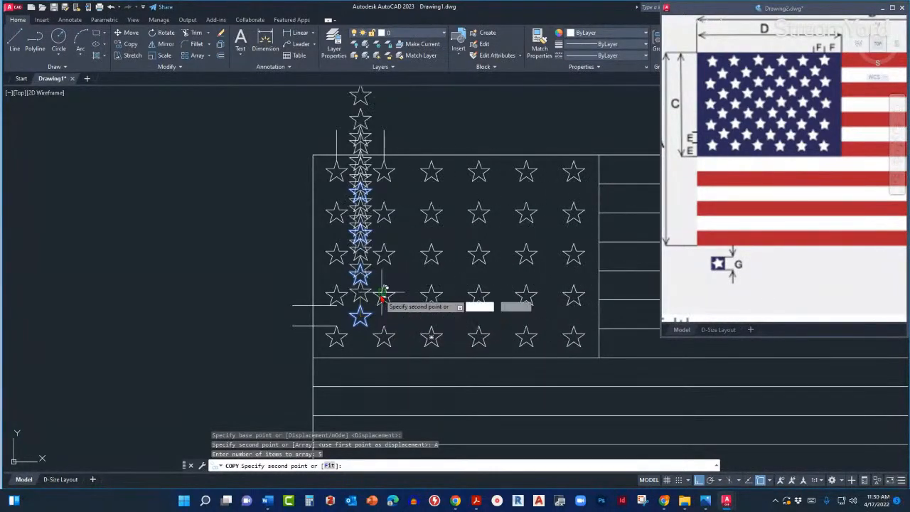
- Place the array's second point using M2P between the centers of the second column's fourth-row star and the third column's bottom-row star
{"action": "scroll", "coordinate": [408, 314], "scroll_direction": "up", "scroll_amount": 2}
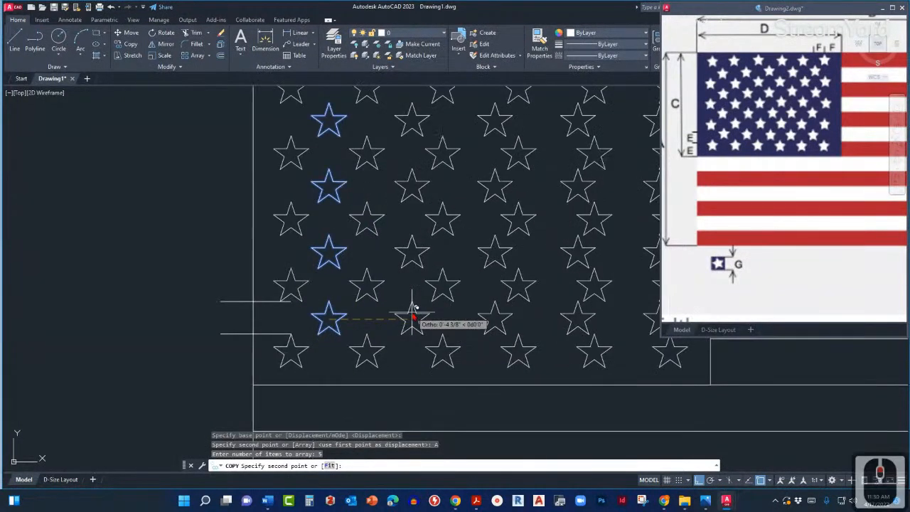
{"action": "type", "text": "M2"}
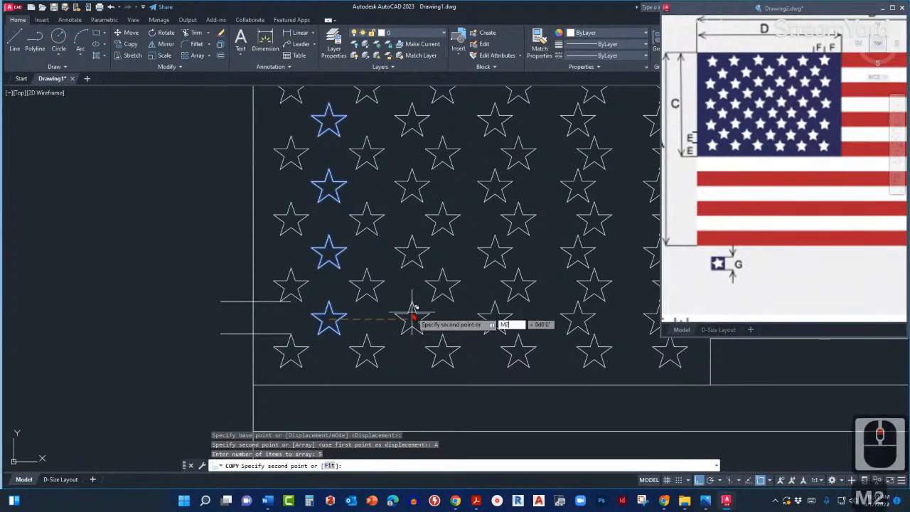
{"action": "type", "text": "P"}
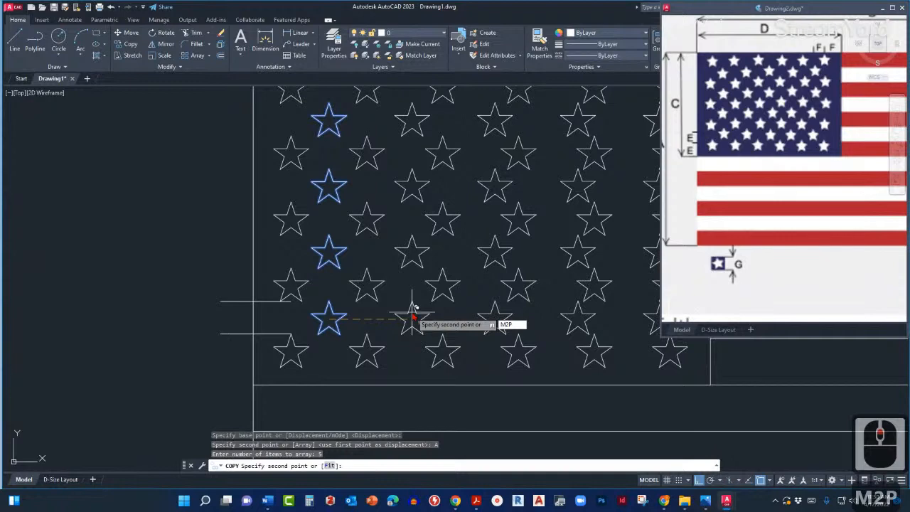
{"action": "key", "text": "Return"}
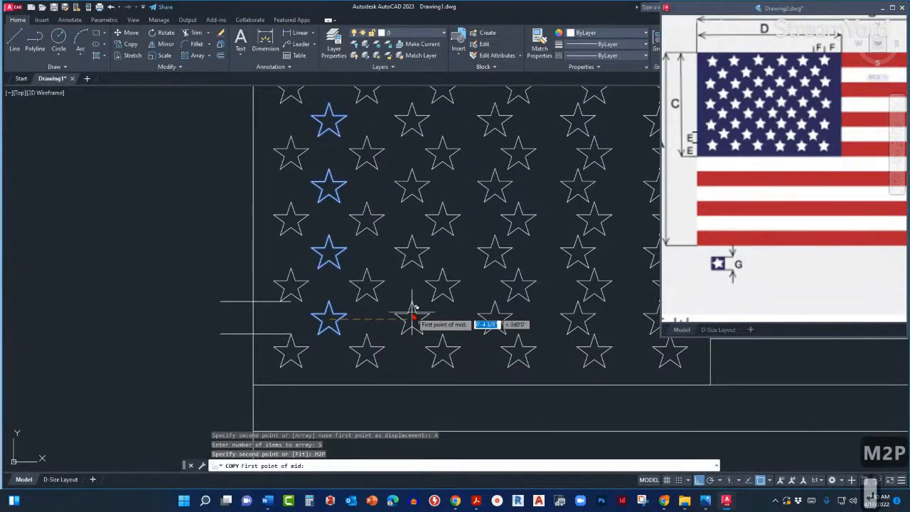
{"action": "scroll", "coordinate": [398, 317], "scroll_direction": "up", "scroll_amount": 3}
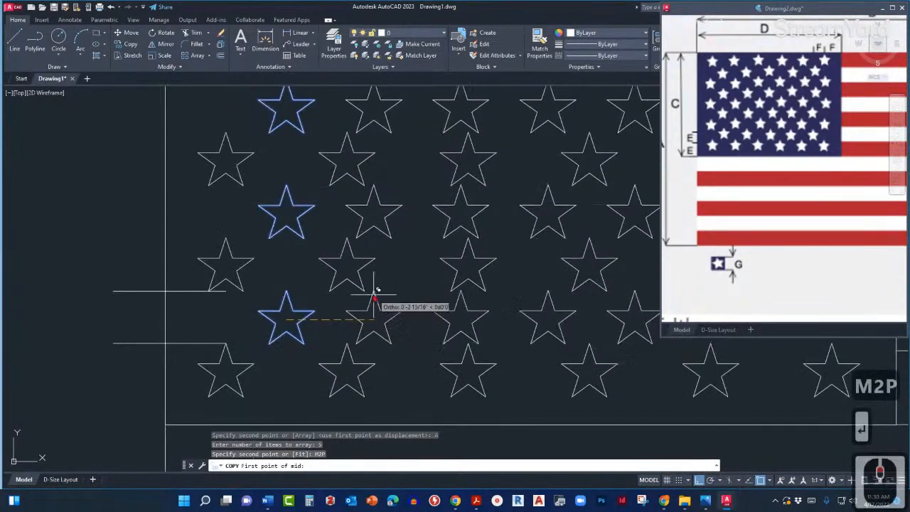
{"action": "scroll", "coordinate": [347, 267], "scroll_direction": "down", "scroll_amount": 2}
{"action": "left_click", "coordinate": [347, 267]}
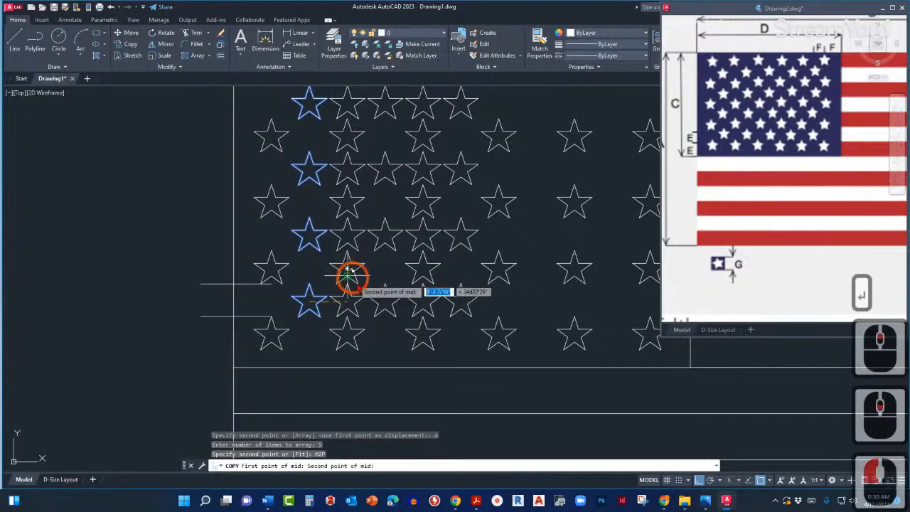
{"action": "left_click", "coordinate": [423, 335]}
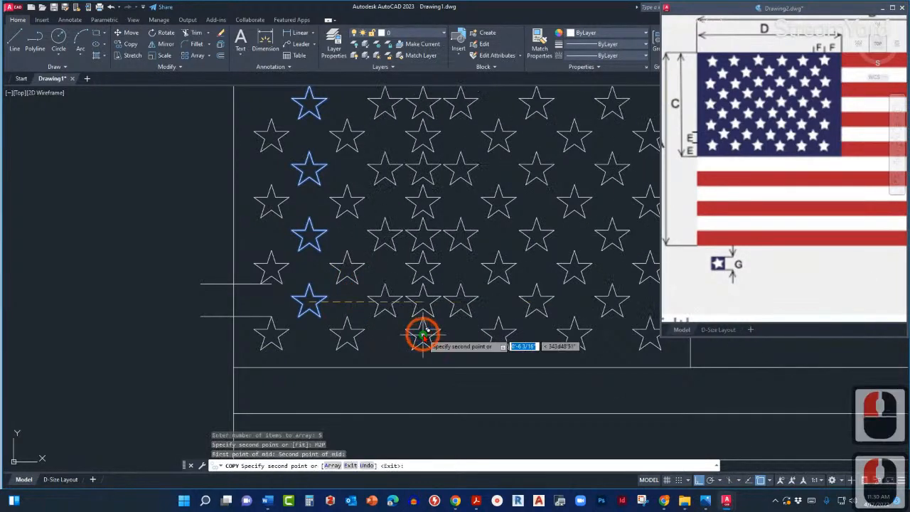
{"action": "scroll", "coordinate": [375, 345], "scroll_direction": "down", "scroll_amount": 2}
{"action": "key", "text": "Escape"}
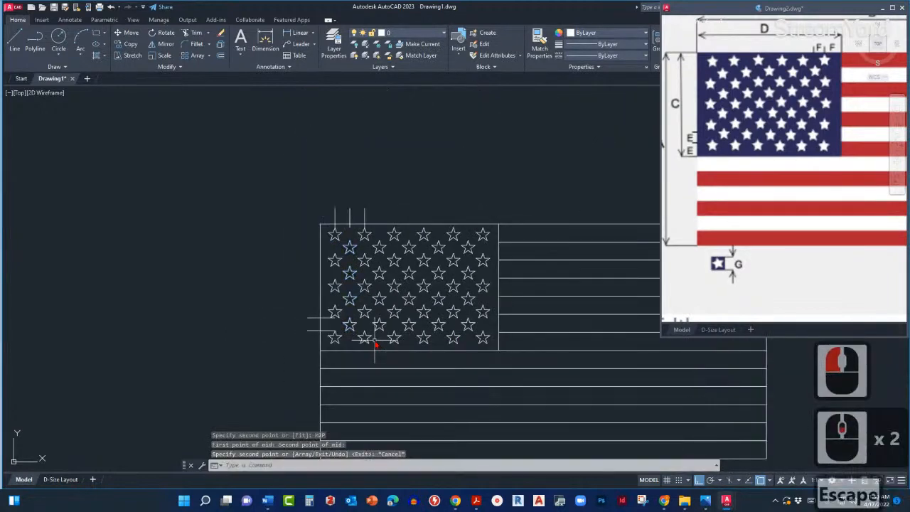
- Erase the three vertical guide lines above the canton and the two horizontal guide lines beside its lower edge
{"action": "scroll", "coordinate": [408, 307], "scroll_direction": "up", "scroll_amount": 2}
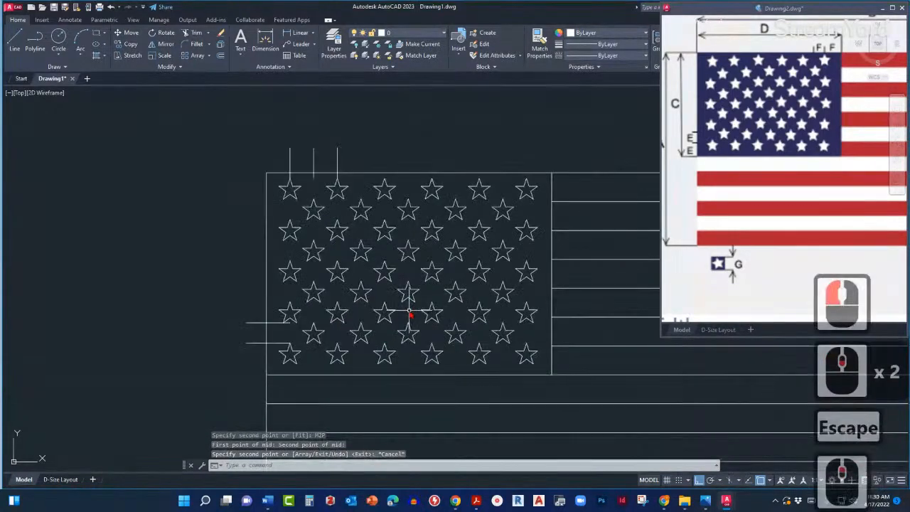
{"action": "left_click", "coordinate": [345, 159]}
{"action": "left_click", "coordinate": [269, 147]}
{"action": "left_click", "coordinate": [259, 353]}
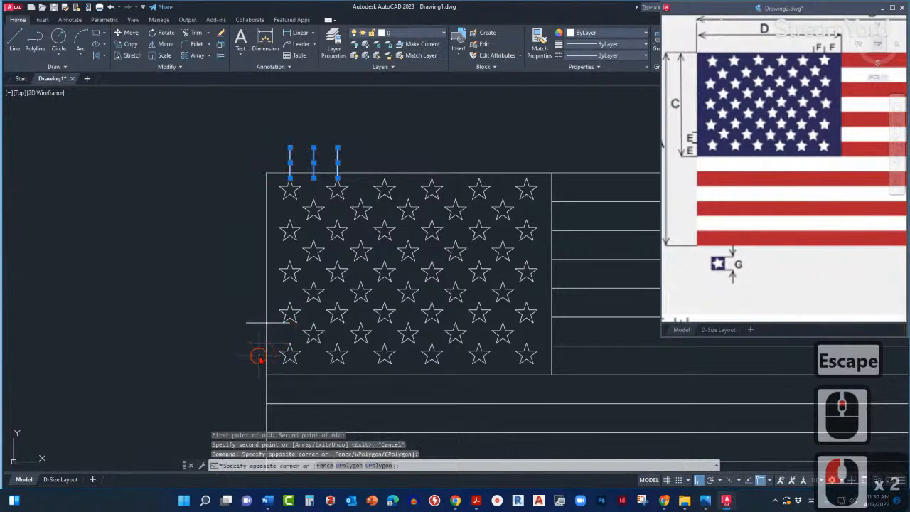
{"action": "left_click", "coordinate": [237, 297]}
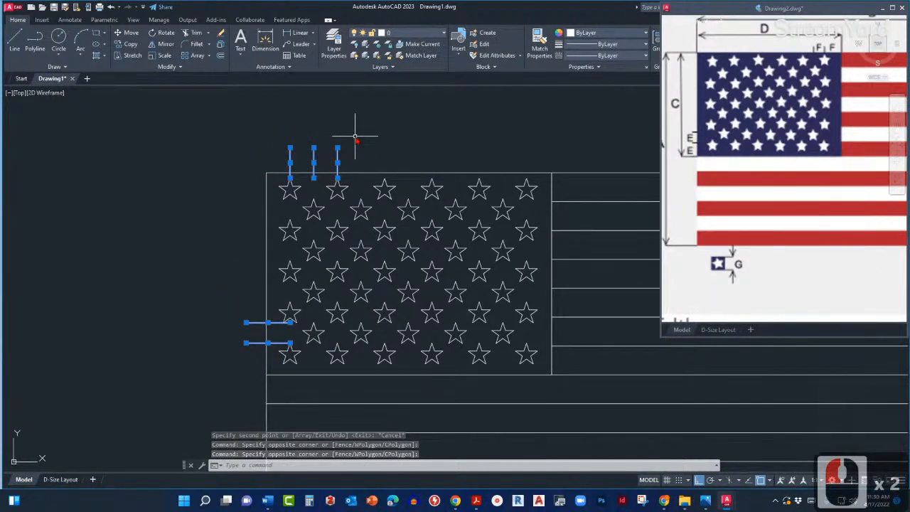
{"action": "key", "text": "Delete"}
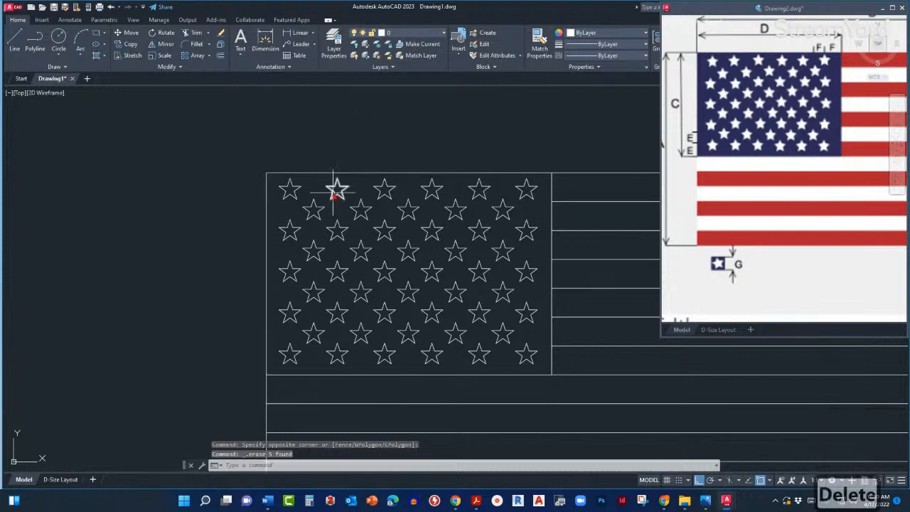
- Compare the star layout and the whole flag with the reference flag and its dimension table in Drawing2
{"action": "scroll", "coordinate": [334, 202], "scroll_direction": "down", "scroll_amount": 2}
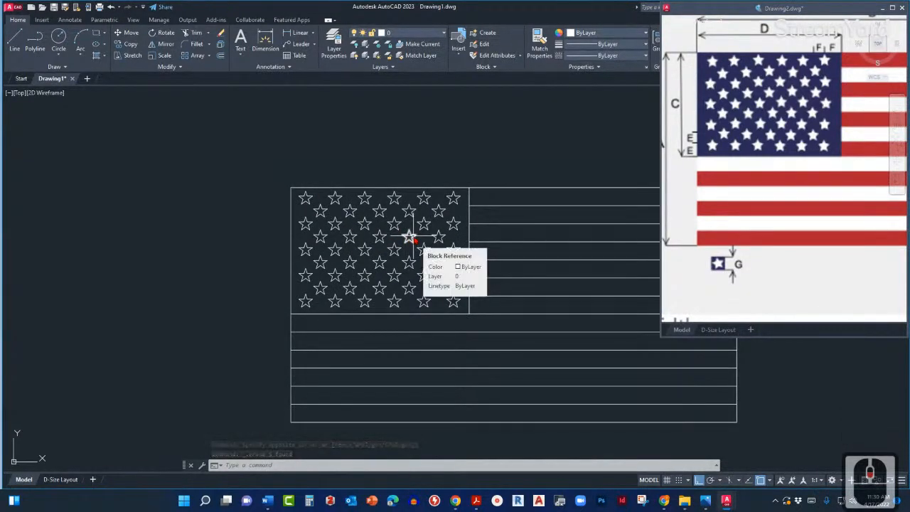
{"action": "scroll", "coordinate": [458, 236], "scroll_direction": "up", "scroll_amount": 3}
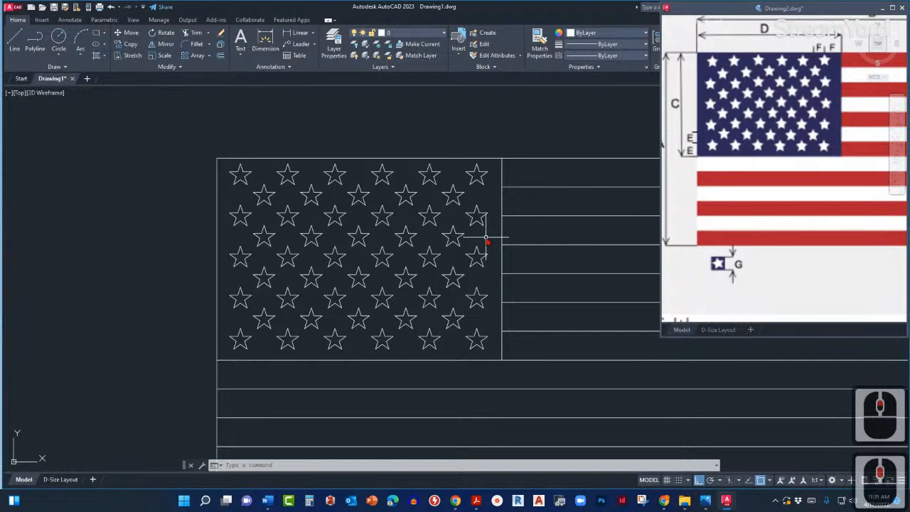
{"action": "left_click", "coordinate": [716, 161]}
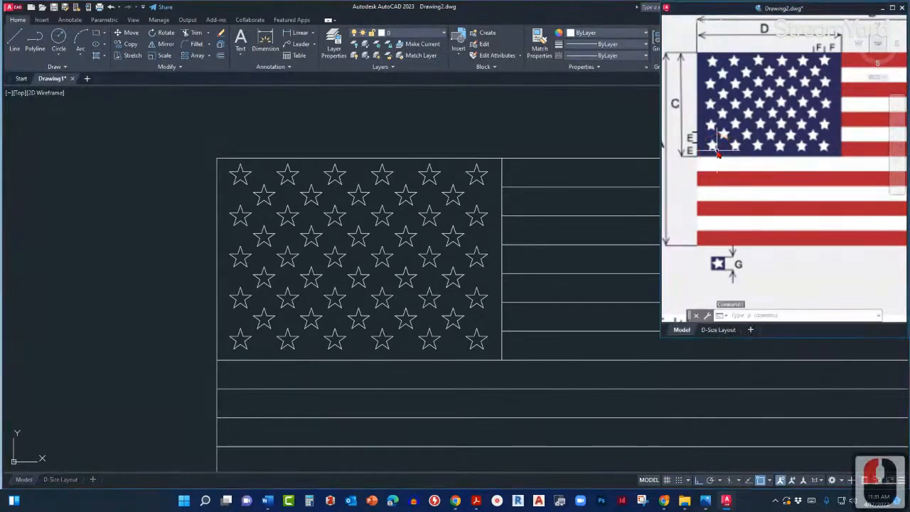
{"action": "scroll", "coordinate": [718, 146], "scroll_direction": "down", "scroll_amount": 2}
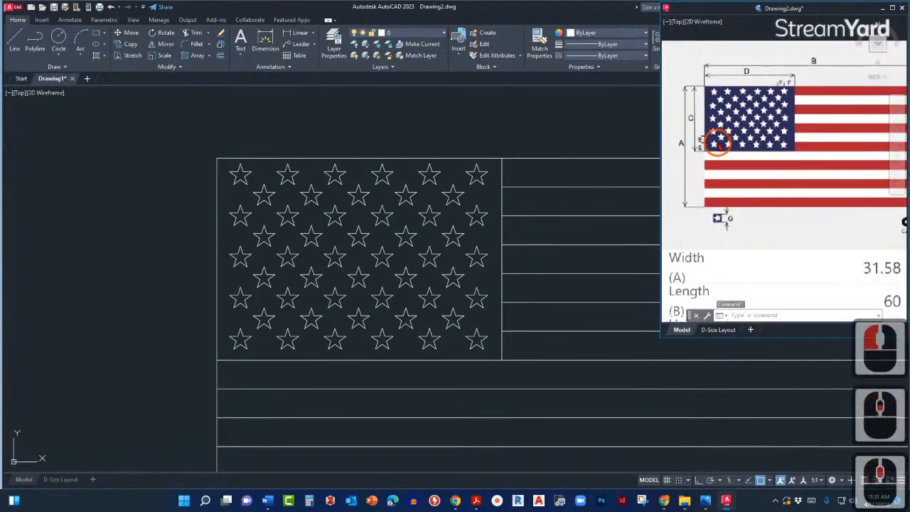
{"action": "middle_click", "coordinate": [718, 146]}
{"action": "middle_click", "coordinate": [718, 147]}
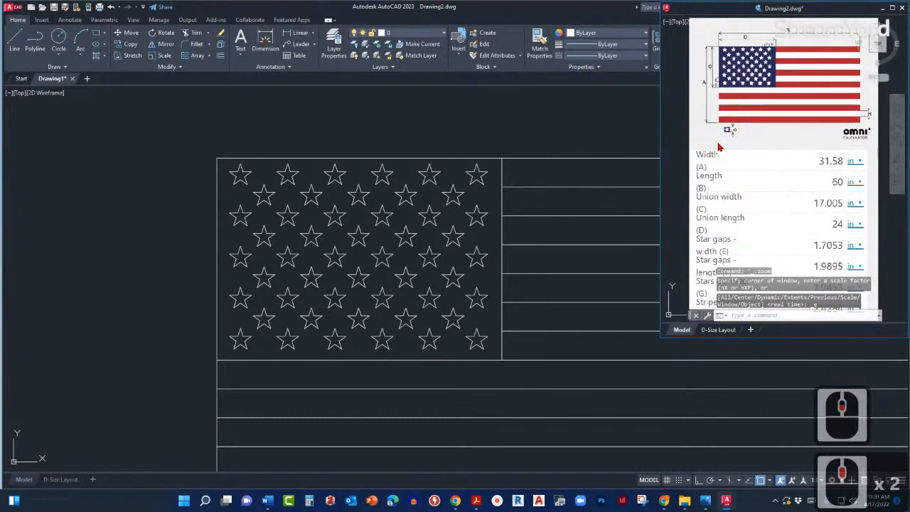
{"action": "left_click", "coordinate": [386, 145]}
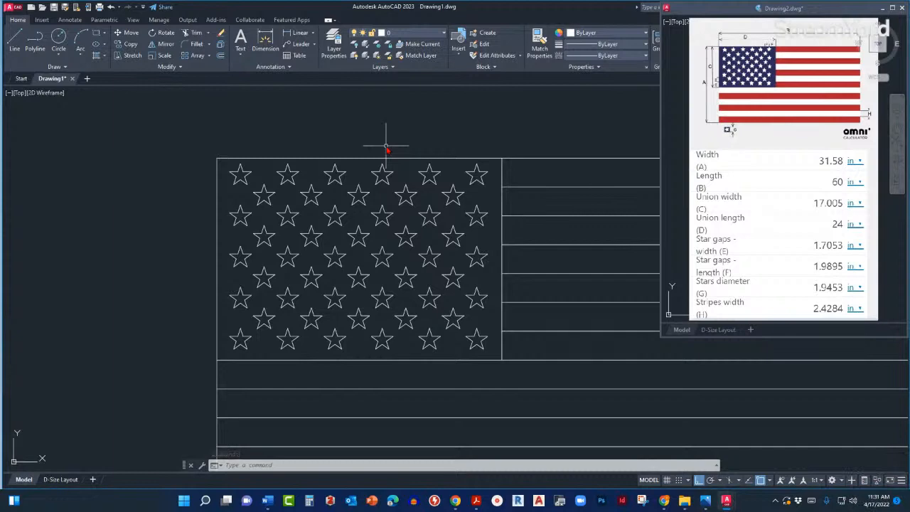
{"action": "middle_click", "coordinate": [386, 147]}
{"action": "middle_click", "coordinate": [386, 148]}
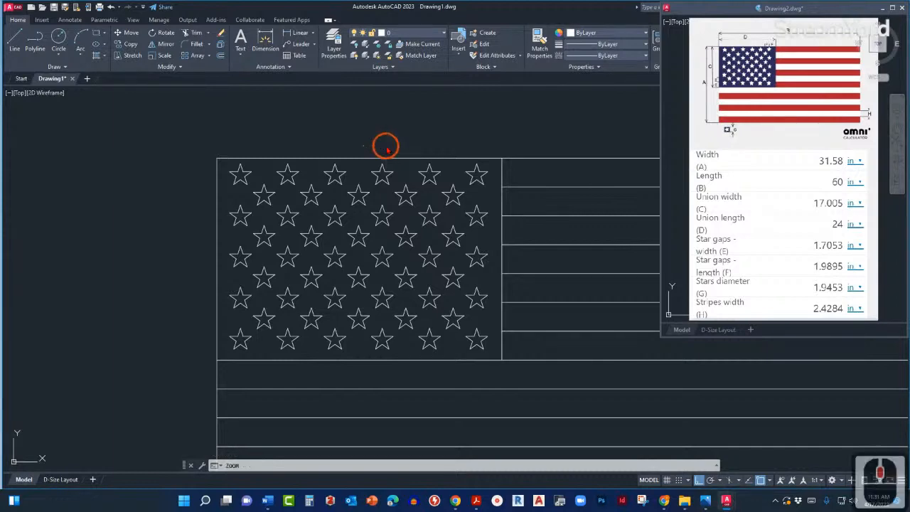
{"action": "scroll", "coordinate": [350, 216], "scroll_direction": "down", "scroll_amount": 2}
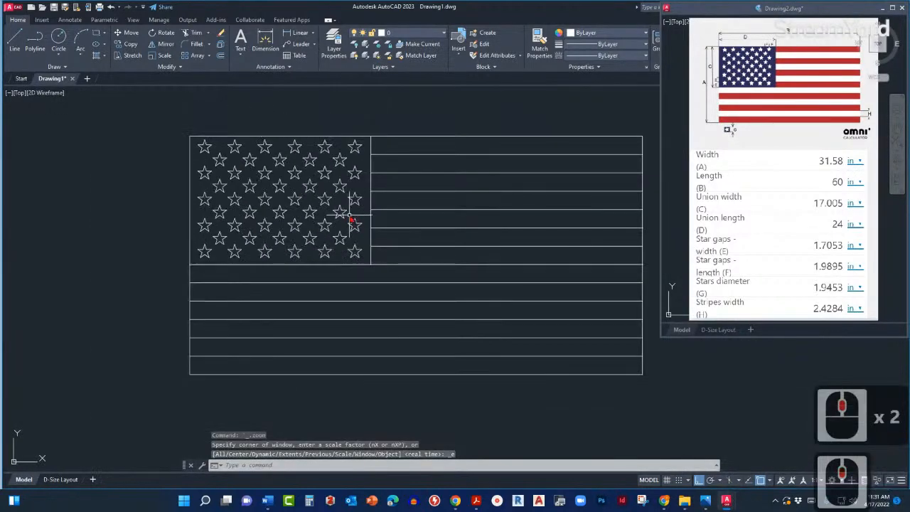
{"action": "scroll", "coordinate": [350, 215], "scroll_direction": "up", "scroll_amount": 2}
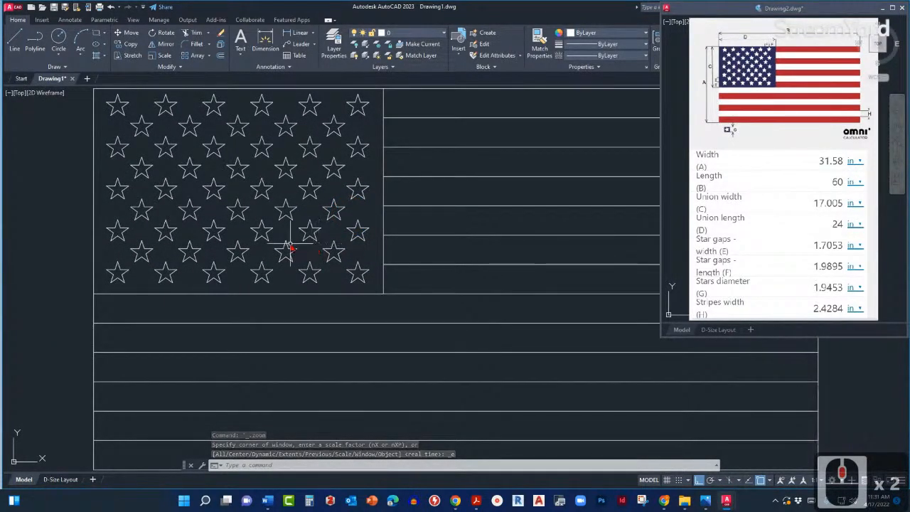
{"action": "scroll", "coordinate": [289, 248], "scroll_direction": "down", "scroll_amount": 2}
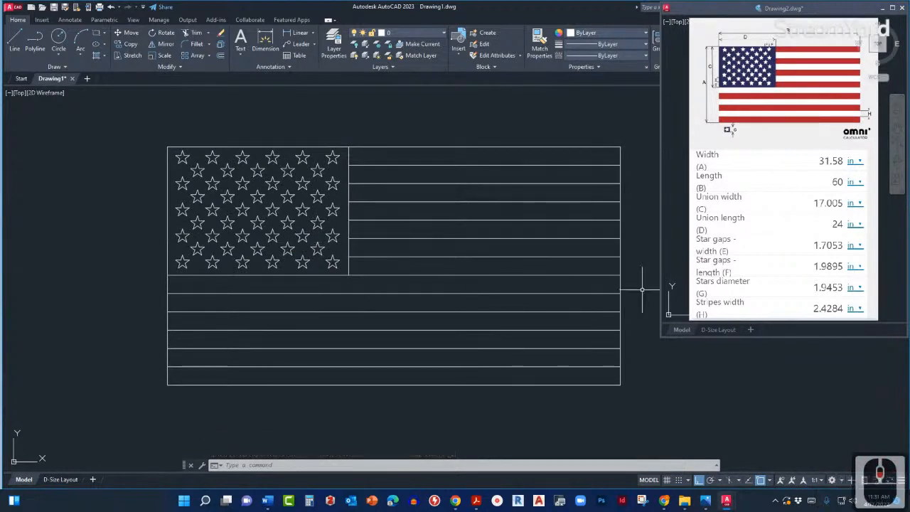
{"action": "left_click", "coordinate": [909, 289]}
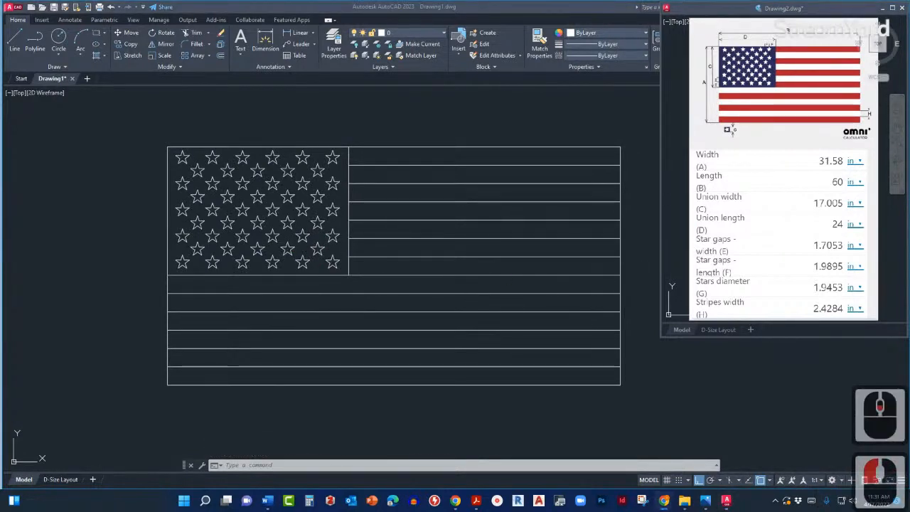
{"action": "left_click", "coordinate": [909, 290]}
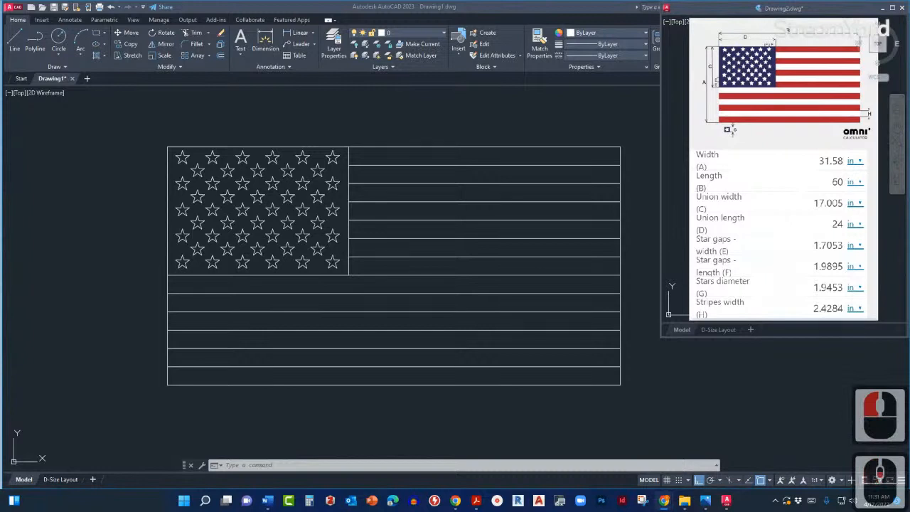
{"action": "scroll", "coordinate": [909, 289], "scroll_direction": "down", "scroll_amount": 1}
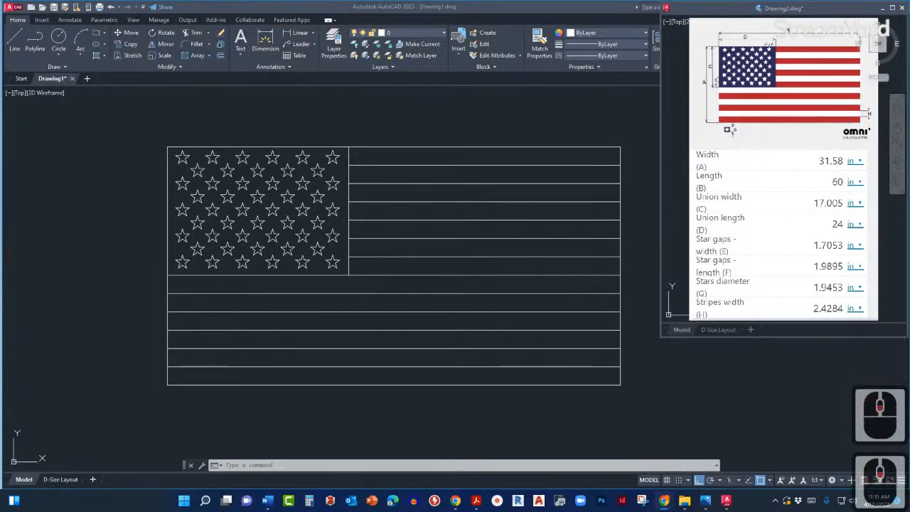
{"action": "left_click", "coordinate": [909, 289]}
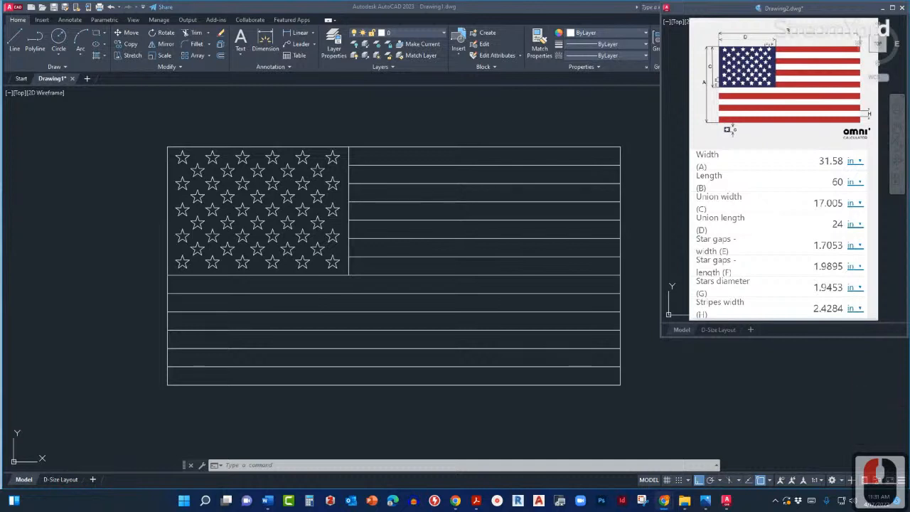
- Fill the seven alternate stripes, from the top stripe to the bottom one, with a single Solid hatch and check its selection
{"action": "left_click", "coordinate": [642, 161]}
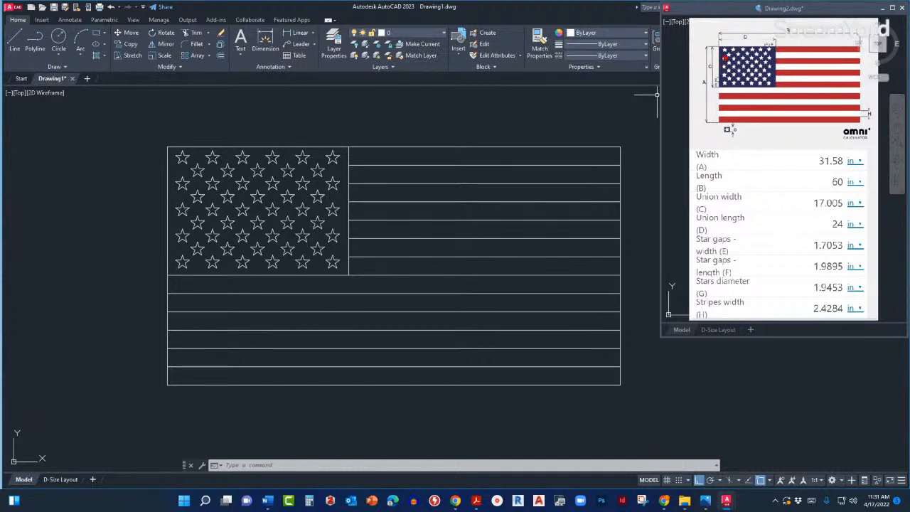
{"action": "type", "text": "H"}
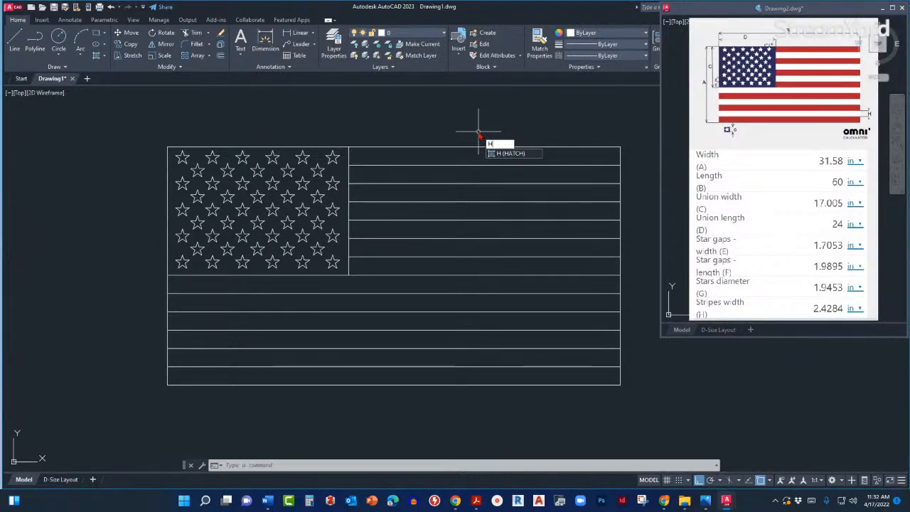
{"action": "key", "text": "Return"}
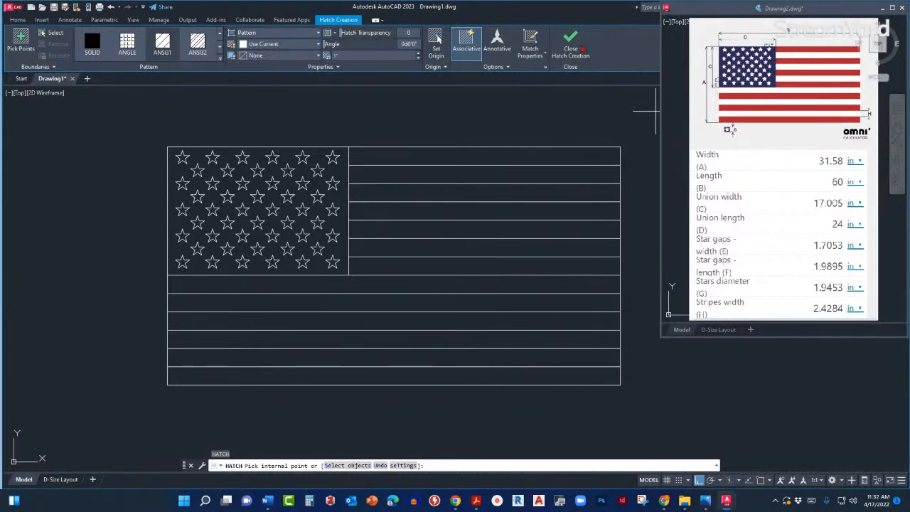
{"action": "left_click", "coordinate": [91, 50]}
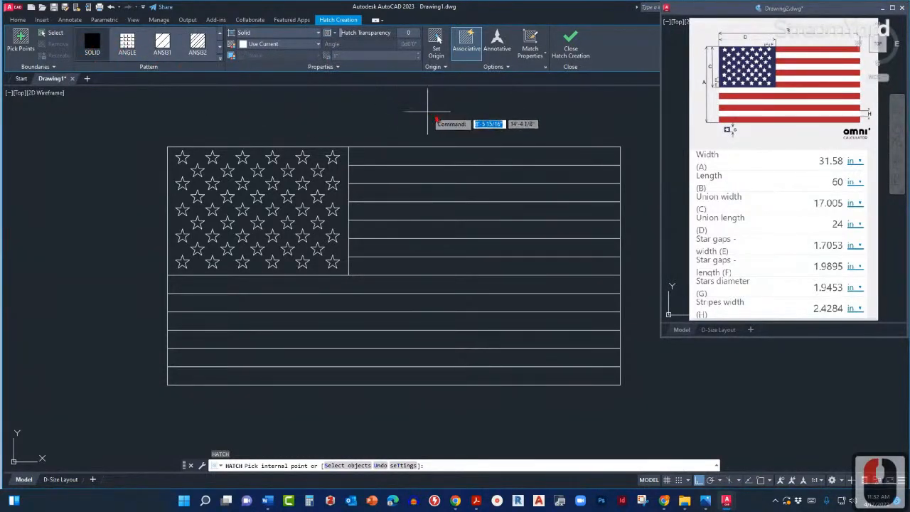
{"action": "left_click", "coordinate": [496, 156]}
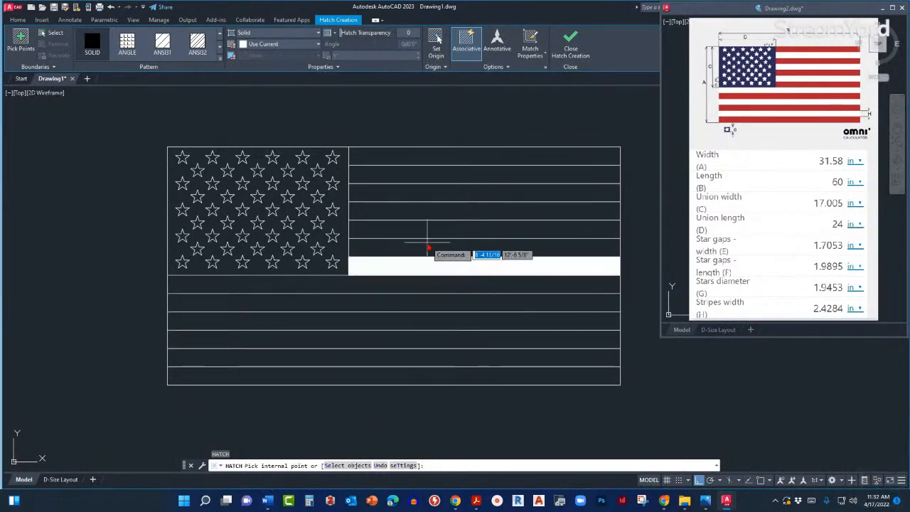
{"action": "left_click", "coordinate": [478, 162]}
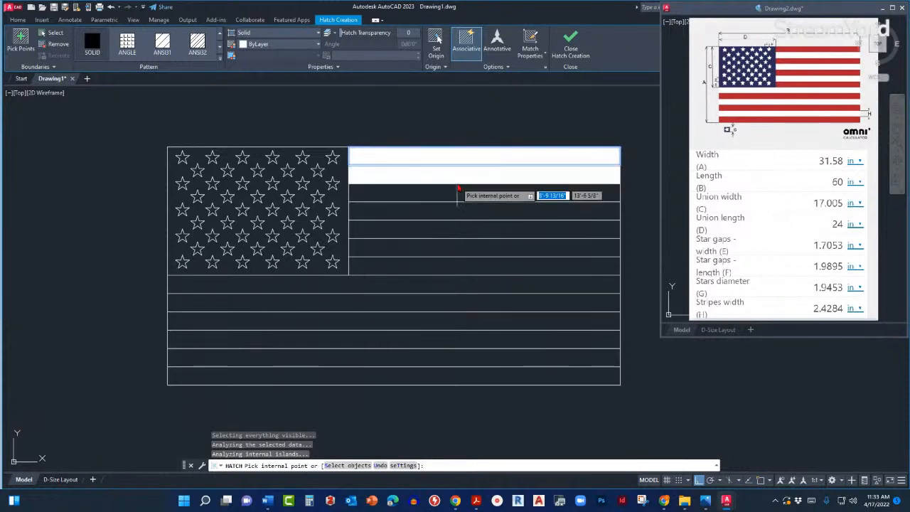
{"action": "left_click", "coordinate": [458, 190]}
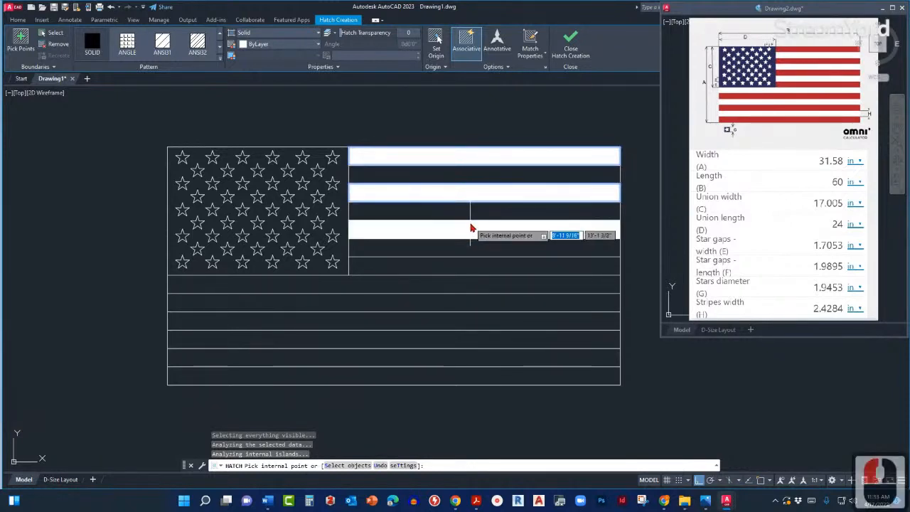
{"action": "left_click", "coordinate": [470, 226]}
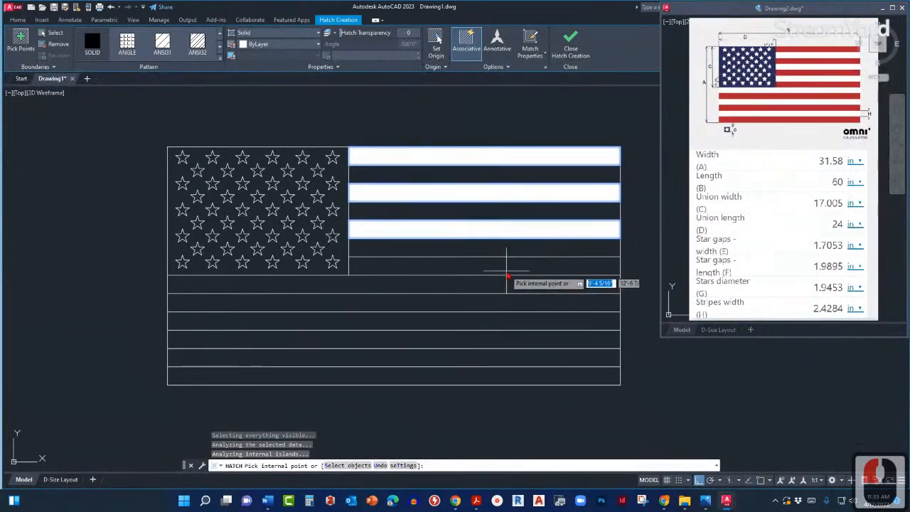
{"action": "left_click", "coordinate": [504, 266]}
{"action": "left_click", "coordinate": [504, 301]}
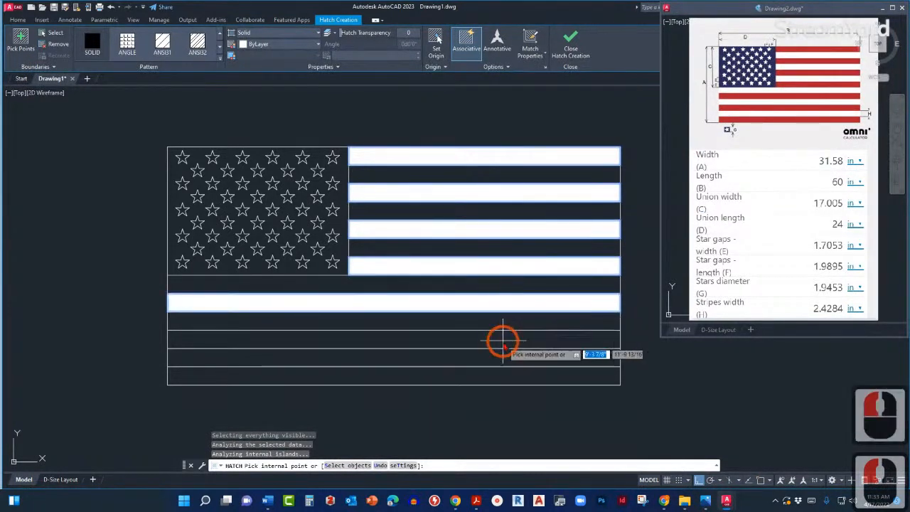
{"action": "left_click", "coordinate": [503, 342]}
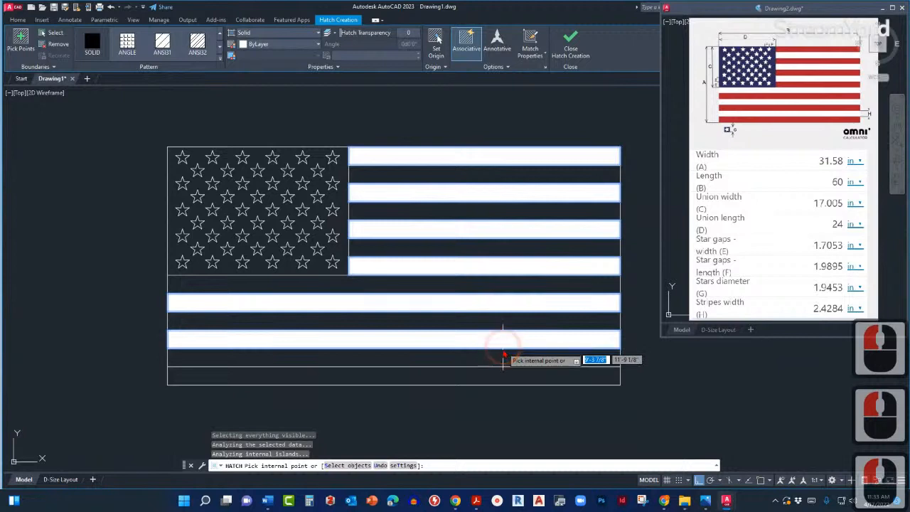
{"action": "left_click", "coordinate": [505, 374]}
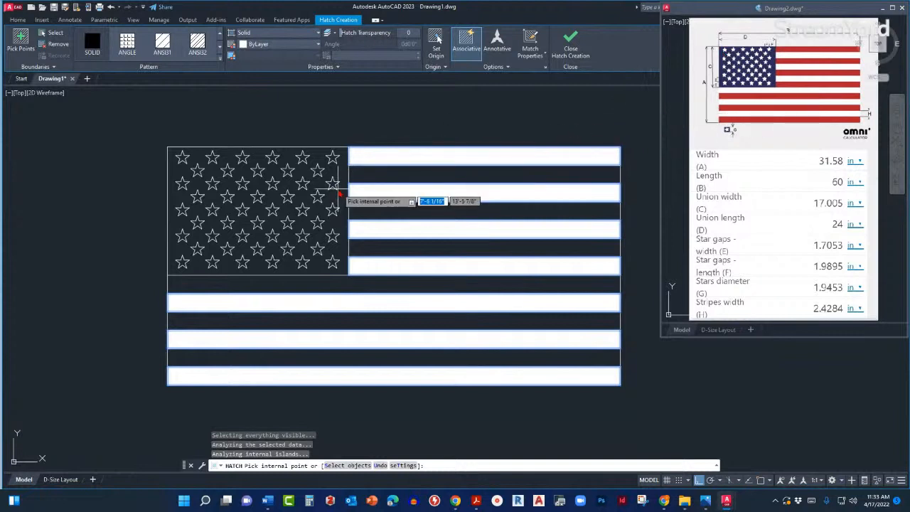
{"action": "key", "text": "Escape"}
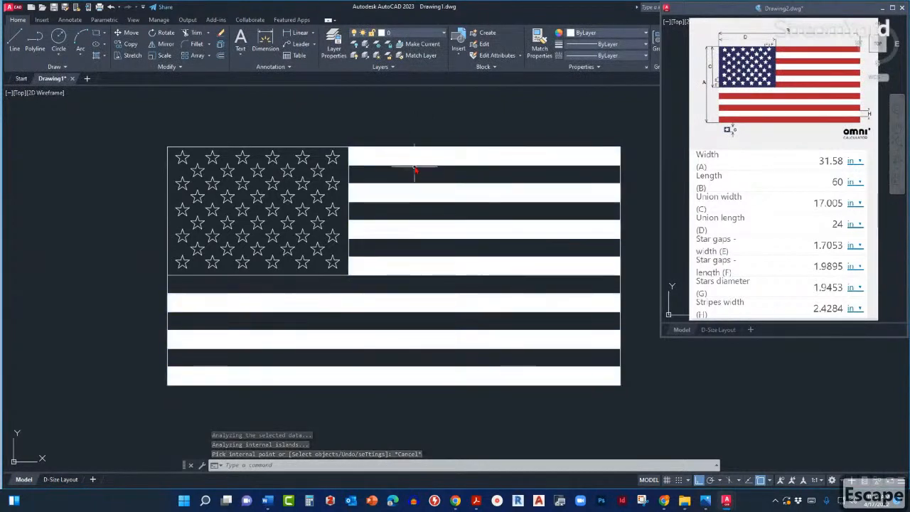
{"action": "left_click", "coordinate": [415, 161]}
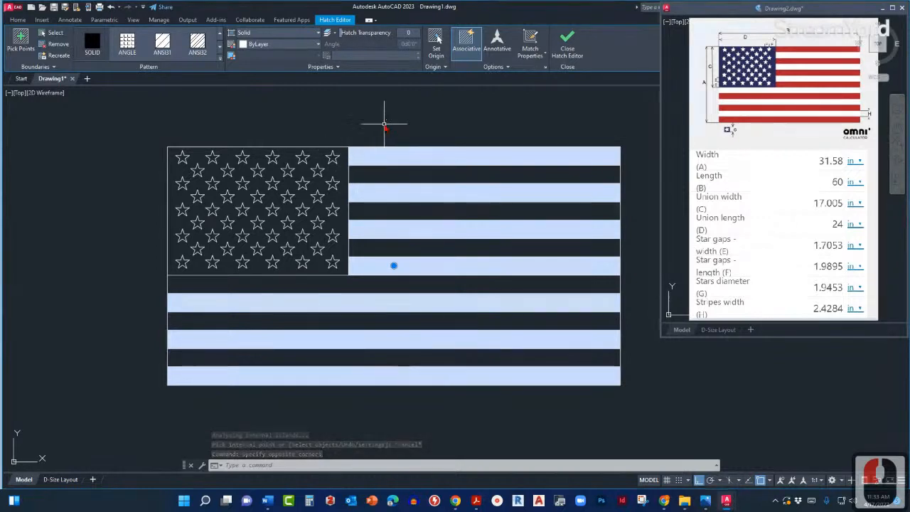
{"action": "key", "text": "Escape"}
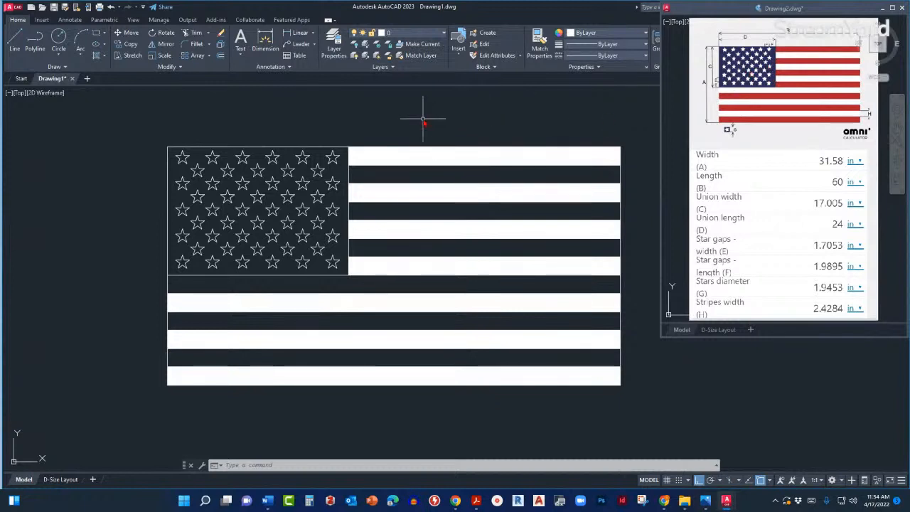
- Fill the canton around the stars with a Solid hatch, leaving the stars unfilled
{"action": "type", "text": "H"}
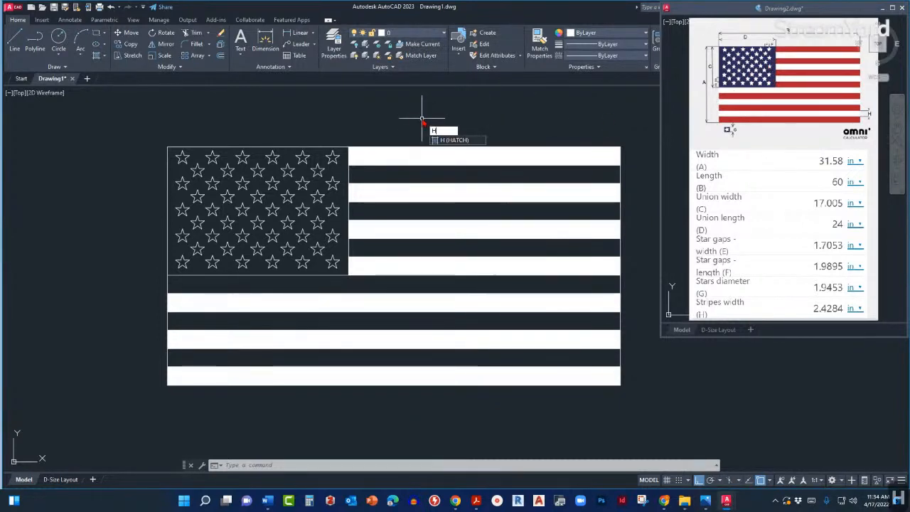
{"action": "key", "text": "Return"}
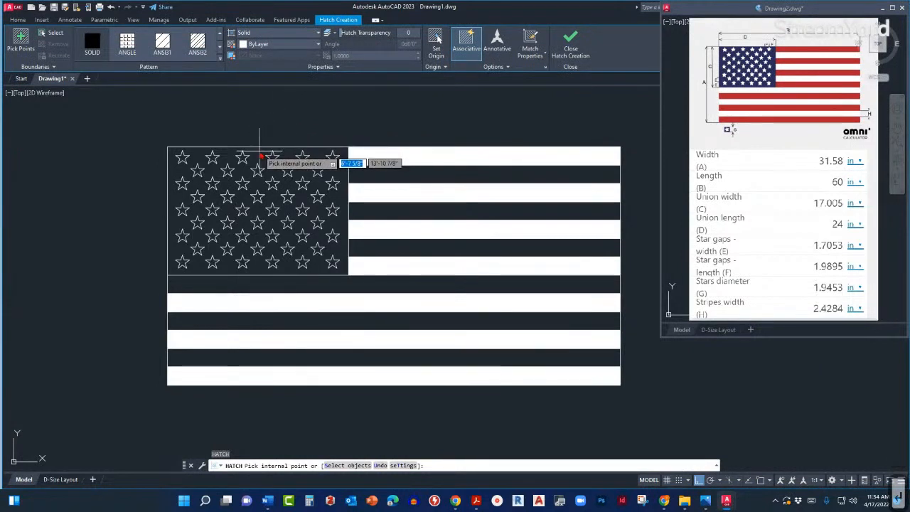
{"action": "left_click", "coordinate": [259, 156]}
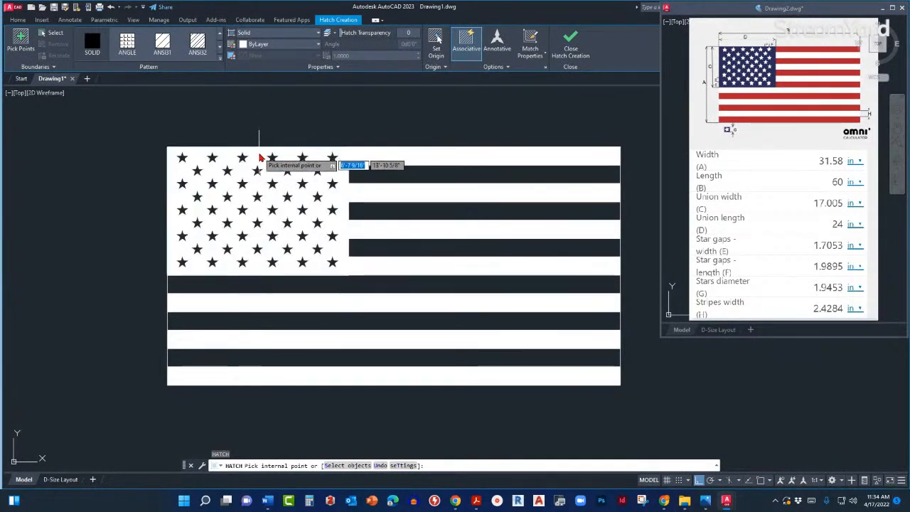
{"action": "left_click", "coordinate": [259, 156]}
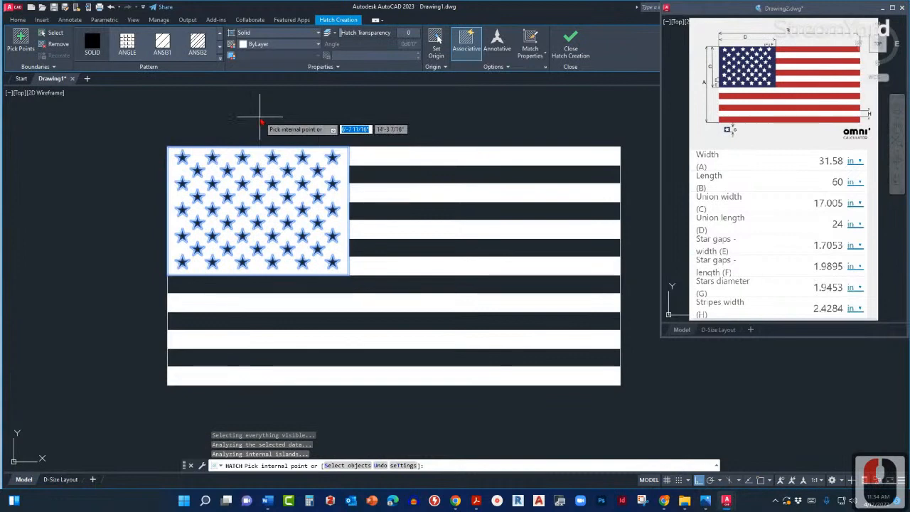
{"action": "key", "text": "Escape"}
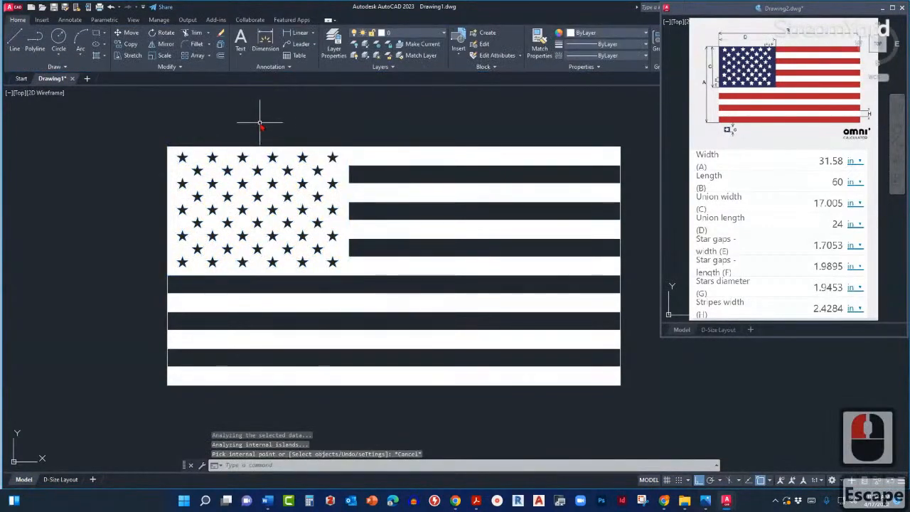
{"action": "scroll", "coordinate": [320, 142], "scroll_direction": "down", "scroll_amount": 2}
{"action": "scroll", "coordinate": [335, 172], "scroll_direction": "up", "scroll_amount": 2}
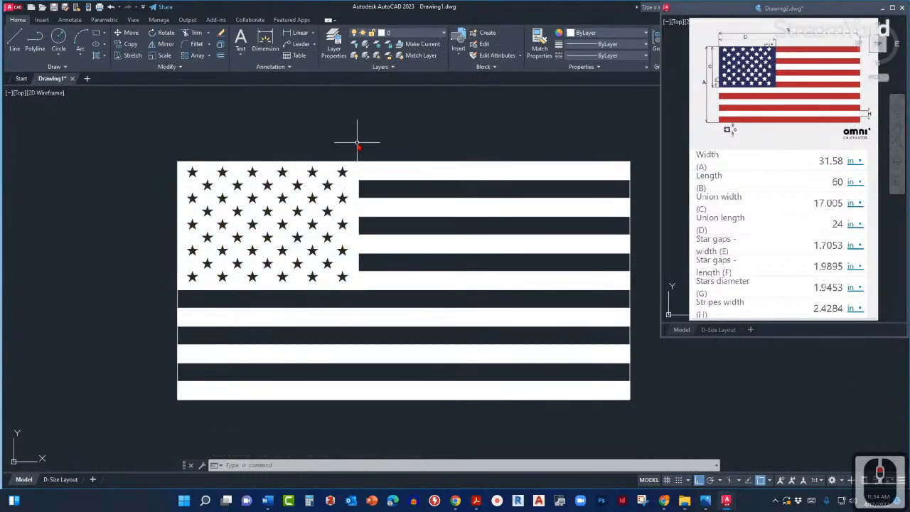
{"action": "mouse_move", "coordinate": [357, 143]}
{"action": "middle_mouse_down"}
{"action": "mouse_move", "coordinate": [335, 156]}
{"action": "mouse_move", "coordinate": [337, 190]}
{"action": "middle_mouse_up"}
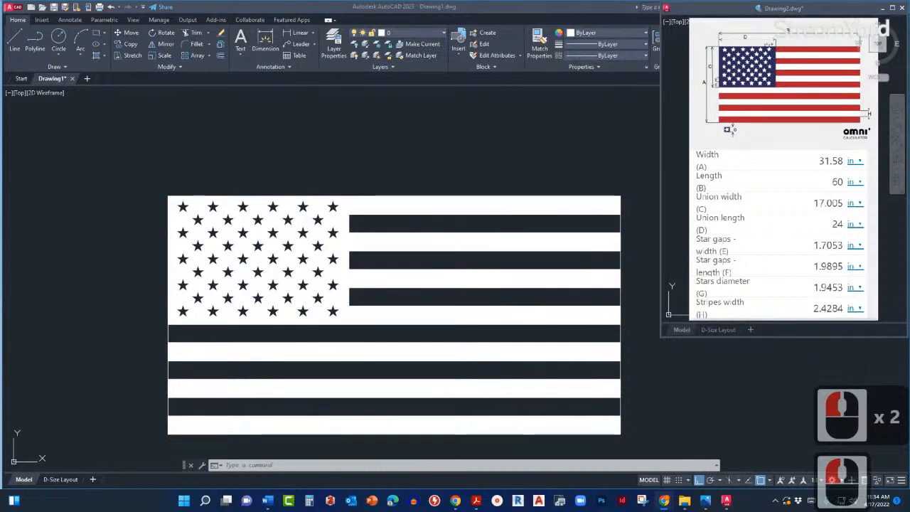
- Check which layer all the flag's objects are on and review the layers available in the drawing
{"action": "left_click", "coordinate": [571, 133]}
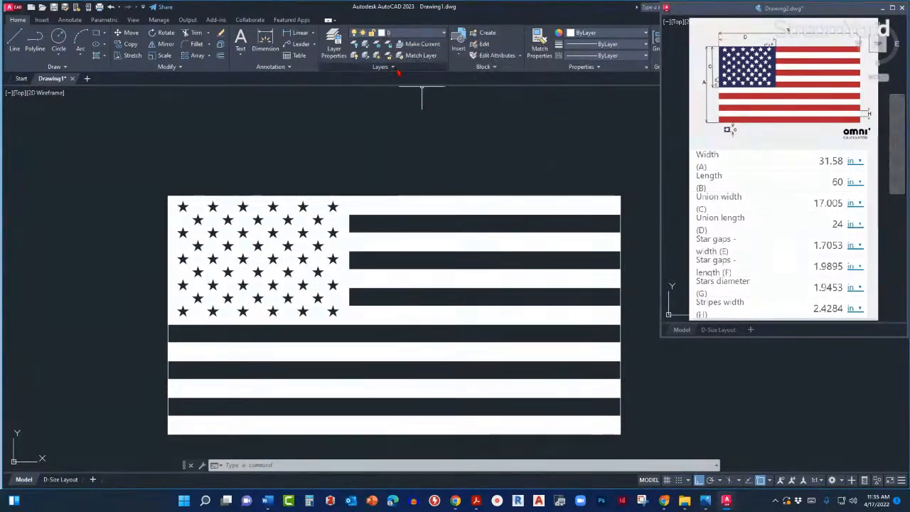
{"action": "mouse_move", "coordinate": [413, 169]}
{"action": "middle_mouse_down"}
{"action": "mouse_move", "coordinate": [421, 150]}
{"action": "mouse_move", "coordinate": [413, 137]}
{"action": "middle_mouse_up"}
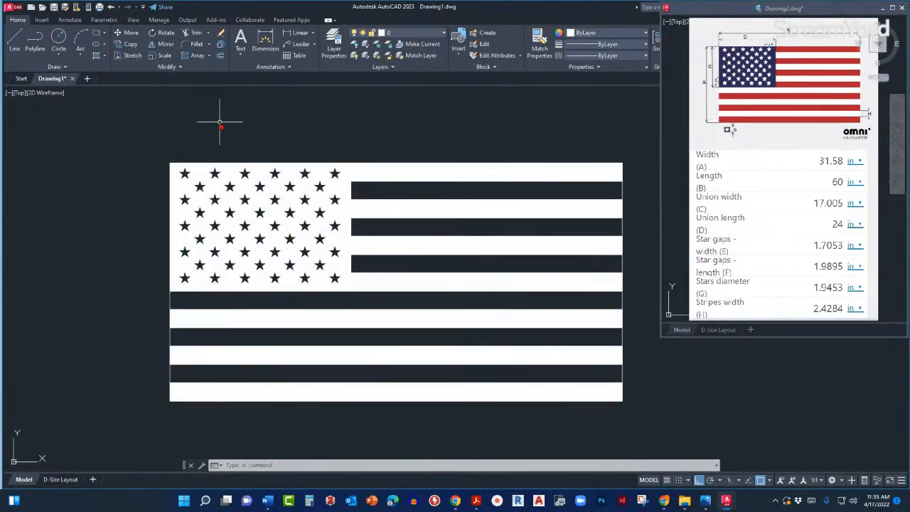
{"action": "left_click", "coordinate": [133, 142]}
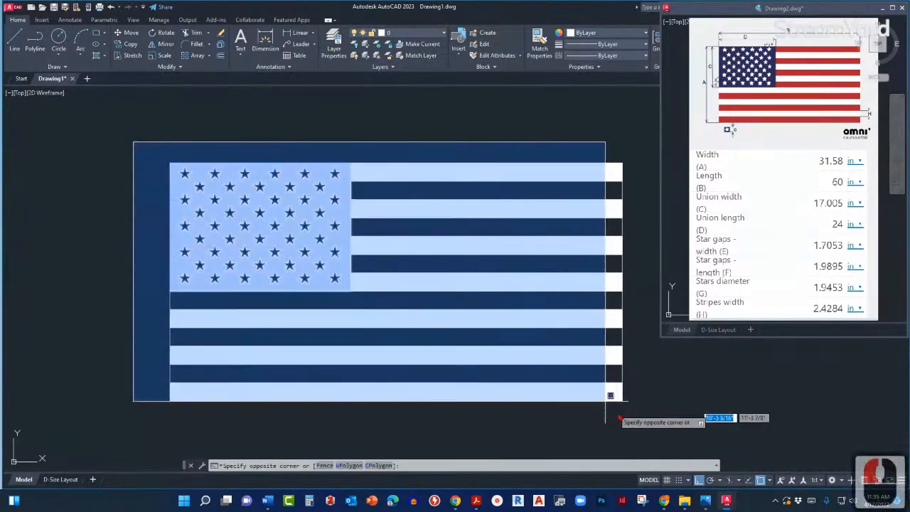
{"action": "left_click", "coordinate": [644, 428]}
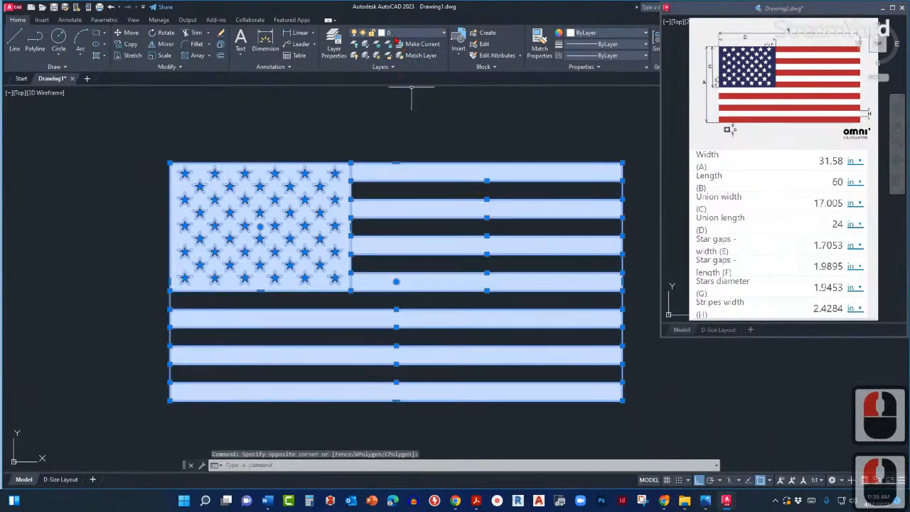
{"action": "key", "text": "Escape"}
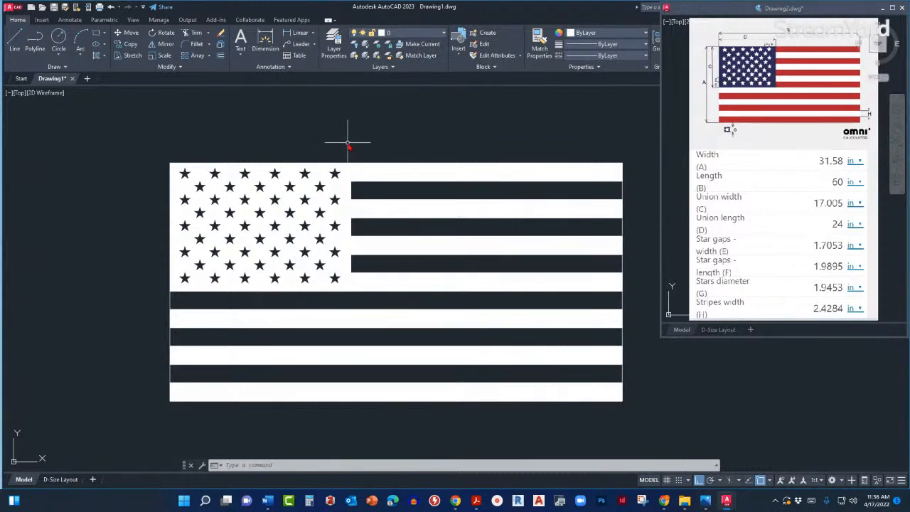
{"action": "left_click", "coordinate": [407, 35]}
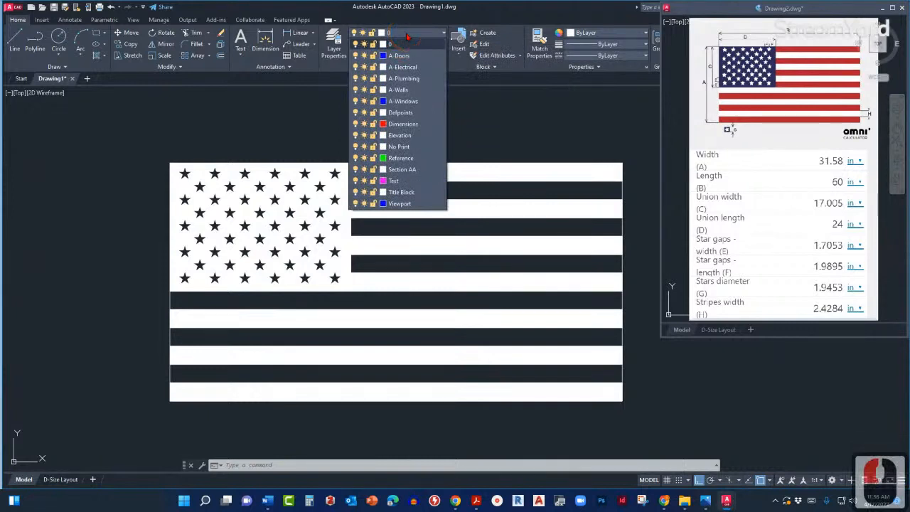
{"action": "left_click", "coordinate": [407, 35]}
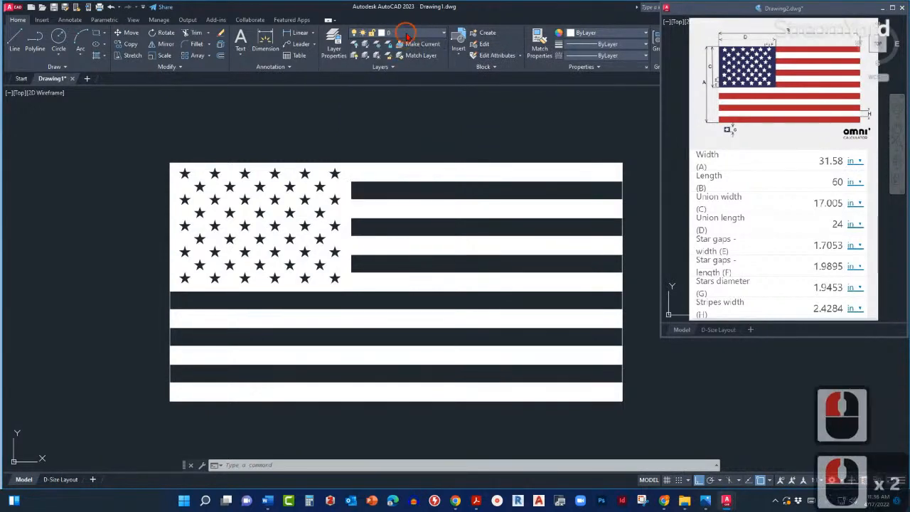
{"action": "left_click", "coordinate": [407, 35]}
{"action": "scroll", "coordinate": [402, 87], "scroll_direction": "down", "scroll_amount": 4}
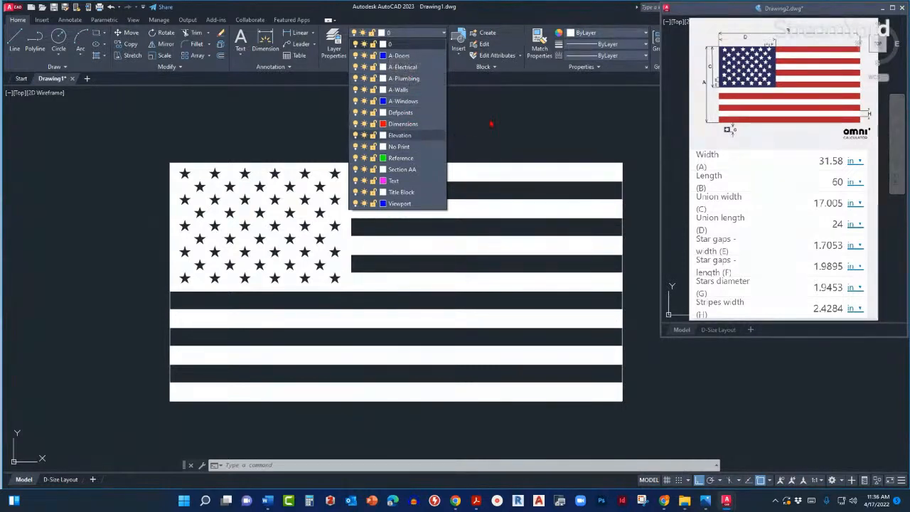
{"action": "left_click", "coordinate": [489, 118]}
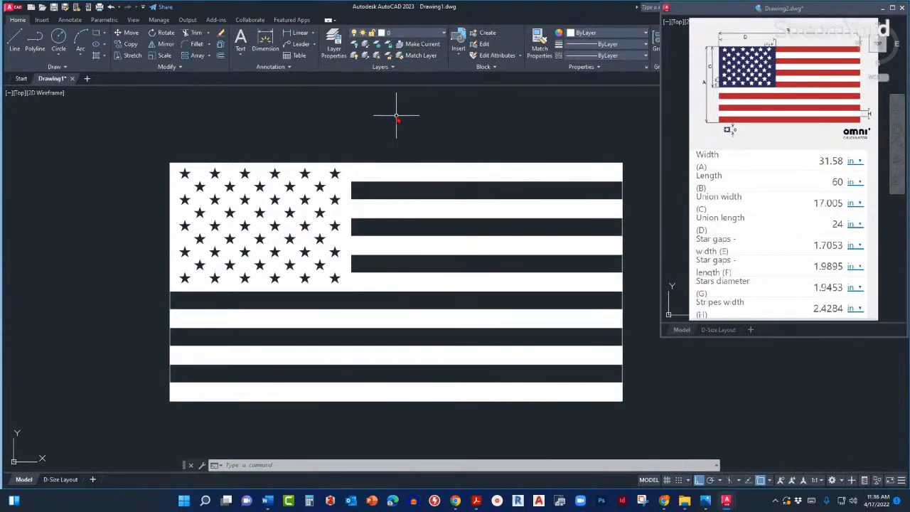
- Open the Layer Properties Manager and keep it docked open beside the drawing with auto-hide turned off
{"action": "type", "text": "LA"}
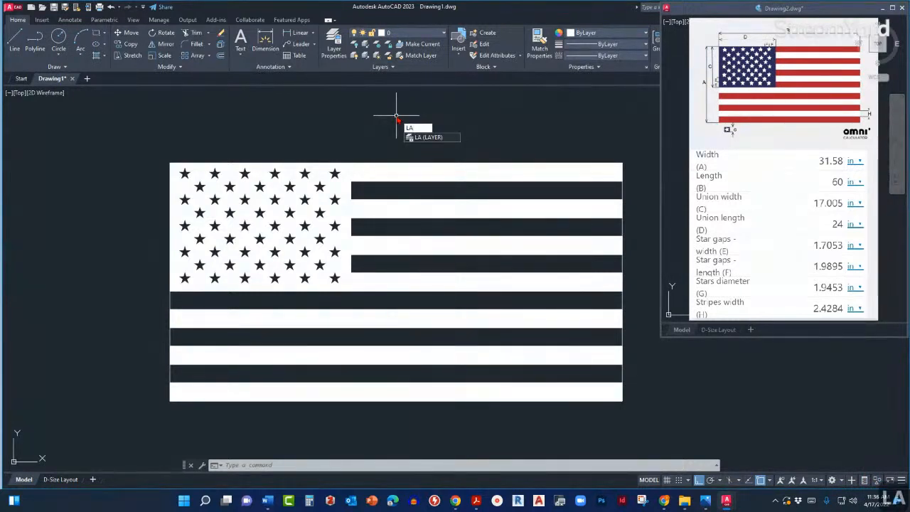
{"action": "key", "text": "Return"}
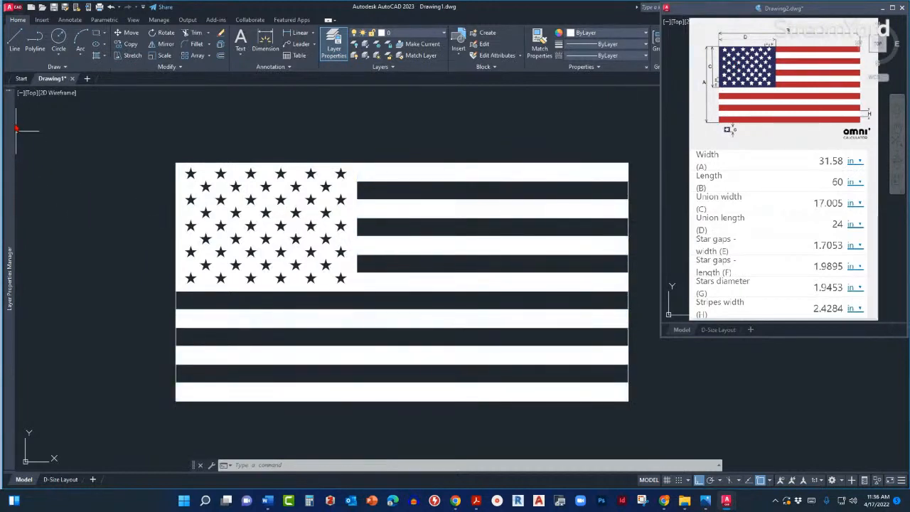
{"action": "mouse_move", "coordinate": [13, 118]}
{"action": "mouse_move", "coordinate": [7, 166]}
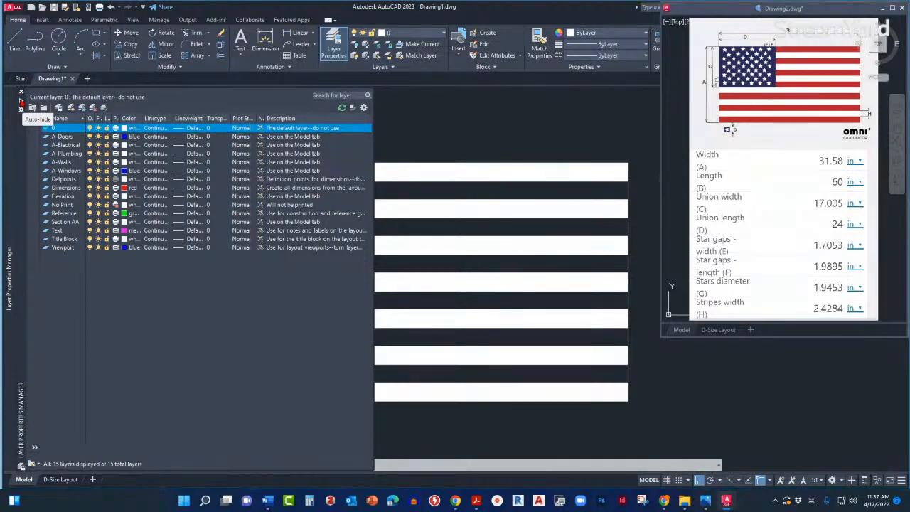
{"action": "left_click", "coordinate": [21, 103]}
{"action": "left_click_drag", "start_coordinate": [99, 135], "coordinate": [235, 142]}
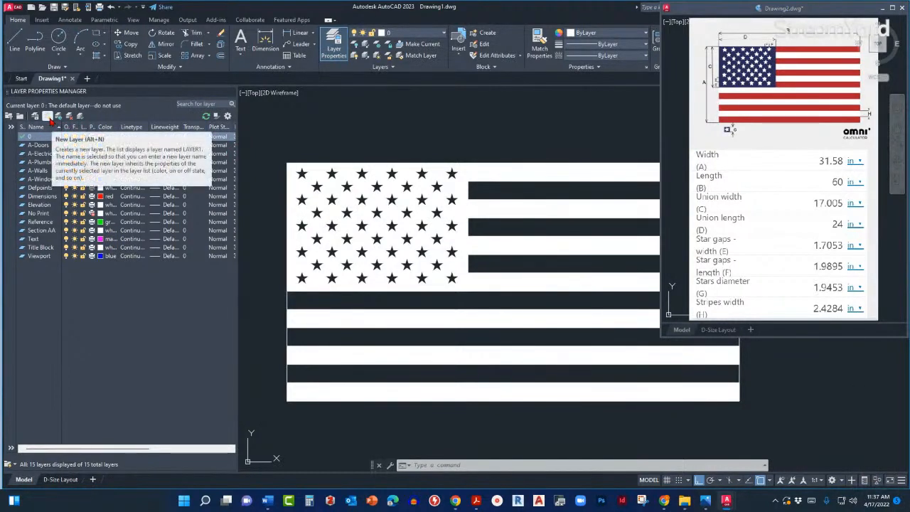
- Add a new layer to the drawing with its name ready for editing
{"action": "left_click", "coordinate": [48, 116]}
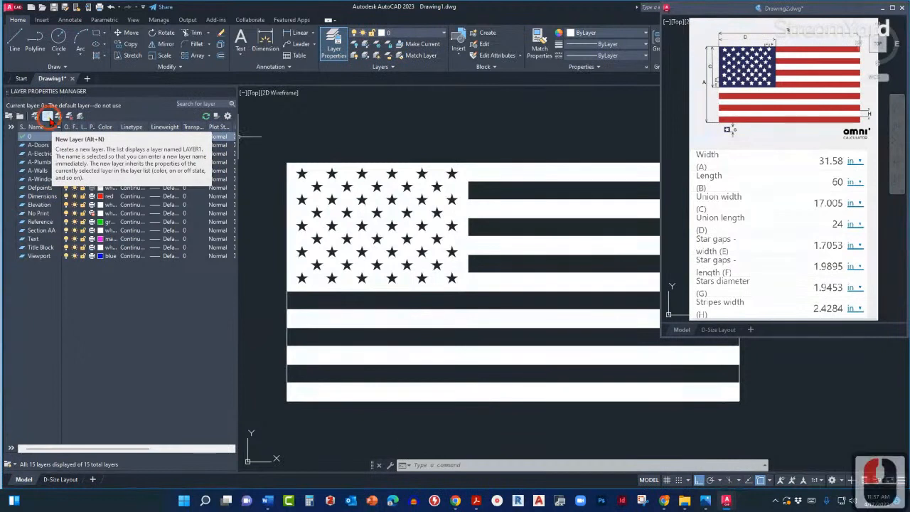
{"action": "left_click", "coordinate": [47, 145]}
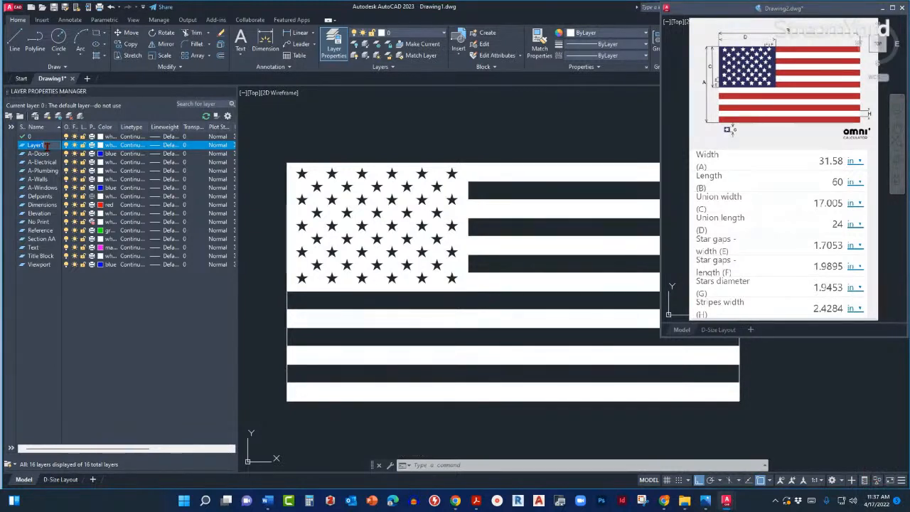
{"action": "left_click", "coordinate": [47, 146]}
{"action": "type", "text": "RE"}
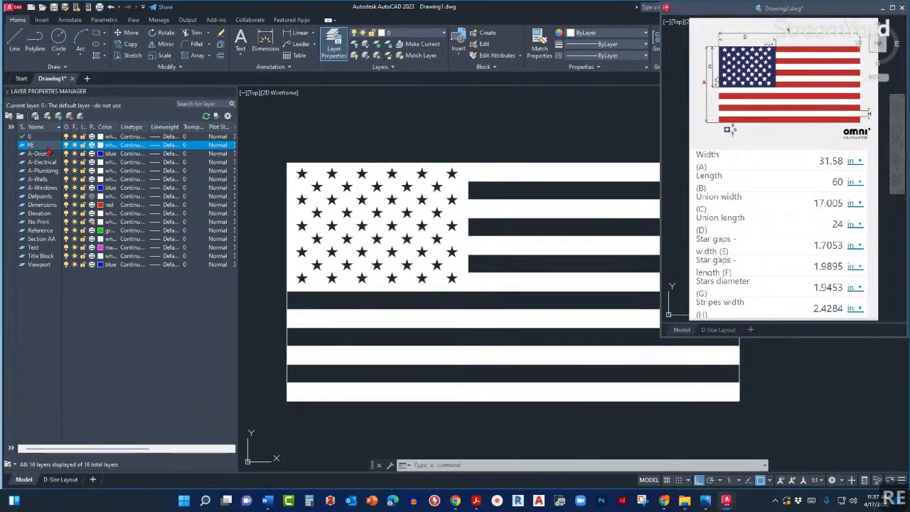
{"action": "type", "text": "D"}
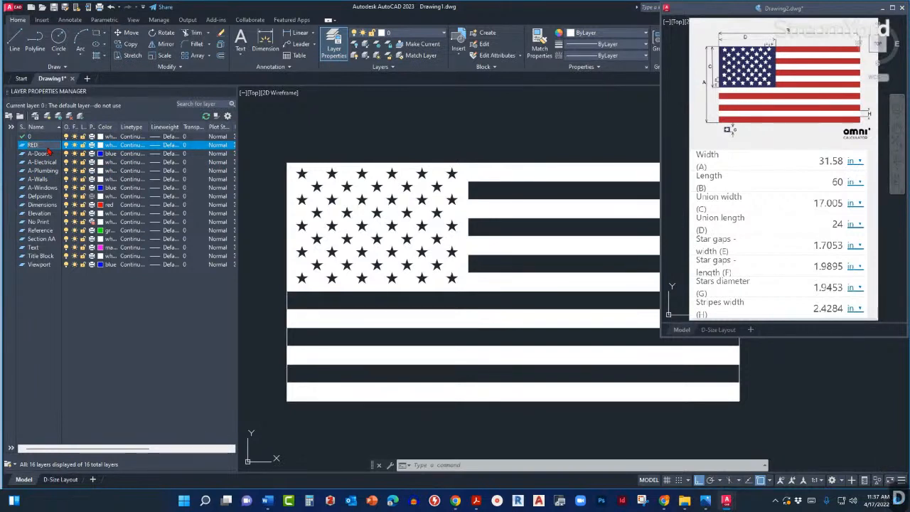
{"action": "key", "text": "BackSpace"}
{"action": "key", "text": "BackSpace"}
{"action": "key", "text": "BackSpace"}
{"action": "key", "text": "BackSpace"}
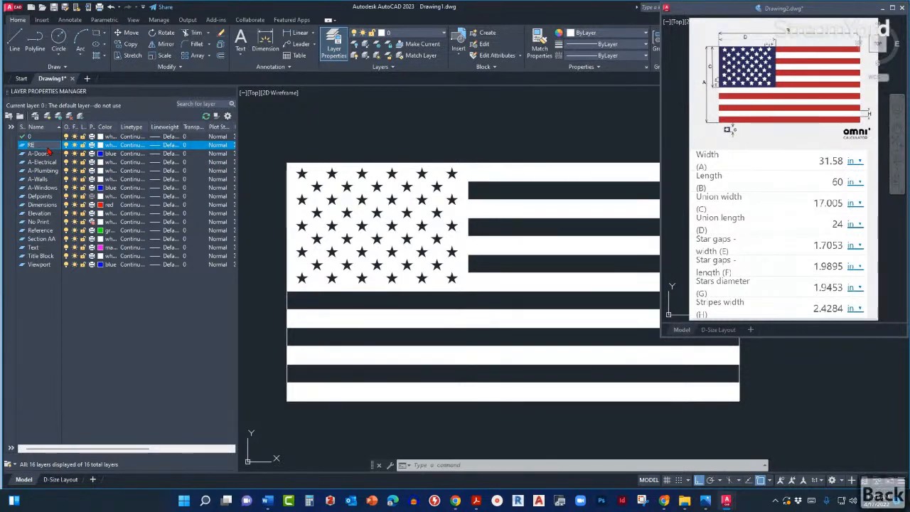
{"action": "type", "text": "STRIP"}
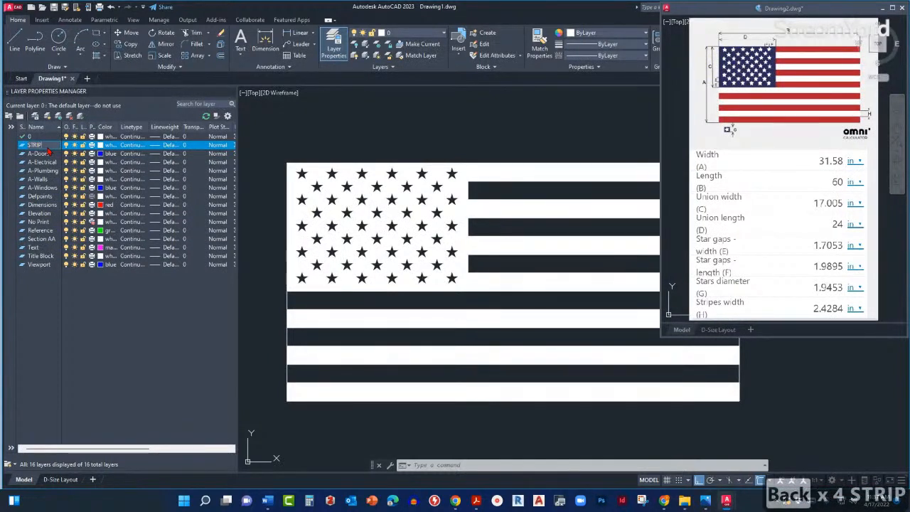
{"action": "key", "text": "BackSpace"}
{"action": "key", "text": "BackSpace"}
{"action": "key", "text": "BackSpace"}
{"action": "key", "text": "BackSpace"}
{"action": "key", "text": "BackSpace"}
{"action": "key", "text": "BackSpace"}
{"action": "key", "text": "BackSpace"}
{"action": "key", "text": "BackSpace"}
{"action": "key", "text": "BackSpace"}
{"action": "key", "text": "BackSpace"}
{"action": "key", "text": "BackSpace"}
{"action": "key", "text": "BackSpace"}
{"action": "key", "text": "BackSpace"}
- Name the new layer RED and set its color to red, RGB 255,0,0
{"action": "type", "text": "RED"}
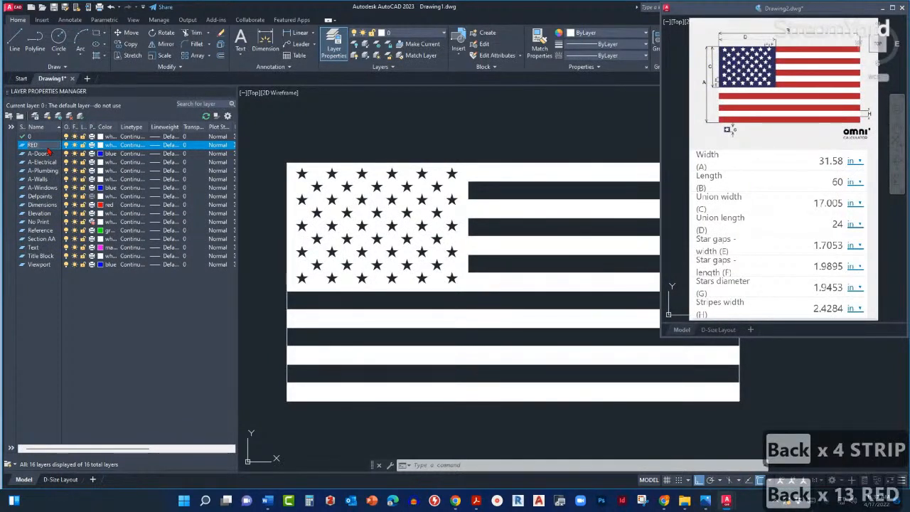
{"action": "key", "text": "Return"}
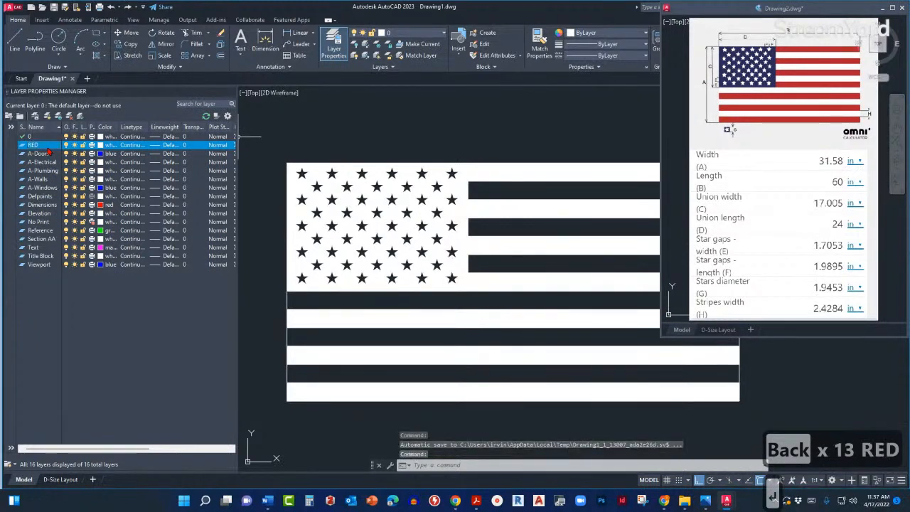
{"action": "left_click", "coordinate": [102, 147]}
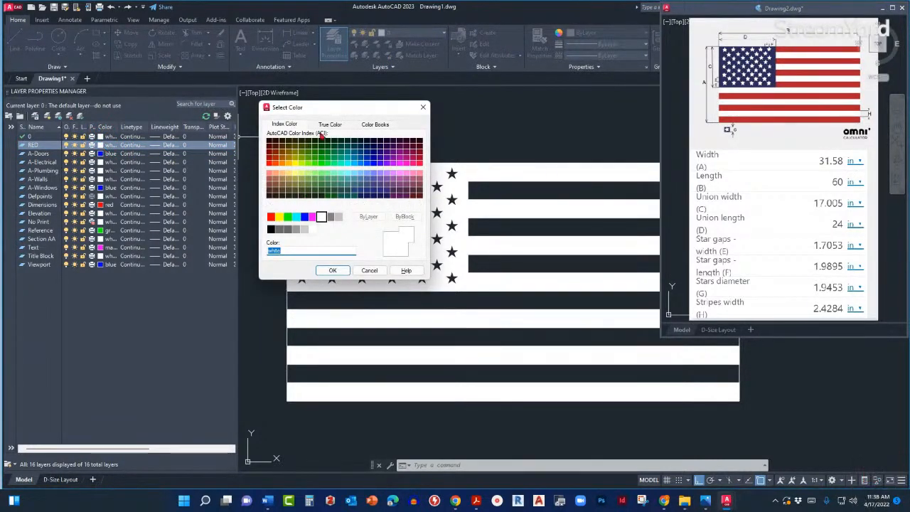
{"action": "left_click", "coordinate": [270, 216]}
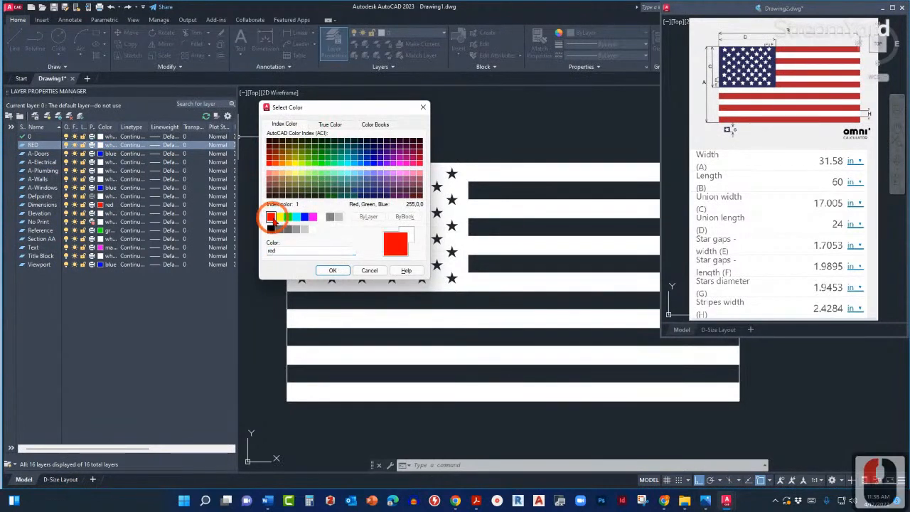
{"action": "left_click", "coordinate": [331, 125]}
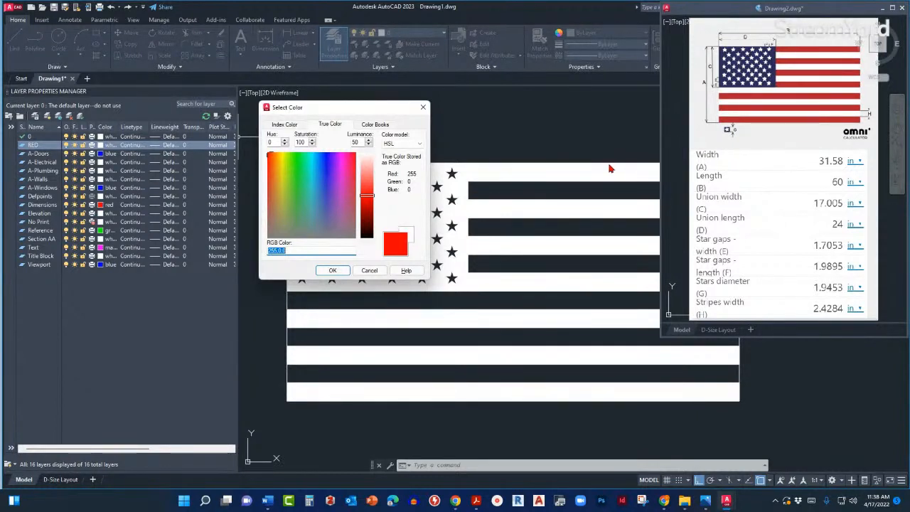
{"action": "left_click", "coordinate": [332, 271]}
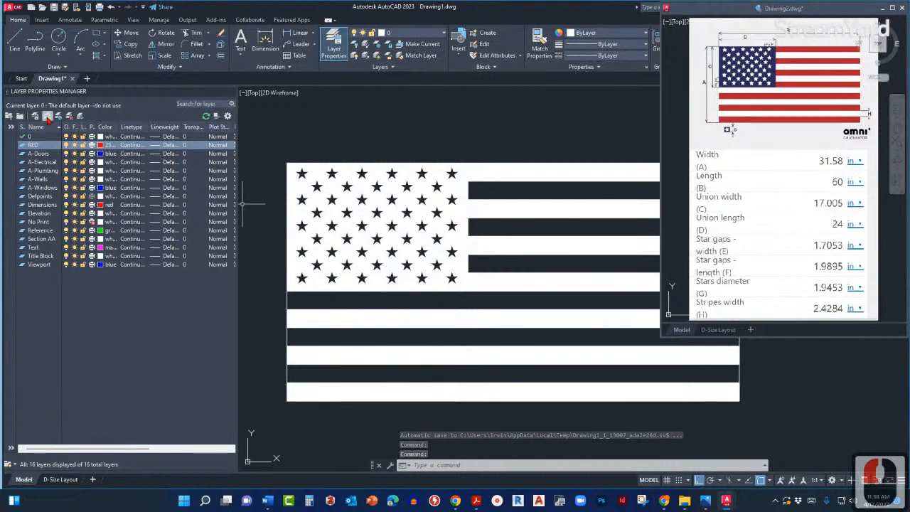
- Create another new layer named BLUE
{"action": "left_click", "coordinate": [47, 116]}
{"action": "type", "text": "B"}
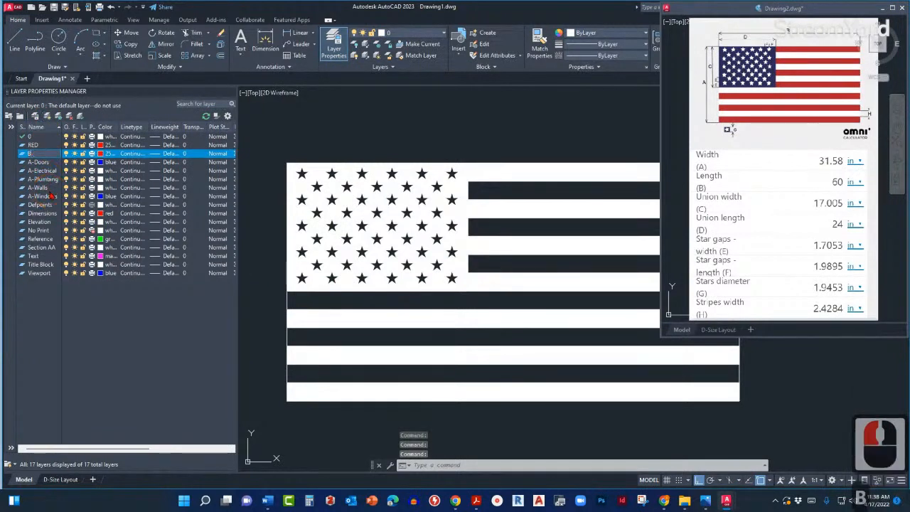
{"action": "type", "text": "LUE"}
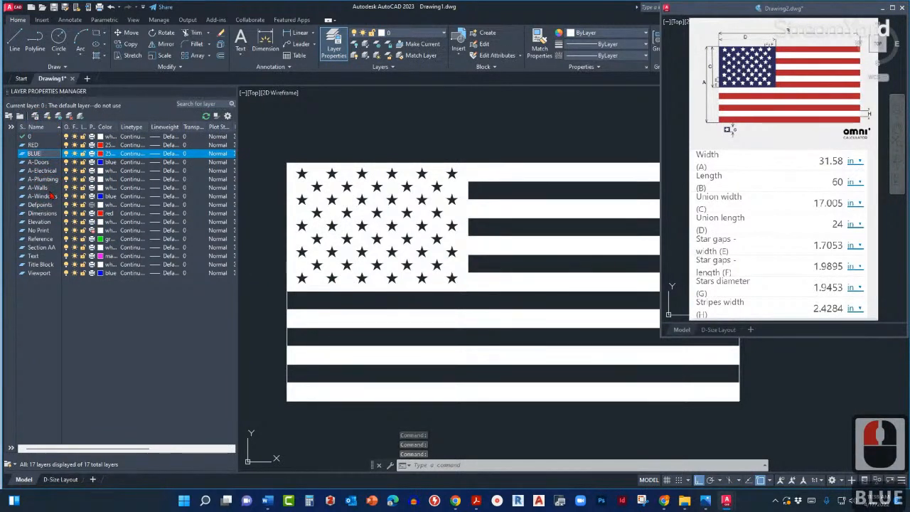
{"action": "key", "text": "Return"}
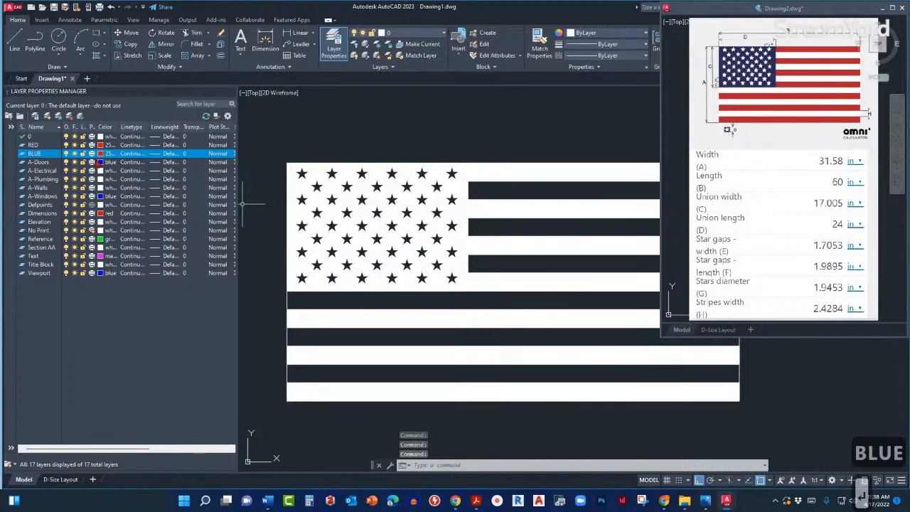
- Set the BLUE layer's color to true-color blue, RGB 0,0,255
{"action": "left_click", "coordinate": [102, 153]}
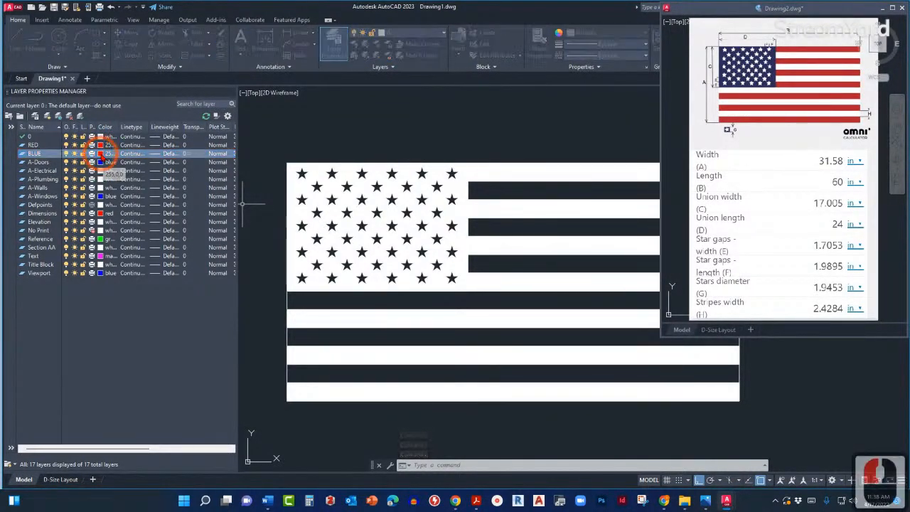
{"action": "left_click", "coordinate": [287, 125]}
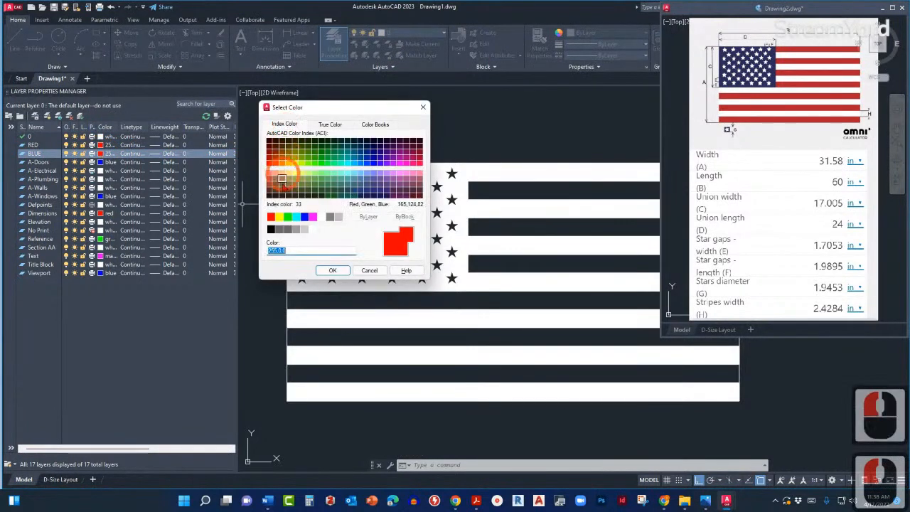
{"action": "left_click", "coordinate": [304, 217]}
{"action": "left_click", "coordinate": [304, 216]}
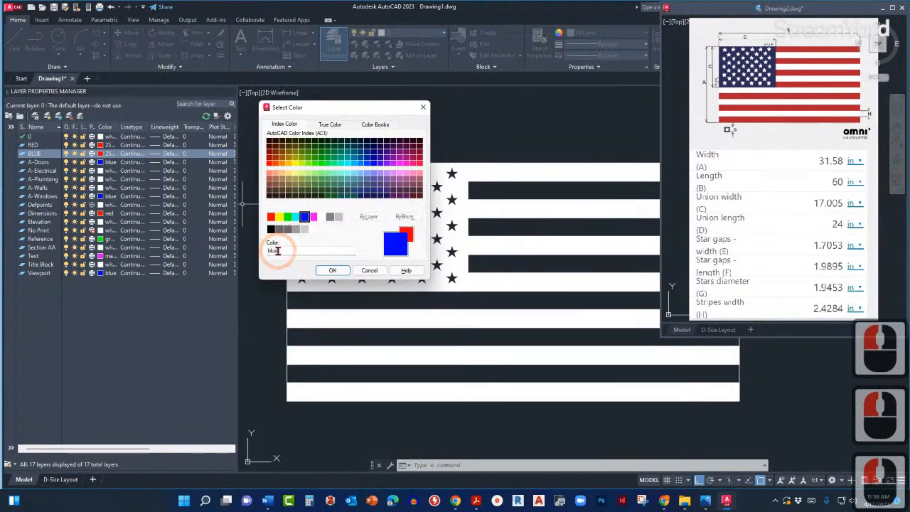
{"action": "left_click", "coordinate": [329, 125]}
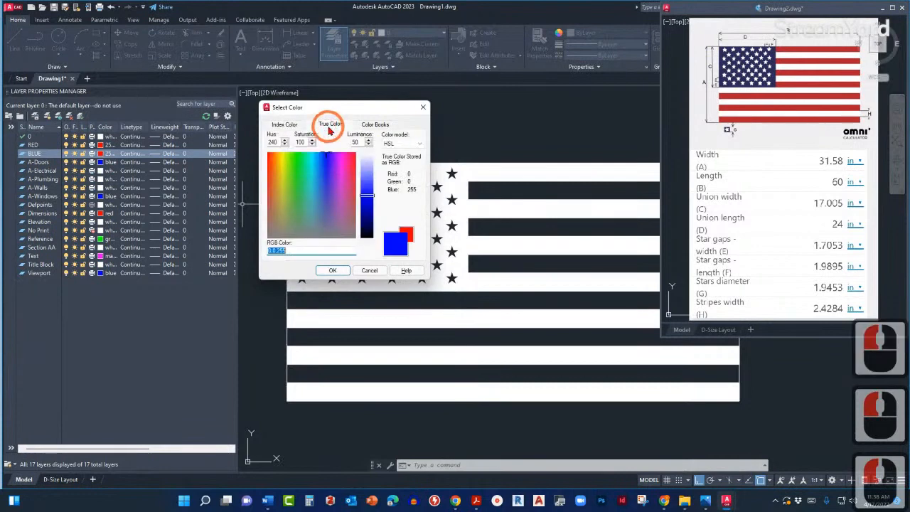
{"action": "left_click", "coordinate": [334, 271]}
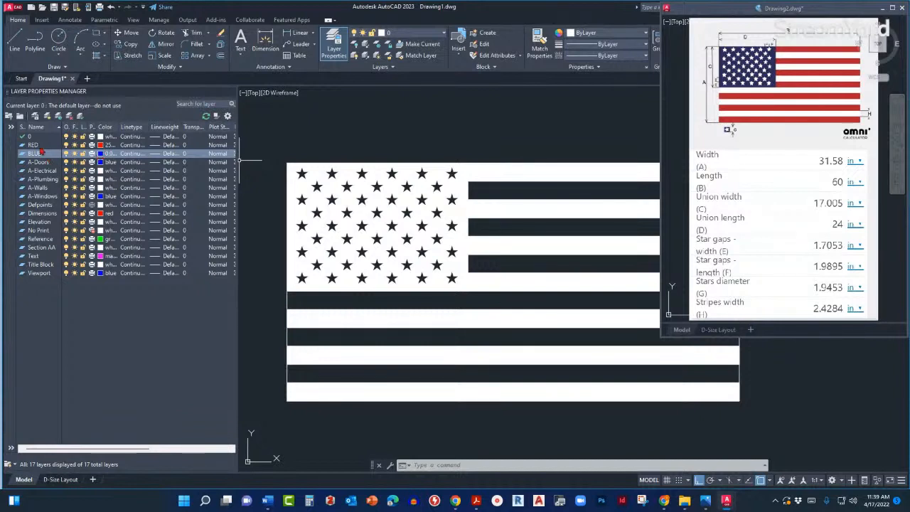
- Create another new layer named LINEWORK
{"action": "left_click", "coordinate": [47, 118]}
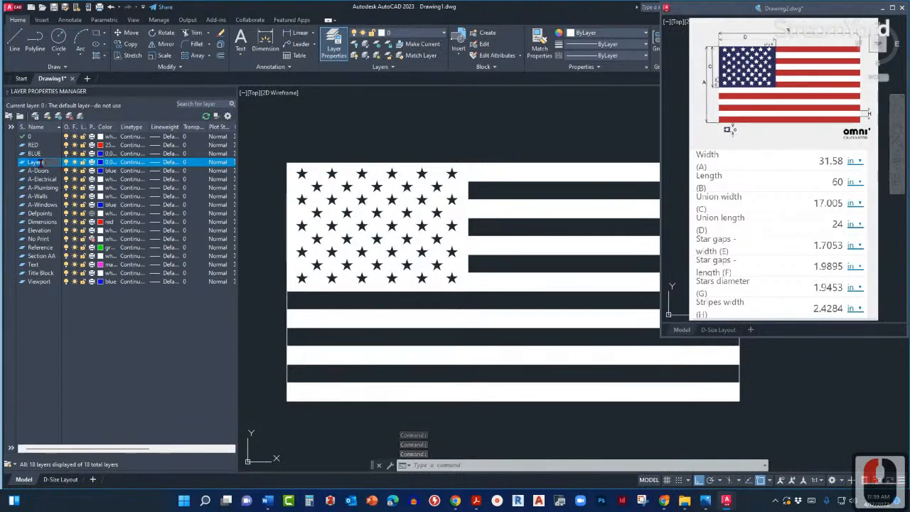
{"action": "type", "text": "LIN"}
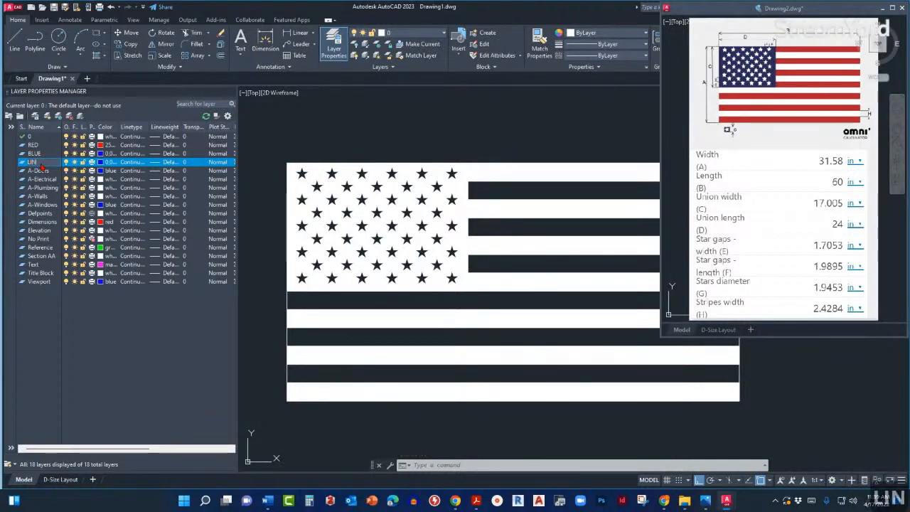
{"action": "type", "text": "EWORK"}
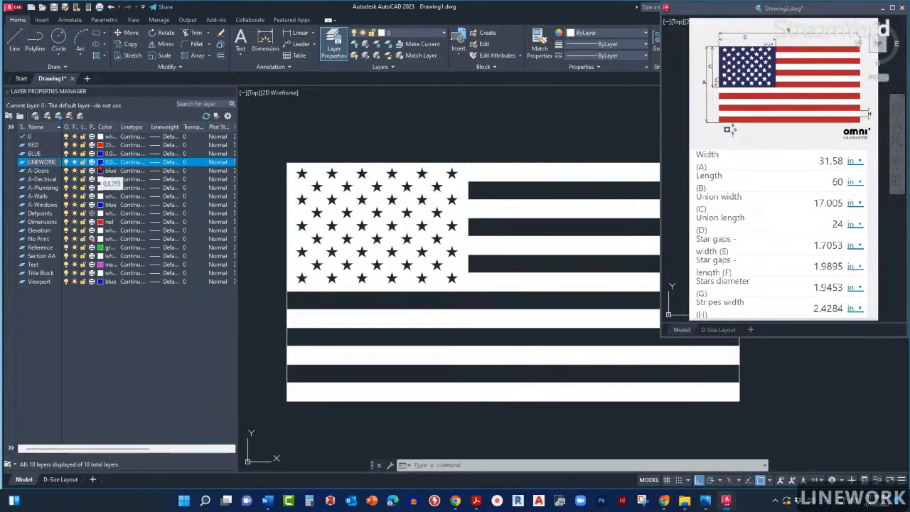
- Set the LINEWORK layer's color to white from the index colors and close the Layer Properties Manager
{"action": "left_click", "coordinate": [100, 163]}
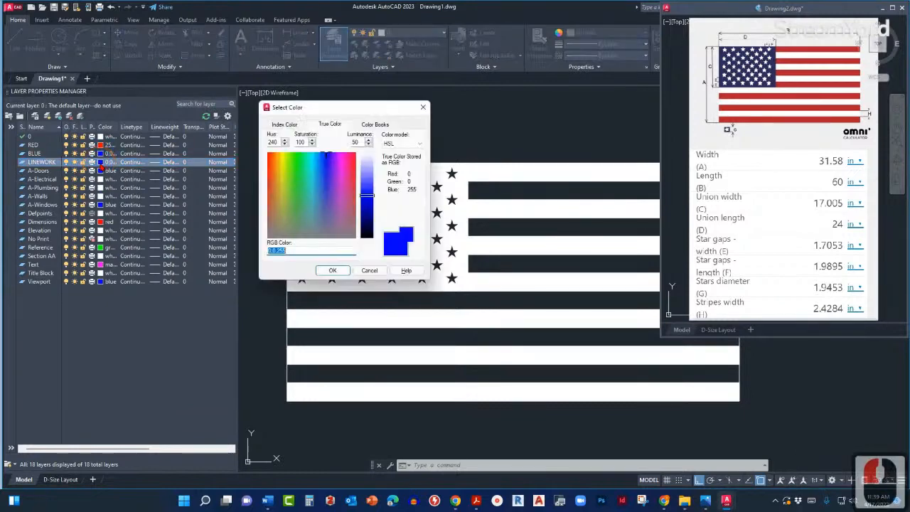
{"action": "left_click", "coordinate": [279, 125]}
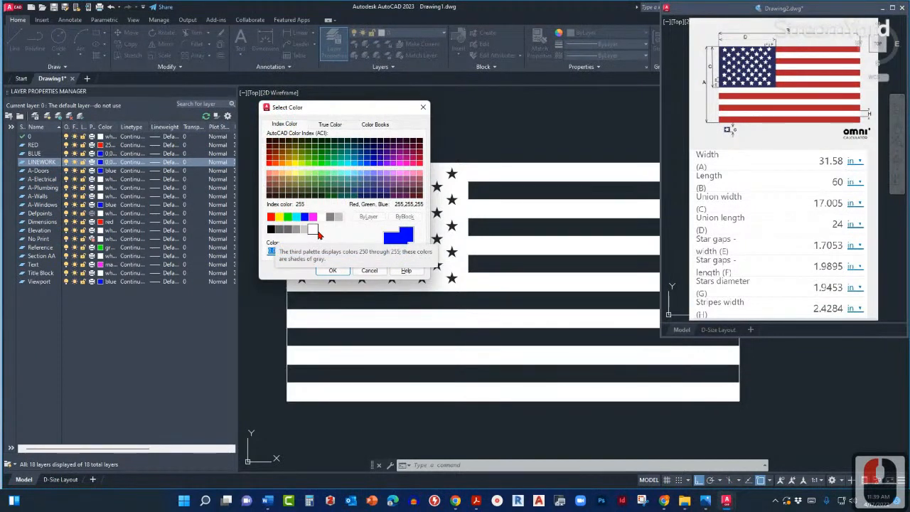
{"action": "left_click", "coordinate": [316, 231]}
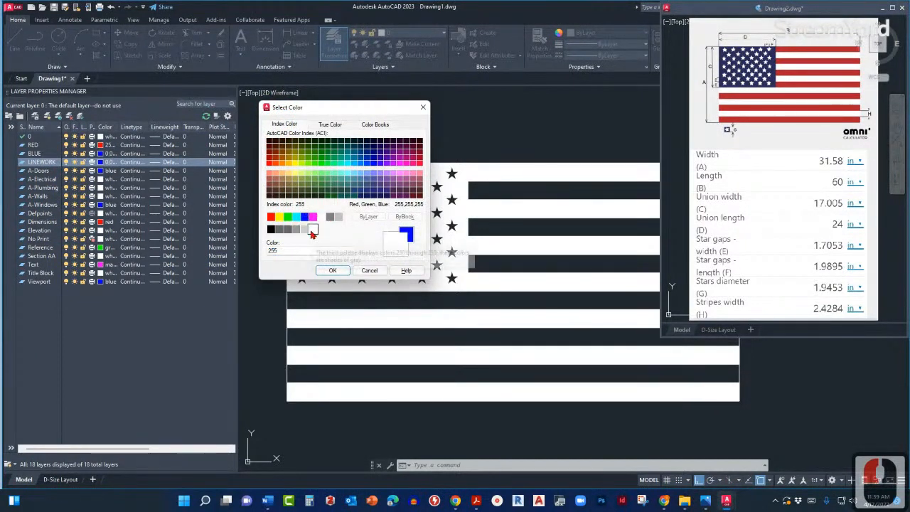
{"action": "left_click", "coordinate": [322, 217]}
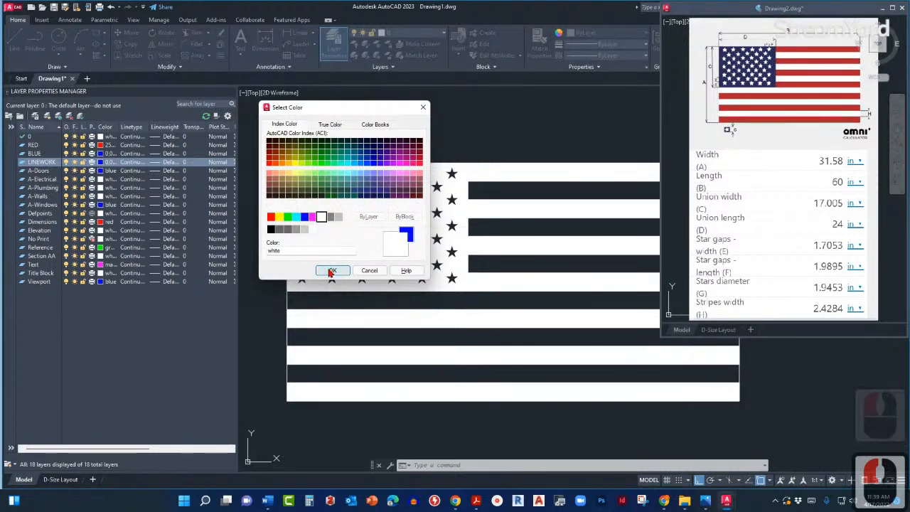
{"action": "left_click", "coordinate": [332, 271]}
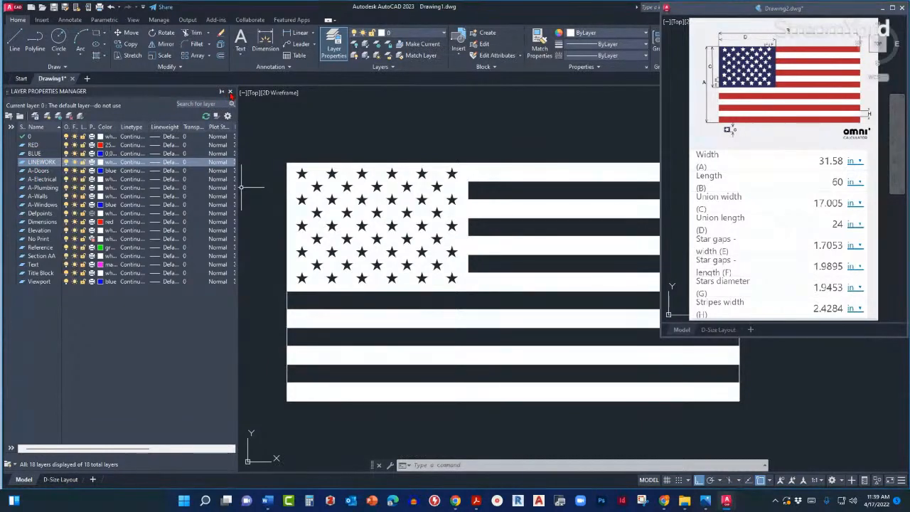
{"action": "left_click", "coordinate": [231, 93]}
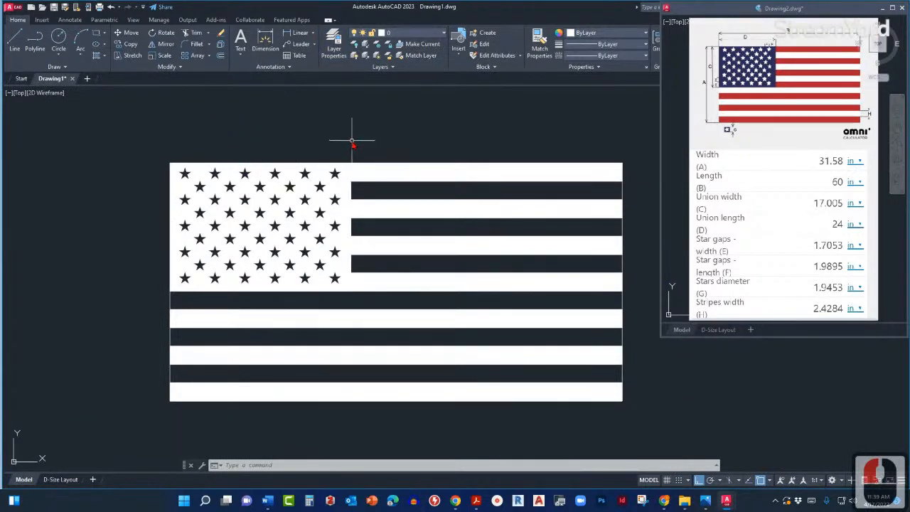
{"action": "left_click", "coordinate": [410, 34]}
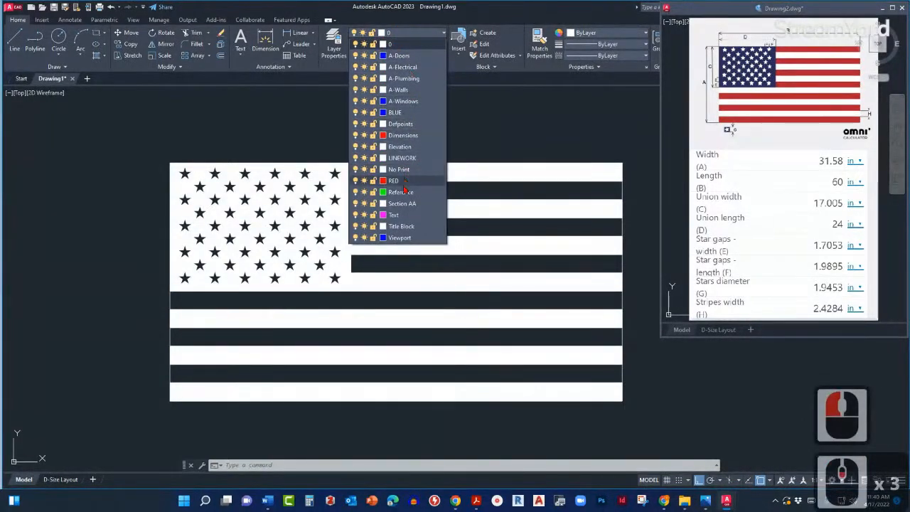
{"action": "left_click", "coordinate": [482, 144]}
{"action": "left_click", "coordinate": [319, 242]}
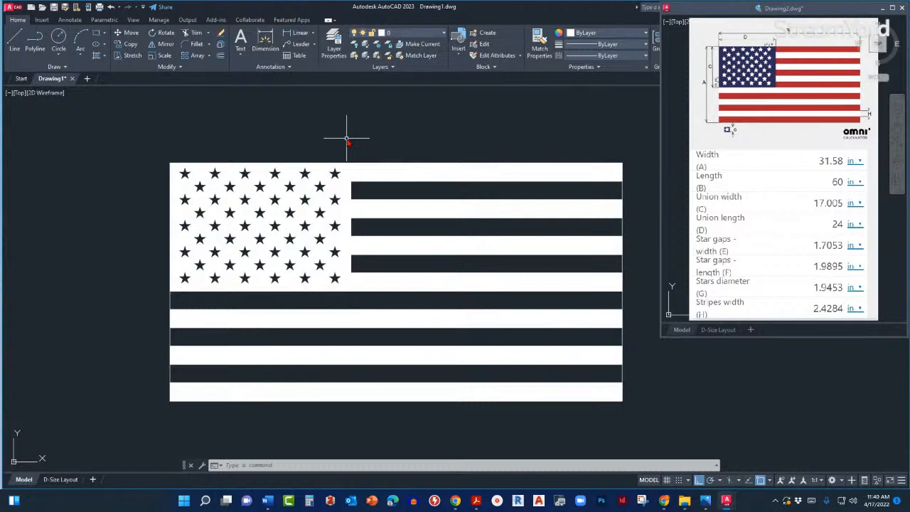
- Move the solid hatch of the stripes to the RED layer, and reselect it to check its layer assignment
{"action": "left_click", "coordinate": [410, 173]}
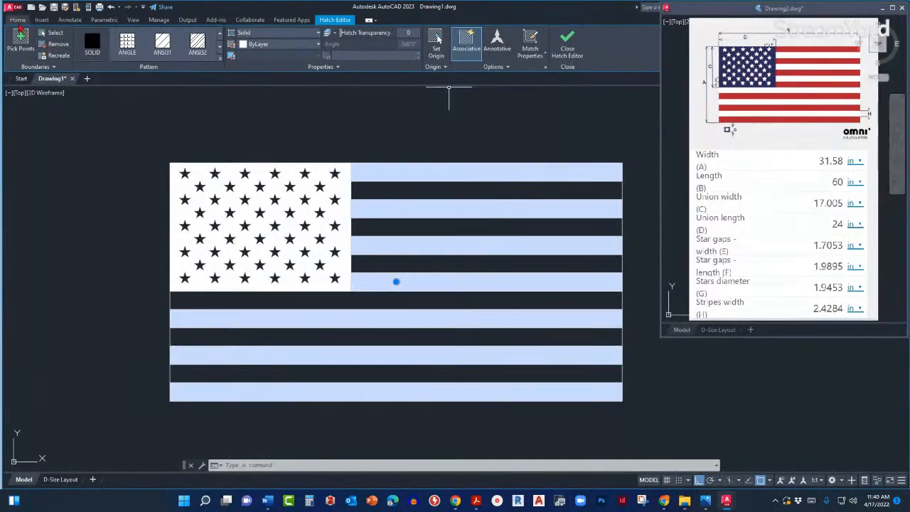
{"action": "left_click", "coordinate": [18, 21]}
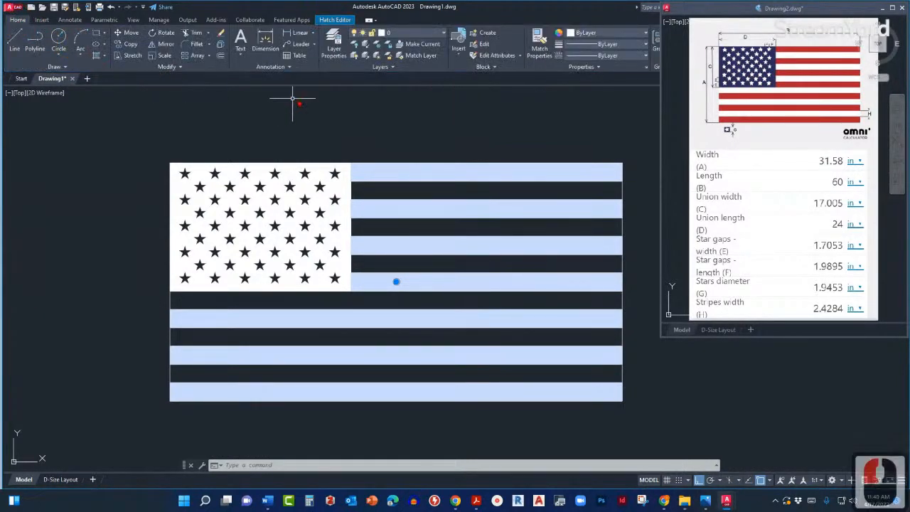
{"action": "left_click", "coordinate": [430, 33]}
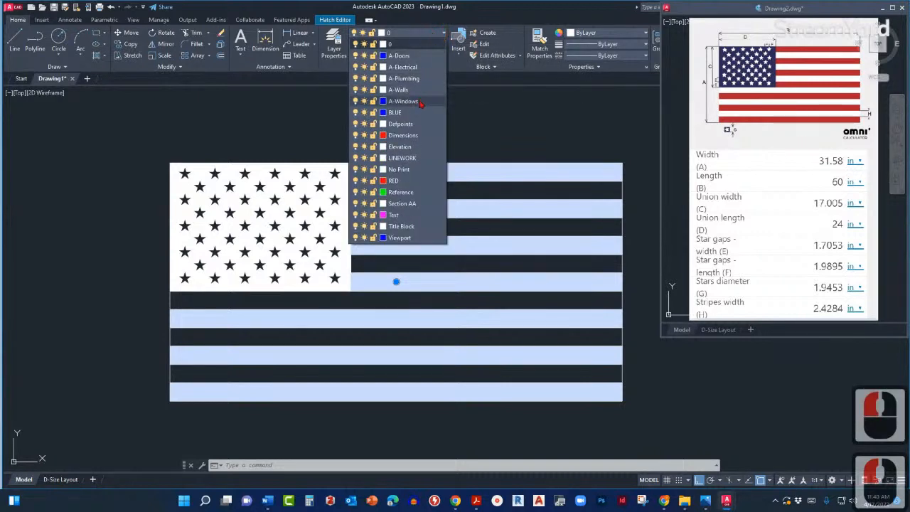
{"action": "left_click", "coordinate": [396, 182]}
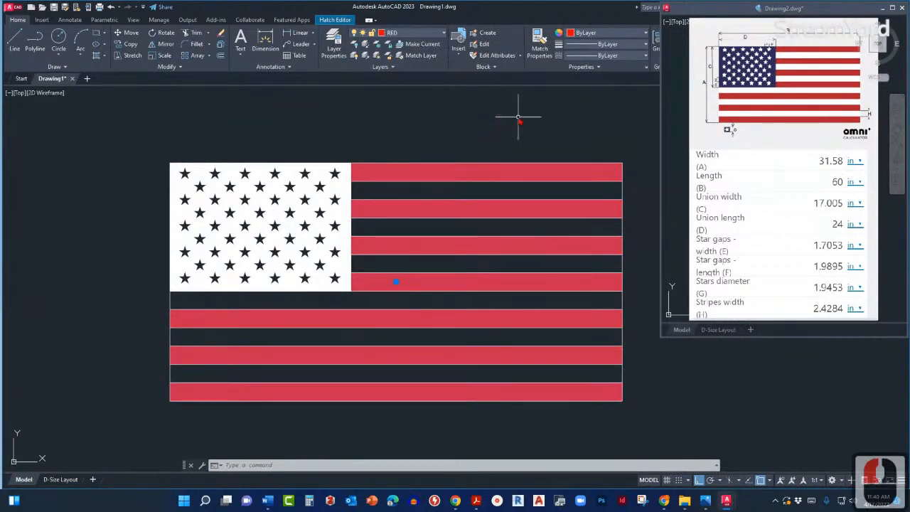
{"action": "key", "text": "Escape"}
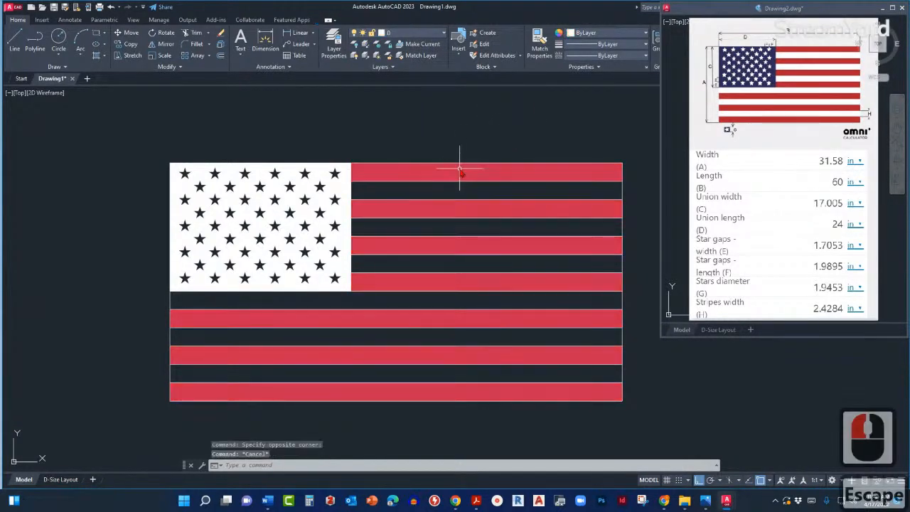
{"action": "left_click", "coordinate": [460, 172]}
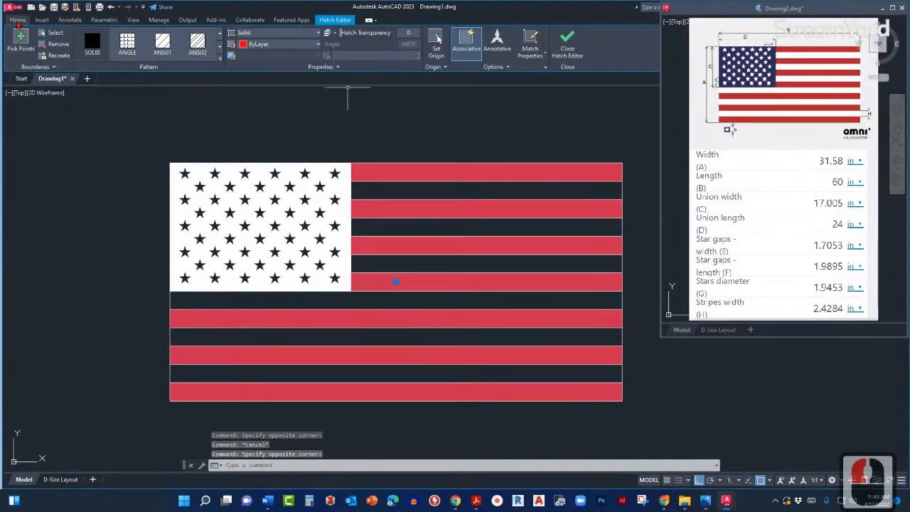
{"action": "left_click", "coordinate": [17, 20]}
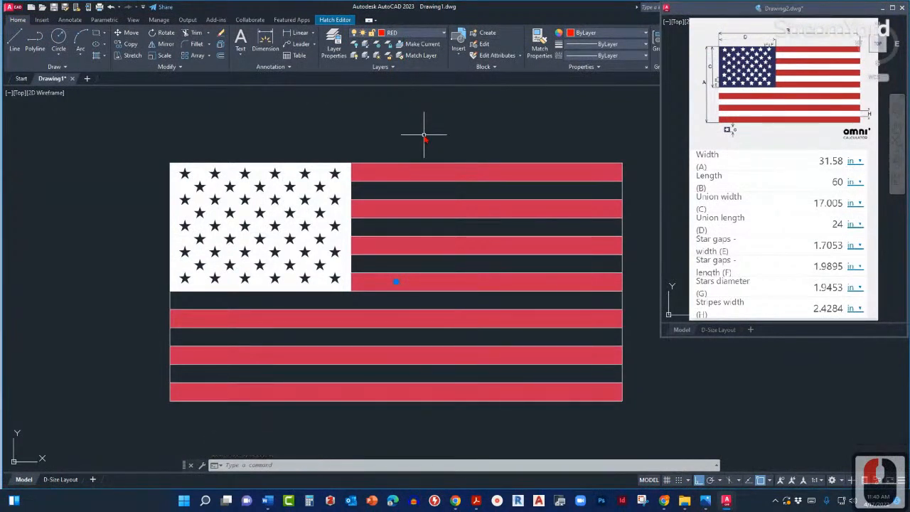
{"action": "key", "text": "Escape"}
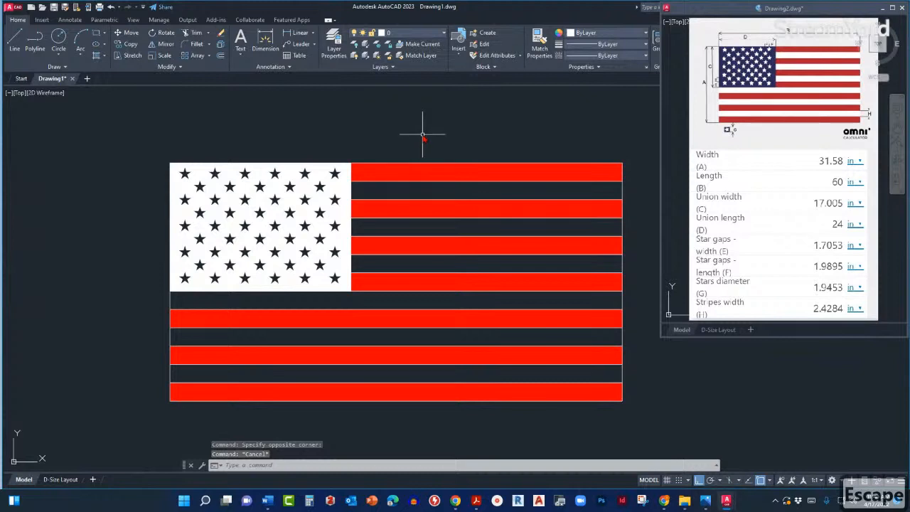
- Move the solid hatch of the star canton to the BLUE layer and clear the selection
{"action": "left_click", "coordinate": [342, 187]}
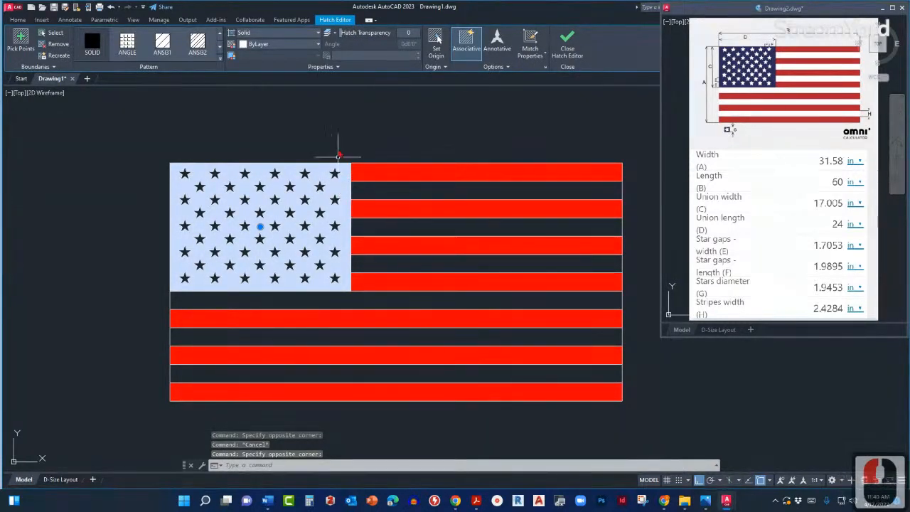
{"action": "left_click", "coordinate": [17, 20]}
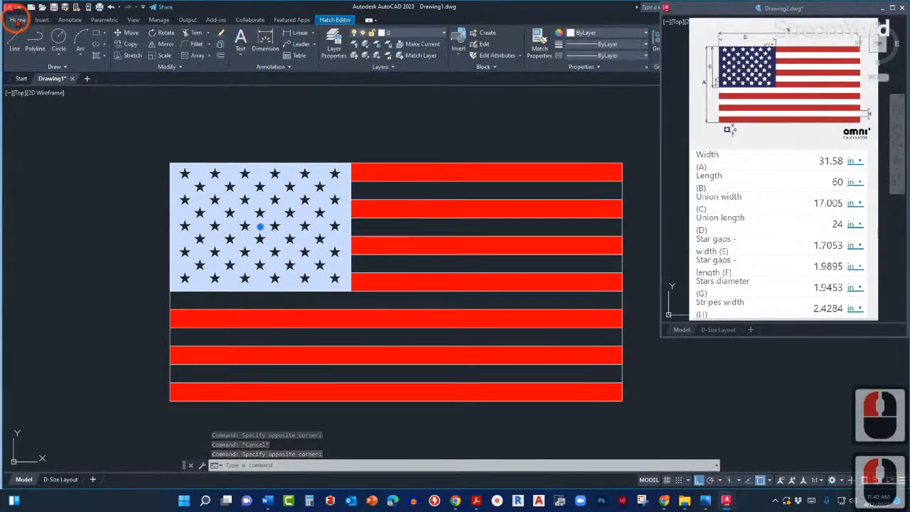
{"action": "left_click", "coordinate": [436, 35]}
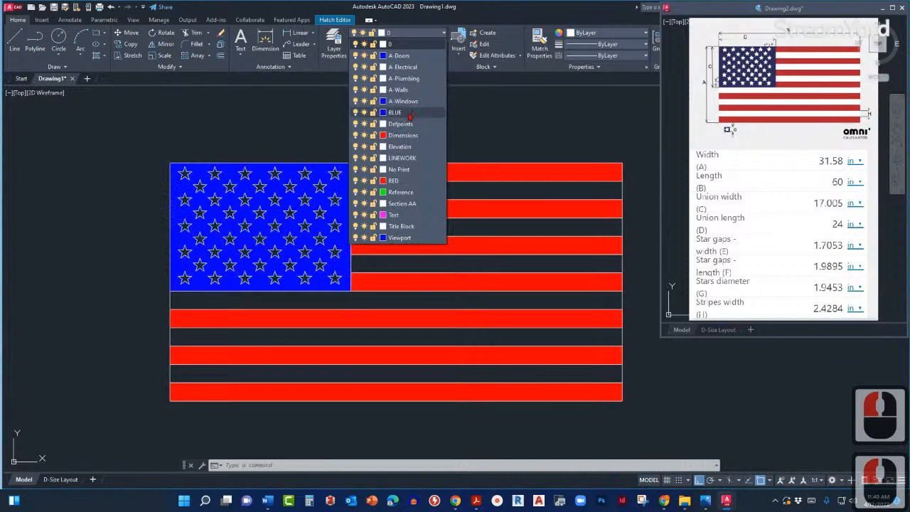
{"action": "left_click", "coordinate": [409, 115]}
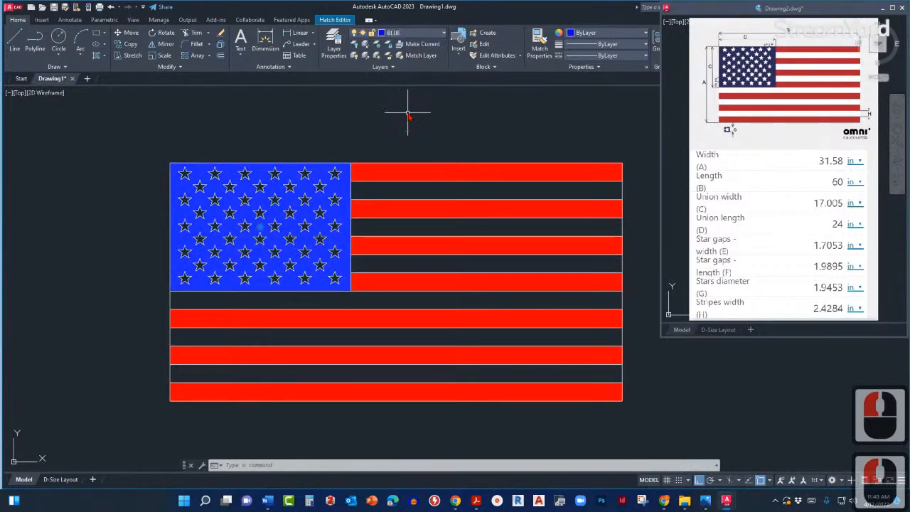
{"action": "key", "text": "Escape"}
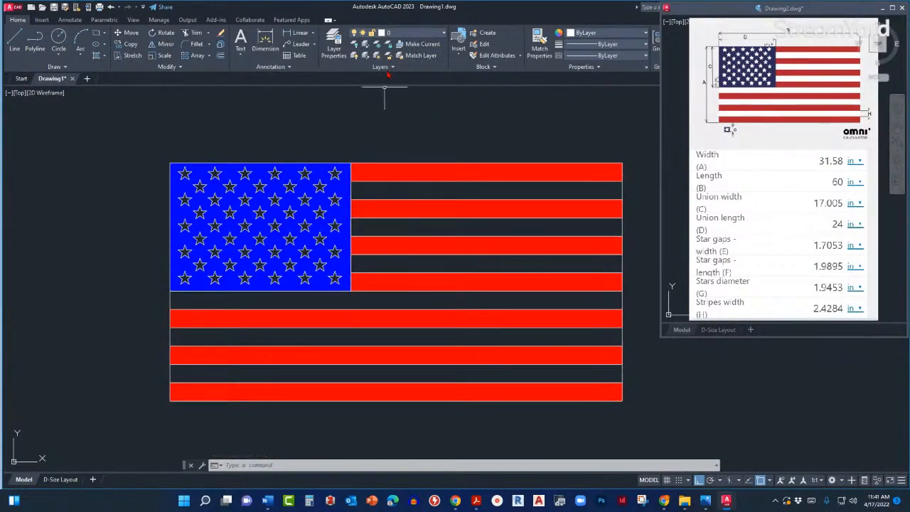
{"action": "left_click", "coordinate": [343, 163]}
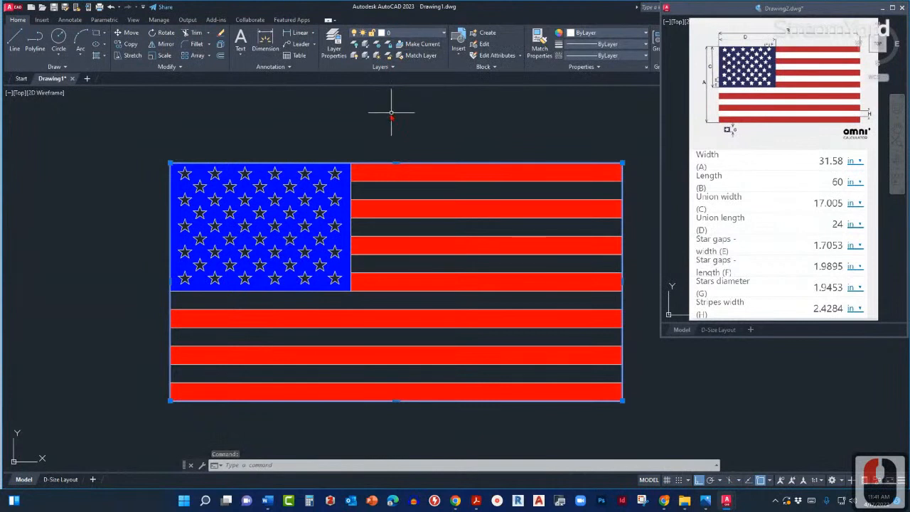
{"action": "key", "text": "Escape"}
{"action": "key", "text": "Escape"}
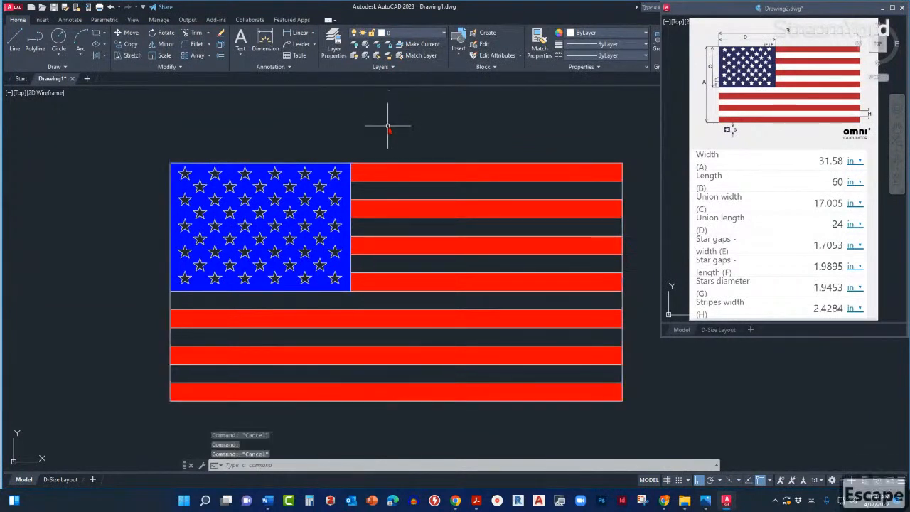
- Move all of the flag's outlines and stars, excluding the red and blue solid hatches, to the LINEWORK layer and clear the selection
{"action": "left_click", "coordinate": [145, 136]}
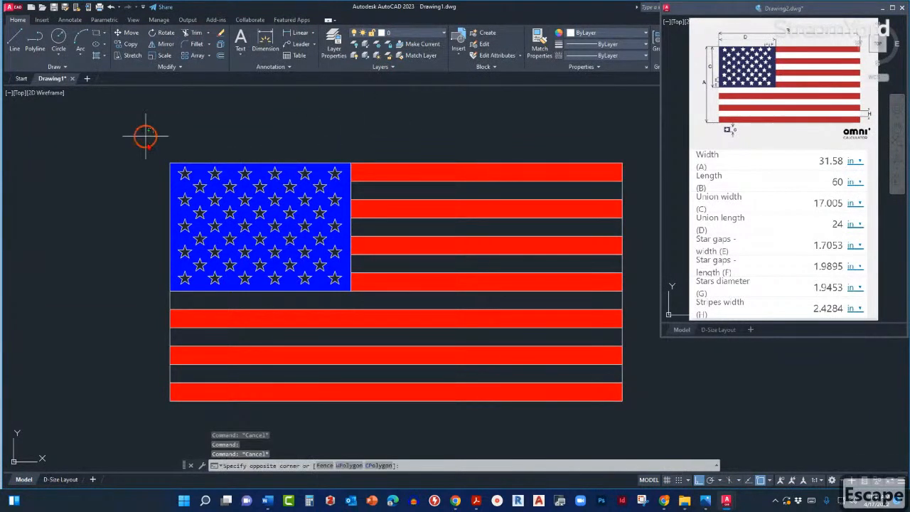
{"action": "left_click", "coordinate": [642, 430]}
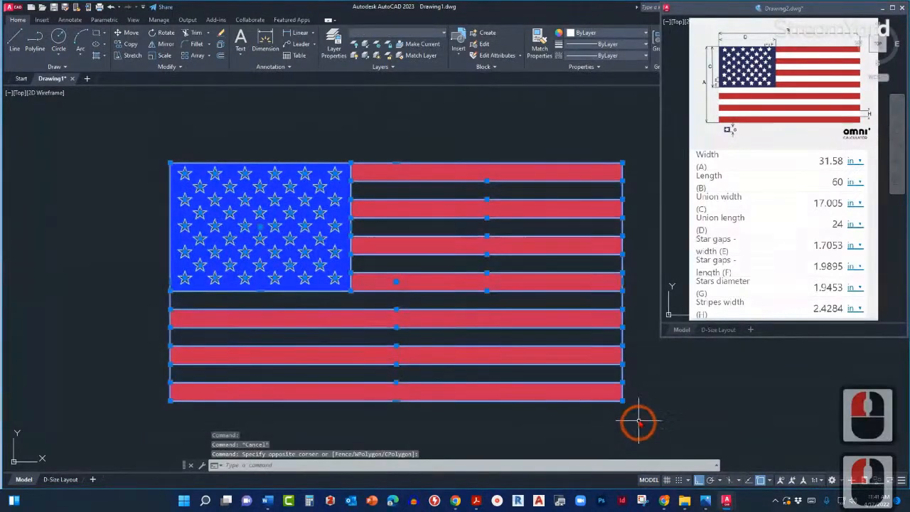
{"action": "left_click", "coordinate": [654, 381]}
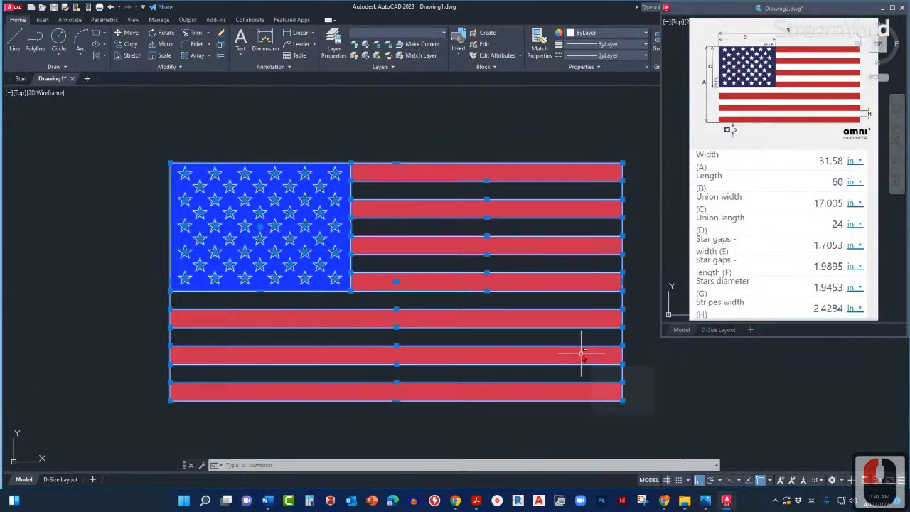
{"action": "left_click", "coordinate": [603, 352], "text": "shift"}
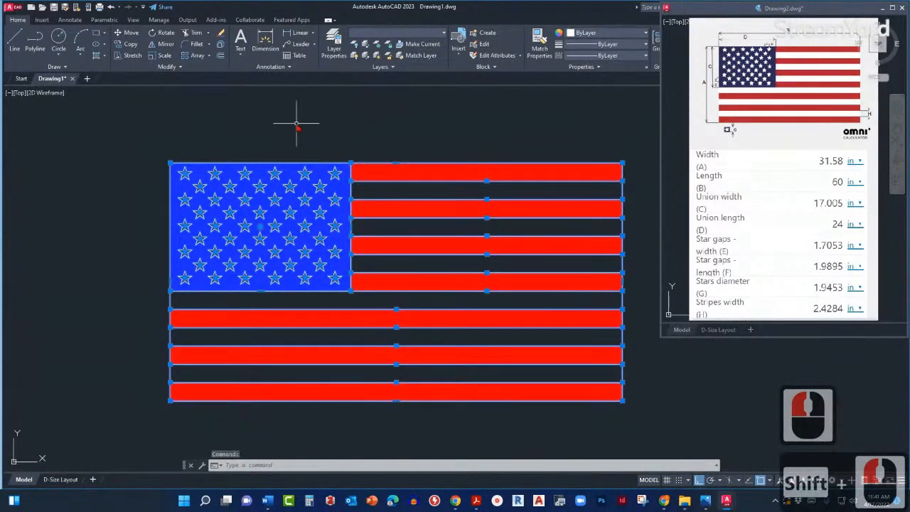
{"action": "left_click", "coordinate": [321, 172], "text": "shift"}
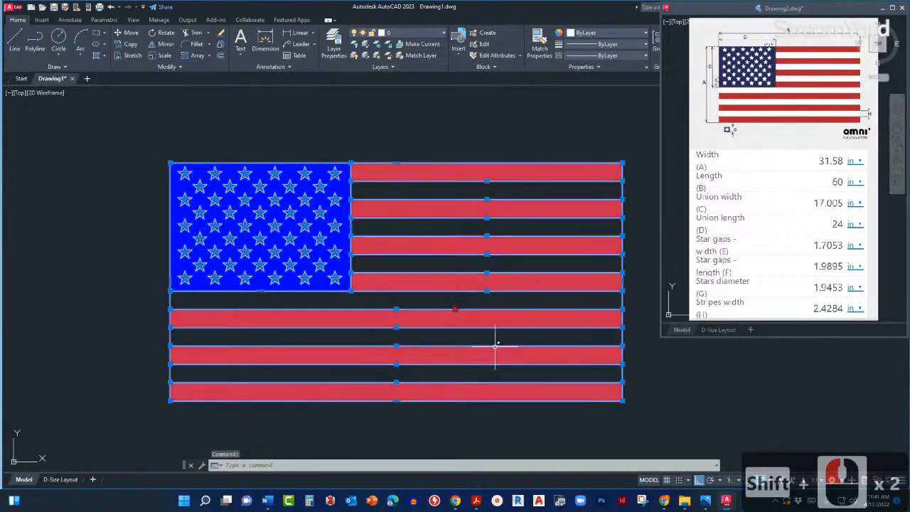
{"action": "left_click", "coordinate": [411, 36]}
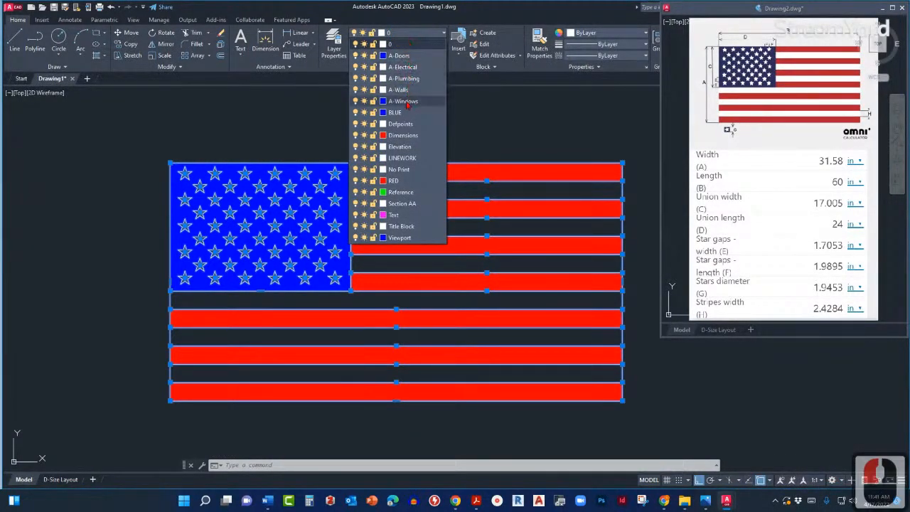
{"action": "scroll", "coordinate": [402, 153], "scroll_direction": "down", "scroll_amount": 2}
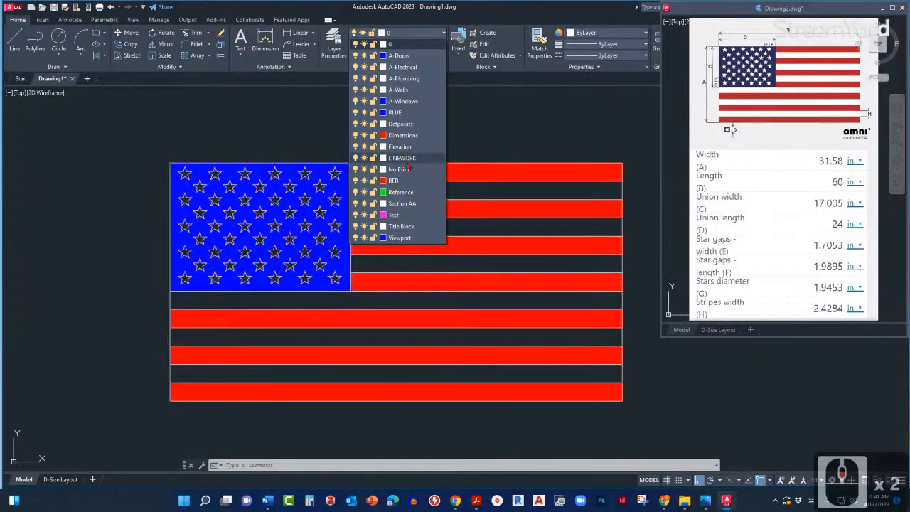
{"action": "left_click", "coordinate": [408, 159]}
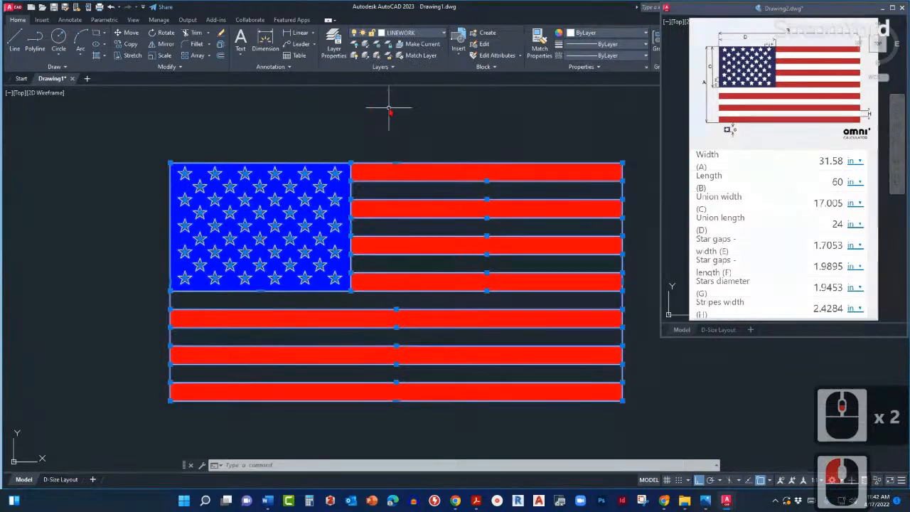
{"action": "key", "text": "Escape"}
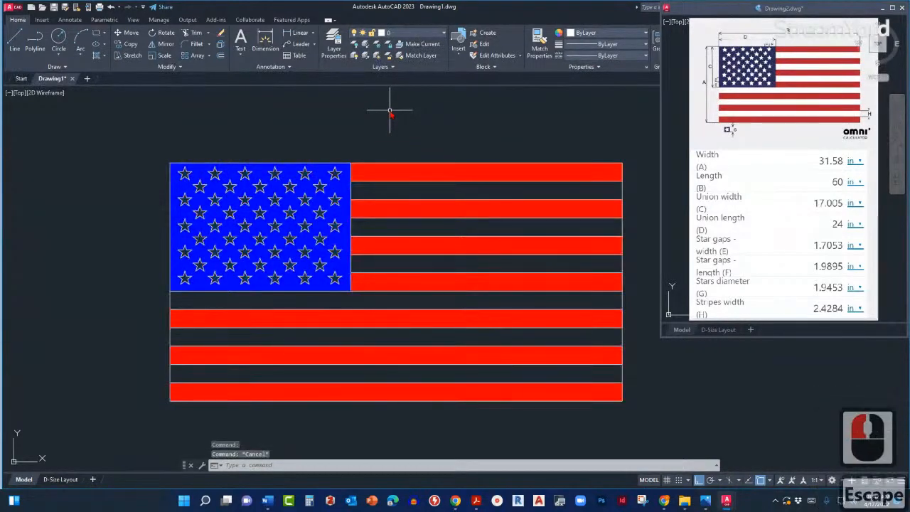
{"action": "scroll", "coordinate": [389, 119], "scroll_direction": "down", "scroll_amount": 2}
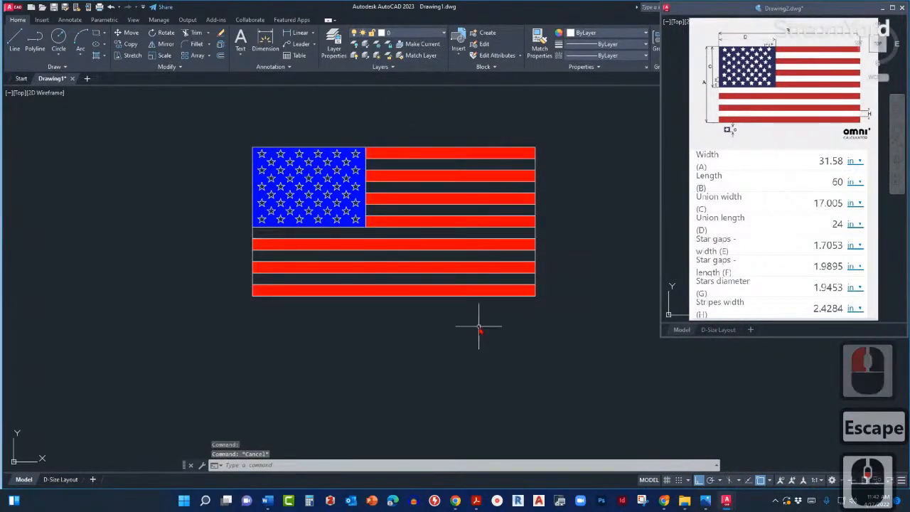
{"action": "middle_click_drag", "start_coordinate": [481, 321], "coordinate": [487, 374]}
{"action": "scroll", "coordinate": [433, 307], "scroll_direction": "up", "scroll_amount": 2}
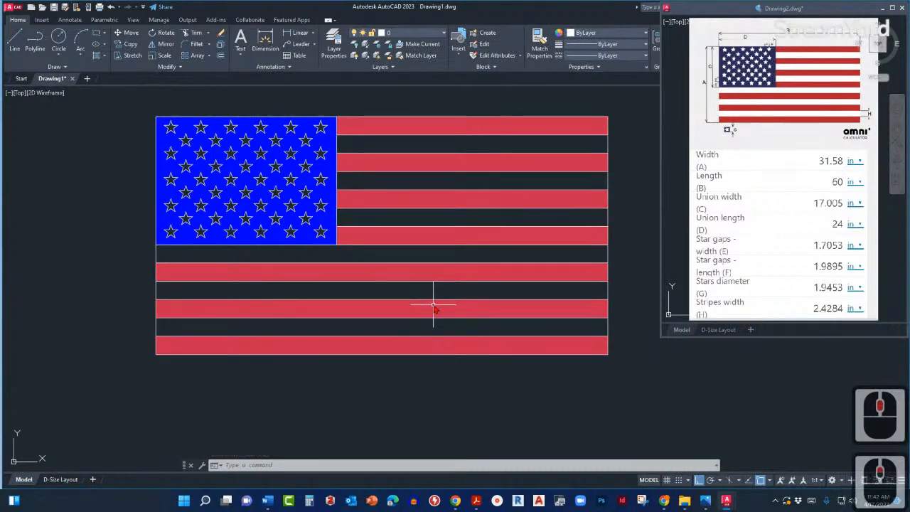
{"action": "middle_click_drag", "start_coordinate": [432, 311], "coordinate": [429, 332]}
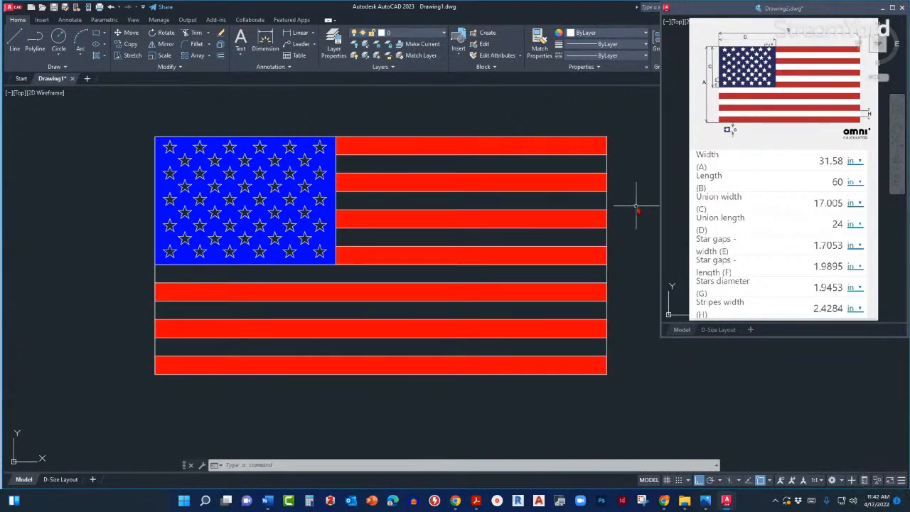
{"action": "middle_click", "coordinate": [526, 115]}
{"action": "middle_click", "coordinate": [526, 115]}
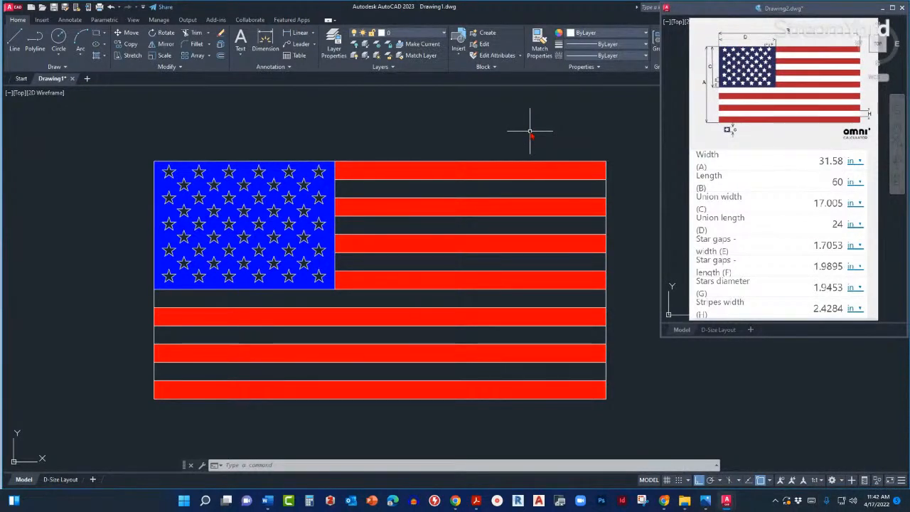
{"action": "scroll", "coordinate": [512, 153], "scroll_direction": "down", "scroll_amount": 2}
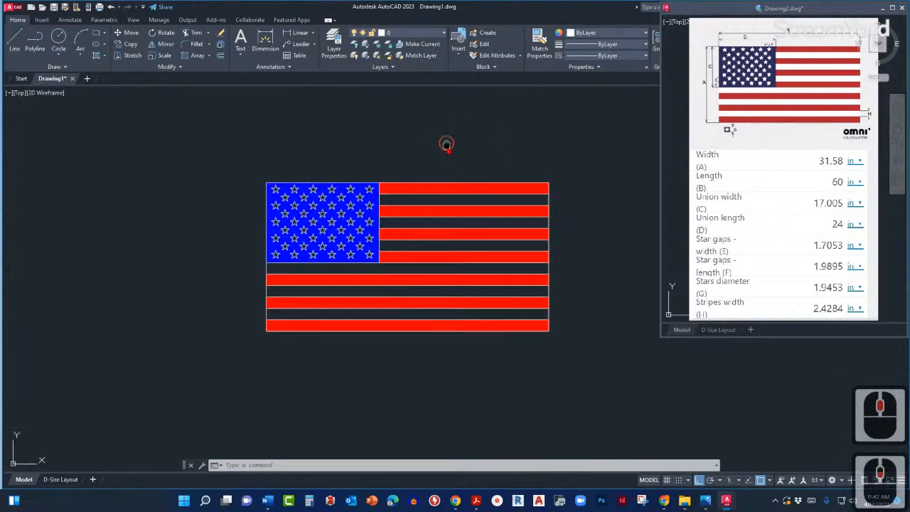
{"action": "middle_click_drag", "start_coordinate": [447, 144], "coordinate": [447, 163]}
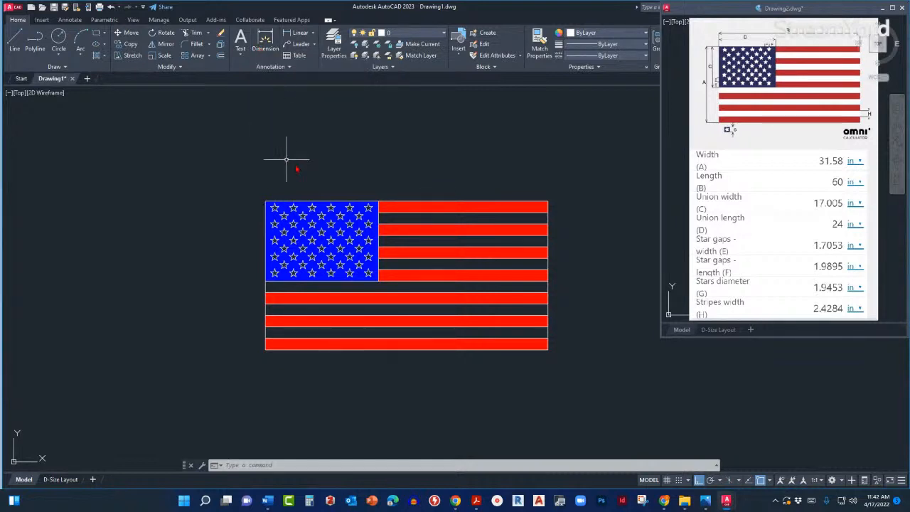
- Dimension the flag's full length along its top edge with DIM, placing the dimension line above the flag
{"action": "type", "text": "DIM"}
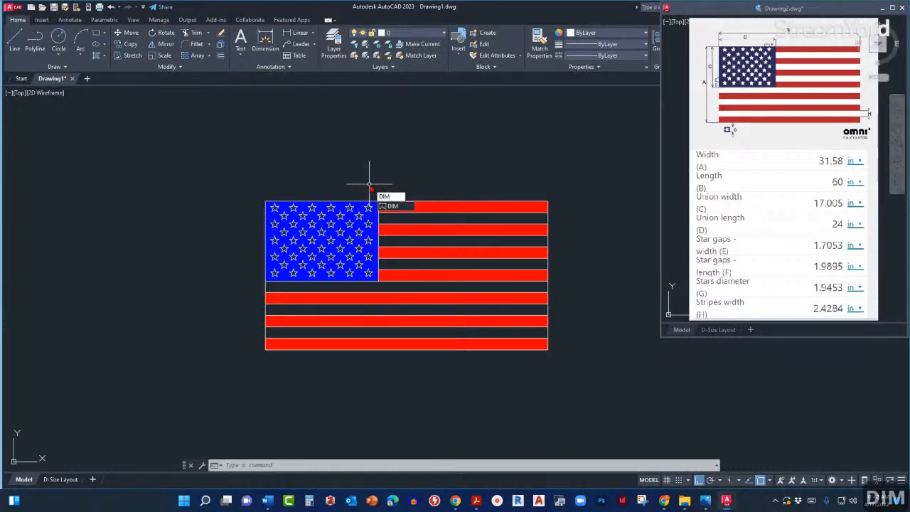
{"action": "key", "text": "Return"}
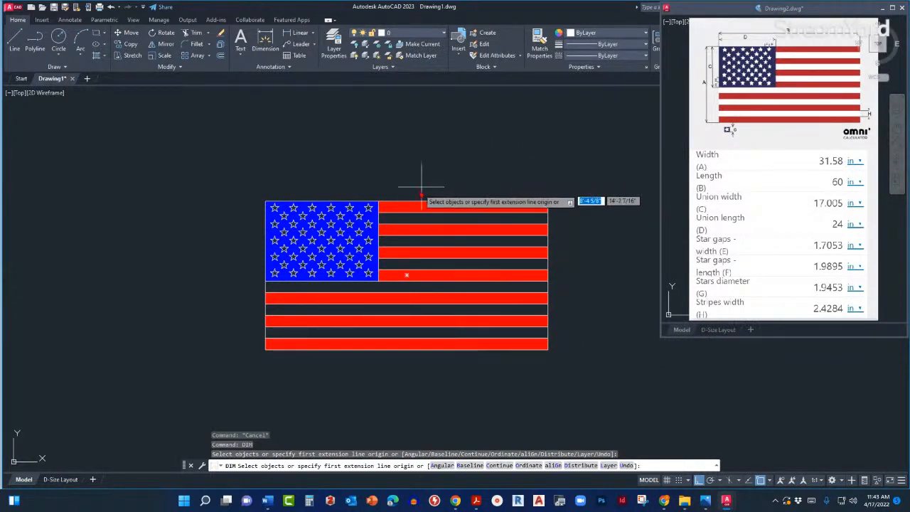
{"action": "key", "text": "Return"}
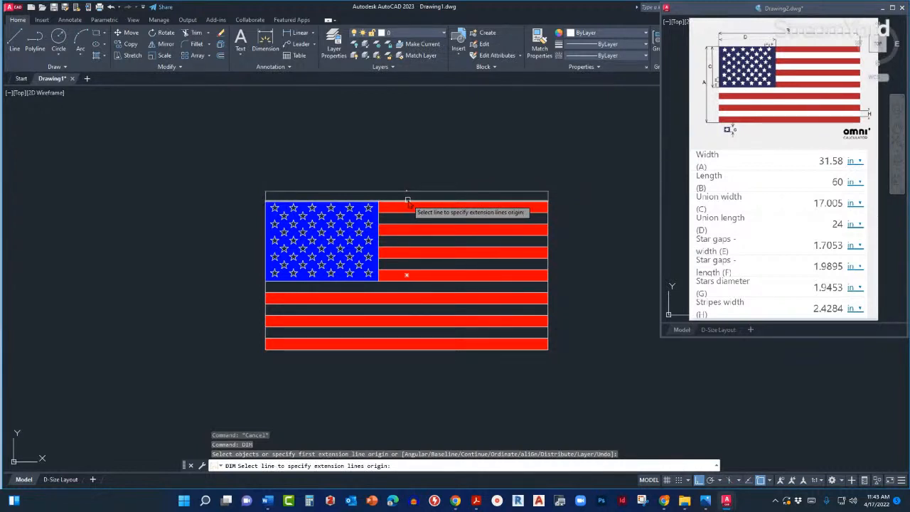
{"action": "scroll", "coordinate": [408, 200], "scroll_direction": "up", "scroll_amount": 4}
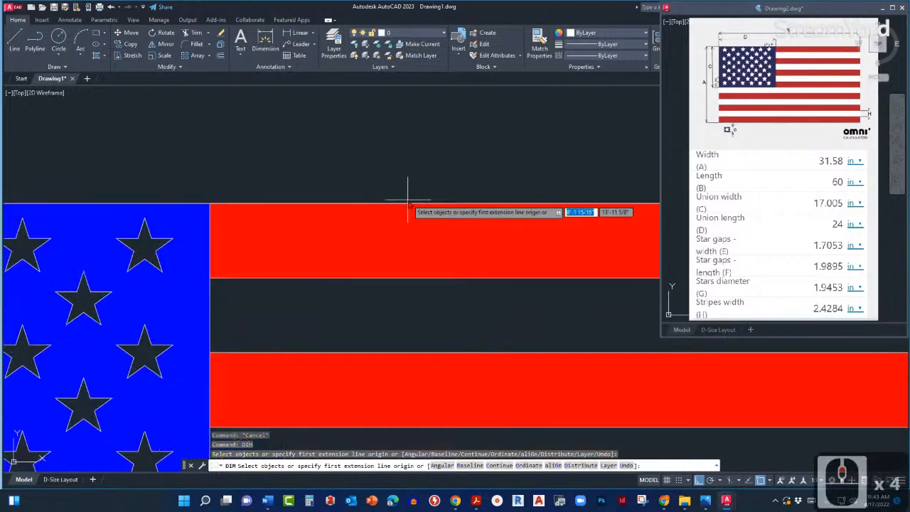
{"action": "scroll", "coordinate": [407, 205], "scroll_direction": "down", "scroll_amount": 2}
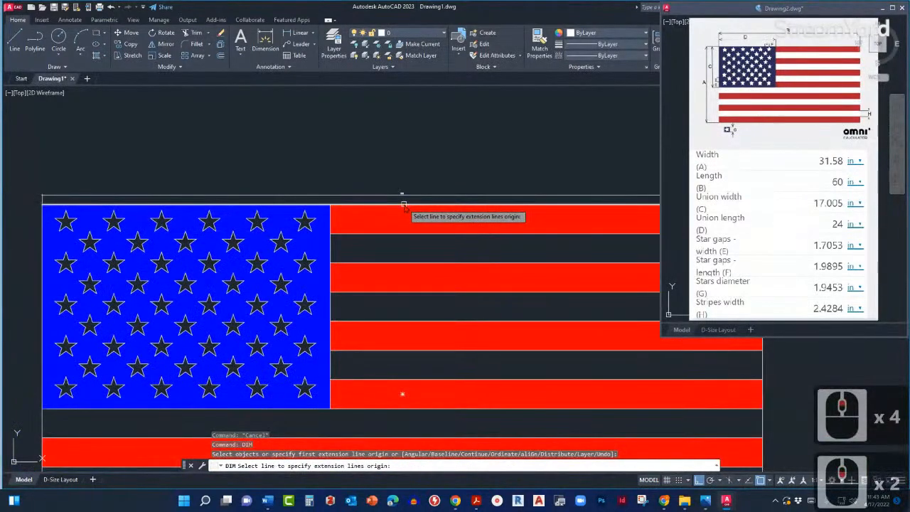
{"action": "scroll", "coordinate": [403, 205], "scroll_direction": "up", "scroll_amount": 2}
{"action": "scroll", "coordinate": [403, 205], "scroll_direction": "up", "scroll_amount": 4}
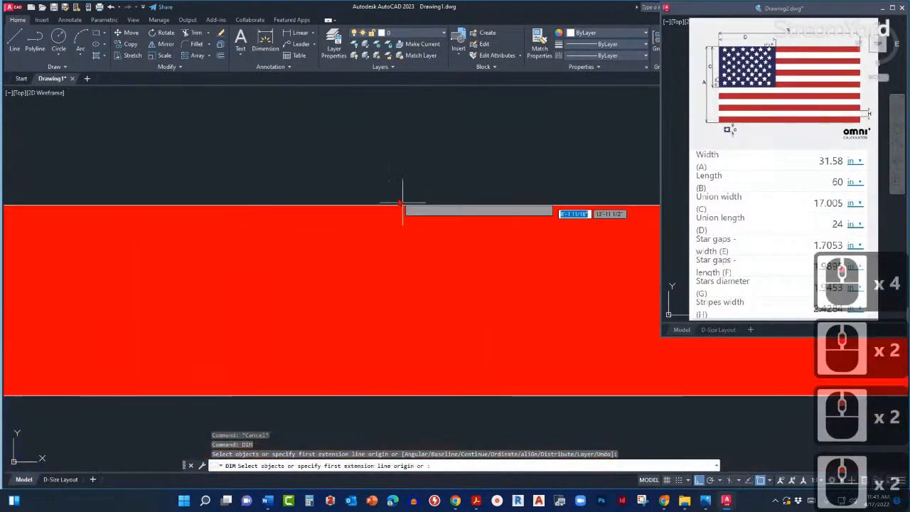
{"action": "scroll", "coordinate": [403, 207], "scroll_direction": "down", "scroll_amount": 2}
{"action": "scroll", "coordinate": [404, 208], "scroll_direction": "down", "scroll_amount": 2}
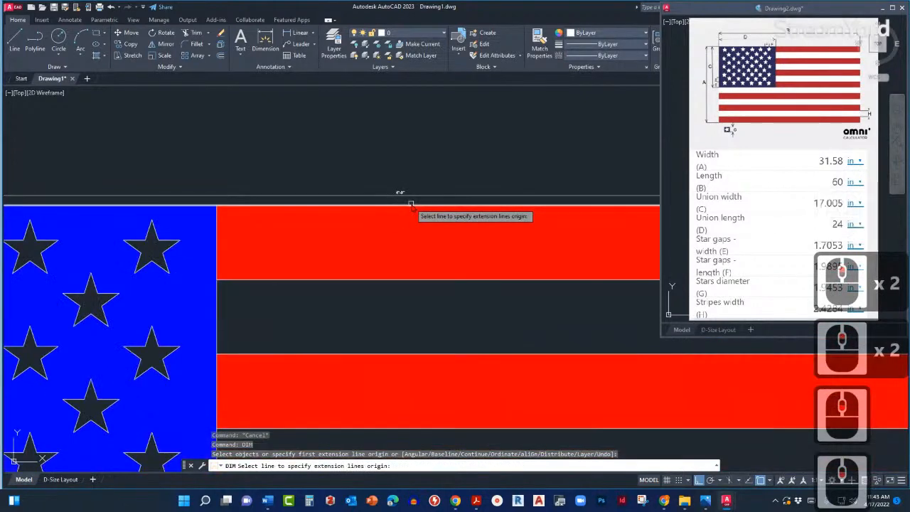
{"action": "scroll", "coordinate": [411, 204], "scroll_direction": "down", "scroll_amount": 2}
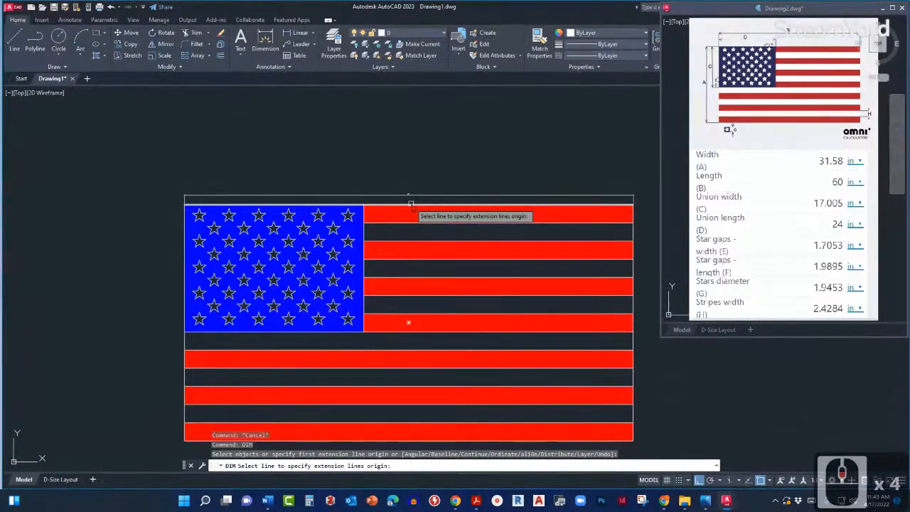
{"action": "left_click", "coordinate": [411, 204]}
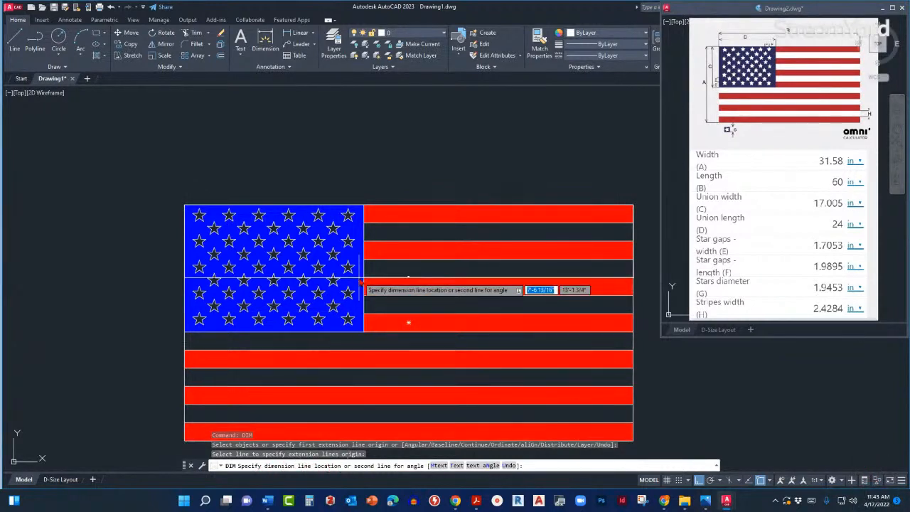
{"action": "left_click", "coordinate": [408, 155]}
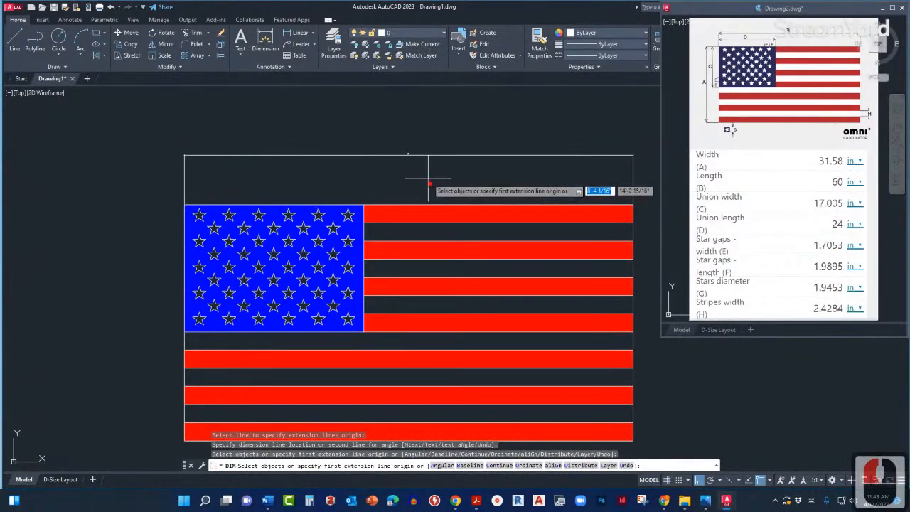
{"action": "key", "text": "Escape"}
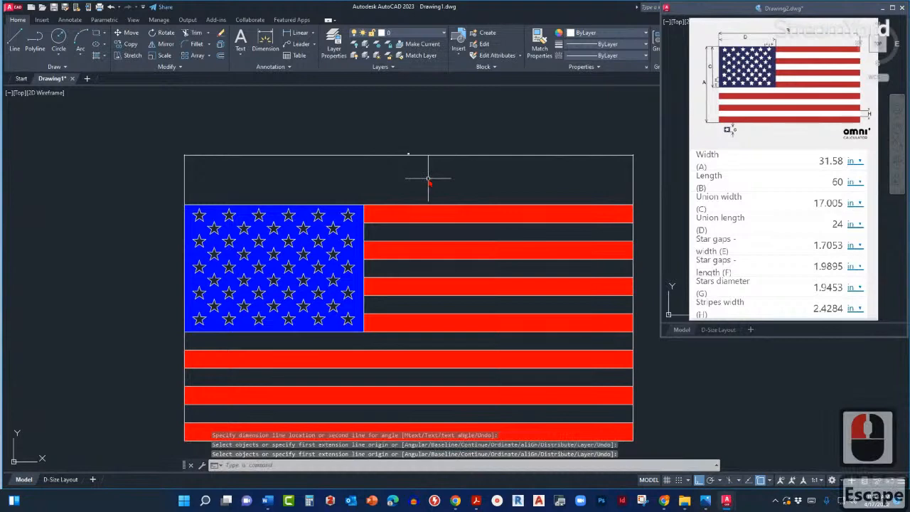
- Inspect the text of the length dimension above the flag and its size relative to the whole flag
{"action": "scroll", "coordinate": [401, 149], "scroll_direction": "up", "scroll_amount": 7}
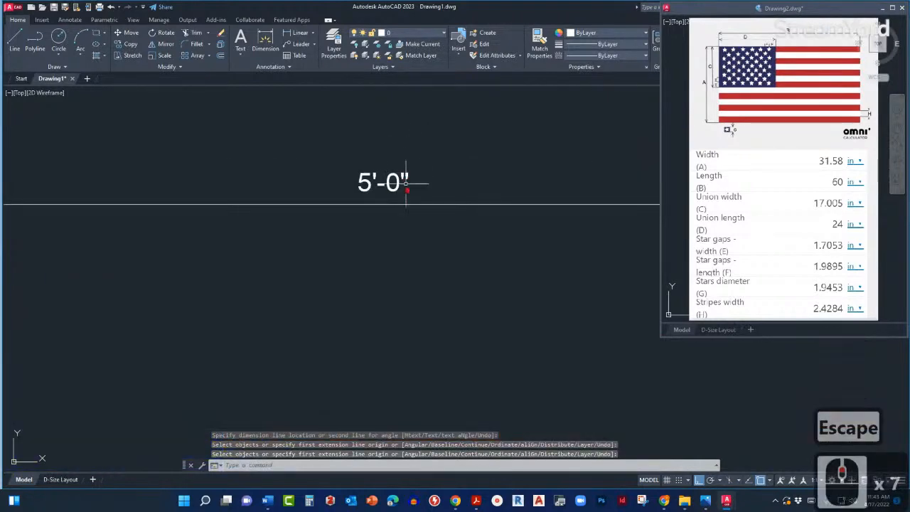
{"action": "scroll", "coordinate": [401, 194], "scroll_direction": "down", "scroll_amount": 8}
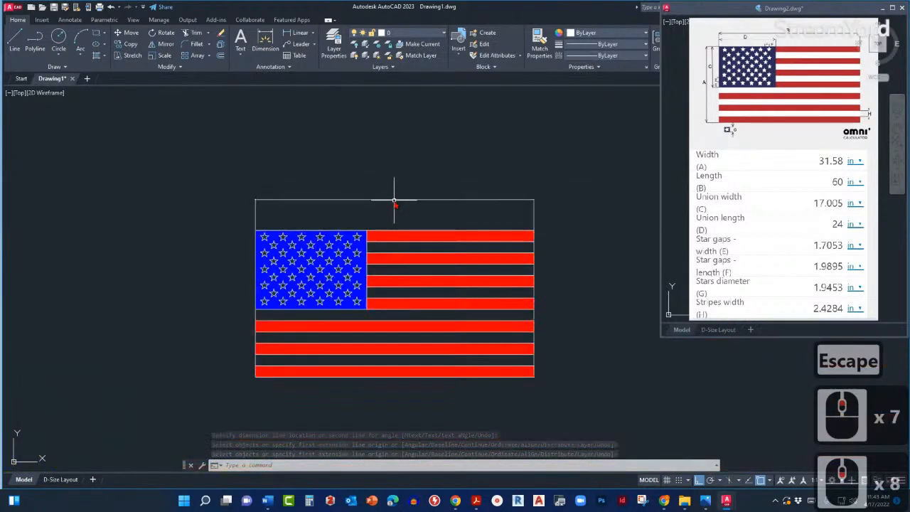
{"action": "scroll", "coordinate": [395, 202], "scroll_direction": "up", "scroll_amount": 1}
{"action": "scroll", "coordinate": [395, 202], "scroll_direction": "down", "scroll_amount": 1}
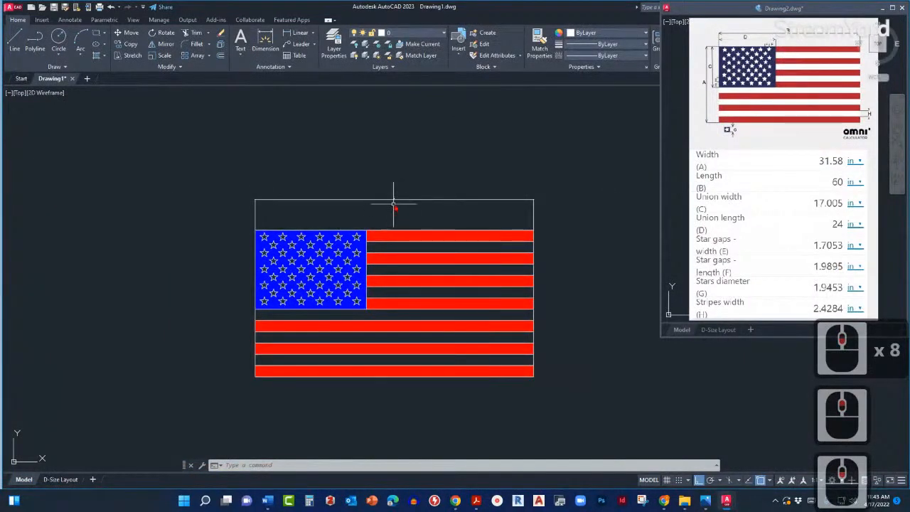
{"action": "scroll", "coordinate": [393, 202], "scroll_direction": "up", "scroll_amount": 2}
{"action": "scroll", "coordinate": [387, 204], "scroll_direction": "down", "scroll_amount": 2}
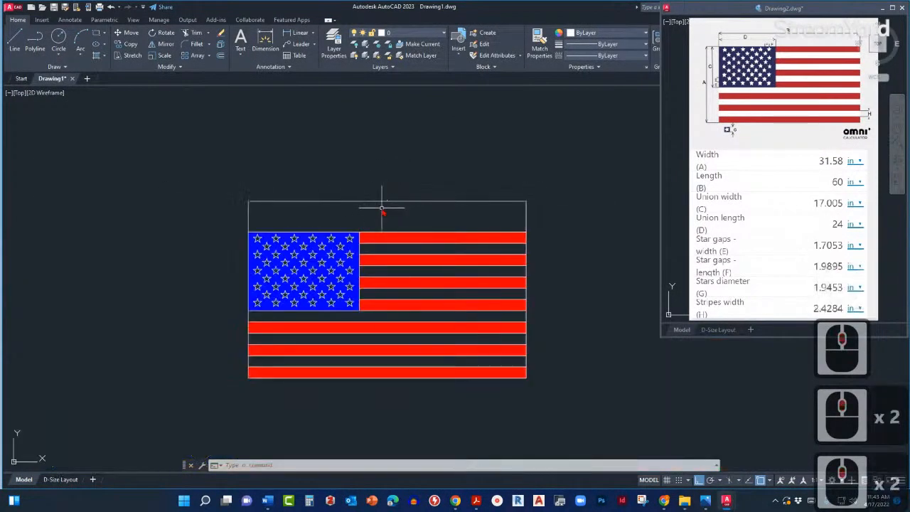
{"action": "key", "text": "Escape"}
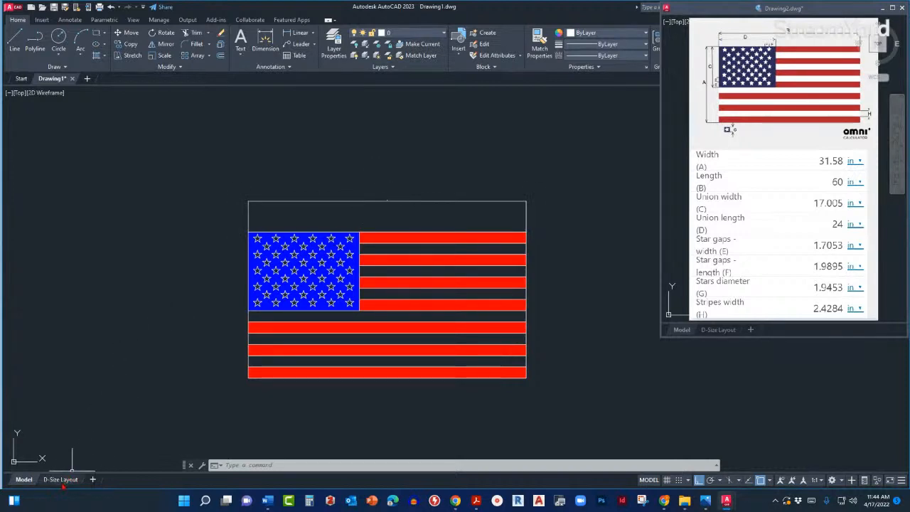
- Switch to the D-Size Layout and delete the existing blue viewport that shows the flag very small on the sheet
{"action": "mouse_move", "coordinate": [58, 483]}
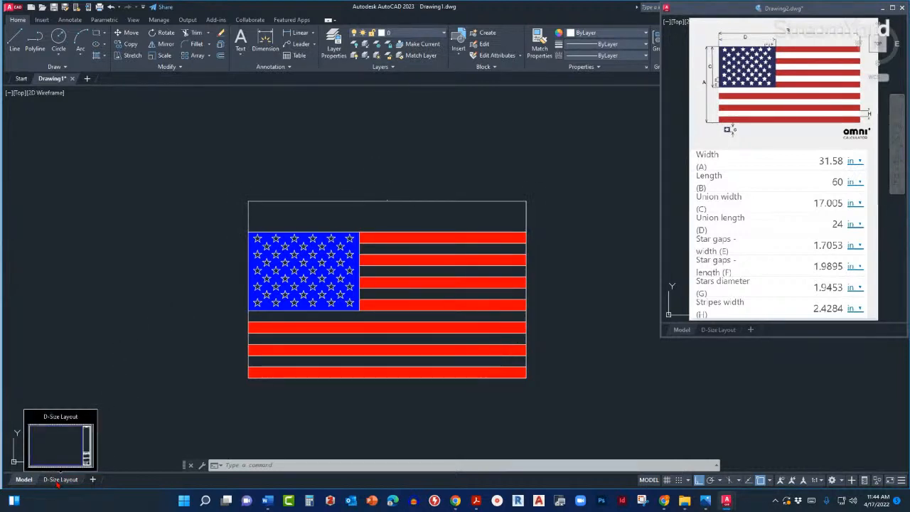
{"action": "left_click", "coordinate": [58, 481]}
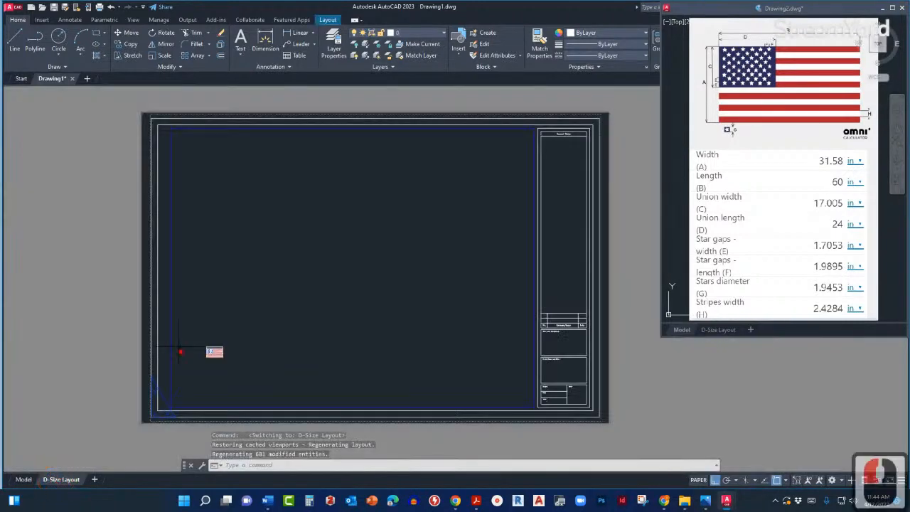
{"action": "middle_click_drag", "start_coordinate": [229, 347], "coordinate": [282, 348]}
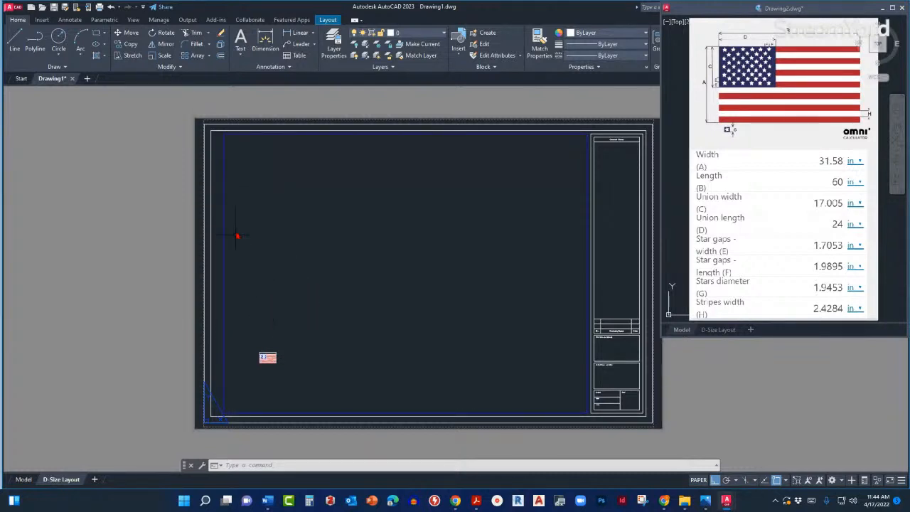
{"action": "left_click", "coordinate": [224, 176]}
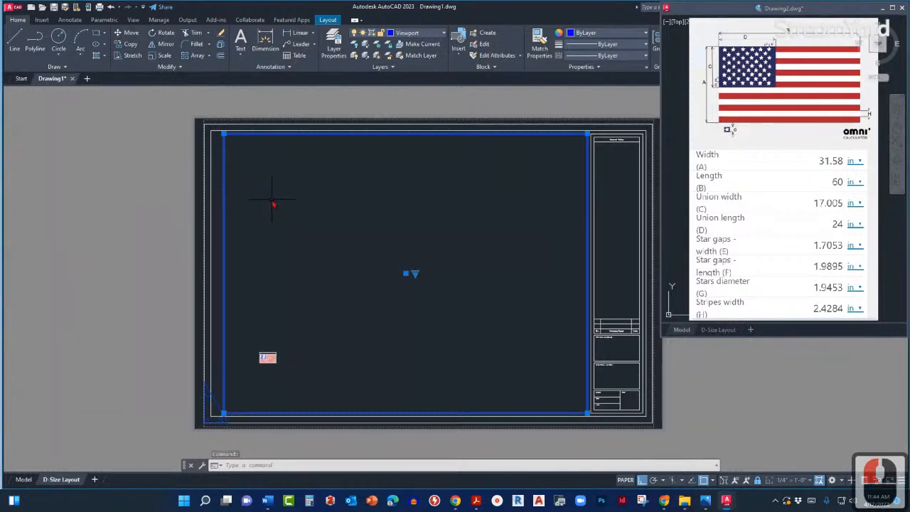
{"action": "key", "text": "Delete"}
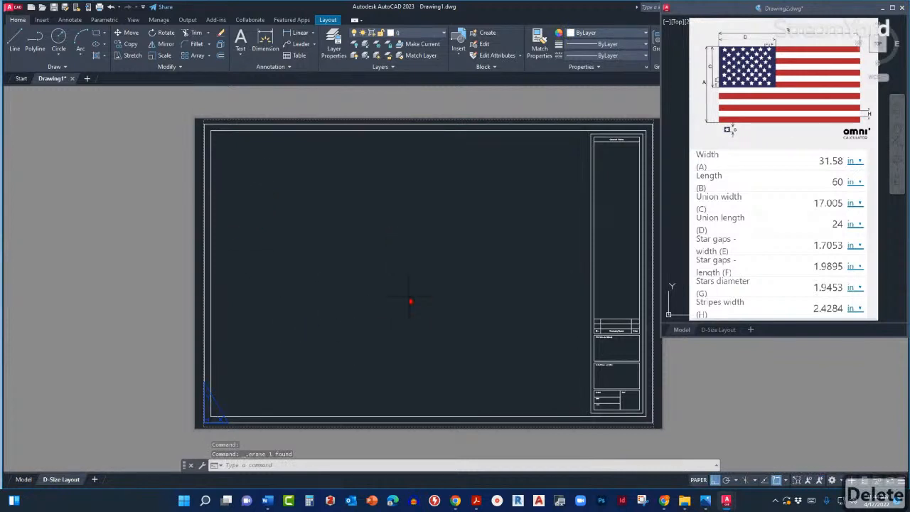
- Create a rectangular viewport with MVIEW, filling the area inside the sheet border up to the title block
{"action": "middle_click_drag", "start_coordinate": [410, 302], "coordinate": [376, 303]}
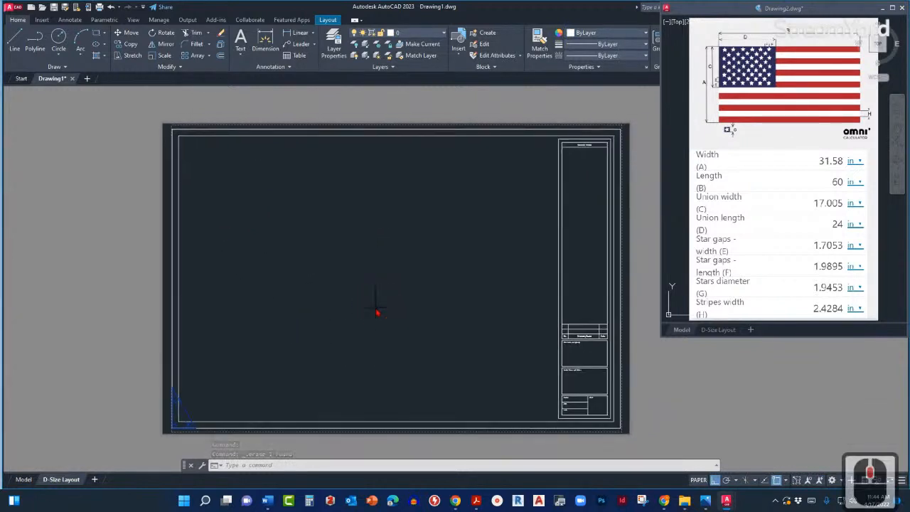
{"action": "type", "text": "MV"}
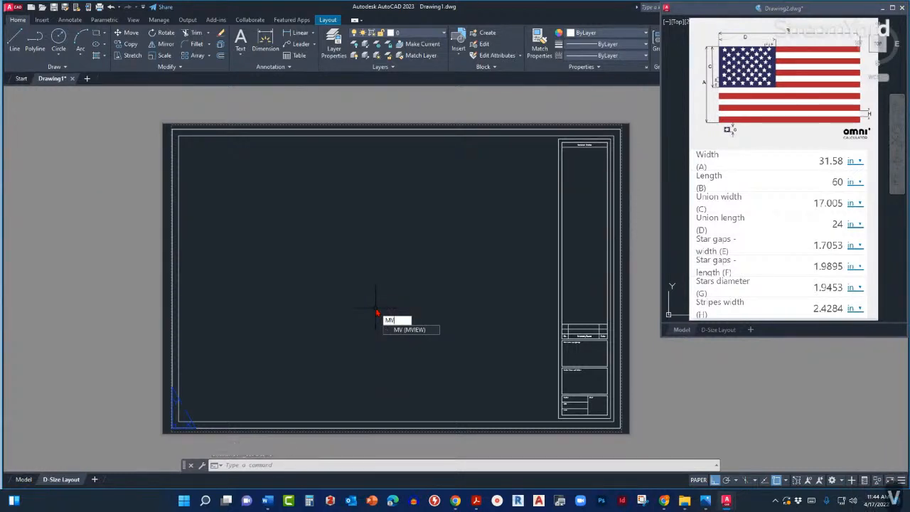
{"action": "key", "text": "Return"}
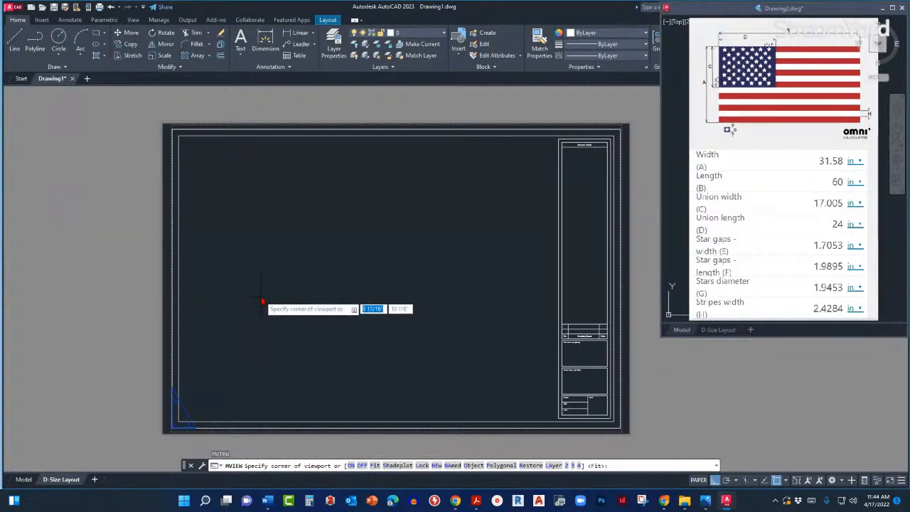
{"action": "left_click", "coordinate": [186, 143]}
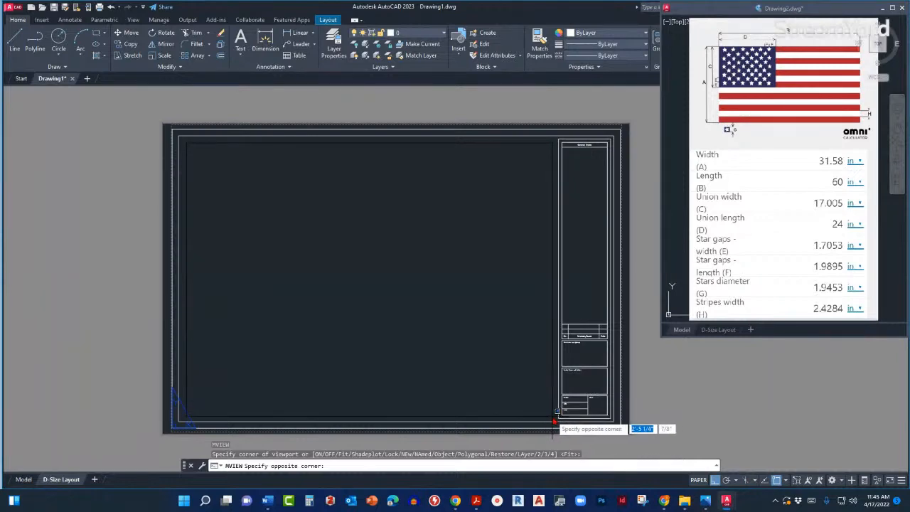
{"action": "left_click", "coordinate": [556, 422]}
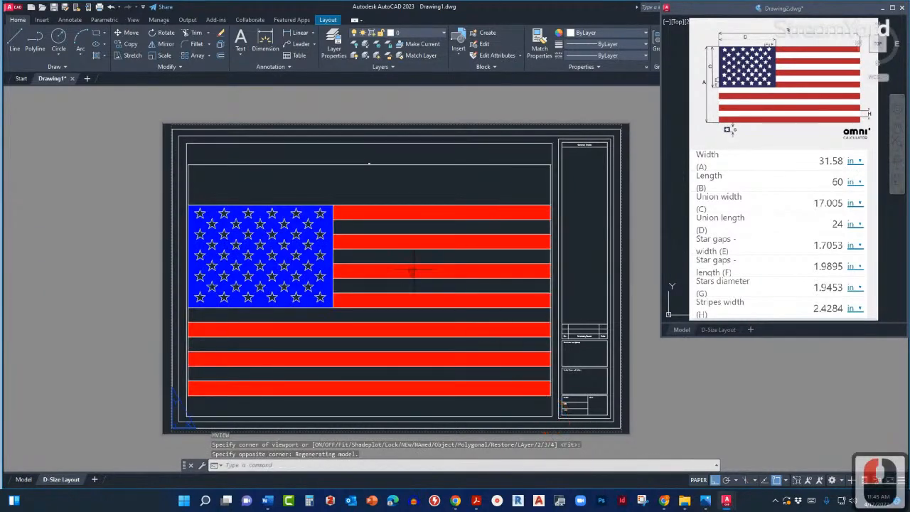
{"action": "middle_click_drag", "start_coordinate": [309, 260], "coordinate": [374, 252]}
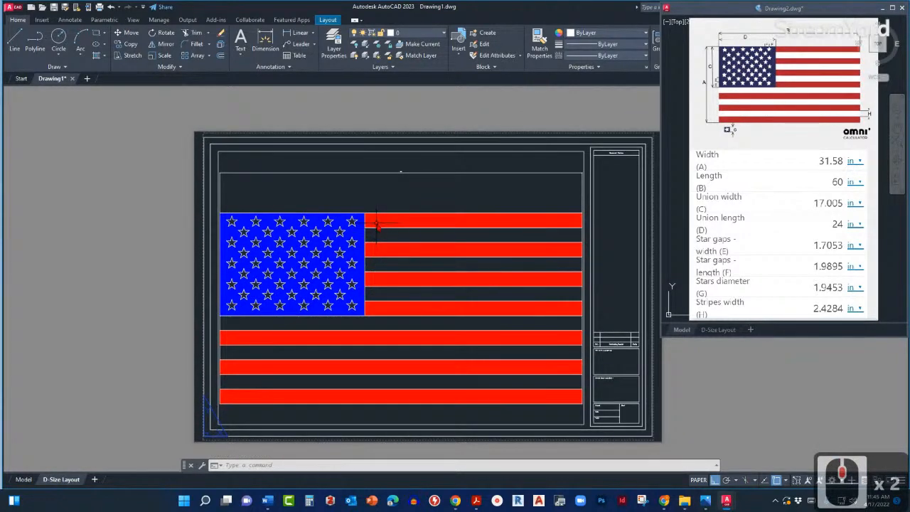
{"action": "left_click", "coordinate": [371, 151]}
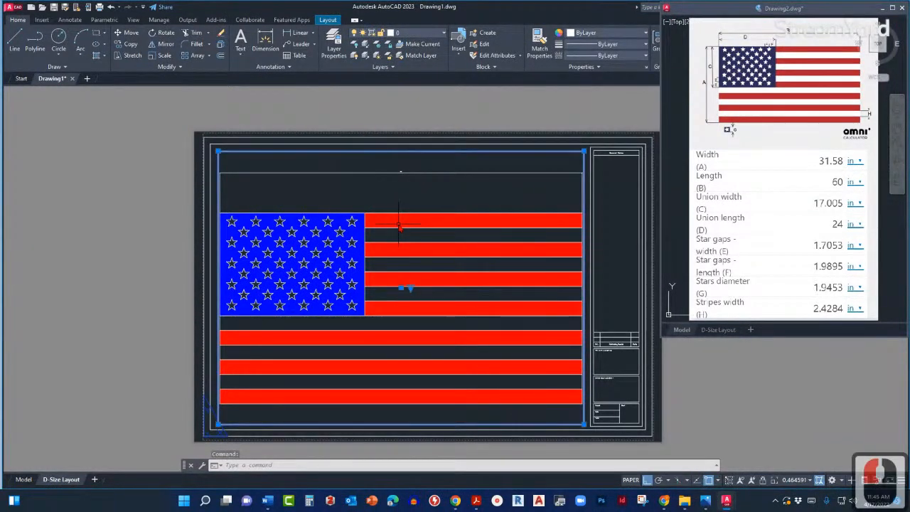
{"action": "left_click", "coordinate": [183, 242]}
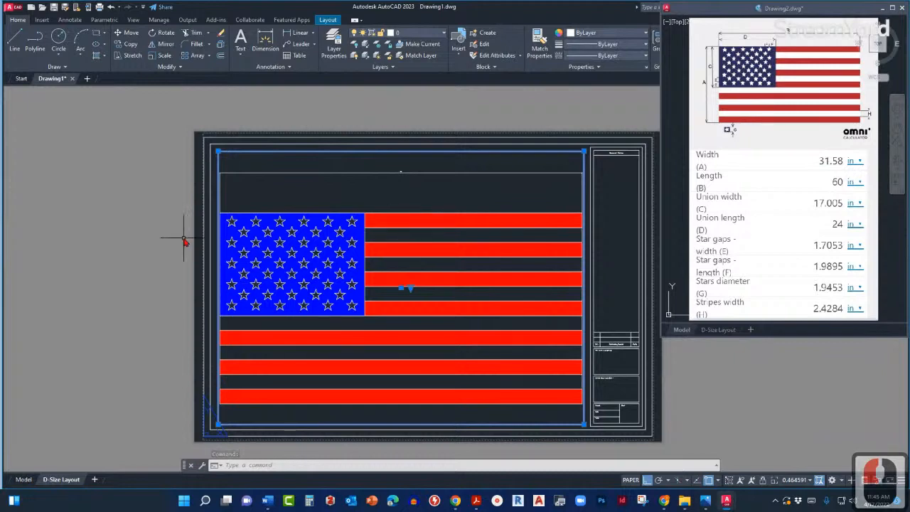
{"action": "key", "text": "Escape"}
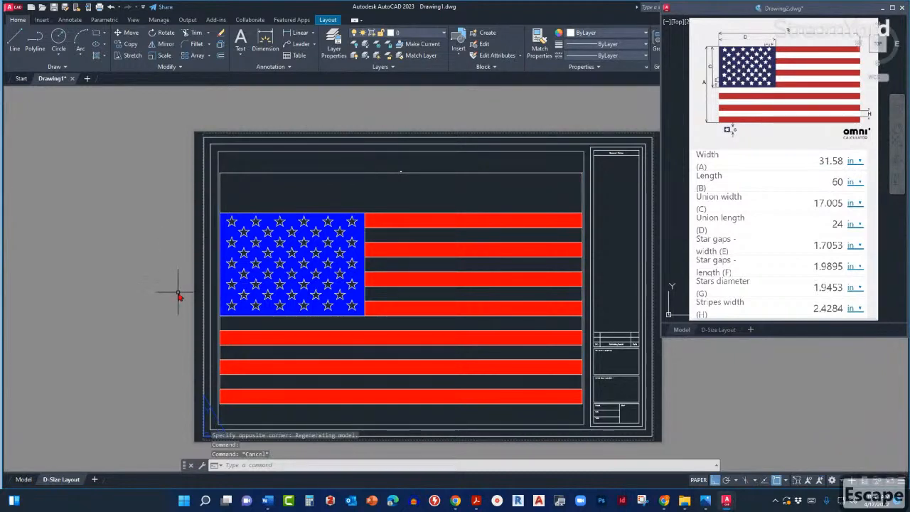
{"action": "middle_click_drag", "start_coordinate": [297, 277], "coordinate": [213, 270]}
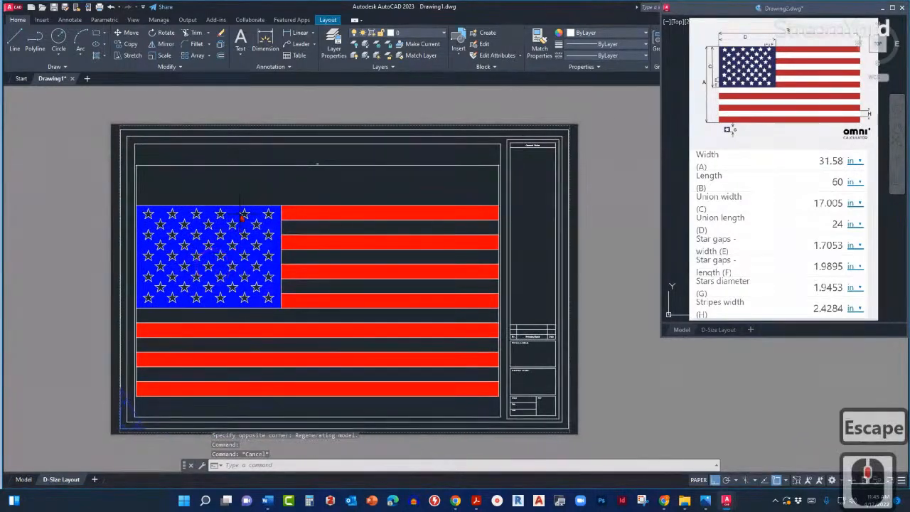
- Try a scale of 3/16" = 1'-0" on the new viewport around the flag
{"action": "left_click", "coordinate": [229, 145]}
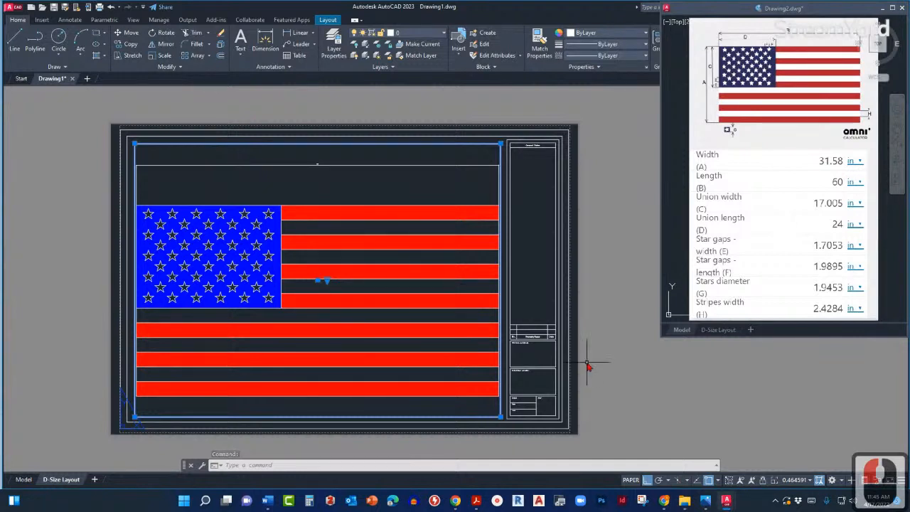
{"action": "middle_click_drag", "start_coordinate": [526, 352], "coordinate": [578, 361]}
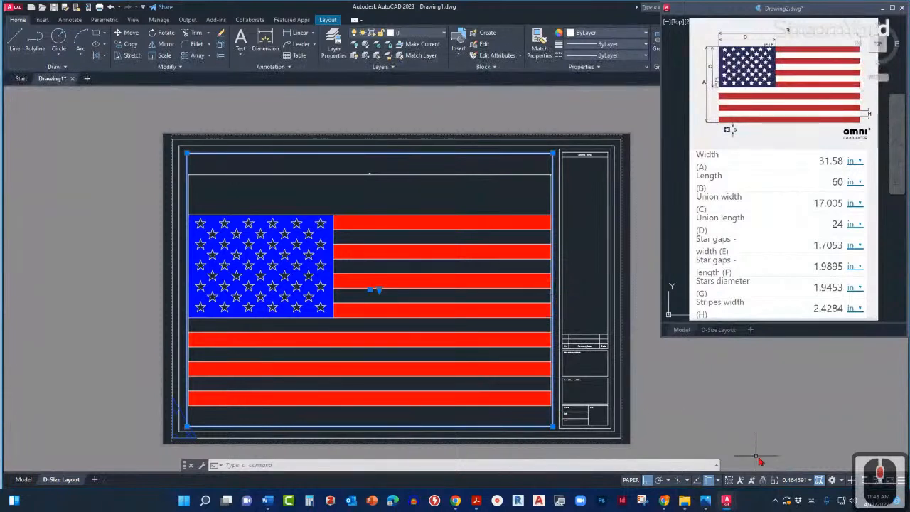
{"action": "left_click", "coordinate": [795, 482]}
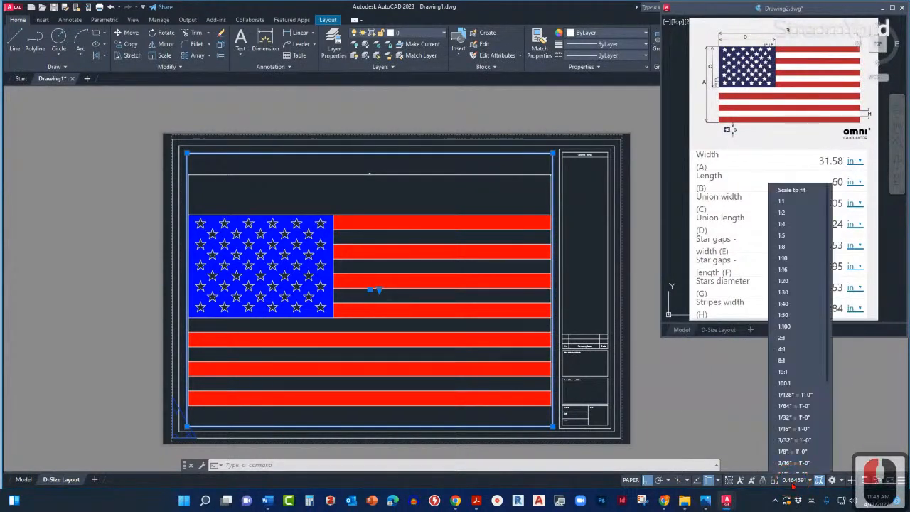
{"action": "scroll", "coordinate": [788, 326], "scroll_direction": "down", "scroll_amount": 4}
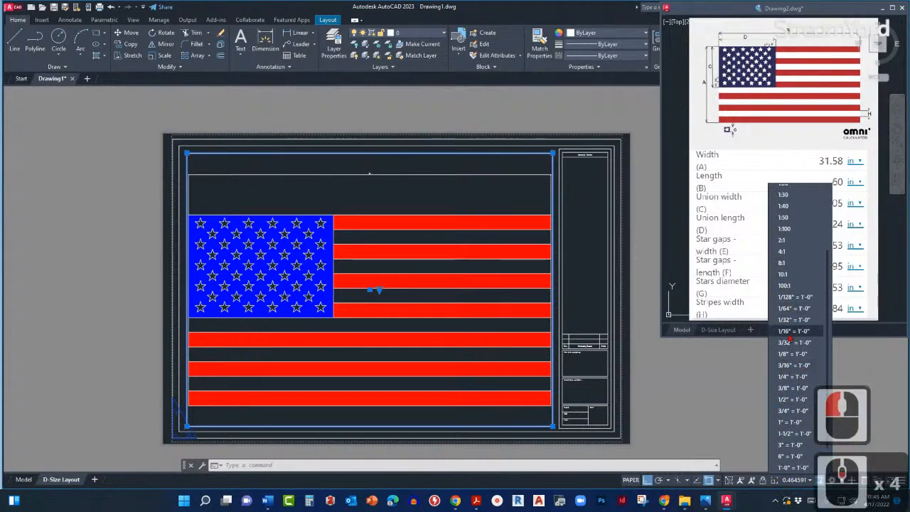
{"action": "scroll", "coordinate": [789, 356], "scroll_direction": "down", "scroll_amount": 2}
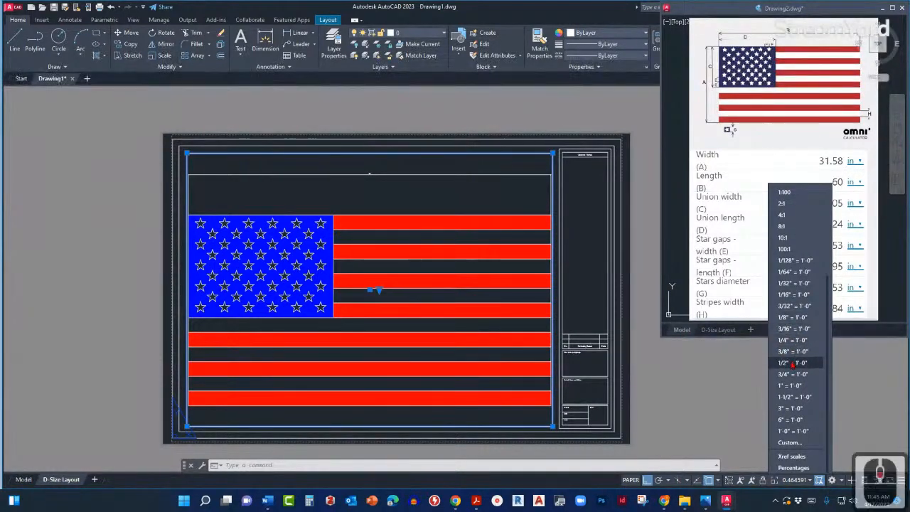
{"action": "left_click", "coordinate": [792, 330]}
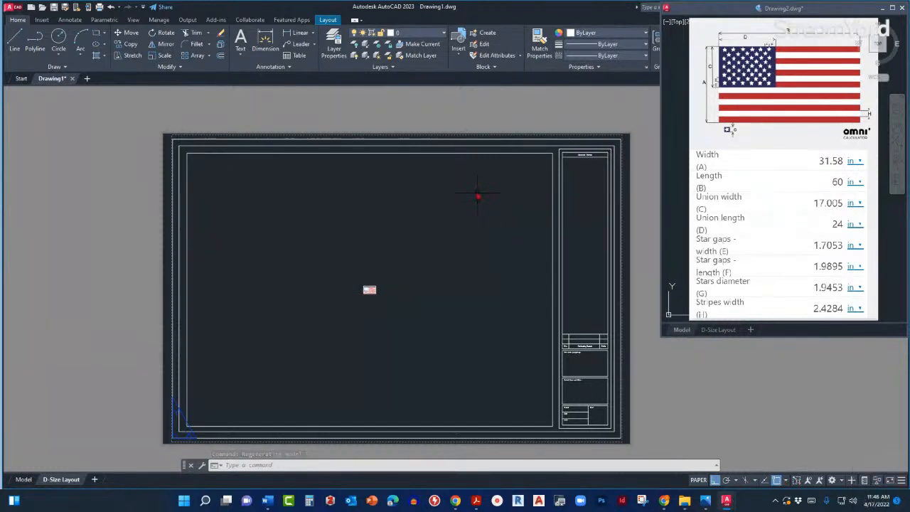
- Try larger scales on the flag viewport, first 1/2" = 1'-0" and then 1" = 1'-0"
{"action": "left_click", "coordinate": [463, 153]}
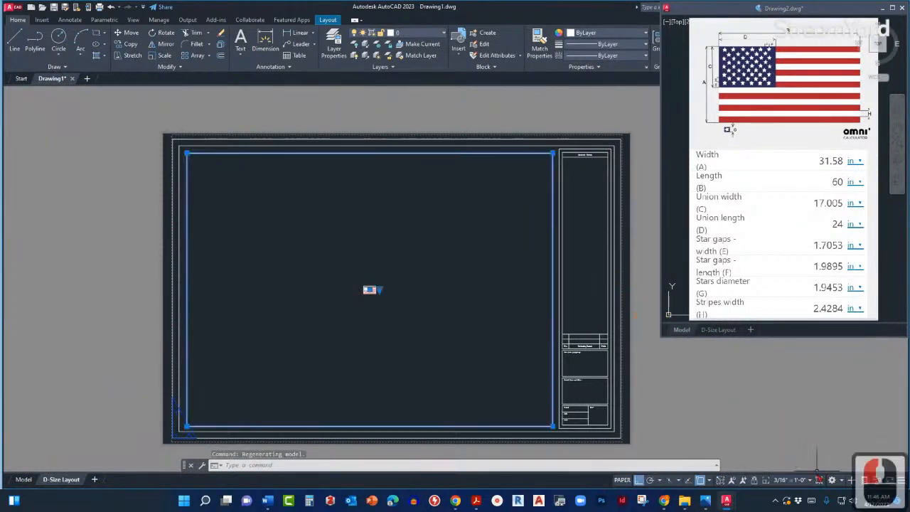
{"action": "left_click", "coordinate": [800, 480]}
{"action": "scroll", "coordinate": [793, 352], "scroll_direction": "down", "scroll_amount": 5}
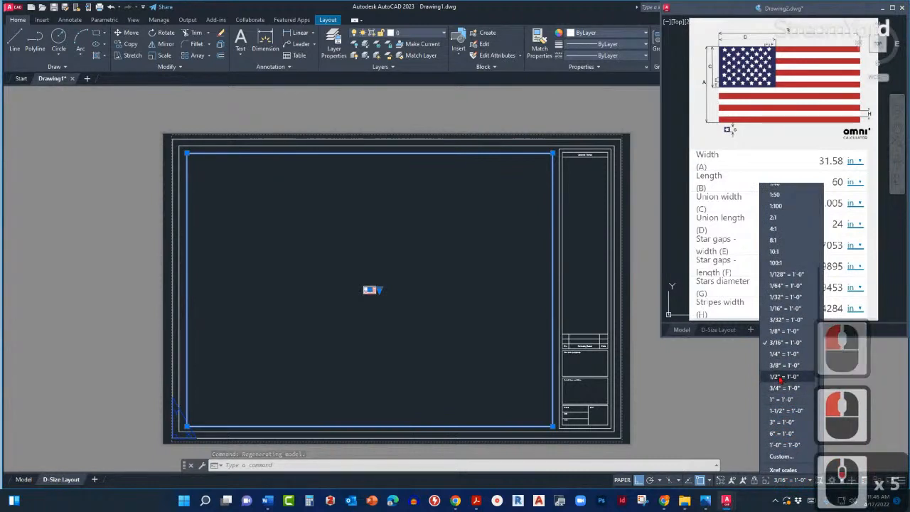
{"action": "left_click", "coordinate": [779, 377]}
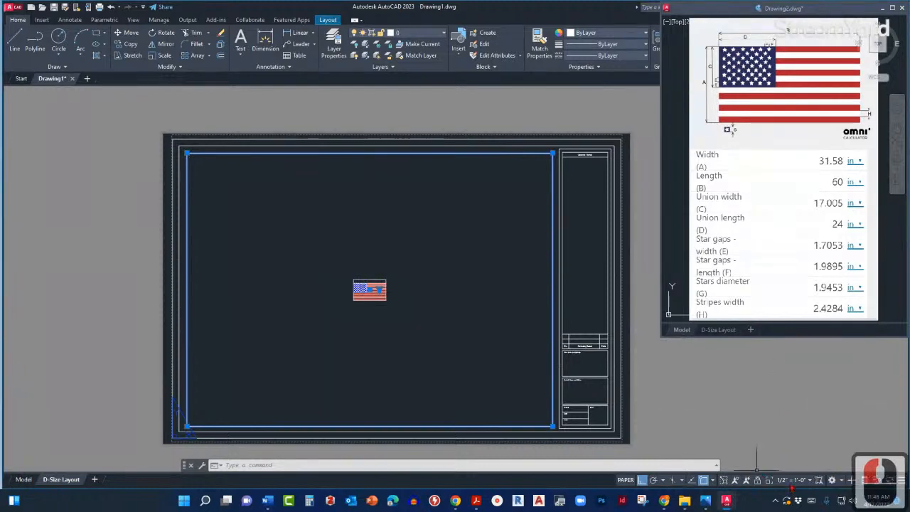
{"action": "left_click", "coordinate": [789, 480]}
{"action": "scroll", "coordinate": [799, 361], "scroll_direction": "down", "scroll_amount": 6}
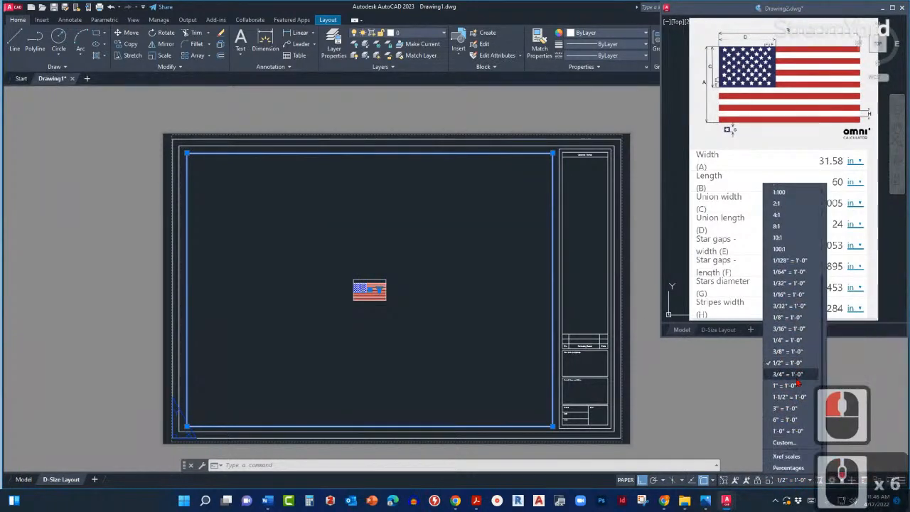
{"action": "left_click", "coordinate": [784, 386]}
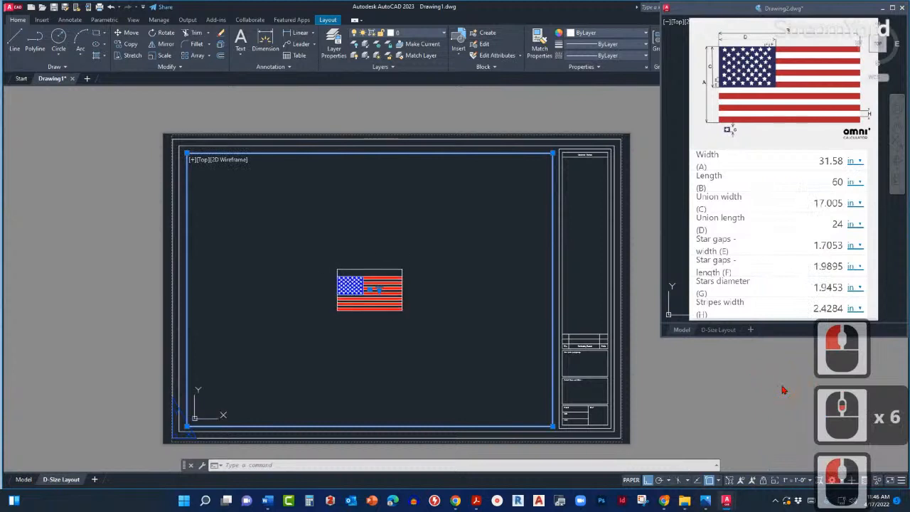
- Set the flag viewport's scale to 3" = 1'-0" and clear the selection
{"action": "left_click", "coordinate": [789, 480]}
{"action": "scroll", "coordinate": [788, 426], "scroll_direction": "down", "scroll_amount": 5}
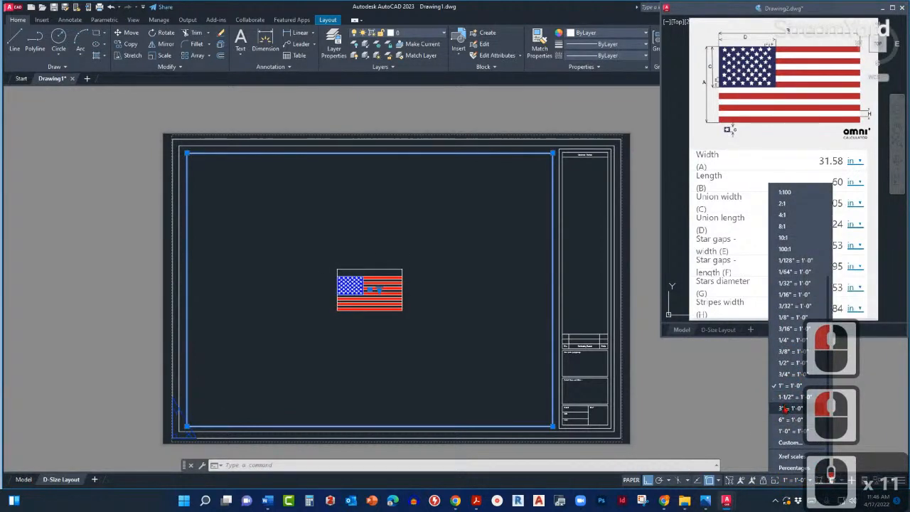
{"action": "left_click", "coordinate": [784, 408]}
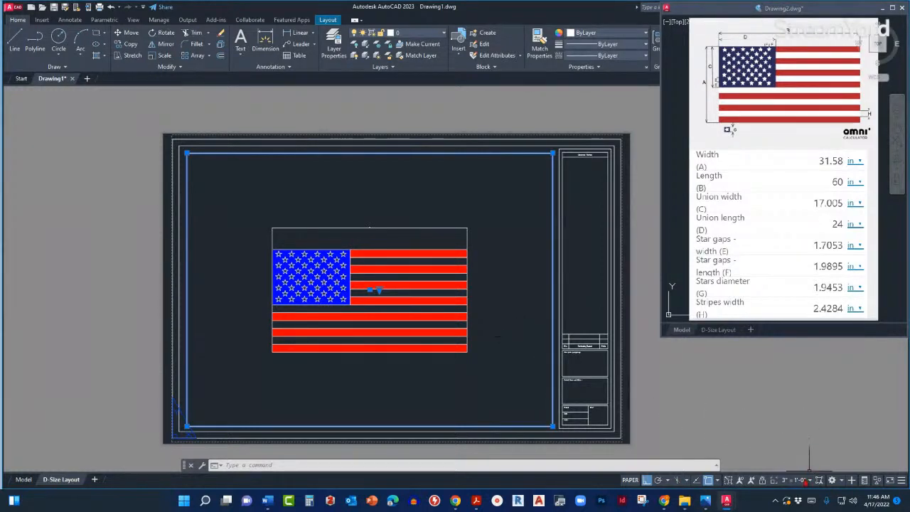
{"action": "left_click", "coordinate": [800, 480]}
{"action": "scroll", "coordinate": [799, 459], "scroll_direction": "down", "scroll_amount": 5}
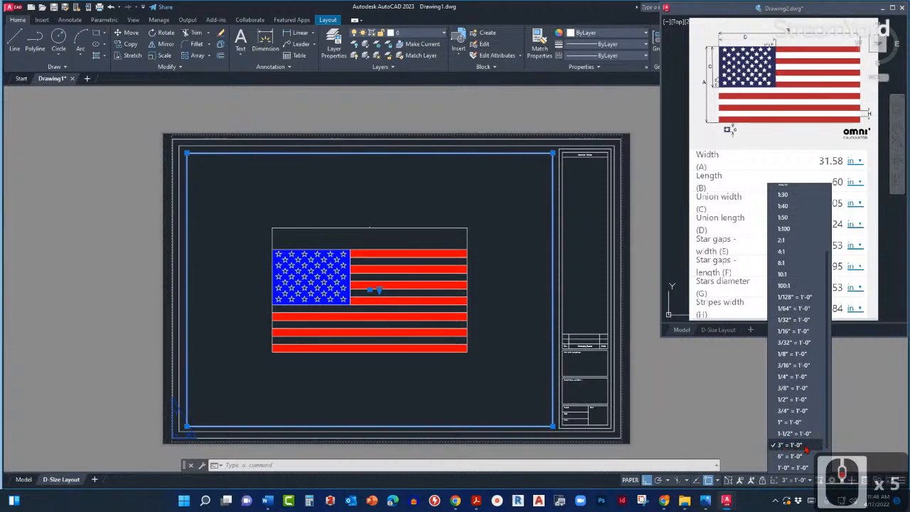
{"action": "left_click", "coordinate": [661, 396]}
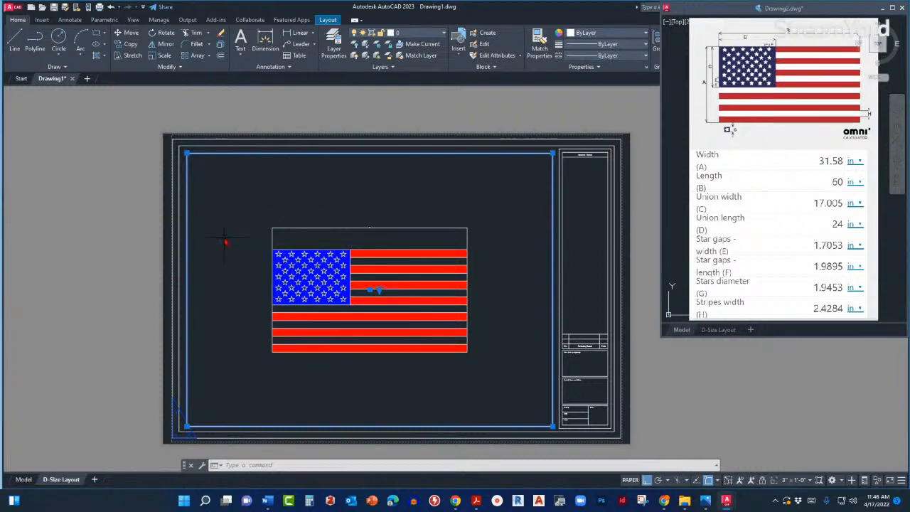
{"action": "key", "text": "Escape"}
- Leave the D-Size Layout with no viewport selected and return to model space with the flag drawing
{"action": "middle_click_drag", "start_coordinate": [227, 239], "coordinate": [276, 266]}
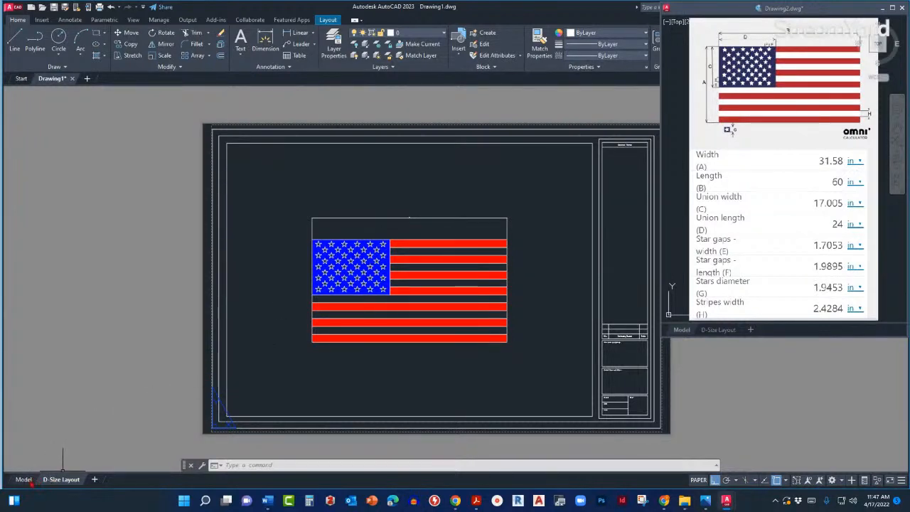
{"action": "mouse_move", "coordinate": [25, 481]}
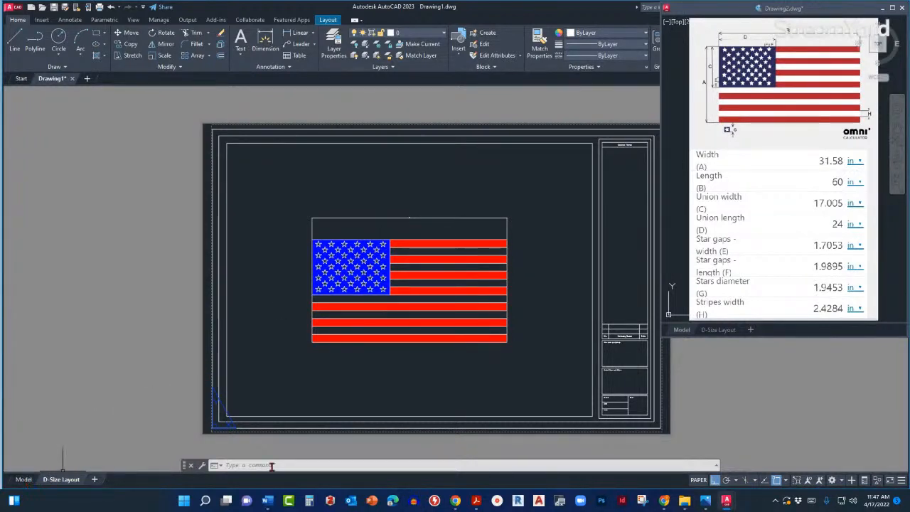
{"action": "left_click", "coordinate": [526, 417]}
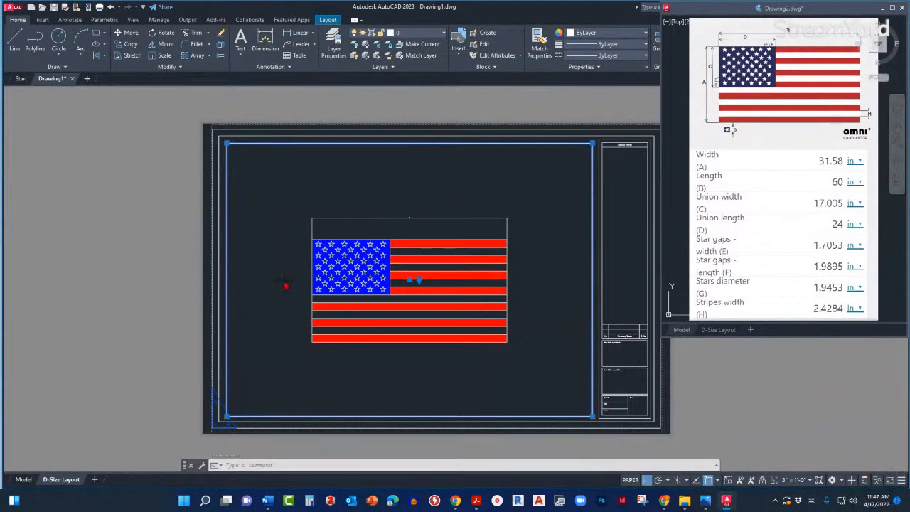
{"action": "key", "text": "Escape"}
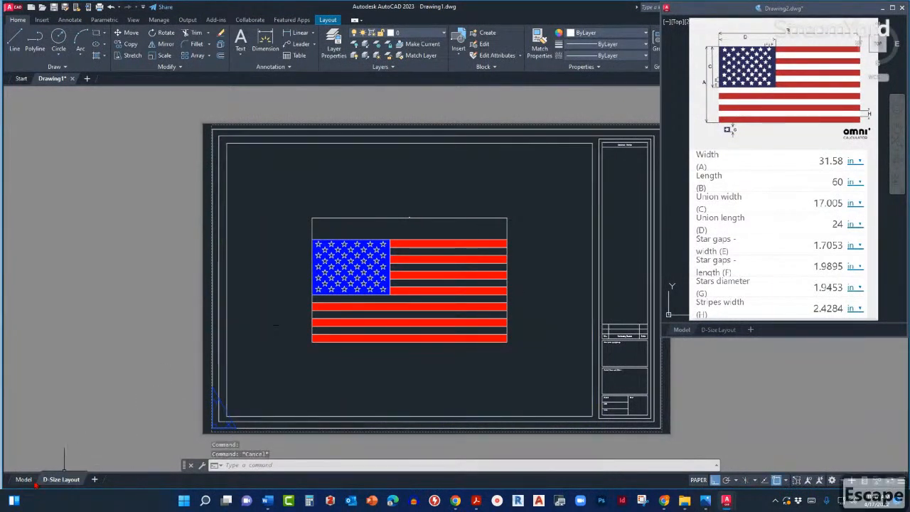
{"action": "left_click", "coordinate": [25, 481]}
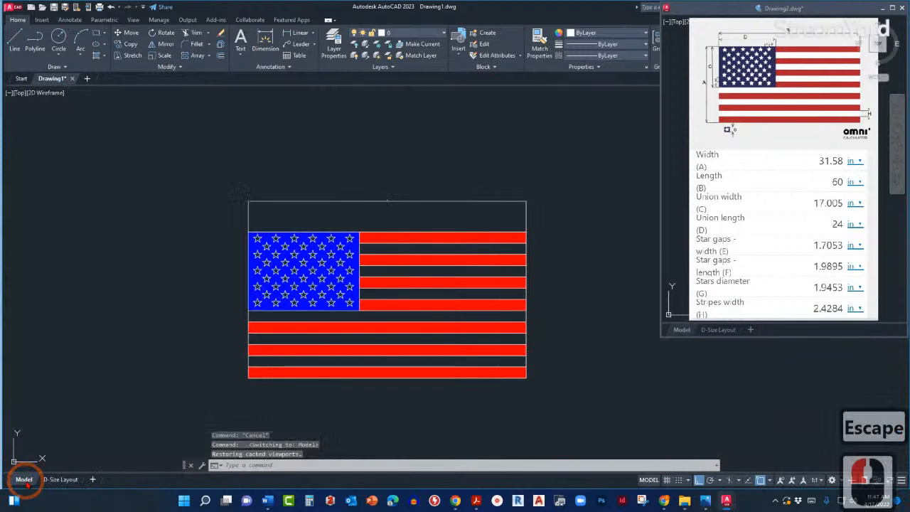
- Switch to Adobe Acrobat with the reference document Scale Factors-Autocad.pdf open
{"action": "scroll", "coordinate": [427, 256], "scroll_direction": "up", "scroll_amount": 3}
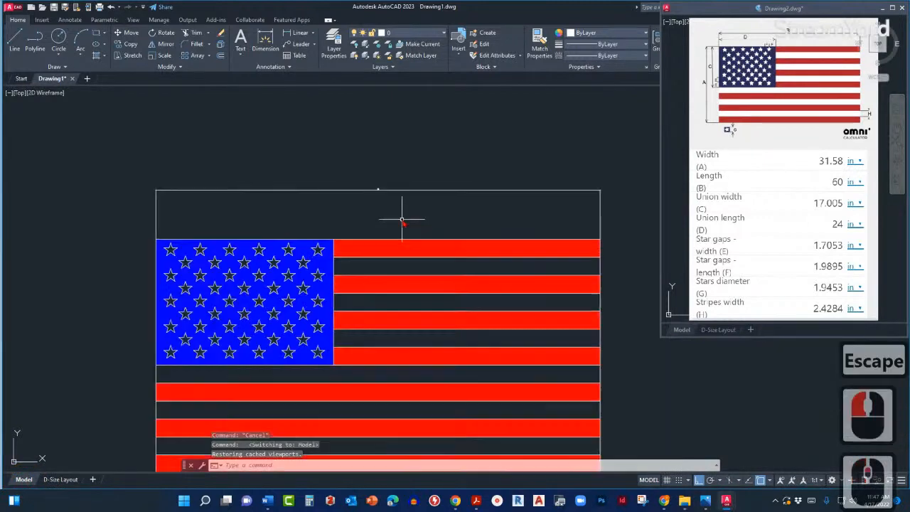
{"action": "scroll", "coordinate": [406, 220], "scroll_direction": "down", "scroll_amount": 3}
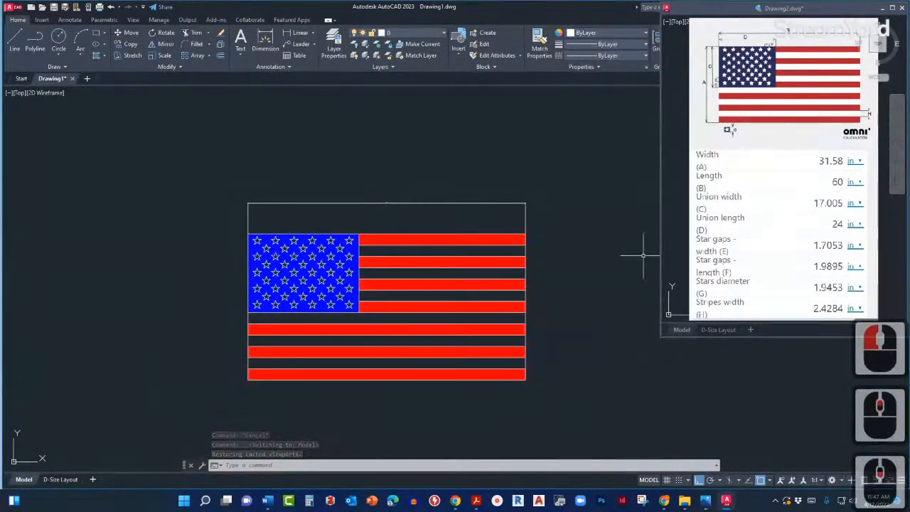
{"action": "left_click", "coordinate": [768, 242]}
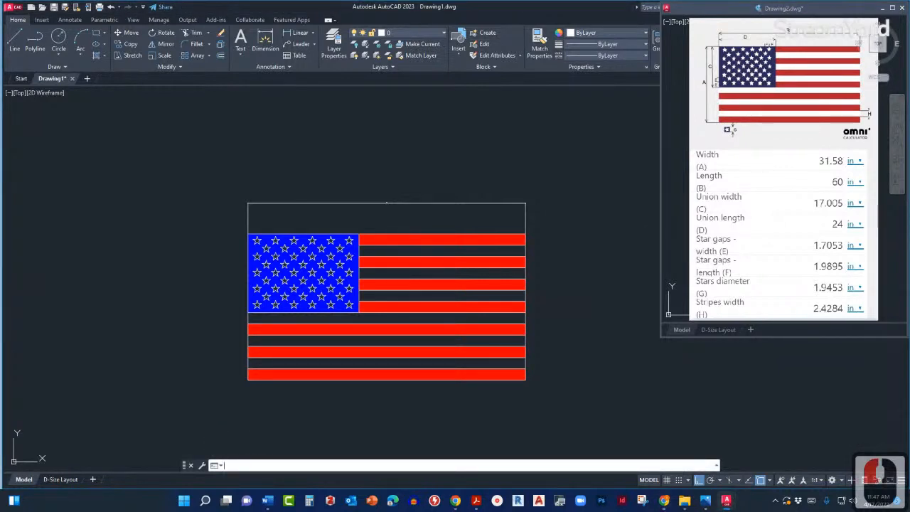
{"action": "left_click", "coordinate": [726, 500]}
{"action": "left_click", "coordinate": [685, 501]}
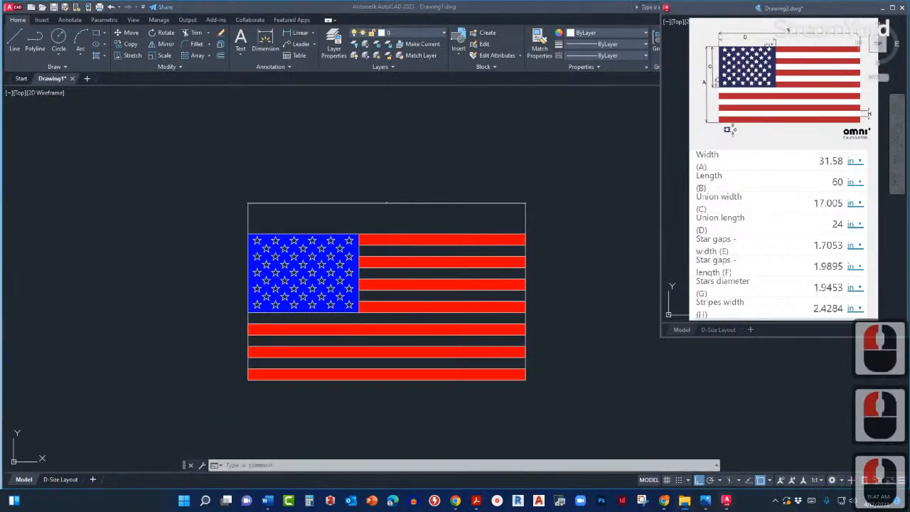
{"action": "left_click", "coordinate": [768, 242]}
{"action": "left_click", "coordinate": [768, 242]}
{"action": "scroll", "coordinate": [387, 291], "scroll_direction": "up", "scroll_amount": 5}
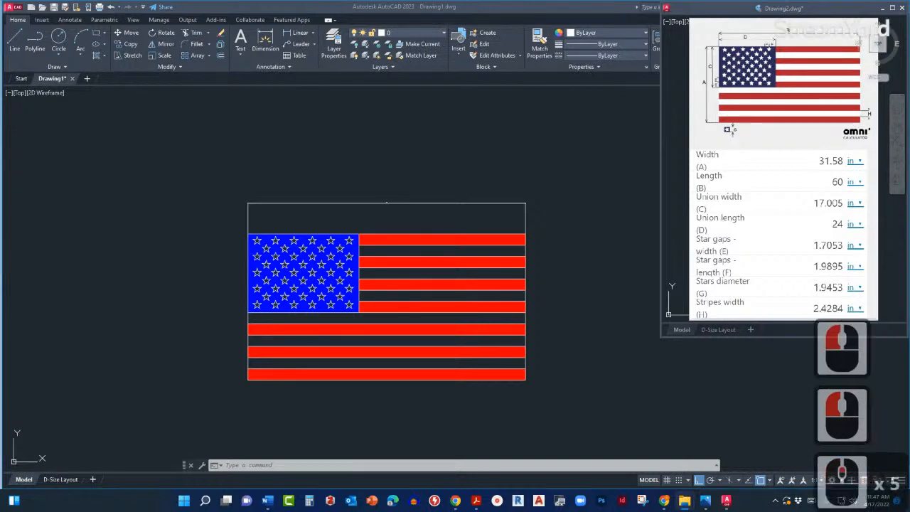
{"action": "left_click", "coordinate": [685, 500]}
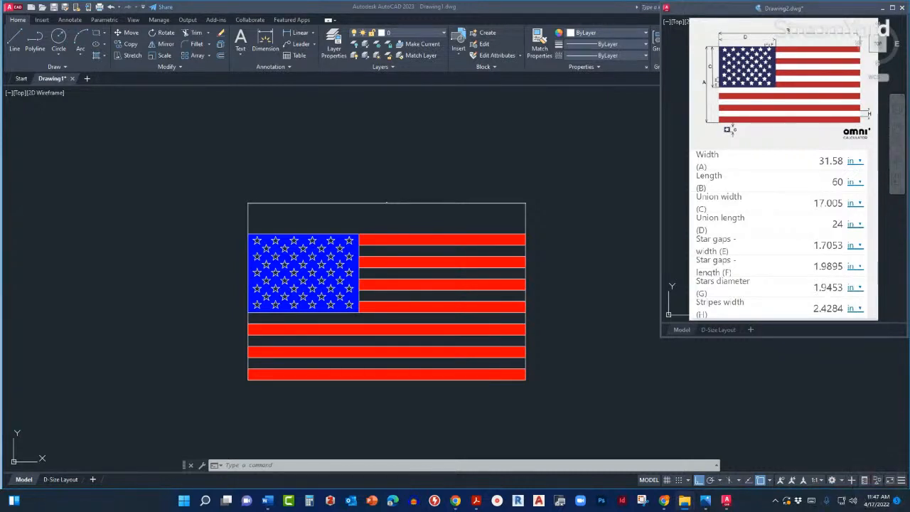
{"action": "double_click", "coordinate": [684, 501]}
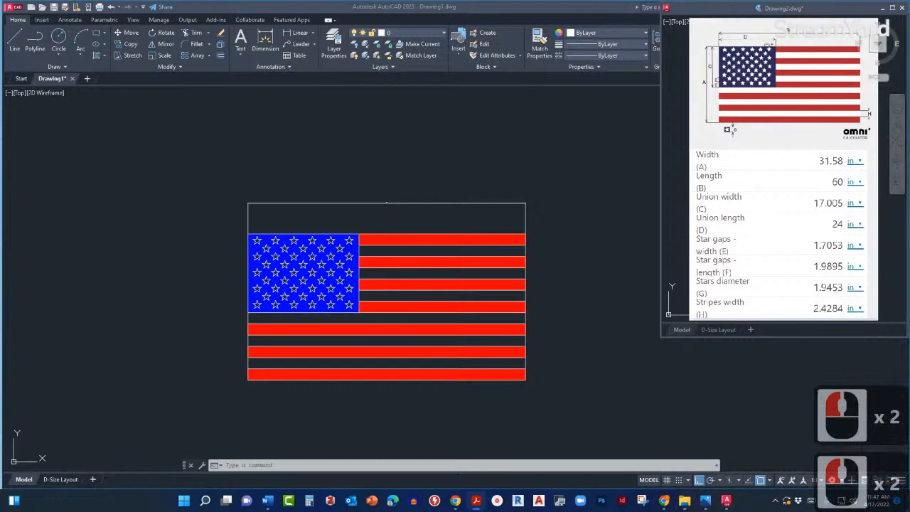
{"action": "left_click_drag", "start_coordinate": [909, 122], "coordinate": [366, 5]}
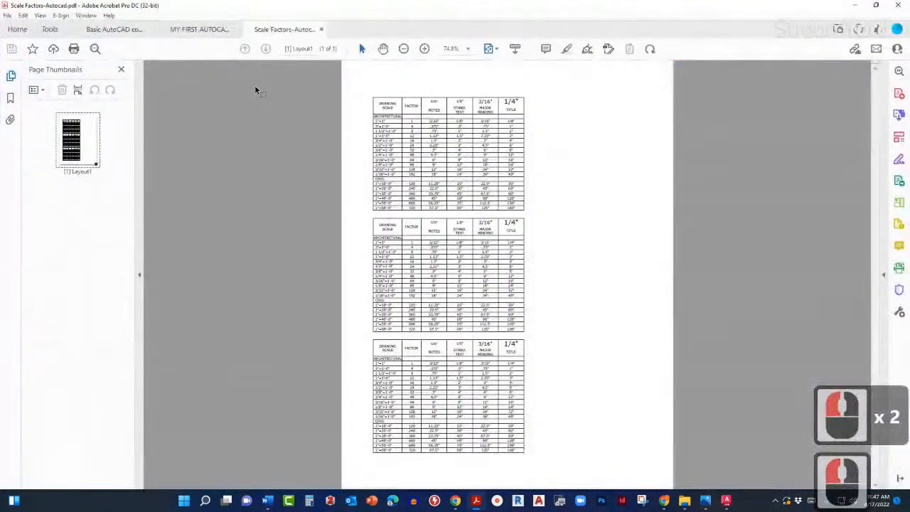
- Hide the page thumbnails, shrink the PDF window over the drawing and enlarge its first scale factor table to 150%
{"action": "left_click", "coordinate": [139, 274]}
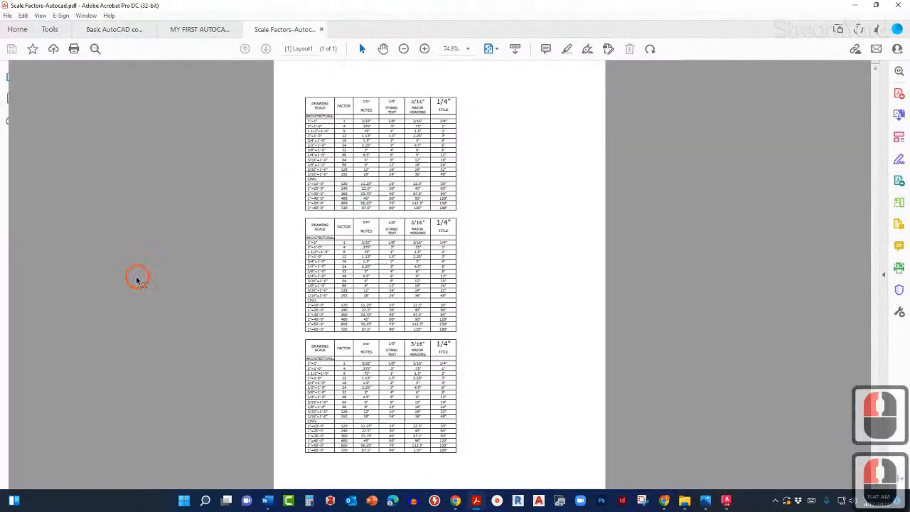
{"action": "left_click", "coordinate": [390, 175]}
{"action": "left_click", "coordinate": [876, 5]}
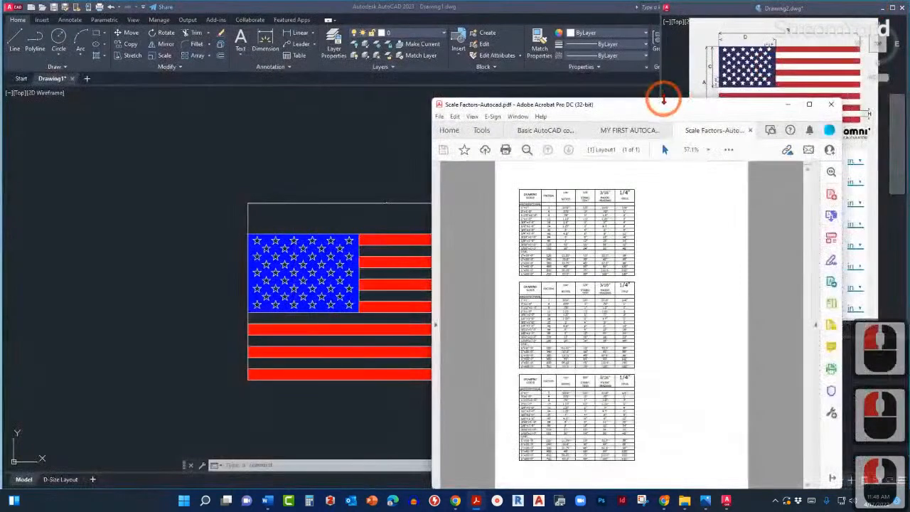
{"action": "left_click_drag", "start_coordinate": [659, 98], "coordinate": [486, 111]}
{"action": "scroll", "coordinate": [359, 280], "scroll_direction": "up", "scroll_amount": 4, "text": "ctrl"}
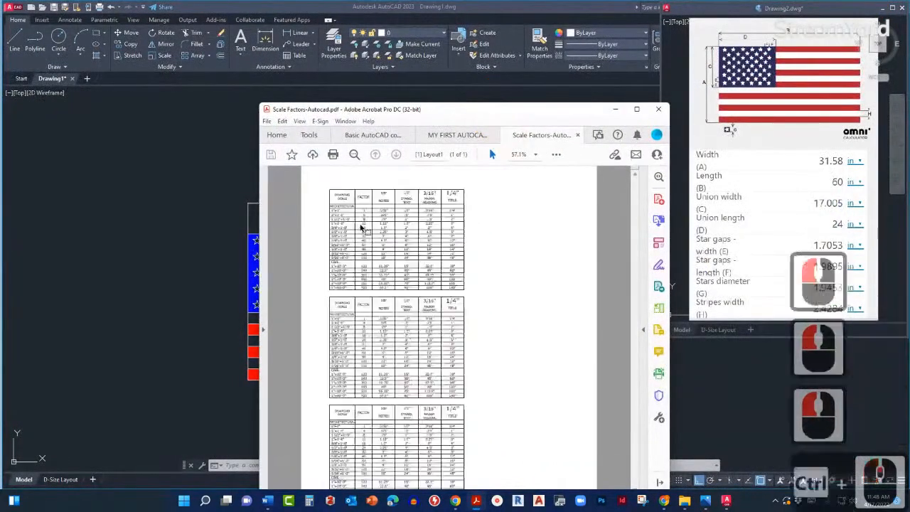
{"action": "scroll", "coordinate": [363, 266], "scroll_direction": "up", "scroll_amount": 3}
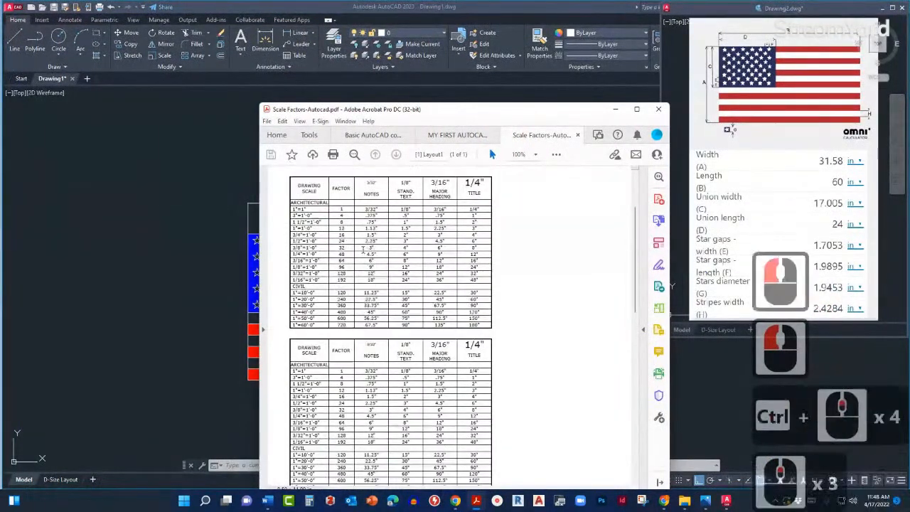
{"action": "left_click_drag", "start_coordinate": [470, 125], "coordinate": [480, 96]}
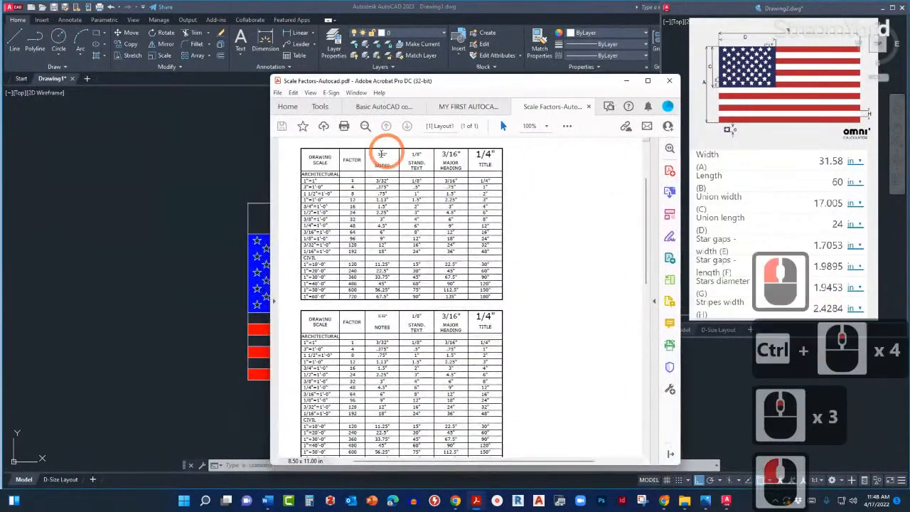
{"action": "scroll", "coordinate": [292, 145], "scroll_direction": "up", "scroll_amount": 1, "text": "ctrl"}
{"action": "scroll", "coordinate": [292, 146], "scroll_direction": "up", "scroll_amount": 2, "text": "ctrl"}
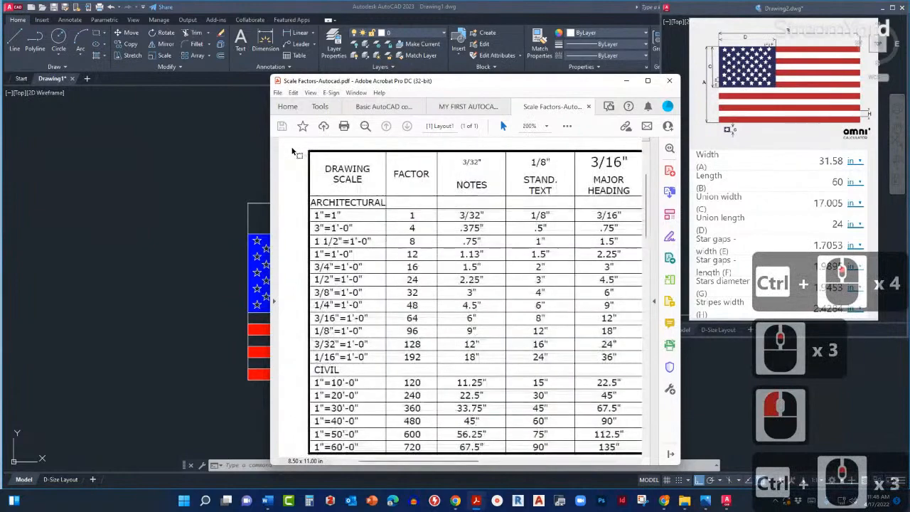
{"action": "scroll", "coordinate": [295, 149], "scroll_direction": "down", "scroll_amount": 1, "text": "ctrl"}
{"action": "left_click_drag", "start_coordinate": [444, 87], "coordinate": [430, 80]}
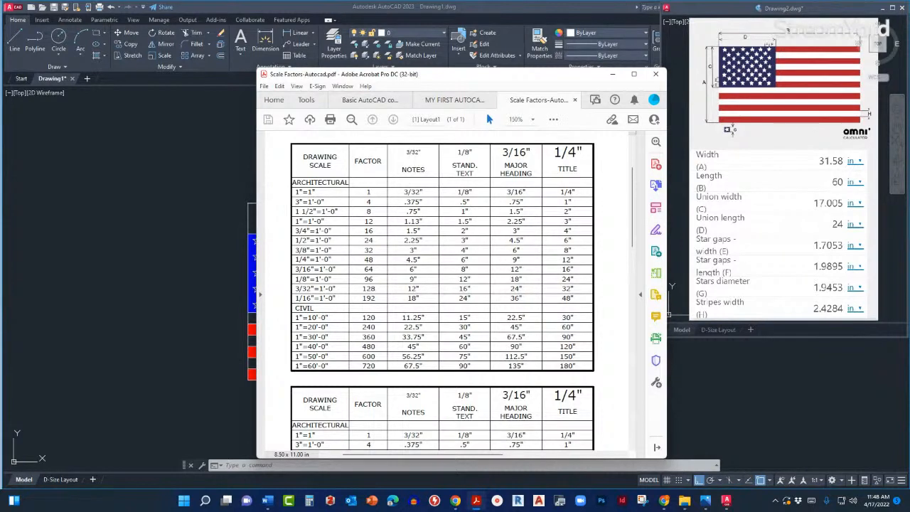
- Place the PDF beside the flag, highlight the 3"=1'-0" entry to read its factor, and return to the AutoCAD drawing
{"action": "left_click", "coordinate": [455, 465]}
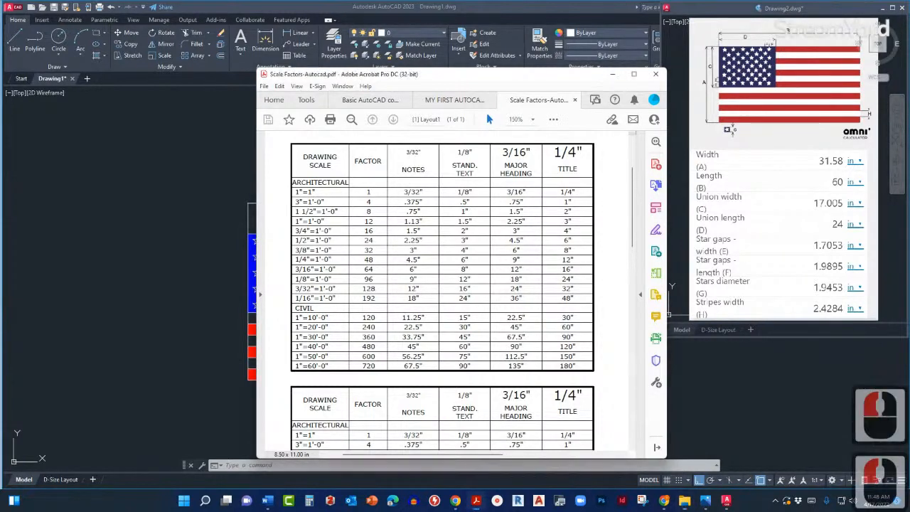
{"action": "left_click", "coordinate": [509, 81]}
{"action": "left_click_drag", "start_coordinate": [510, 81], "coordinate": [510, 65]}
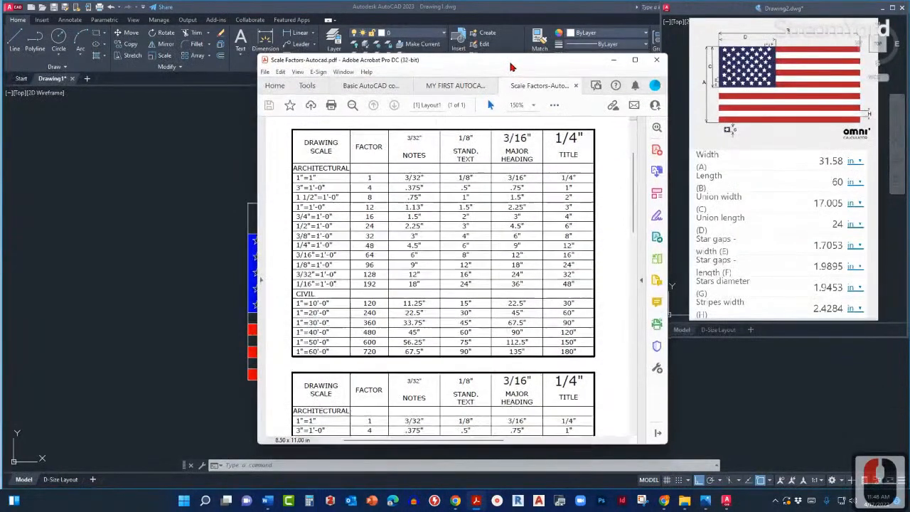
{"action": "left_click_drag", "start_coordinate": [510, 65], "coordinate": [500, 116]}
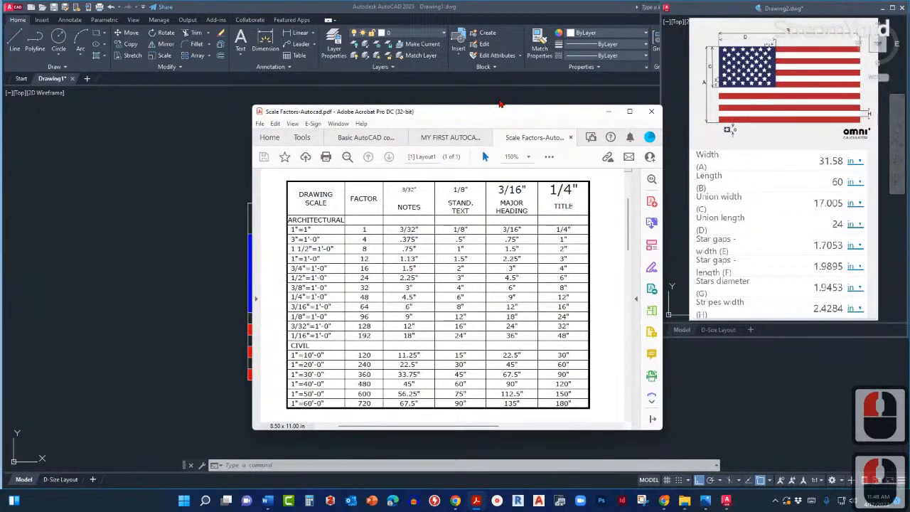
{"action": "left_click_drag", "start_coordinate": [473, 119], "coordinate": [601, 94]}
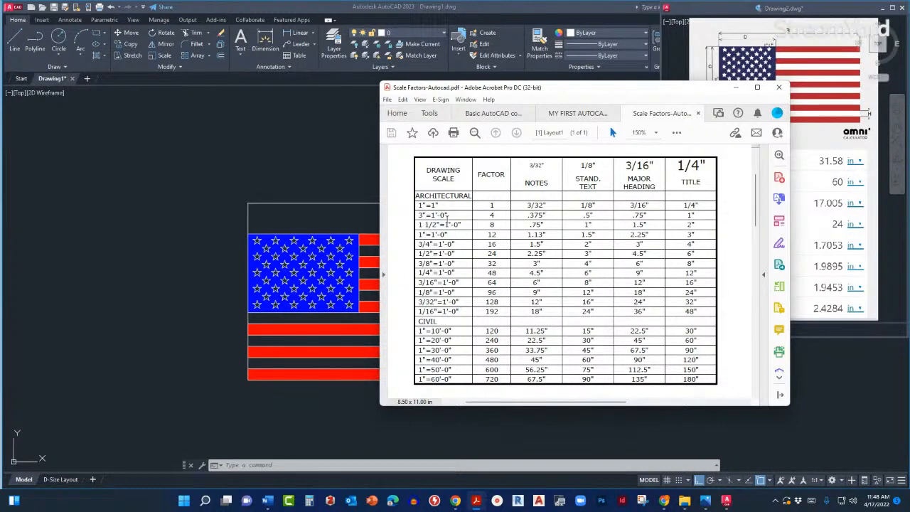
{"action": "double_click", "coordinate": [447, 214]}
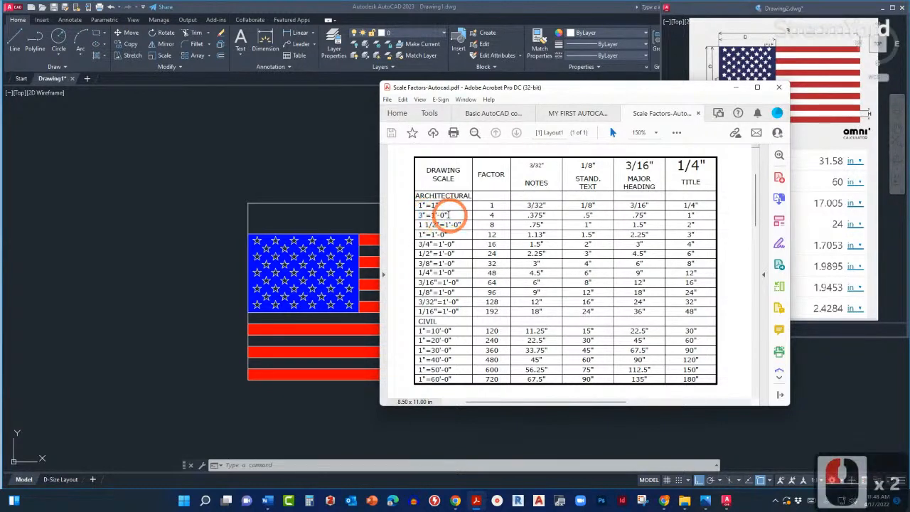
{"action": "left_click_drag", "start_coordinate": [447, 215], "coordinate": [419, 215]}
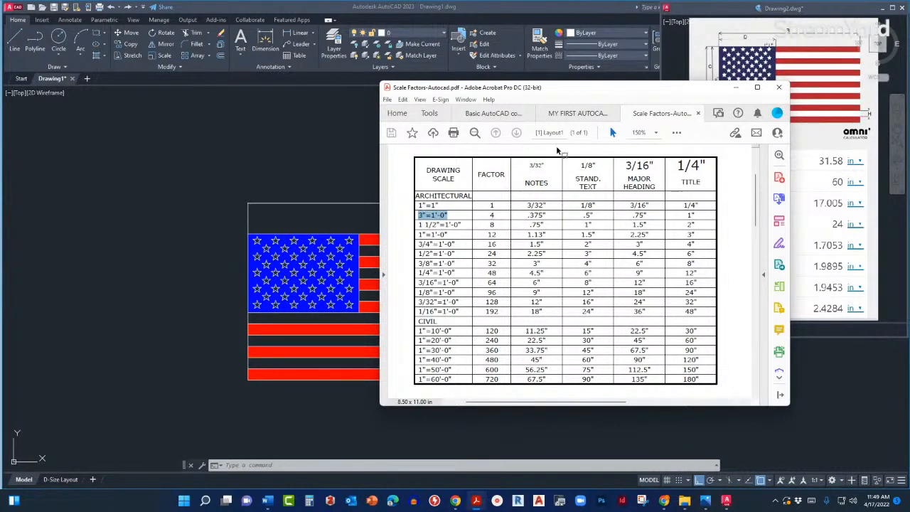
{"action": "left_click", "coordinate": [736, 87]}
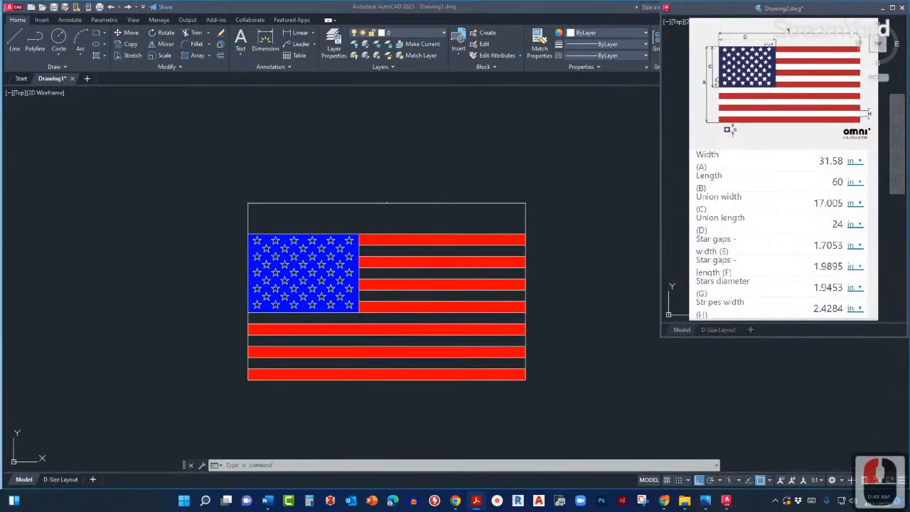
- Set the dimension scale variable DIMSCALE to 4 and check the text size of the dimension above the flag
{"action": "scroll", "coordinate": [386, 197], "scroll_direction": "up", "scroll_amount": 2}
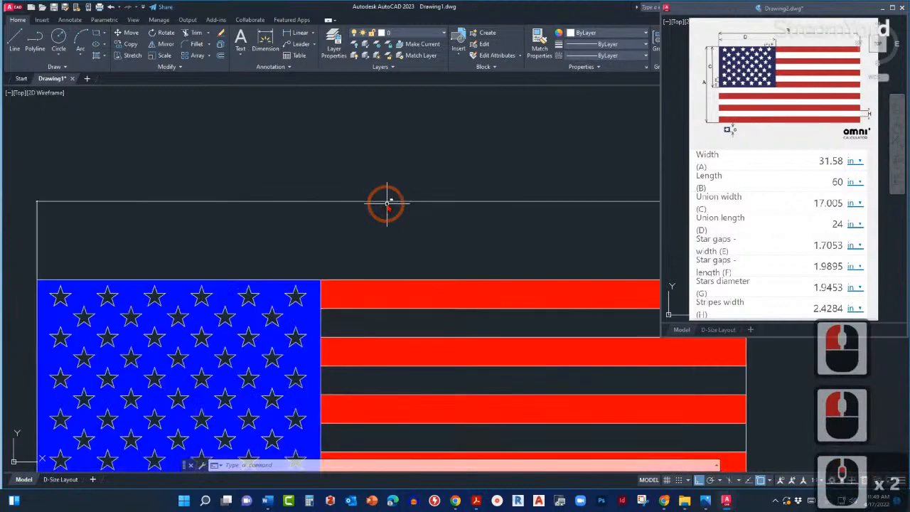
{"action": "middle_click_drag", "start_coordinate": [396, 204], "coordinate": [395, 228]}
{"action": "scroll", "coordinate": [396, 228], "scroll_direction": "up", "scroll_amount": 4}
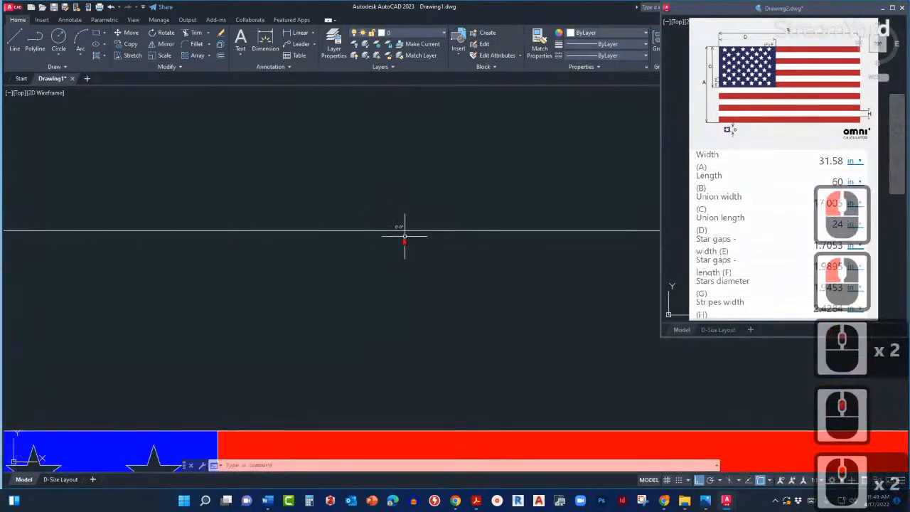
{"action": "scroll", "coordinate": [400, 234], "scroll_direction": "down", "scroll_amount": 2}
{"action": "scroll", "coordinate": [412, 219], "scroll_direction": "down", "scroll_amount": 2}
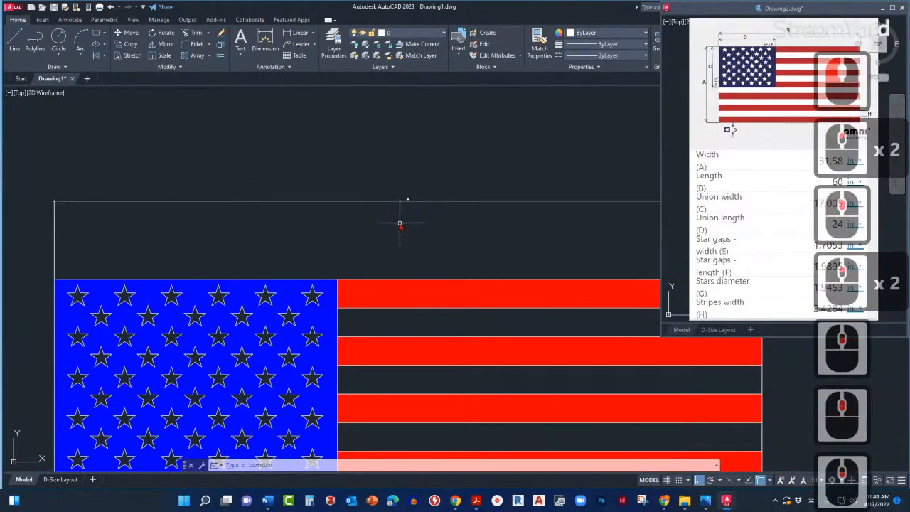
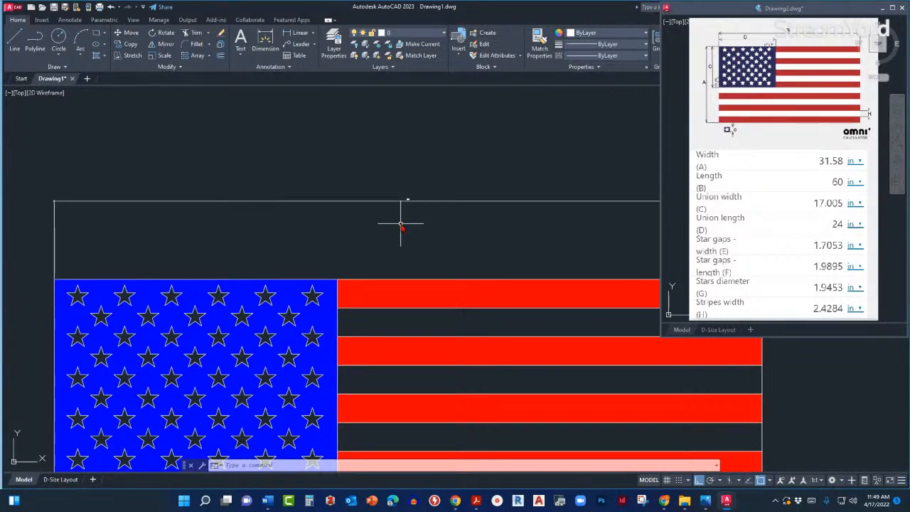
{"action": "type", "text": "DIM"}
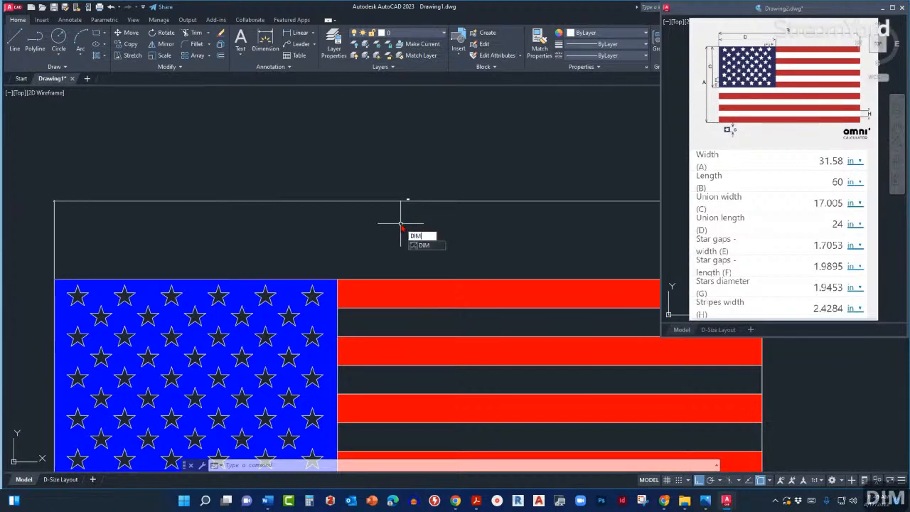
{"action": "type", "text": "SCA"}
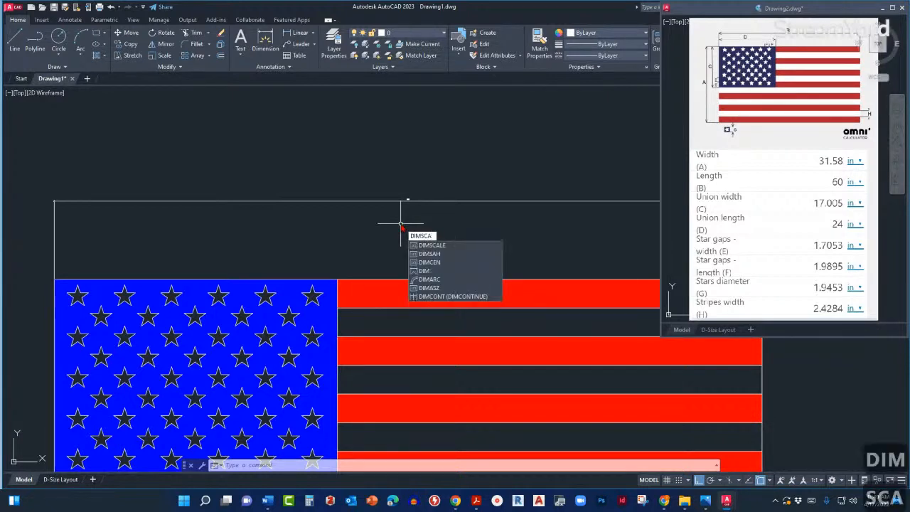
{"action": "type", "text": "LE"}
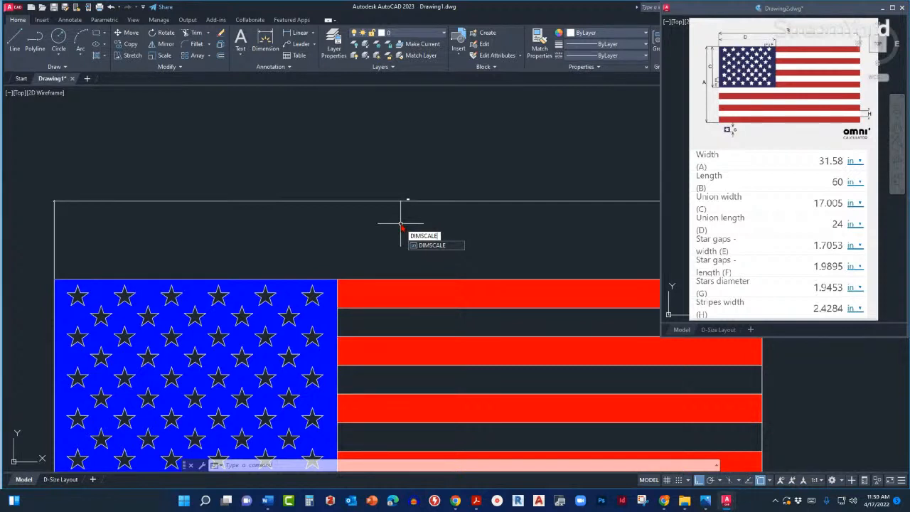
{"action": "key", "text": "Return"}
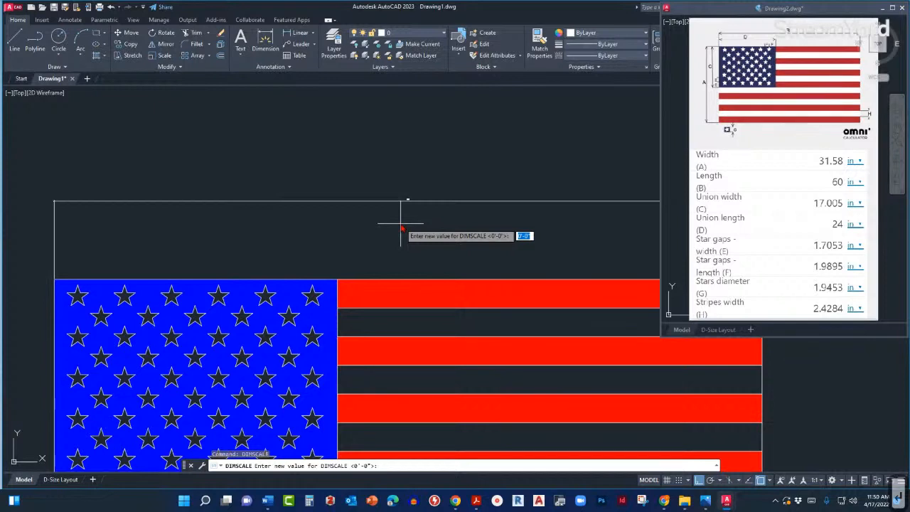
{"action": "type", "text": "4"}
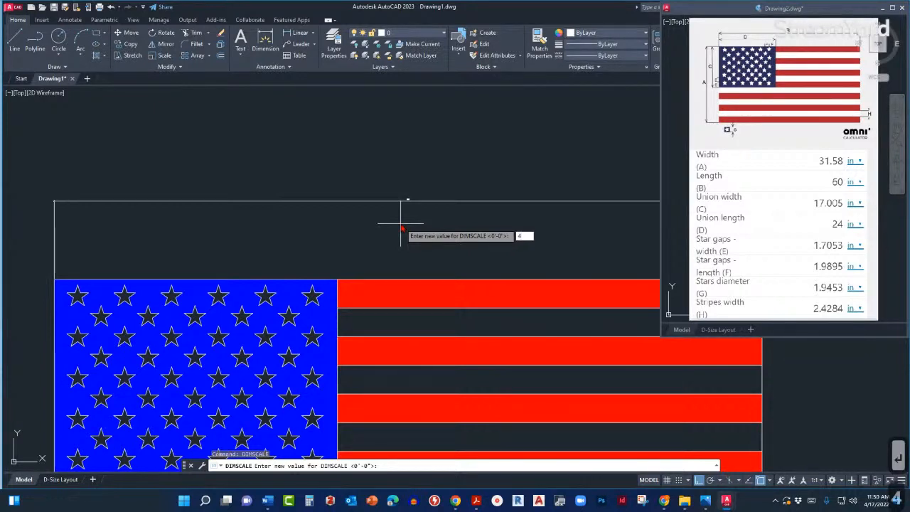
{"action": "key", "text": "Return"}
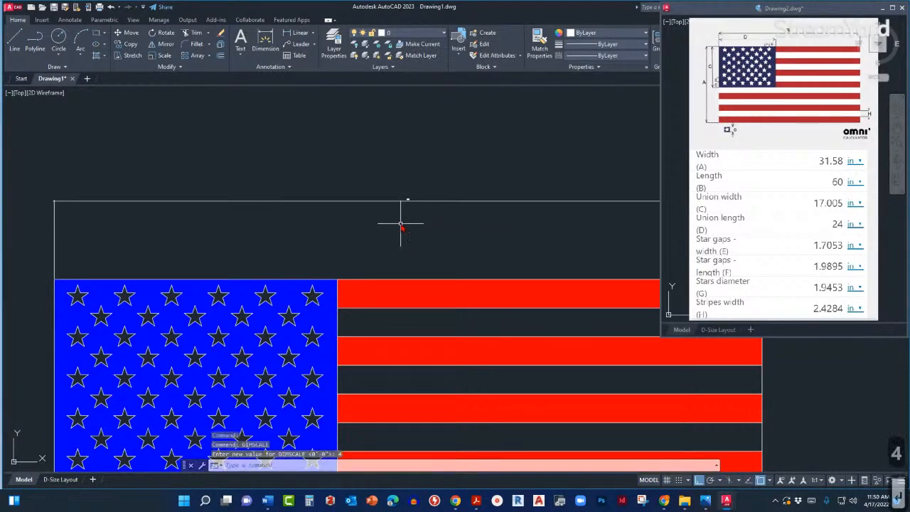
{"action": "scroll", "coordinate": [403, 221], "scroll_direction": "up", "scroll_amount": 3}
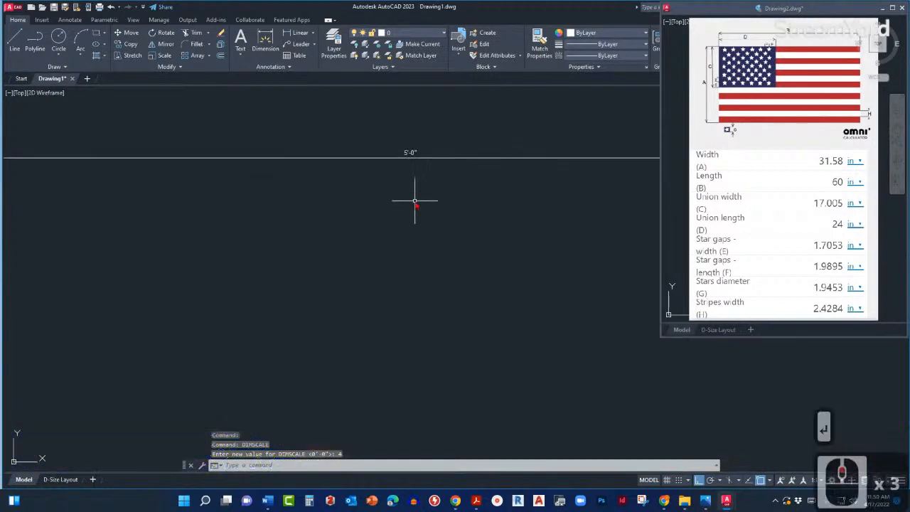
{"action": "scroll", "coordinate": [437, 193], "scroll_direction": "down", "scroll_amount": 4}
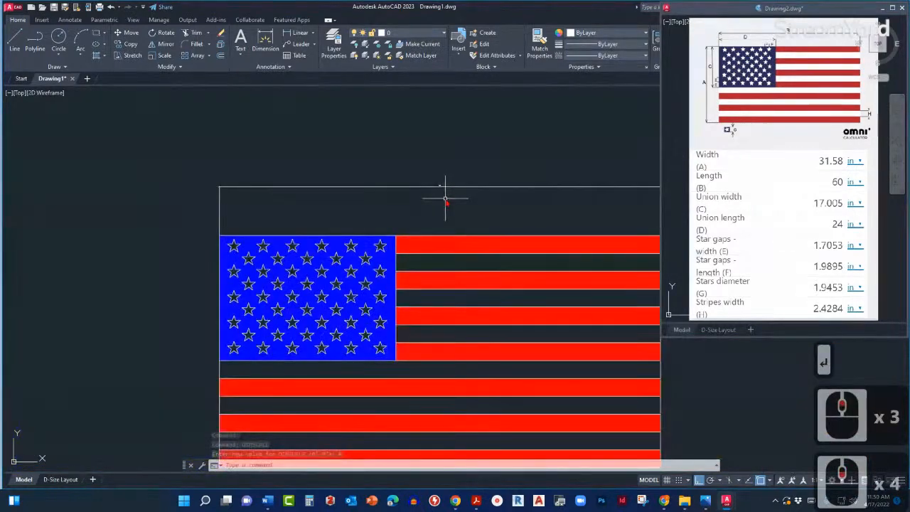
{"action": "middle_click_drag", "start_coordinate": [423, 197], "coordinate": [481, 190]}
{"action": "mouse_move", "coordinate": [390, 203]}
{"action": "middle_mouse_down"}
{"action": "mouse_move", "coordinate": [442, 191]}
{"action": "mouse_move", "coordinate": [426, 159]}
{"action": "mouse_move", "coordinate": [372, 182]}
{"action": "mouse_move", "coordinate": [359, 170]}
{"action": "mouse_move", "coordinate": [329, 173]}
{"action": "middle_mouse_up"}
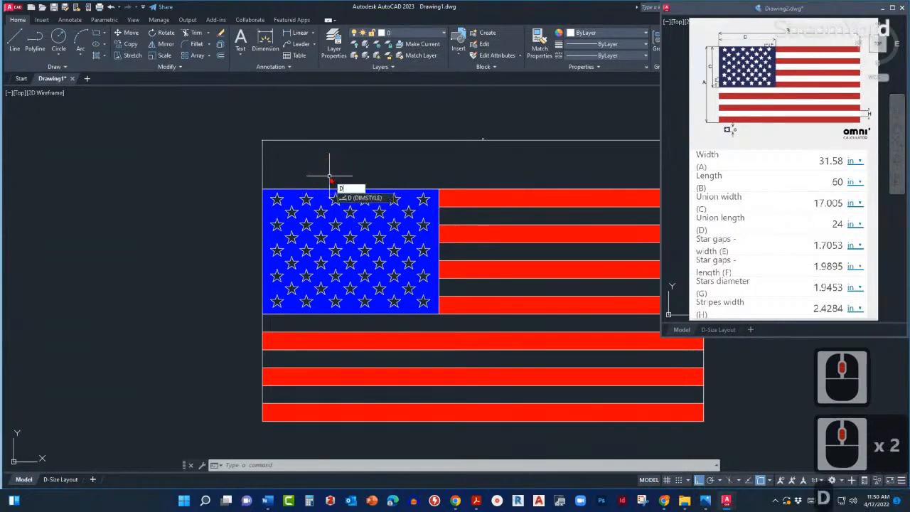
- Add a vertical dimension for the flag's overall height, placed just outside its left edge
{"action": "type", "text": "IM"}
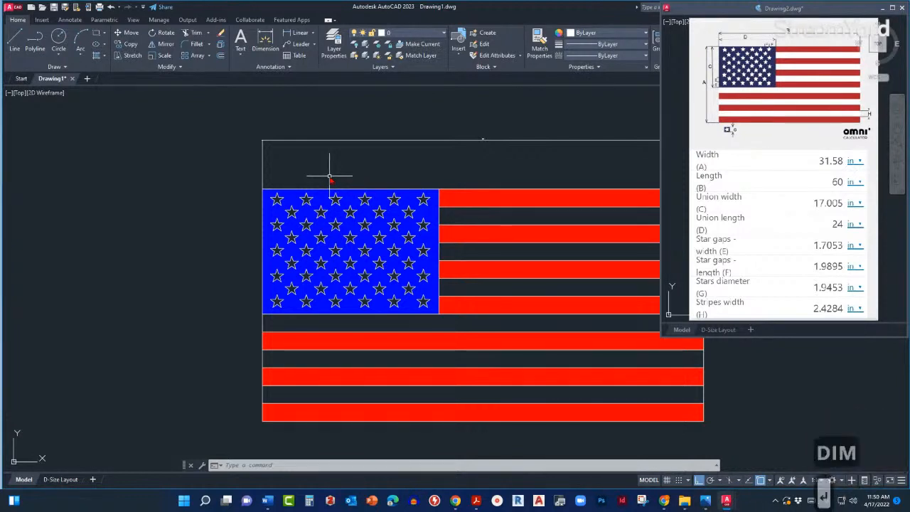
{"action": "key", "text": "Return"}
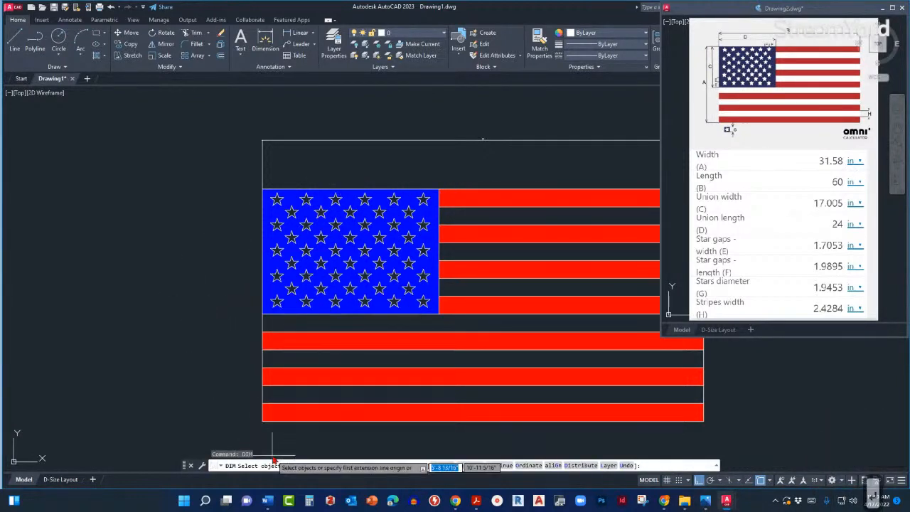
{"action": "left_click", "coordinate": [262, 321]}
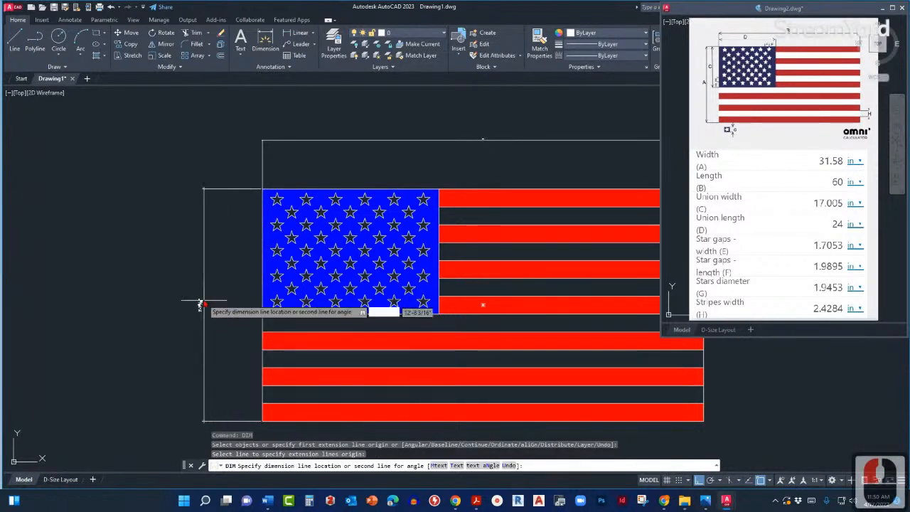
{"action": "left_click", "coordinate": [226, 303]}
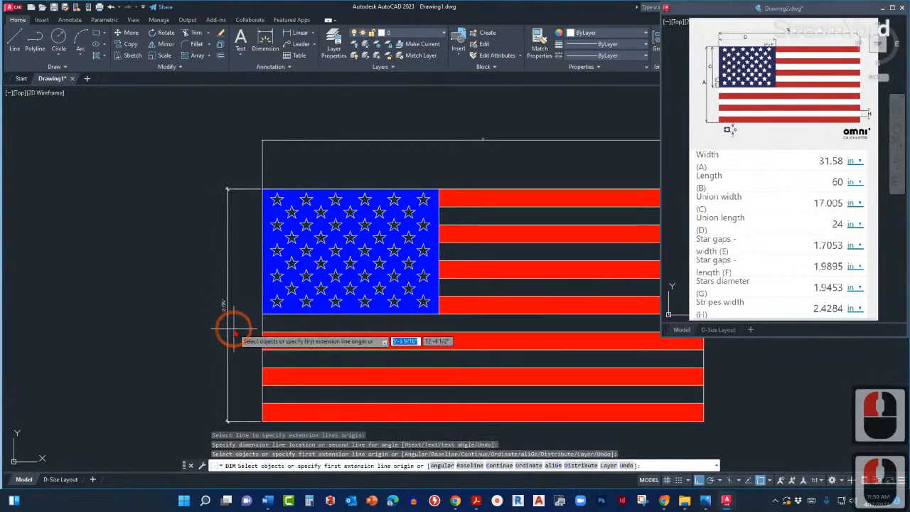
{"action": "key", "text": "Escape"}
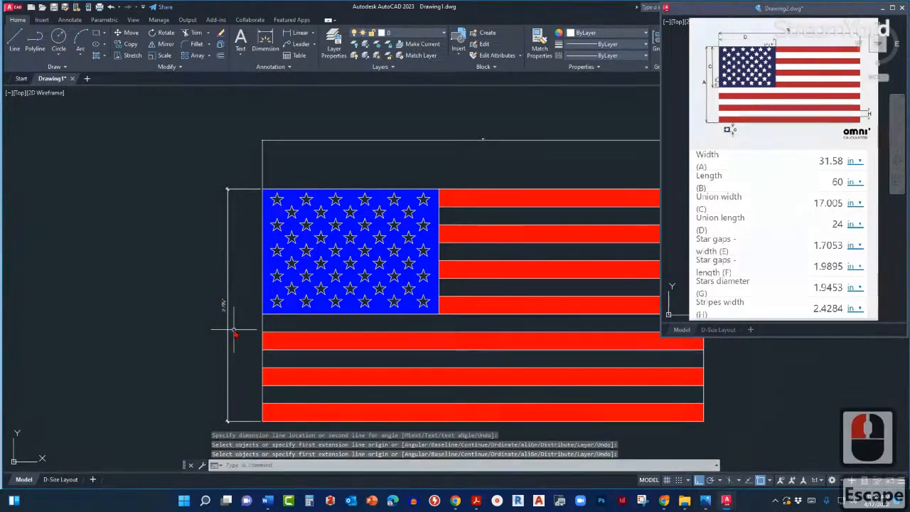
- Compare the text sizes of the height and length dimensions in the model and on the D-Size Layout, and return to model space
{"action": "scroll", "coordinate": [222, 313], "scroll_direction": "up", "scroll_amount": 2}
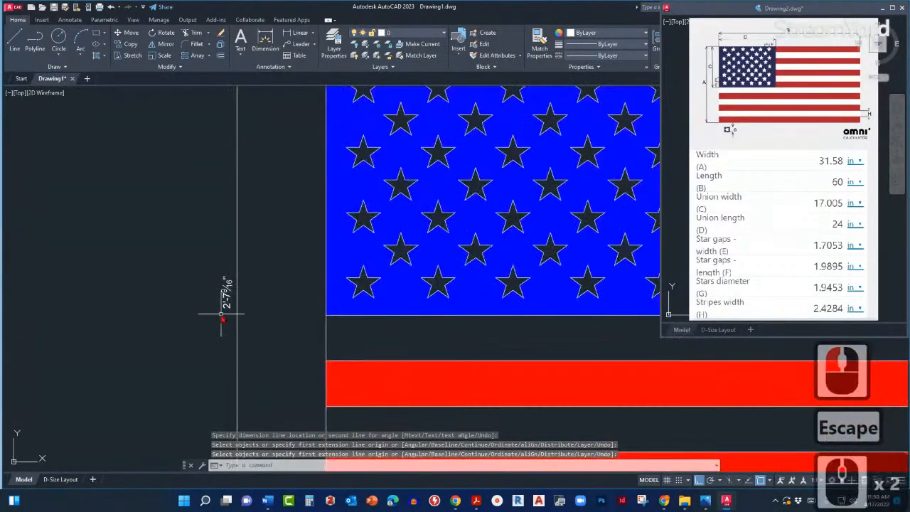
{"action": "scroll", "coordinate": [223, 312], "scroll_direction": "down", "scroll_amount": 2}
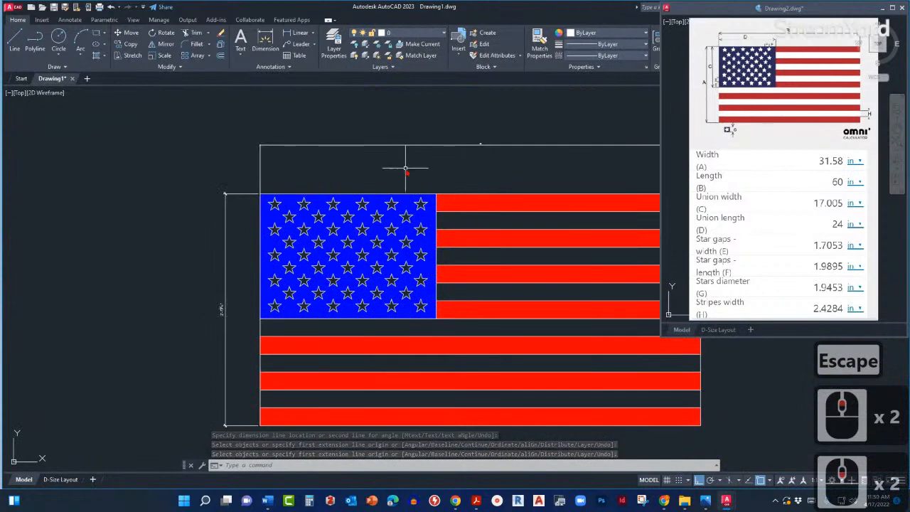
{"action": "scroll", "coordinate": [478, 147], "scroll_direction": "up", "scroll_amount": 3}
{"action": "scroll", "coordinate": [469, 146], "scroll_direction": "down", "scroll_amount": 1}
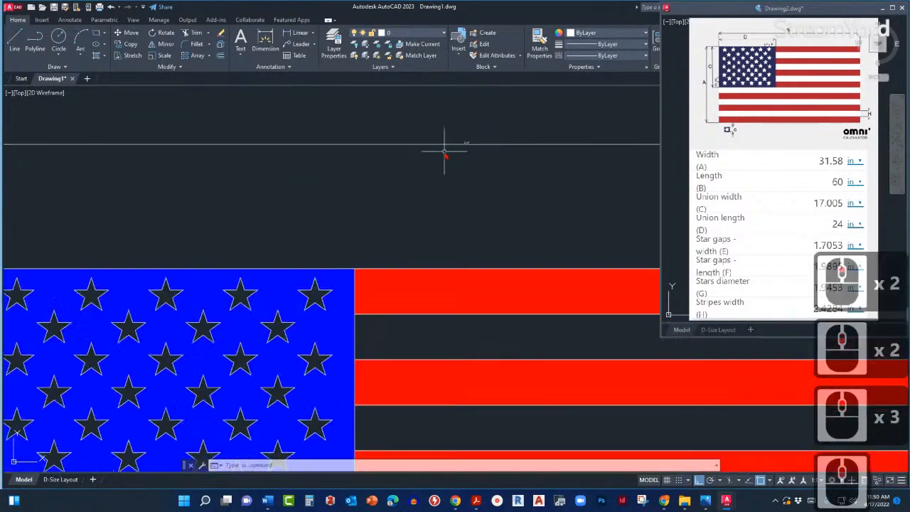
{"action": "scroll", "coordinate": [445, 152], "scroll_direction": "down", "scroll_amount": 4}
{"action": "scroll", "coordinate": [373, 176], "scroll_direction": "up", "scroll_amount": 2}
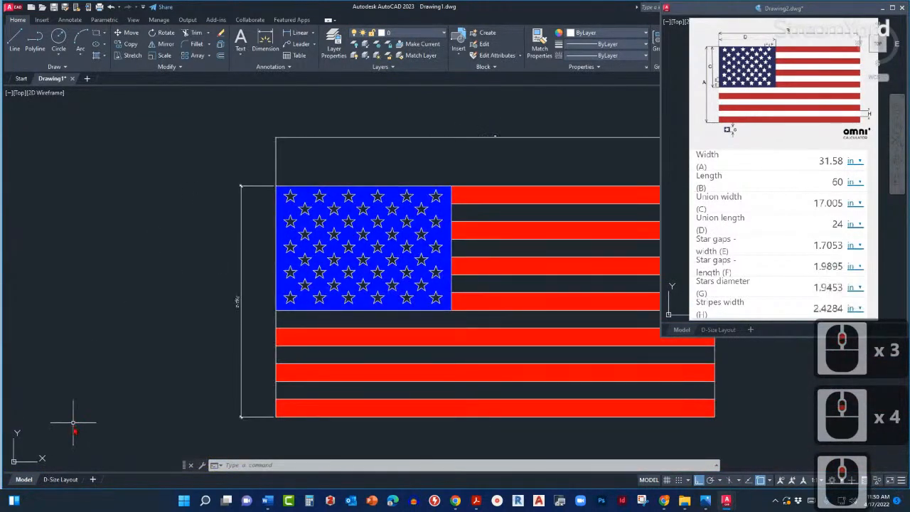
{"action": "left_click", "coordinate": [60, 479]}
{"action": "scroll", "coordinate": [252, 356], "scroll_direction": "up", "scroll_amount": 4}
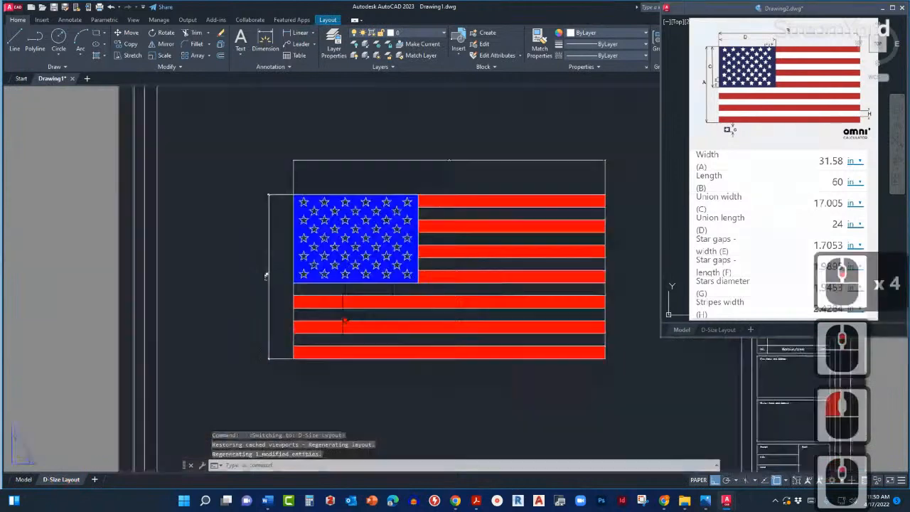
{"action": "scroll", "coordinate": [344, 320], "scroll_direction": "up", "scroll_amount": 2}
{"action": "middle_click_drag", "start_coordinate": [346, 254], "coordinate": [295, 284]}
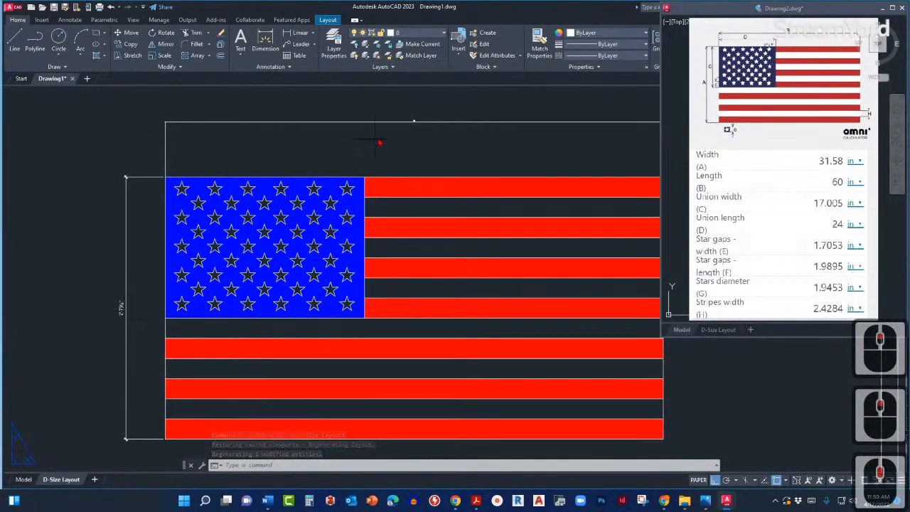
{"action": "scroll", "coordinate": [355, 181], "scroll_direction": "down", "scroll_amount": 2}
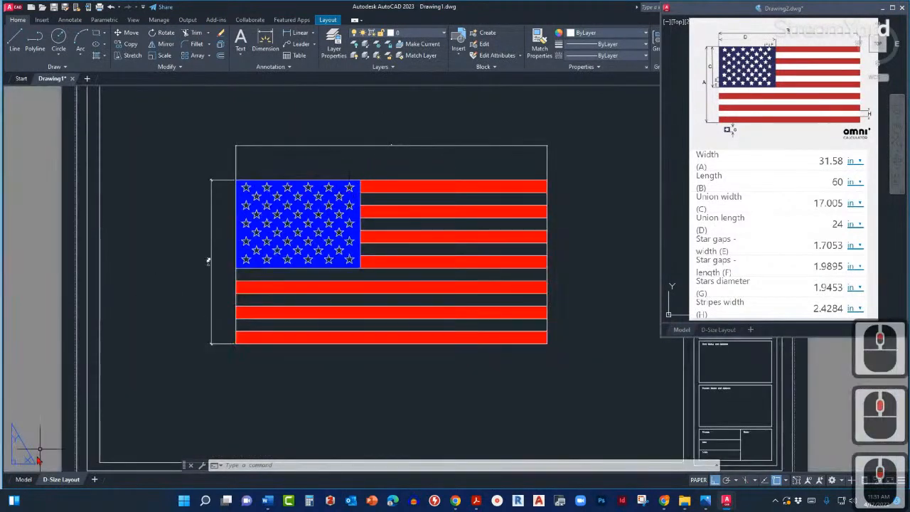
{"action": "left_click", "coordinate": [24, 480]}
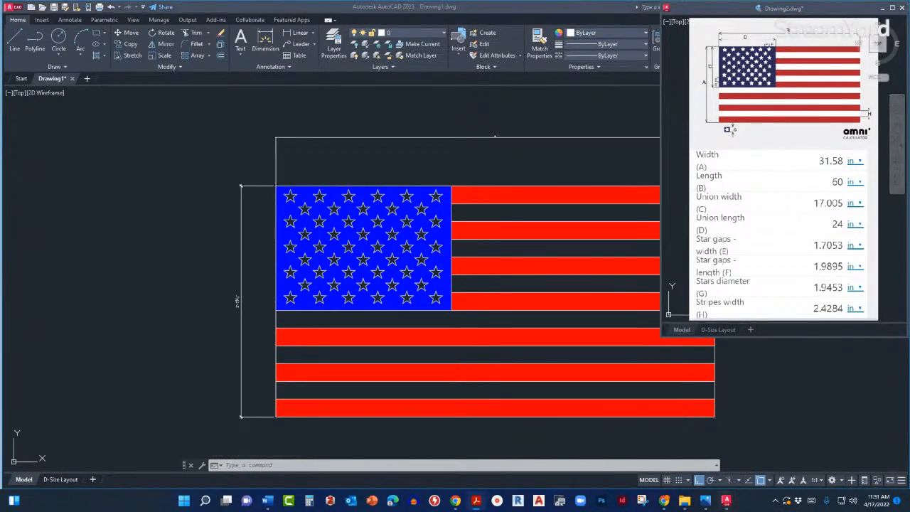
- Bring the scale factor PDF over the drawing to review the 3"=1'-0" row, move it away and return to AutoCAD
{"action": "mouse_move", "coordinate": [909, 127]}
{"action": "left_mouse_down"}
{"action": "mouse_move", "coordinate": [679, 146]}
{"action": "mouse_move", "coordinate": [406, 83]}
{"action": "left_mouse_up"}
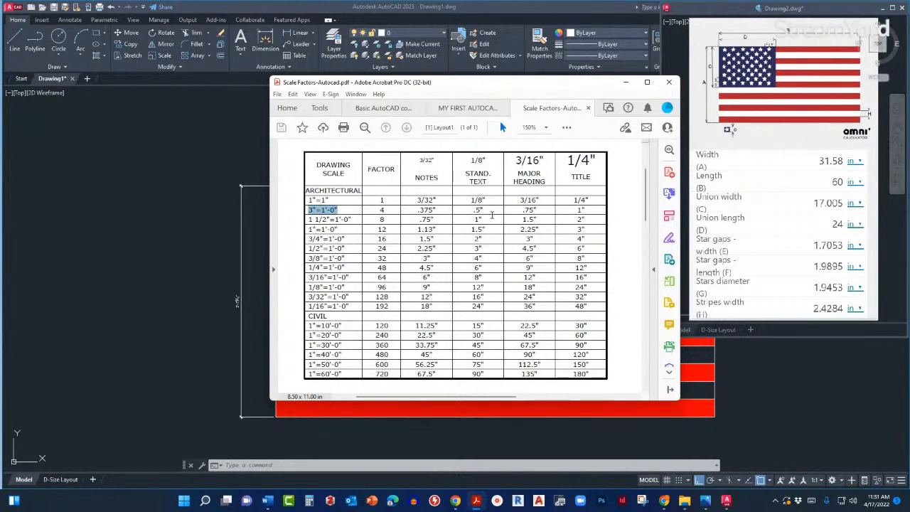
{"action": "mouse_move", "coordinate": [442, 86]}
{"action": "left_mouse_down"}
{"action": "mouse_move", "coordinate": [567, 105]}
{"action": "mouse_move", "coordinate": [909, 128]}
{"action": "left_mouse_up"}
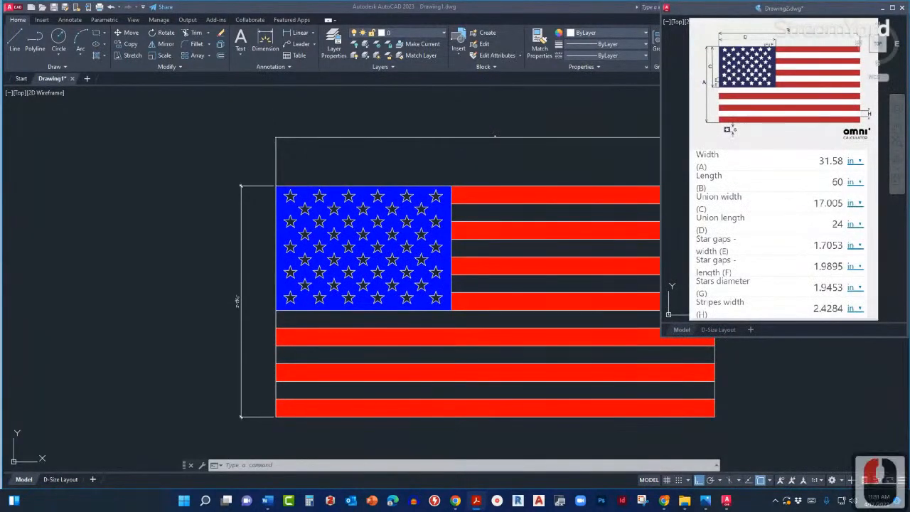
{"action": "left_click", "coordinate": [466, 174]}
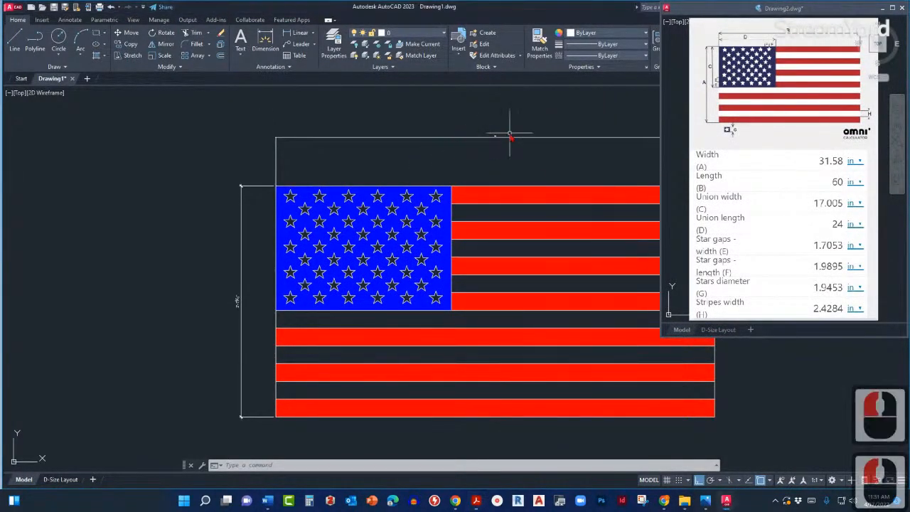
- Match the properties of the flag's height dimension onto the length dimension above the flag with MATCHPROP
{"action": "middle_click_drag", "start_coordinate": [389, 162], "coordinate": [324, 167]}
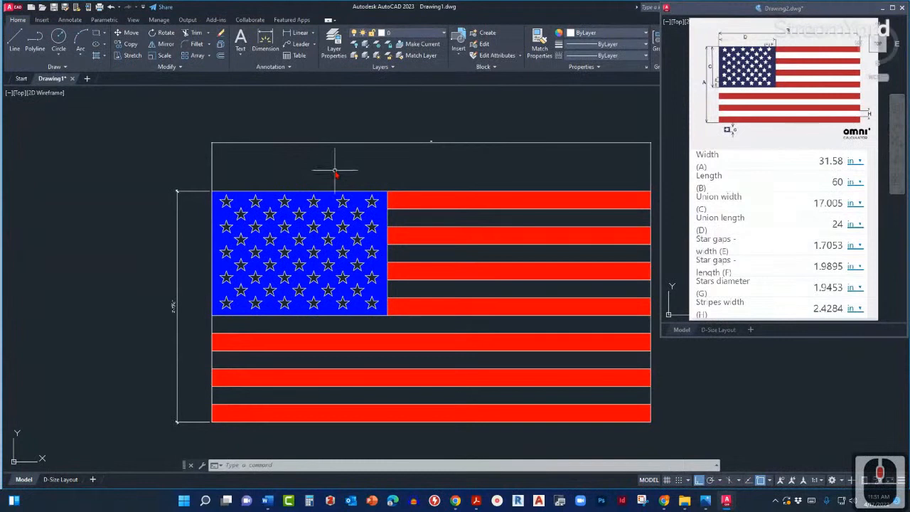
{"action": "type", "text": "M"}
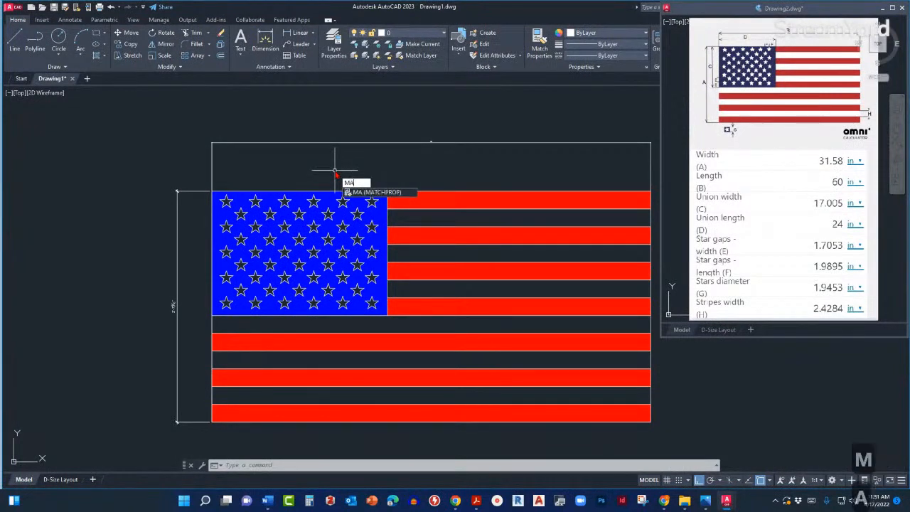
{"action": "type", "text": "A"}
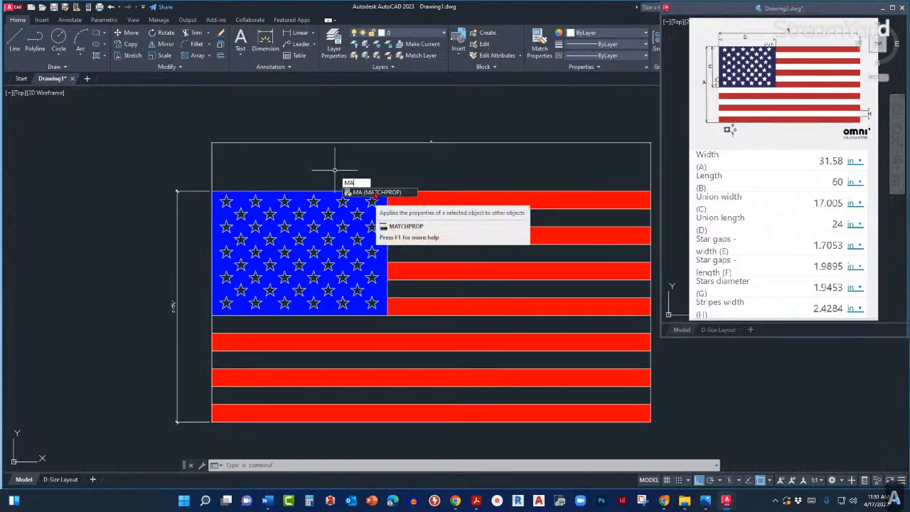
{"action": "key", "text": "Return"}
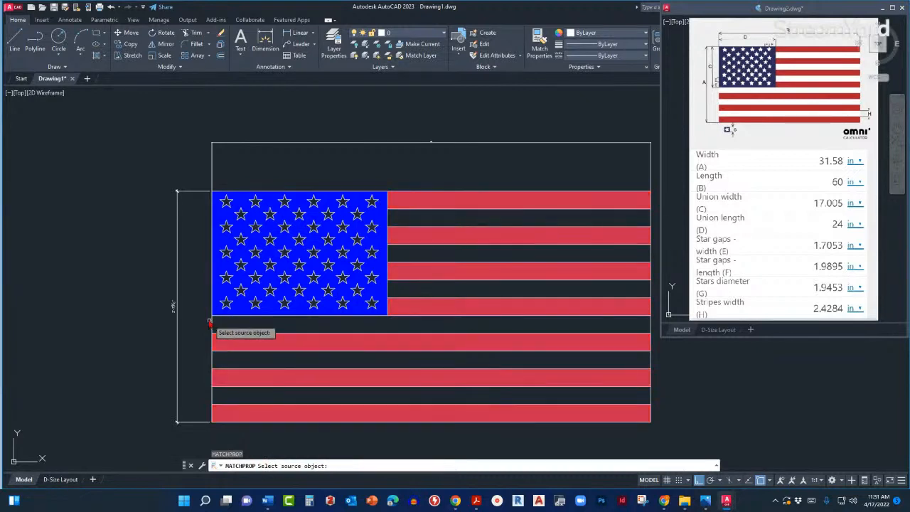
{"action": "left_click", "coordinate": [172, 305]}
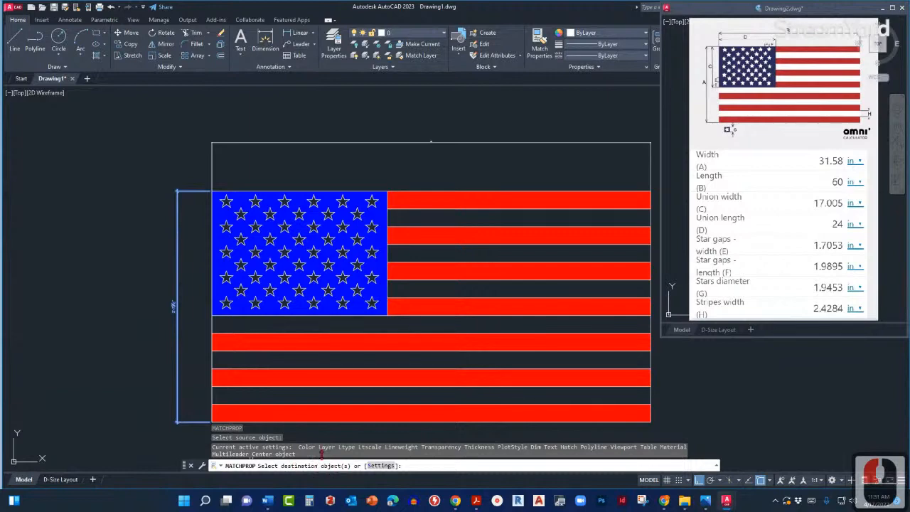
{"action": "left_click", "coordinate": [432, 143]}
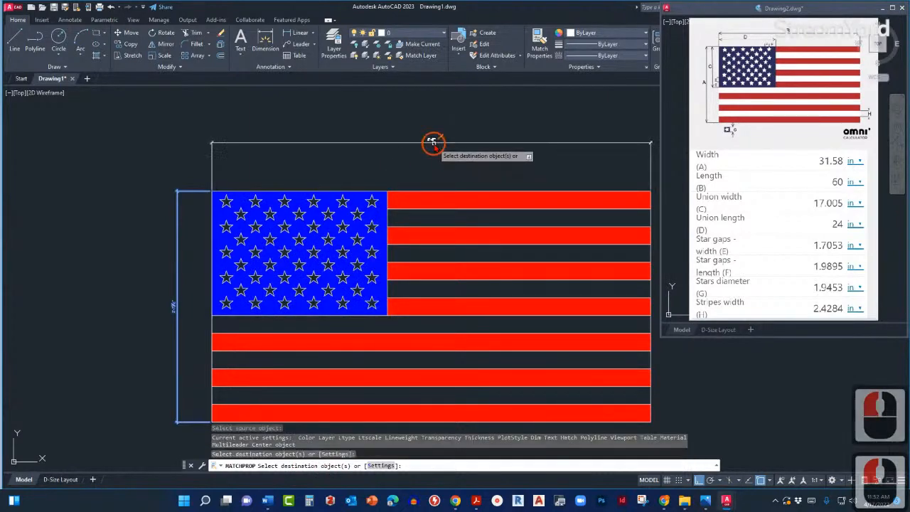
{"action": "key", "text": "Return"}
{"action": "scroll", "coordinate": [439, 141], "scroll_direction": "up", "scroll_amount": 2}
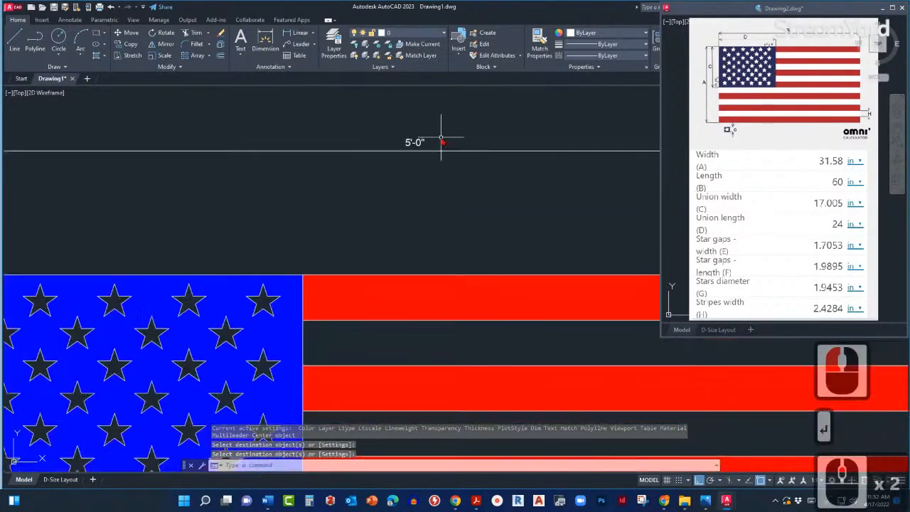
{"action": "scroll", "coordinate": [441, 141], "scroll_direction": "down", "scroll_amount": 4}
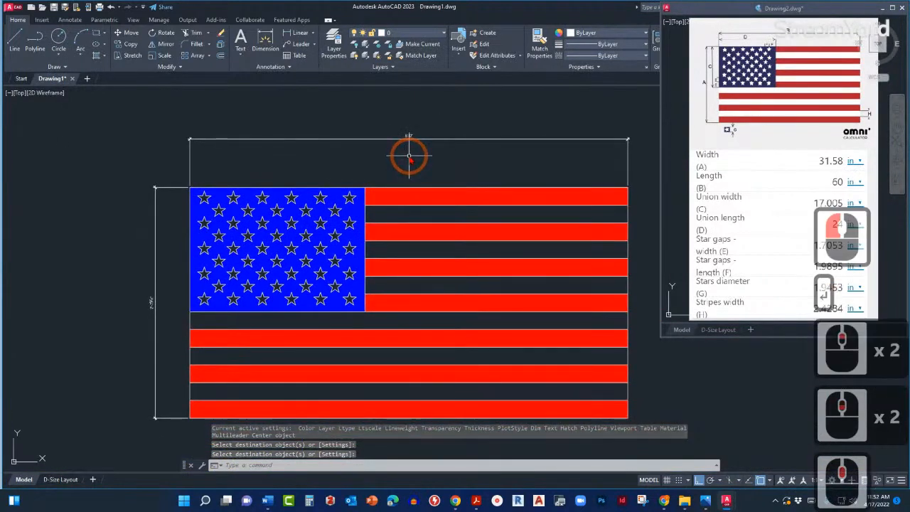
{"action": "middle_click_drag", "start_coordinate": [409, 156], "coordinate": [423, 140]}
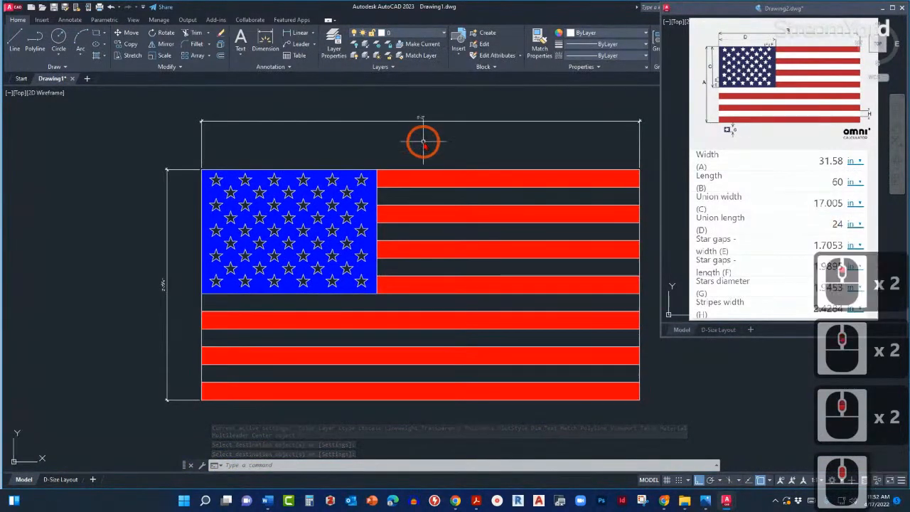
{"action": "scroll", "coordinate": [422, 141], "scroll_direction": "down", "scroll_amount": 2}
{"action": "middle_click", "coordinate": [436, 213]}
{"action": "middle_click", "coordinate": [435, 214]}
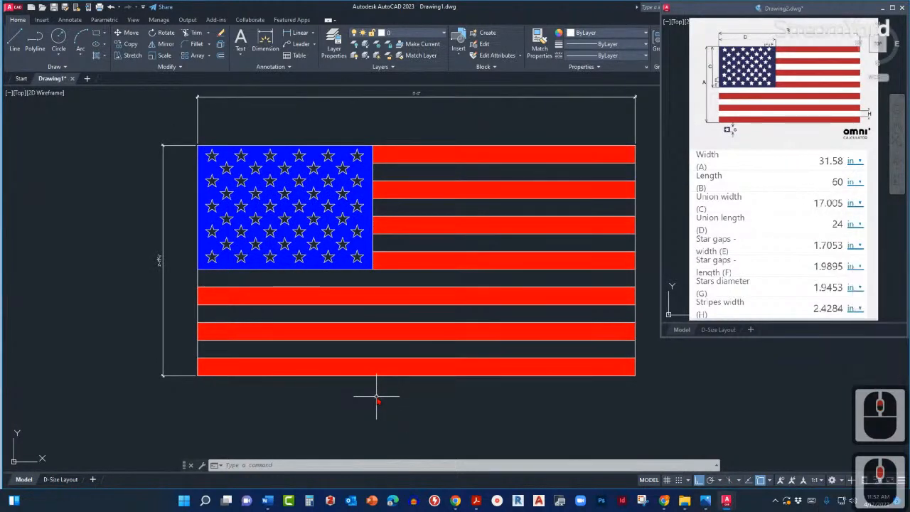
- Add the multiline text "AMERICAN FLAG - HAPPY 4TH OF JULY!" just below the flag's bottom edge
{"action": "type", "text": "T"}
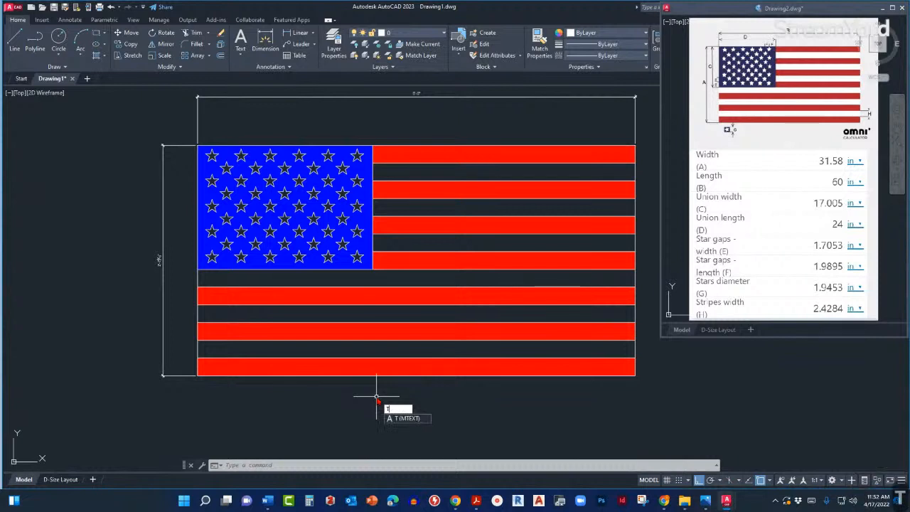
{"action": "key", "text": "Return"}
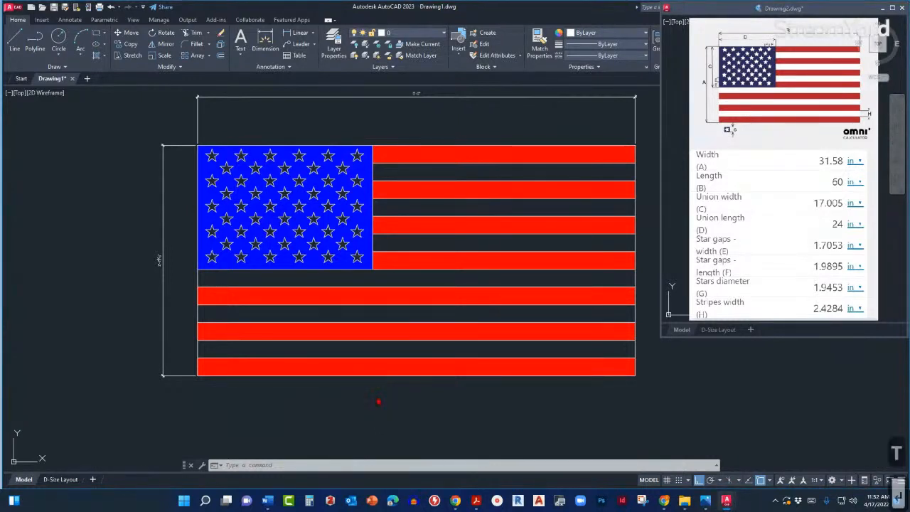
{"action": "middle_click_drag", "start_coordinate": [362, 402], "coordinate": [349, 326]}
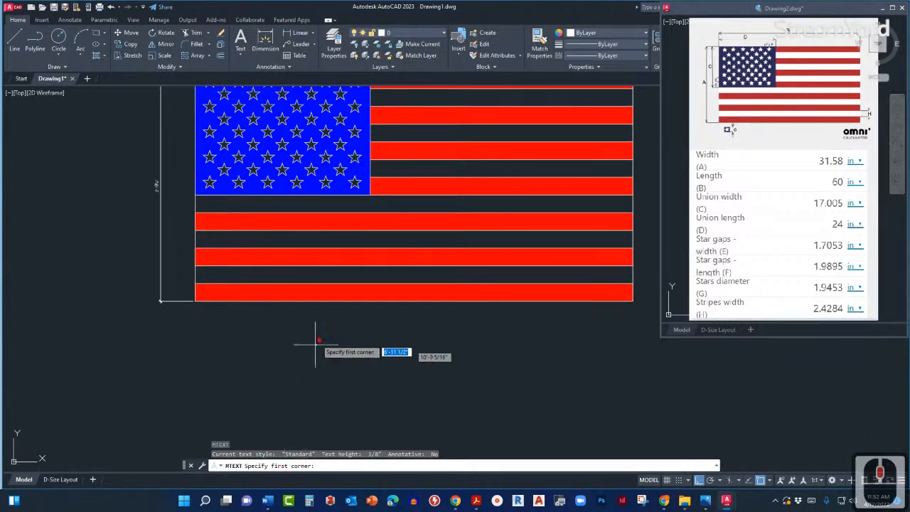
{"action": "left_click", "coordinate": [326, 316]}
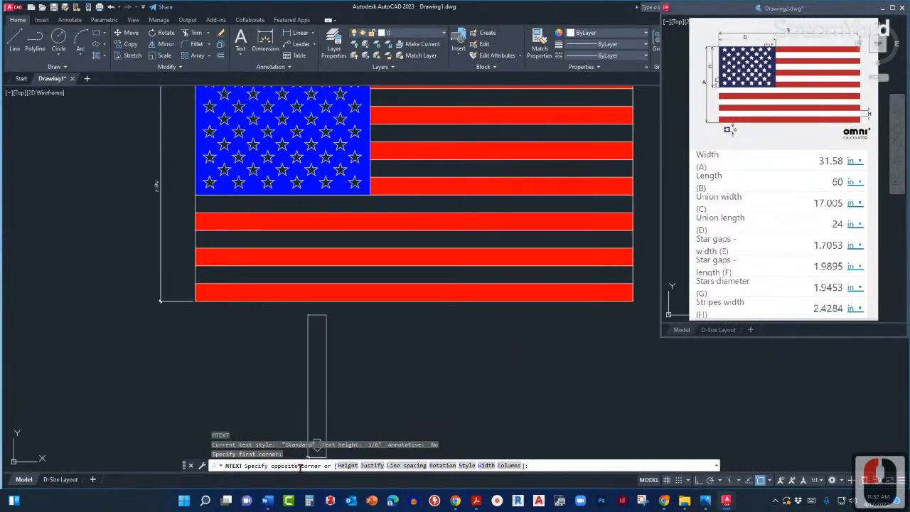
{"action": "left_click", "coordinate": [444, 339]}
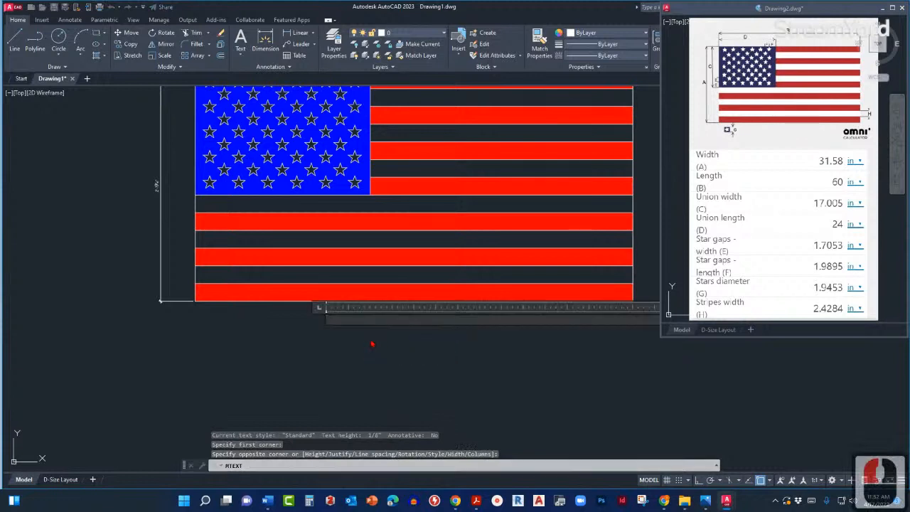
{"action": "type", "text": "AM"}
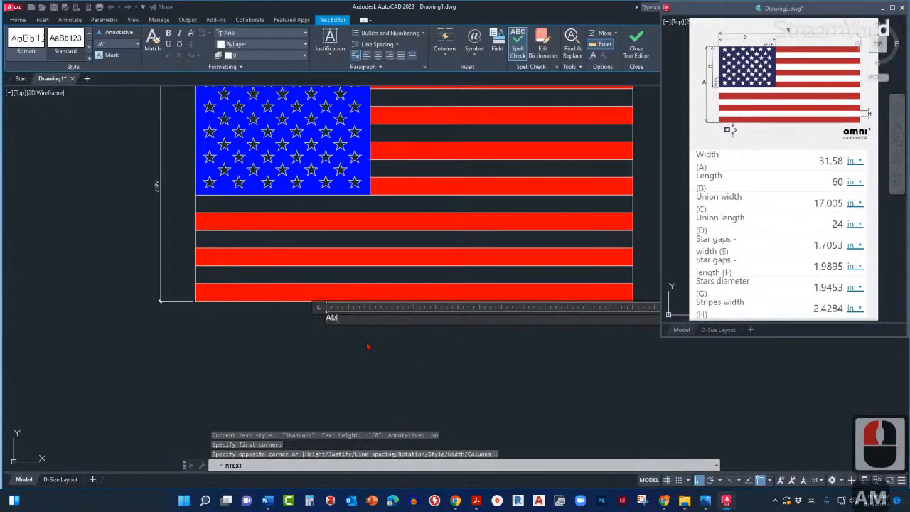
{"action": "type", "text": "ERICAN FLAG"}
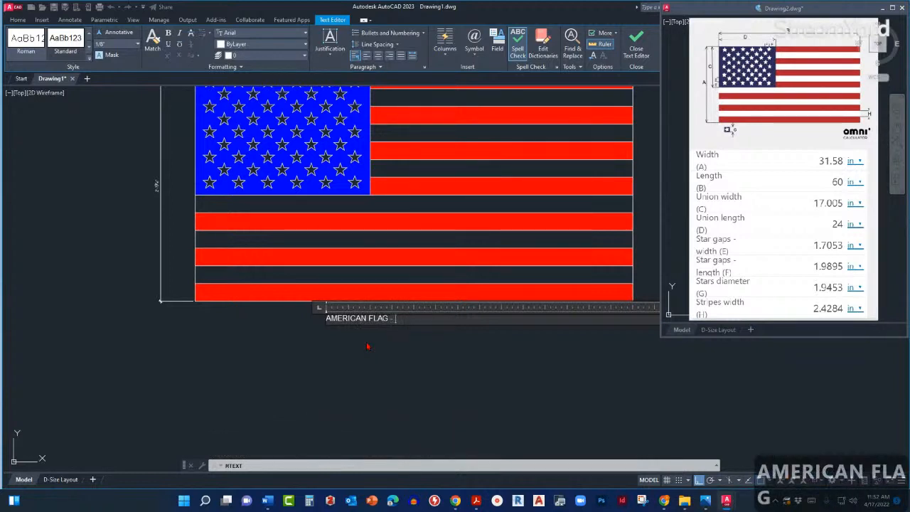
{"action": "type", "text": " - HAPPY"}
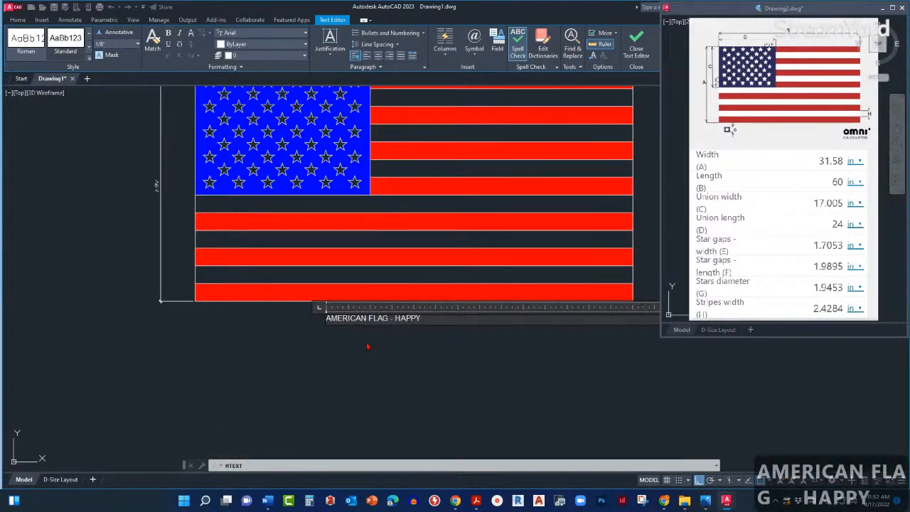
{"action": "type", "text": " 4"}
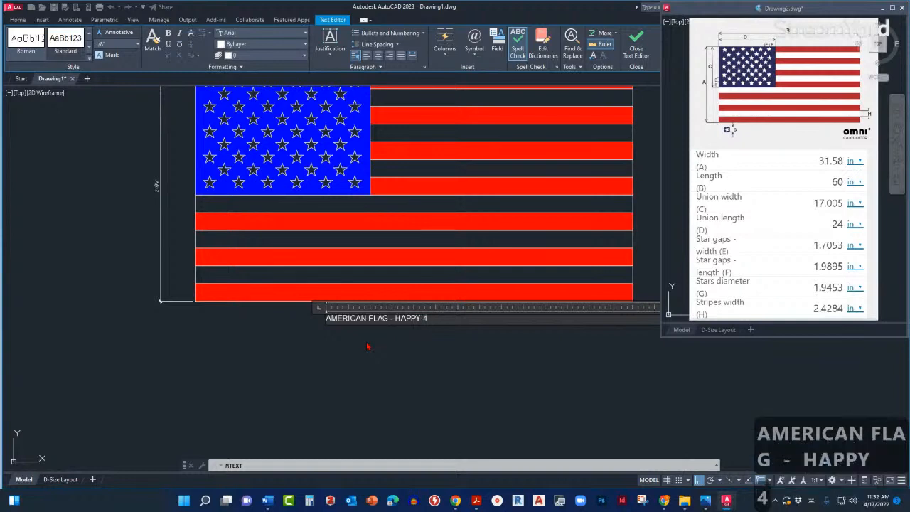
{"action": "type", "text": "TH OF LULY"}
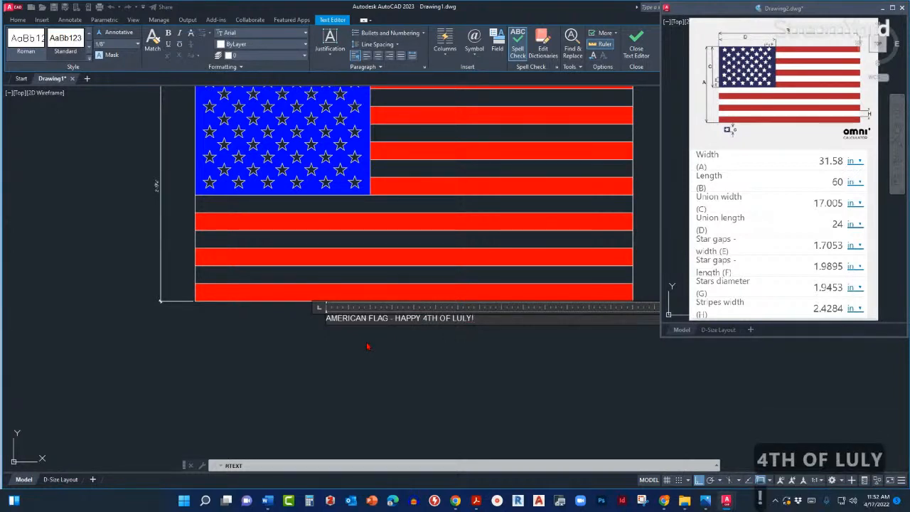
{"action": "type", "text": "!"}
{"action": "key", "text": "BackSpace"}
{"action": "key", "text": "BackSpace"}
{"action": "key", "text": "BackSpace"}
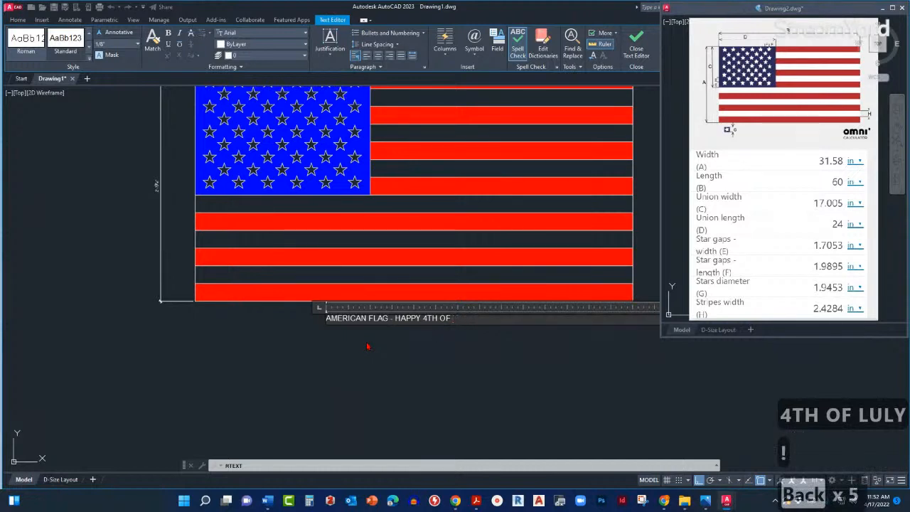
{"action": "type", "text": "JULY!"}
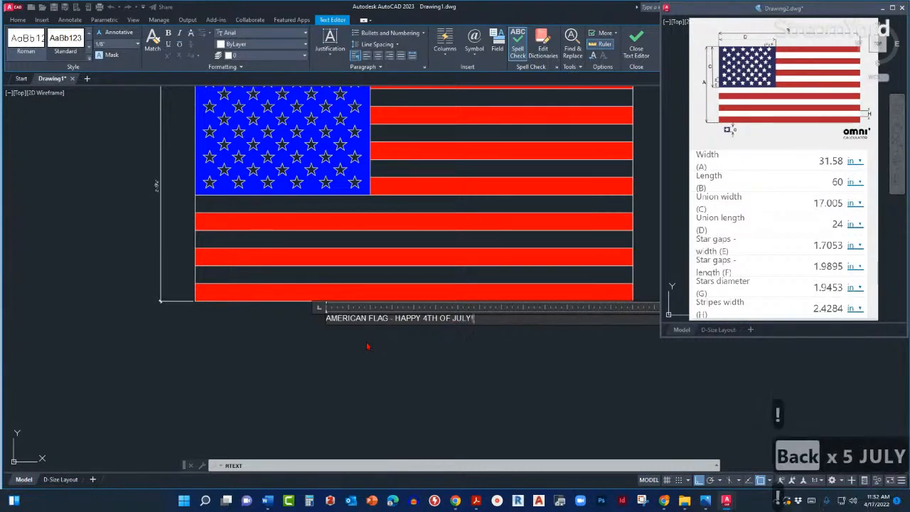
{"action": "left_click", "coordinate": [367, 347]}
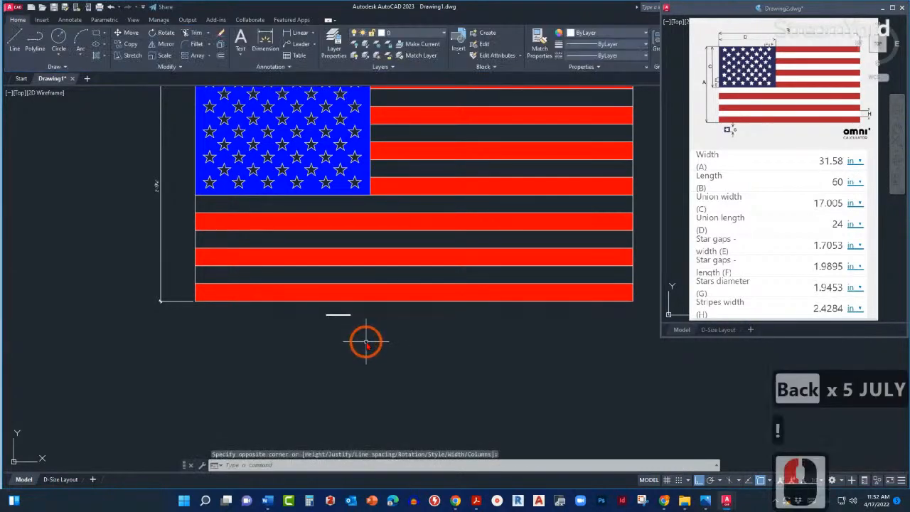
- Inspect the new caption's size, look up the 1/4" title text height for 3"=1'-0" in the scale factor PDF, and return to AutoCAD
{"action": "scroll", "coordinate": [429, 327], "scroll_direction": "up", "scroll_amount": 2}
{"action": "scroll", "coordinate": [429, 327], "scroll_direction": "up", "scroll_amount": 2}
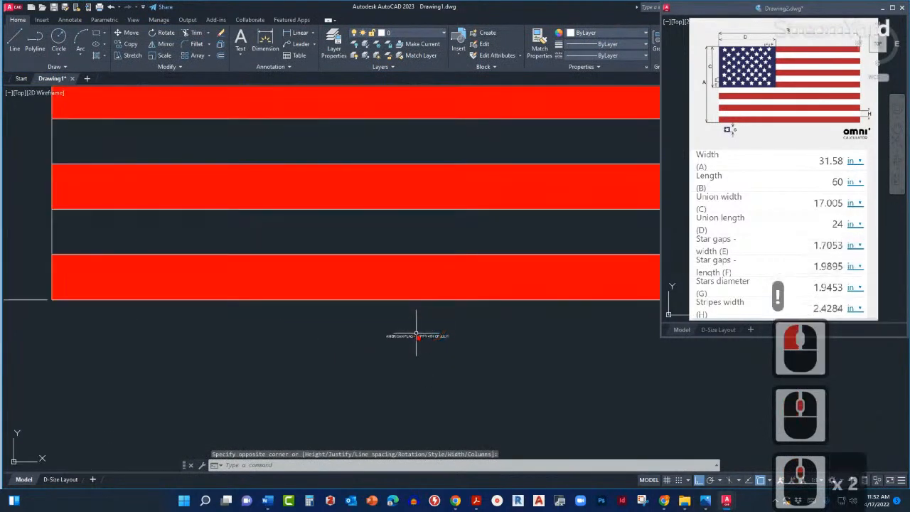
{"action": "scroll", "coordinate": [391, 342], "scroll_direction": "down", "scroll_amount": 3}
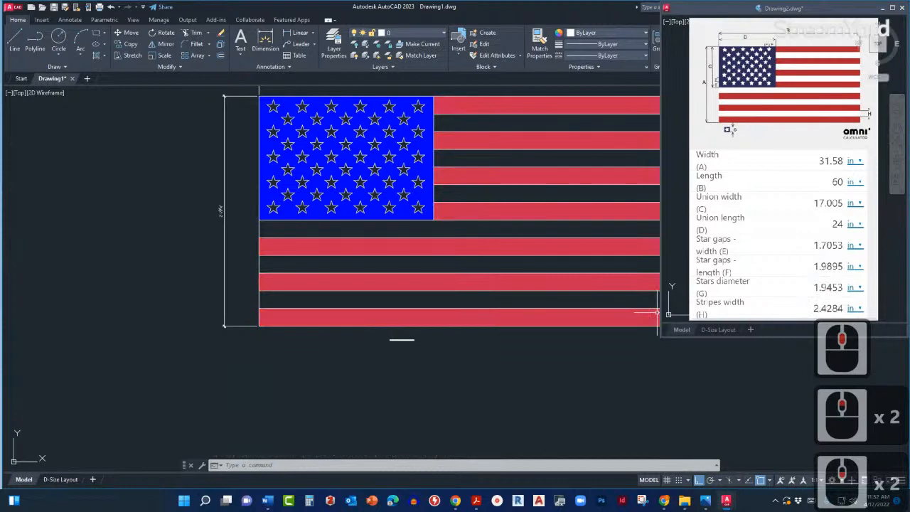
{"action": "left_click_drag", "start_coordinate": [909, 114], "coordinate": [397, 93]}
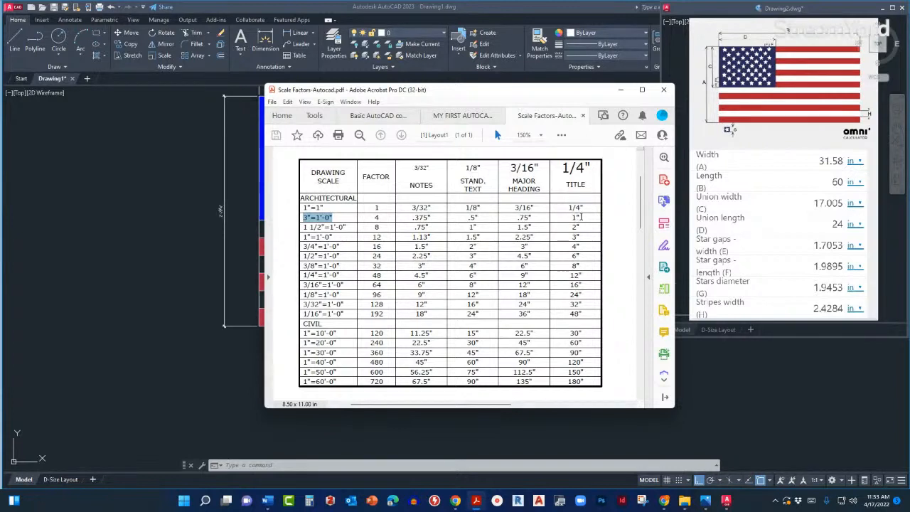
{"action": "left_click_drag", "start_coordinate": [581, 217], "coordinate": [570, 217]}
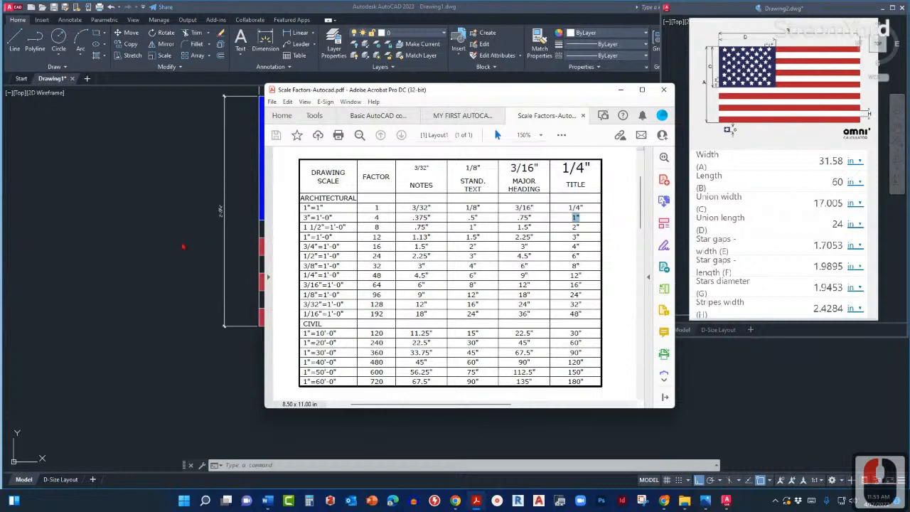
{"action": "left_click", "coordinate": [183, 247]}
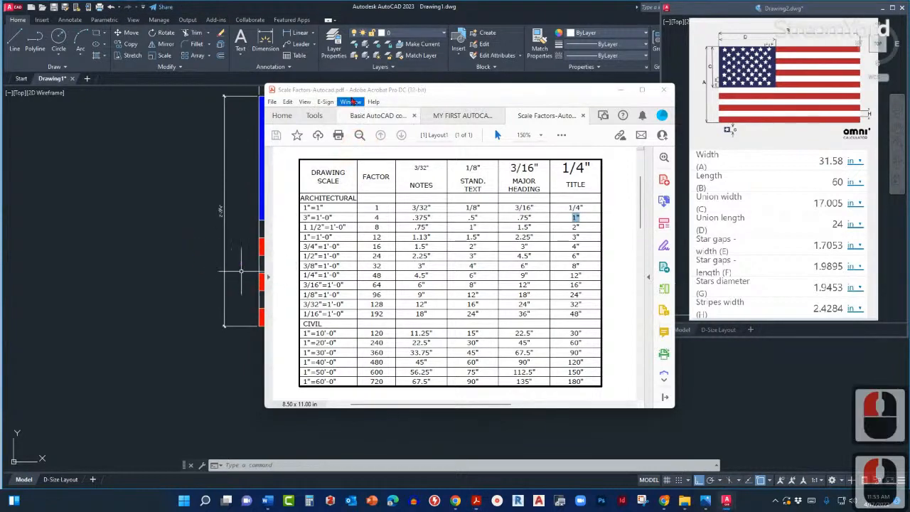
{"action": "mouse_move", "coordinate": [341, 90]}
{"action": "left_mouse_down"}
{"action": "mouse_move", "coordinate": [493, 107]}
{"action": "mouse_move", "coordinate": [909, 214]}
{"action": "left_mouse_up"}
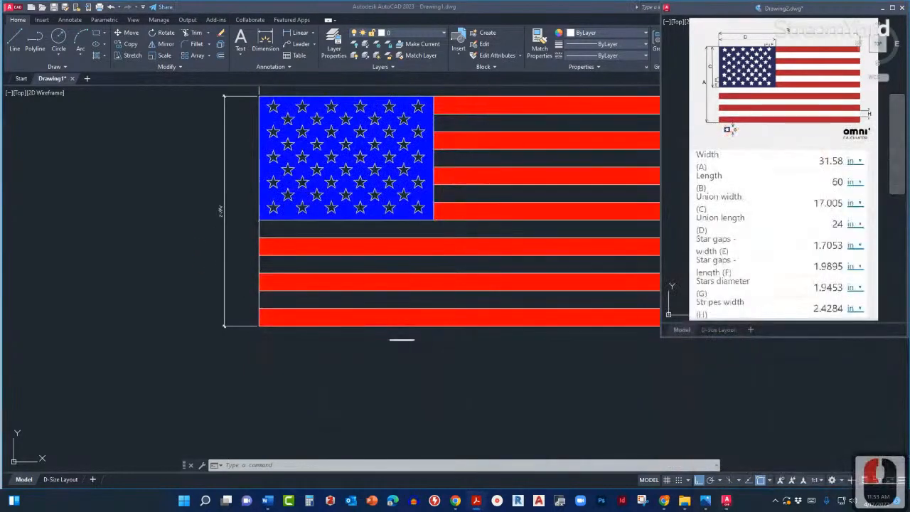
- Open the Properties palette, keep it docked open and widen it so its values are readable
{"action": "scroll", "coordinate": [393, 340], "scroll_direction": "up", "scroll_amount": 8}
{"action": "left_click", "coordinate": [406, 330]}
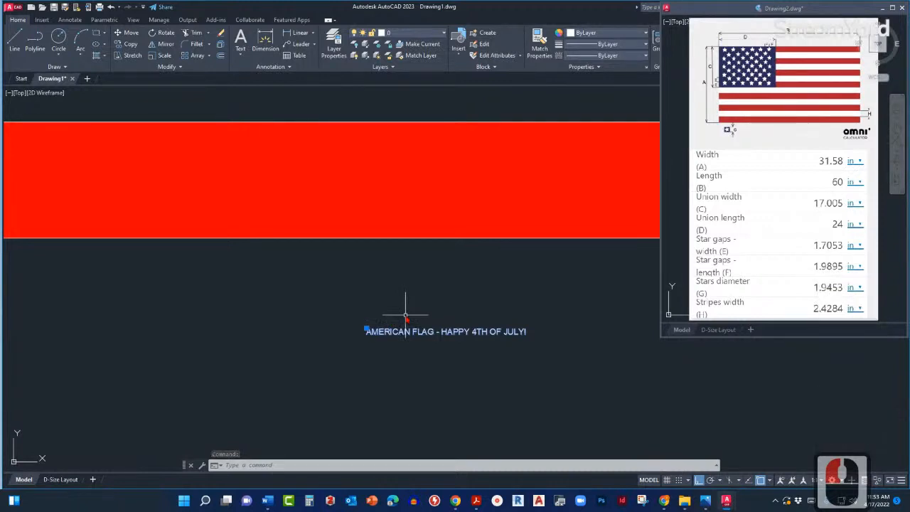
{"action": "key", "text": "Escape"}
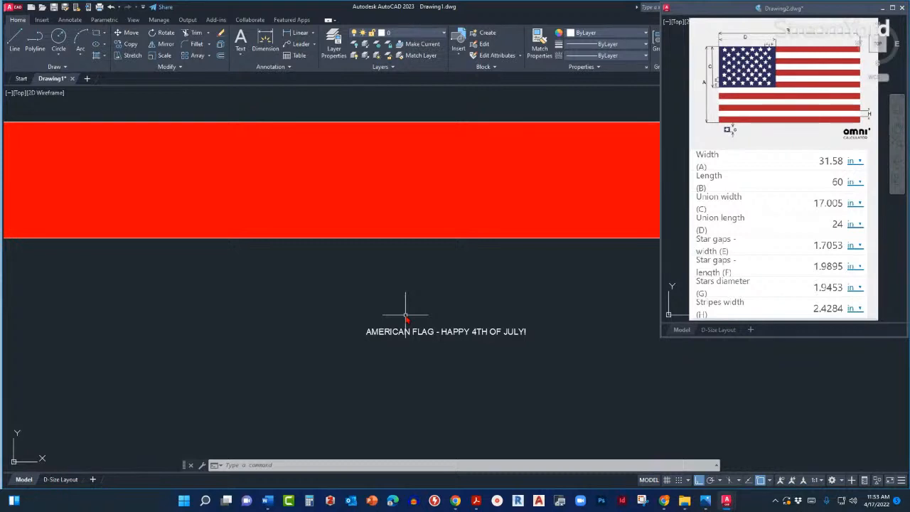
{"action": "type", "text": "PR"}
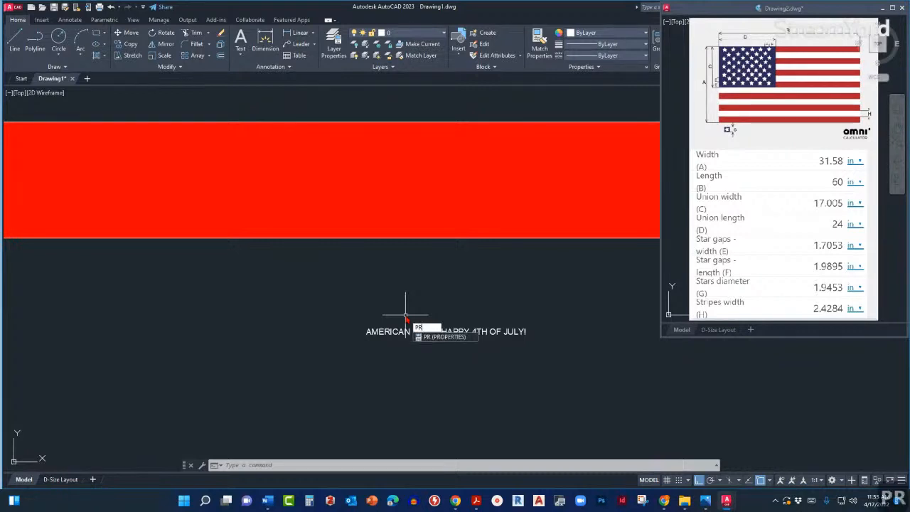
{"action": "key", "text": "Return"}
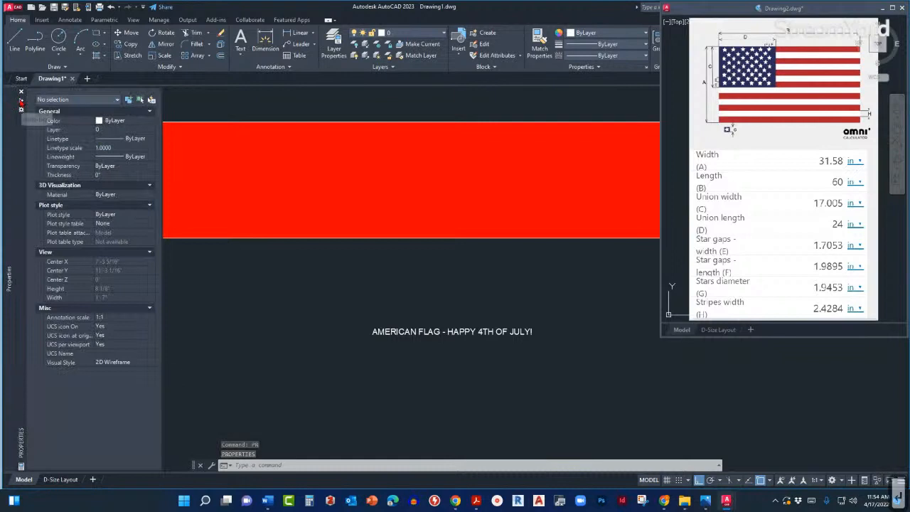
{"action": "left_click", "coordinate": [21, 100]}
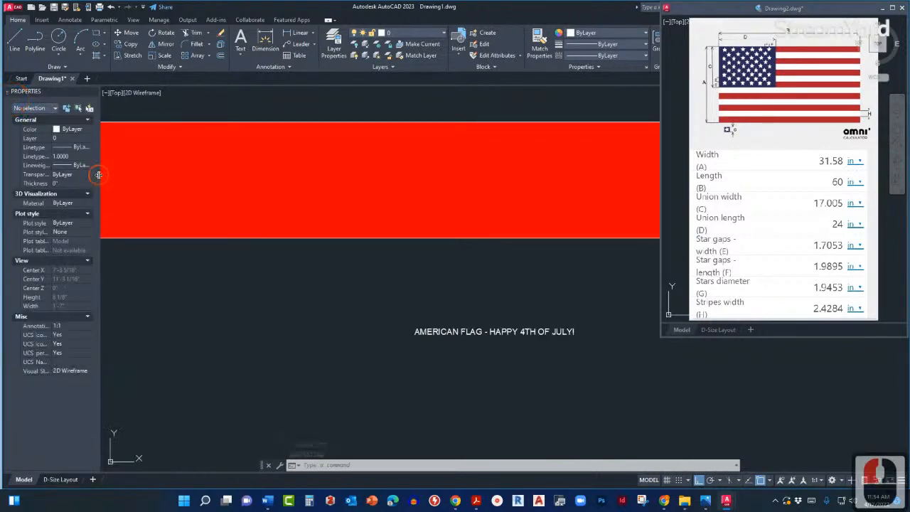
{"action": "left_click_drag", "start_coordinate": [98, 175], "coordinate": [156, 178]}
- Set the text height of the caption below the flag to 1"
{"action": "left_click", "coordinate": [453, 331]}
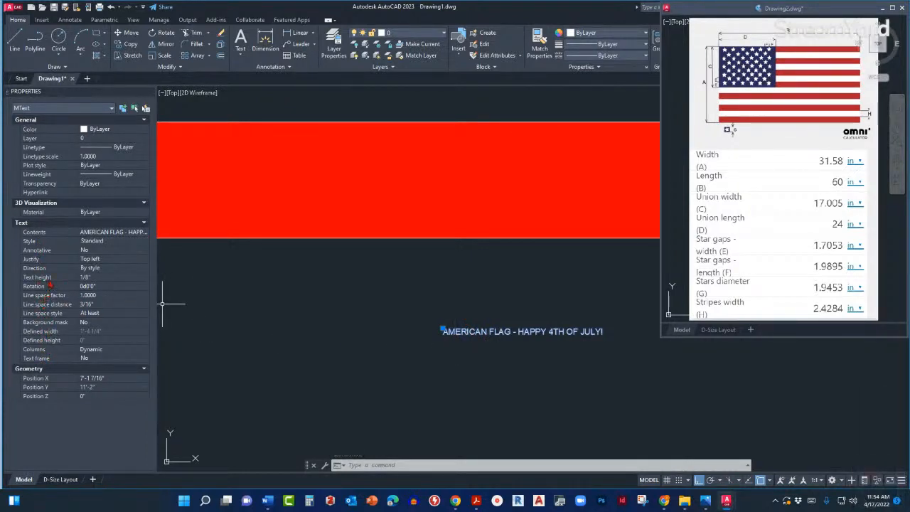
{"action": "left_click", "coordinate": [92, 277]}
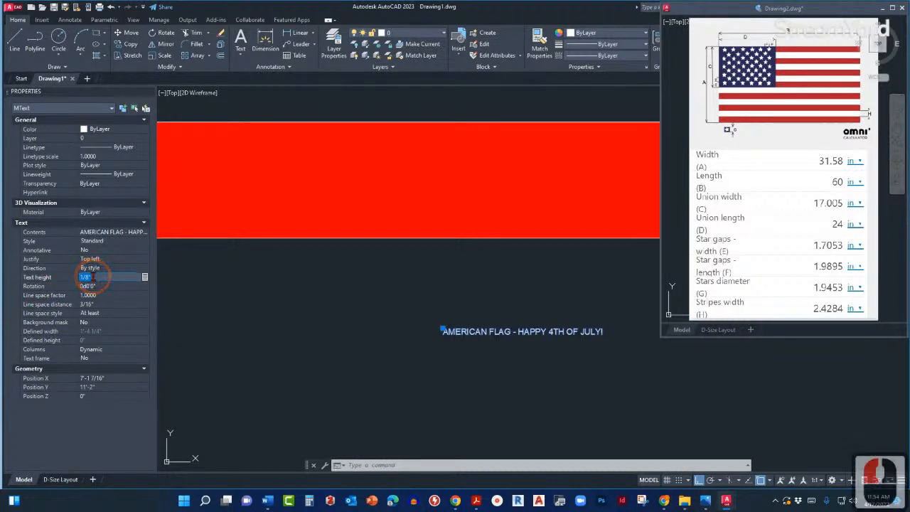
{"action": "type", "text": "1"}
{"action": "key", "text": "Tab"}
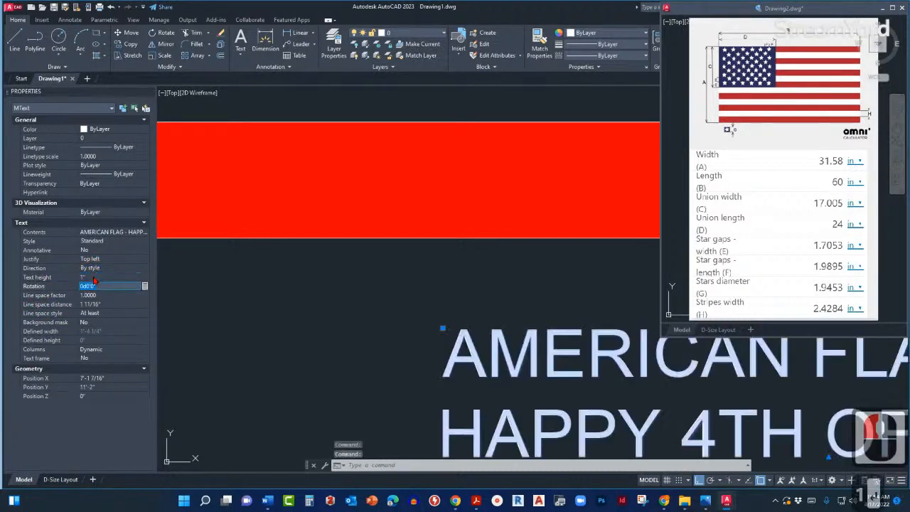
- Widen the caption's text frame until the text fits on one line, and close the Properties palette
{"action": "scroll", "coordinate": [246, 304], "scroll_direction": "down", "scroll_amount": 3}
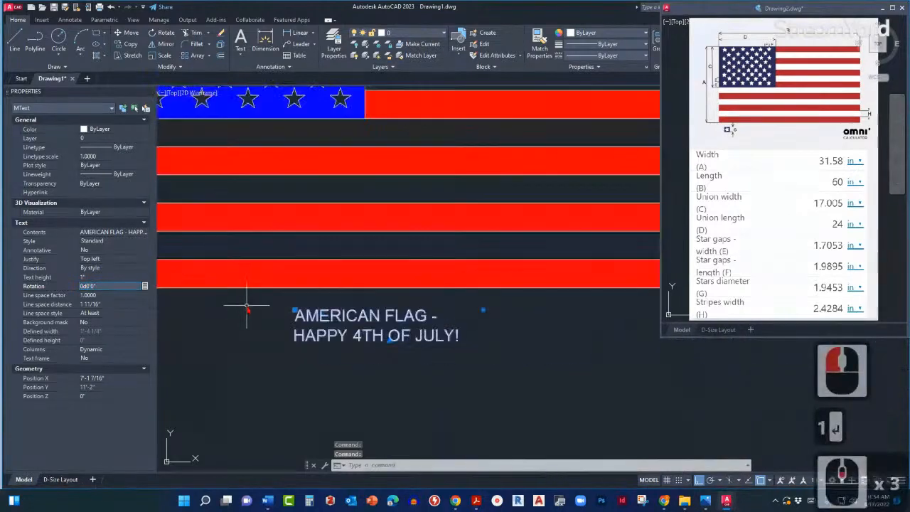
{"action": "scroll", "coordinate": [293, 313], "scroll_direction": "down", "scroll_amount": 1}
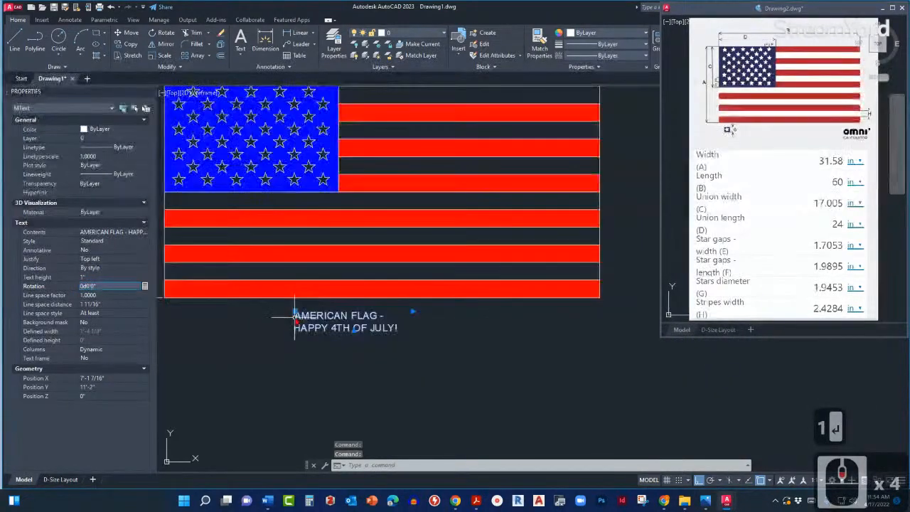
{"action": "left_click", "coordinate": [412, 311]}
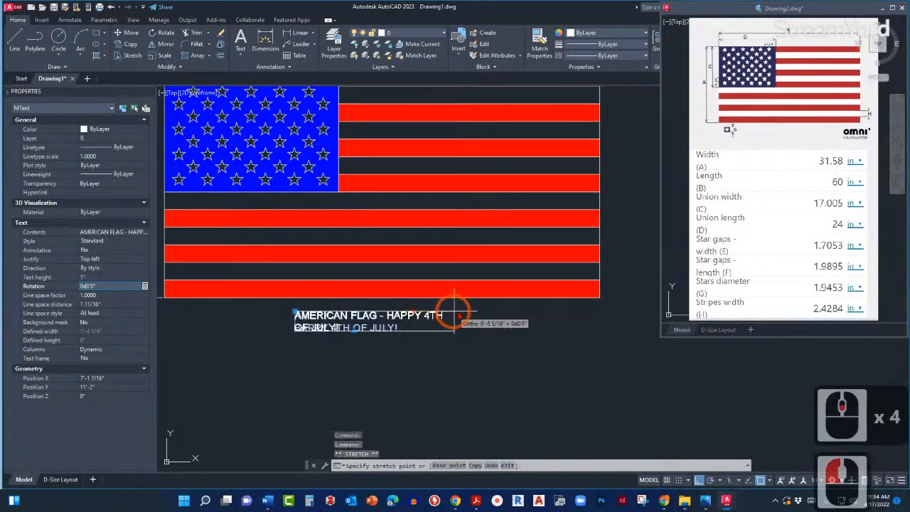
{"action": "left_click", "coordinate": [525, 311]}
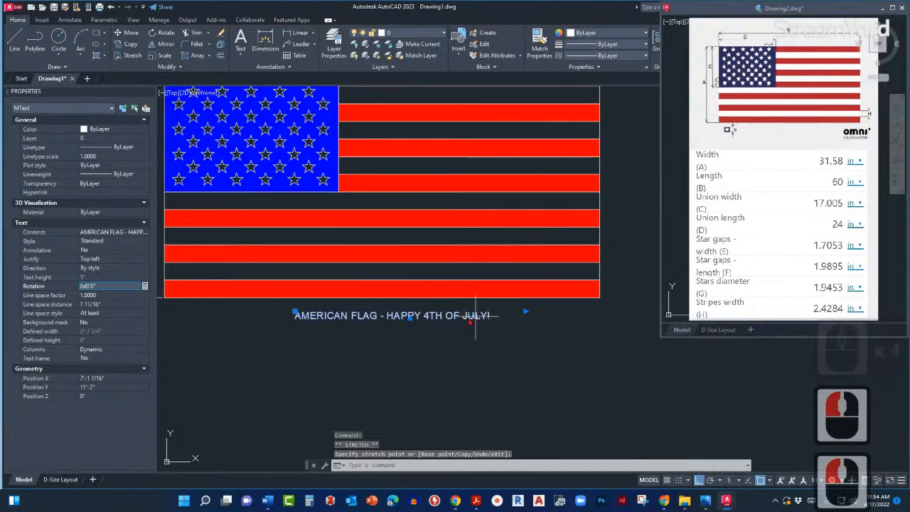
{"action": "left_click", "coordinate": [150, 92]}
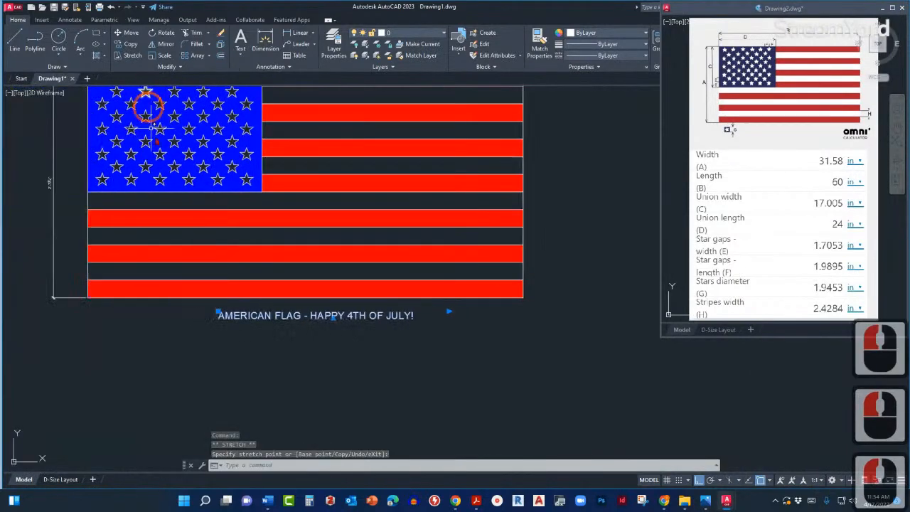
- Switch to the D-Size Layout to check how the enlarged caption looks below the flag in the viewport
{"action": "middle_click_drag", "start_coordinate": [275, 295], "coordinate": [400, 302]}
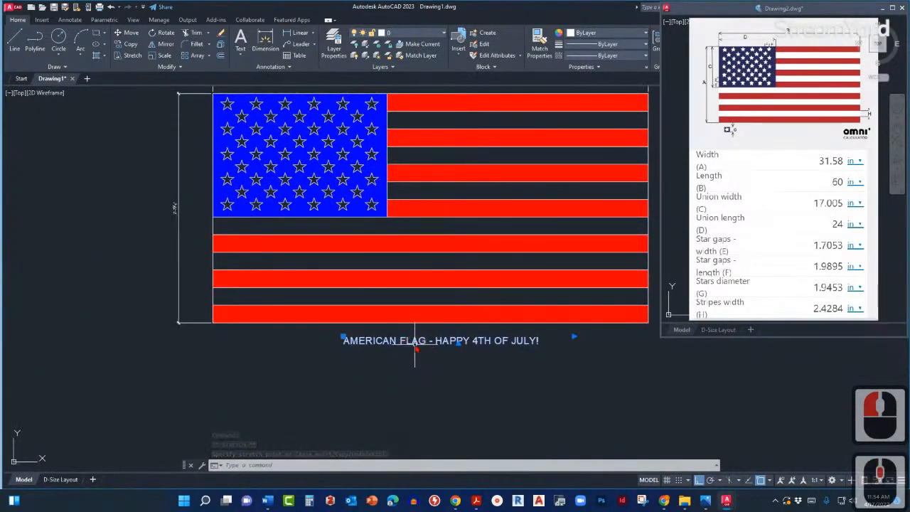
{"action": "left_click_drag", "start_coordinate": [416, 345], "coordinate": [300, 374]}
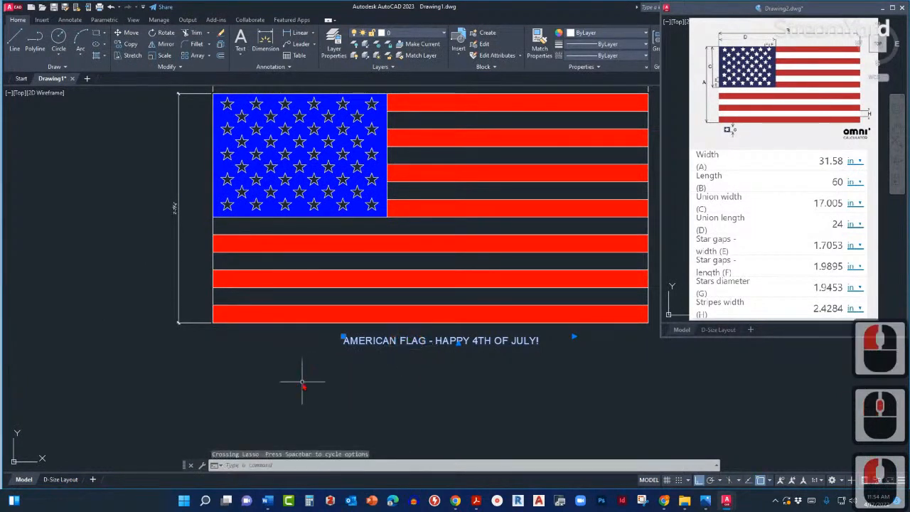
{"action": "left_click", "coordinate": [60, 479]}
{"action": "left_click", "coordinate": [290, 383]}
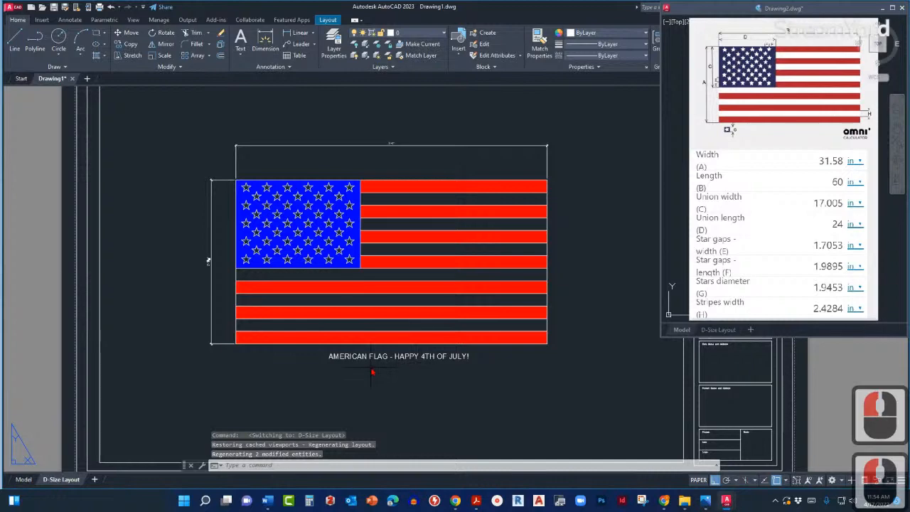
- Return to model space and move the caption slightly farther below the flag's bottom stripe
{"action": "right_click", "coordinate": [122, 219]}
{"action": "key", "text": "Escape"}
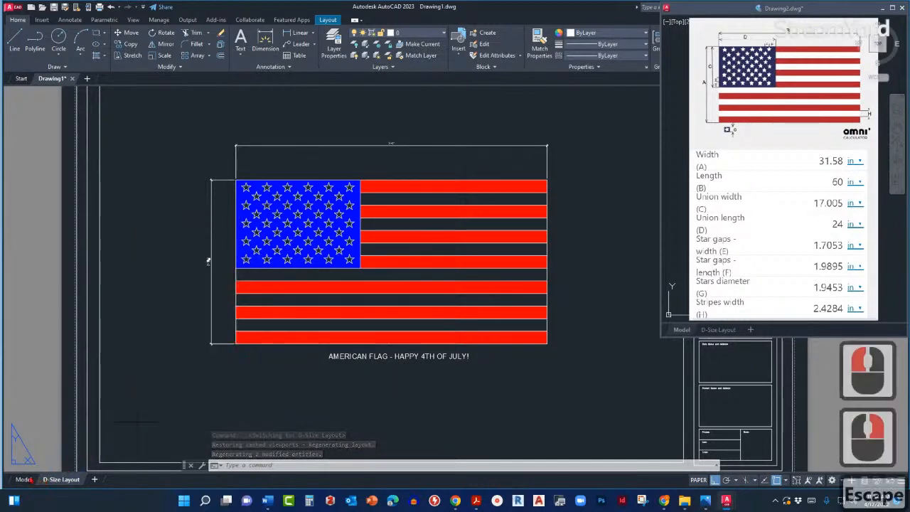
{"action": "left_click", "coordinate": [25, 479]}
{"action": "scroll", "coordinate": [345, 366], "scroll_direction": "down", "scroll_amount": 2}
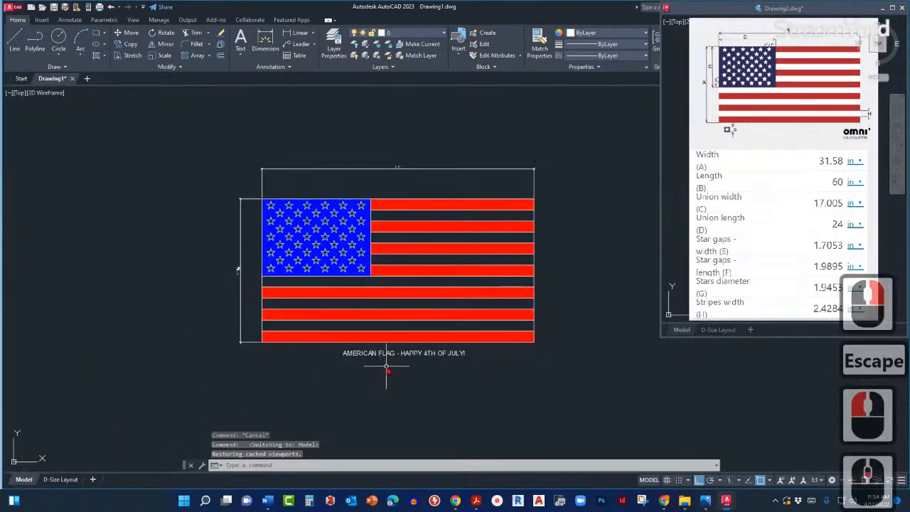
{"action": "middle_click_drag", "start_coordinate": [387, 369], "coordinate": [378, 325]}
{"action": "left_click", "coordinate": [370, 315]}
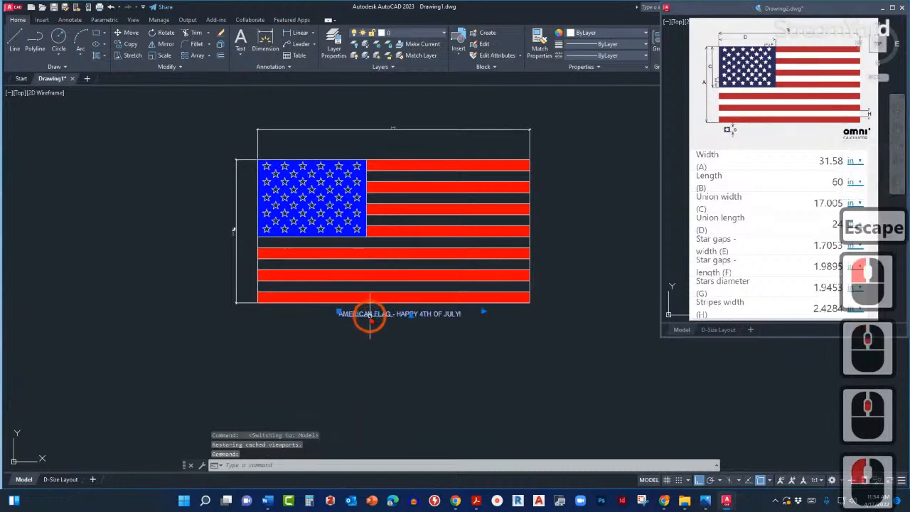
{"action": "left_click_drag", "start_coordinate": [370, 317], "coordinate": [367, 321]}
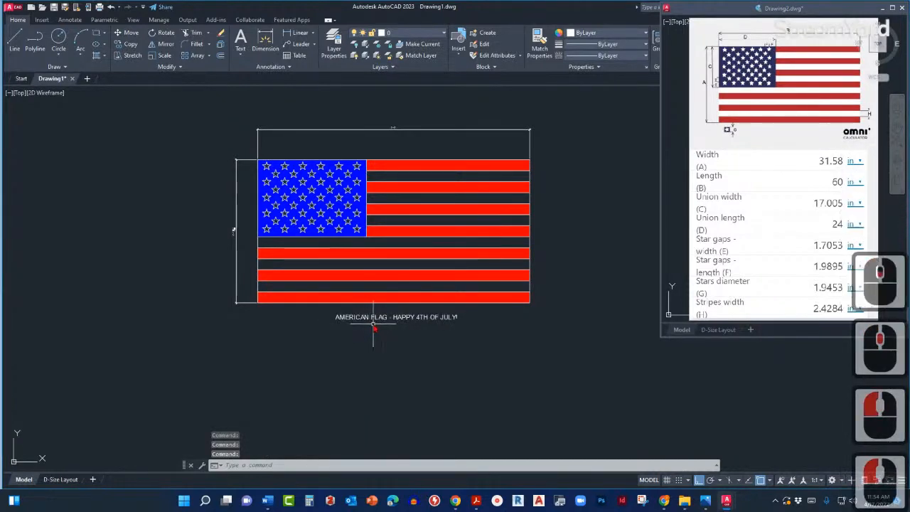
- Draw a horizontal line just below the caption, extending a little past both ends of the text
{"action": "scroll", "coordinate": [373, 326], "scroll_direction": "up", "scroll_amount": 5}
{"action": "type", "text": "L"}
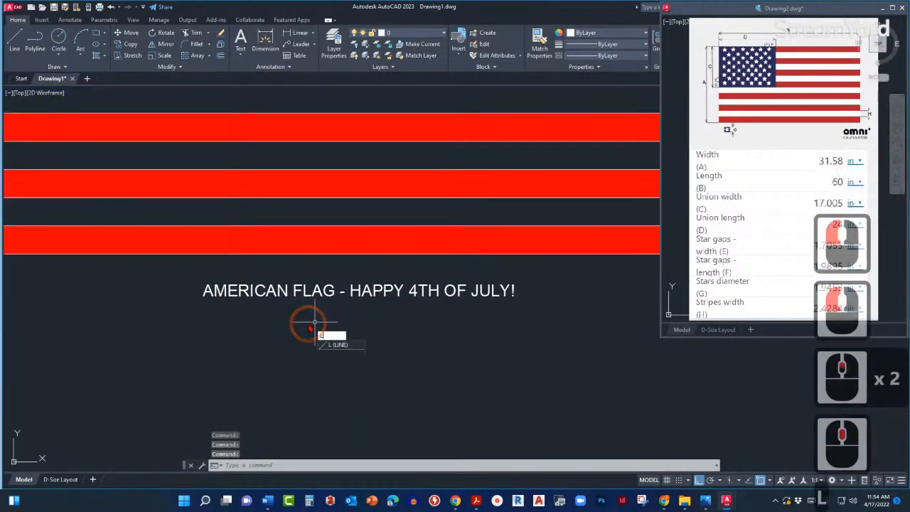
{"action": "key", "text": "Return"}
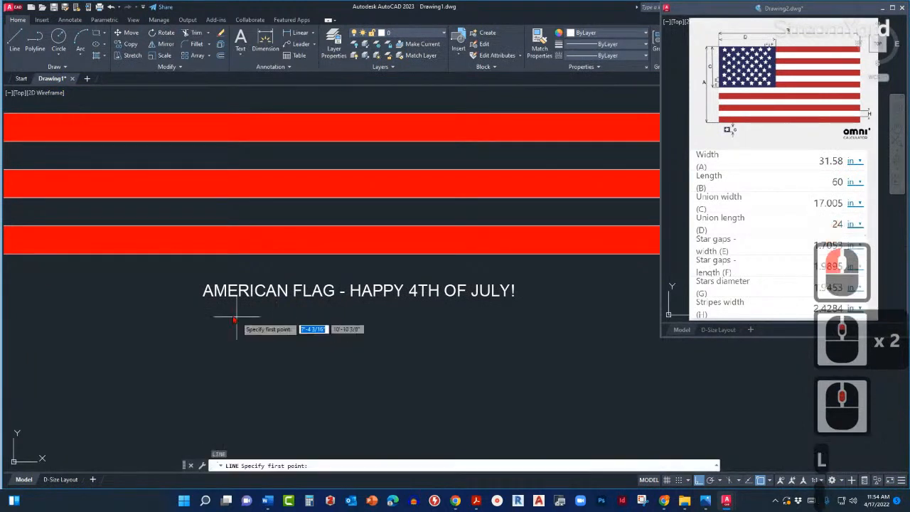
{"action": "left_click", "coordinate": [180, 303]}
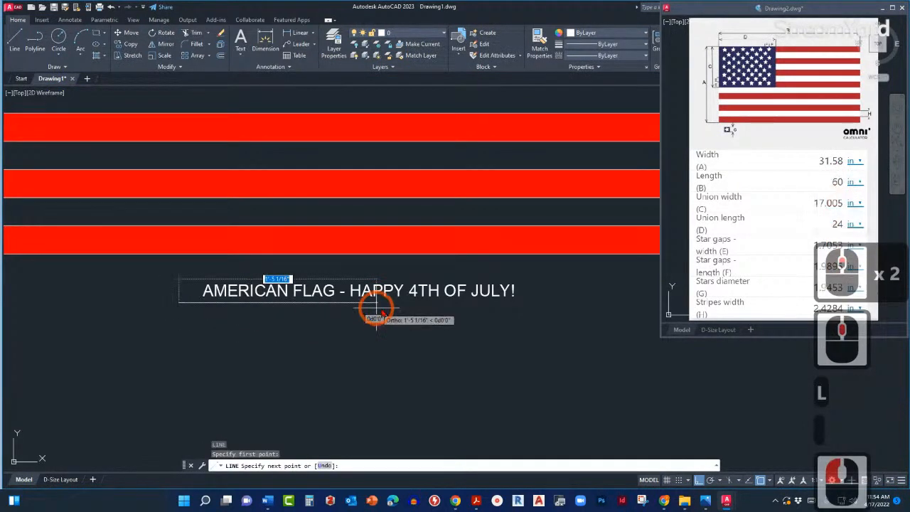
{"action": "left_click", "coordinate": [535, 312]}
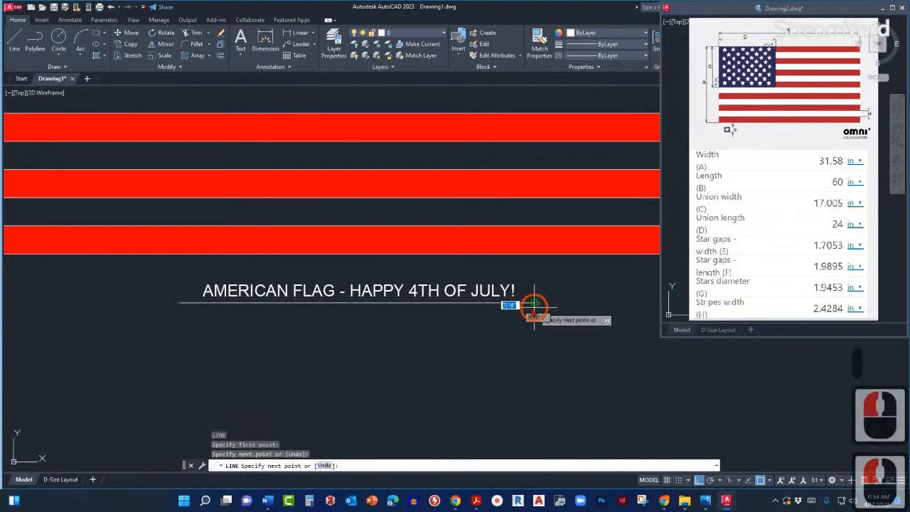
{"action": "key", "text": "Escape"}
- Copy the caption straight down so the duplicate sits just below the underline
{"action": "middle_click_drag", "start_coordinate": [235, 289], "coordinate": [304, 280]}
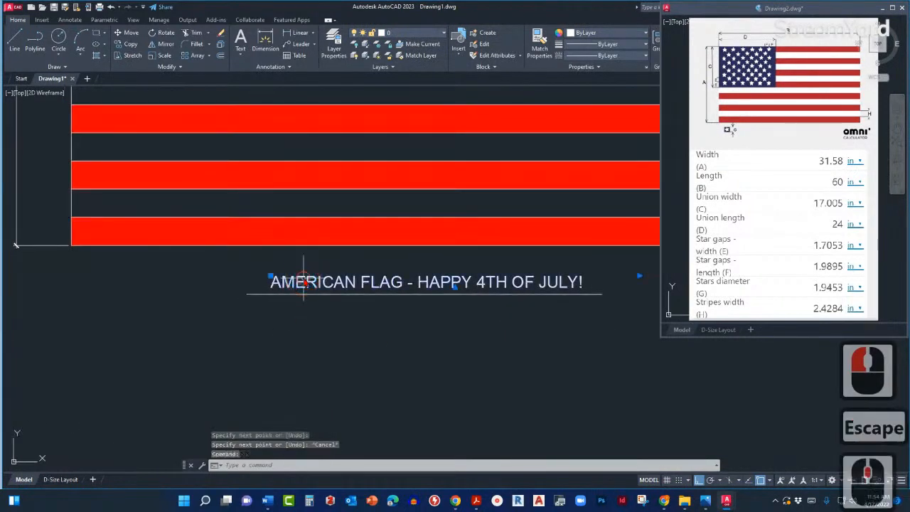
{"action": "left_click", "coordinate": [286, 290]}
{"action": "type", "text": "co"}
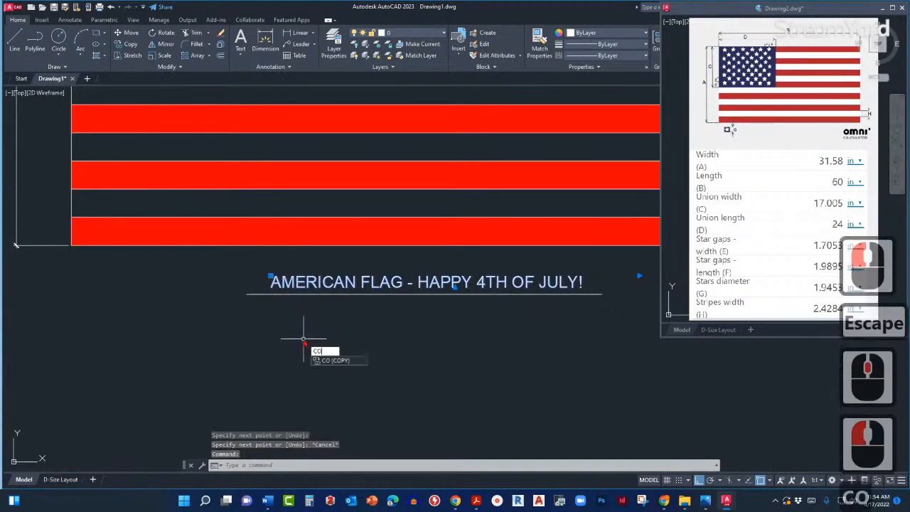
{"action": "key", "text": "Return"}
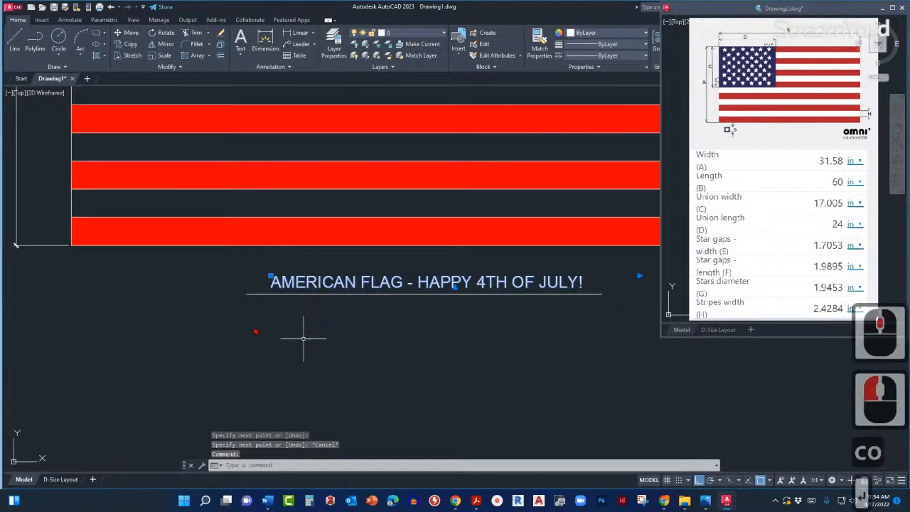
{"action": "left_click", "coordinate": [247, 317]}
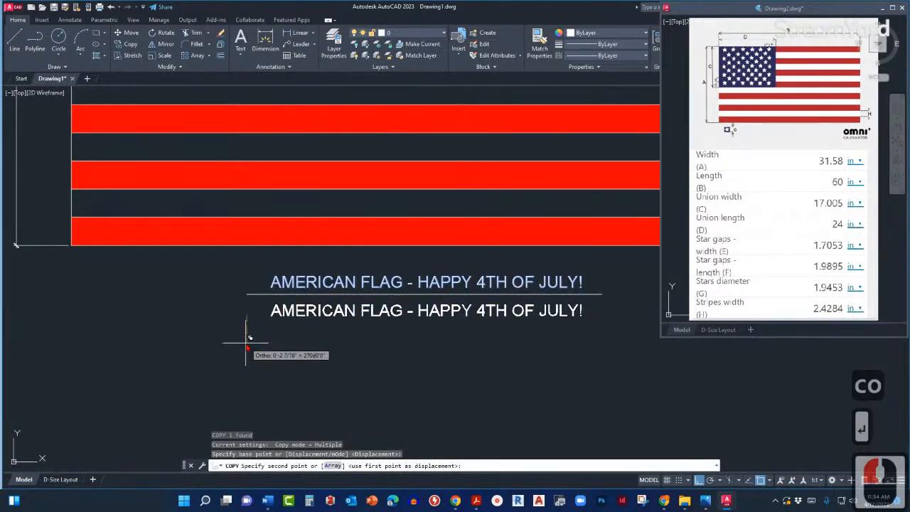
{"action": "left_click", "coordinate": [272, 322]}
{"action": "key", "text": "Escape"}
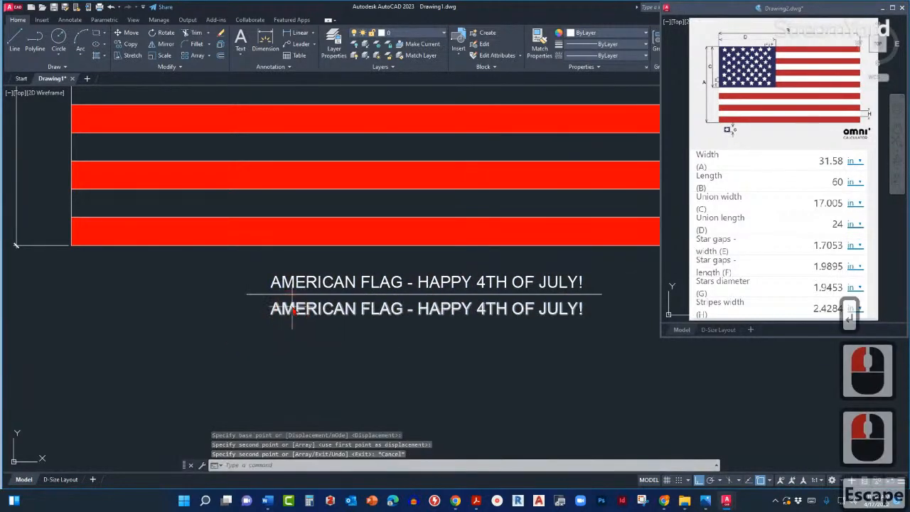
{"action": "left_click", "coordinate": [291, 308]}
{"action": "key", "text": "ctrl+a"}
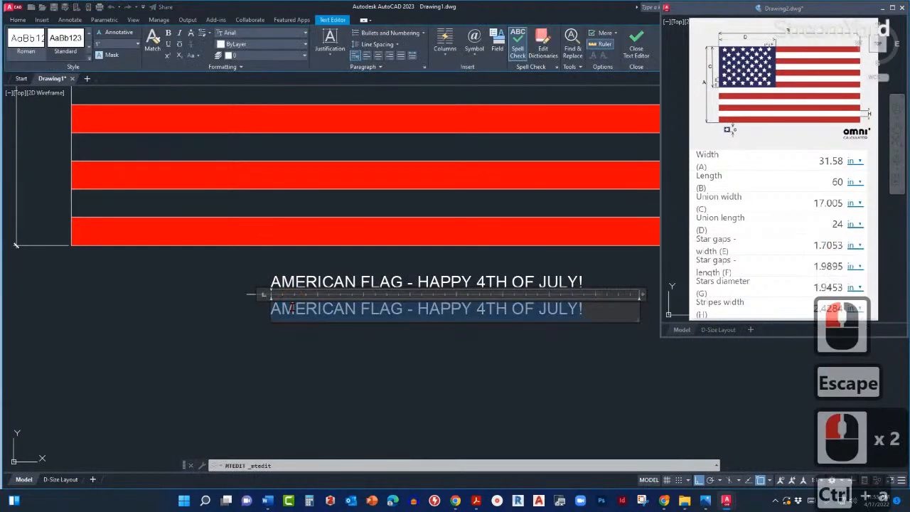
{"action": "key", "text": "Escape"}
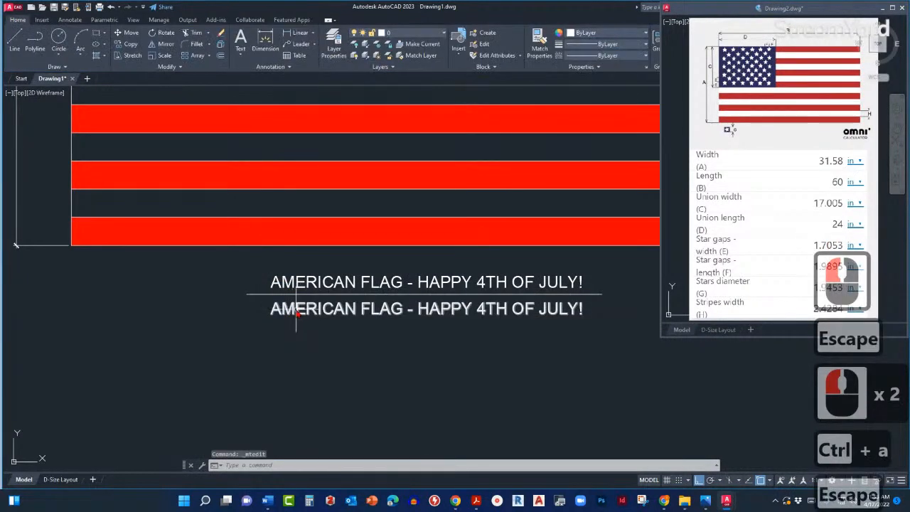
- Replace the text of the copied caption below the line with "SCALE: 3" = 1'-0""
{"action": "double_click", "coordinate": [292, 310]}
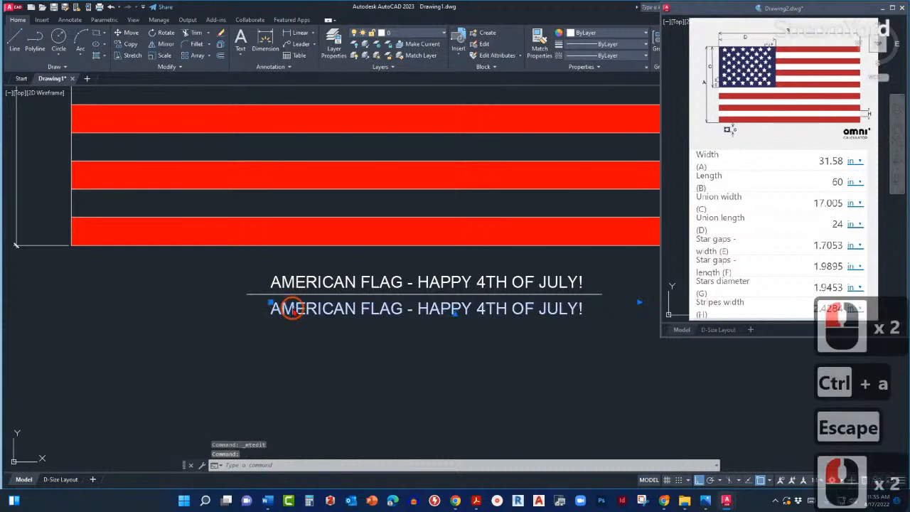
{"action": "key", "text": "ctrl+a"}
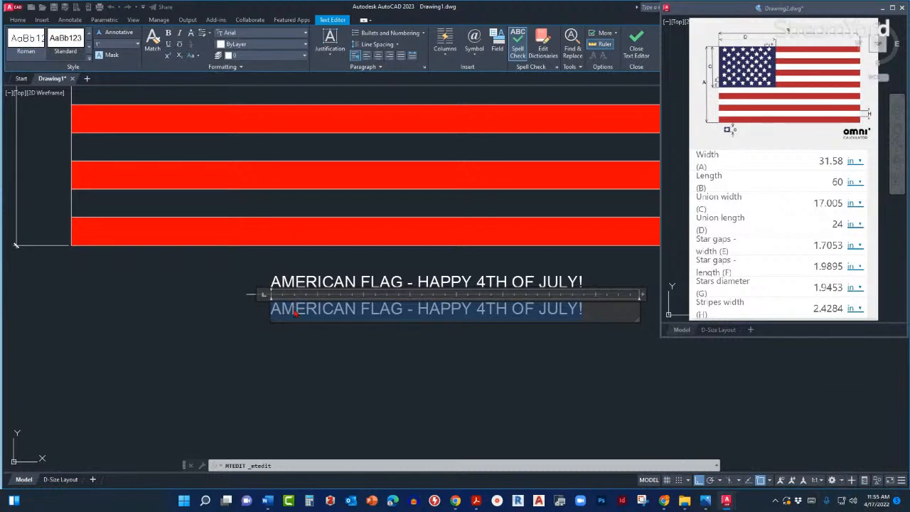
{"action": "type", "text": "SCALE:"}
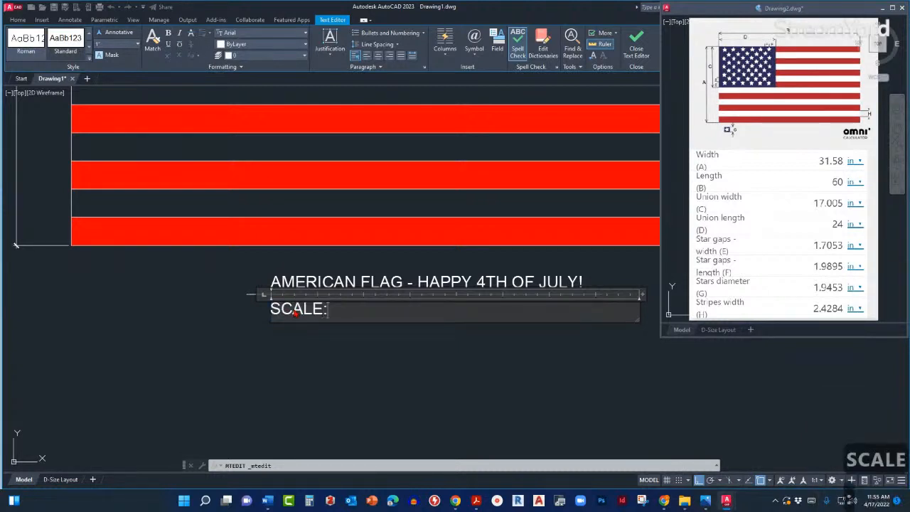
{"action": "type", "text": " 3"}
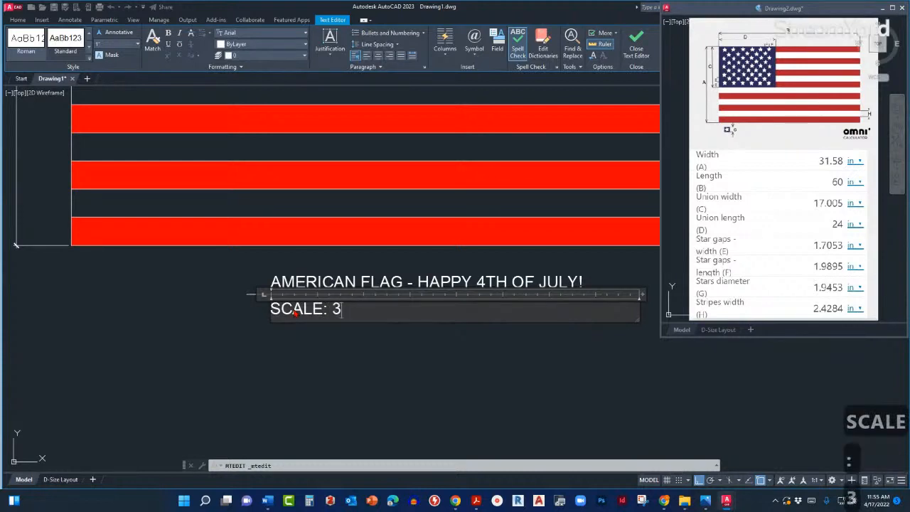
{"action": "type", "text": "\" = "}
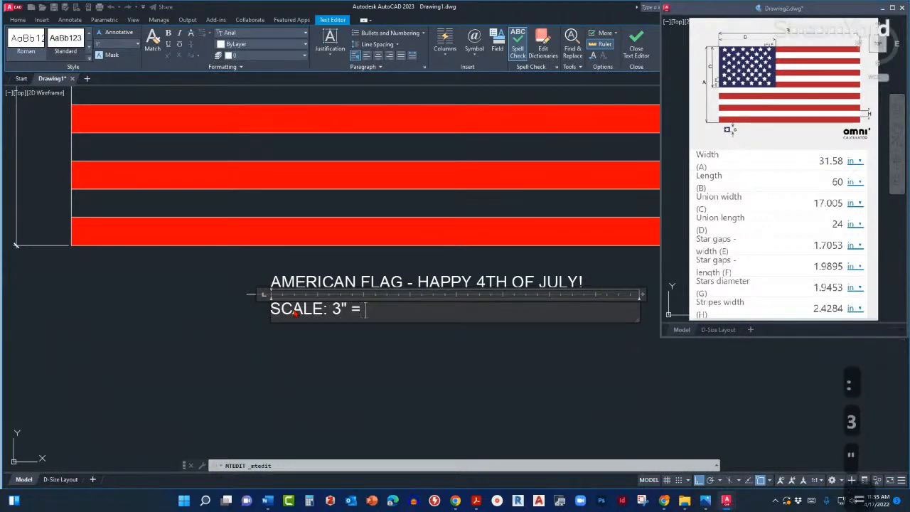
{"action": "type", "text": "1'-"}
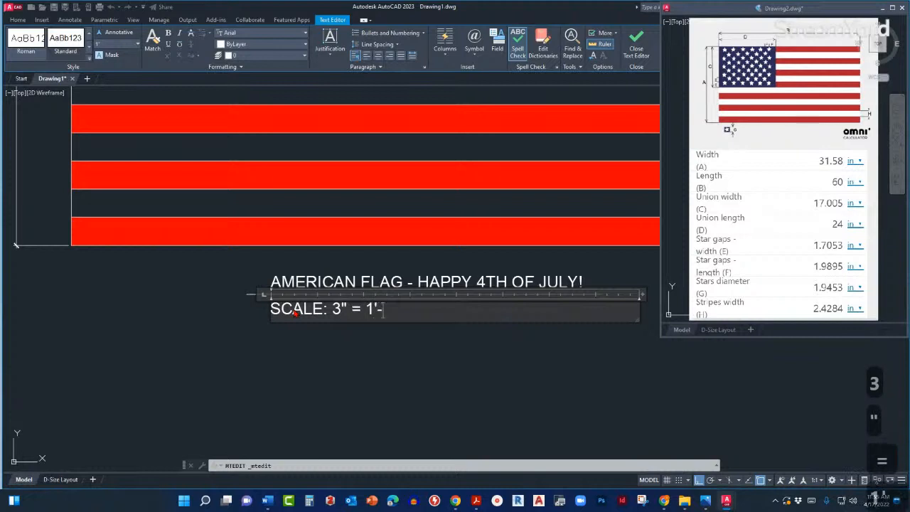
{"action": "type", "text": "0\""}
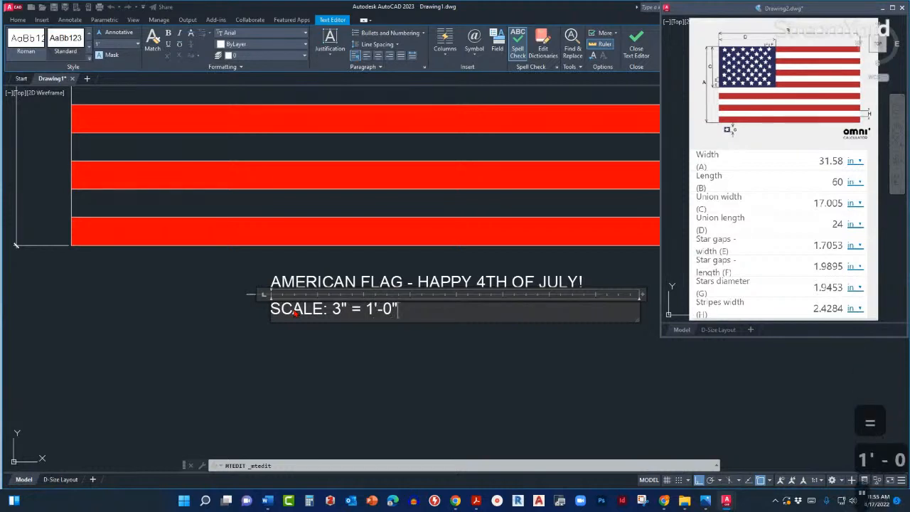
{"action": "left_click", "coordinate": [322, 352]}
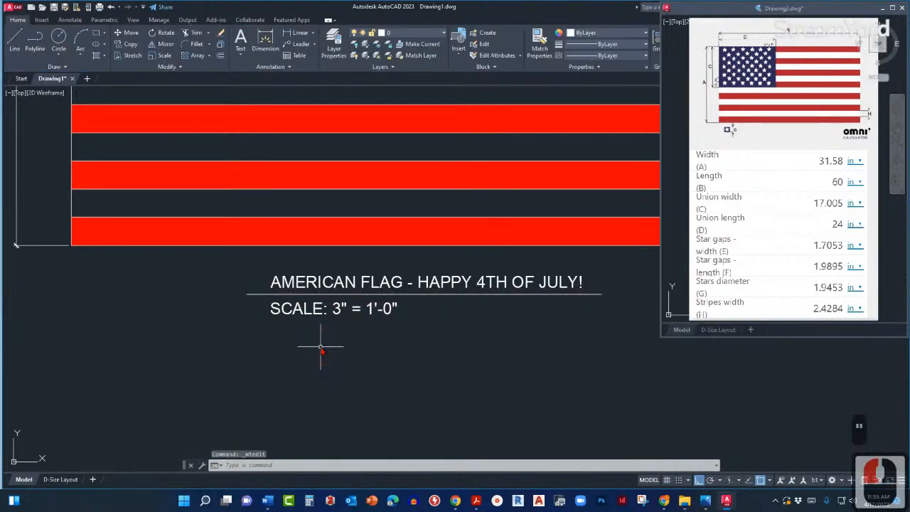
- Switch to the D-Size Layout and check how the flag's title, underline and scale note look on the sheet
{"action": "middle_click", "coordinate": [321, 352]}
{"action": "middle_click", "coordinate": [320, 352]}
{"action": "scroll", "coordinate": [312, 327], "scroll_direction": "up", "scroll_amount": 2}
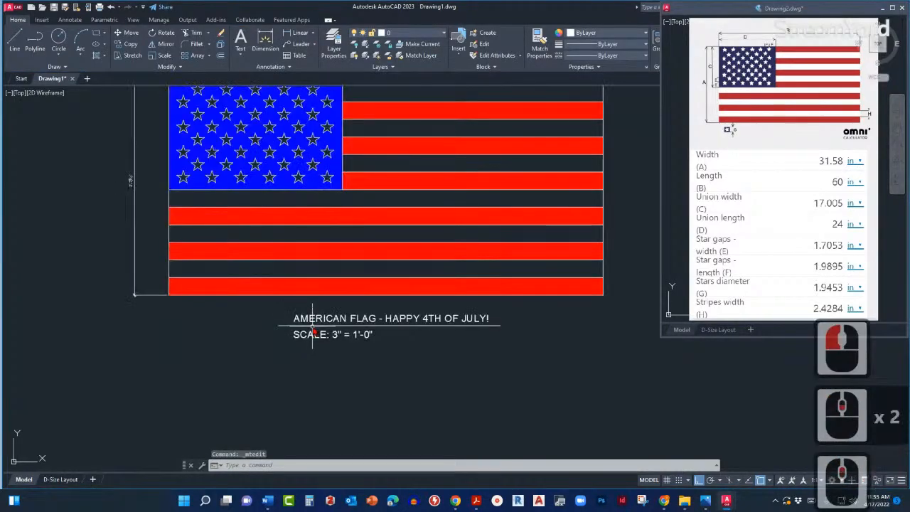
{"action": "middle_click_drag", "start_coordinate": [312, 282], "coordinate": [312, 337]}
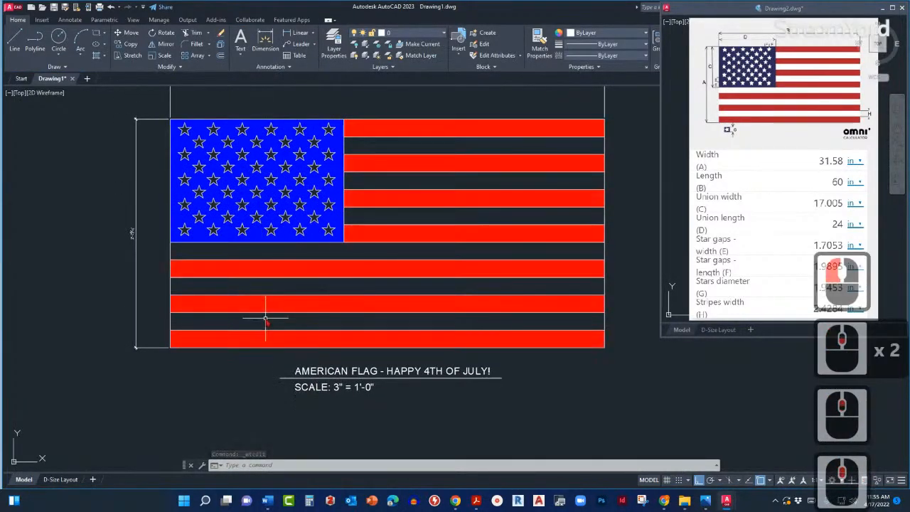
{"action": "left_click", "coordinate": [58, 479]}
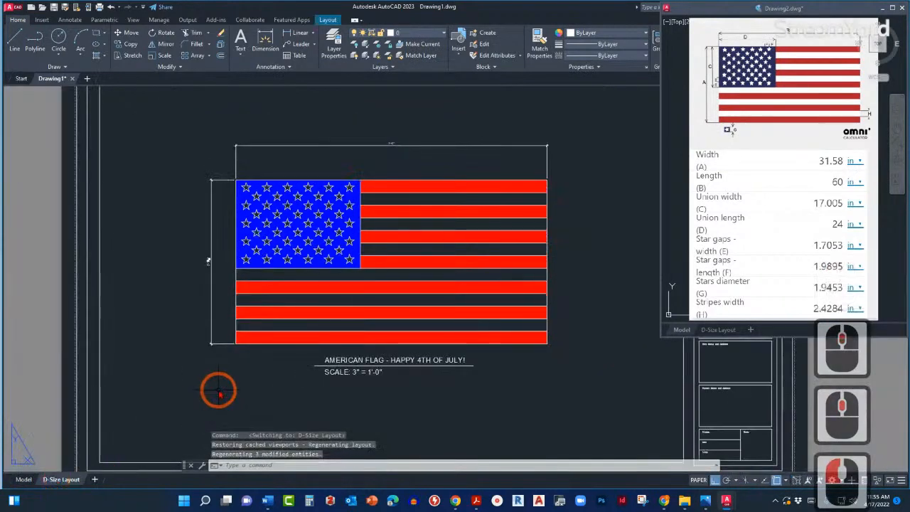
{"action": "middle_click_drag", "start_coordinate": [224, 392], "coordinate": [199, 352]}
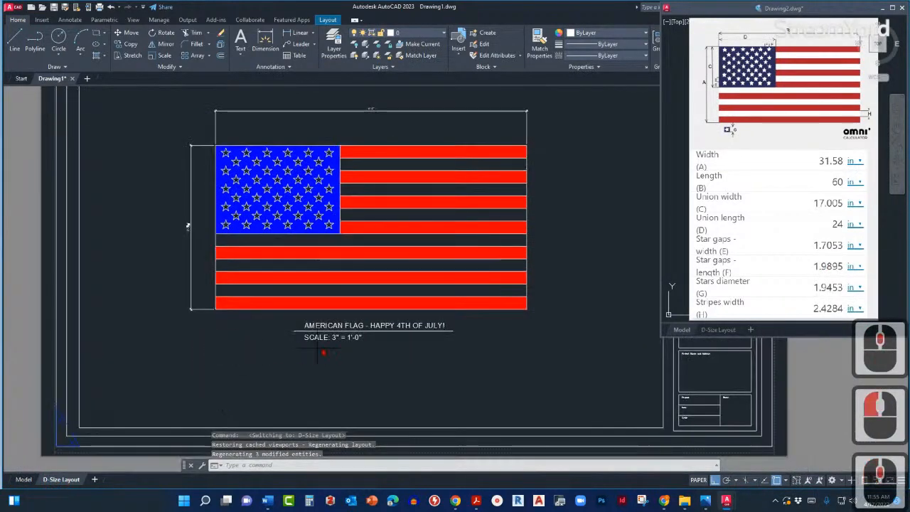
{"action": "scroll", "coordinate": [346, 345], "scroll_direction": "down", "scroll_amount": 2}
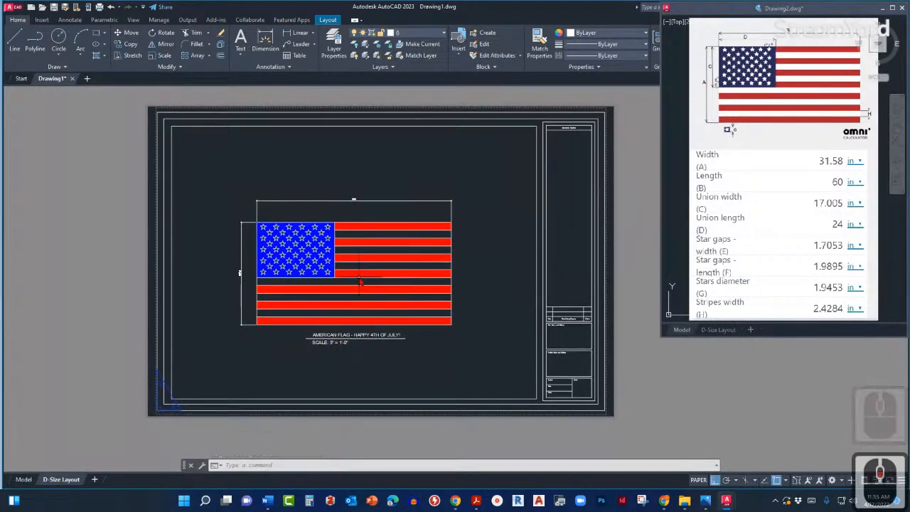
{"action": "scroll", "coordinate": [354, 285], "scroll_direction": "up", "scroll_amount": 2}
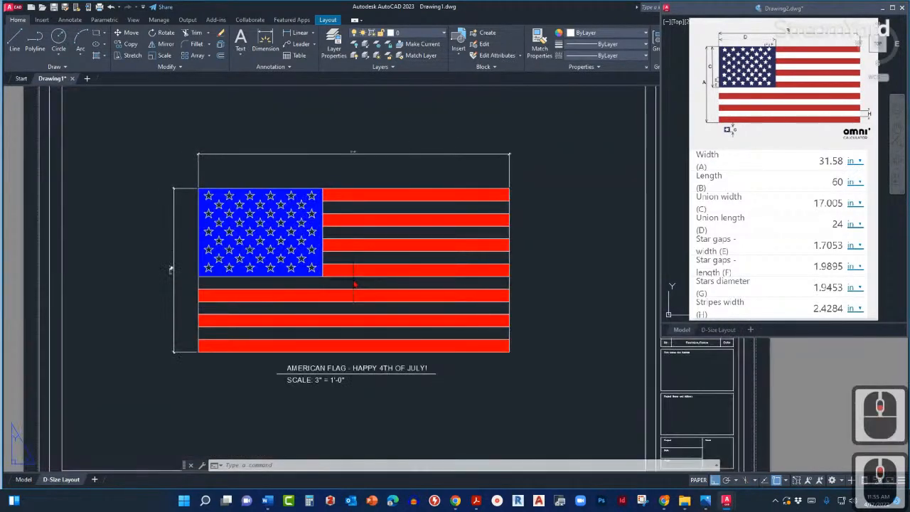
{"action": "middle_click", "coordinate": [355, 281]}
{"action": "middle_click", "coordinate": [355, 282]}
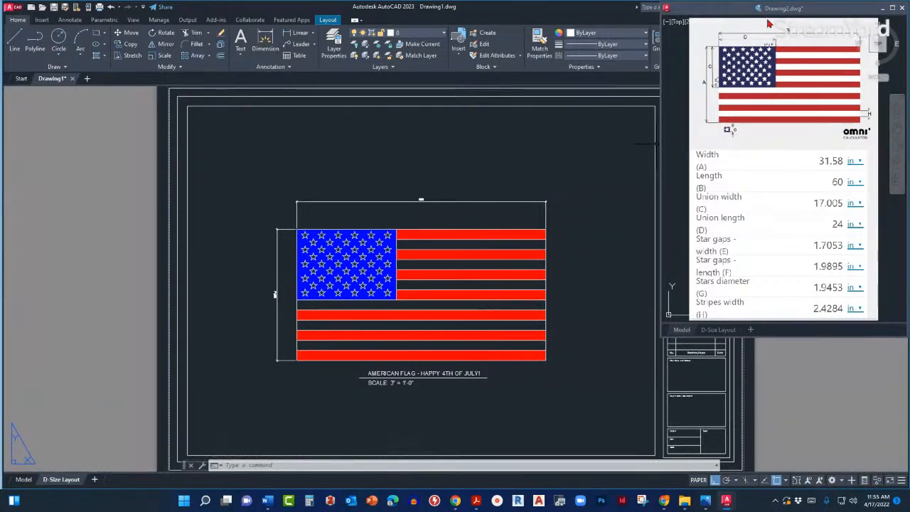
- Close the floating reference drawing Drawing2.dwg without saving its changes
{"action": "left_click", "coordinate": [783, 130]}
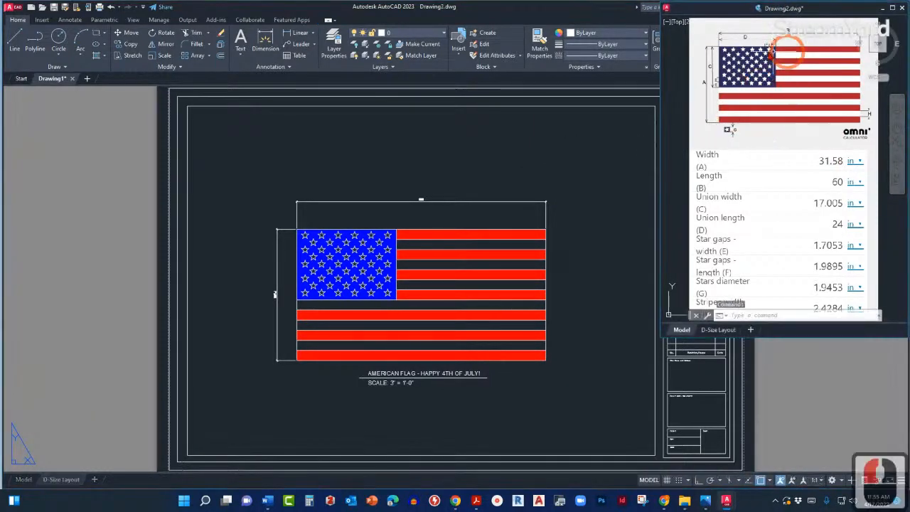
{"action": "left_click", "coordinate": [759, 9]}
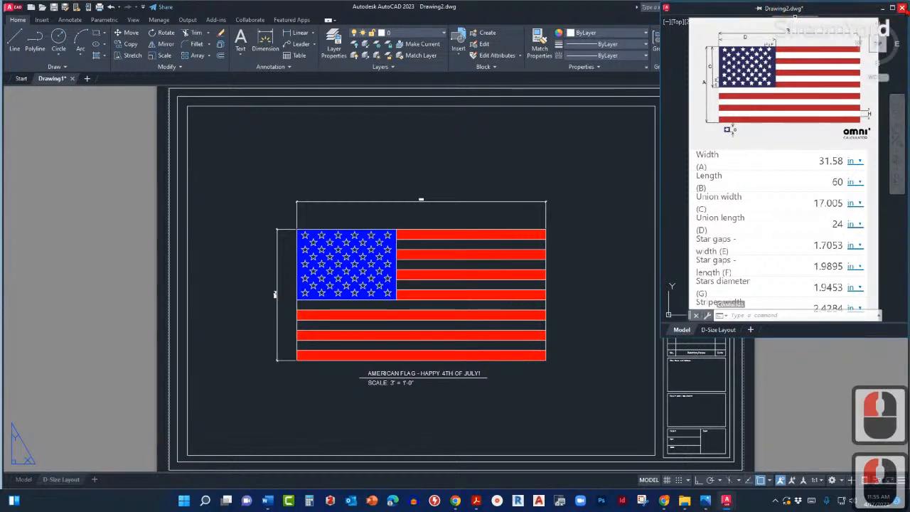
{"action": "left_click", "coordinate": [903, 9]}
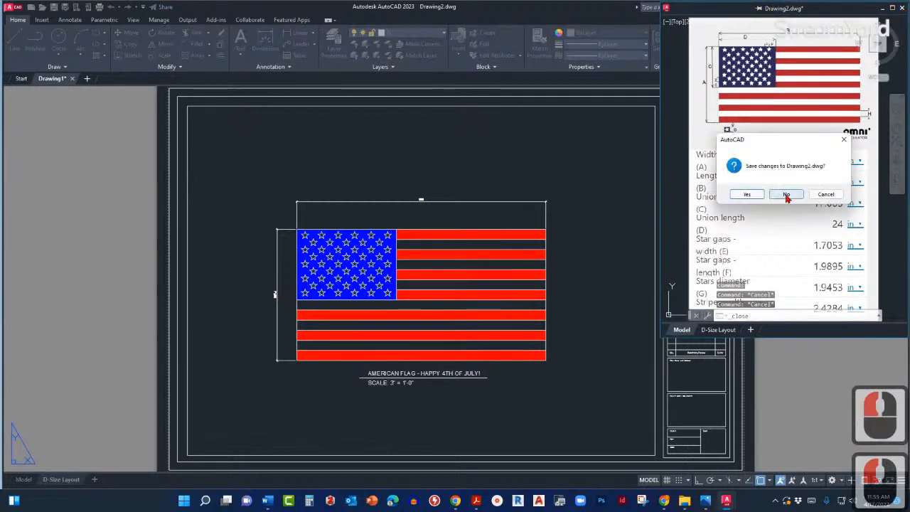
{"action": "left_click", "coordinate": [787, 195]}
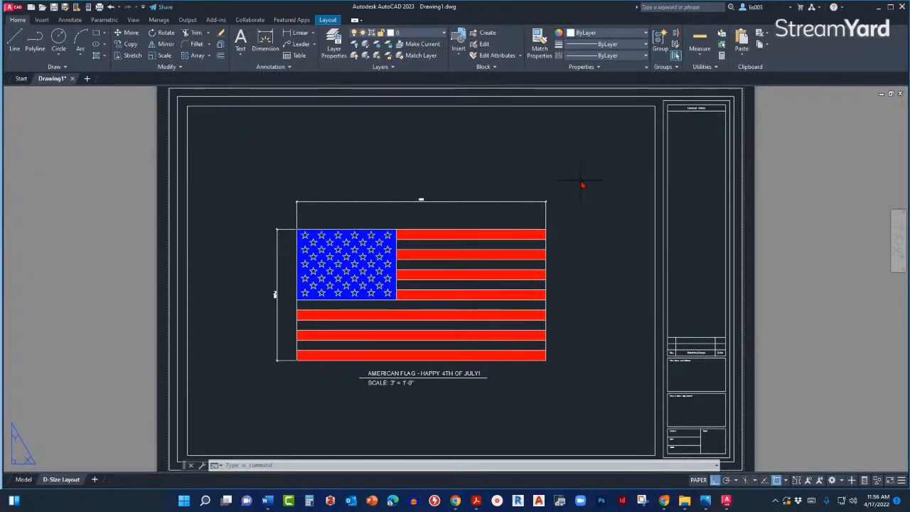
- Open the plot settings for the D-Size Layout and review the available plotters, paper sizes and plot area options
{"action": "key", "text": "ctrl+p"}
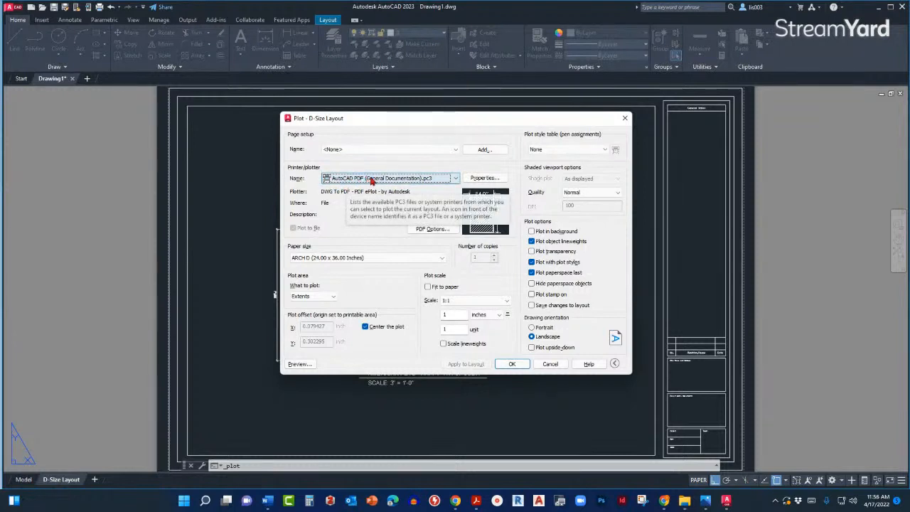
{"action": "left_click", "coordinate": [455, 178]}
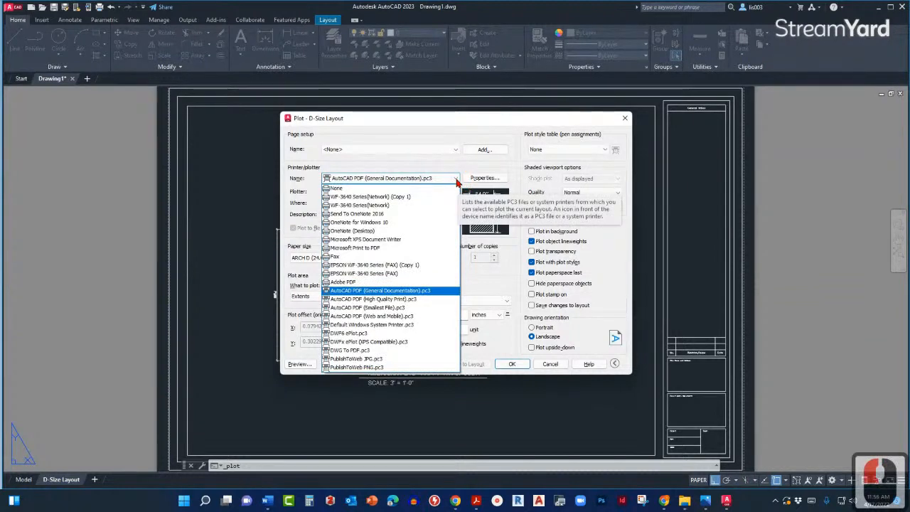
{"action": "left_click", "coordinate": [456, 178]}
{"action": "left_click", "coordinate": [456, 179]}
{"action": "left_click", "coordinate": [456, 178]}
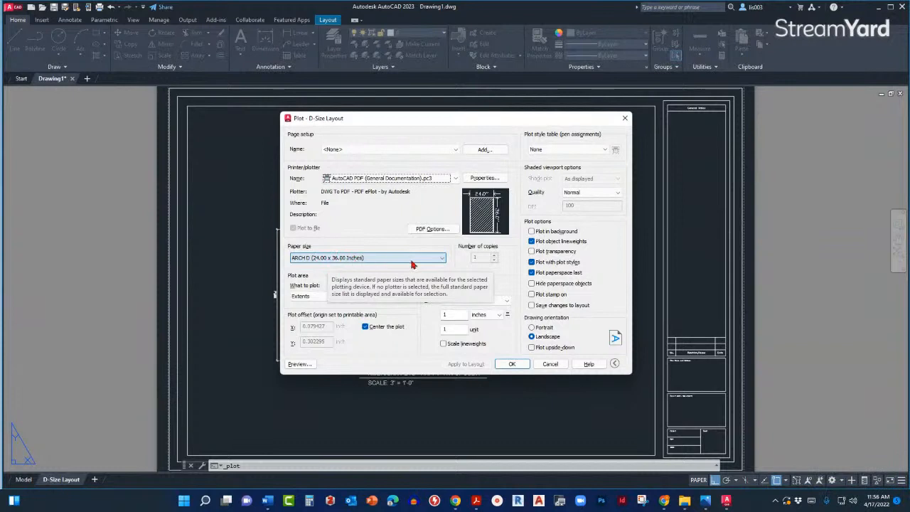
{"action": "left_click", "coordinate": [441, 260]}
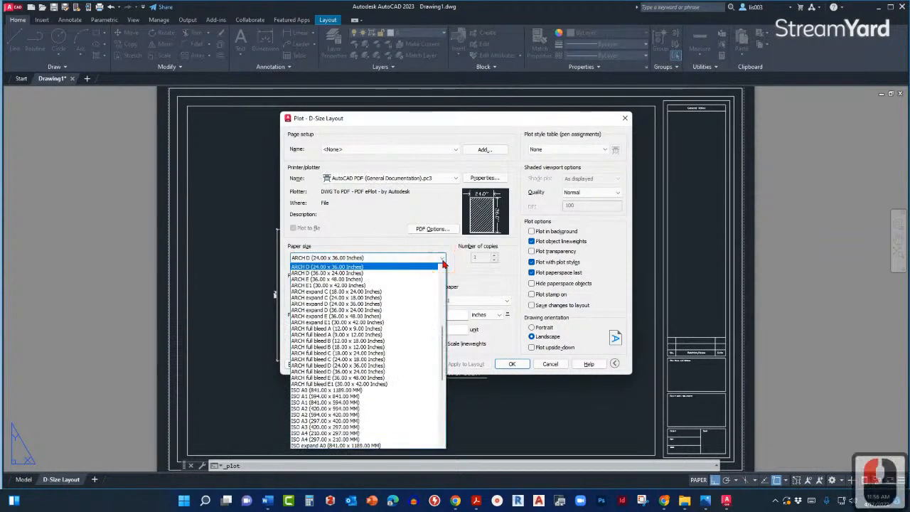
{"action": "left_click", "coordinate": [442, 262]}
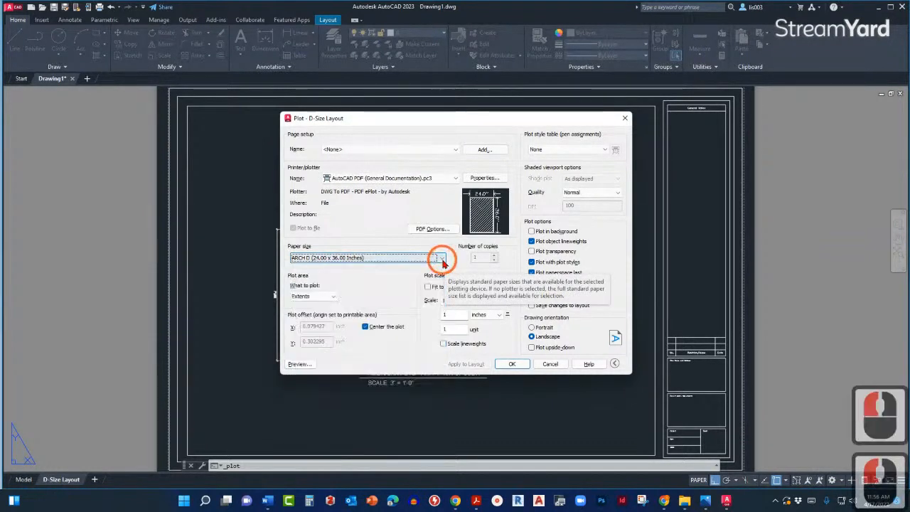
{"action": "left_click", "coordinate": [332, 295]}
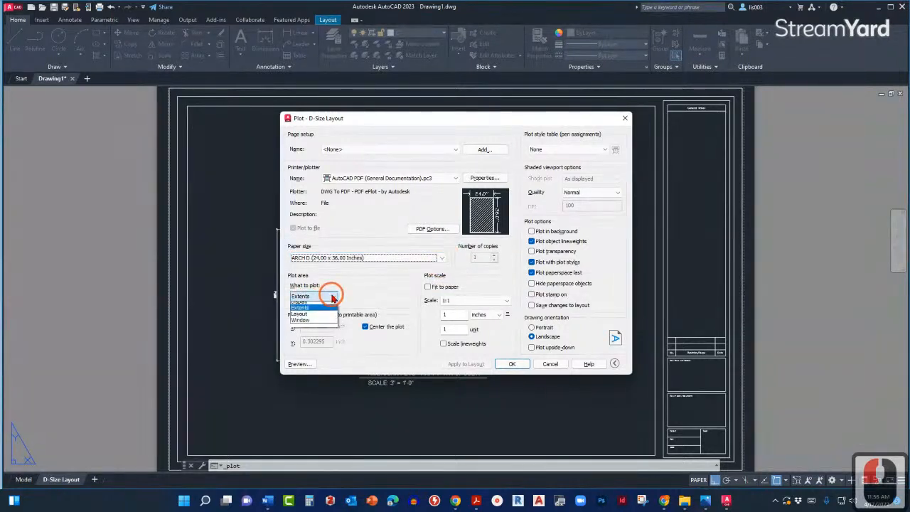
{"action": "left_click", "coordinate": [332, 297]}
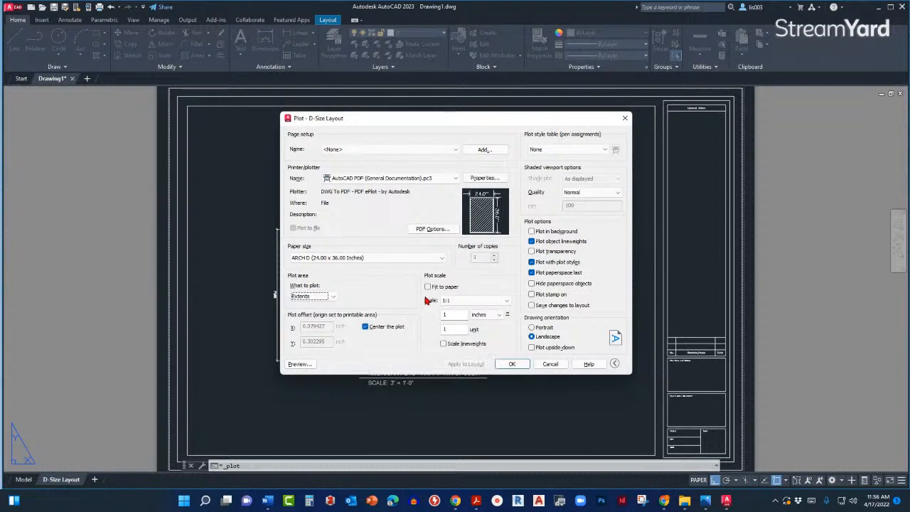
- Turn on lineweight scaling for the plot and assign the Autodesk-Color.stb plot style table
{"action": "left_click", "coordinate": [449, 301]}
{"action": "left_click", "coordinate": [443, 344]}
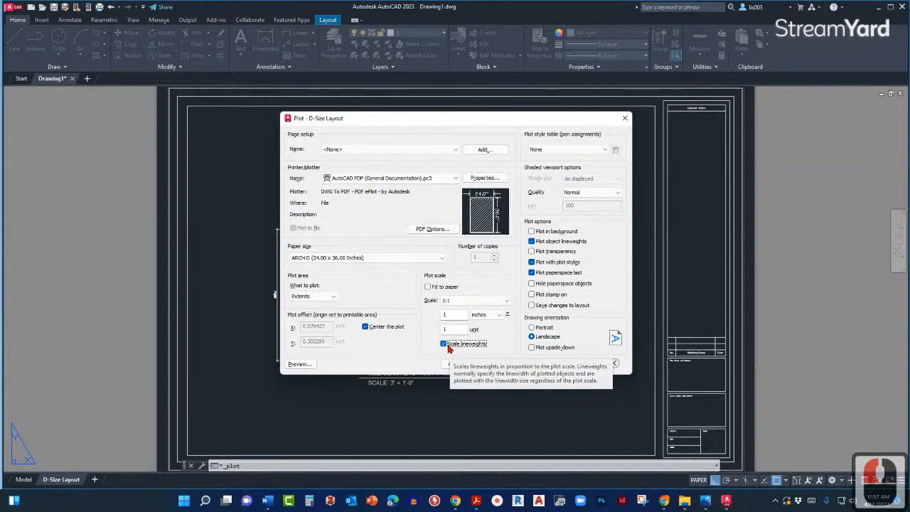
{"action": "left_click", "coordinate": [563, 151]}
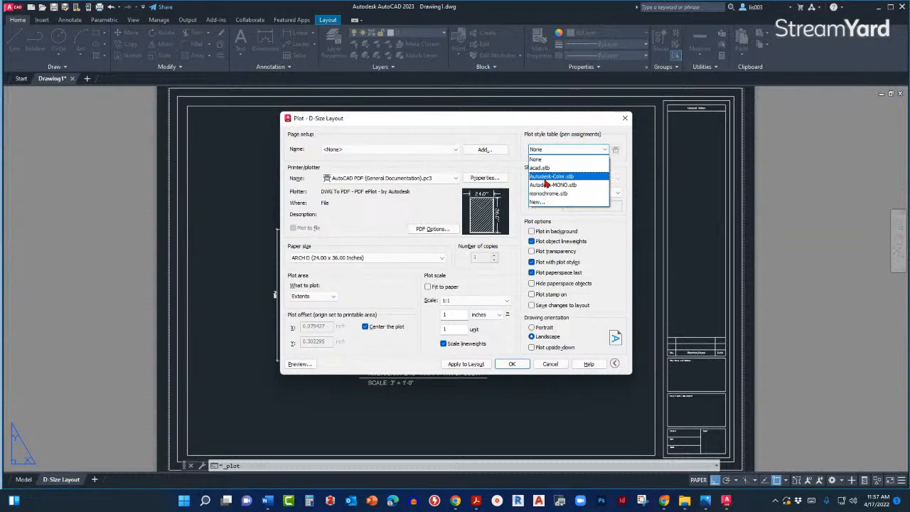
{"action": "left_click", "coordinate": [545, 178]}
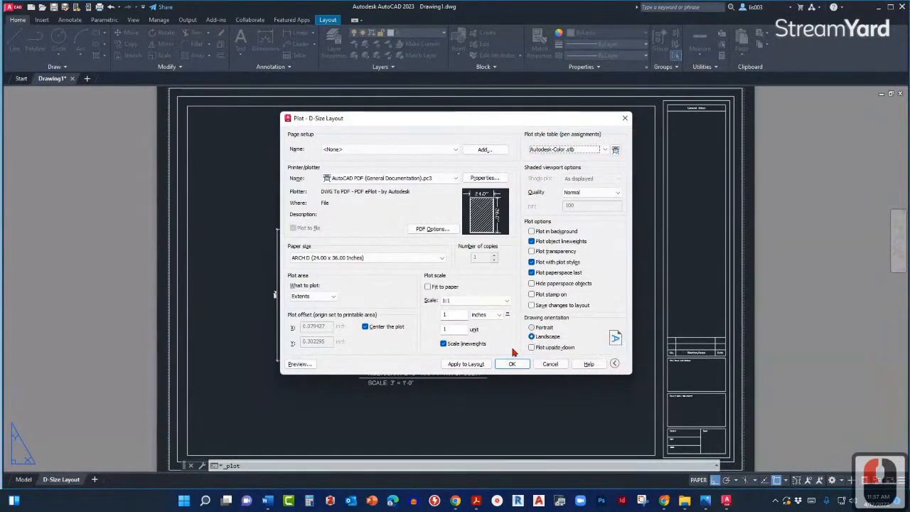
- Preview the plot and examine the flag's colors, dimensions, title and scale note up close and on the full sheet
{"action": "left_click", "coordinate": [299, 365]}
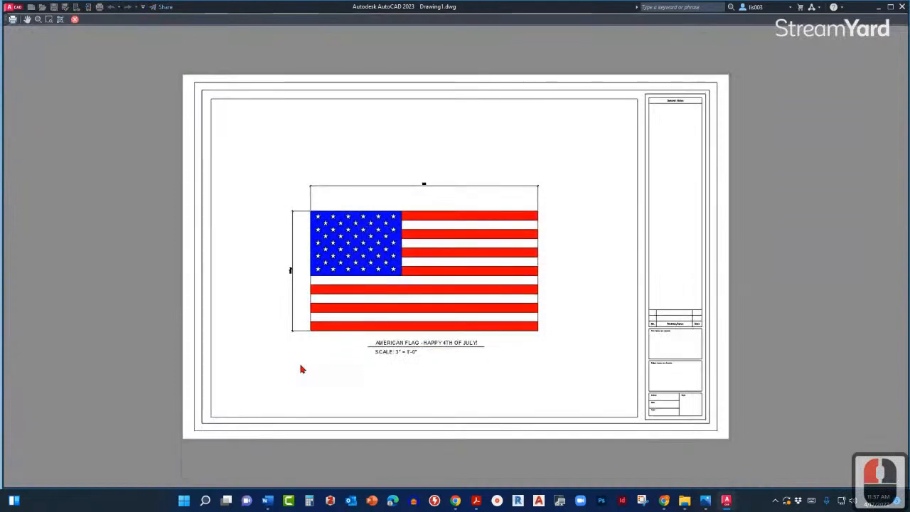
{"action": "scroll", "coordinate": [331, 295], "scroll_direction": "up", "scroll_amount": 1}
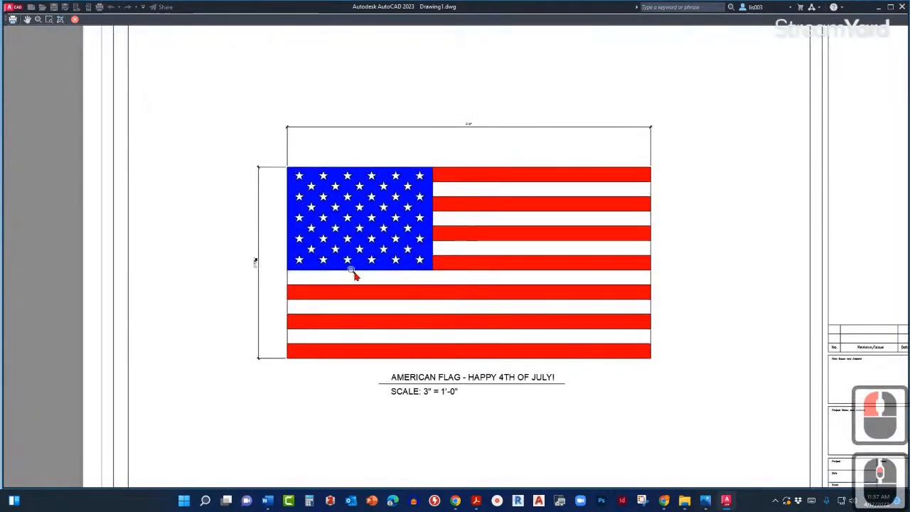
{"action": "scroll", "coordinate": [354, 274], "scroll_direction": "up", "scroll_amount": 1}
{"action": "middle_click_drag", "start_coordinate": [353, 270], "coordinate": [294, 264]}
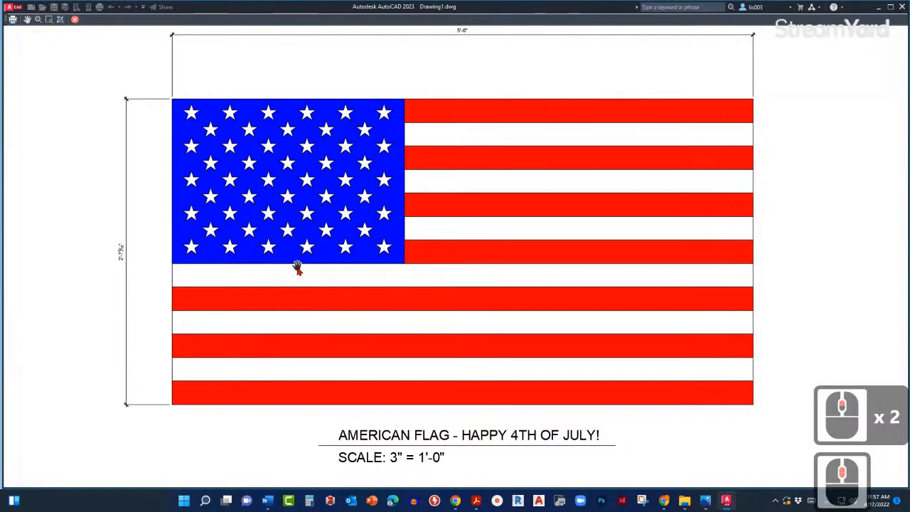
{"action": "middle_click_drag", "start_coordinate": [296, 268], "coordinate": [295, 274]}
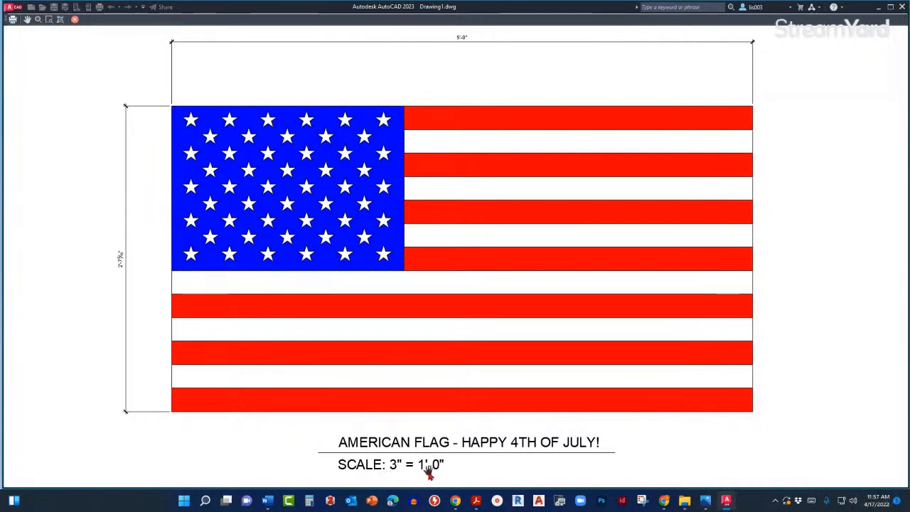
{"action": "scroll", "coordinate": [418, 442], "scroll_direction": "down", "scroll_amount": 2}
{"action": "middle_click_drag", "start_coordinate": [444, 439], "coordinate": [429, 369]}
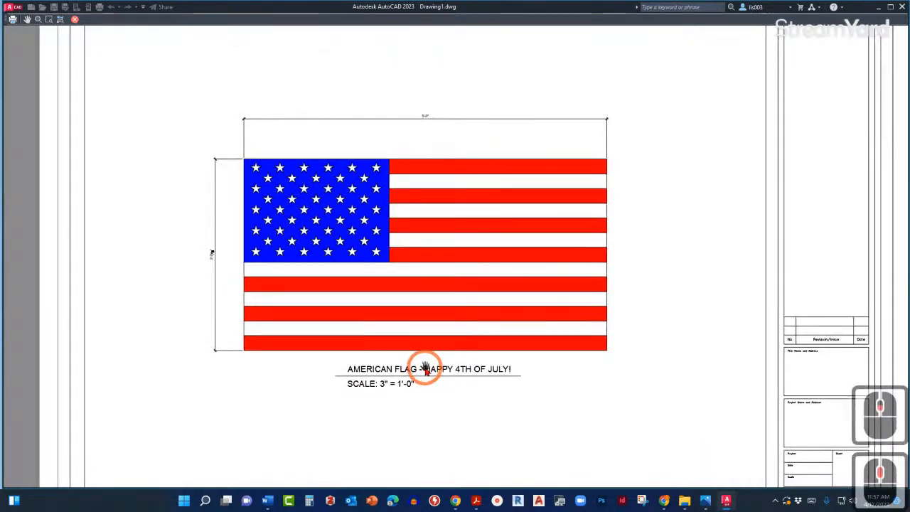
{"action": "scroll", "coordinate": [427, 356], "scroll_direction": "down", "scroll_amount": 2}
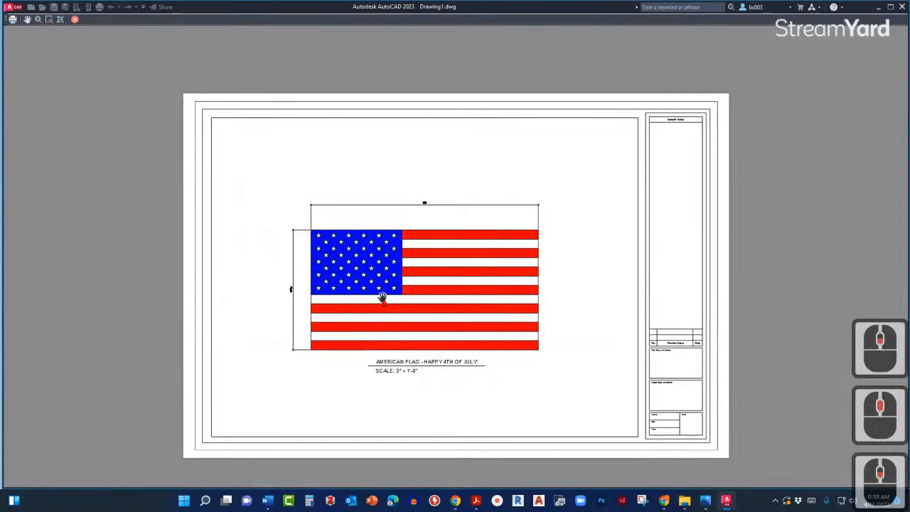
{"action": "scroll", "coordinate": [381, 298], "scroll_direction": "up", "scroll_amount": 2}
{"action": "scroll", "coordinate": [394, 298], "scroll_direction": "down", "scroll_amount": 2}
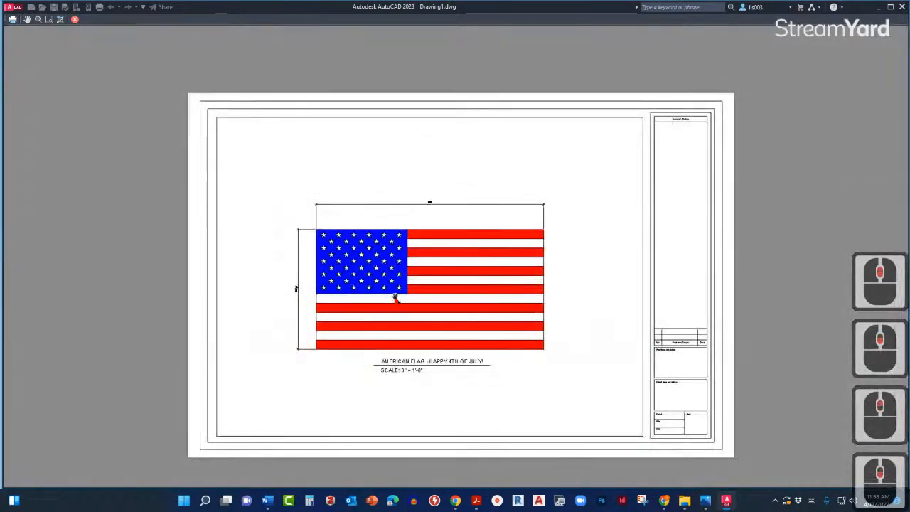
{"action": "key", "text": "Escape"}
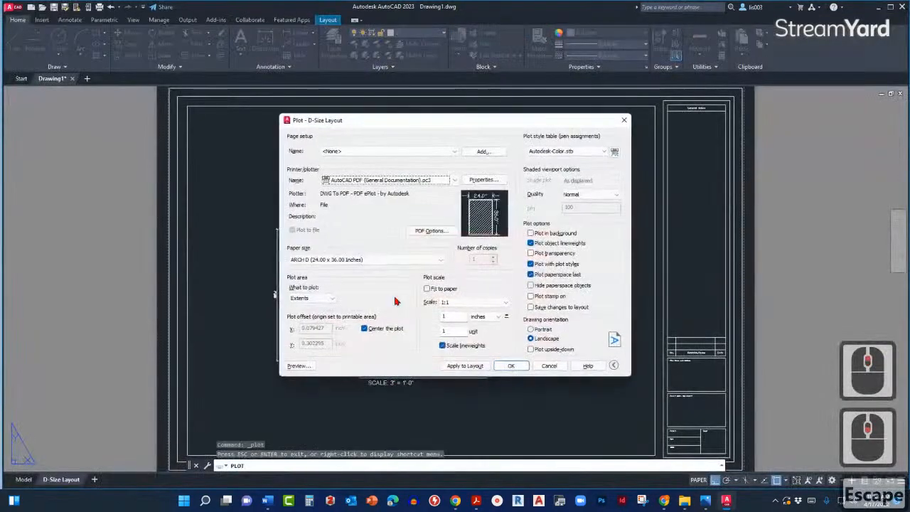
- Plot the sheet to a PDF saved on the Desktop as AMERICAN FLAG.pdf
{"action": "left_click", "coordinate": [511, 365]}
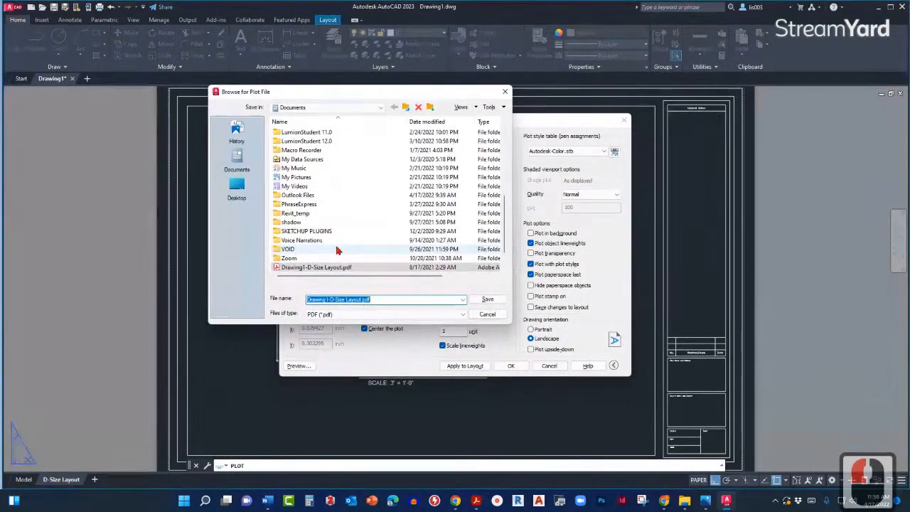
{"action": "left_click", "coordinate": [238, 184]}
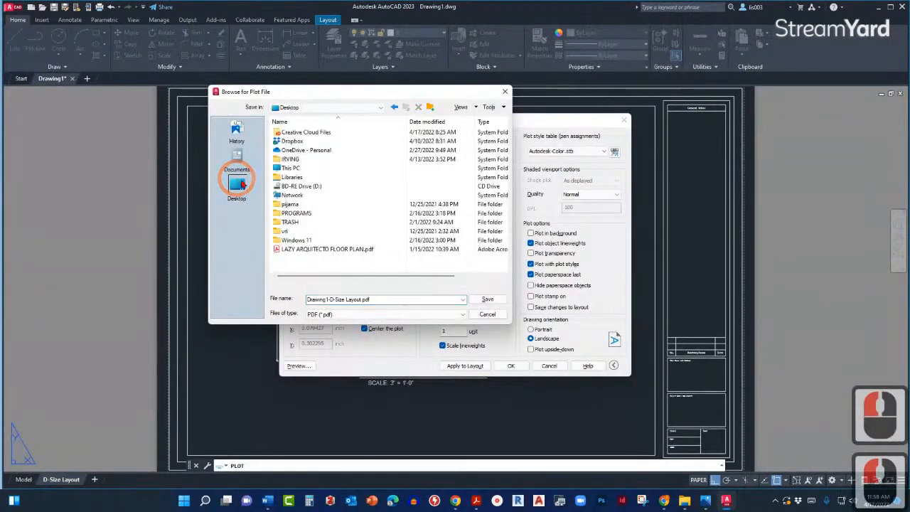
{"action": "double_click", "coordinate": [346, 299]}
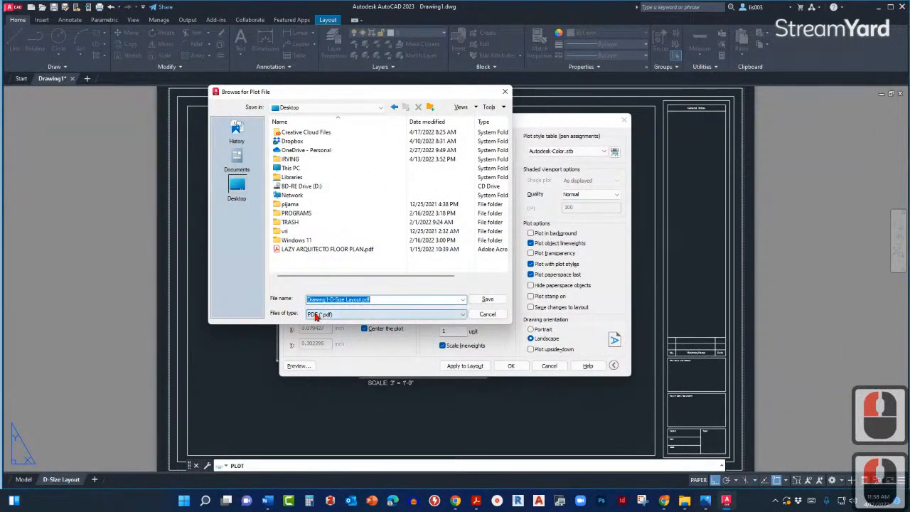
{"action": "left_click_drag", "start_coordinate": [360, 299], "coordinate": [281, 302]}
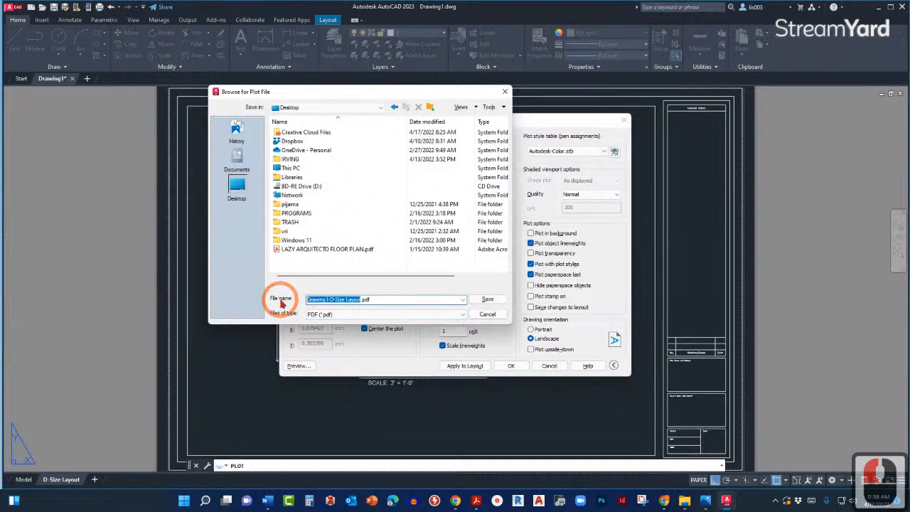
{"action": "key", "text": "BackSpace"}
{"action": "key", "text": "BackSpace"}
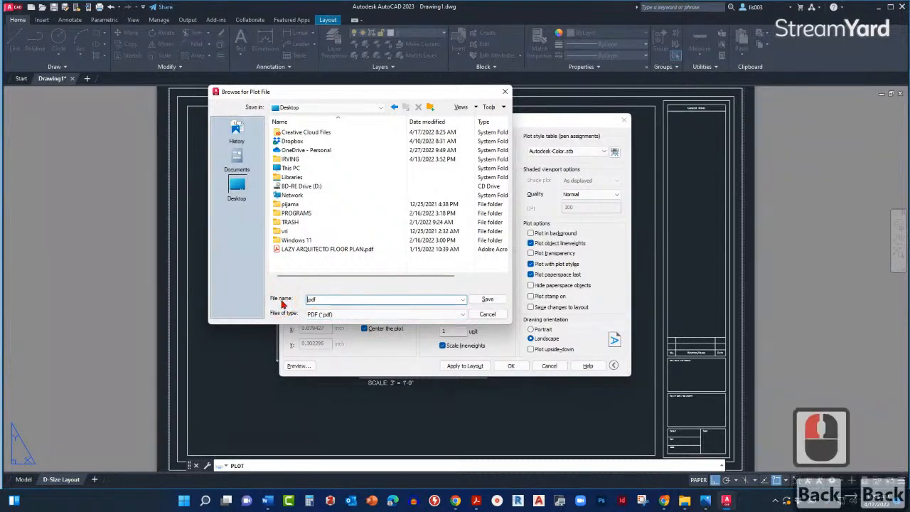
{"action": "type", "text": "AMERIC"}
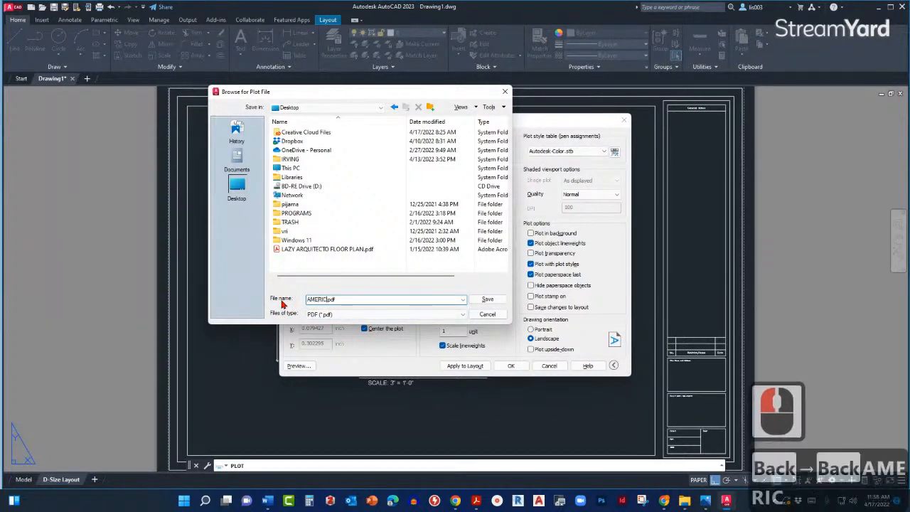
{"action": "type", "text": "AN FLAG"}
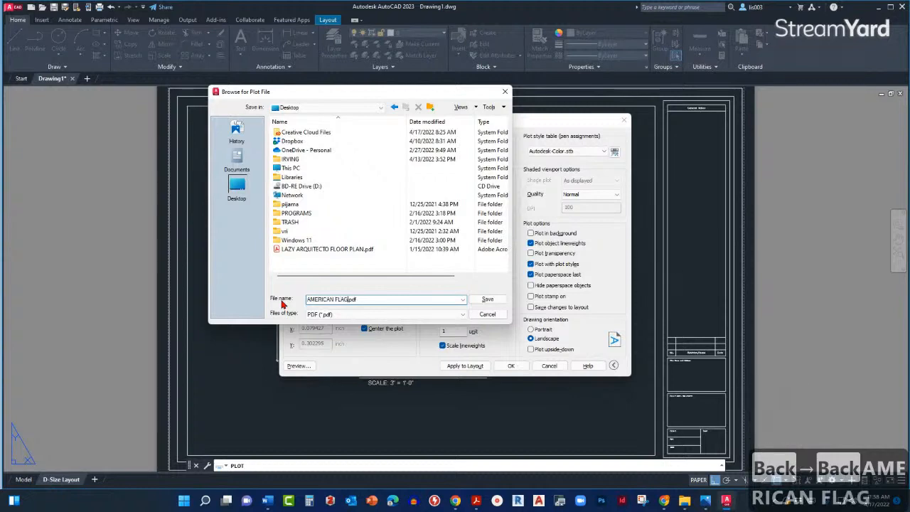
{"action": "left_click", "coordinate": [488, 299]}
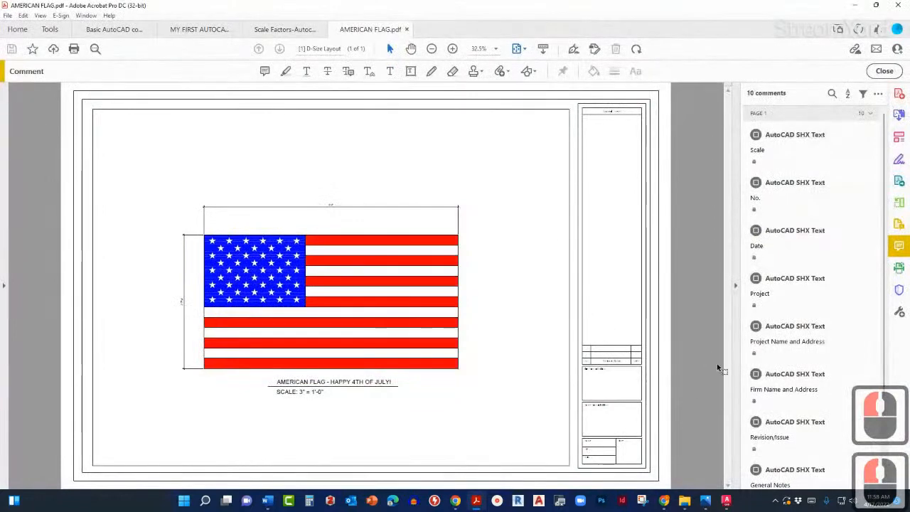
- Inspect the plotted AMERICAN FLAG.pdf in Acrobat with the comments list collapsed, and move its window off the AutoCAD drawing
{"action": "left_click", "coordinate": [735, 287]}
{"action": "left_click", "coordinate": [498, 239]}
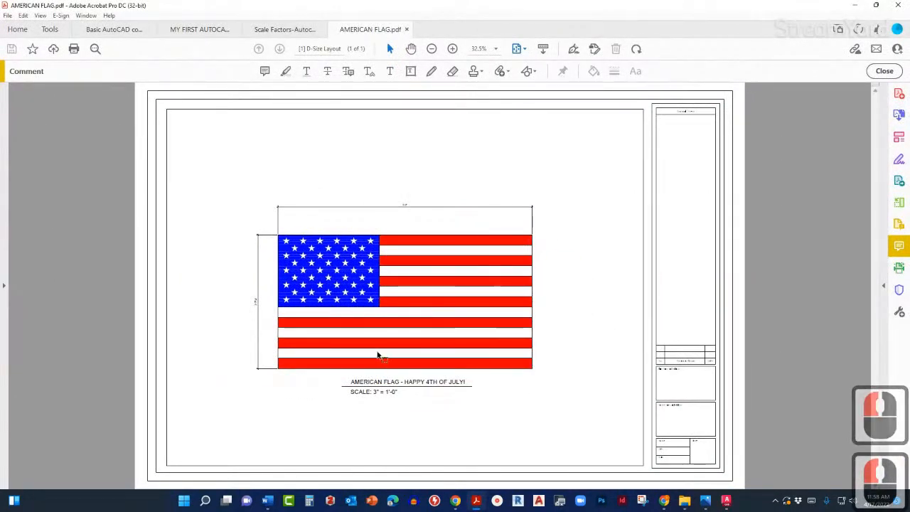
{"action": "scroll", "coordinate": [327, 350], "scroll_direction": "up", "scroll_amount": 3, "text": "ctrl"}
{"action": "scroll", "coordinate": [332, 355], "scroll_direction": "up", "scroll_amount": 6, "text": "ctrl"}
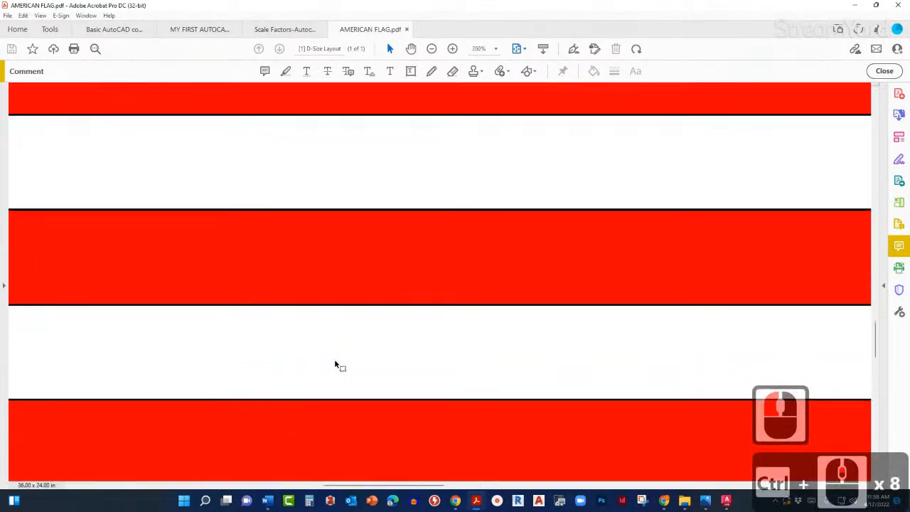
{"action": "scroll", "coordinate": [351, 355], "scroll_direction": "down", "scroll_amount": 8, "text": "ctrl"}
{"action": "scroll", "coordinate": [351, 354], "scroll_direction": "down", "scroll_amount": 3, "text": "ctrl"}
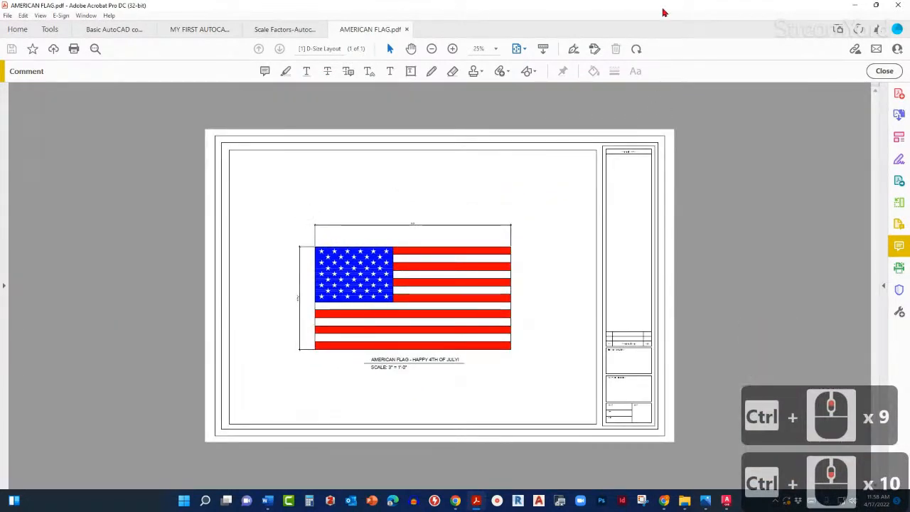
{"action": "left_click_drag", "start_coordinate": [662, 12], "coordinate": [909, 122]}
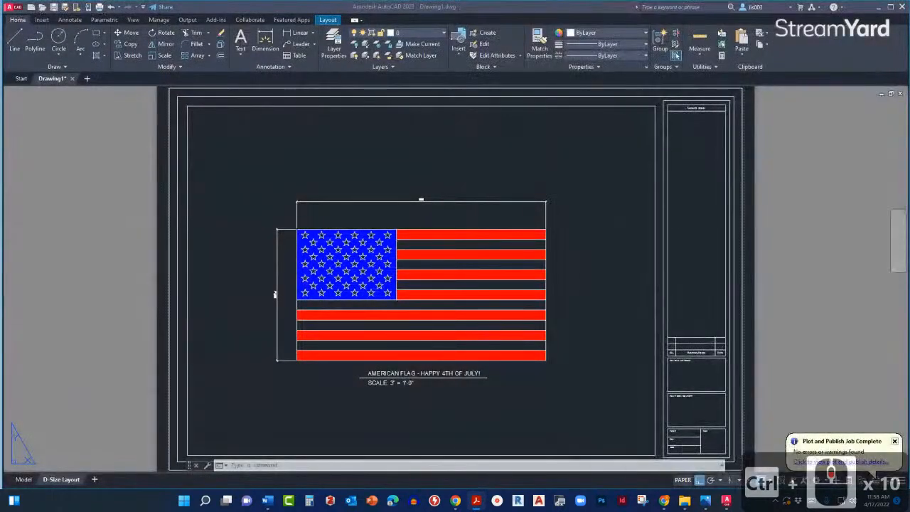